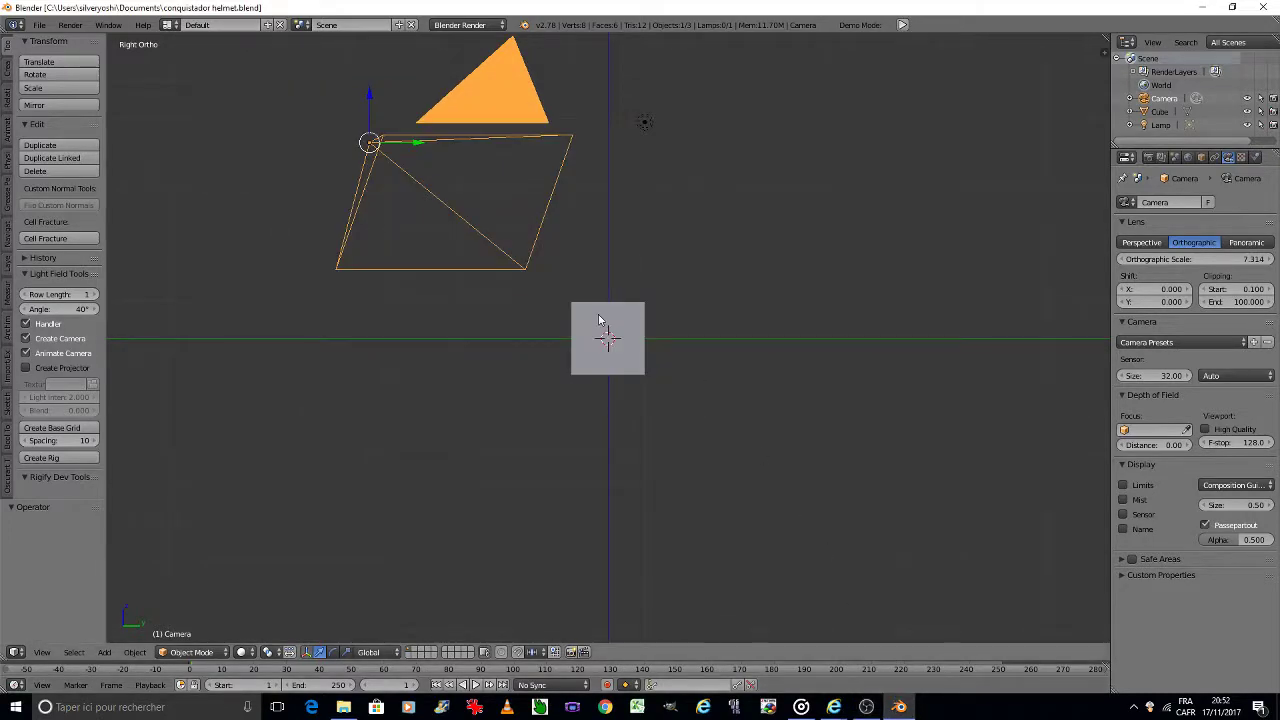
Step: Delete the default cube and add a UV sphere with 32 segments and 16 rings
right_click(599, 320)
key(x)
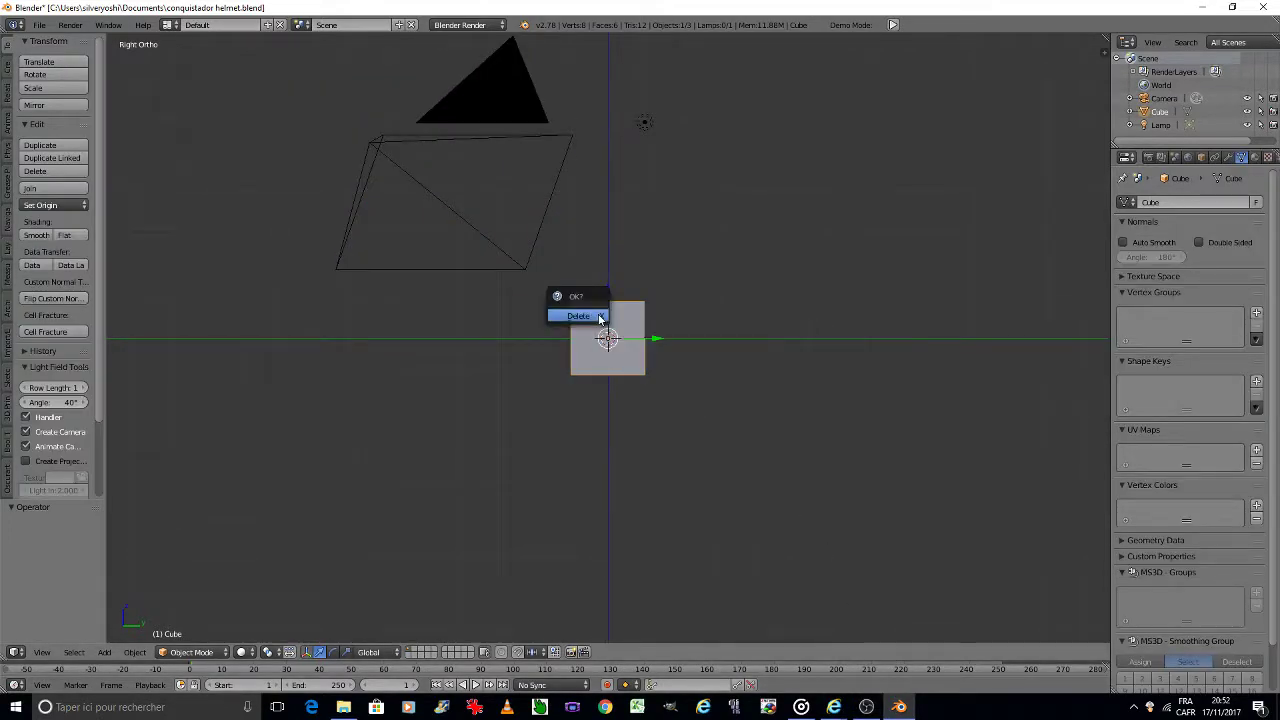
click(600, 315)
click(7, 69)
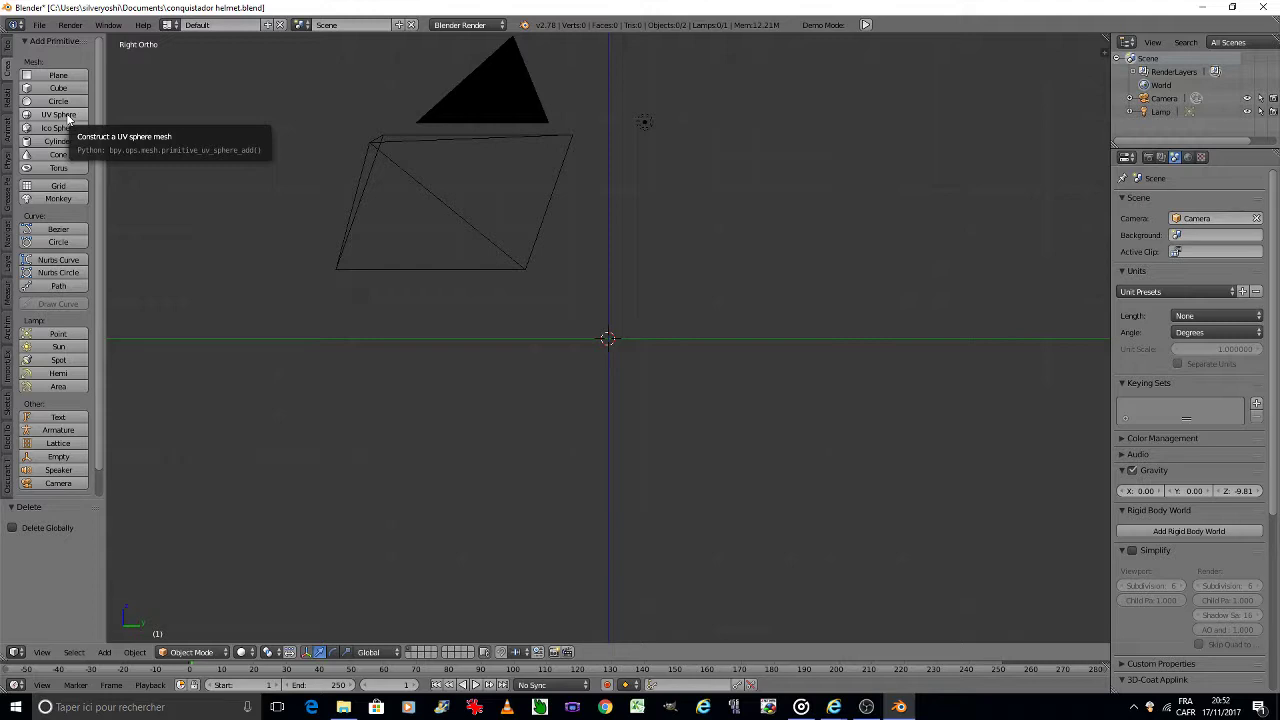
click(60, 114)
Step: Rotate the sphere 90° with R90 and switch it into Edit Mode
scroll(625, 342, up, 6)
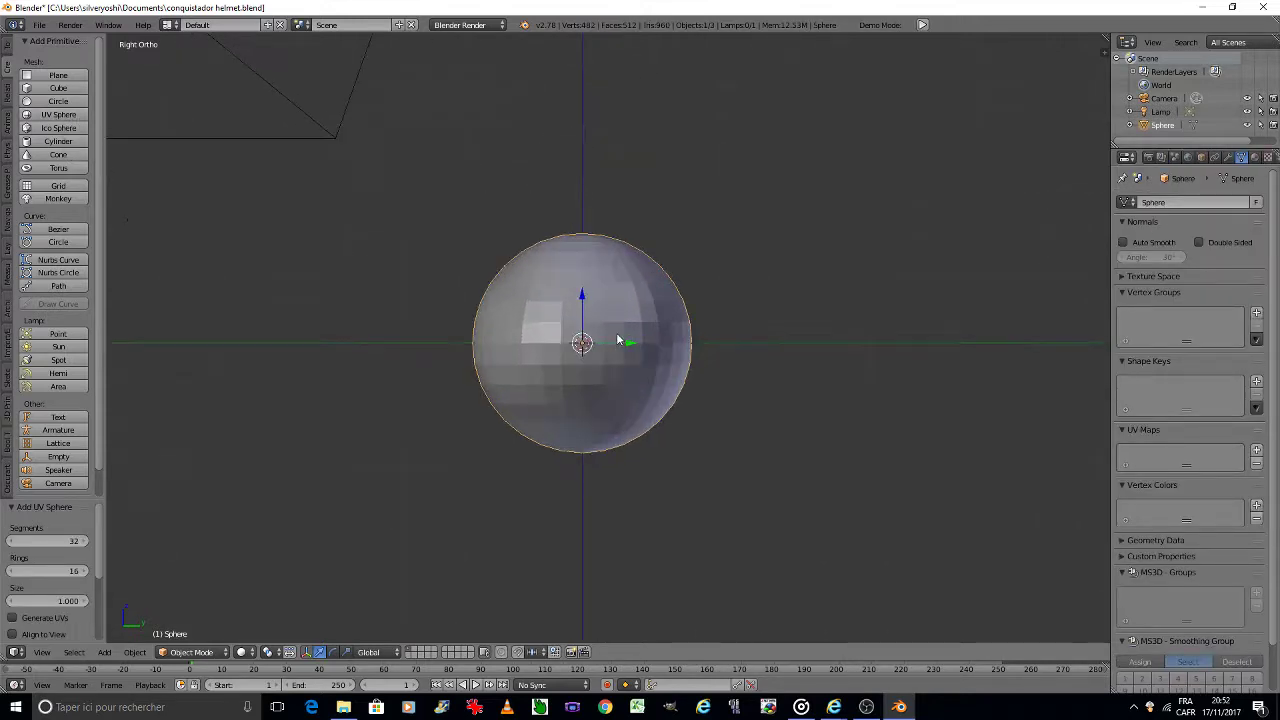
text(r90)
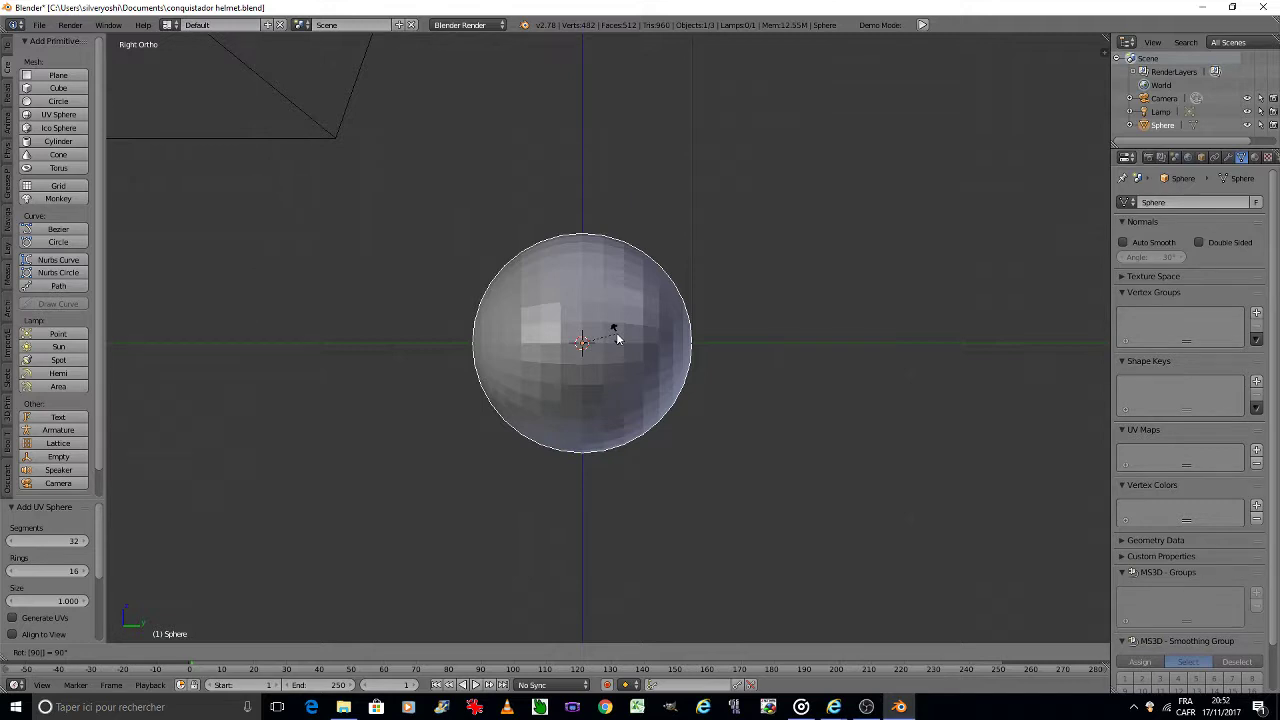
key(Return)
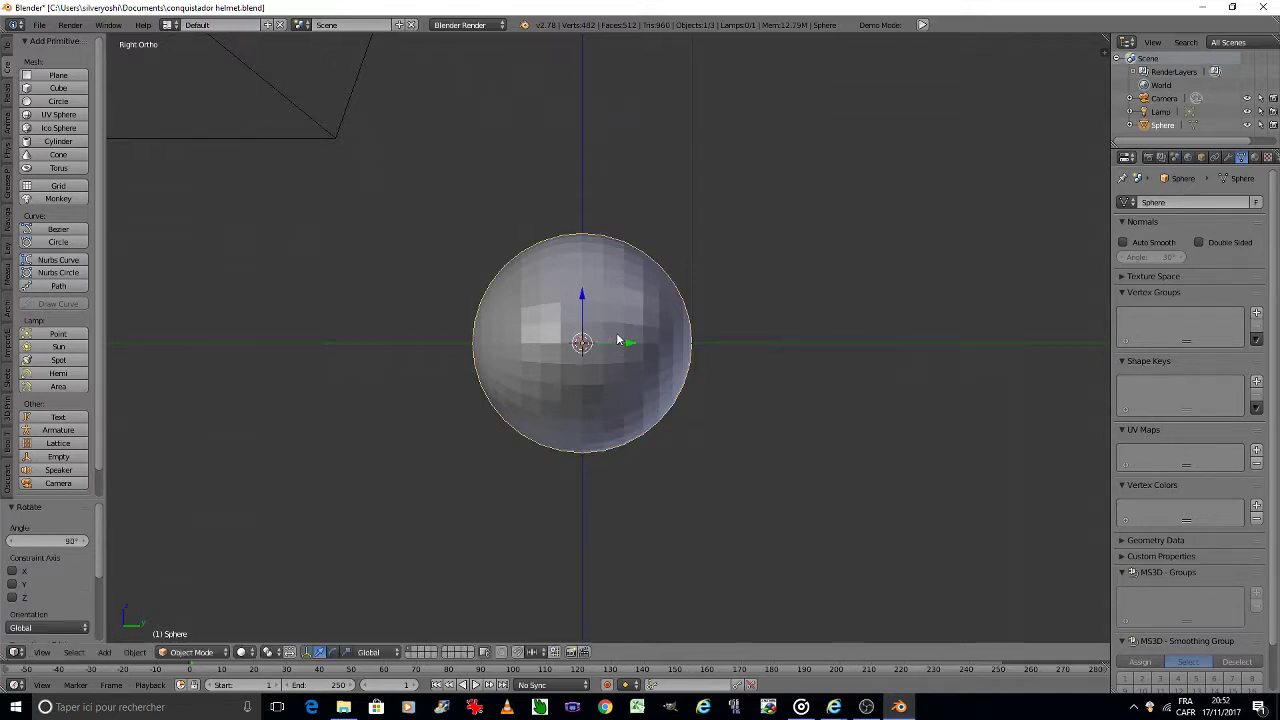
scroll(612, 335, up, 2)
scroll(609, 330, up, 2)
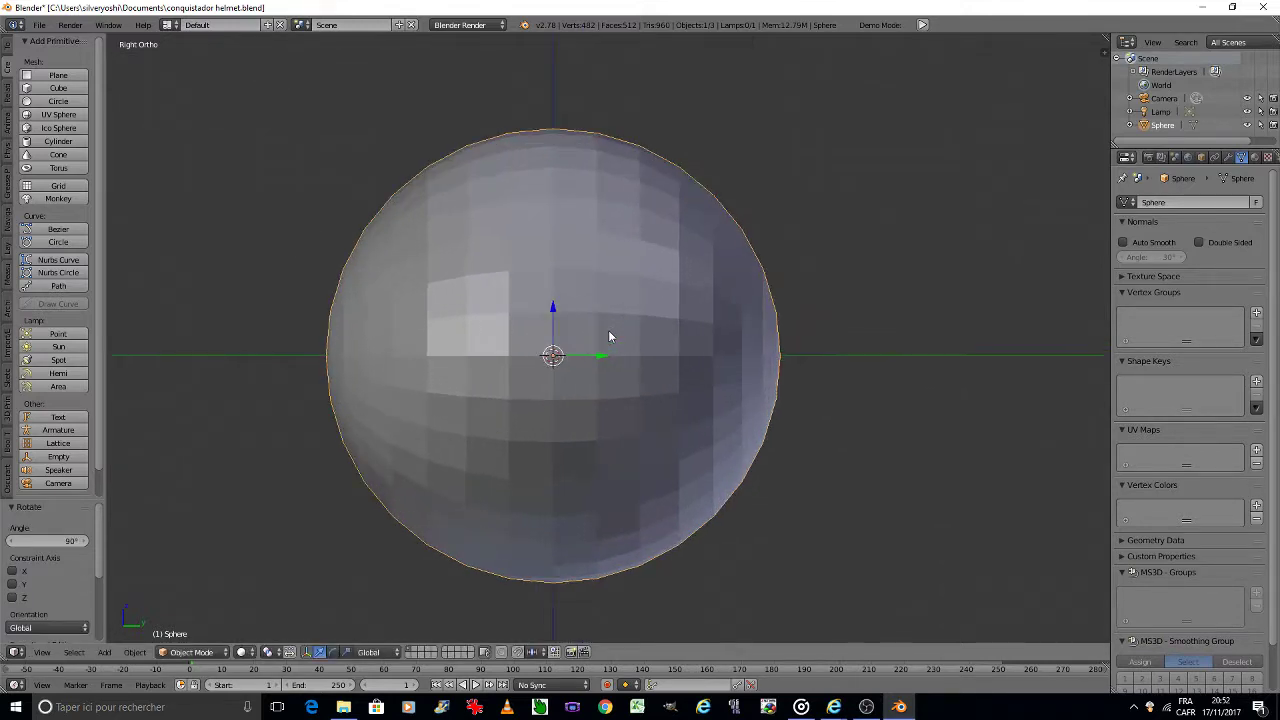
key(Tab)
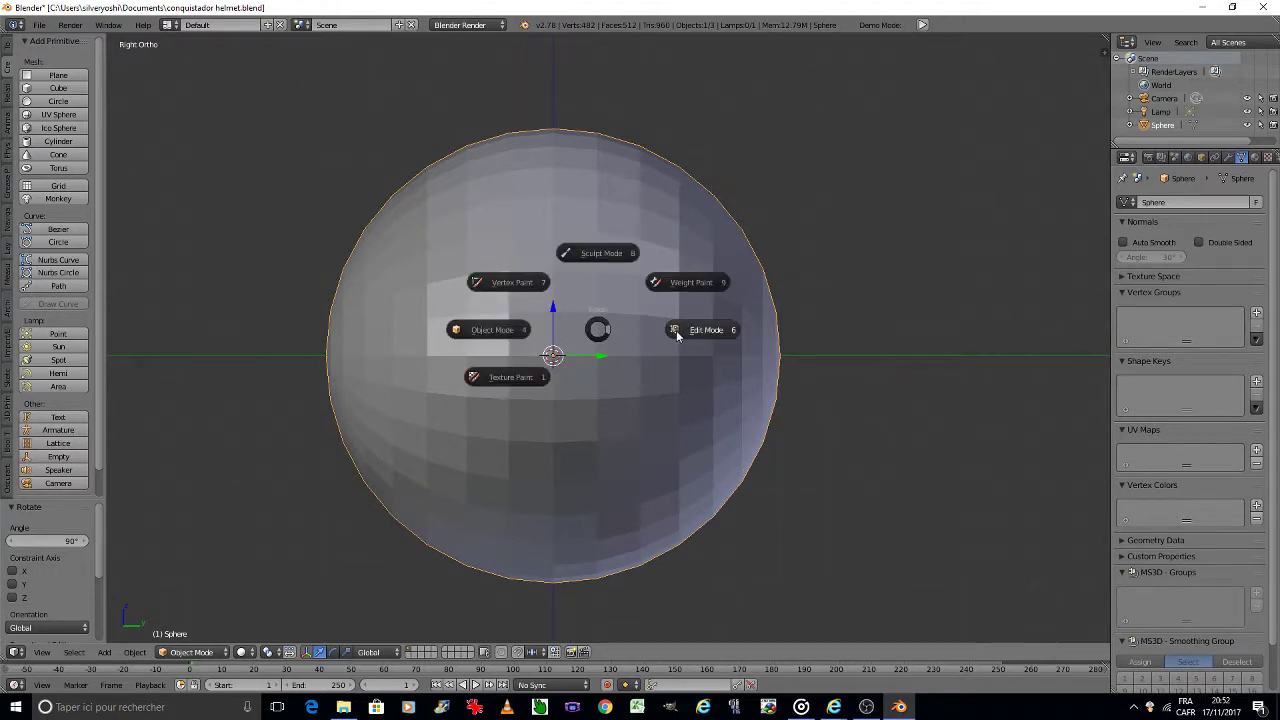
click(687, 333)
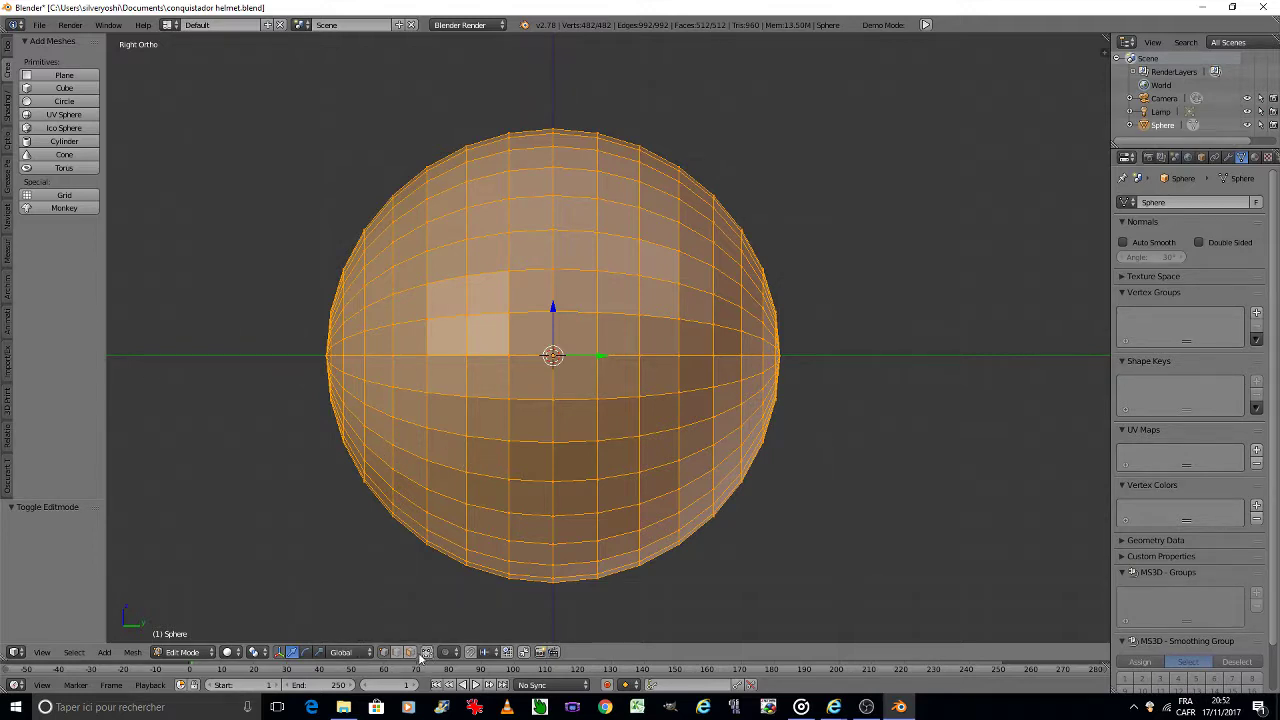
Step: Circle-select the band of lower faces on the sphere, extending the selection toward the pole
key(a)
key(c)
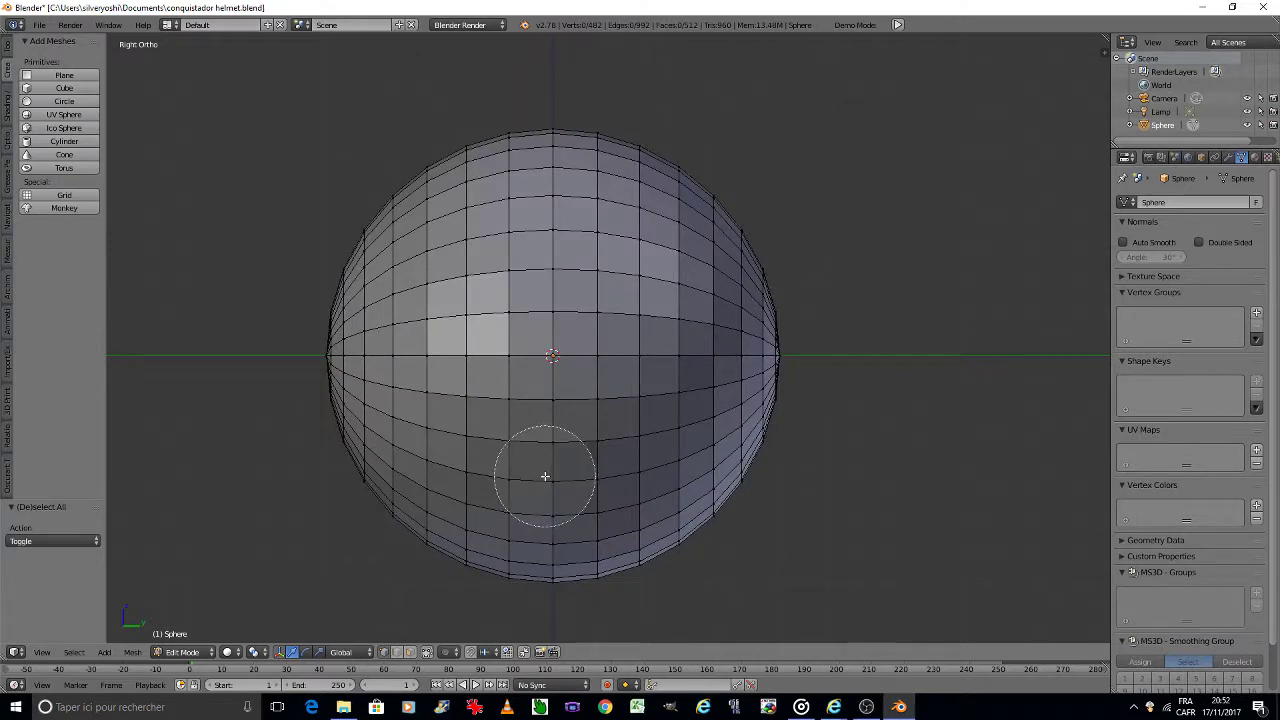
mouse_move(545, 476)
mouse_down()
mouse_move(529, 537)
mouse_move(343, 443)
mouse_move(440, 498)
mouse_move(458, 535)
mouse_move(649, 466)
mouse_move(771, 443)
mouse_move(777, 429)
mouse_move(651, 557)
mouse_move(569, 585)
mouse_up()
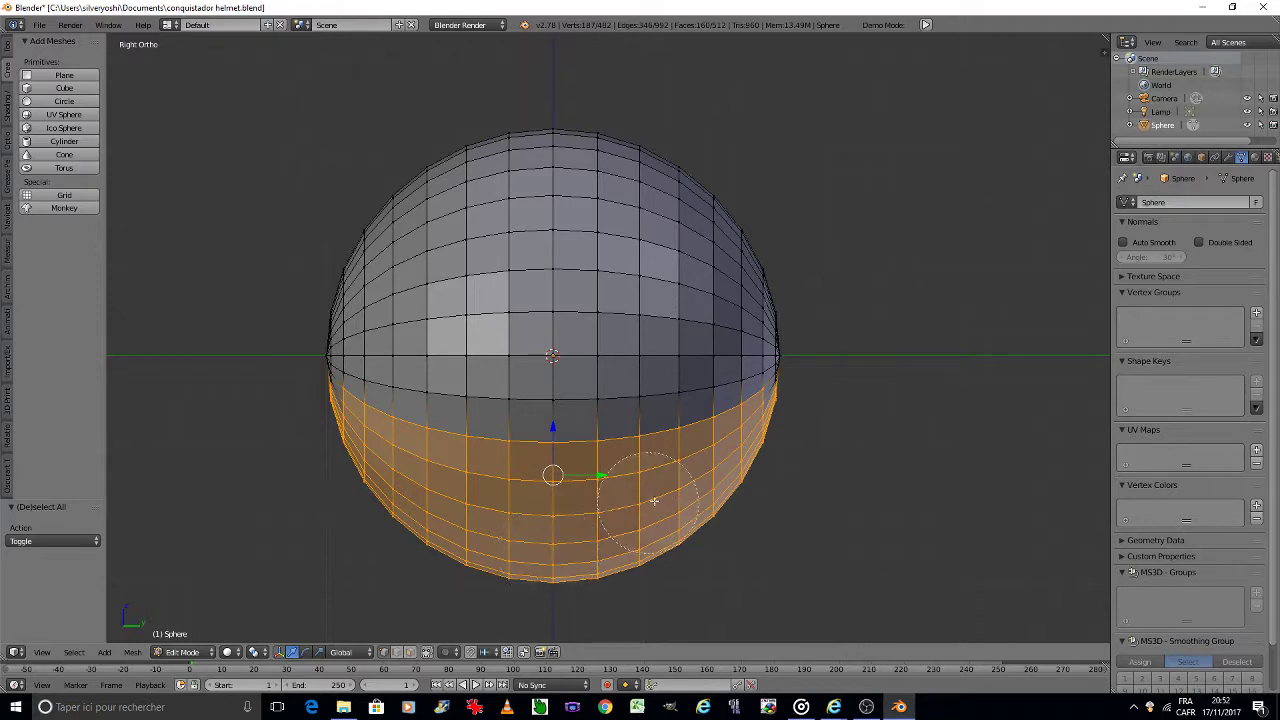
right_click(768, 457)
key(KP_6)
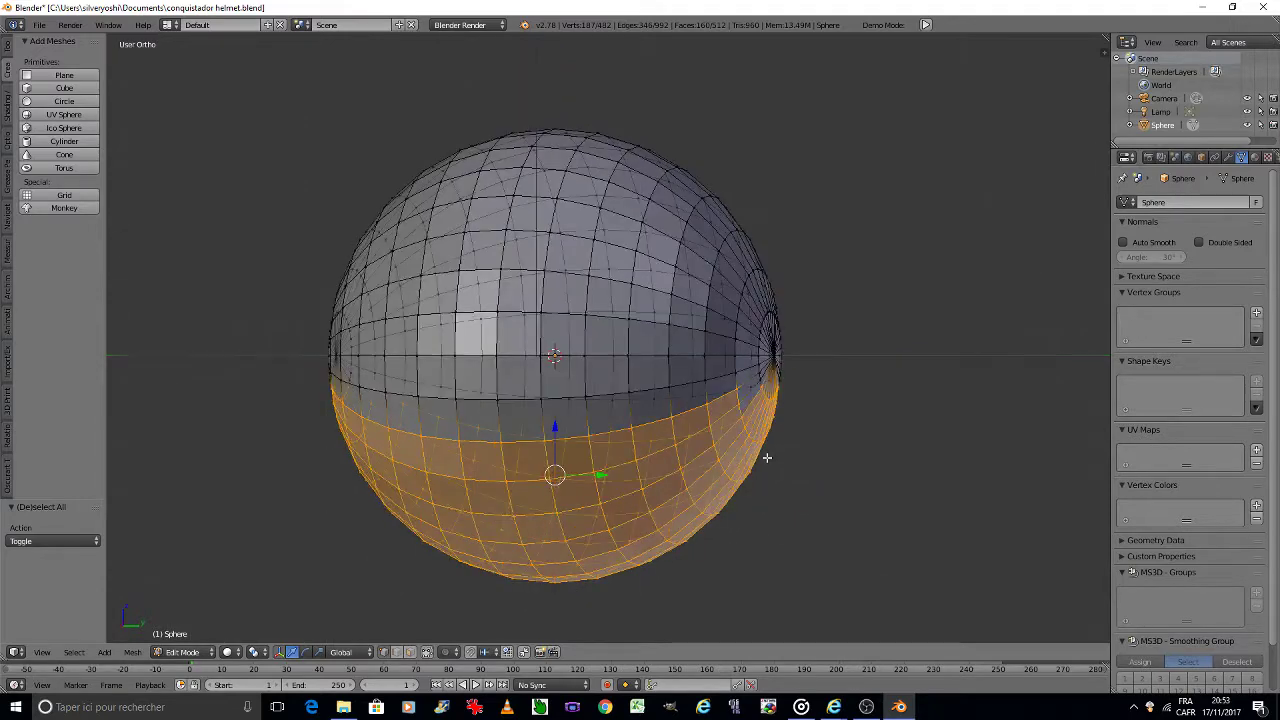
key(KP_6)
key(KP_6)
key(KP_6)
key(KP_6)
key(KP_6)
scroll(767, 457, up, 2)
scroll(714, 428, up, 1)
key(c)
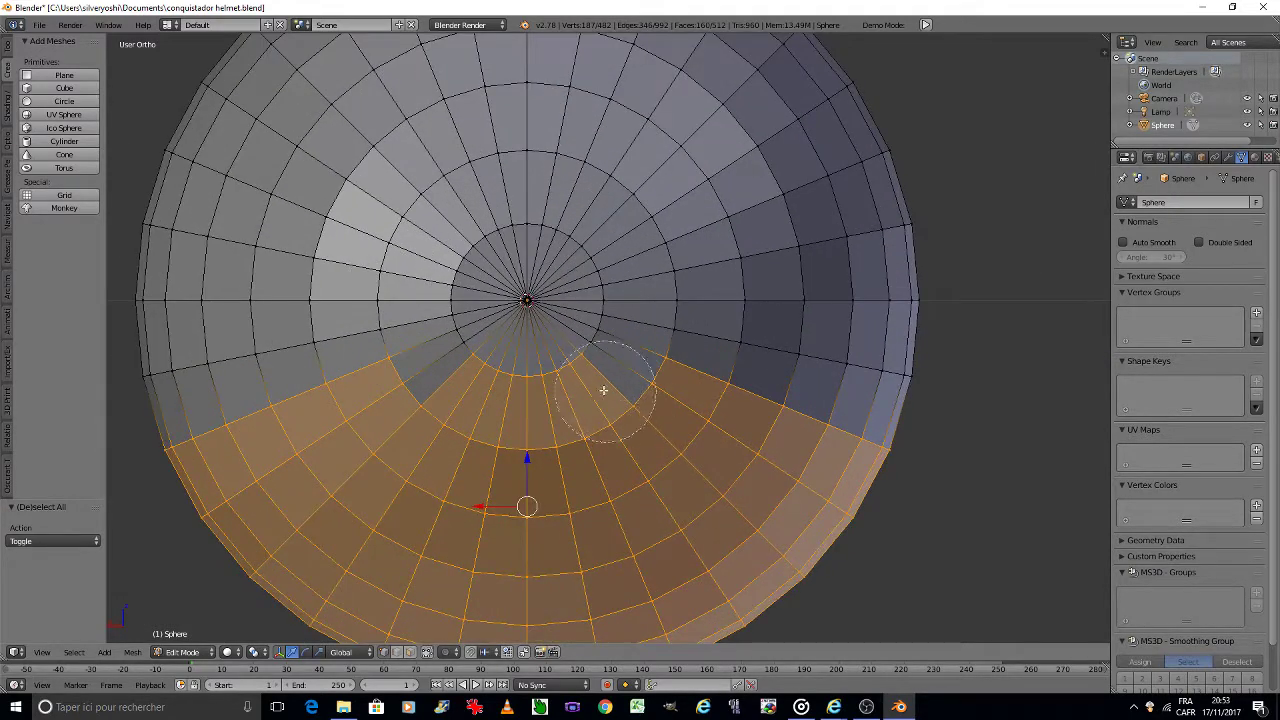
drag(479, 378, 553, 371)
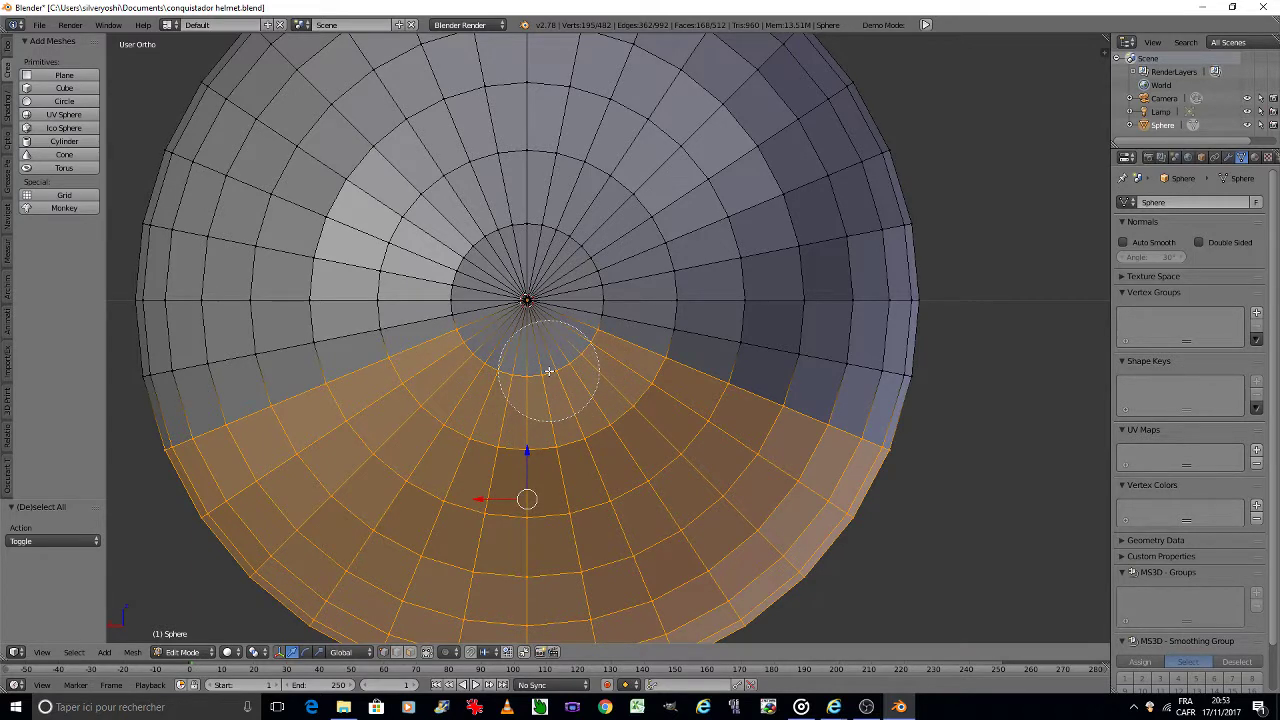
right_click(548, 371)
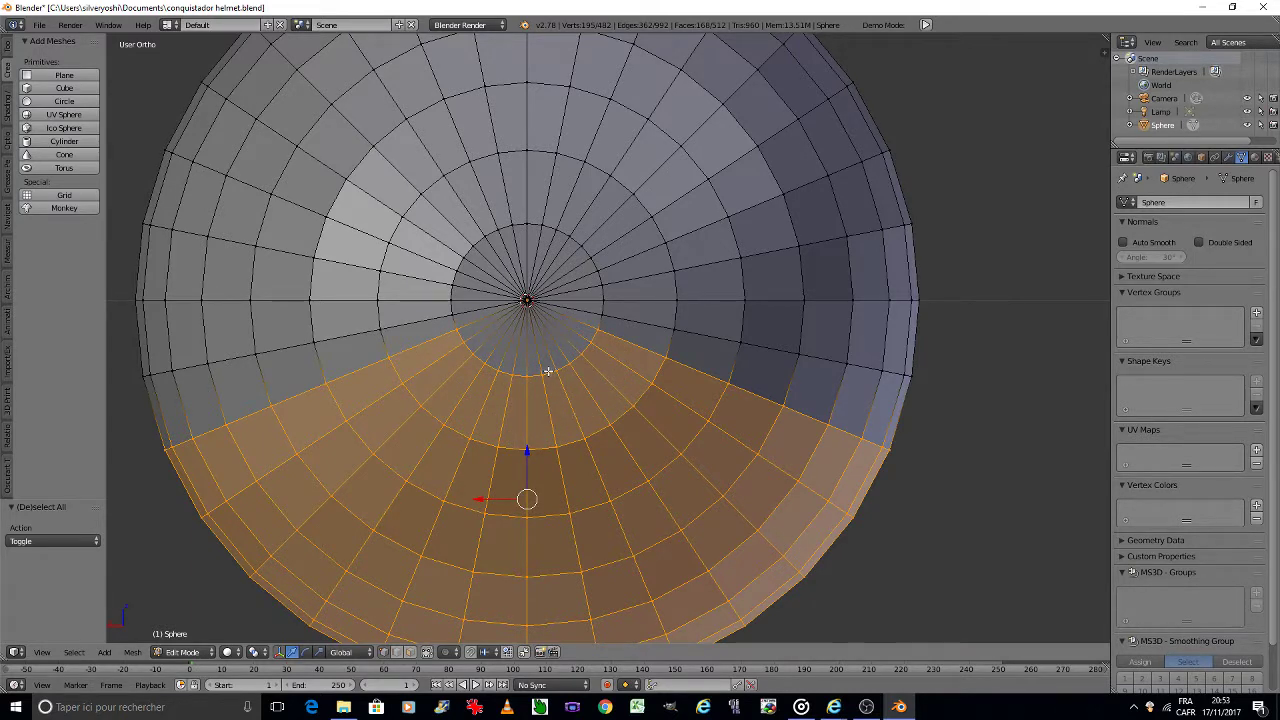
Step: In face select mode, add the remaining pole faces and delete the selected faces
click(412, 652)
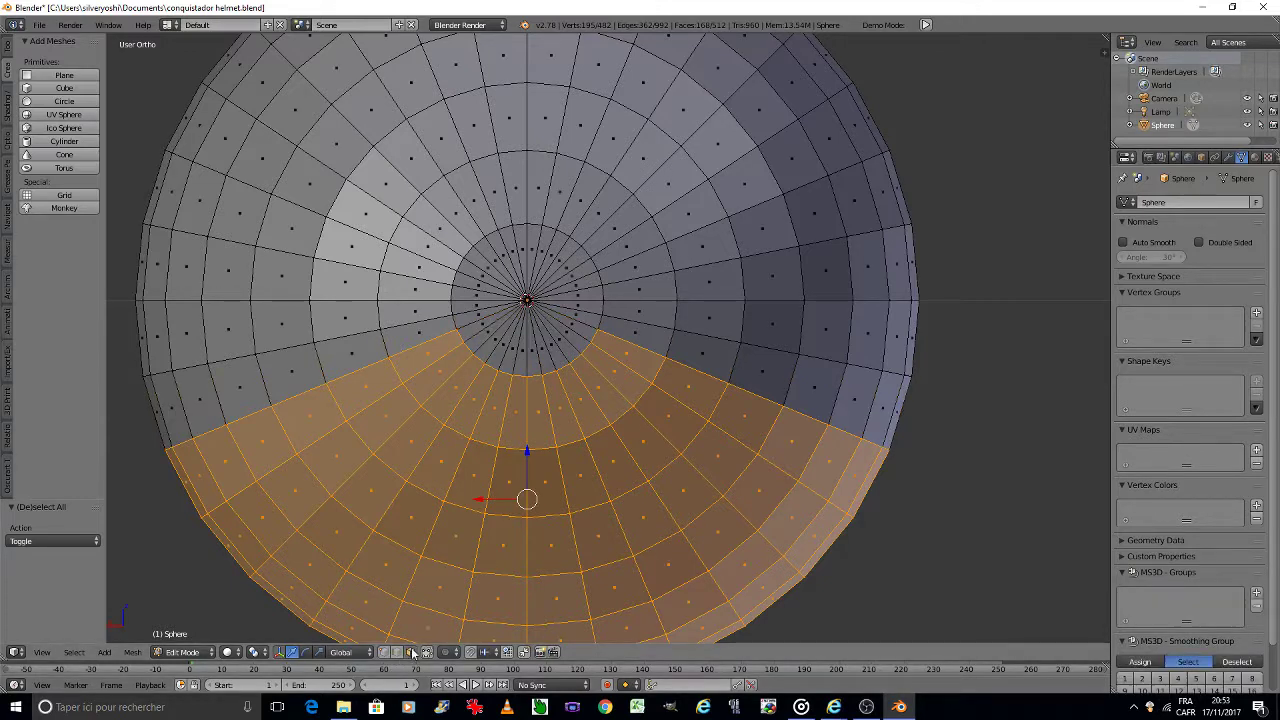
key(c)
click(521, 370)
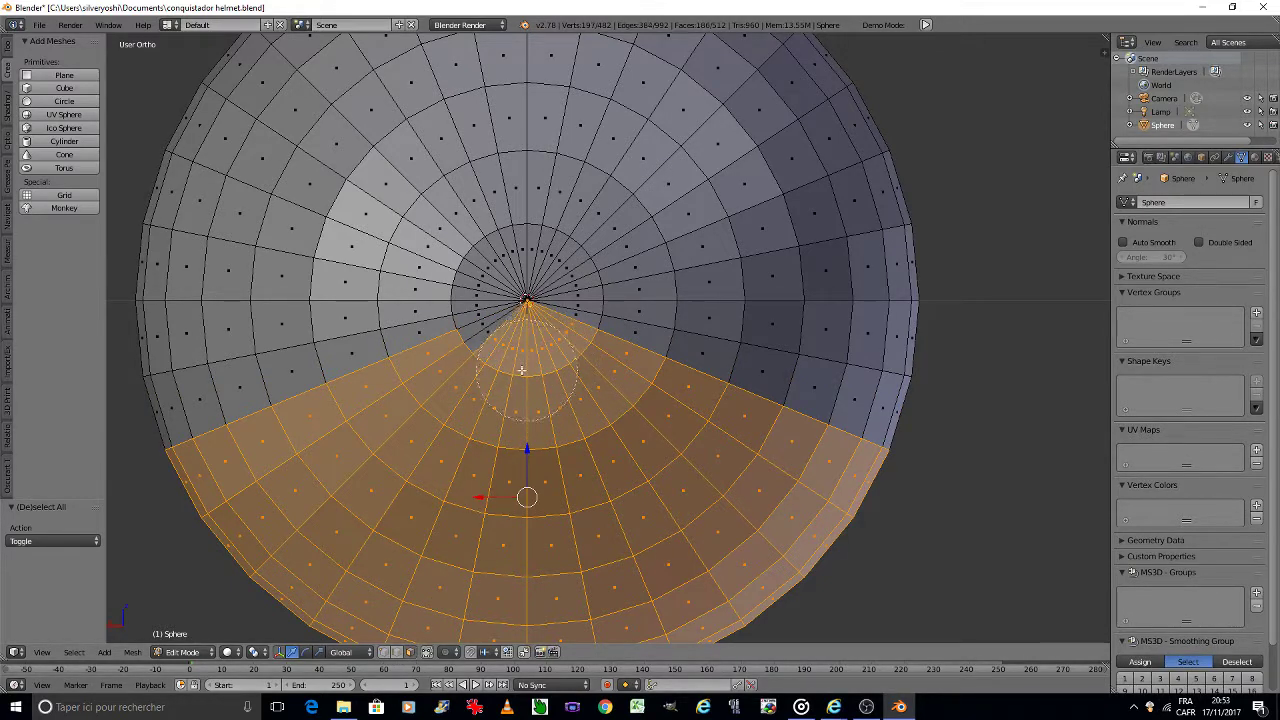
drag(521, 370, 528, 380)
right_click(528, 380)
key(x)
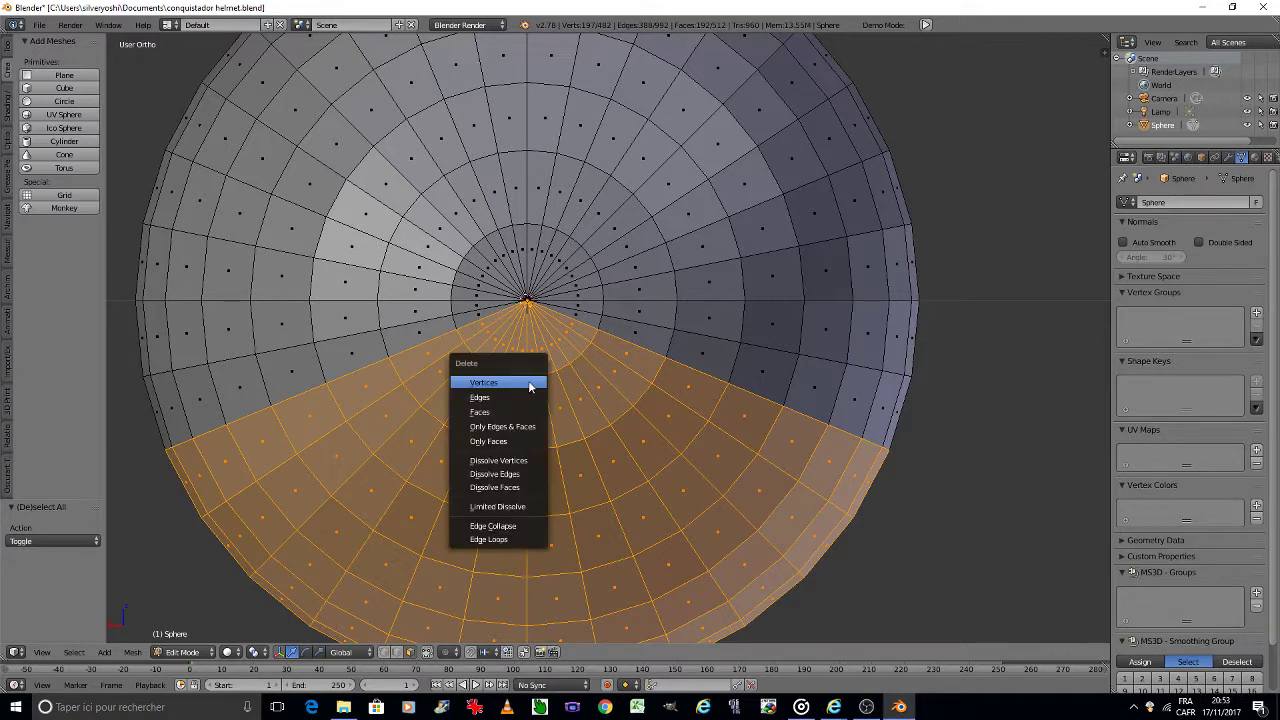
click(522, 413)
key(Tab)
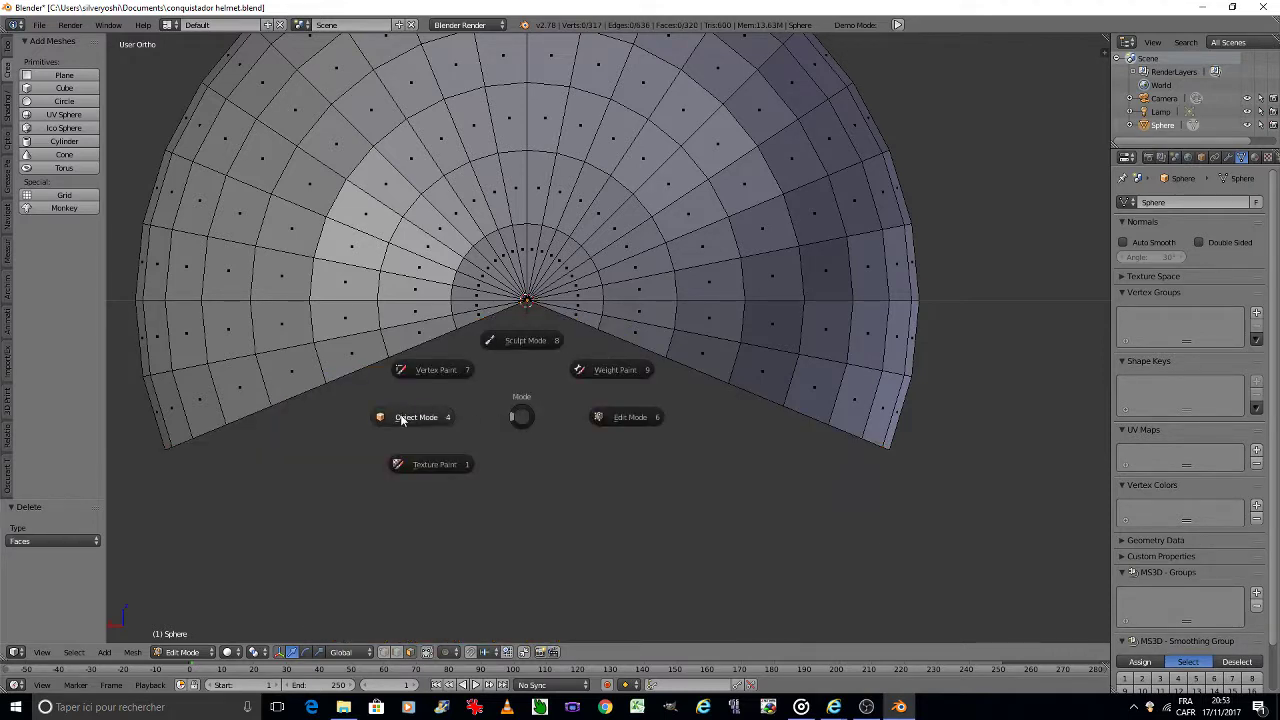
Step: Return to Object Mode and recentre the view on the cut sphere
click(403, 416)
scroll(401, 420, down, 4)
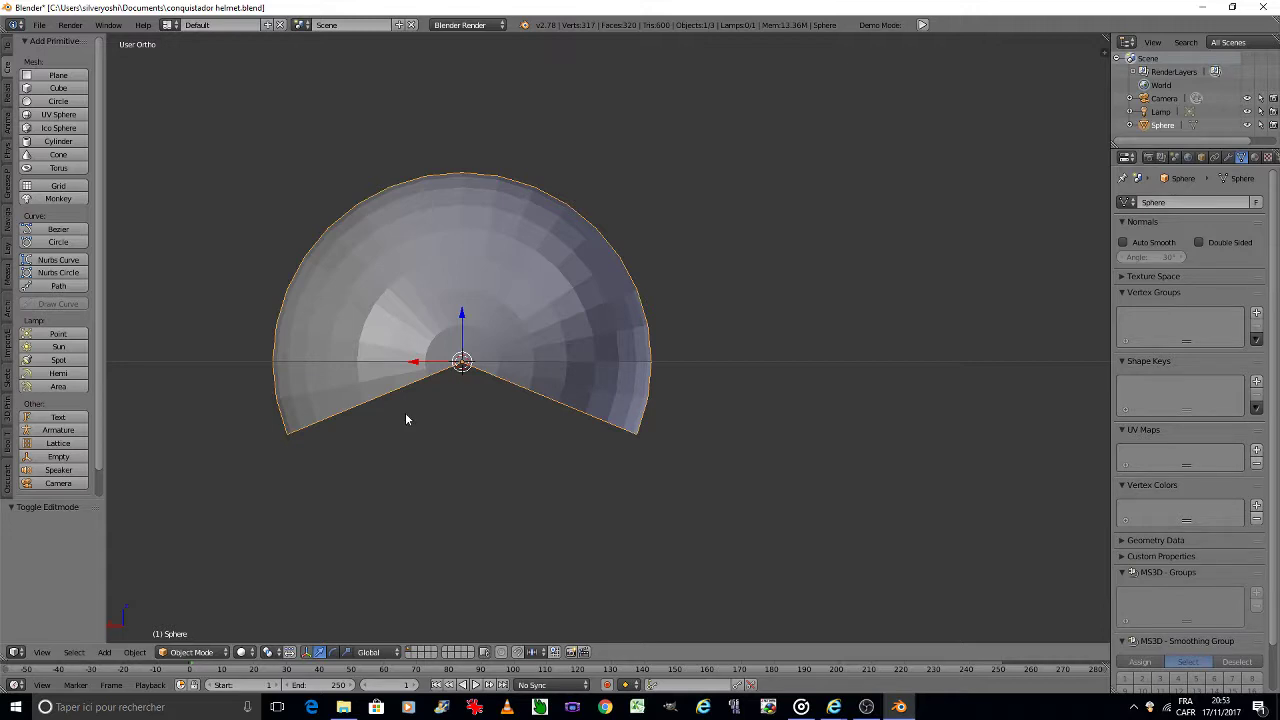
scroll(408, 416, up, 2)
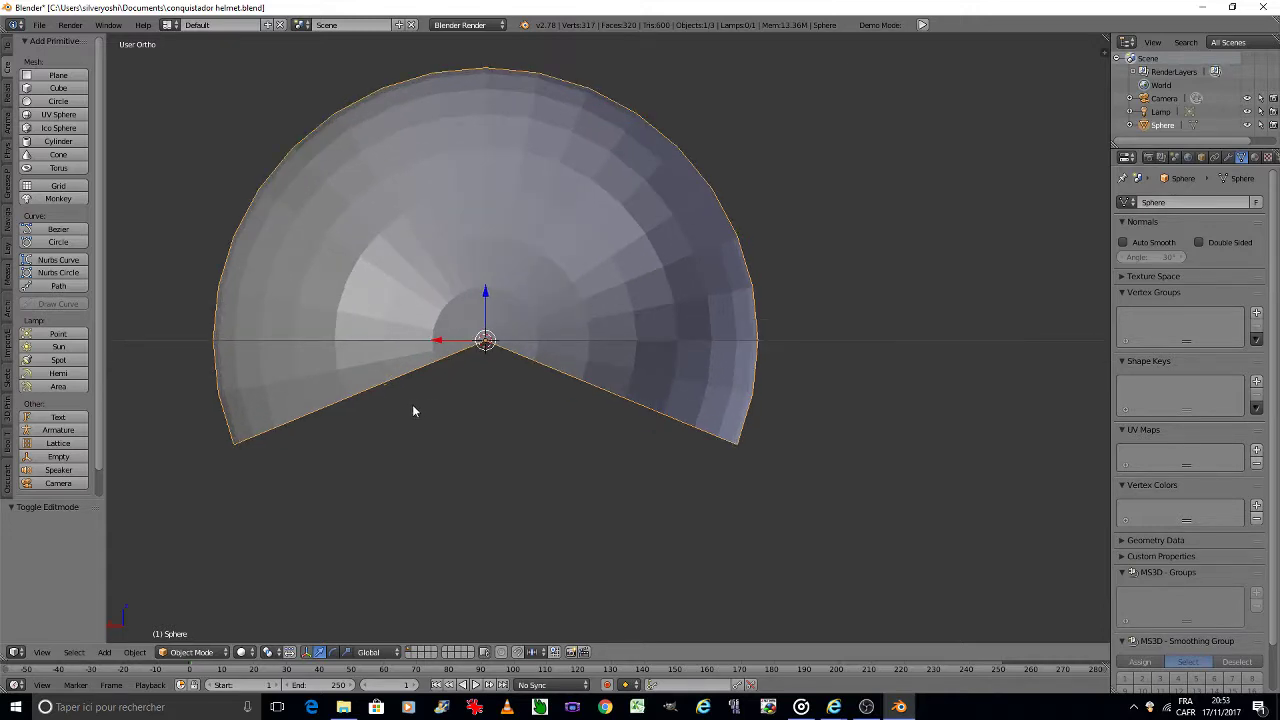
shift+middle_drag(460, 422, 539, 438)
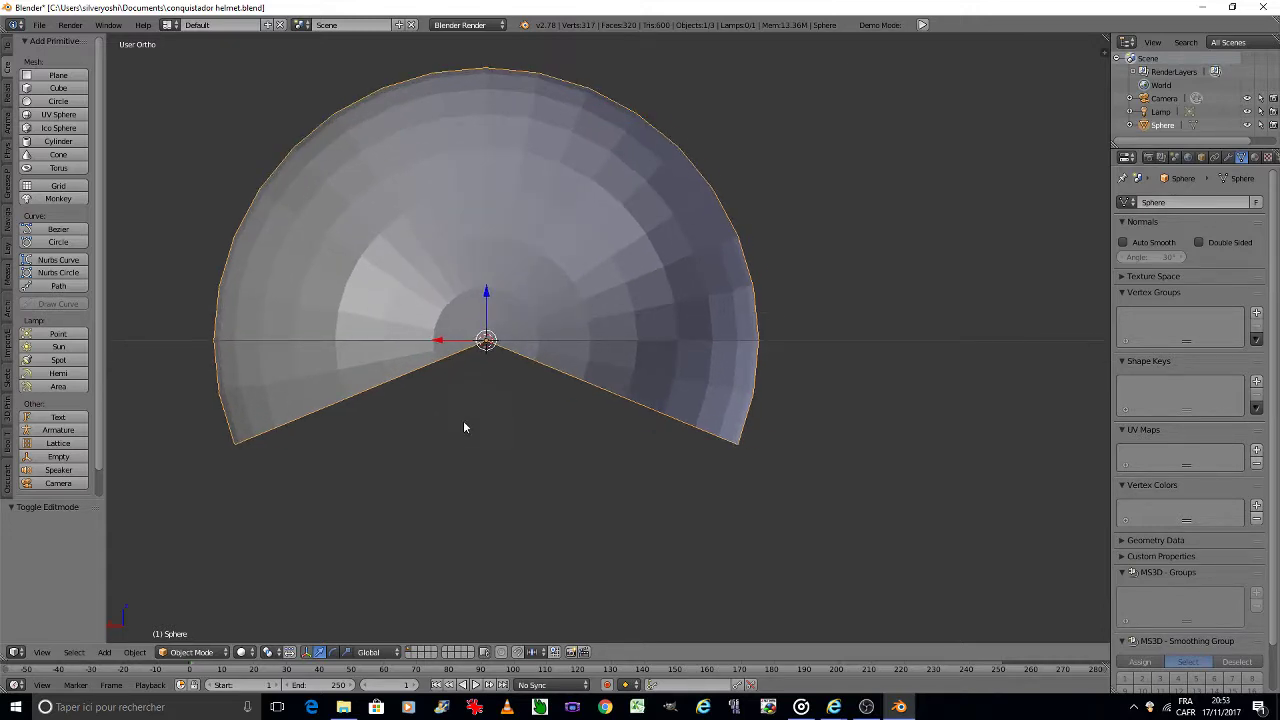
scroll(540, 438, down, 2)
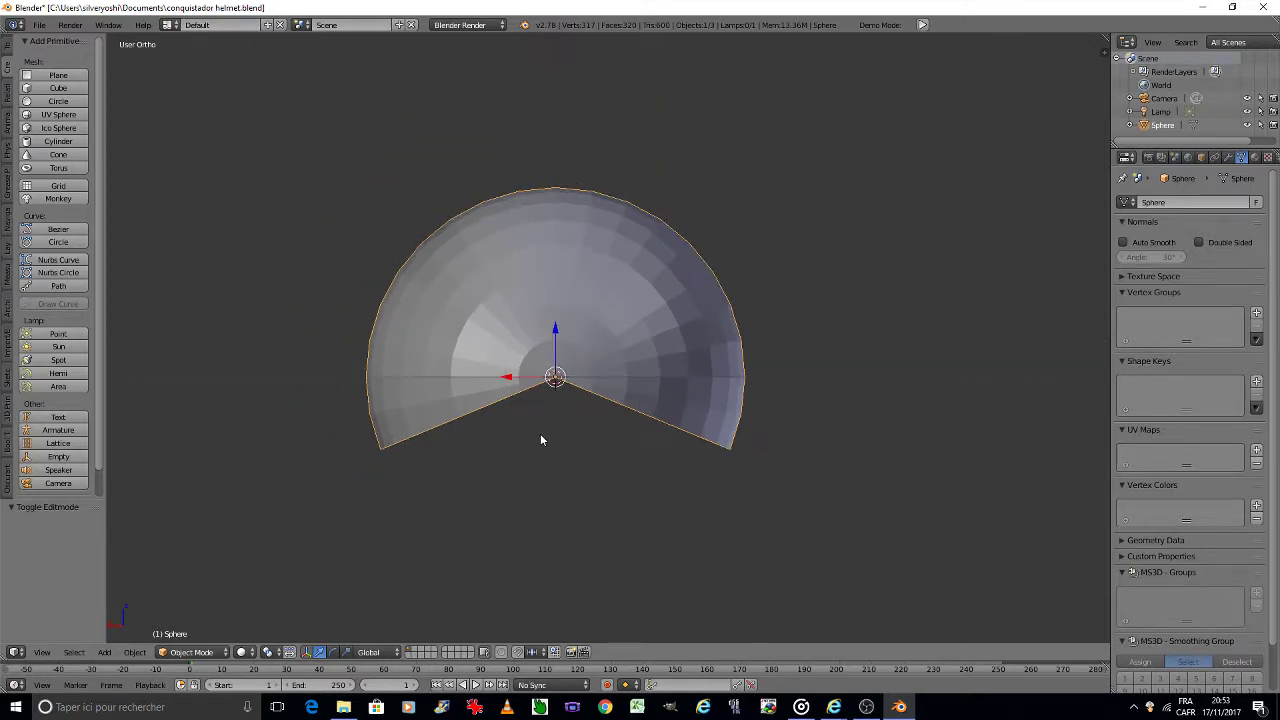
Step: In Edit Mode, circle-select the lower-left and lower-right wedges and delete them as faces
key(Tab)
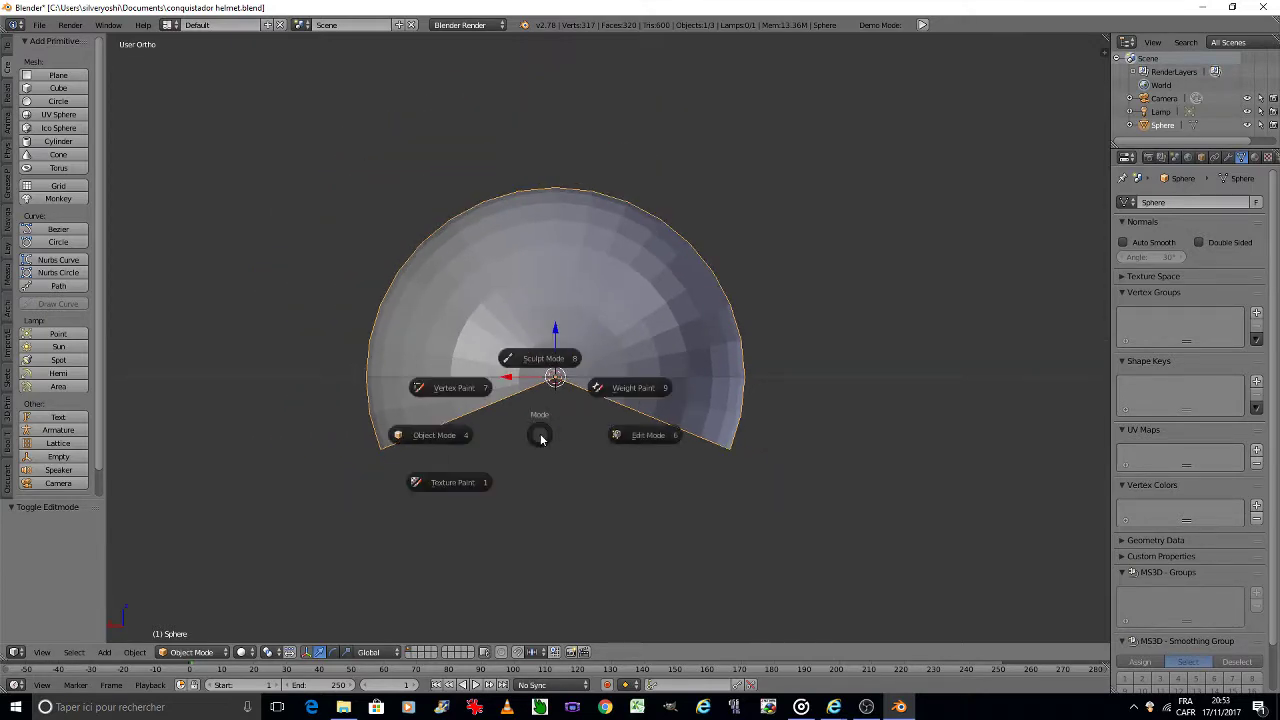
click(627, 433)
scroll(540, 416, up, 3)
key(c)
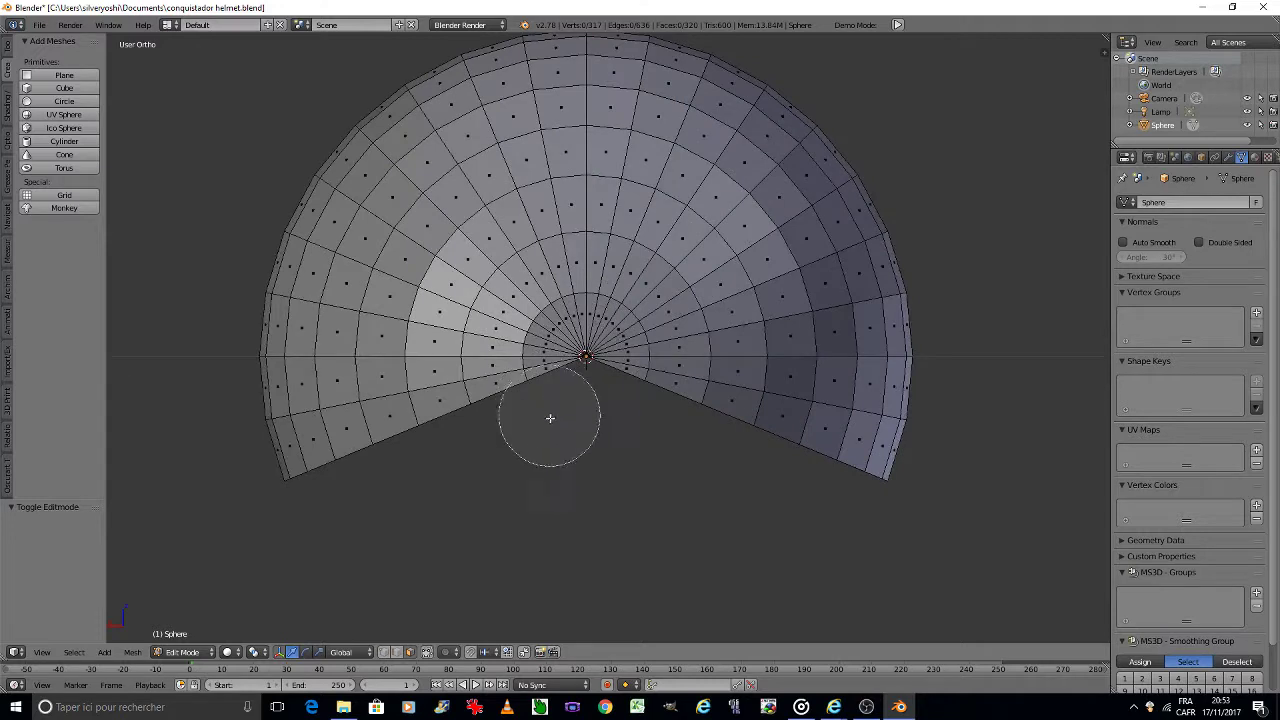
drag(549, 414, 556, 402)
drag(467, 441, 343, 471)
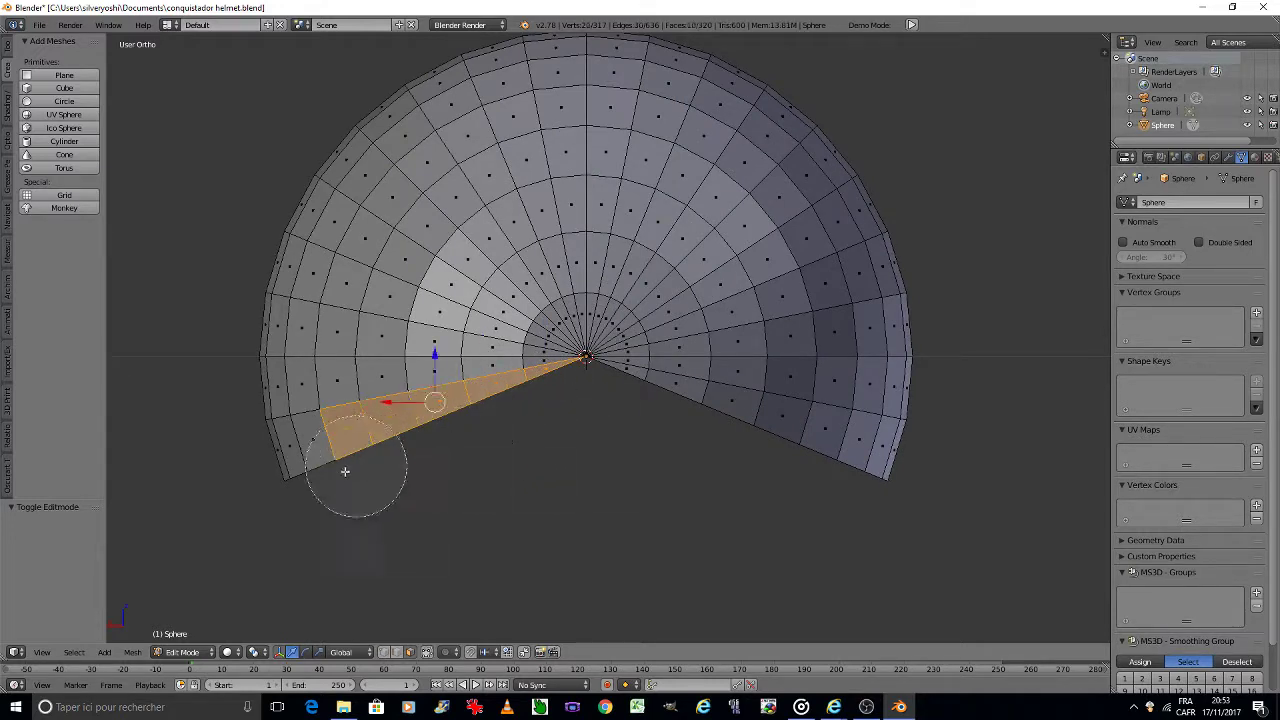
drag(709, 443, 903, 491)
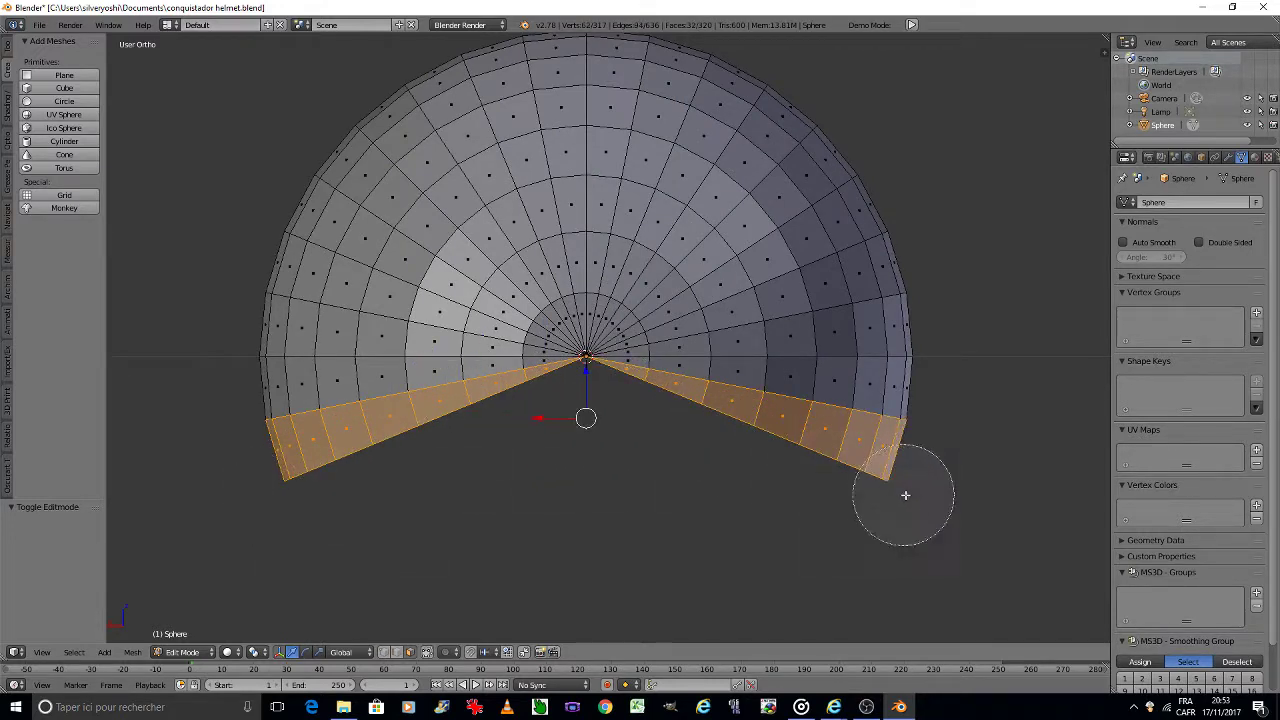
key(Escape)
key(x)
click(907, 496)
scroll(639, 413, down, 2)
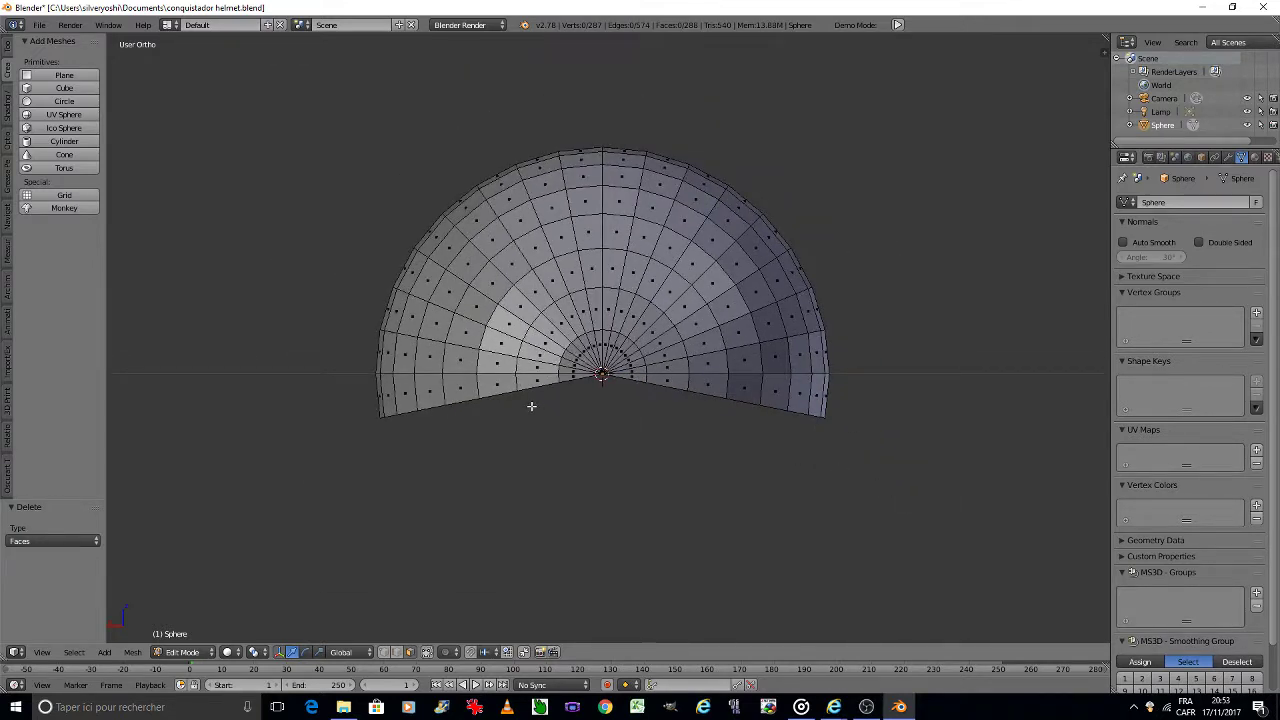
key(KP_4)
key(KP_4)
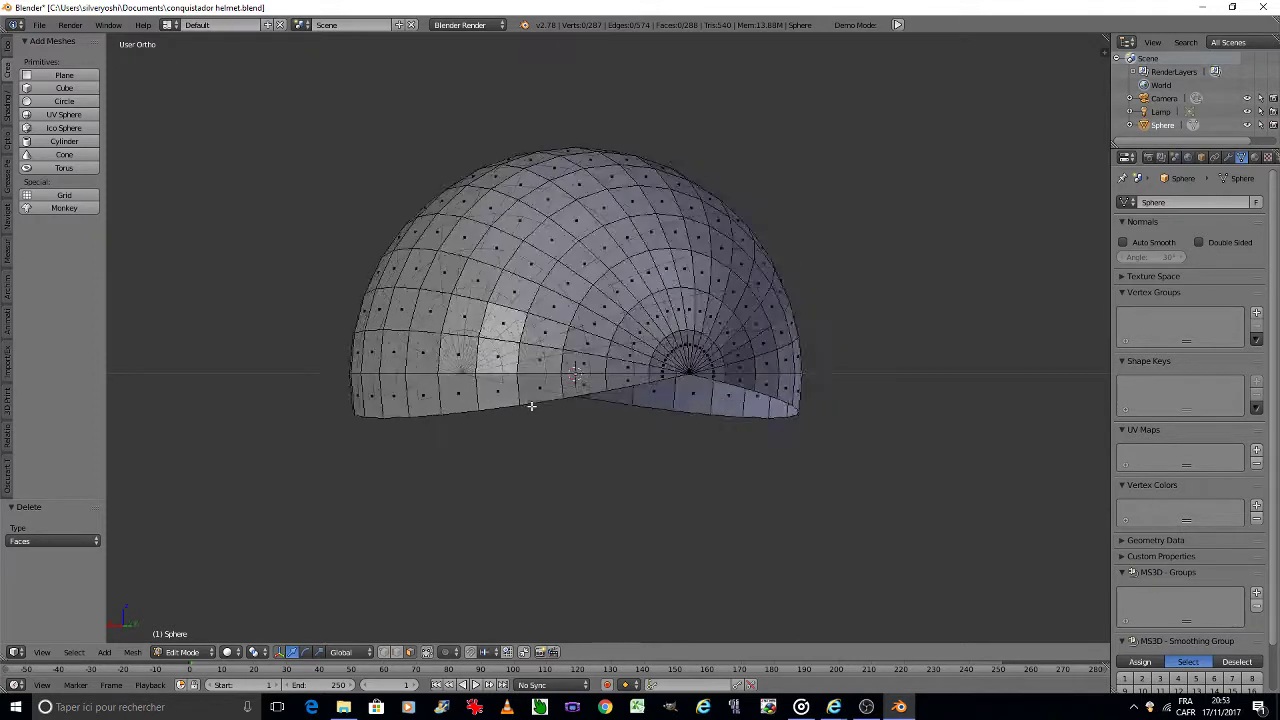
key(KP_4)
key(KP_4)
key(KP_4)
key(KP_4)
scroll(323, 395, up, 2)
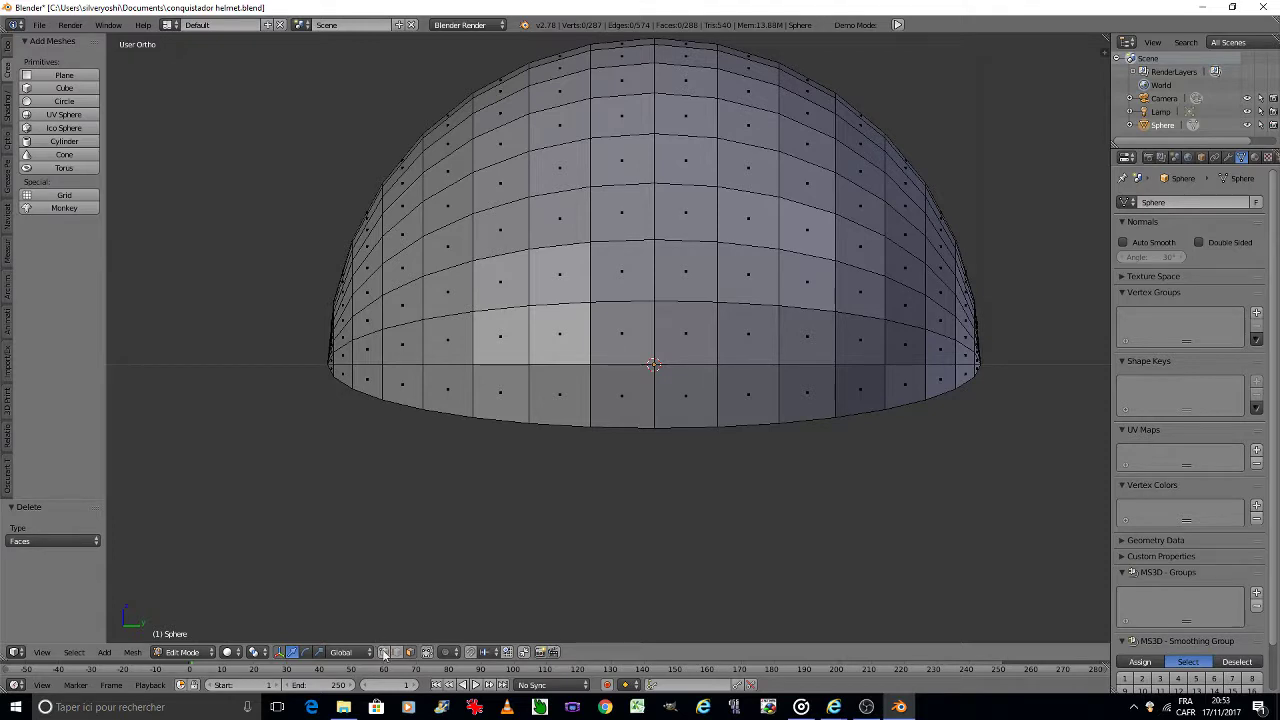
Step: Circle-select all vertices along the dome's bottom rim in vertex select mode
click(386, 654)
scroll(305, 380, up, 4)
key(c)
drag(352, 376, 956, 535)
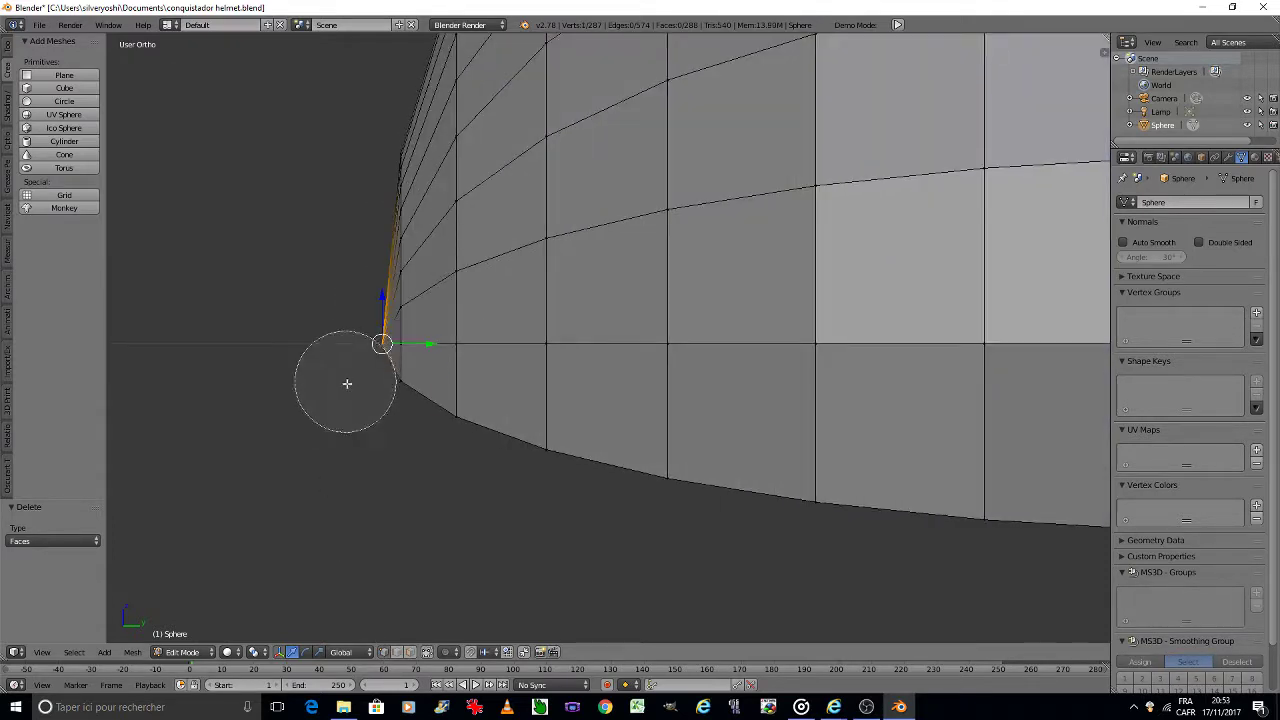
key(Escape)
scroll(956, 530, down, 3)
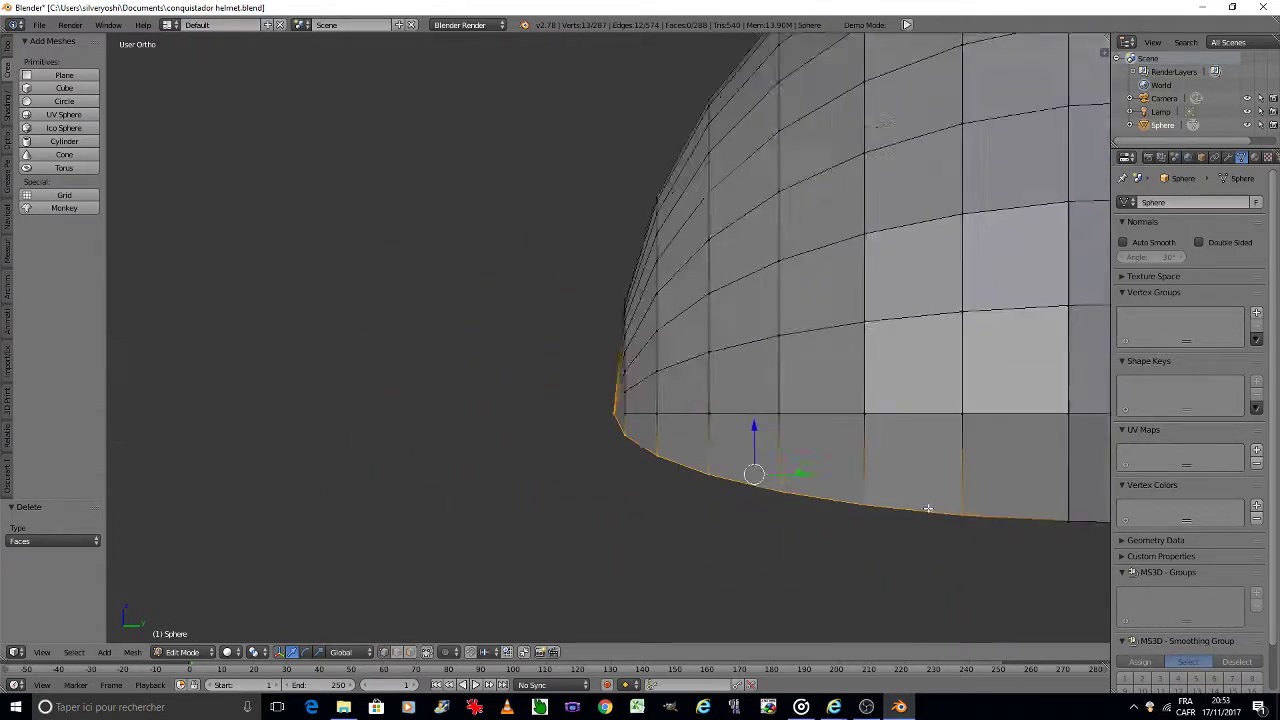
shift+middle_drag(865, 516, 367, 398)
key(c)
drag(477, 414, 906, 374)
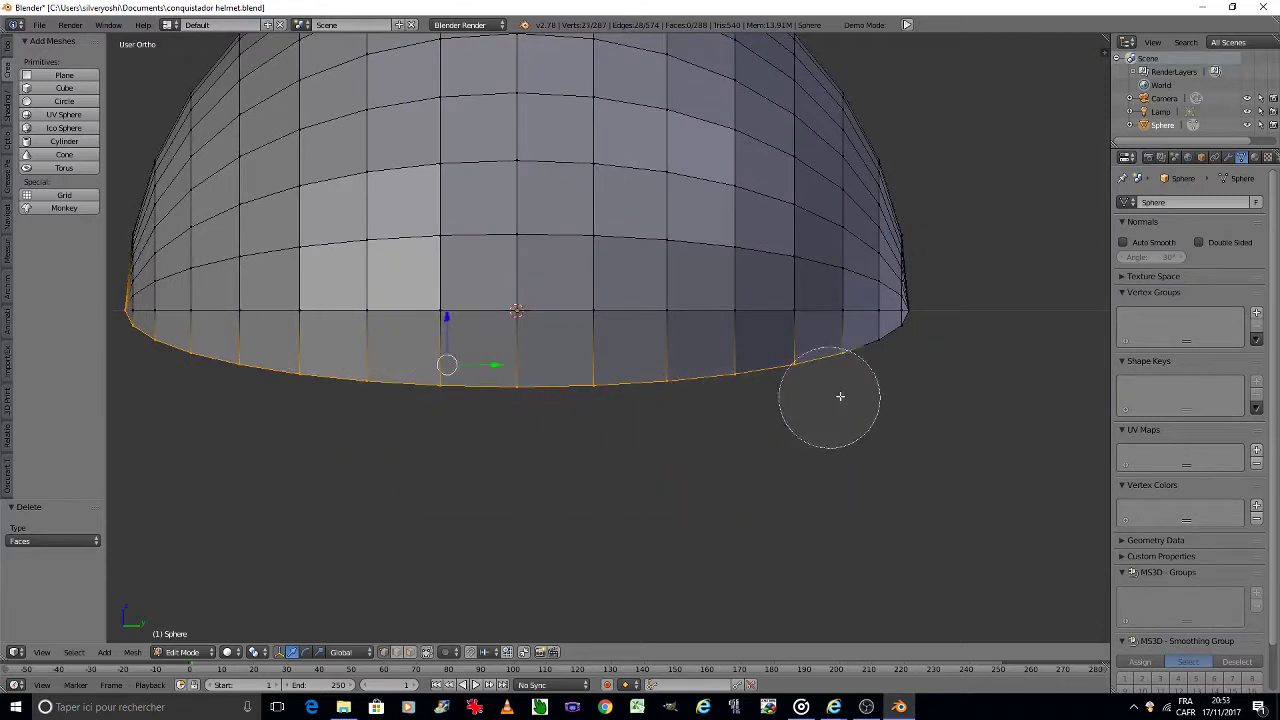
key(Escape)
scroll(934, 338, up, 3)
scroll(894, 317, up, 2)
key(c)
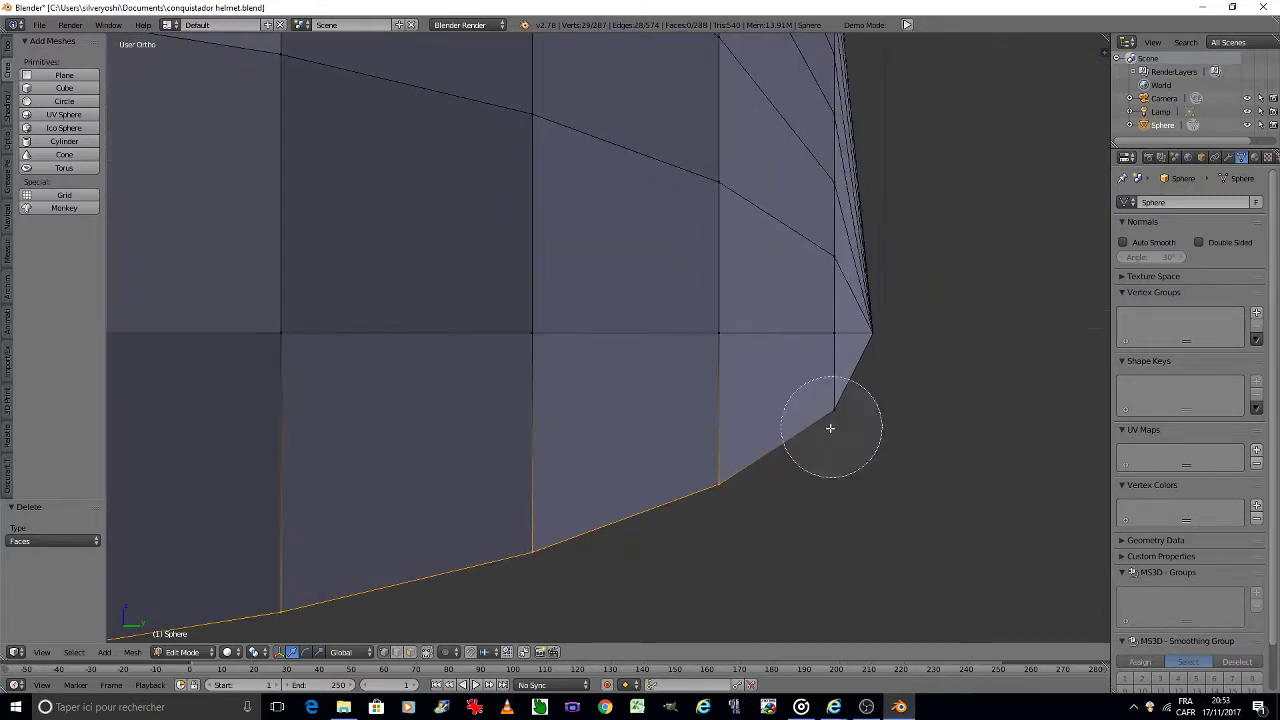
drag(894, 391, 899, 363)
key(Escape)
scroll(766, 428, down, 3)
scroll(766, 428, down, 2)
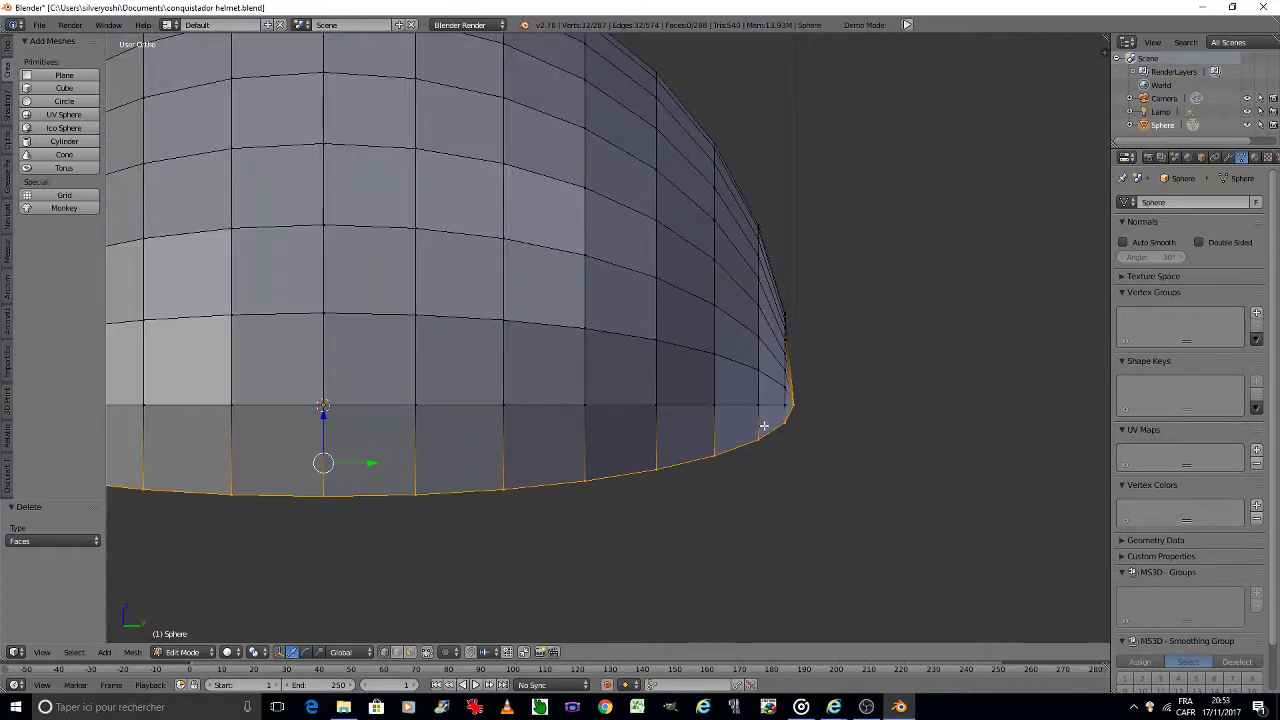
Step: Extrude the rim loop and scale it outward into a wide flat brim
key(KP_8)
key(KP_8)
scroll(760, 426, down, 1)
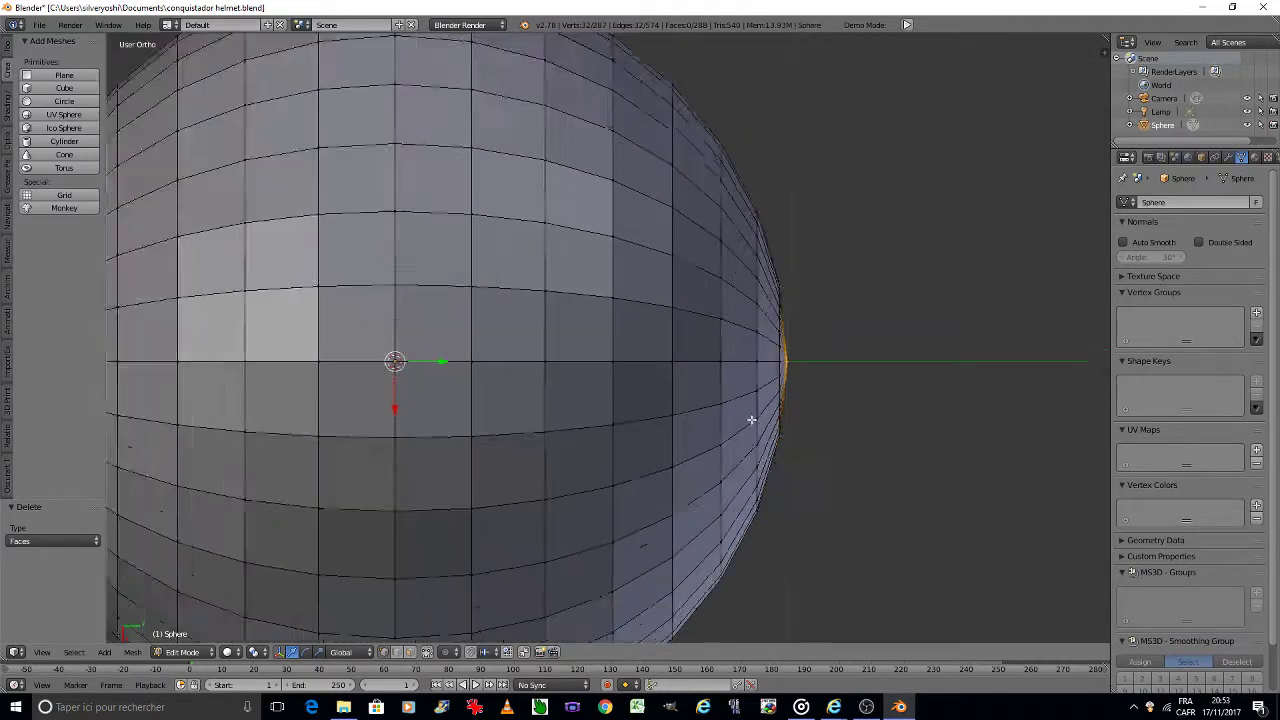
scroll(751, 420, down, 3)
key(e)
key(s)
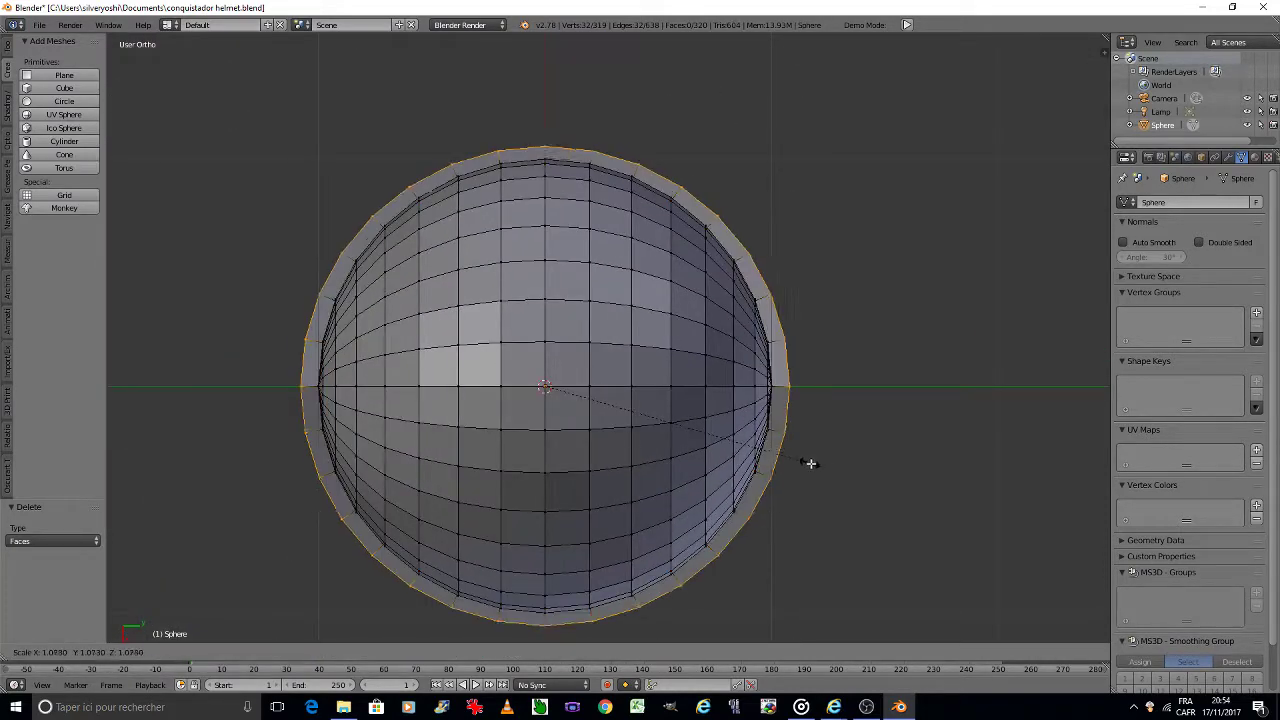
click(901, 493)
Step: Move the brim ring along Z so it sits just below the dome's base
key(KP_2)
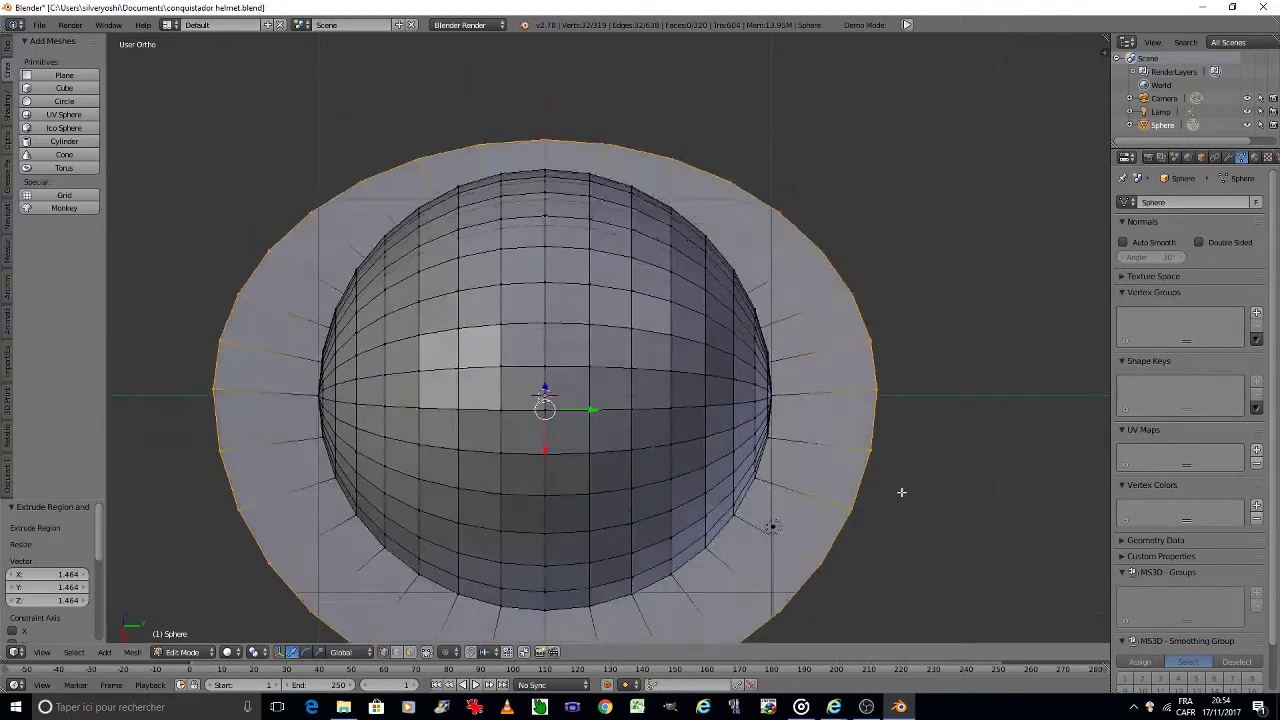
key(KP_2)
key(KP_2)
key(KP_2)
key(KP_2)
key(KP_2)
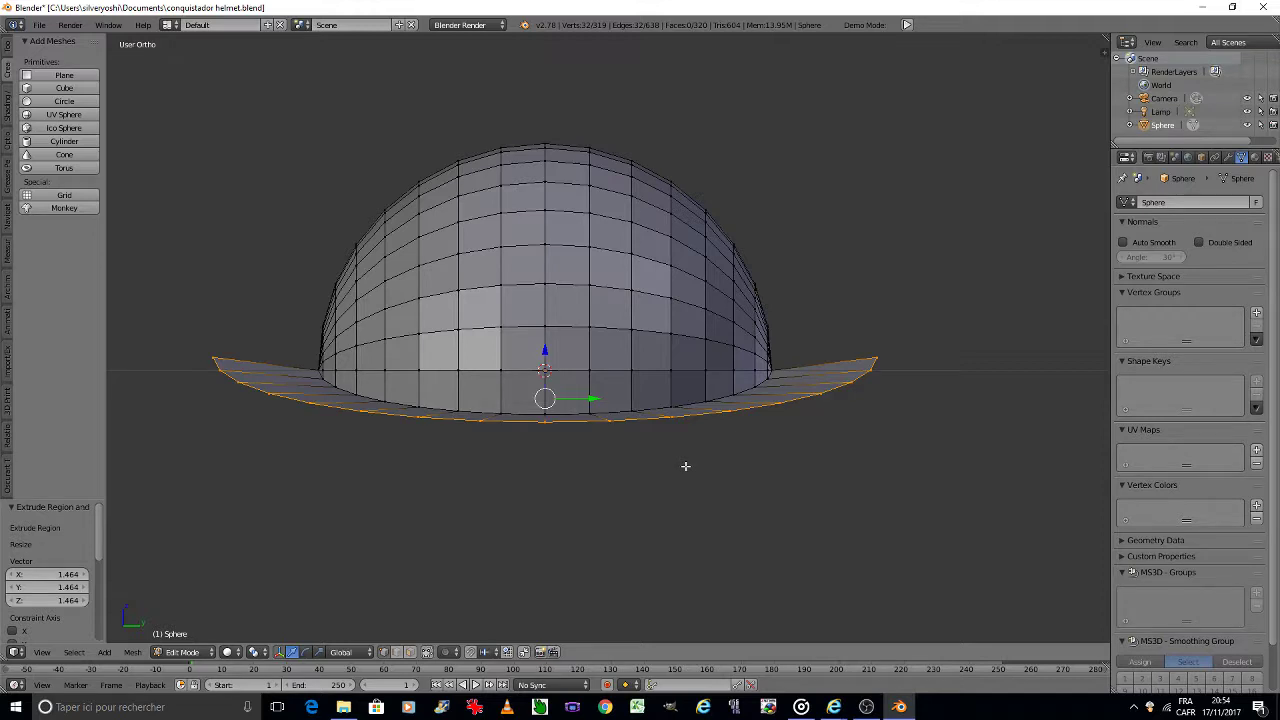
key(g)
key(z)
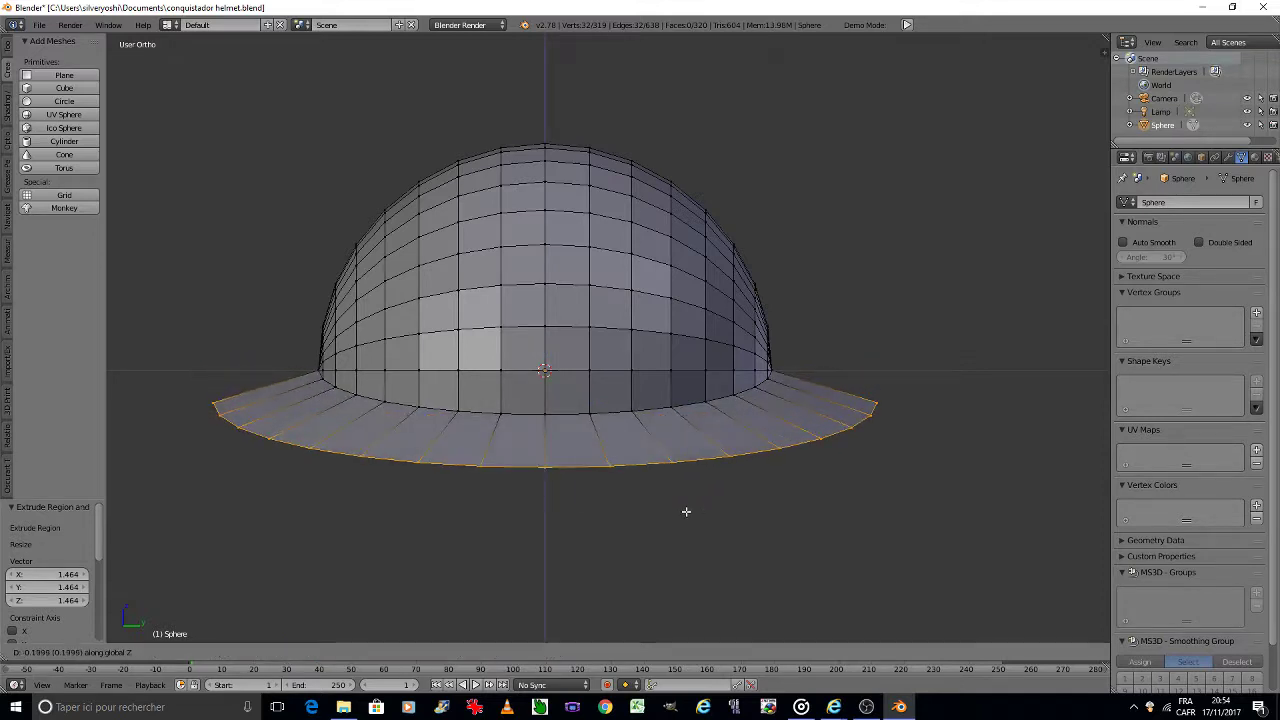
click(686, 511)
key(KP_4)
key(KP_4)
key(KP_4)
key(KP_4)
key(KP_4)
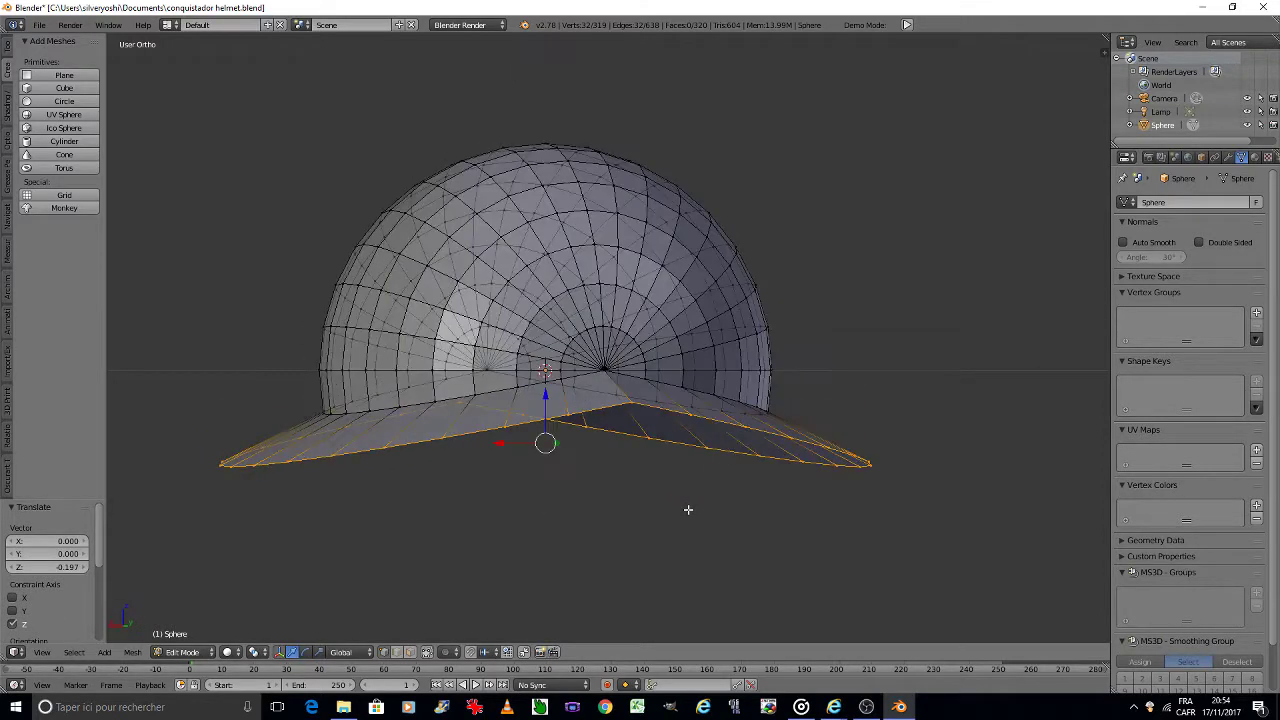
key(KP_4)
key(g)
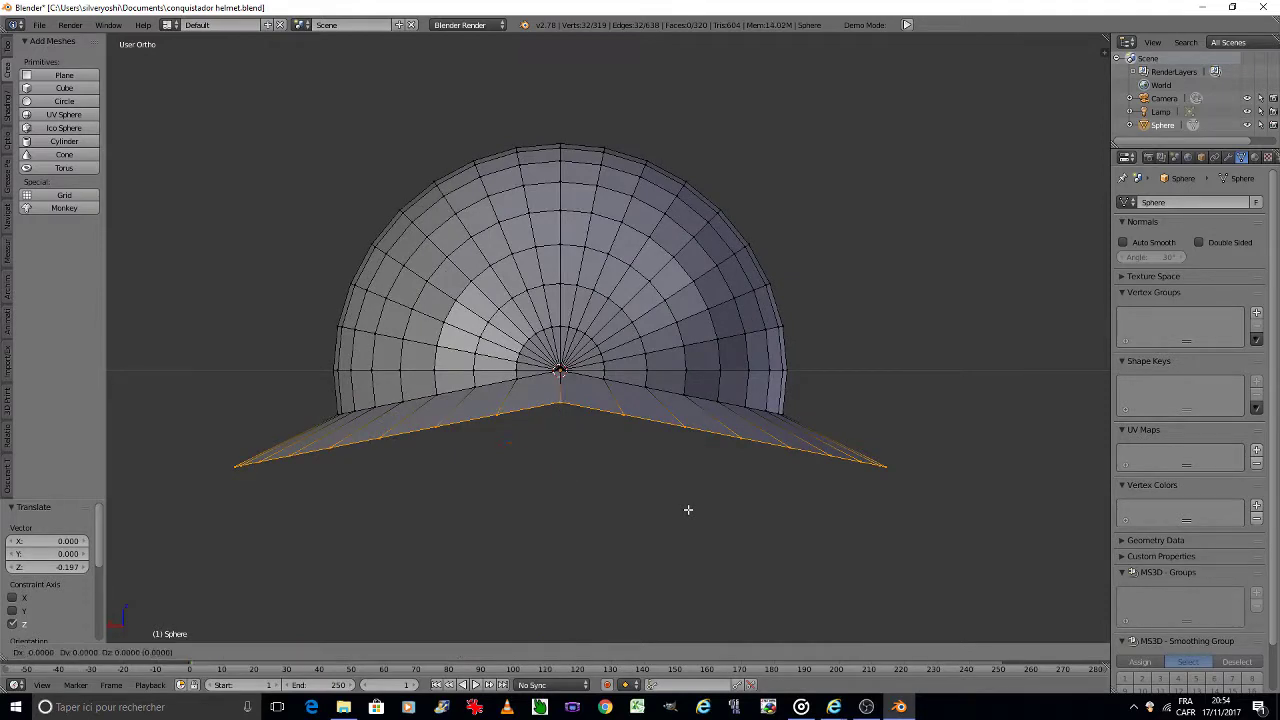
key(z)
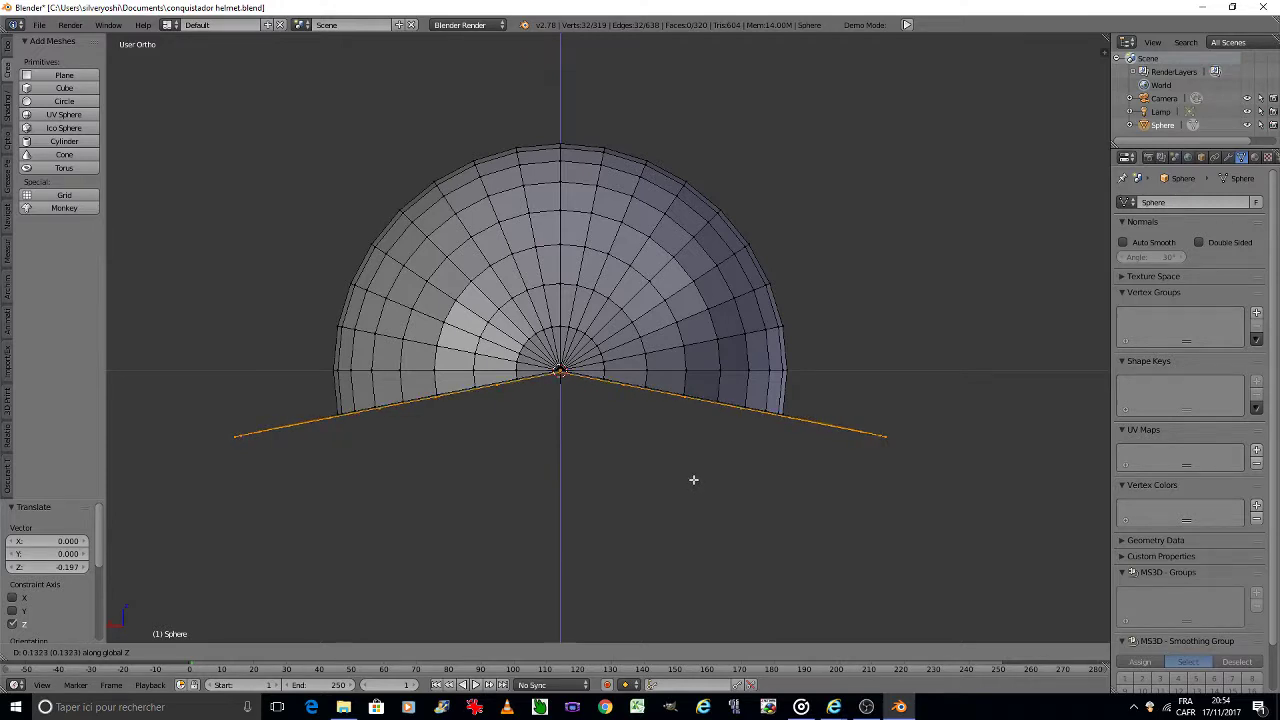
click(694, 481)
key(KP_4)
key(KP_4)
key(KP_4)
key(KP_4)
key(KP_4)
key(KP_4)
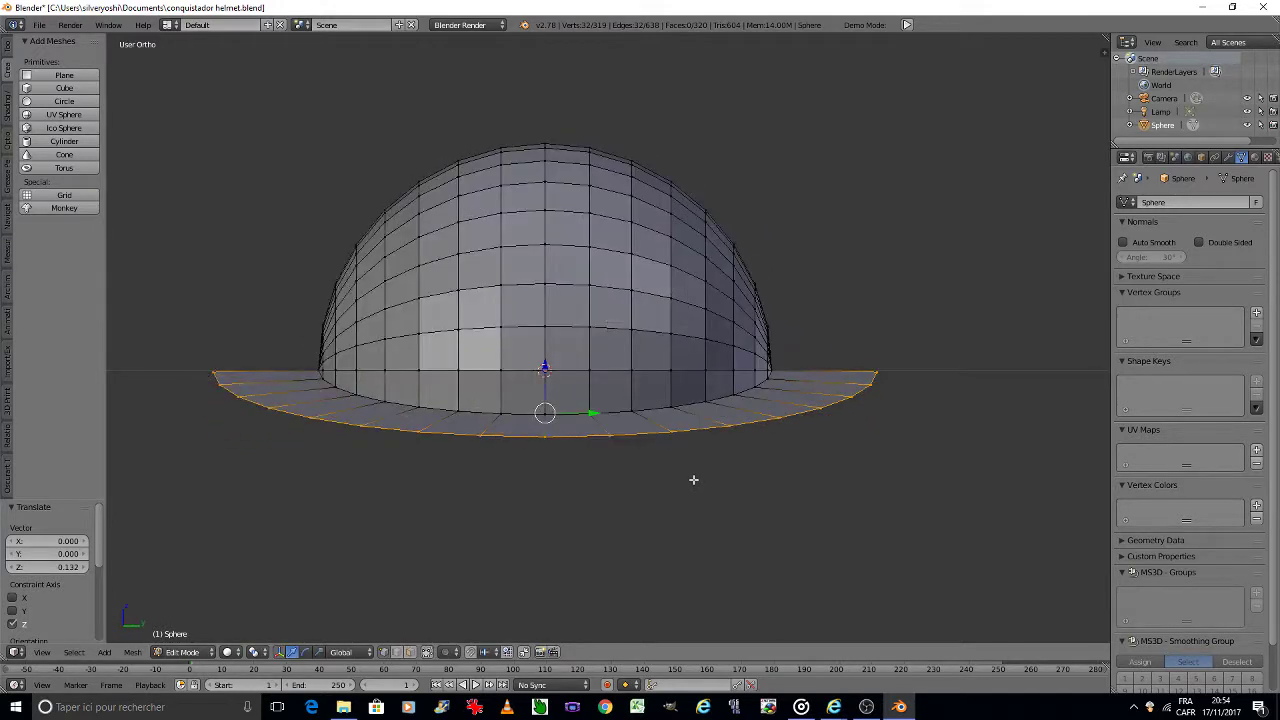
Step: Add four loop cuts across the brim and select both brim-tip vertices
key(ctrl+r)
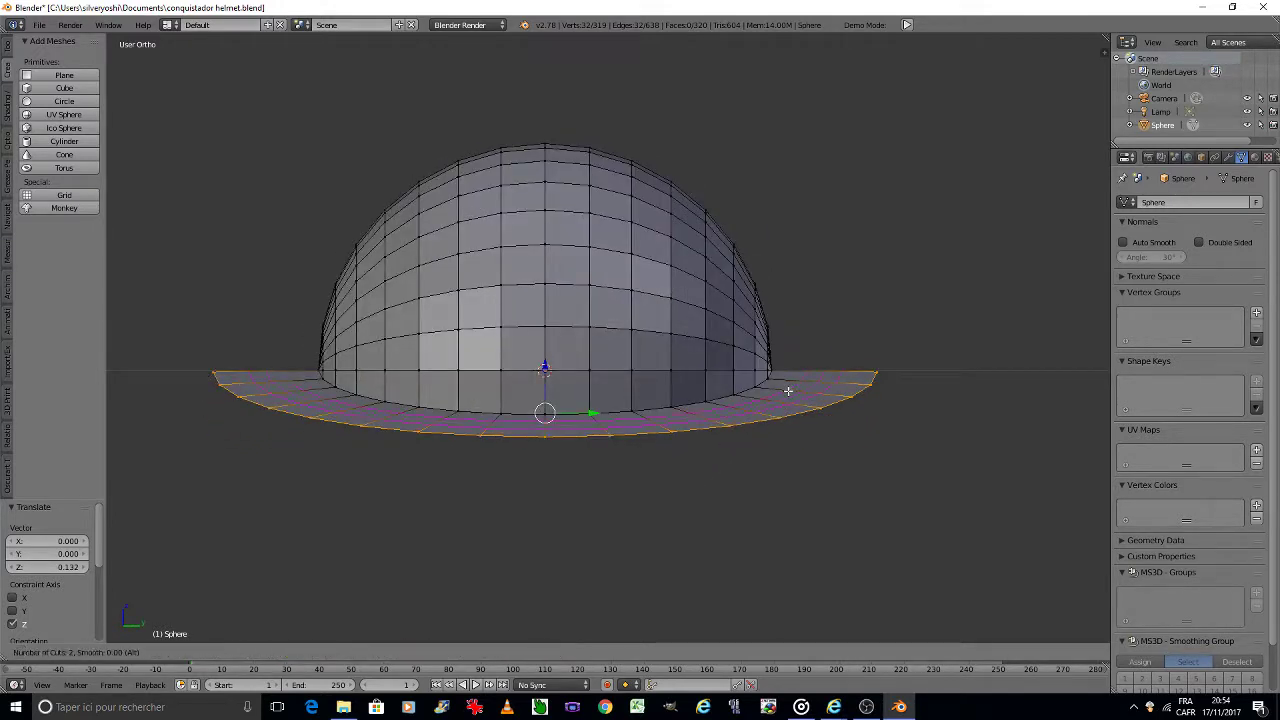
click(788, 391)
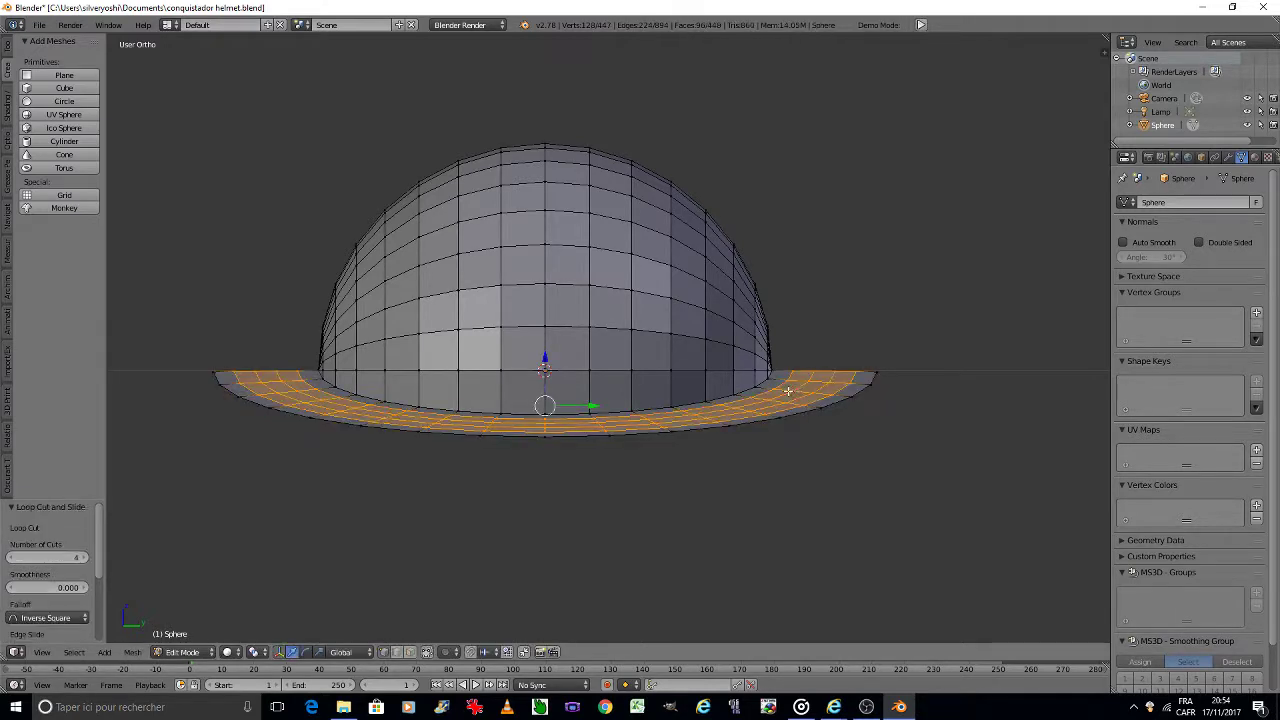
right_click(877, 372)
shift+right_click(212, 372)
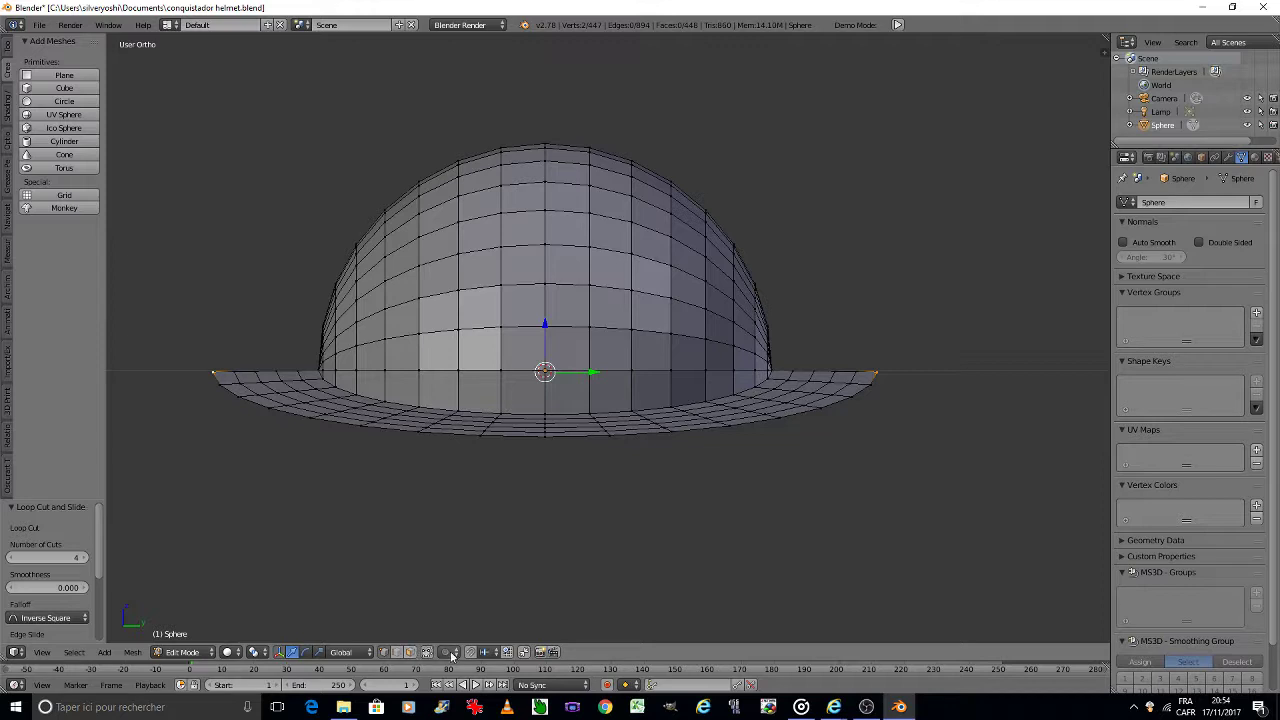
Step: Enable proportional editing with Sharp falloff
click(446, 652)
click(474, 598)
click(480, 652)
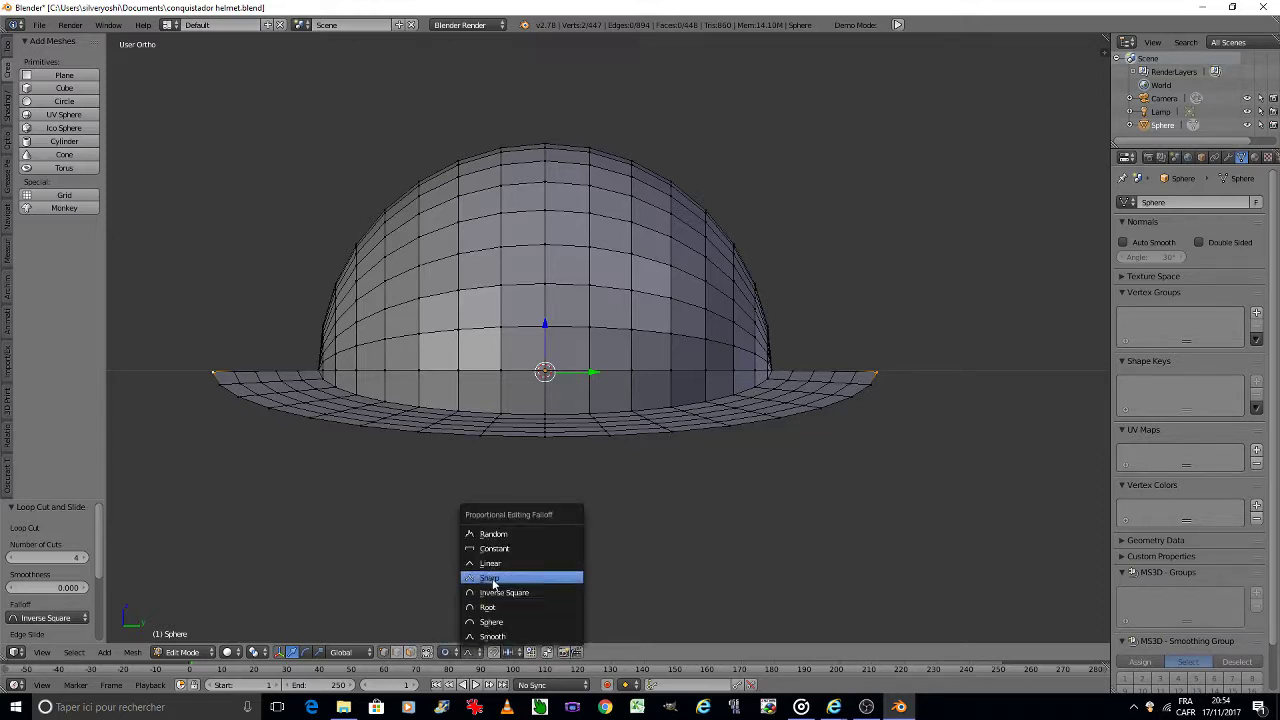
click(520, 571)
Step: Apply the helmet's rotation and scale in Object Mode, then return to Edit Mode
key(Tab)
key(ctrl+a)
click(540, 531)
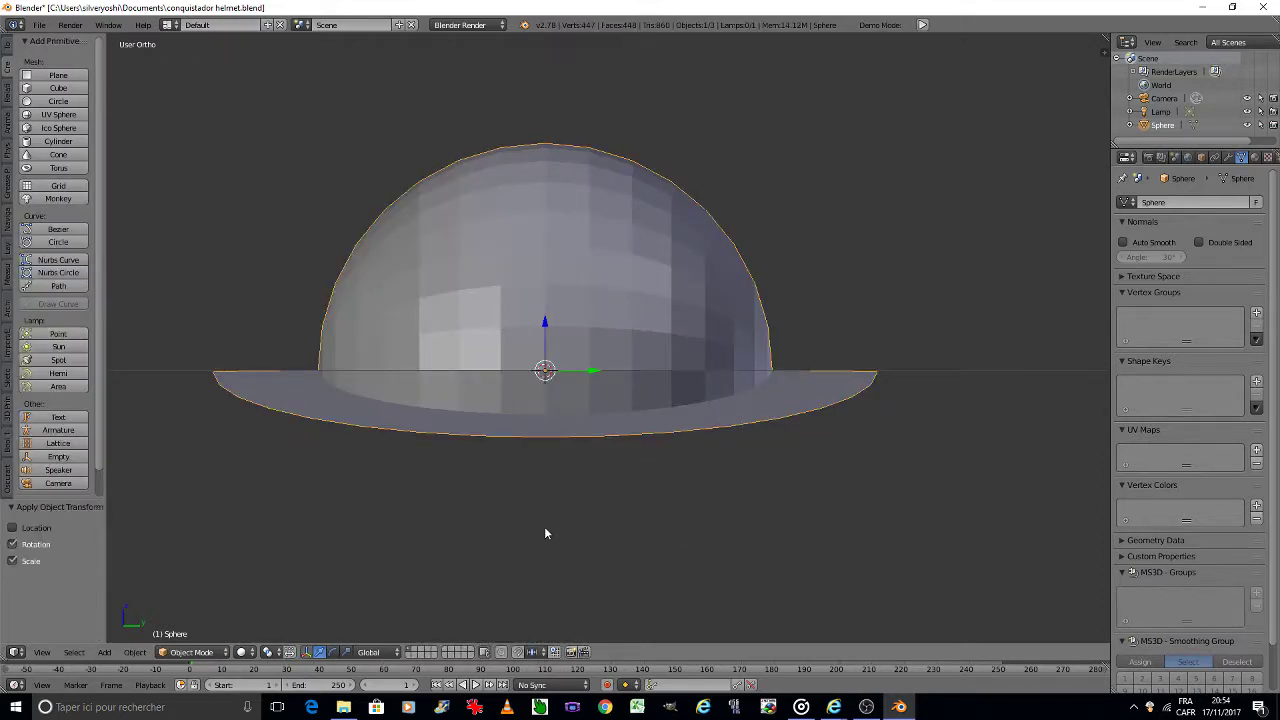
key(Tab)
click(640, 500)
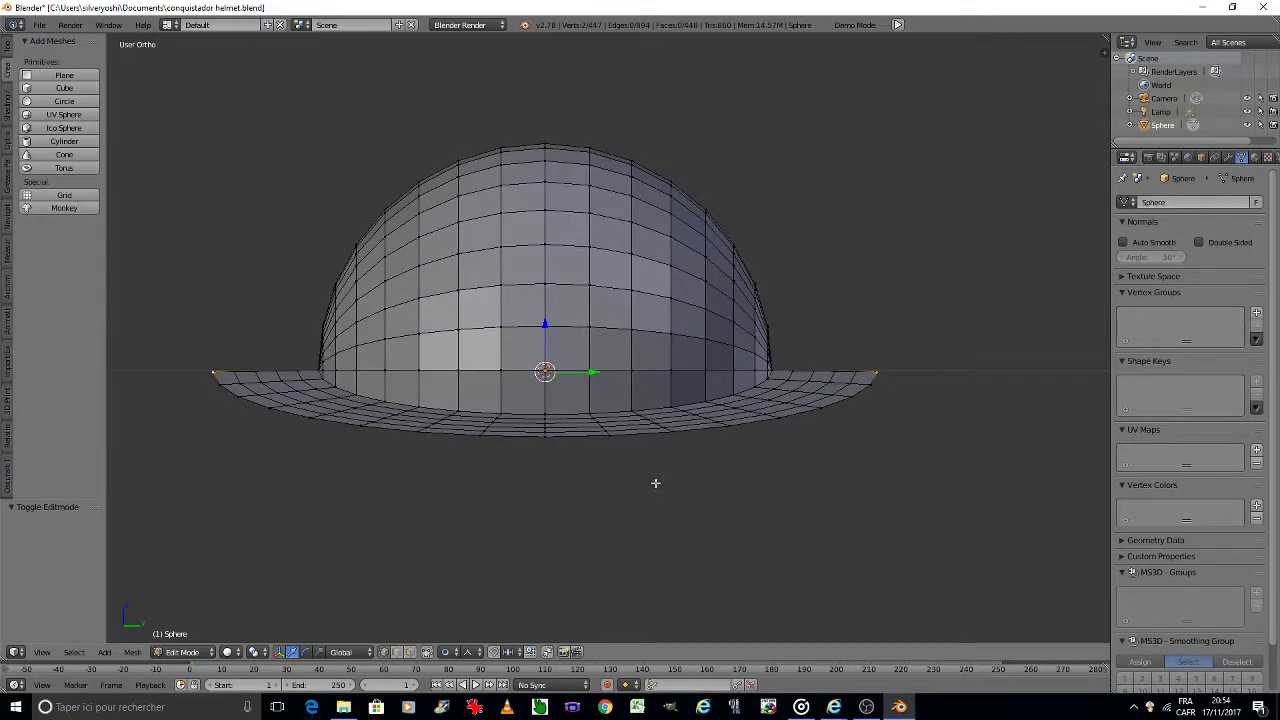
Step: Stretch the two brim tips outward along the Y axis
key(s)
key(y)
scroll(655, 483, up, 2)
scroll(654, 483, up, 1)
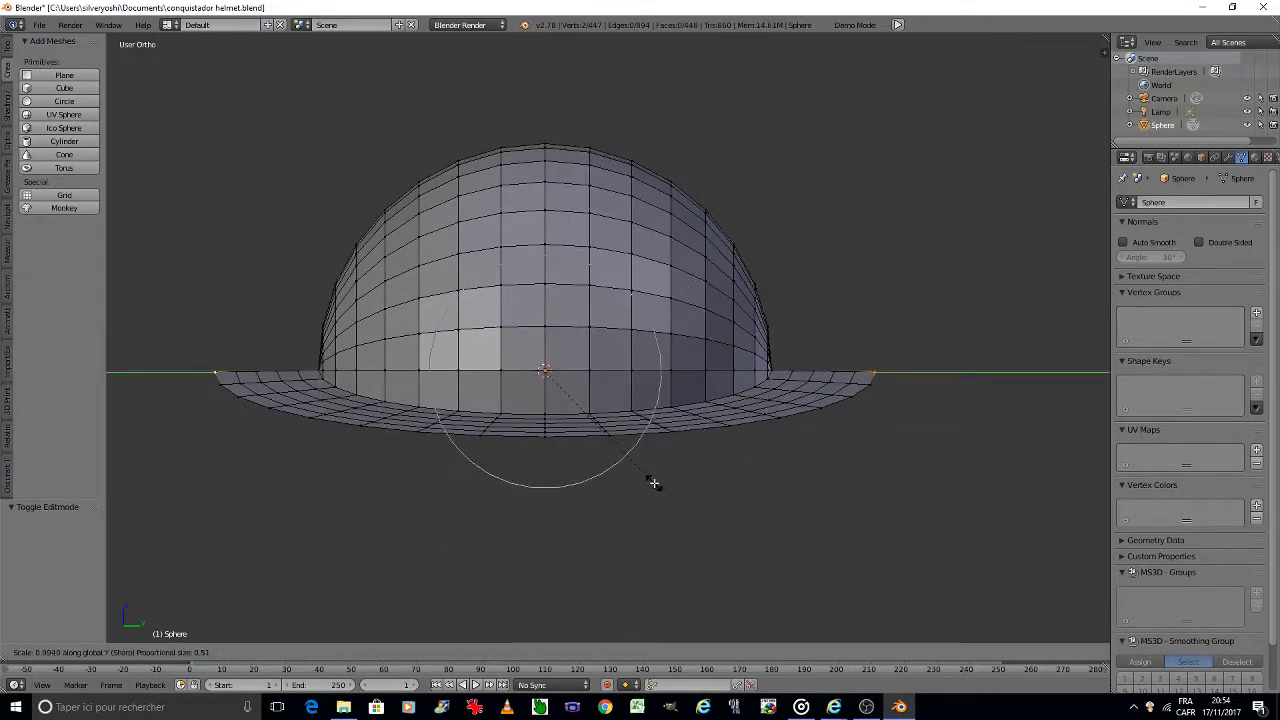
click(671, 491)
Step: Lift the brim tips along Z with sharp proportional falloff, then return to Object Mode and deselect
key(g)
key(z)
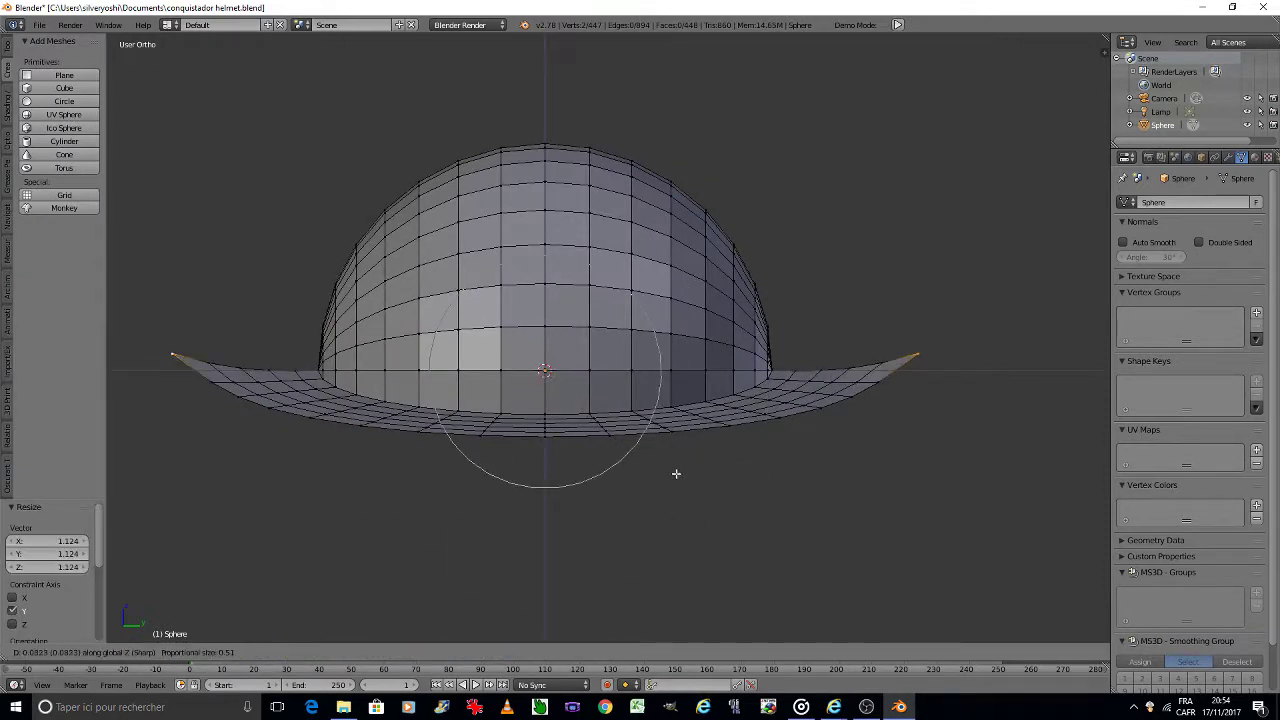
scroll(685, 451, down, 2)
scroll(685, 451, down, 1)
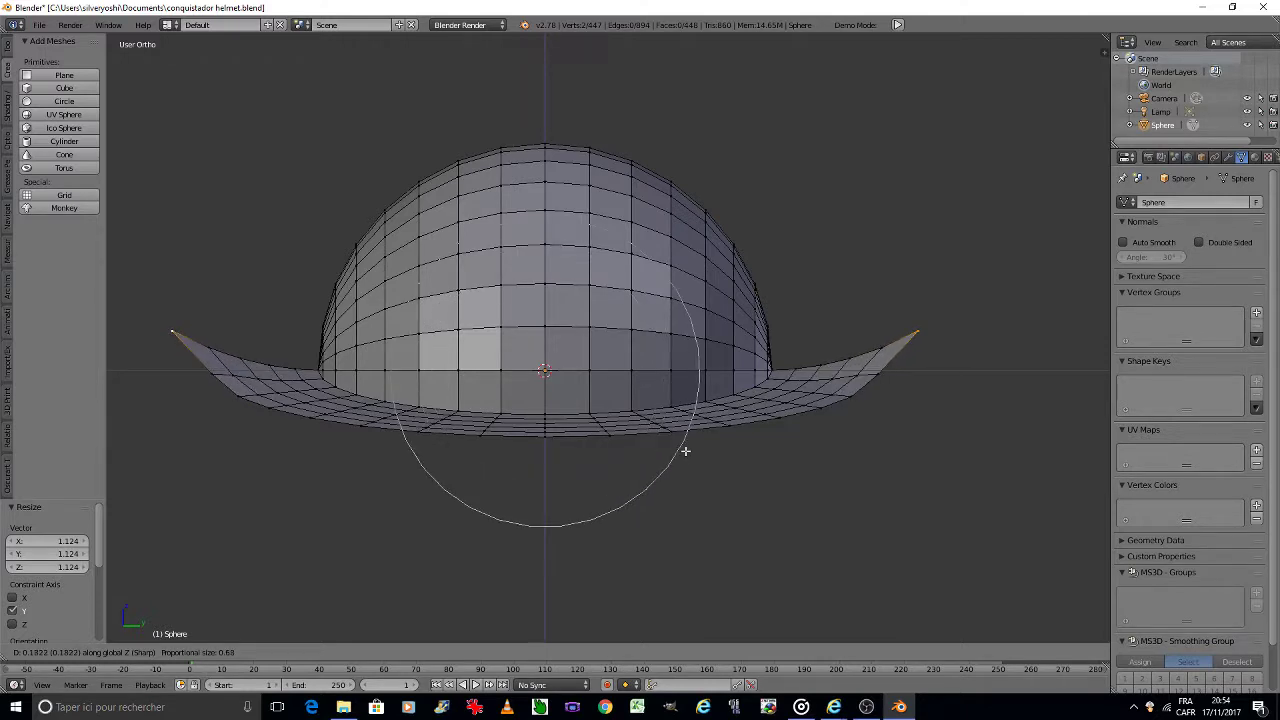
scroll(685, 451, down, 1)
scroll(685, 451, down, 1)
scroll(685, 451, down, 1)
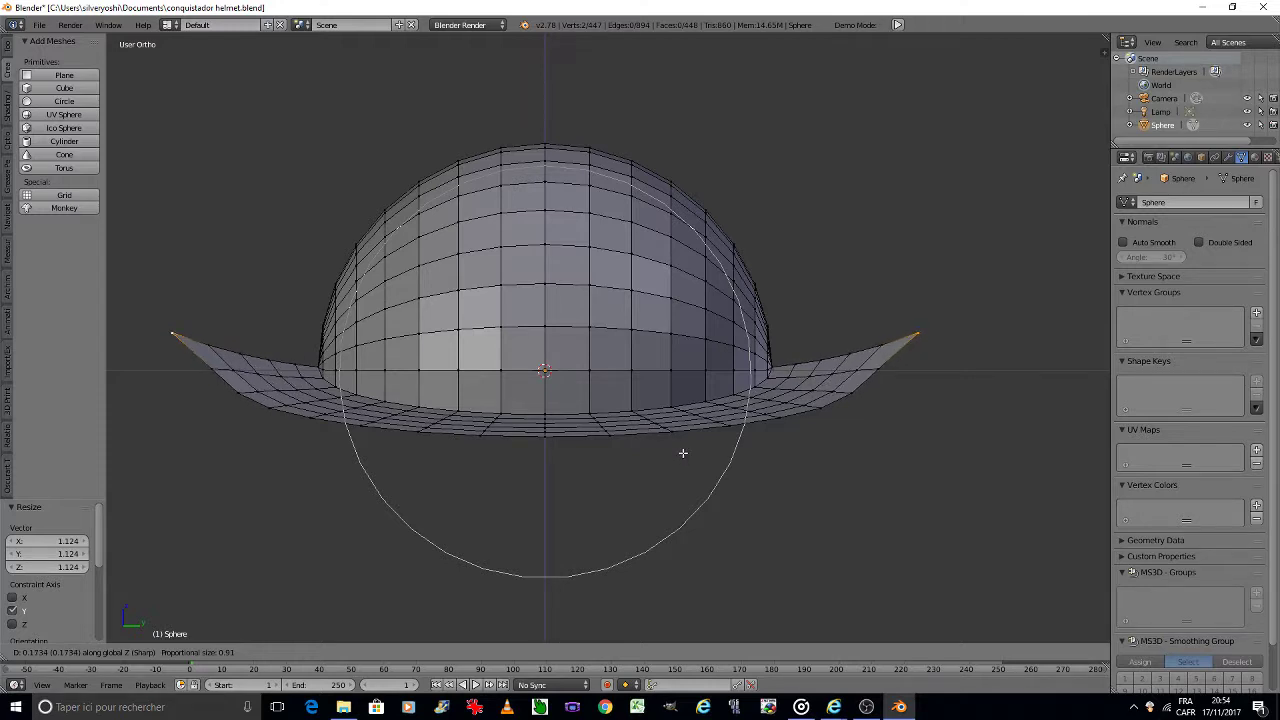
click(683, 453)
key(Tab)
click(598, 454)
key(a)
scroll(598, 454, down, 3)
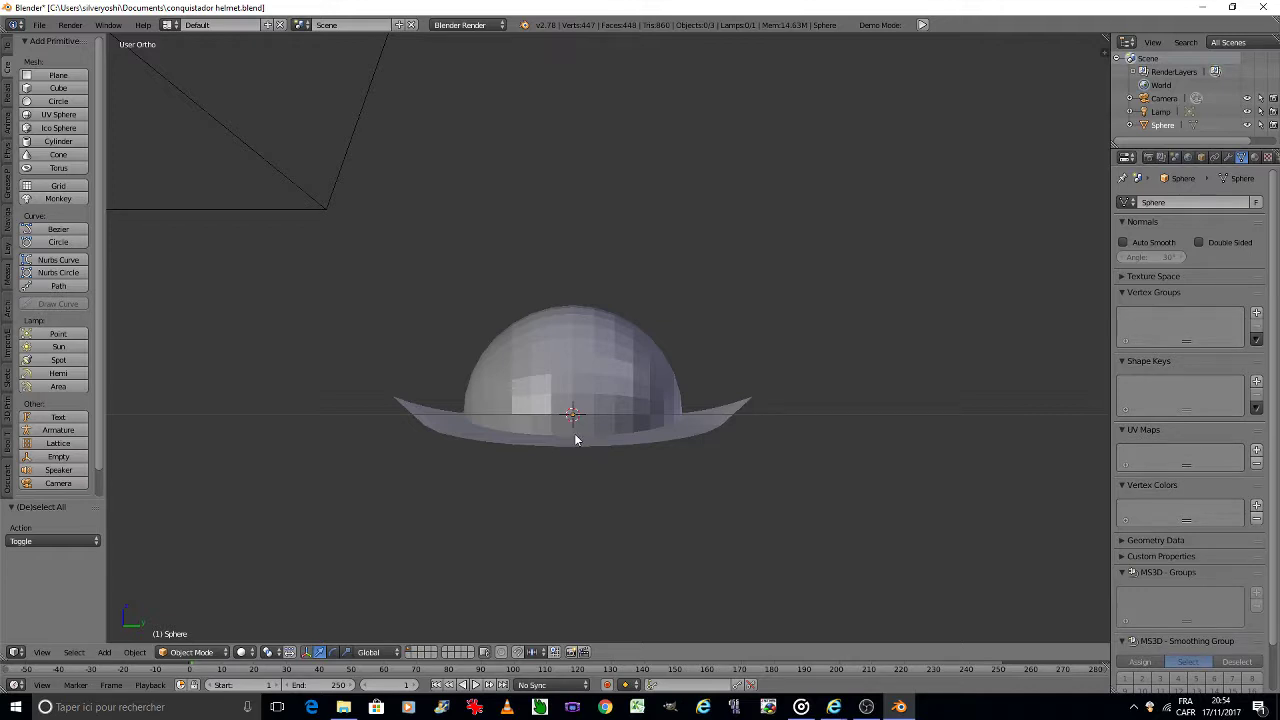
Step: Select the helmet in camera view and give it smooth shading
key(KP_0)
scroll(575, 439, up, 2)
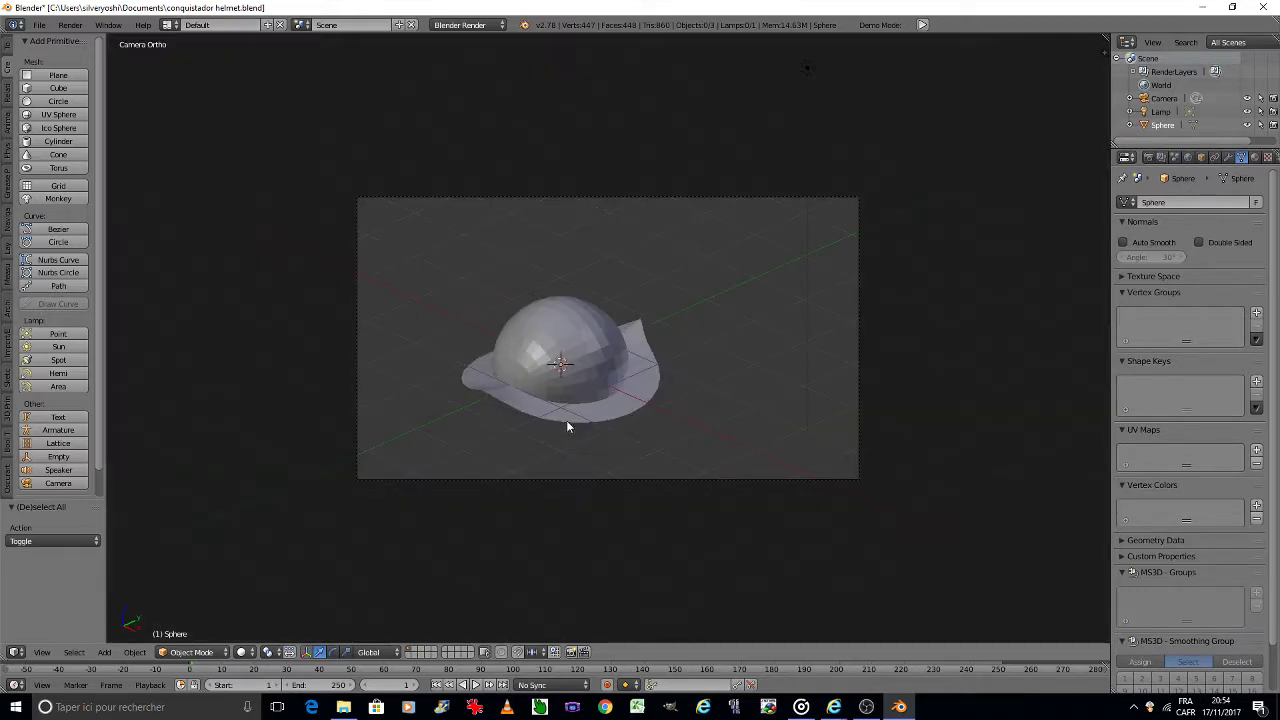
scroll(566, 420, up, 3)
scroll(559, 392, up, 2)
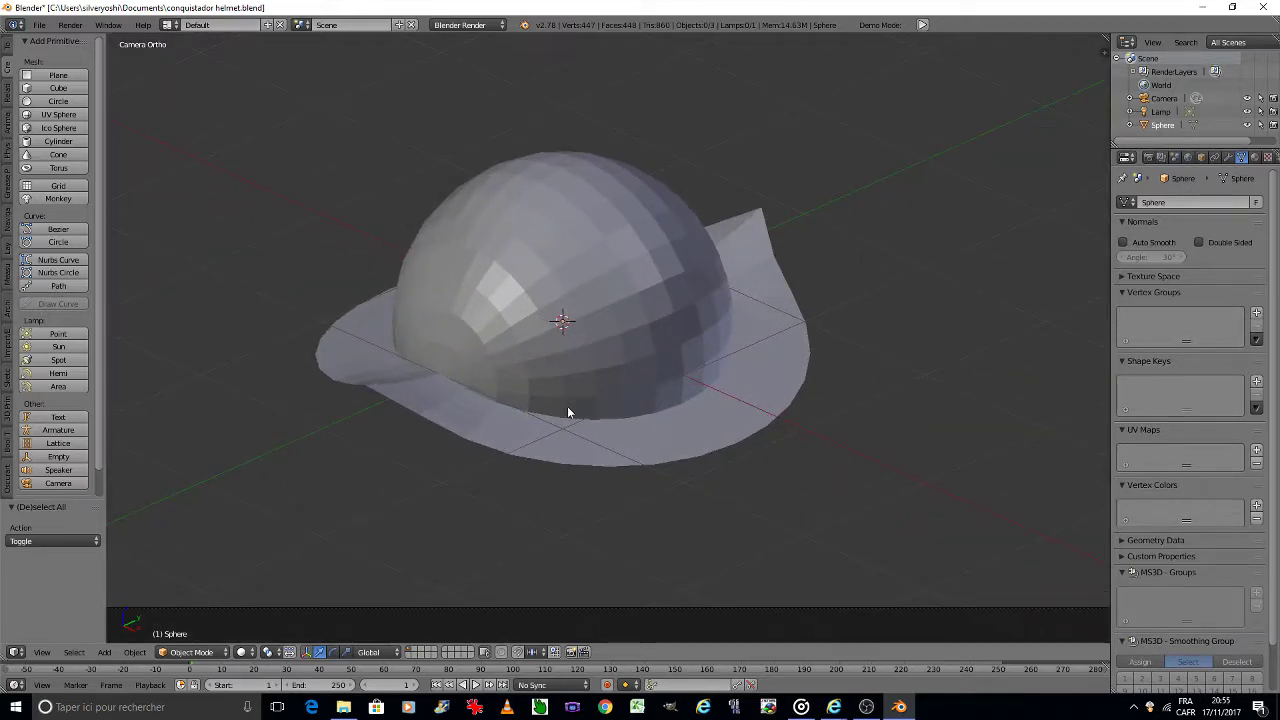
right_click(568, 412)
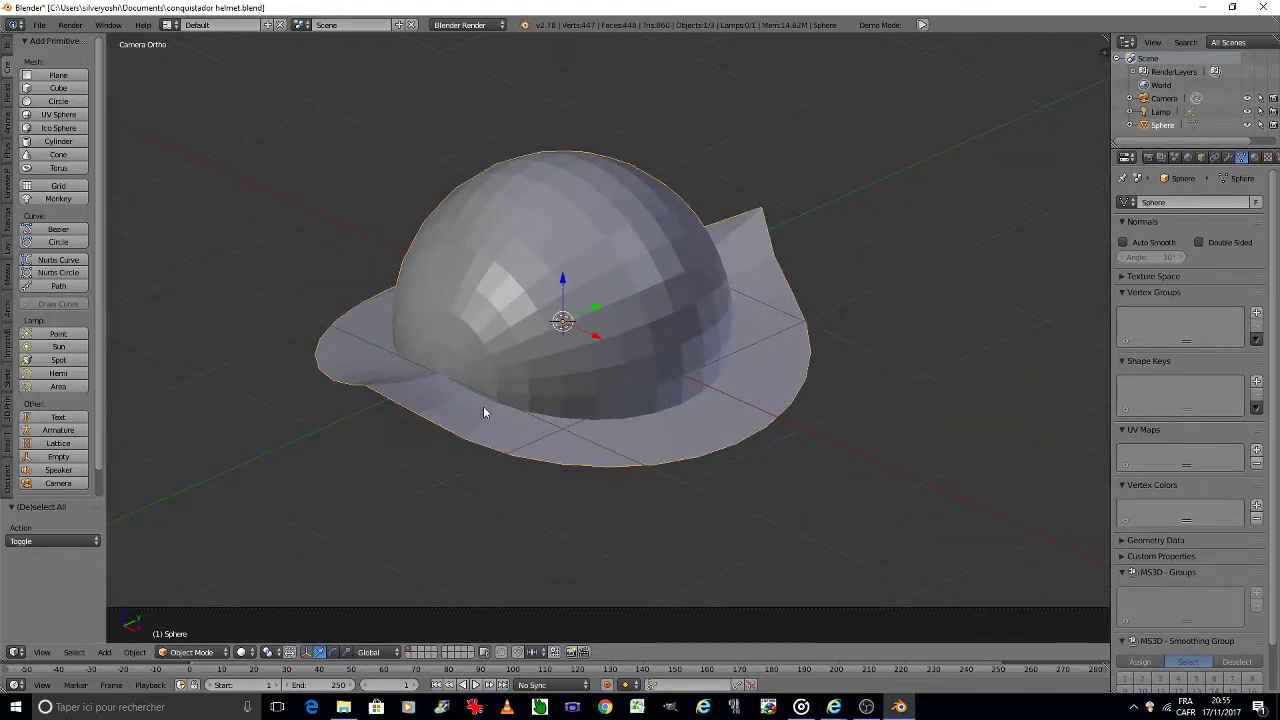
click(8, 52)
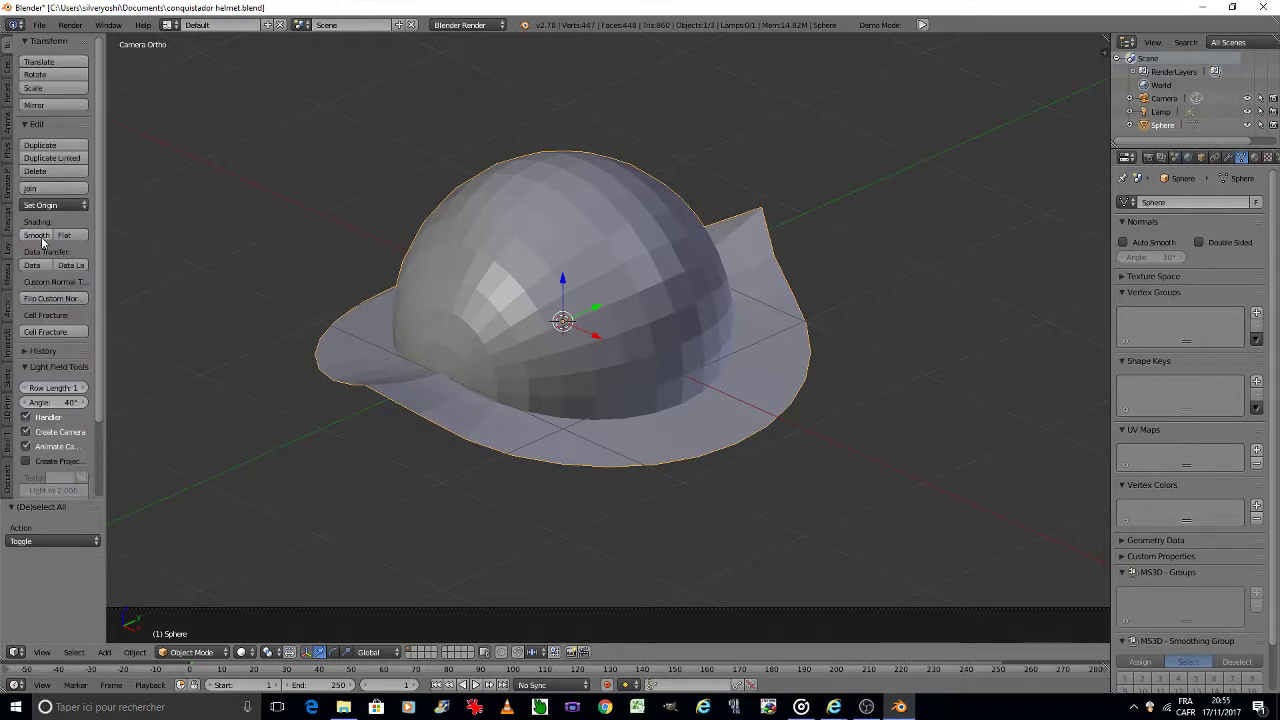
click(40, 239)
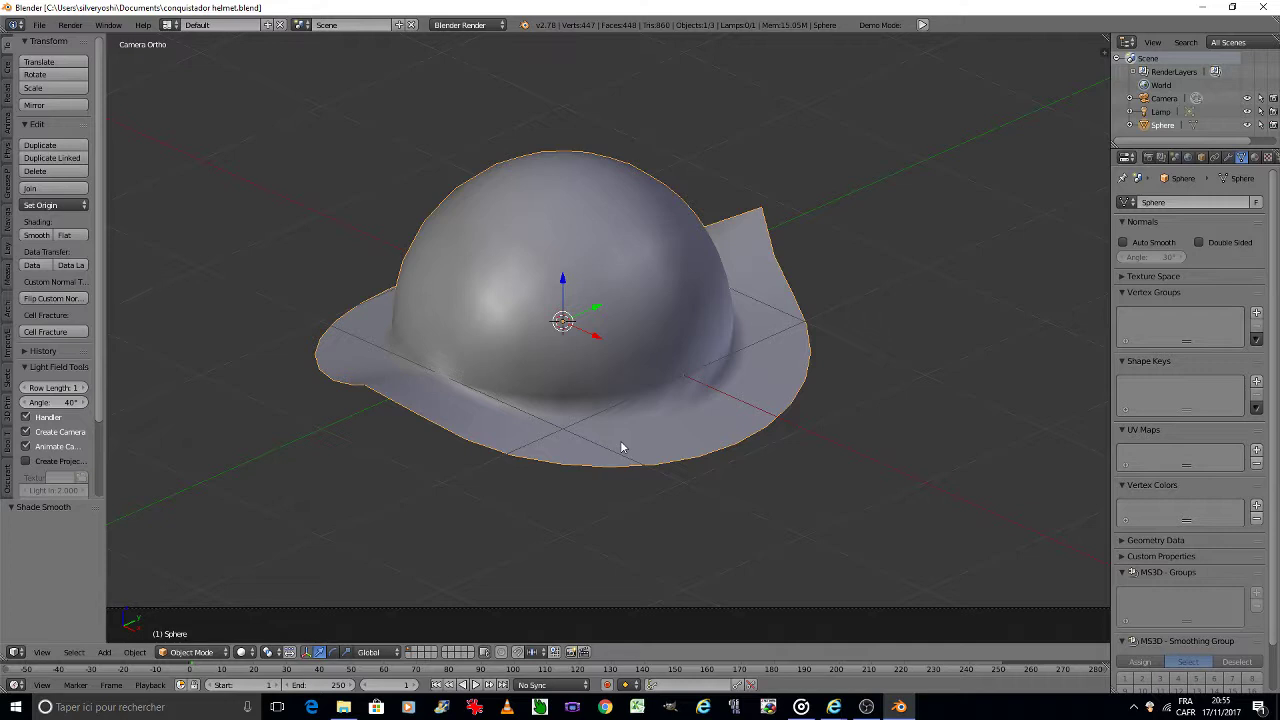
Step: Check the brim from front views, then reselect the helmet and enter Edit Mode
key(a)
key(KP_1)
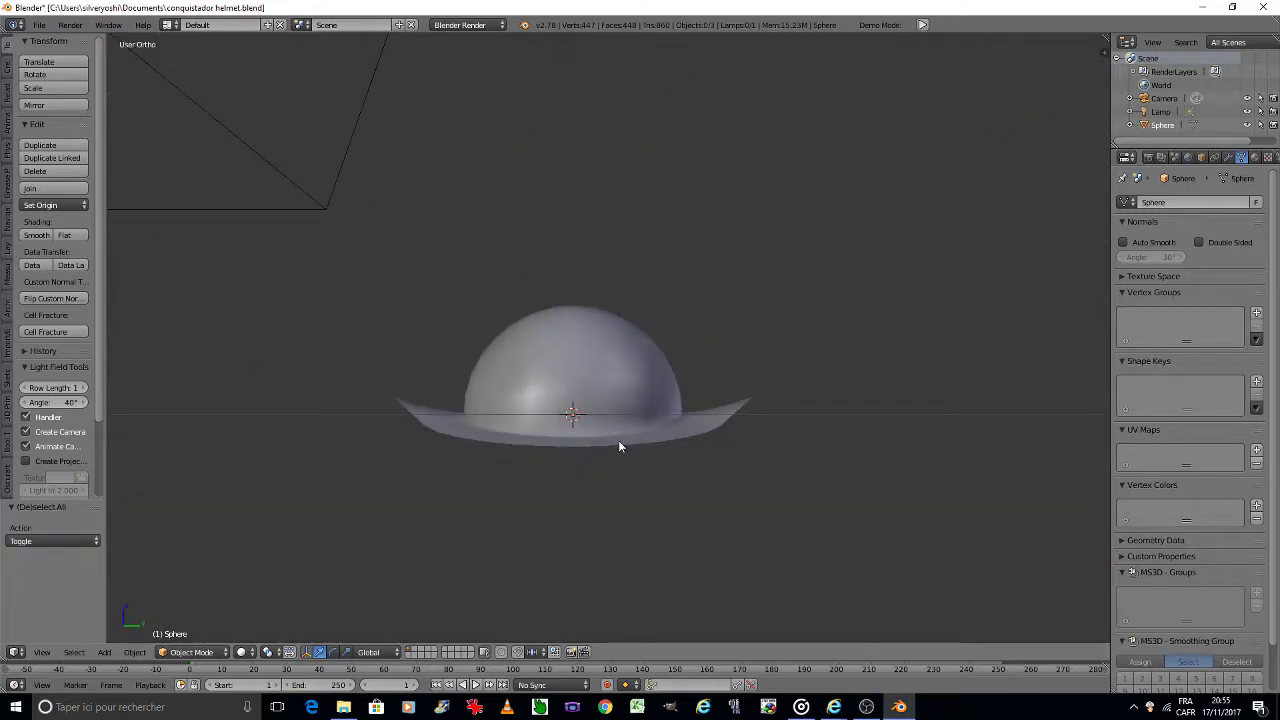
scroll(574, 425, up, 2)
scroll(574, 425, up, 3)
key(KP_8)
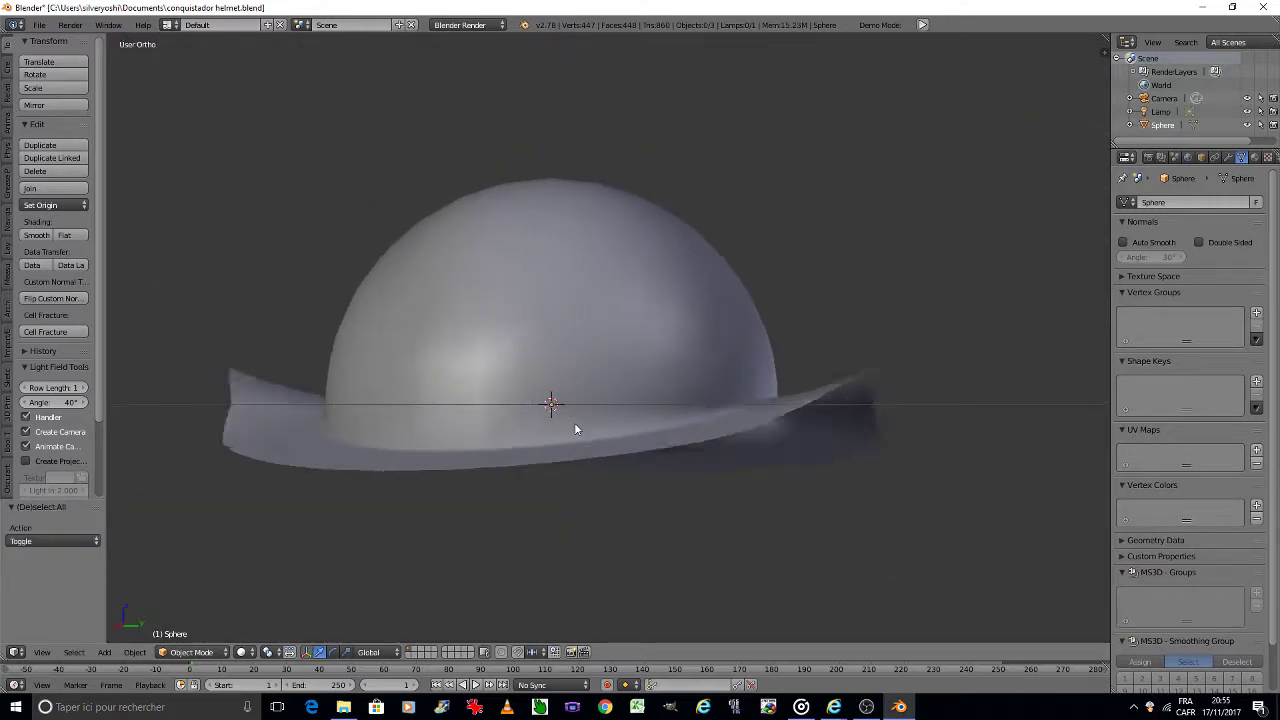
key(KP_8)
key(KP_2)
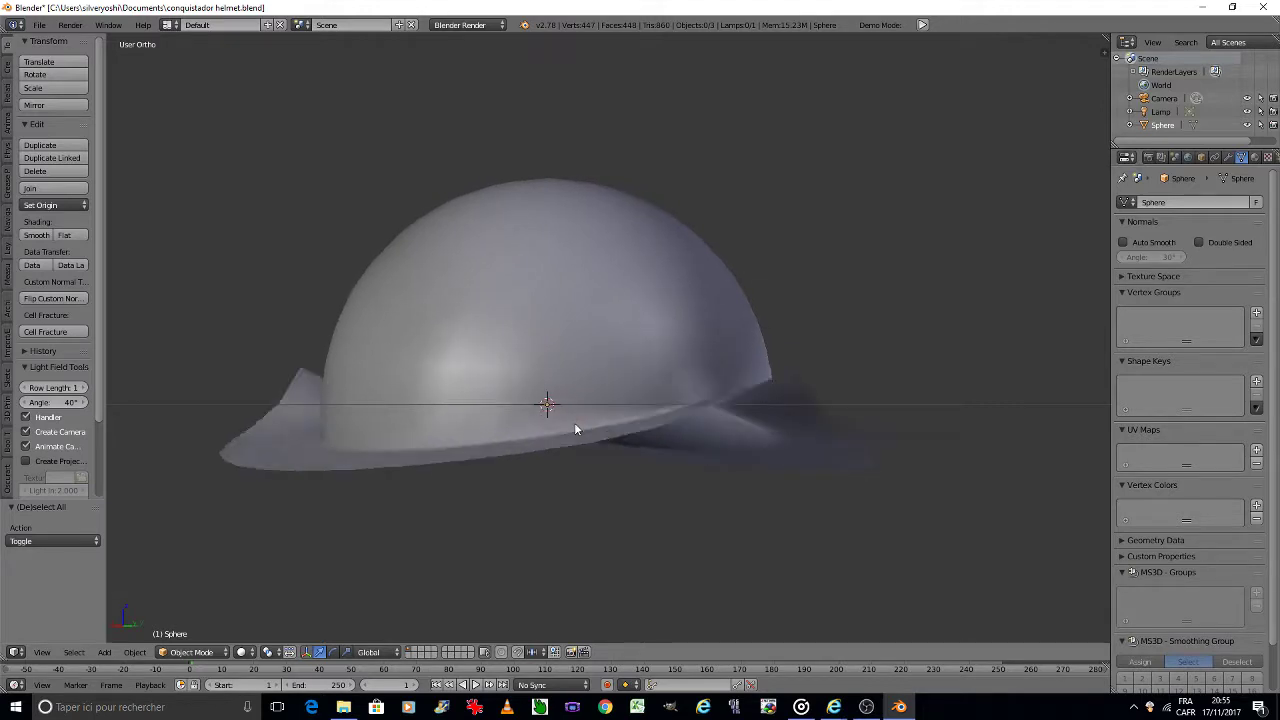
key(KP_2)
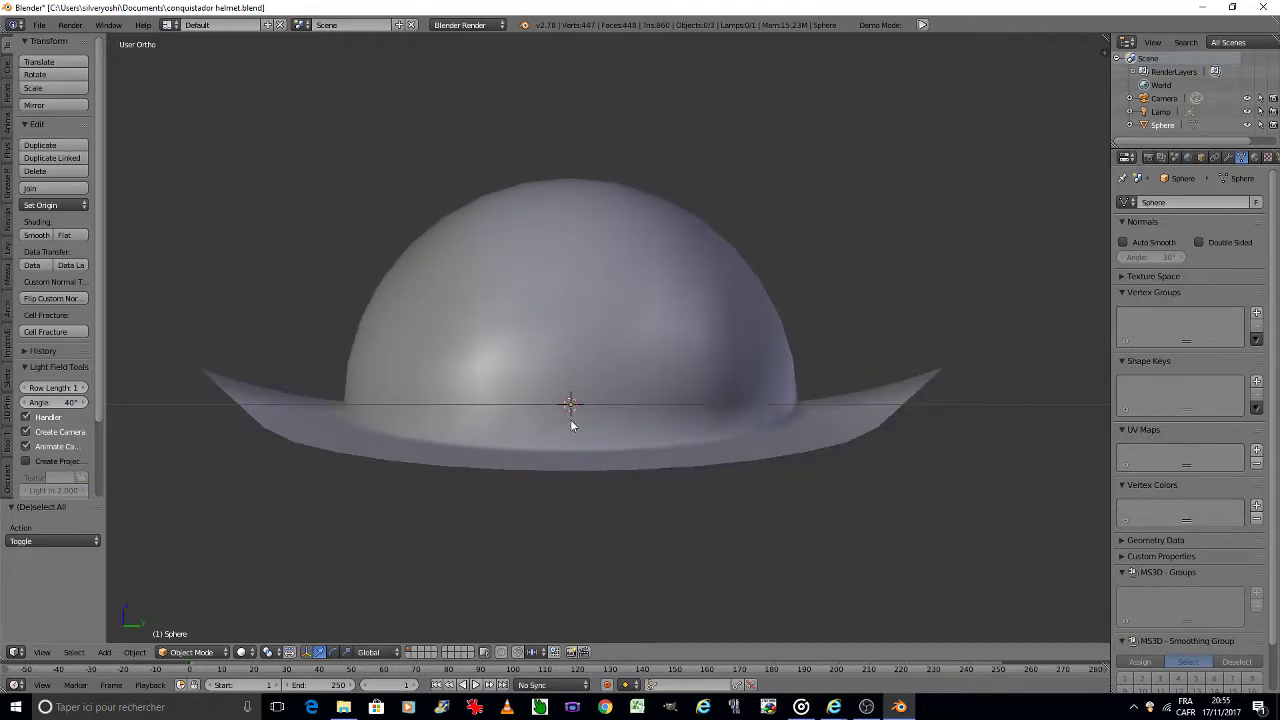
right_click(571, 426)
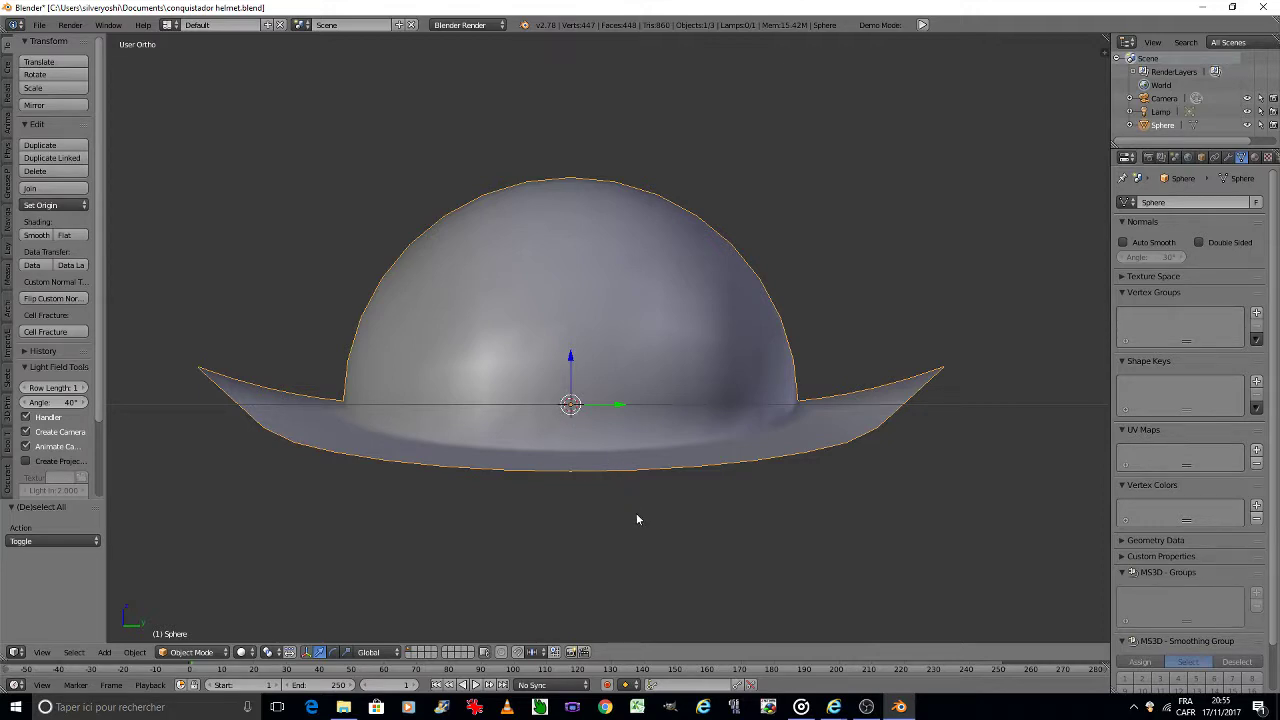
key(s)
key(z)
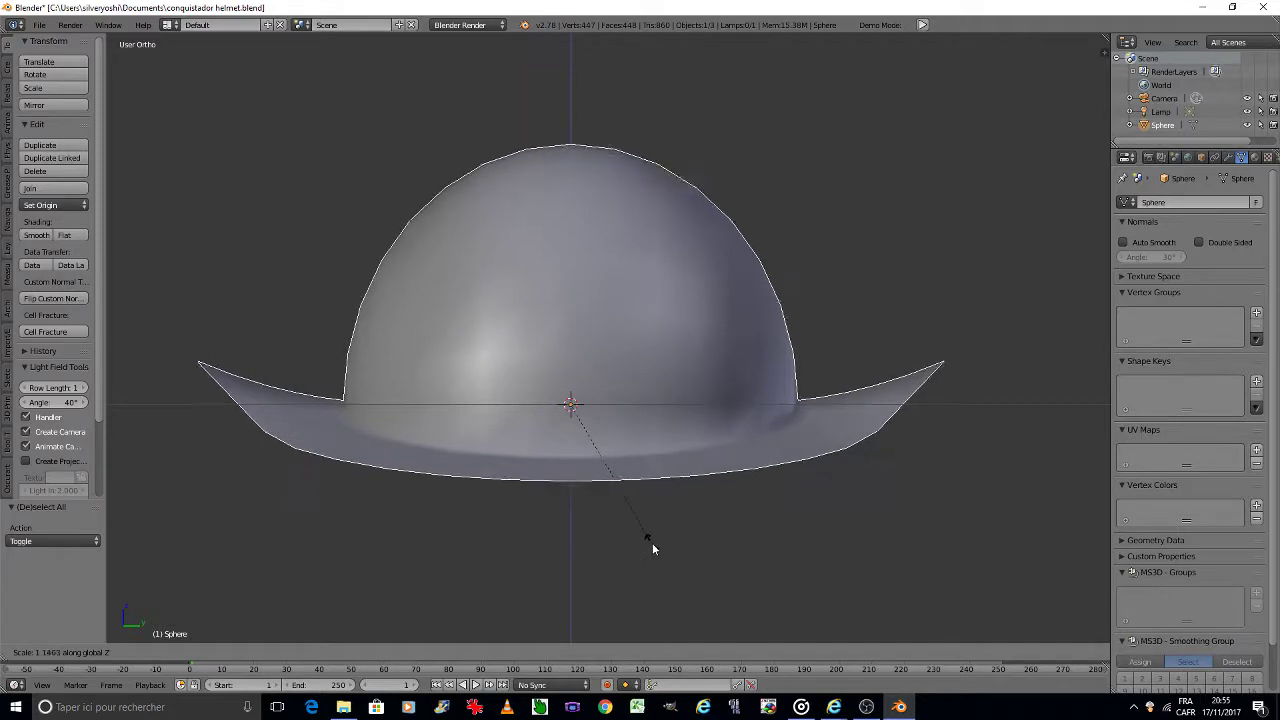
key(Escape)
key(Tab)
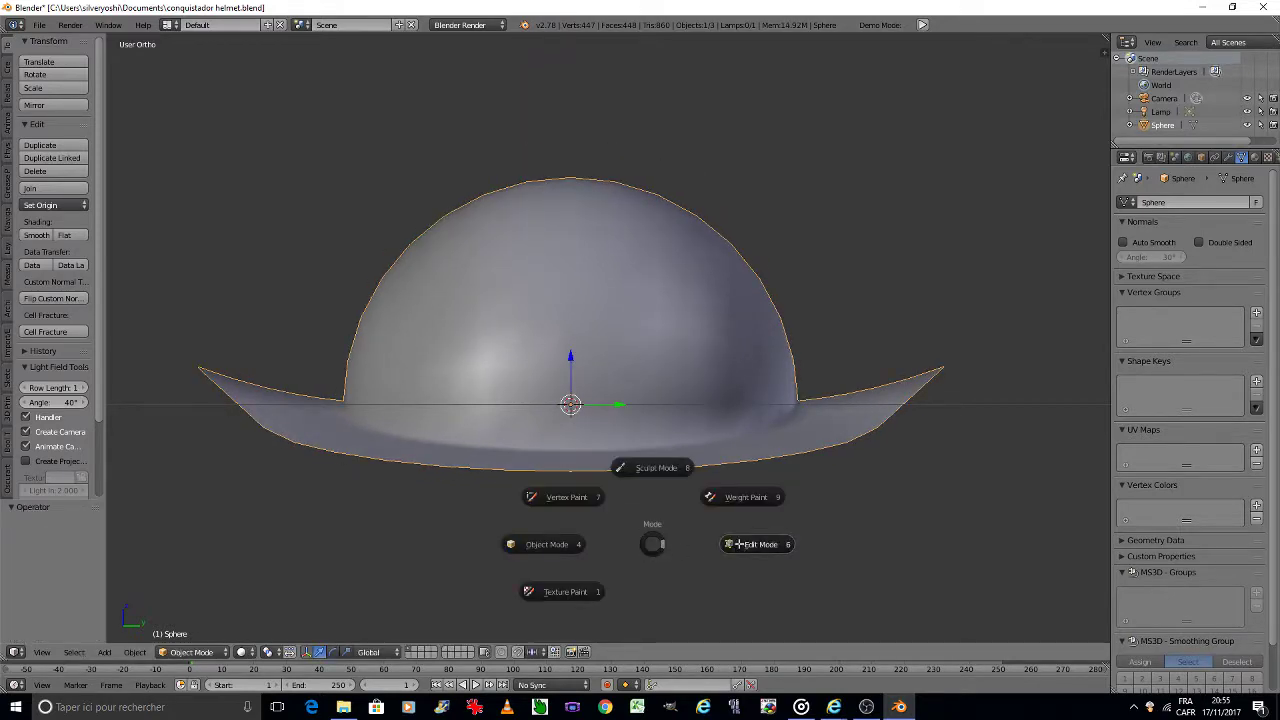
click(738, 544)
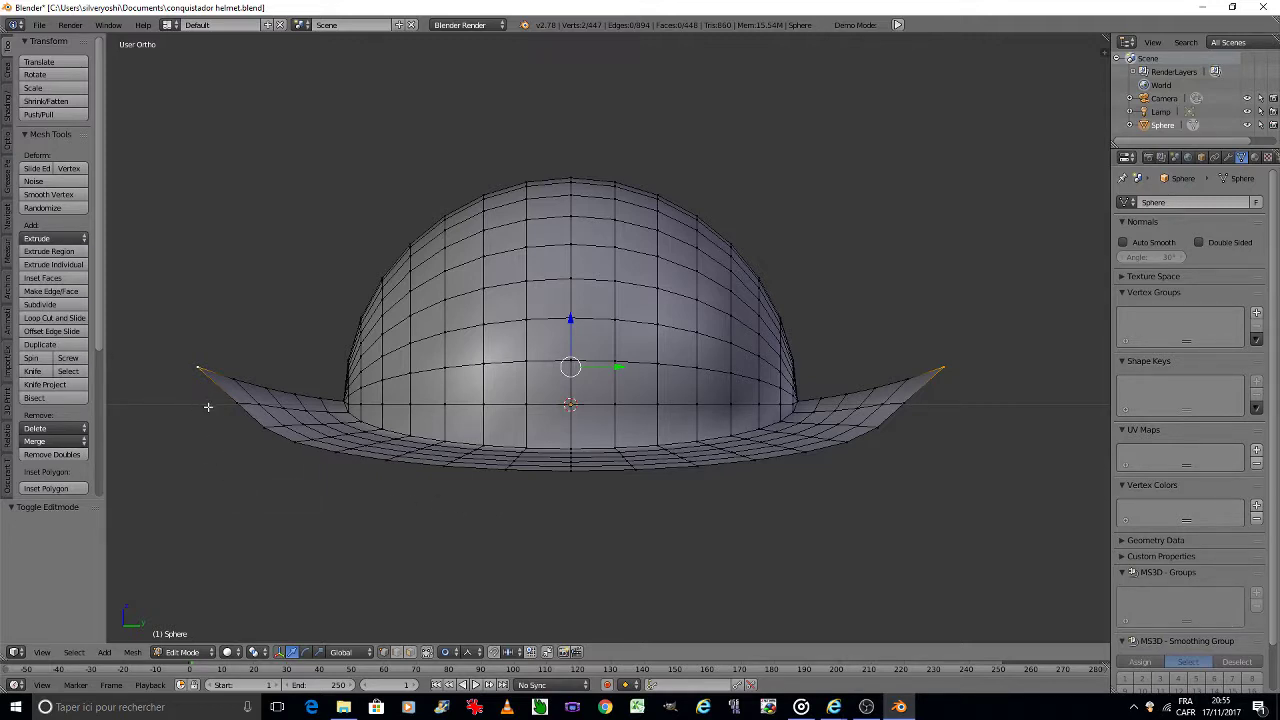
Step: Shortest-path select the brim's front bottom edge and extend it up the right side
ctrl+click(910, 403)
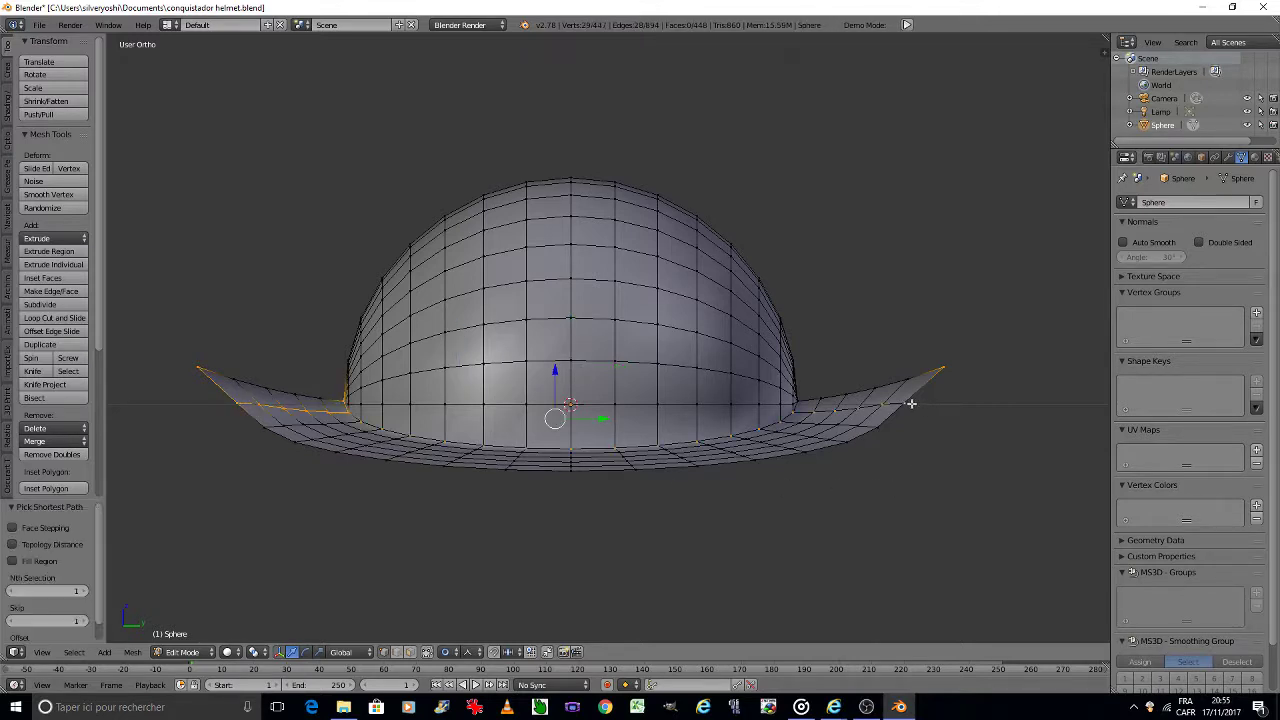
ctrl+click(560, 471)
ctrl+click(912, 407)
ctrl+click(882, 435)
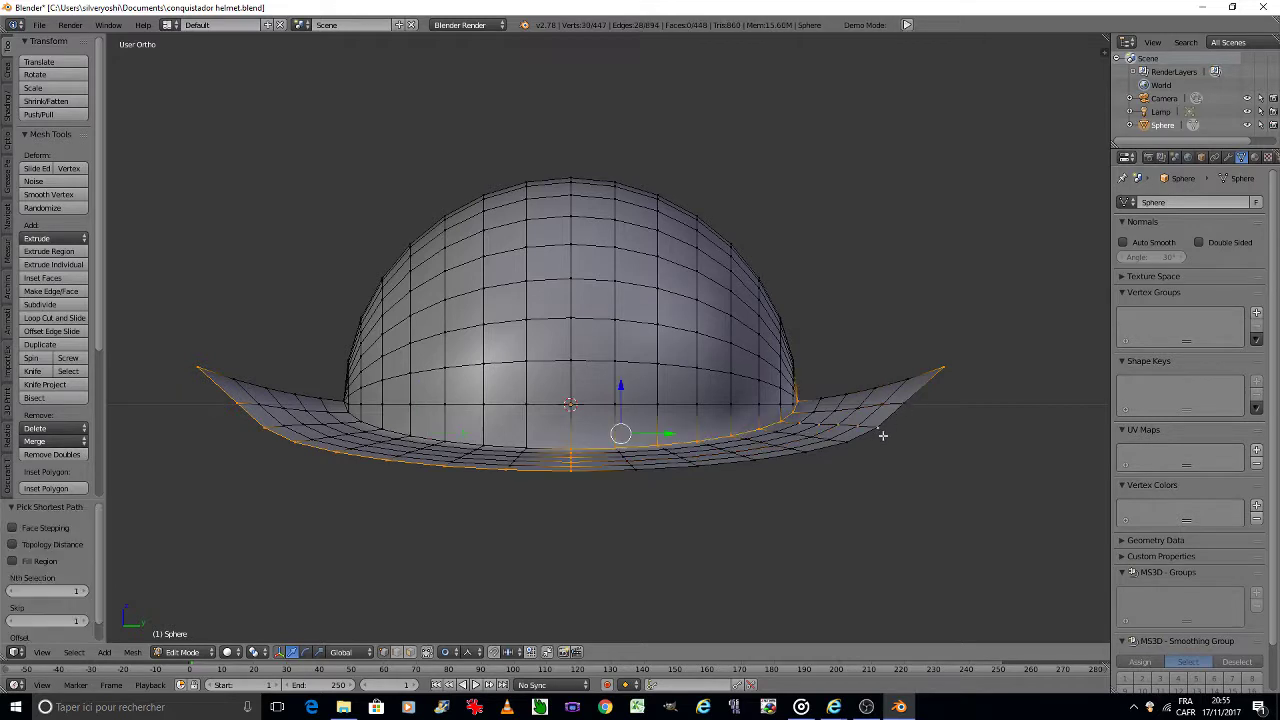
key(ctrl+z)
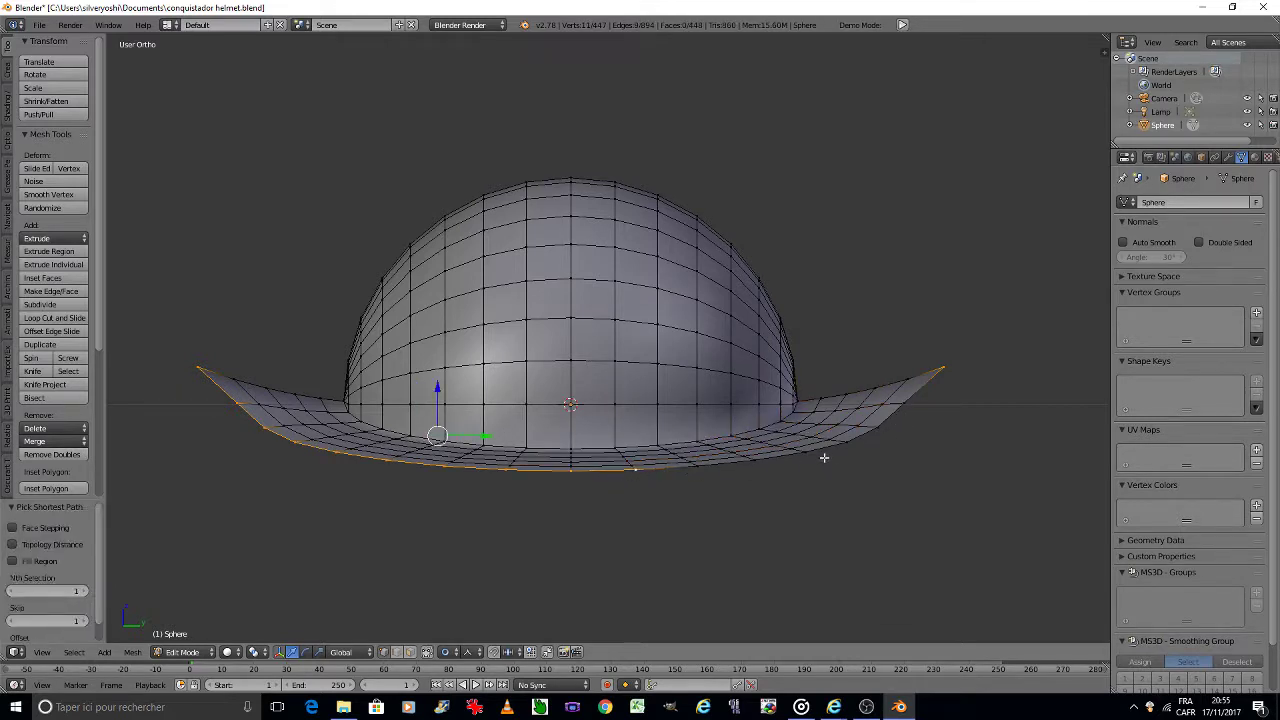
ctrl+click(828, 456)
ctrl+click(817, 457)
key(ctrl+z)
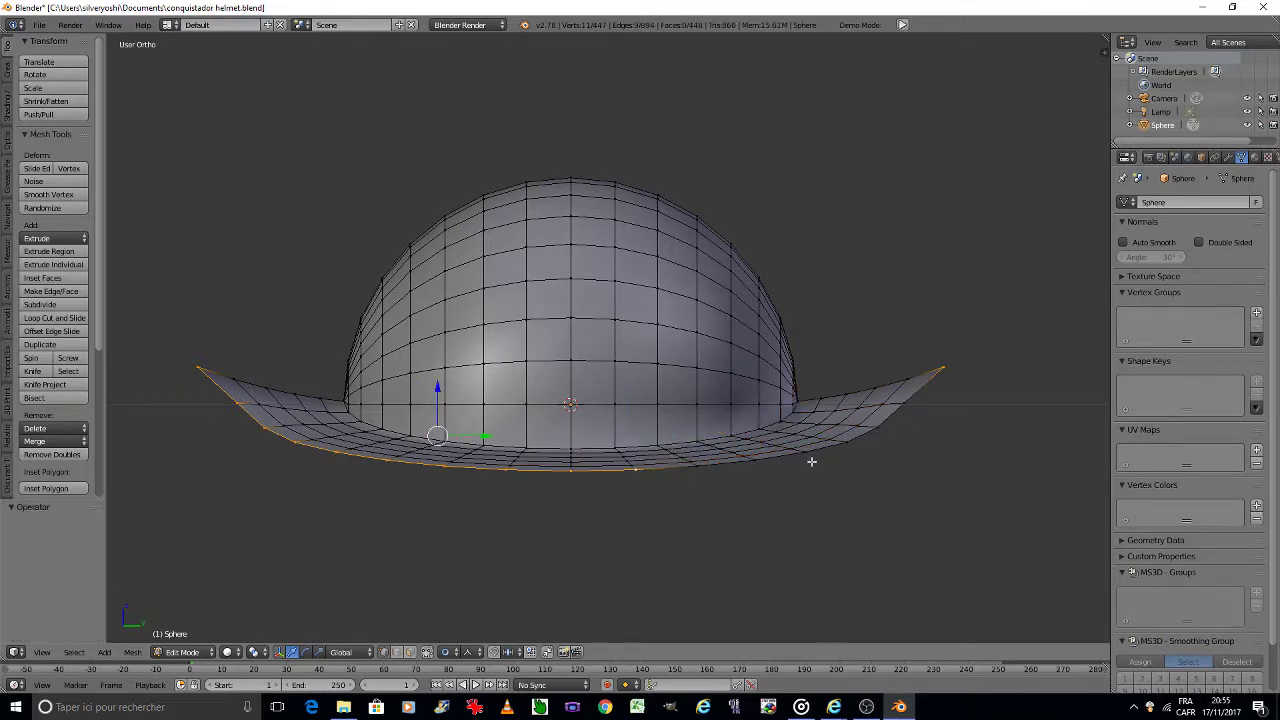
ctrl+click(805, 461)
ctrl+click(876, 428)
ctrl+click(898, 405)
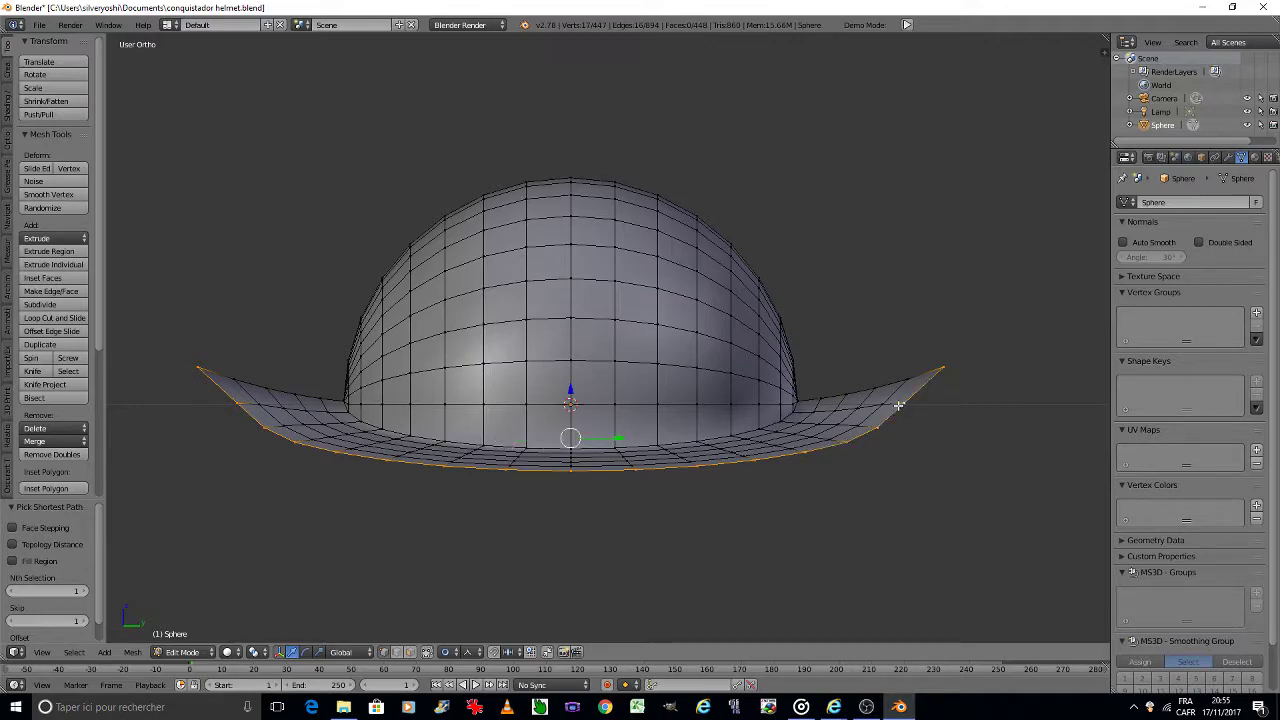
middle_drag(898, 405, 898, 405)
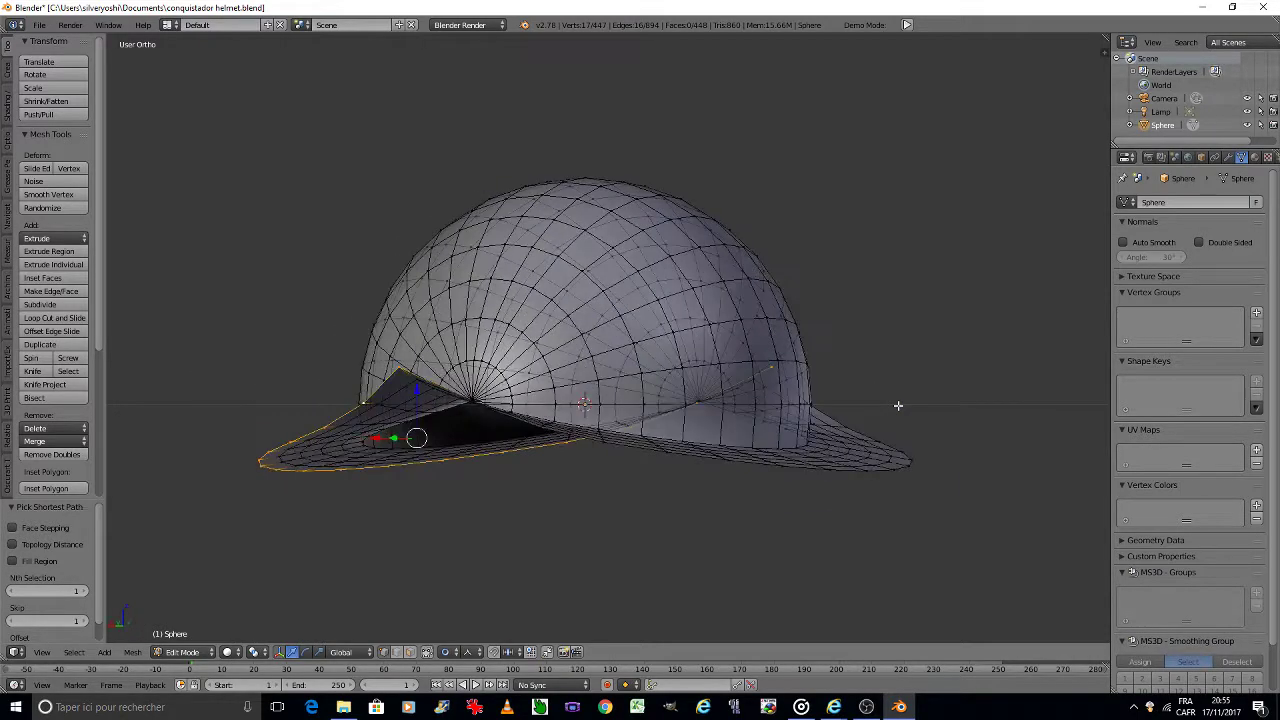
Step: From a top view, add the left side, bottom edge and right brim edge to the rim selection
key(KP_8)
key(KP_8)
key(KP_8)
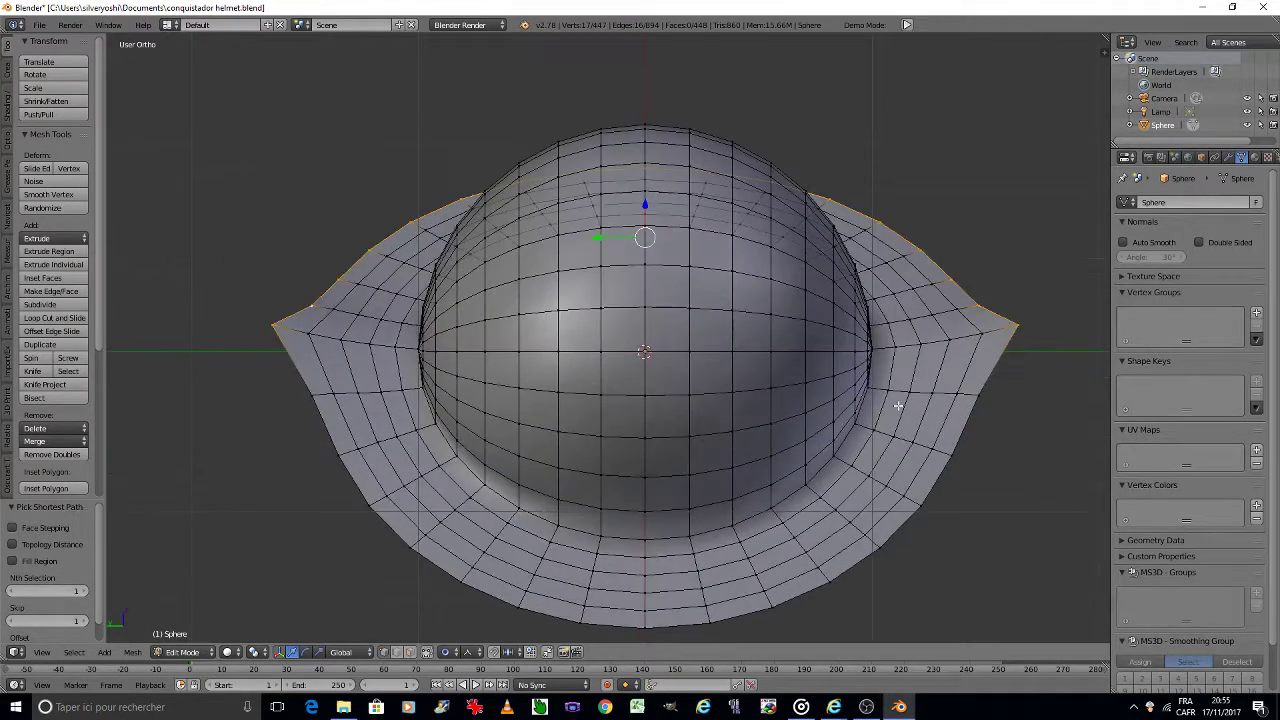
ctrl+click(409, 552)
ctrl+click(774, 611)
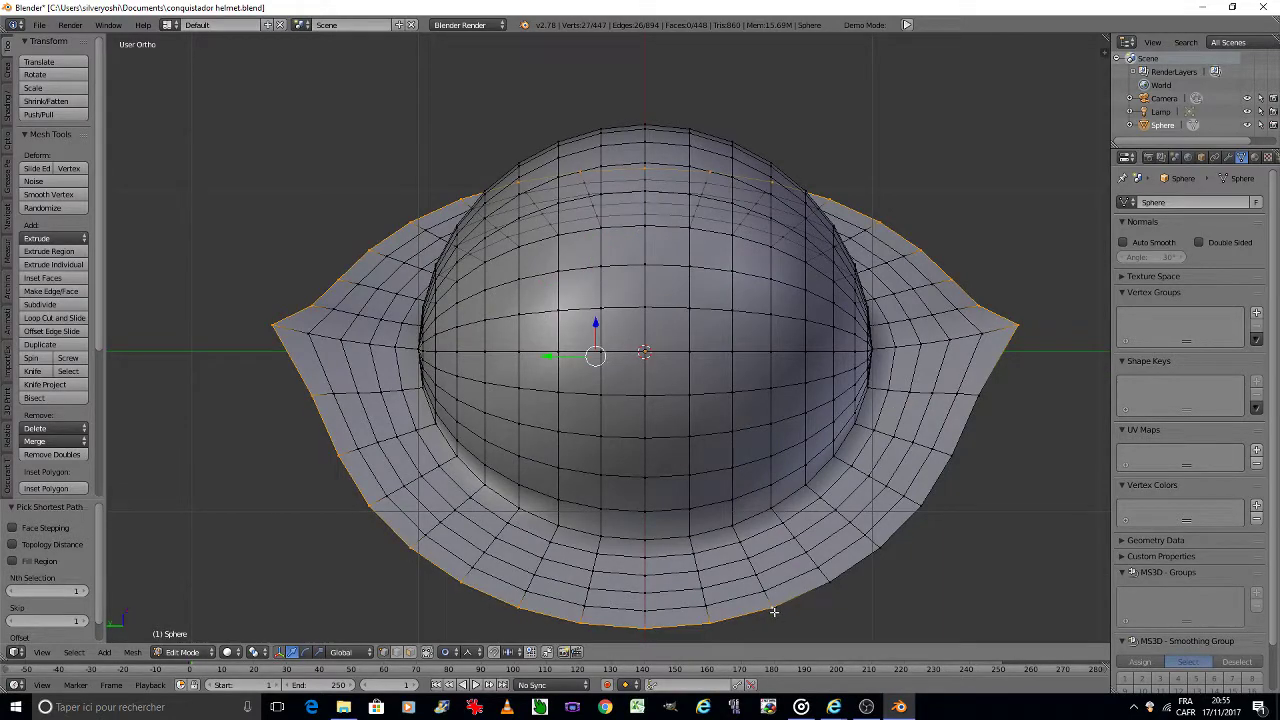
ctrl+click(976, 404)
key(KP_2)
key(KP_2)
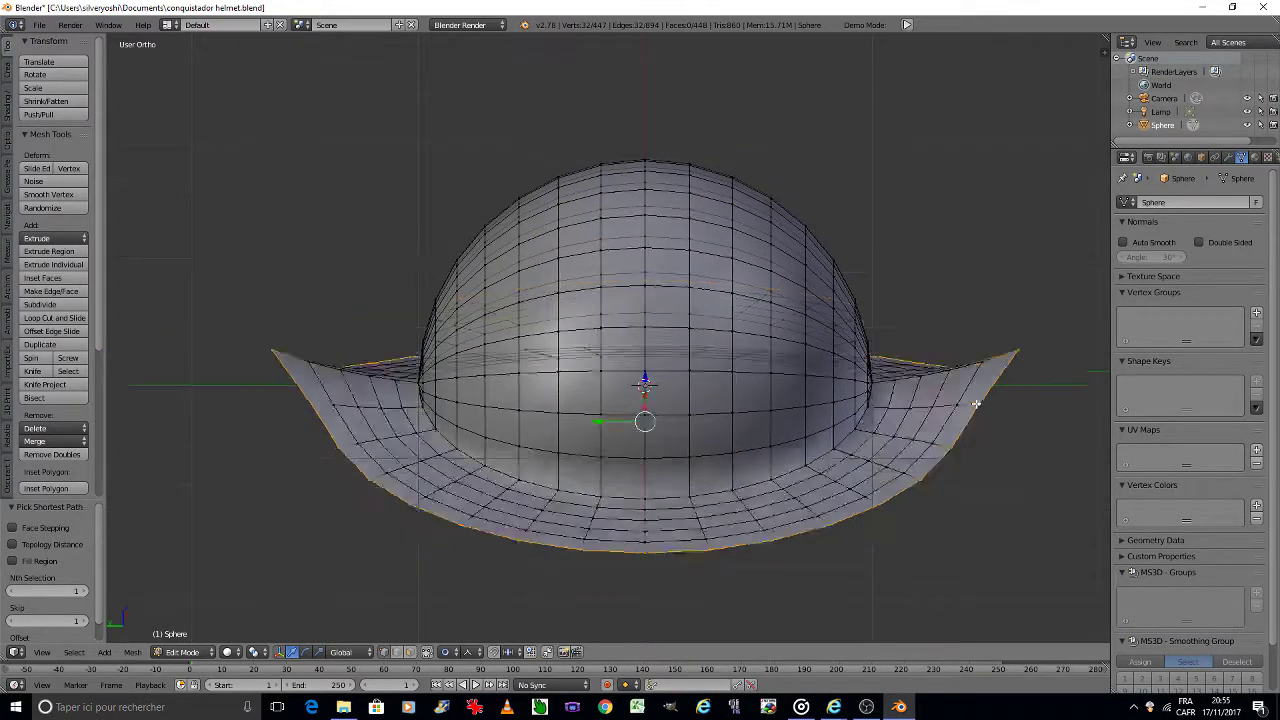
key(KP_2)
key(KP_8)
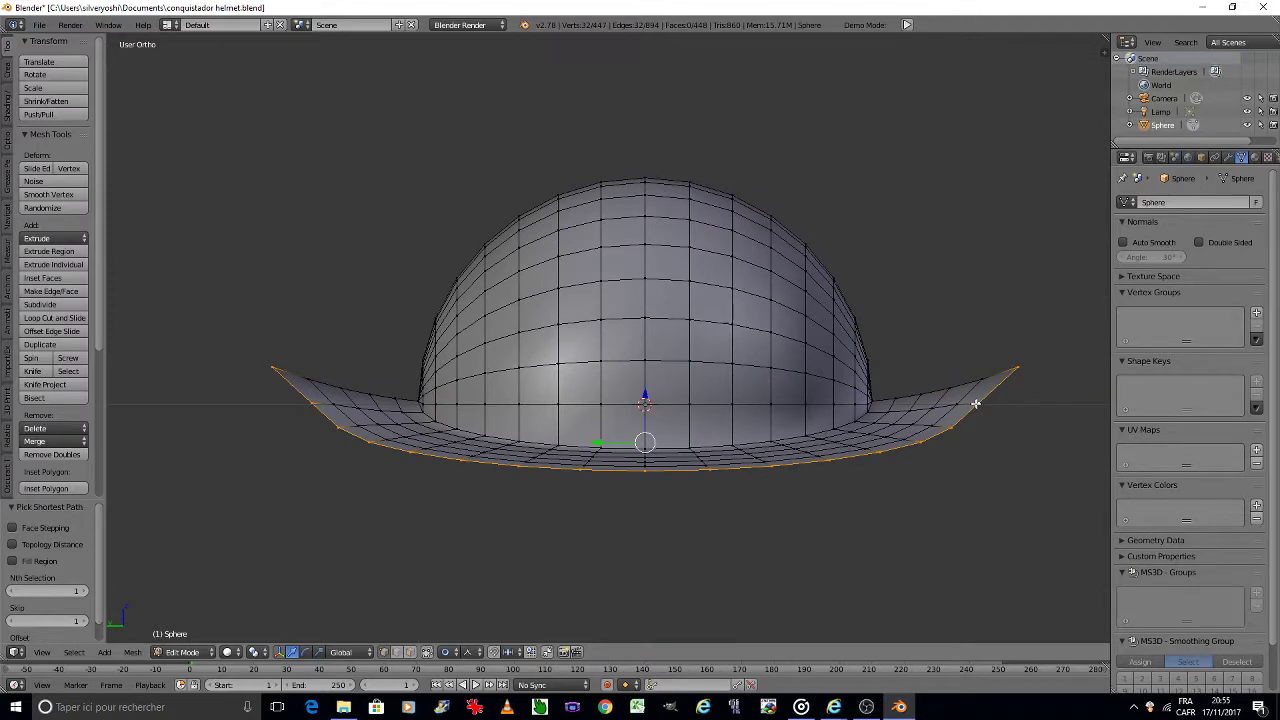
click(467, 652)
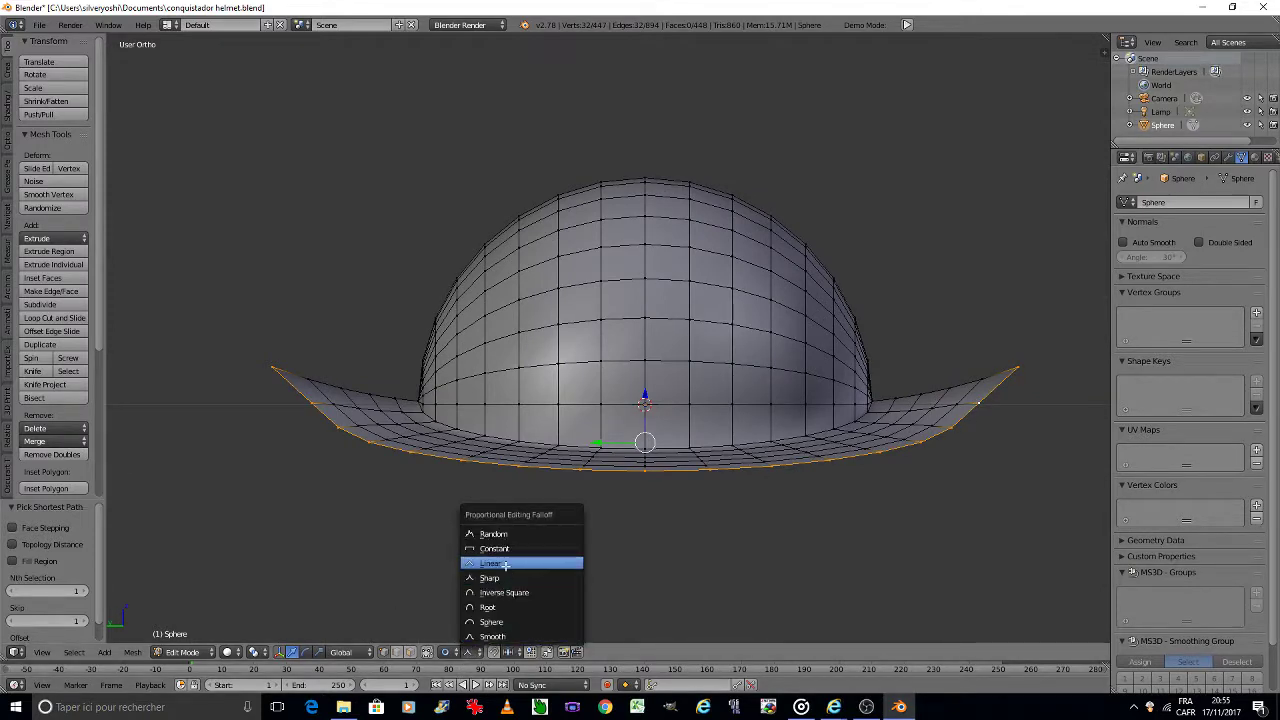
Step: Lower the brim's outer rim slightly along Z using Linear proportional falloff
click(505, 565)
key(g)
key(z)
scroll(560, 531, up, 3)
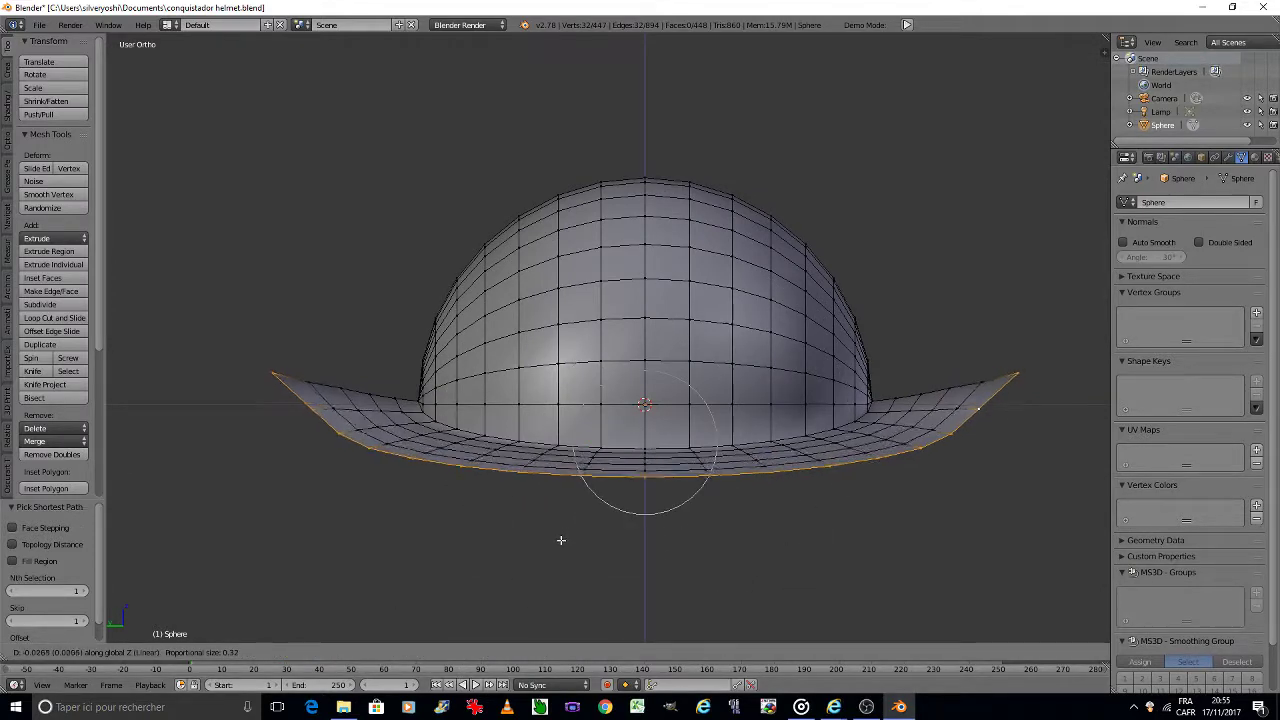
scroll(561, 541, up, 1)
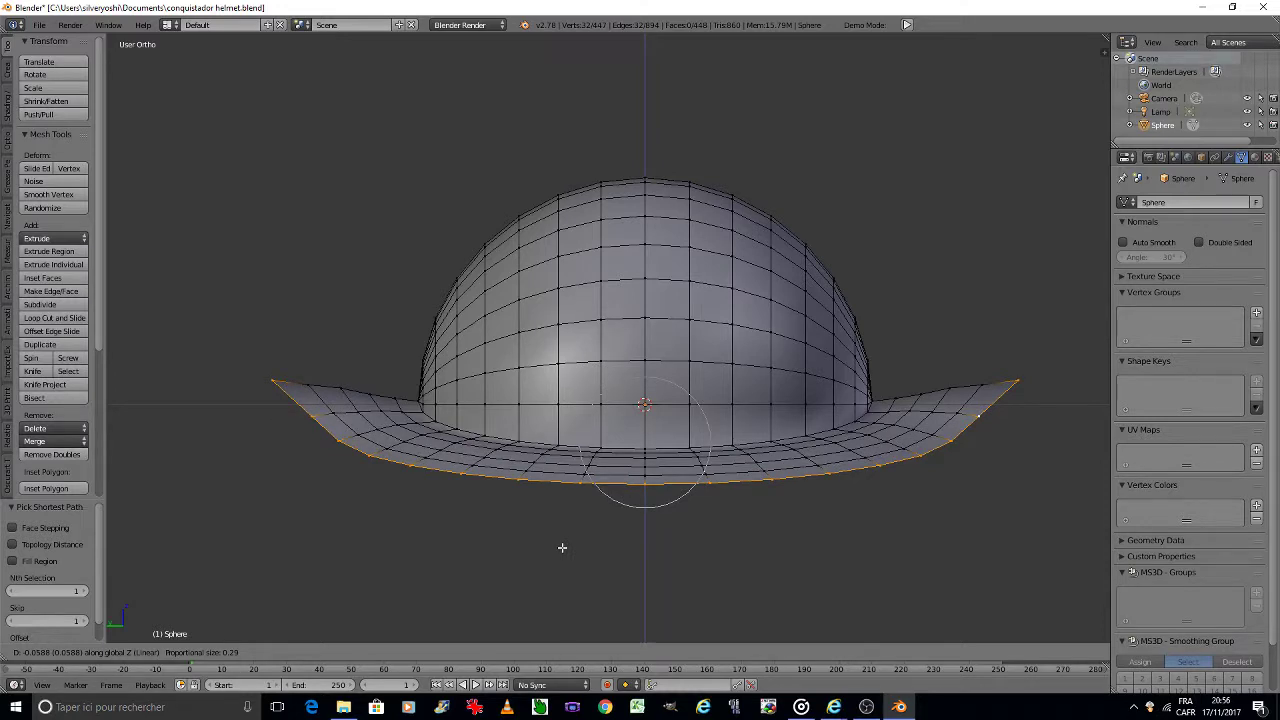
scroll(562, 547, down, 1)
scroll(562, 547, down, 1)
scroll(562, 547, down, 1)
scroll(563, 547, down, 1)
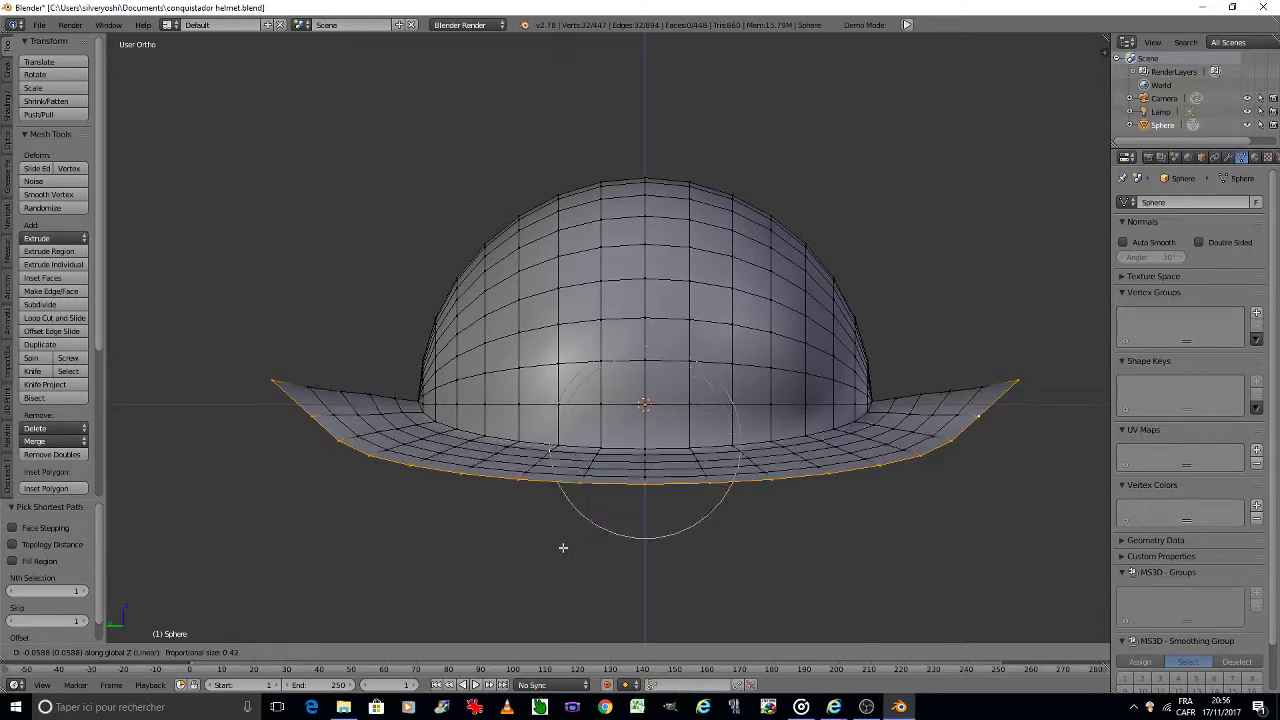
click(563, 547)
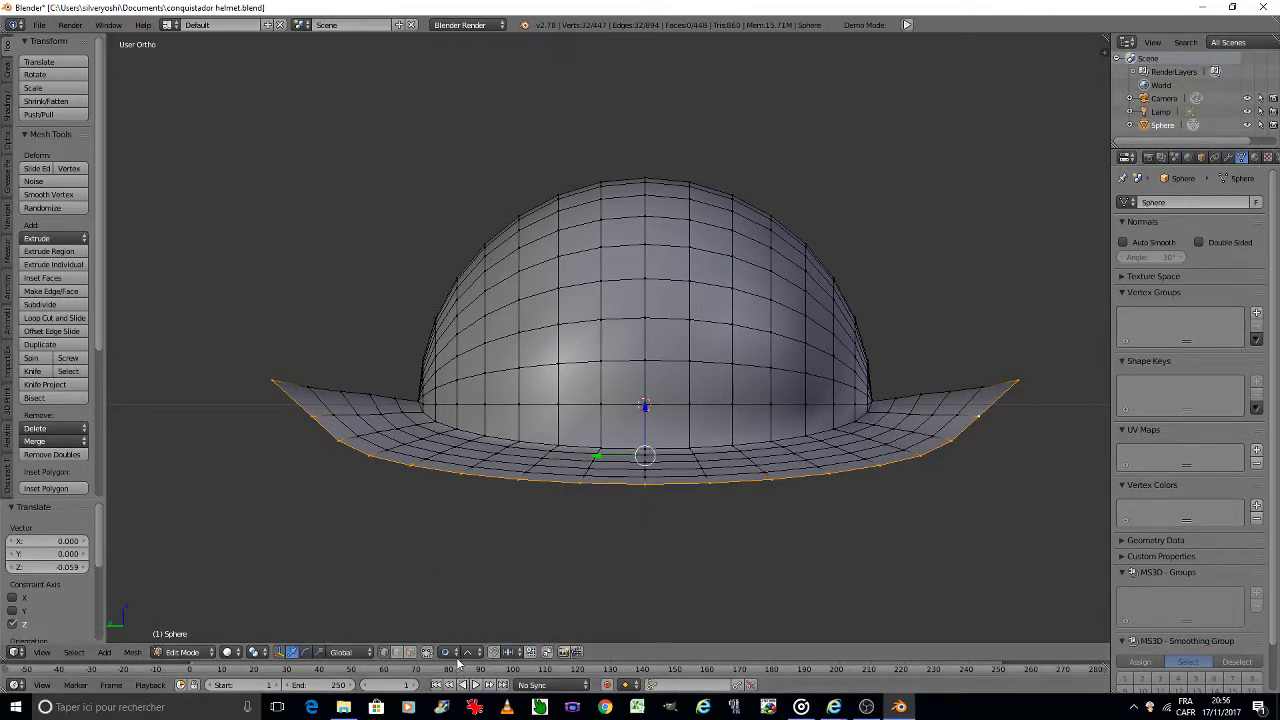
Step: With Sharp falloff, select both brim tips and raise them along Z into upswept points
click(467, 652)
click(486, 580)
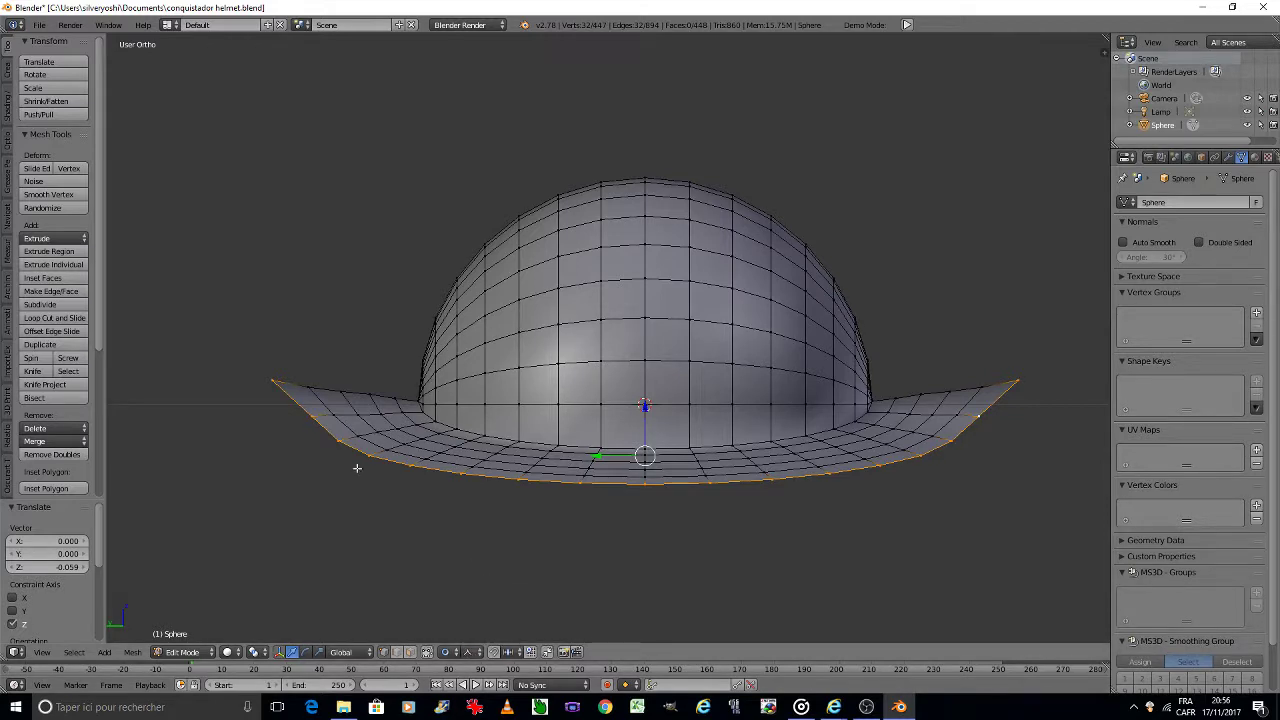
right_click(280, 382)
shift+right_click(1007, 379)
key(g)
key(z)
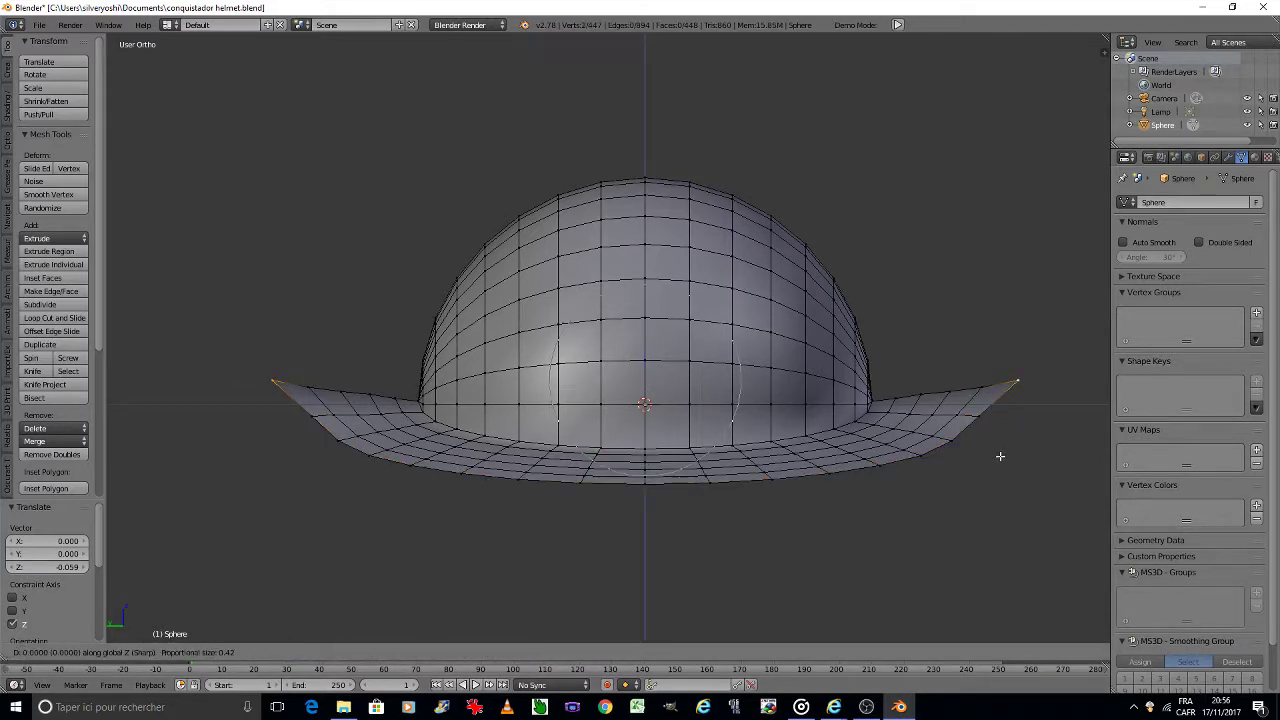
scroll(995, 435, down, 3)
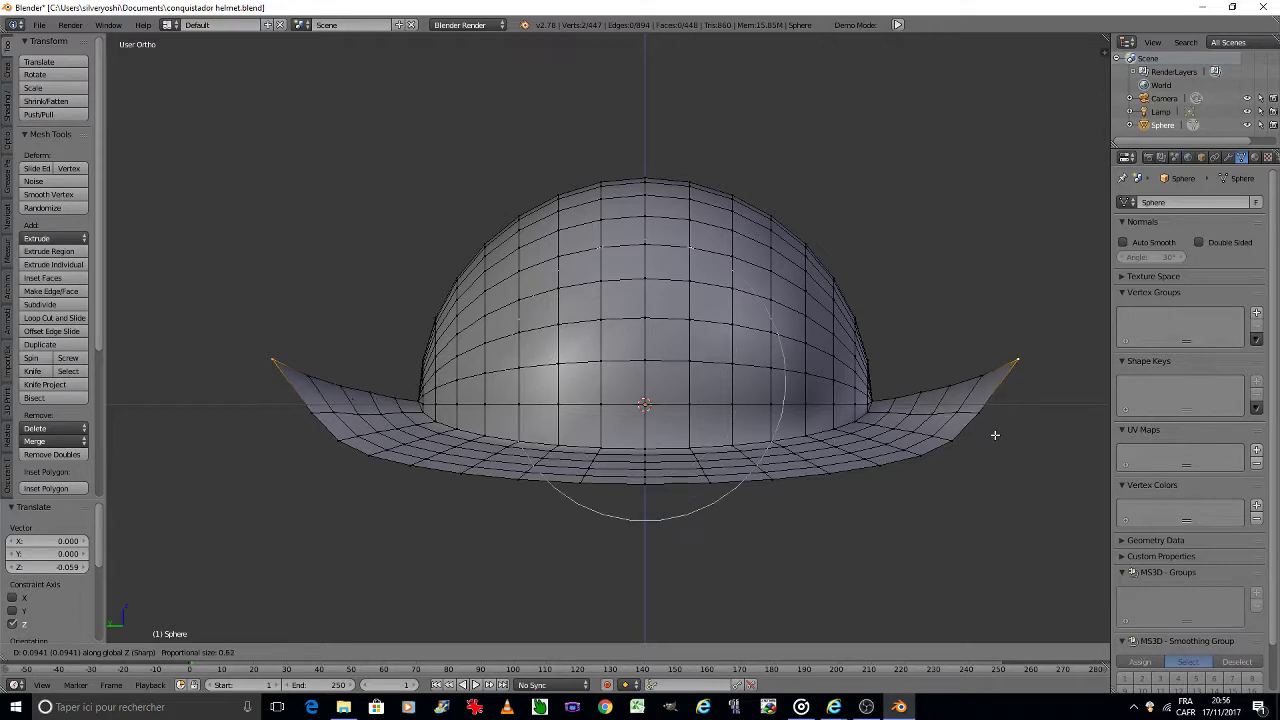
scroll(993, 435, down, 2)
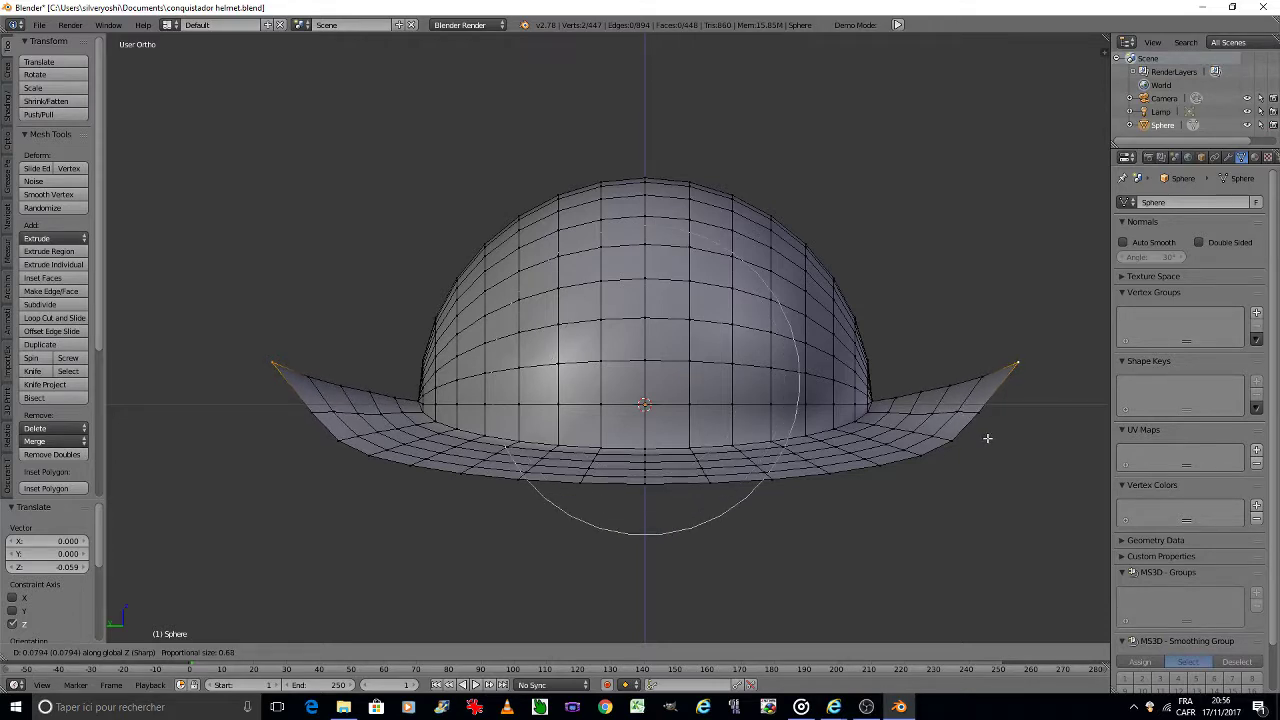
scroll(987, 438, down, 1)
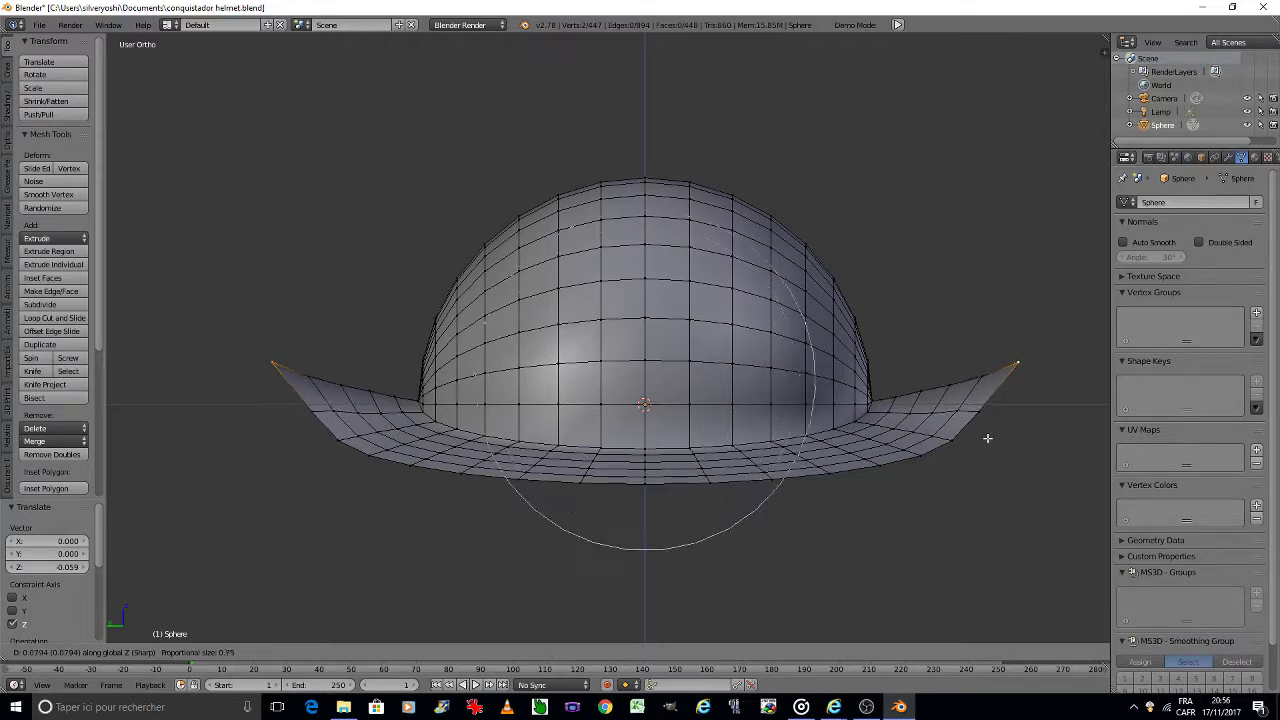
scroll(987, 440, down, 1)
click(985, 447)
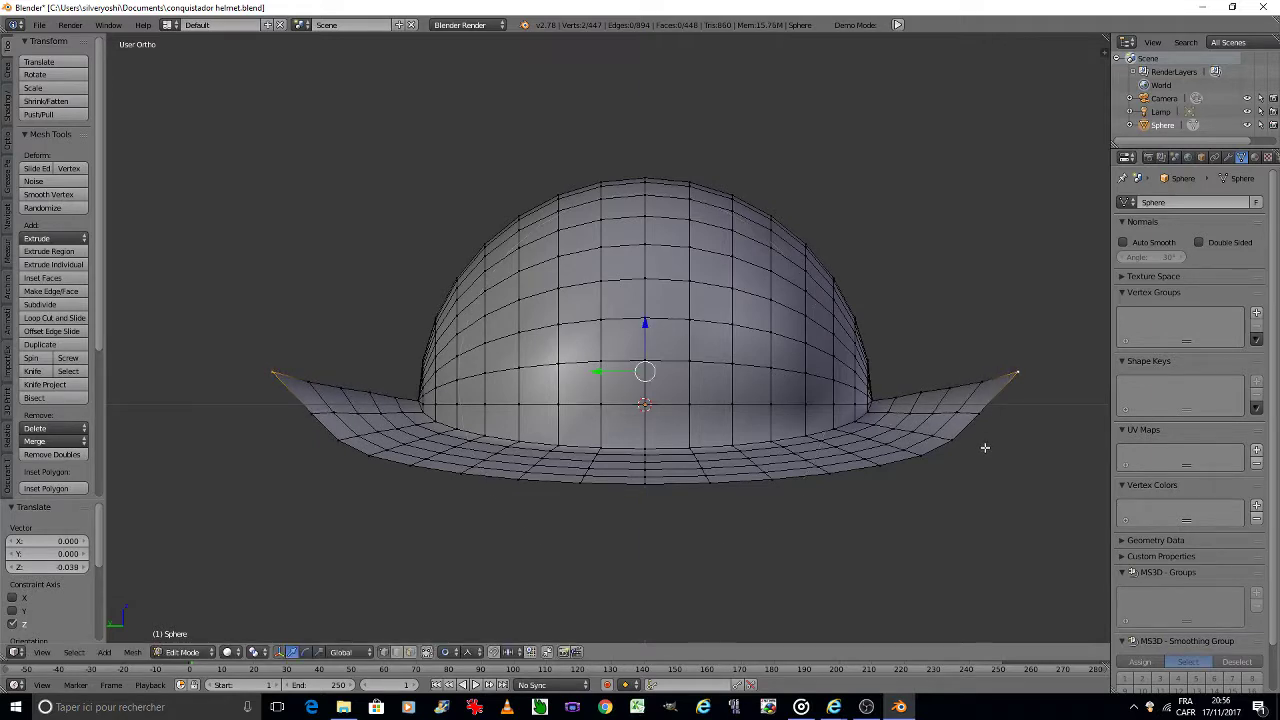
Step: Return to Object Mode, deselect, inspect the hat from below and reselect the helmet
key(Tab)
click(896, 451)
key(a)
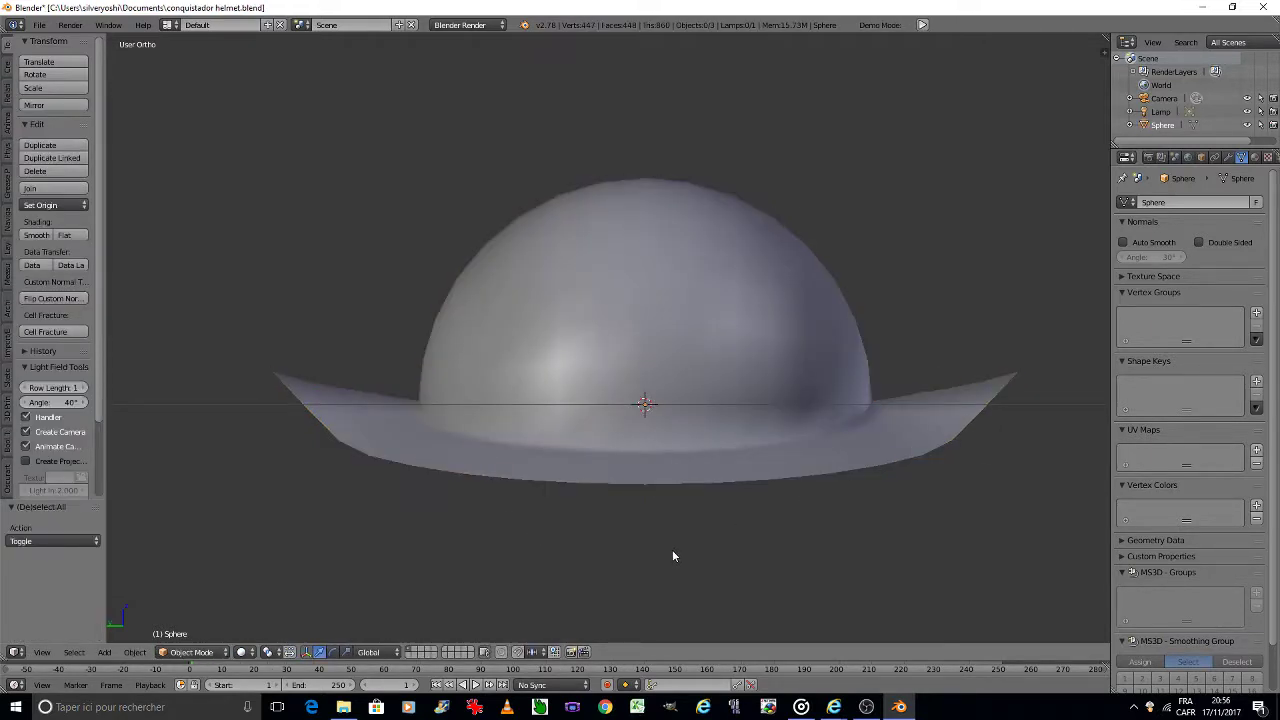
key(KP_8)
key(KP_6)
key(KP_8)
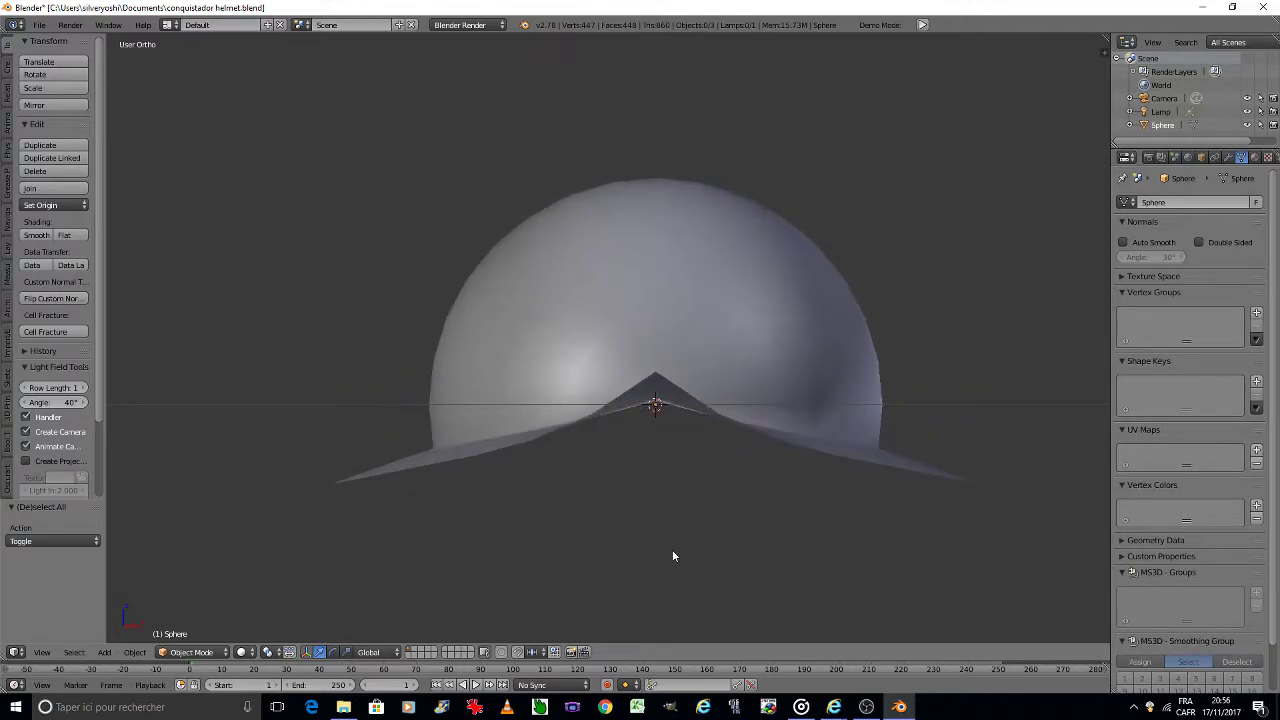
key(KP_2)
key(KP_2)
key(KP_2)
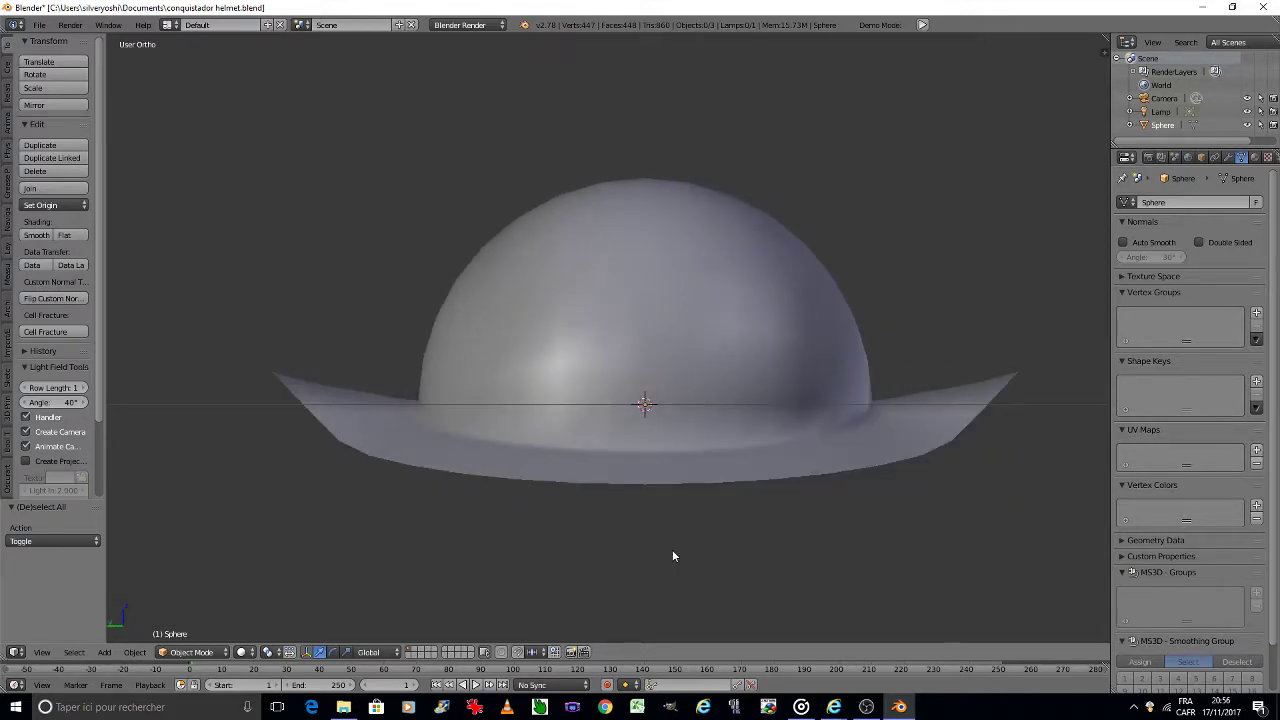
key(KP_8)
key(KP_2)
right_click(657, 436)
Step: Enter Edit Mode and join the first vertex pair beside the front pole with J
key(Tab)
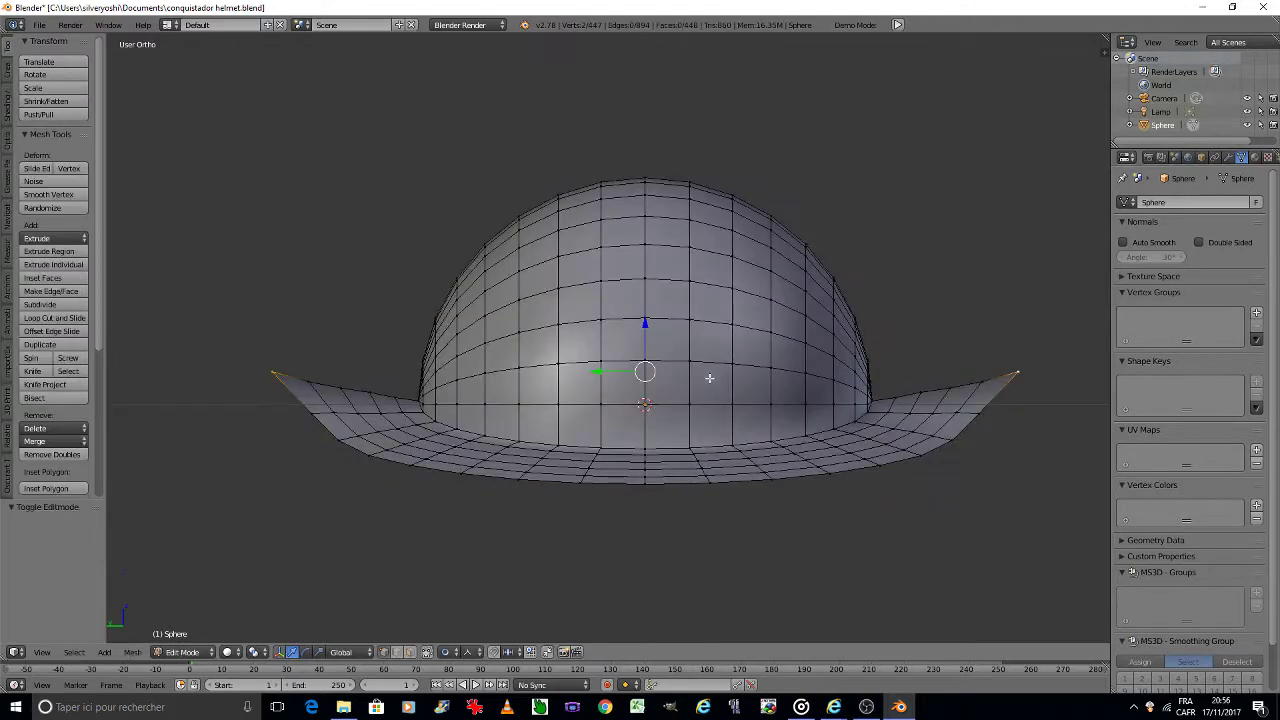
key(KP_4)
key(KP_4)
key(KP_4)
key(KP_4)
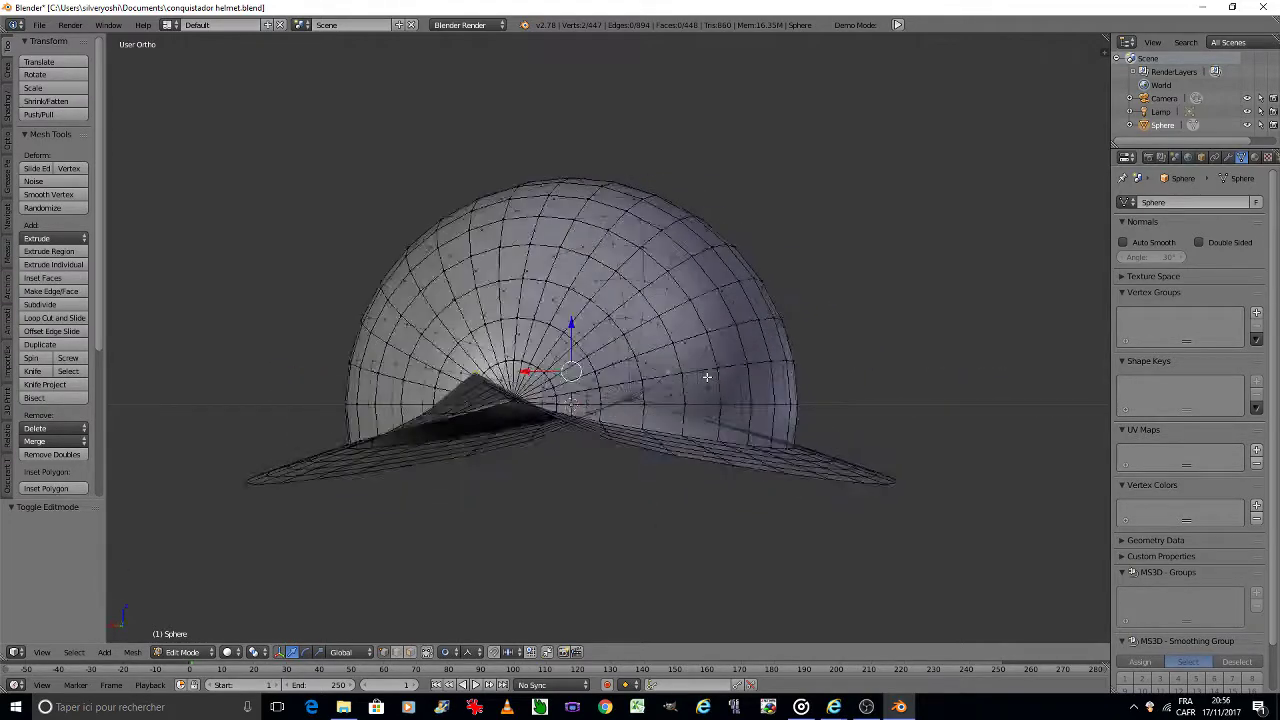
key(KP_4)
key(KP_4)
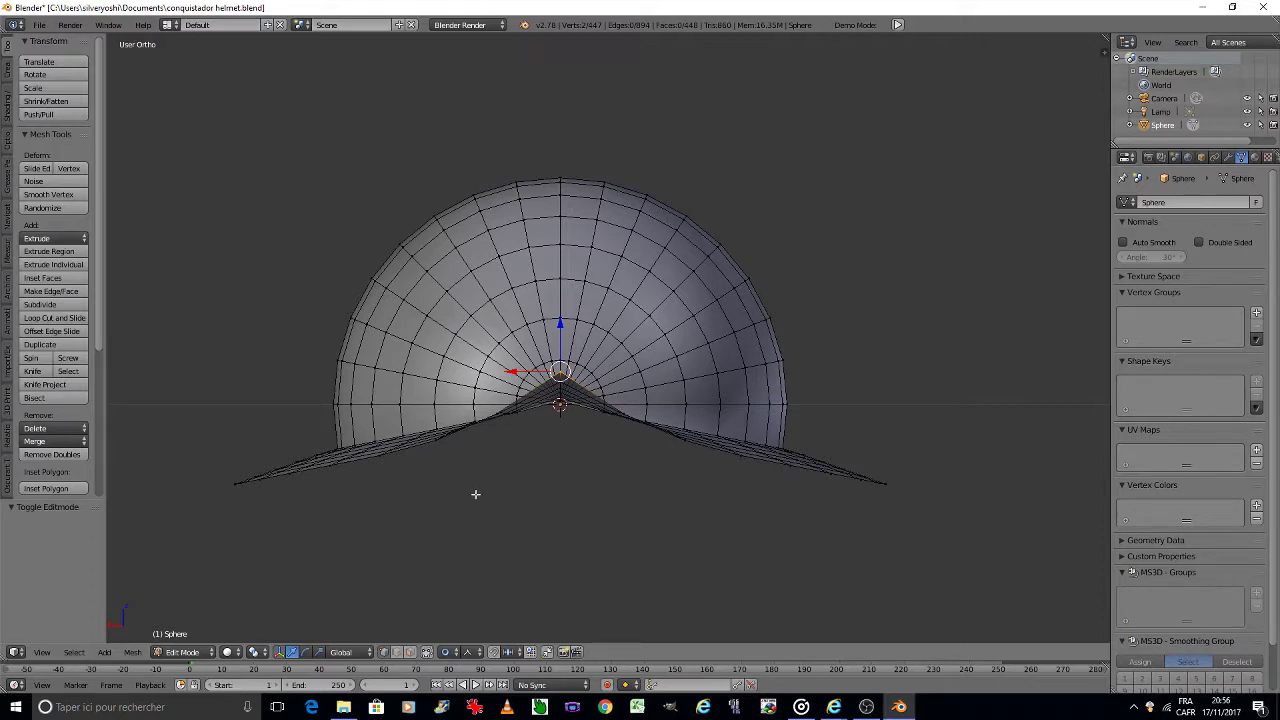
scroll(551, 355, up, 3)
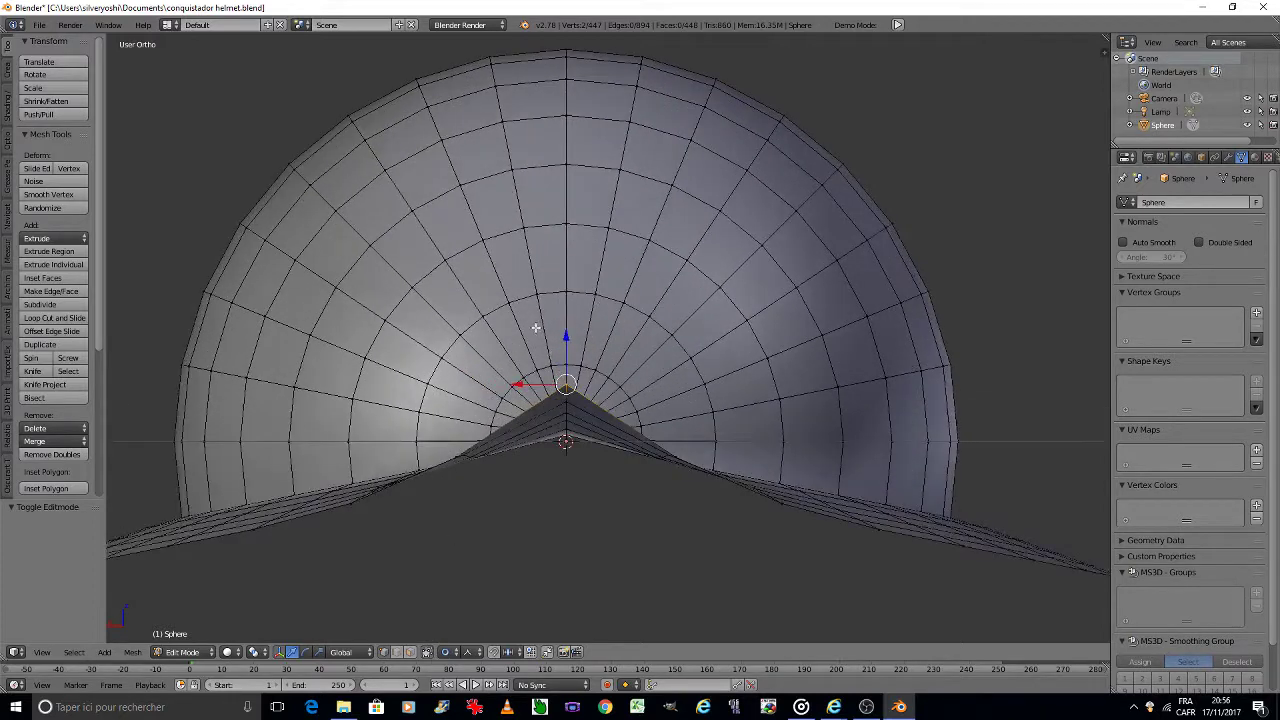
shift+middle_drag(535, 327, 539, 386)
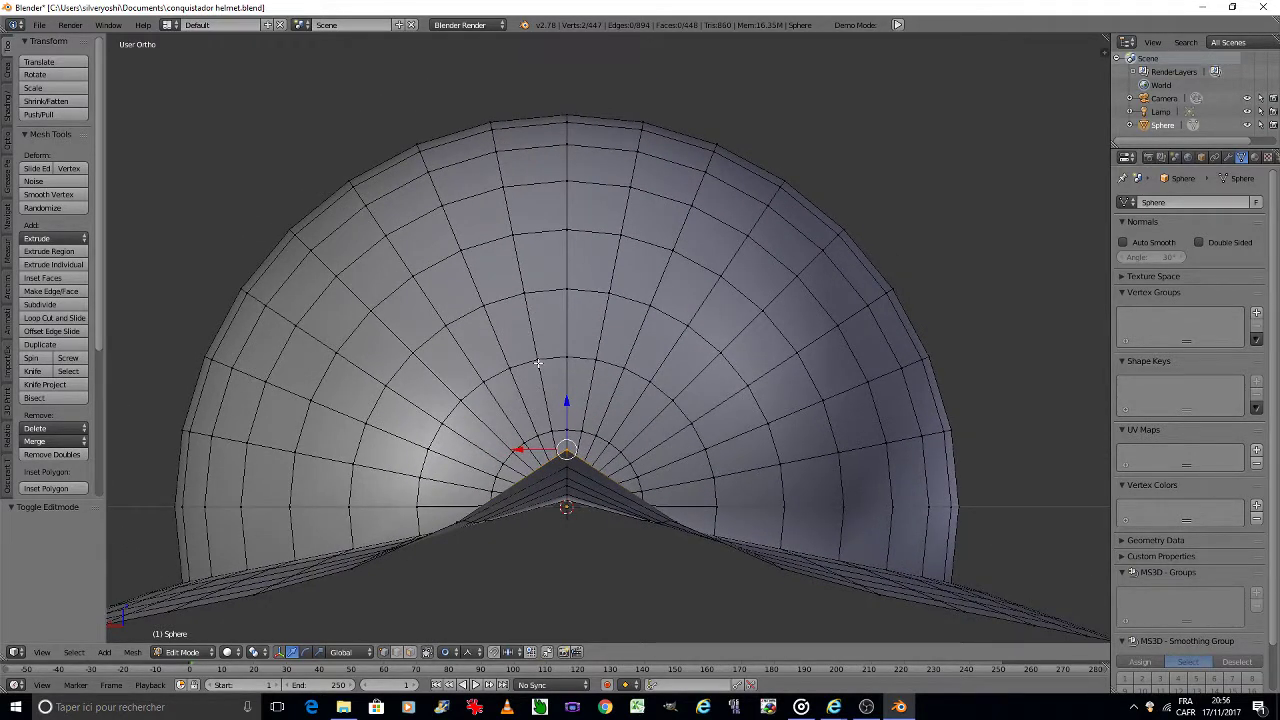
right_click(537, 355)
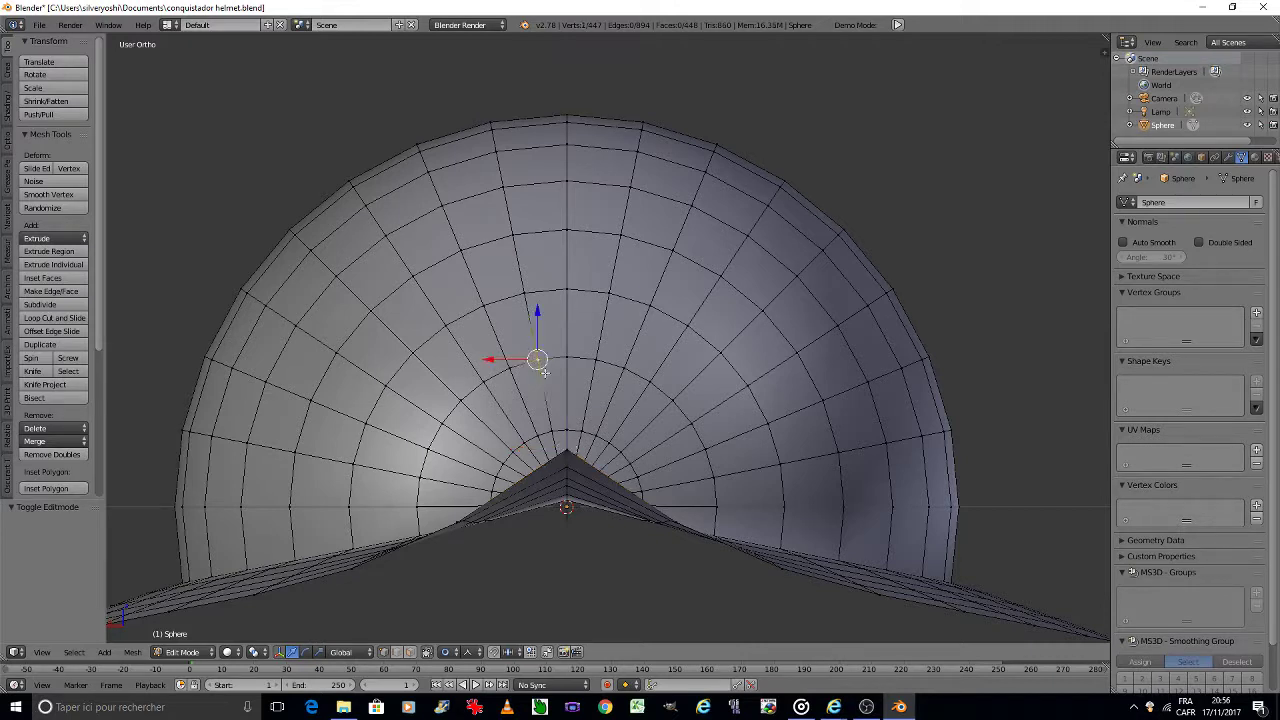
shift+right_click(567, 428)
key(j)
Step: Select the remaining vertex pairs beside the pole and connect them with new edges
right_click(566, 428)
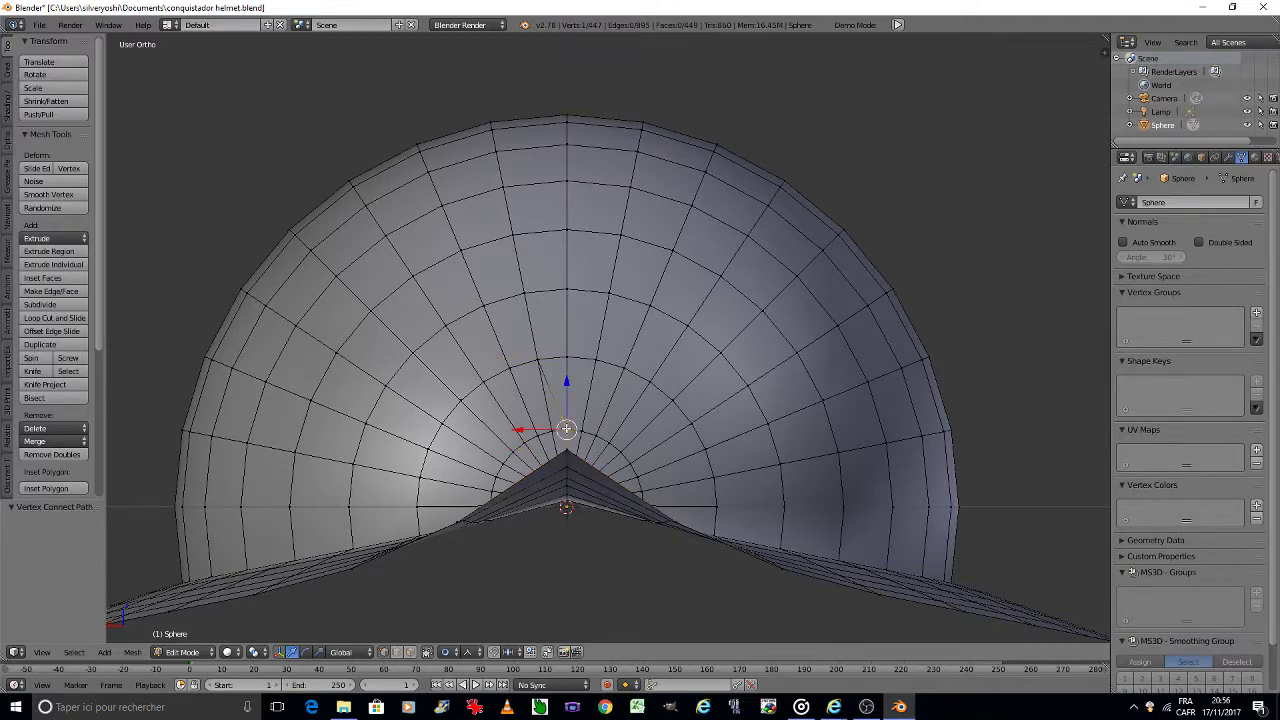
shift+right_click(597, 354)
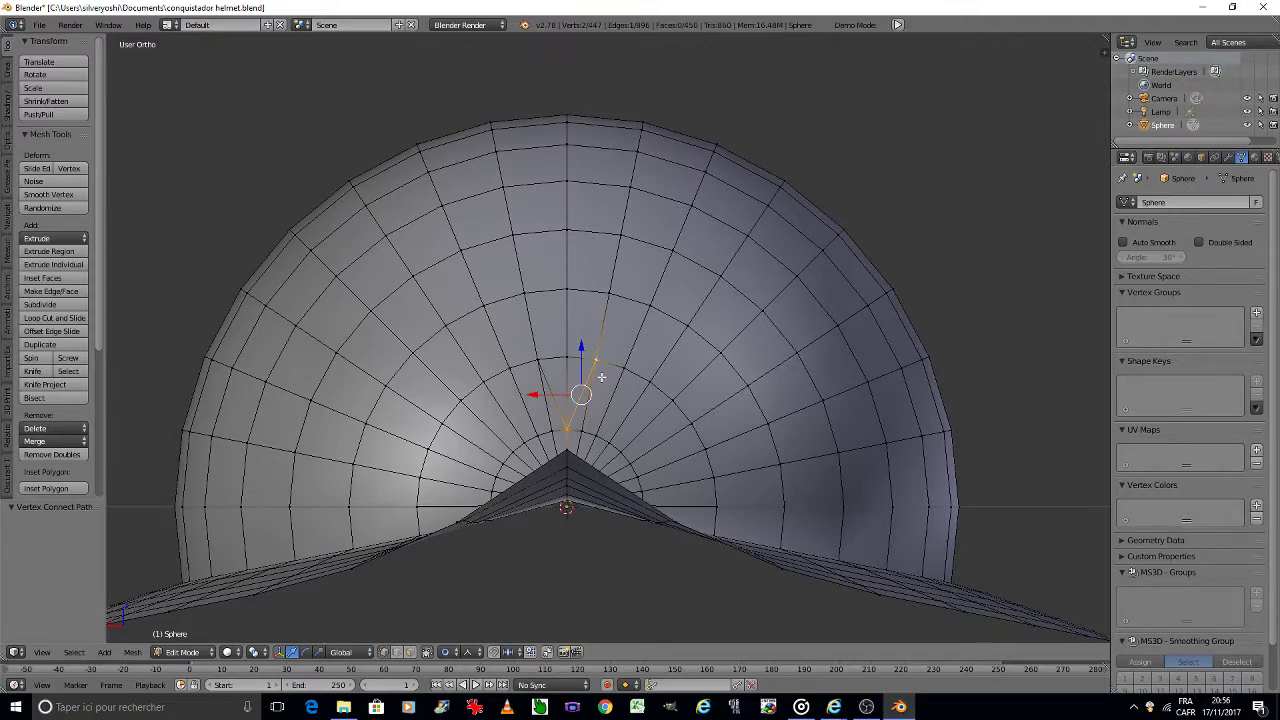
middle_drag(601, 377, 601, 377)
right_click(619, 359)
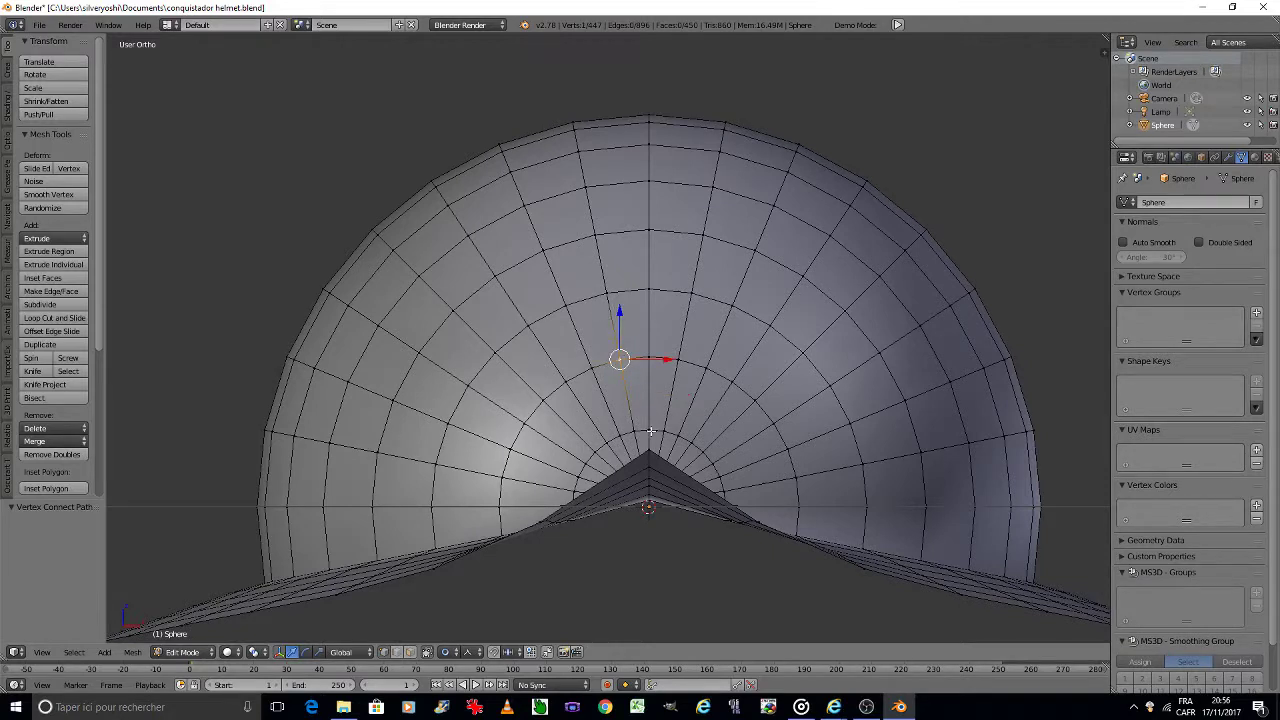
shift+right_click(650, 431)
right_click(650, 431)
shift+right_click(677, 361)
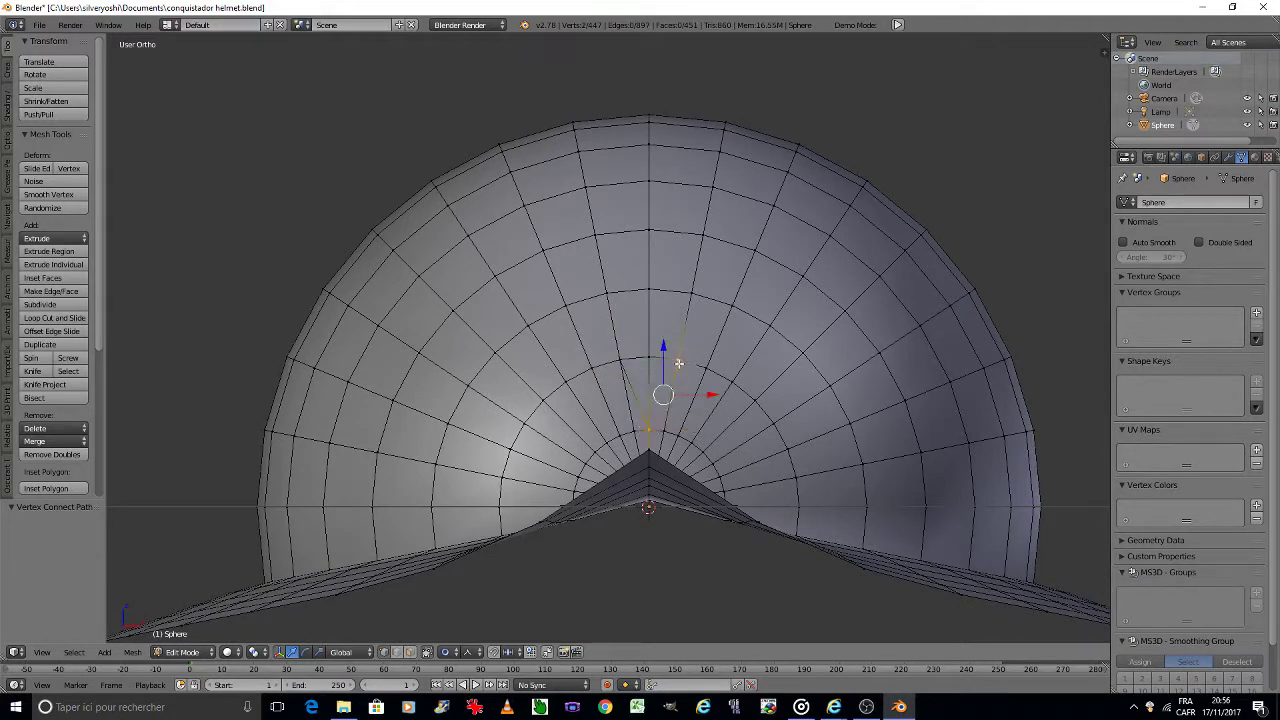
key(f)
Step: Deselect everything and orbit the view back toward the front
key(a)
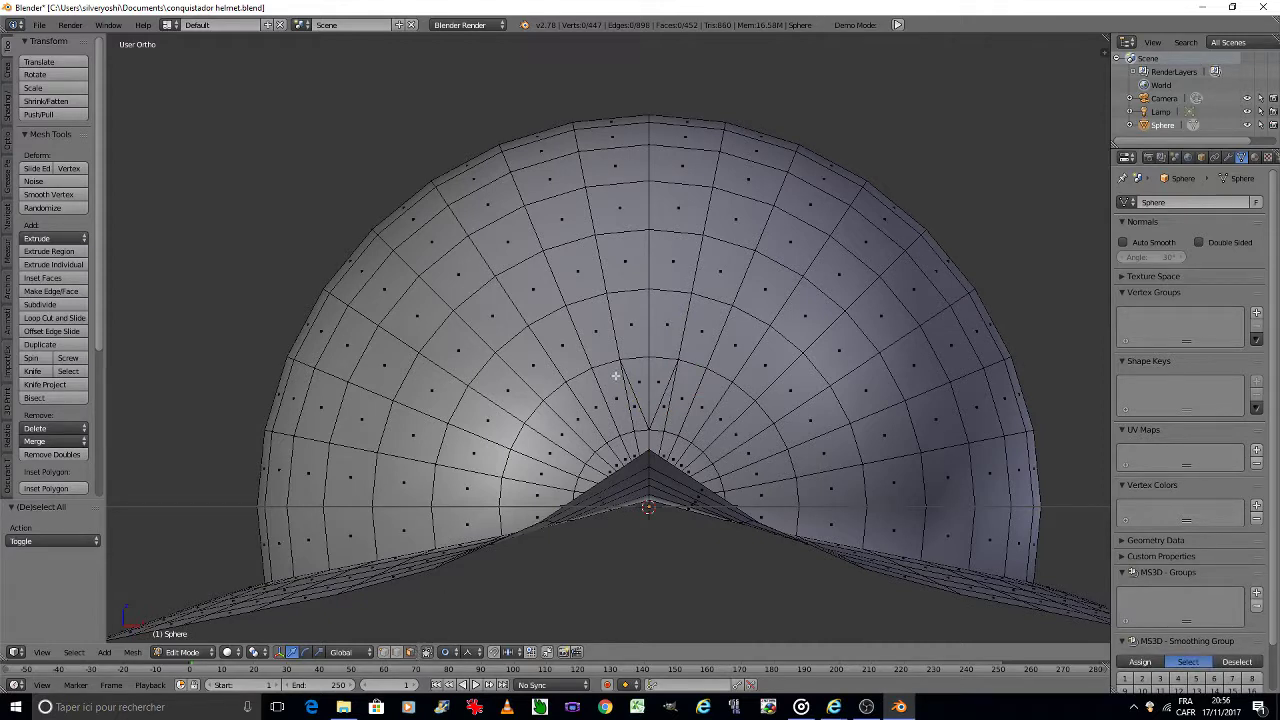
key(c)
key(Escape)
middle_drag(651, 370, 651, 370)
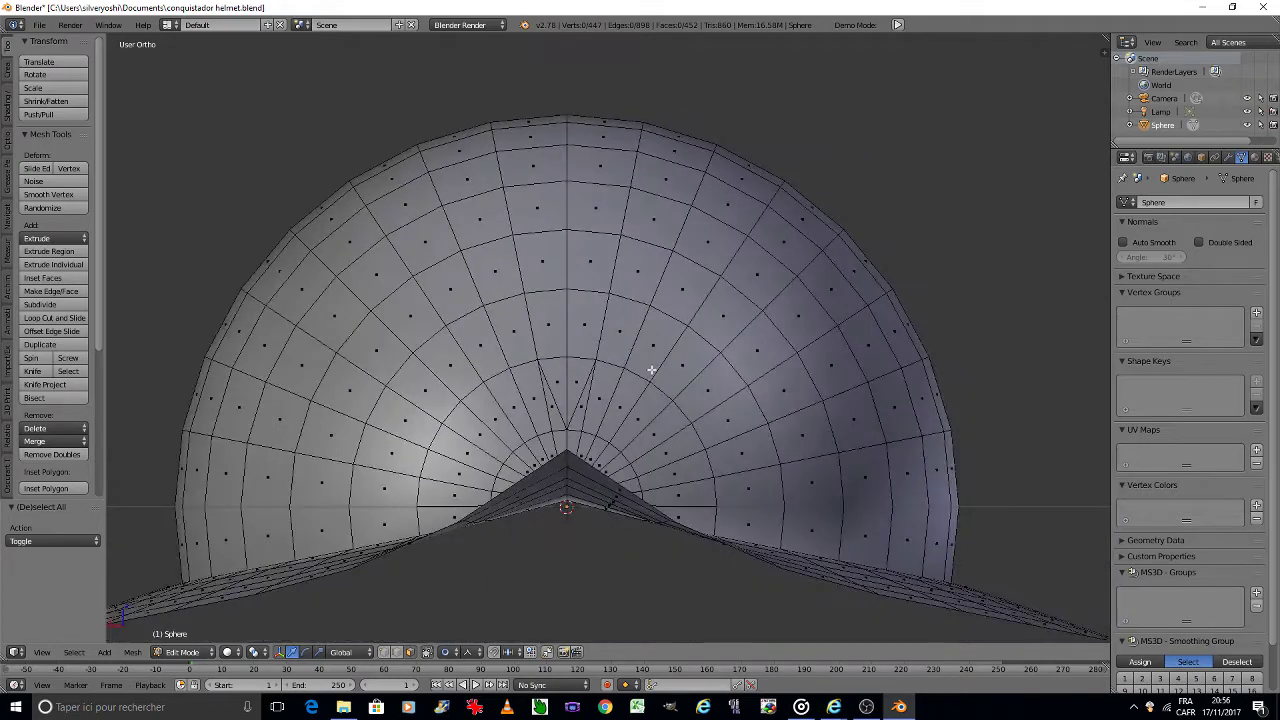
key(KP_8)
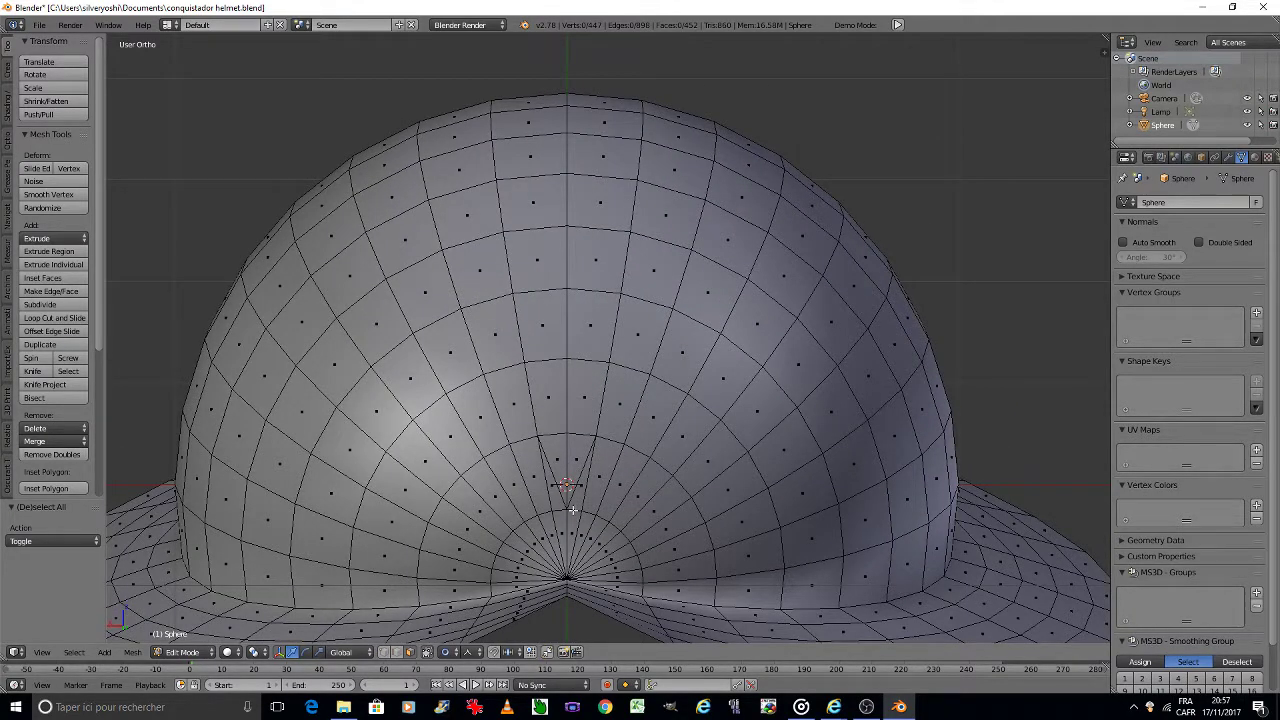
Step: Switch the mesh selection mode from edges to faces
key(c)
scroll(571, 450, up, 4)
key(Escape)
key(ctrl+Tab)
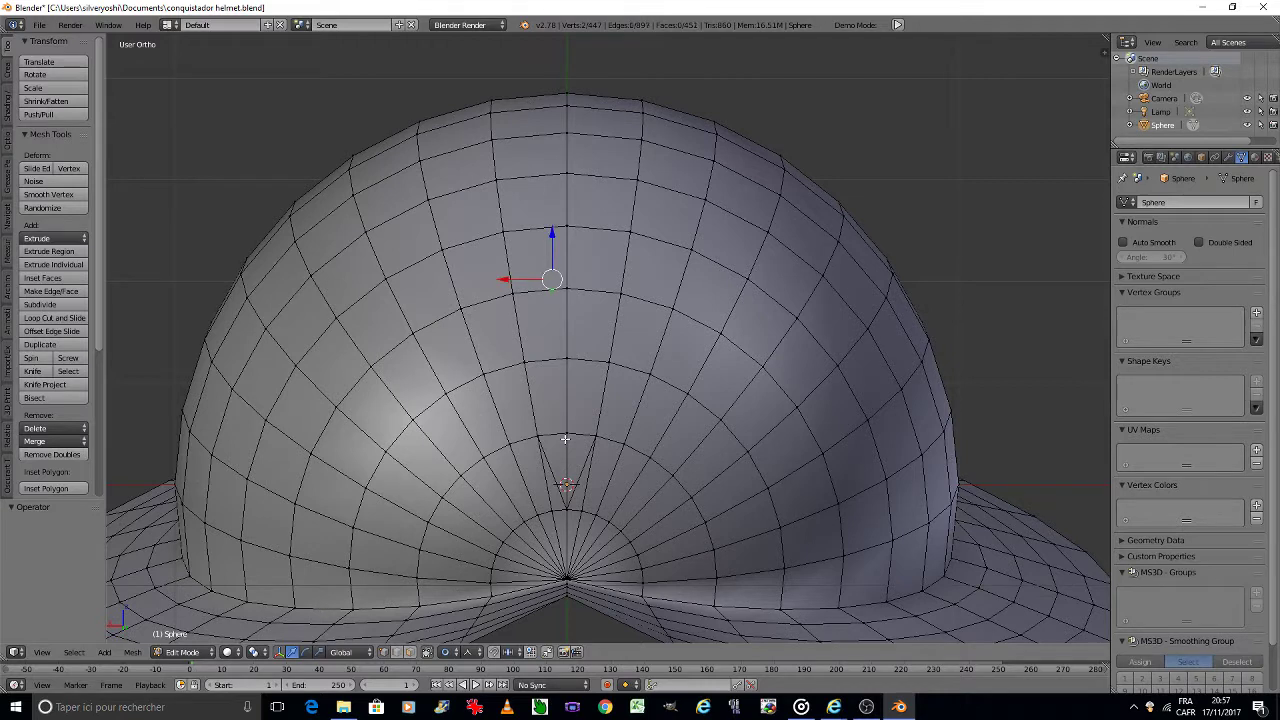
right_click(565, 438)
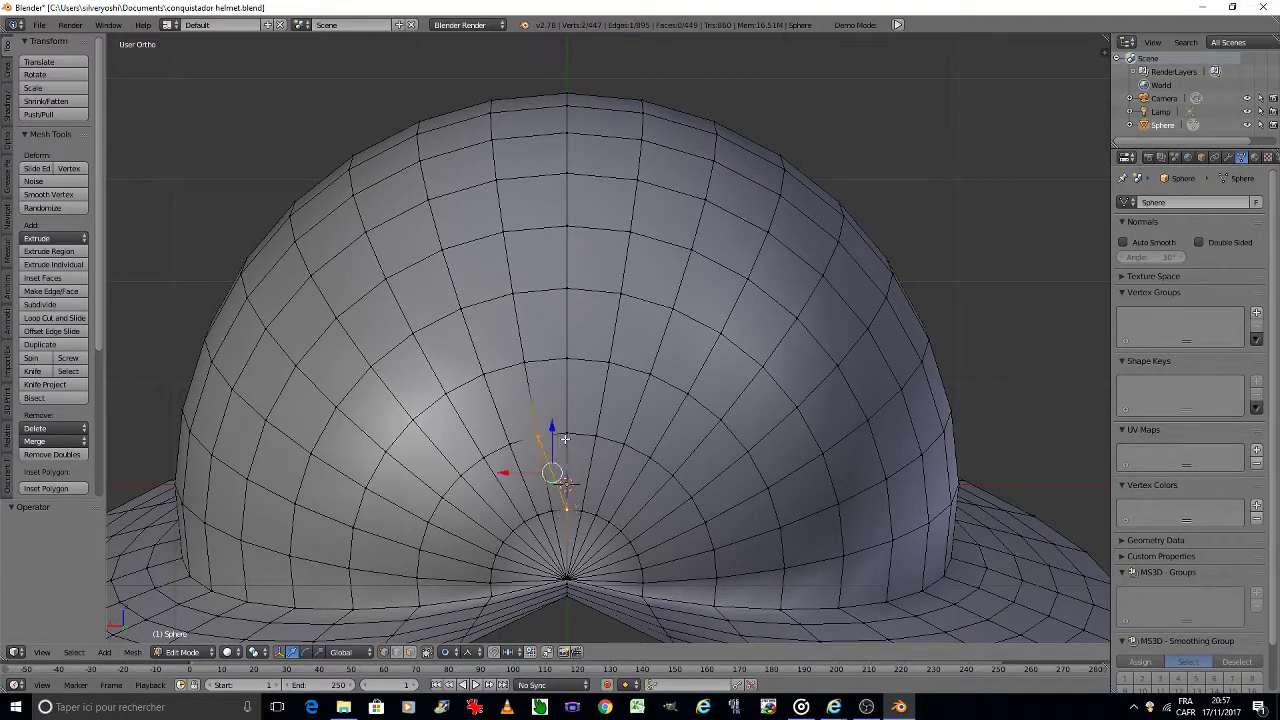
click(410, 652)
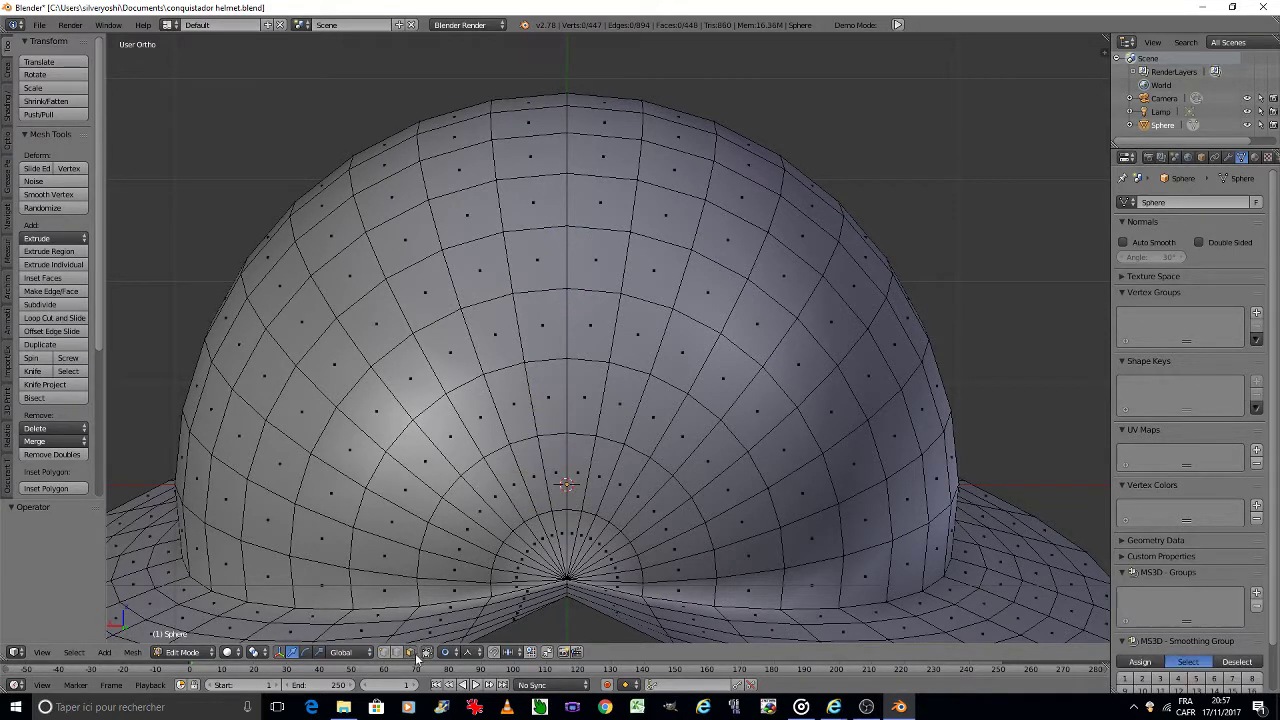
Step: Select a two-face-wide strip from the dome's top down to the front pole
right_click(569, 520)
ctrl+right_click(592, 322)
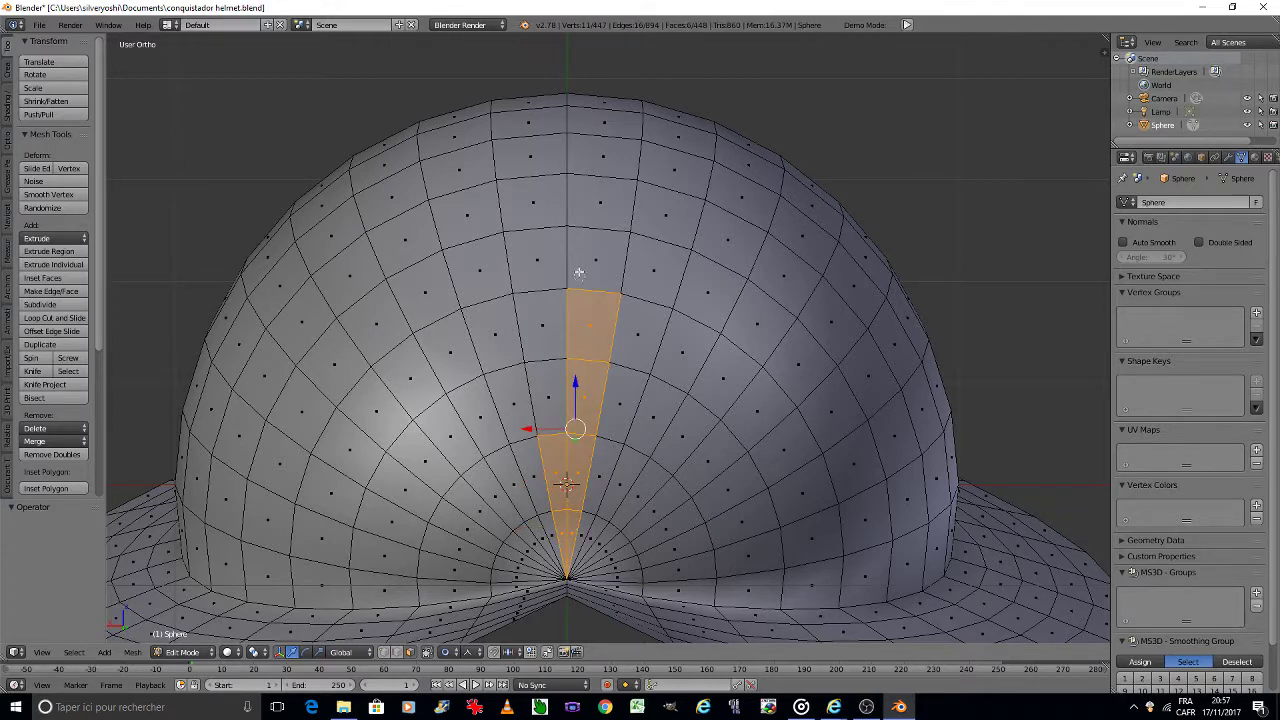
ctrl+right_click(563, 241)
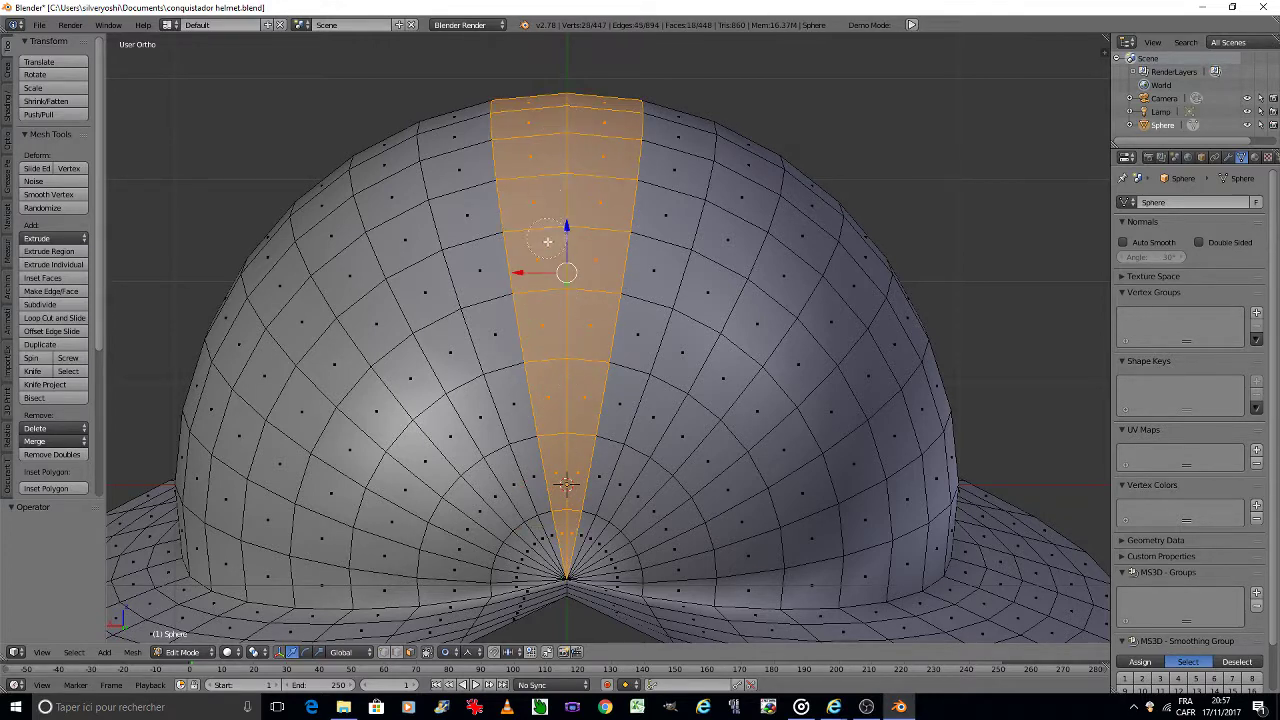
middle_drag(549, 243, 612, 215)
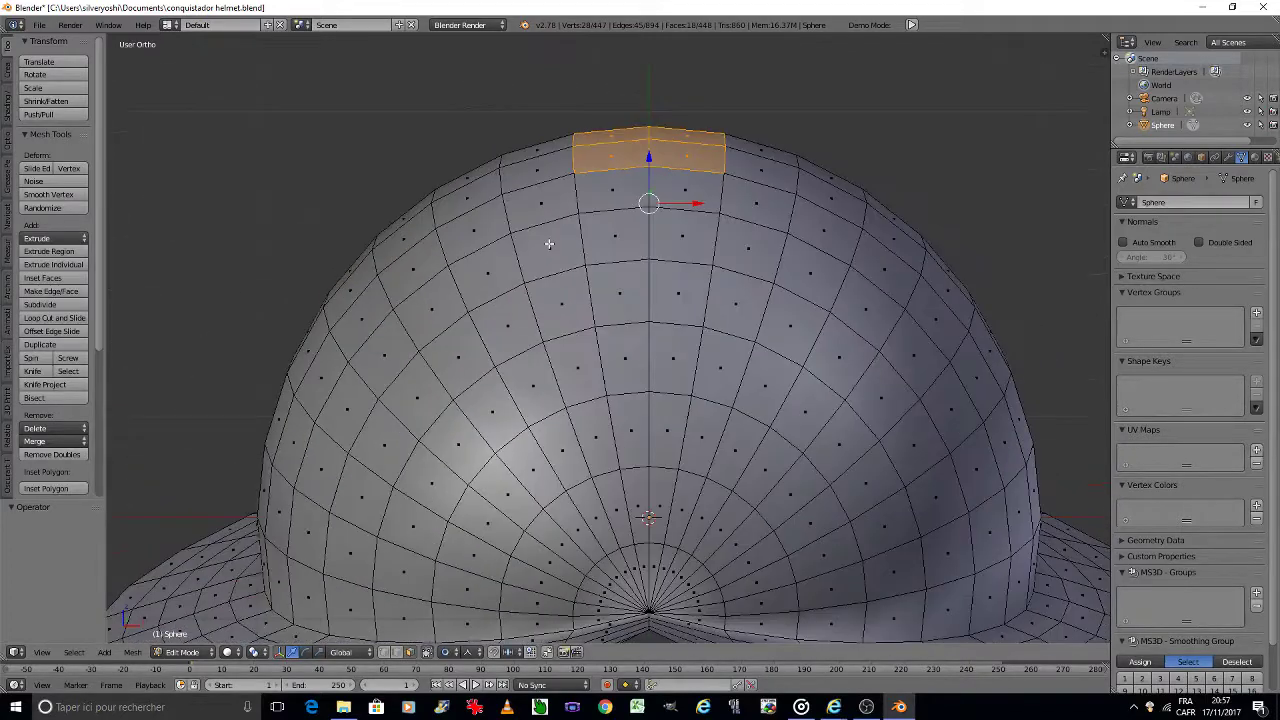
ctrl+right_click(630, 236)
ctrl+right_click(648, 393)
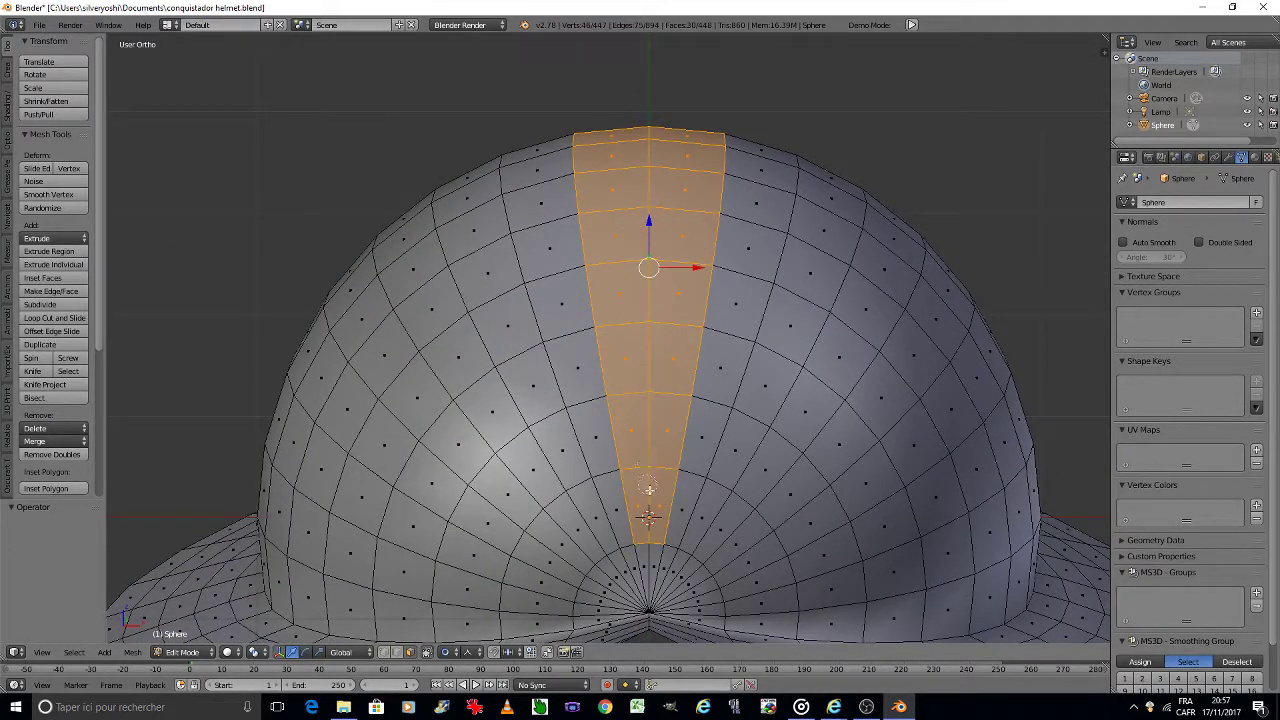
ctrl+right_click(649, 520)
ctrl+right_click(647, 537)
middle_drag(651, 523, 660, 526)
Step: Extrude the central face strip upward, then insert a centred 4-cut loop along the crest
key(e)
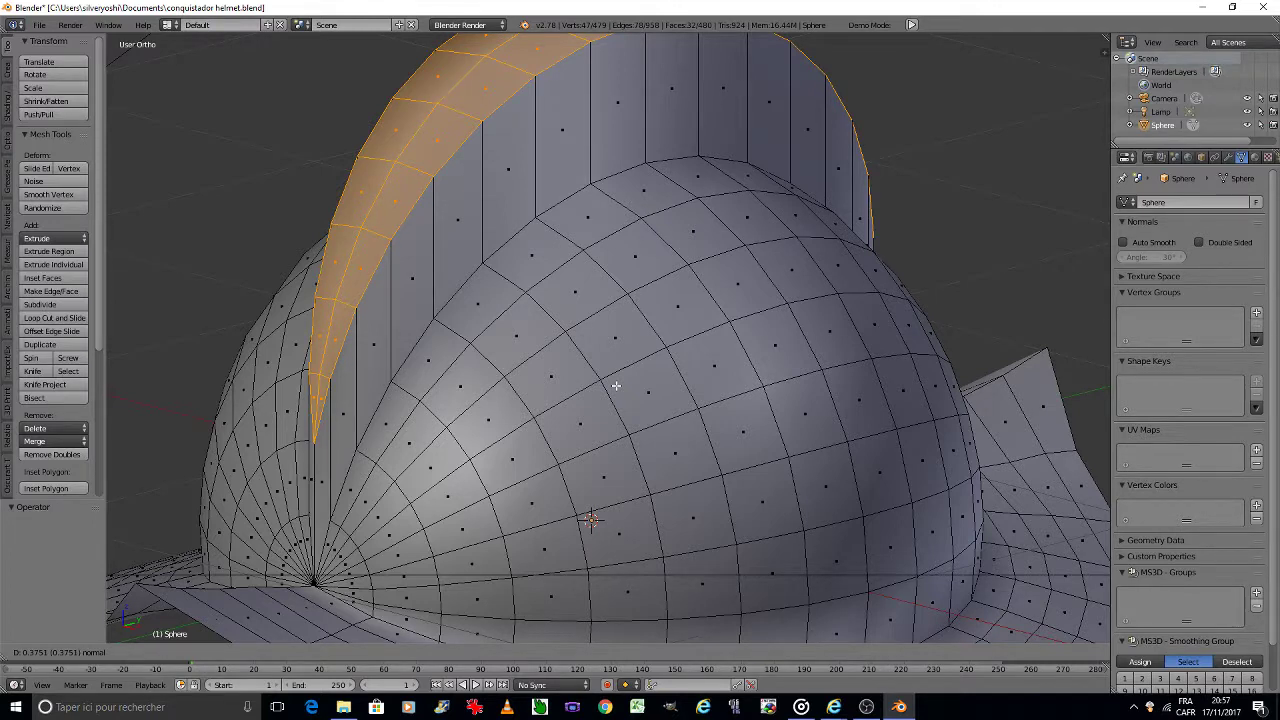
click(613, 384)
key(ctrl+r)
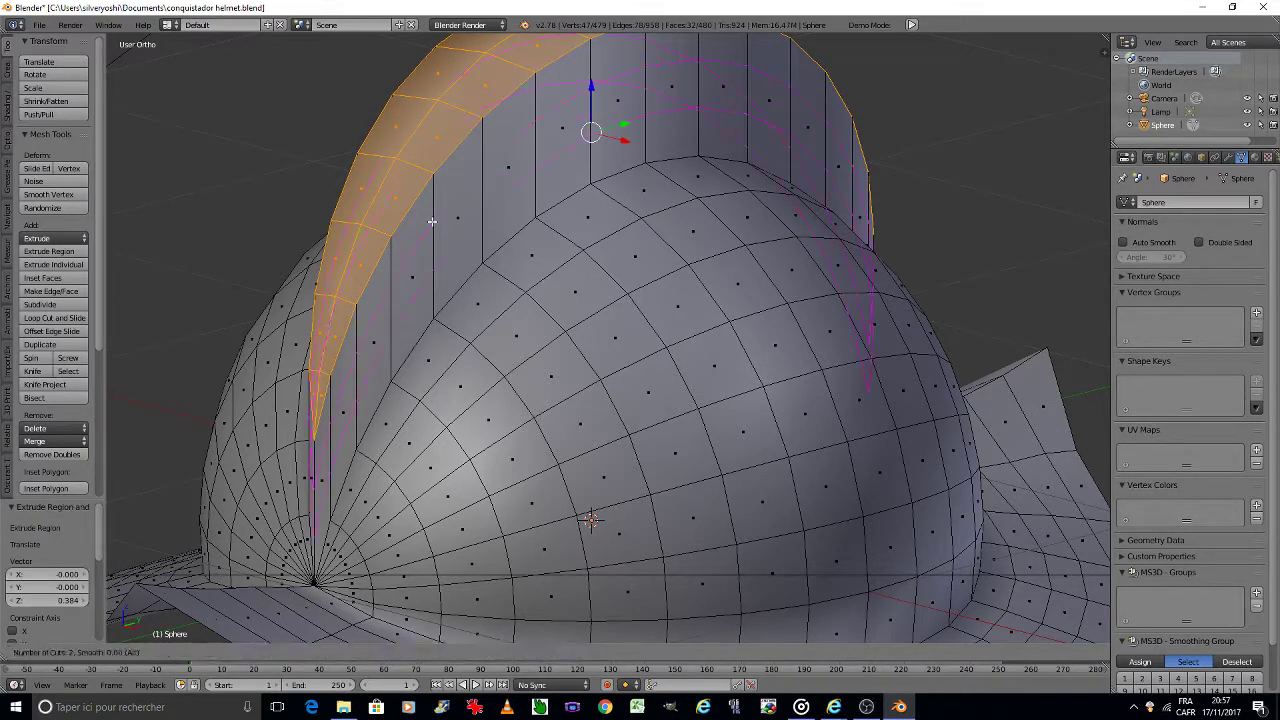
scroll(432, 221, up, 1)
scroll(432, 221, up, 1)
scroll(432, 221, down, 1)
scroll(432, 221, up, 1)
click(432, 221)
right_click(432, 221)
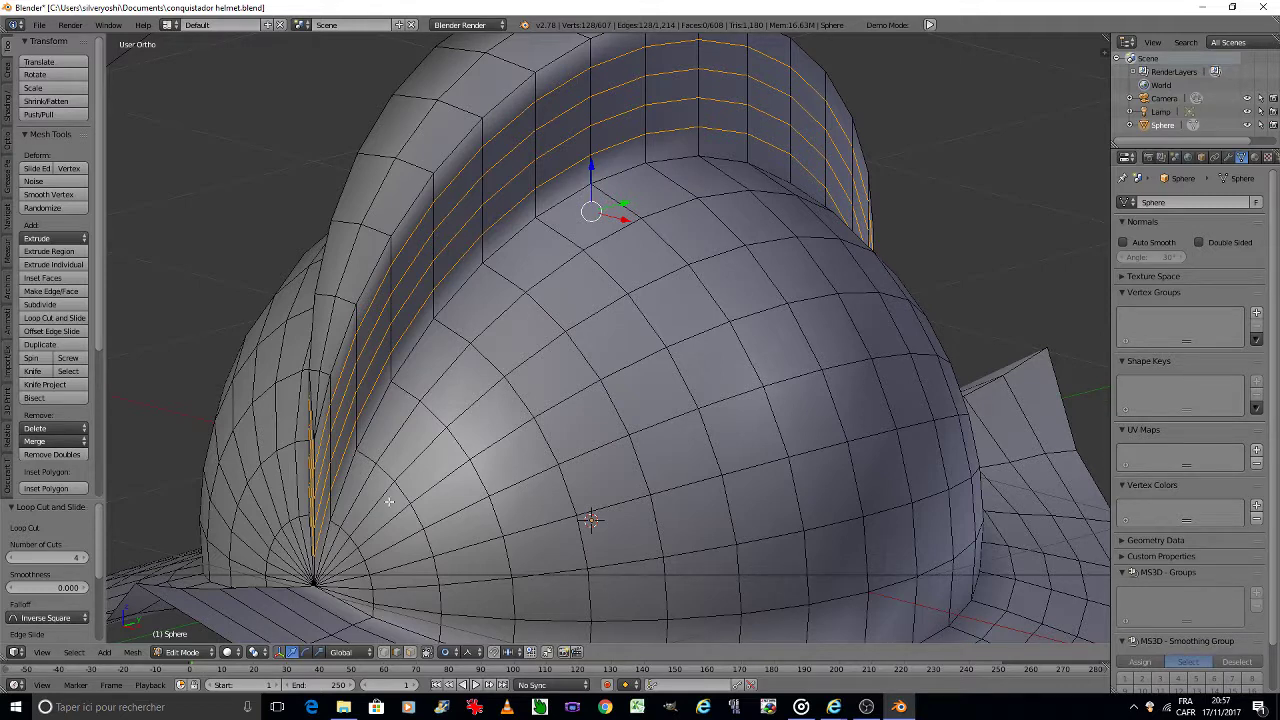
Step: Select the crest-top edge loop and scale it to 0 along X with proportional falloff
right_click(400, 198)
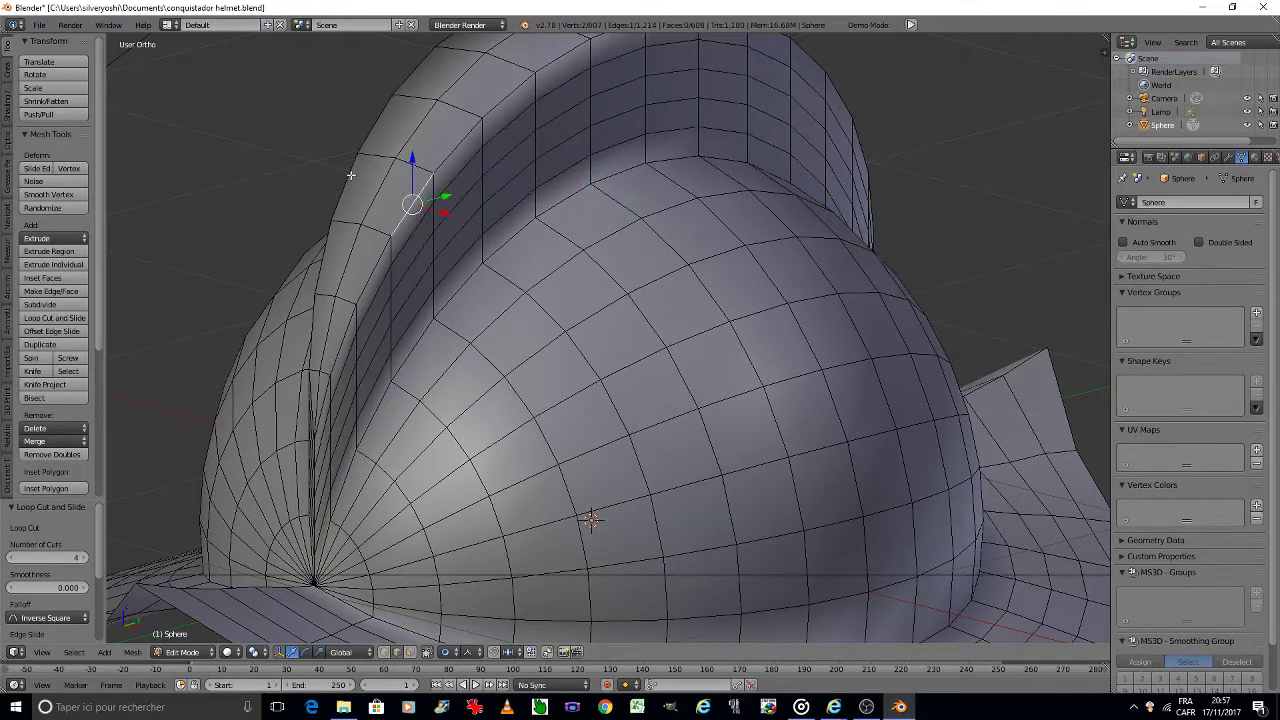
key(ctrl+e)
click(374, 384)
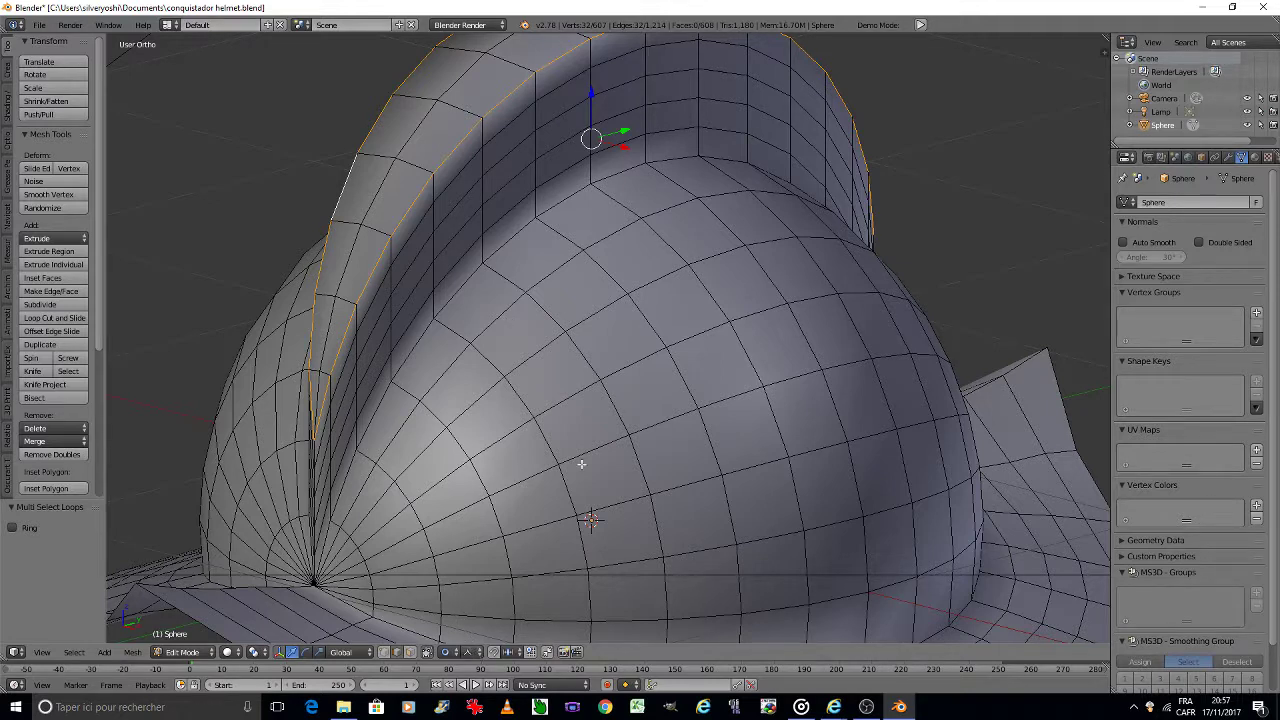
key(s)
key(x)
scroll(611, 413, up, 6)
scroll(609, 413, up, 8)
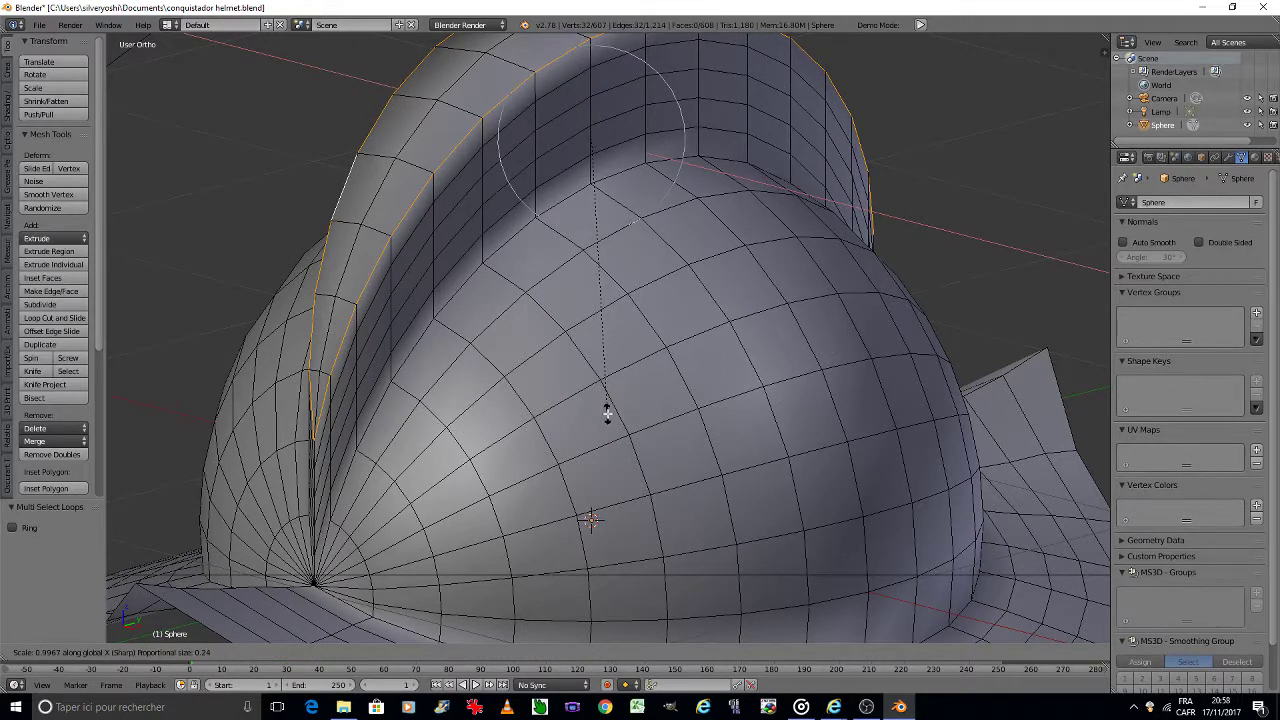
scroll(607, 413, up, 4)
text(0)
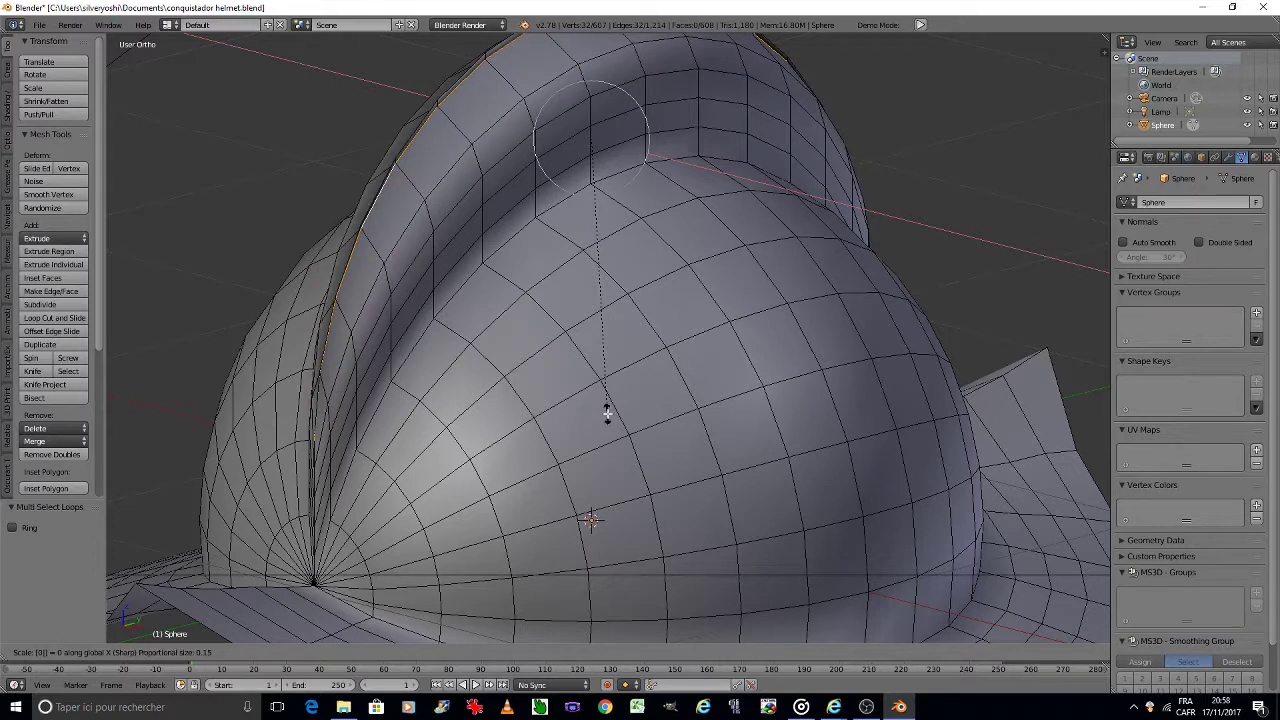
scroll(607, 413, down, 2)
scroll(607, 413, down, 3)
scroll(607, 413, down, 2)
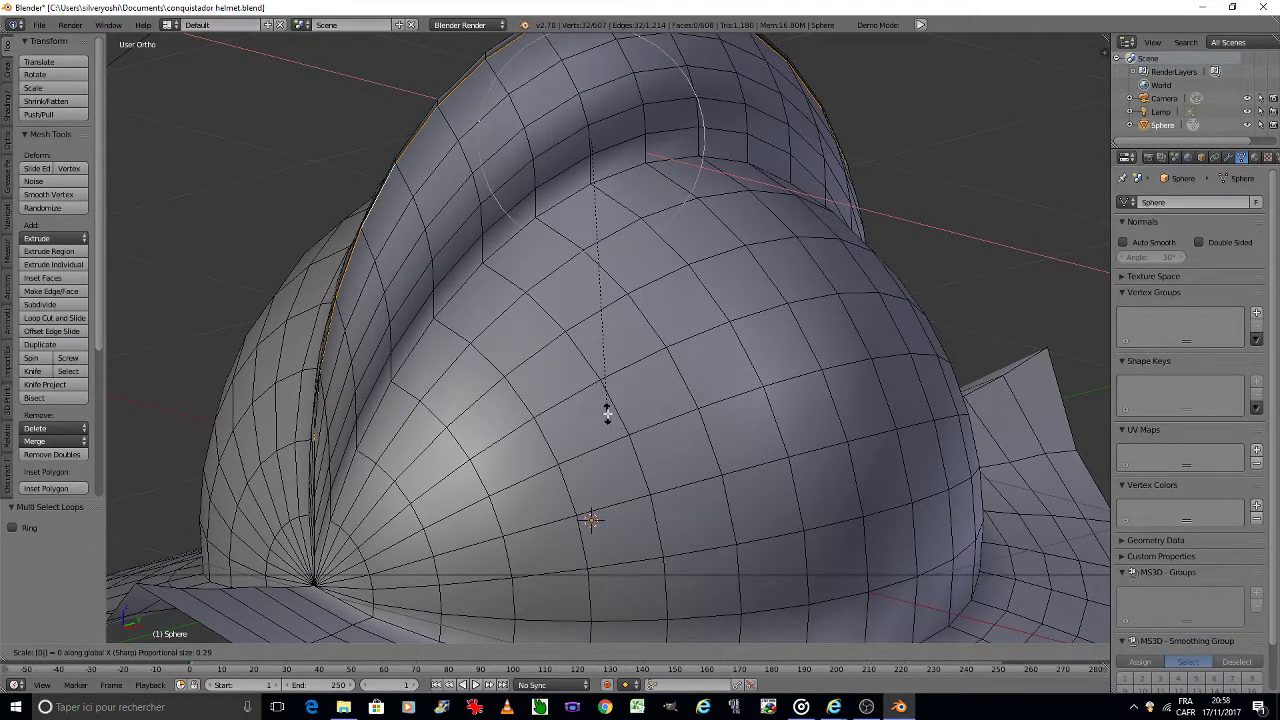
key(Return)
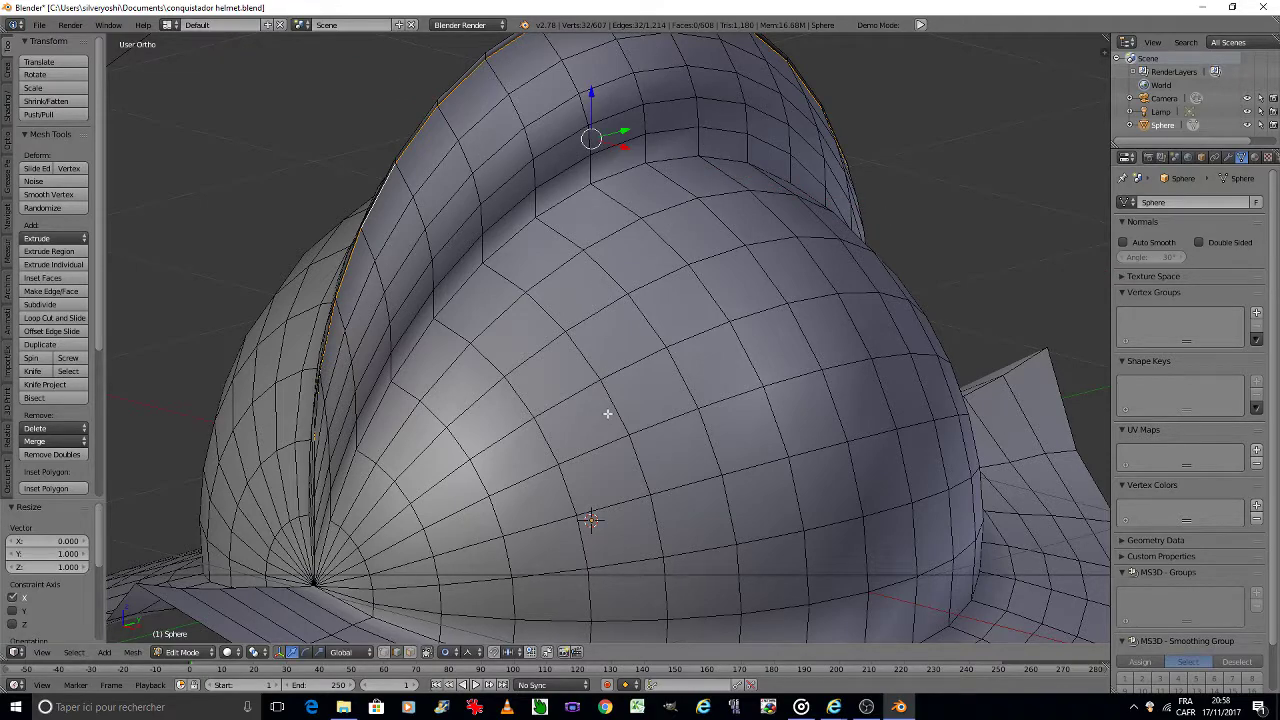
middle_drag(607, 413, 607, 413)
Step: Select the entire helmet mesh and Remove Doubles, merging 15 vertices
key(Tab)
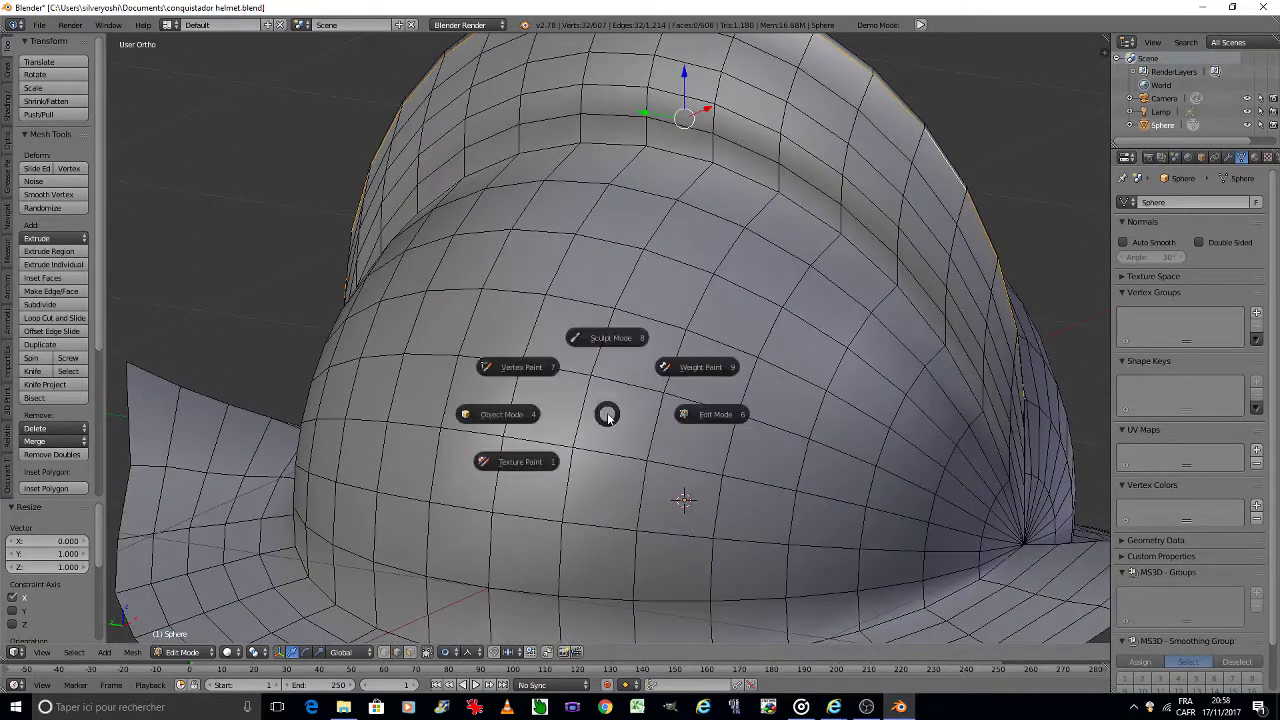
click(518, 413)
scroll(519, 410, down, 5)
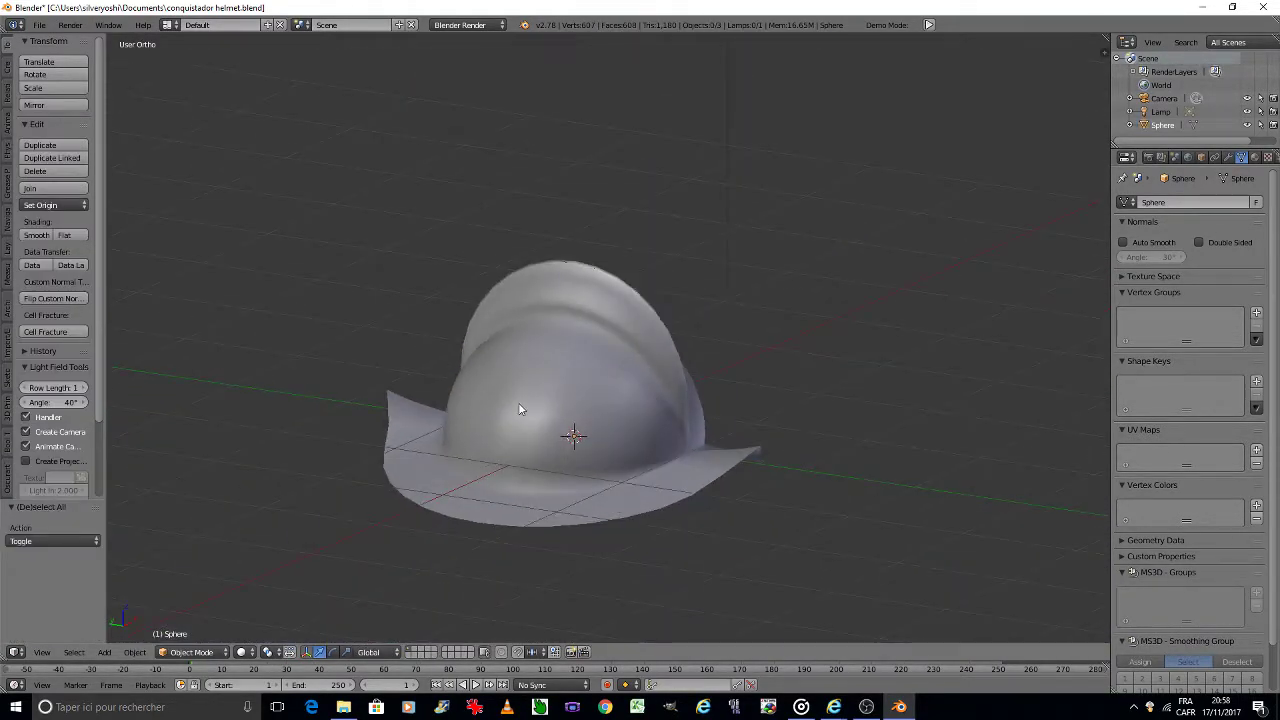
middle_drag(518, 408, 518, 408)
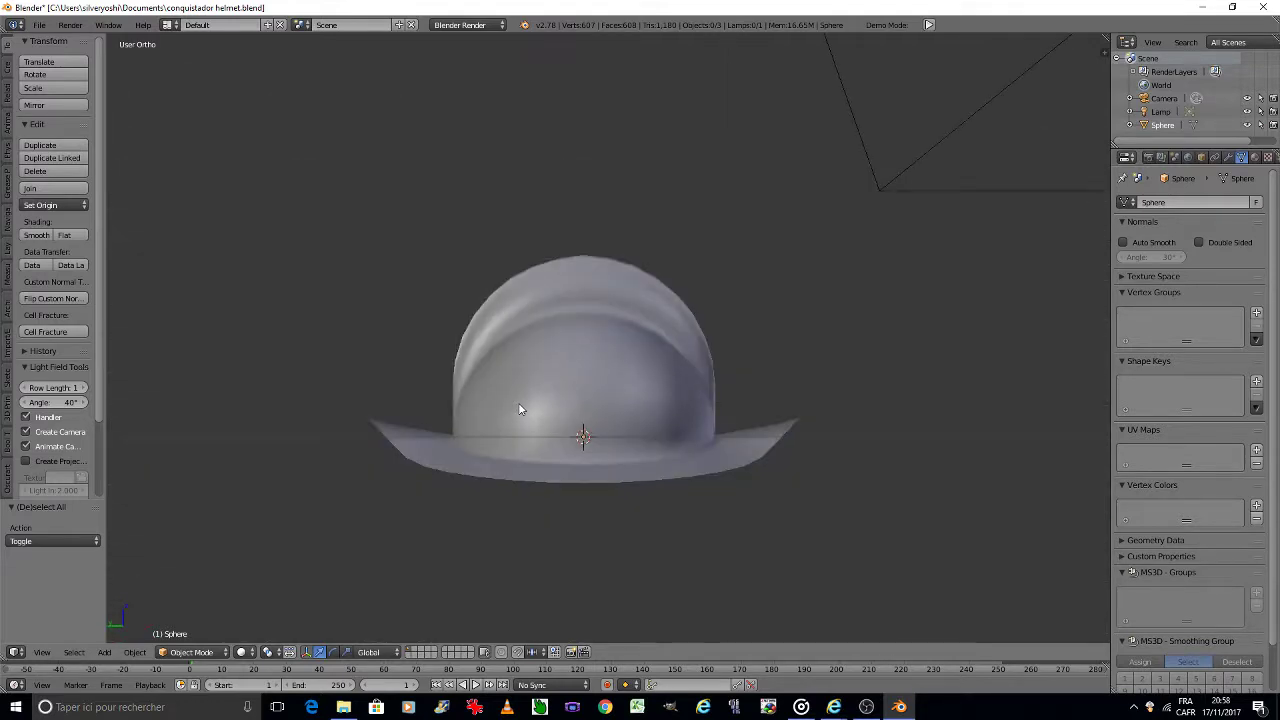
right_click(518, 379)
key(Tab)
key(a)
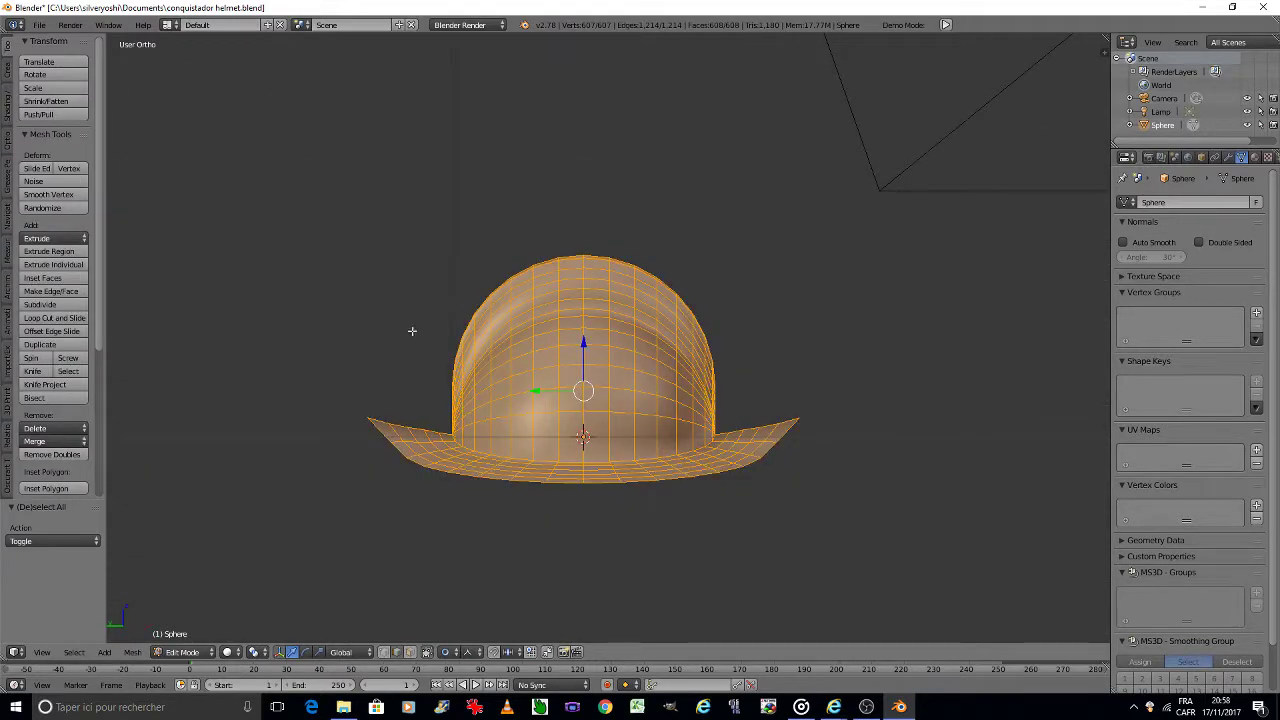
click(50, 454)
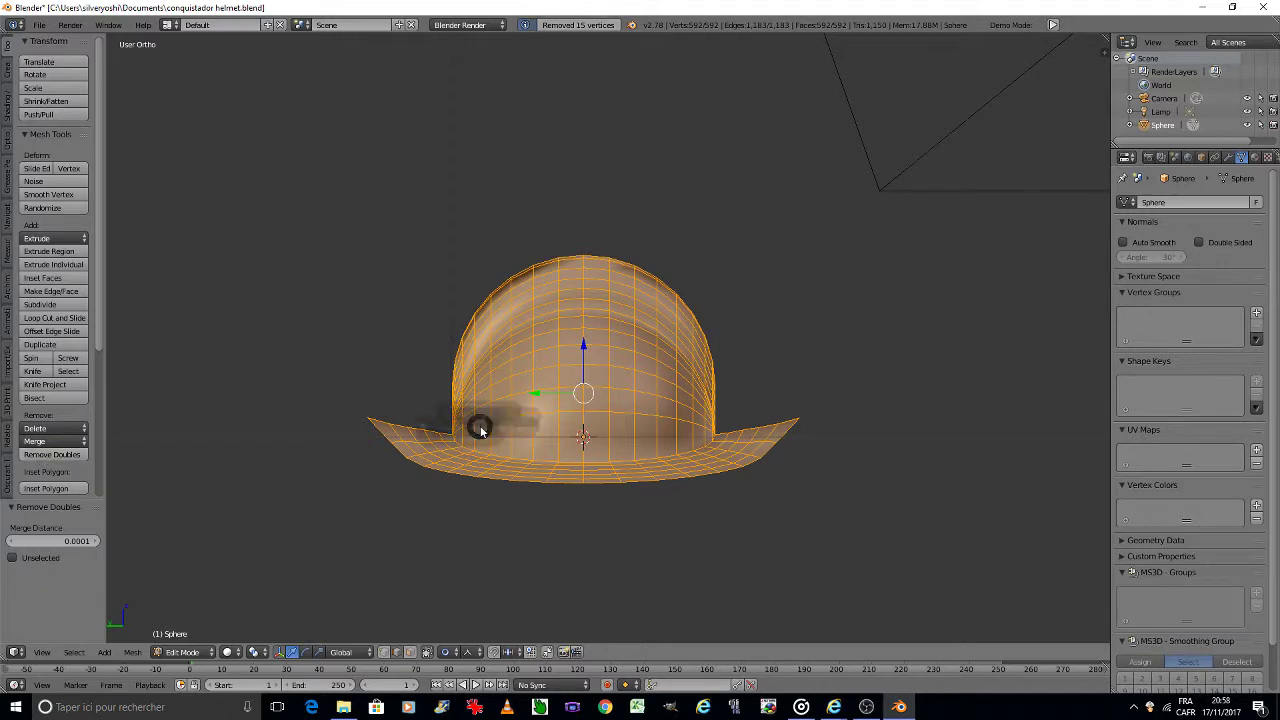
key(Tab)
Step: Orbit to look down on the helmet and re-enter Edit Mode zoomed at the crown
key(space)
key(Return)
key(KP_4)
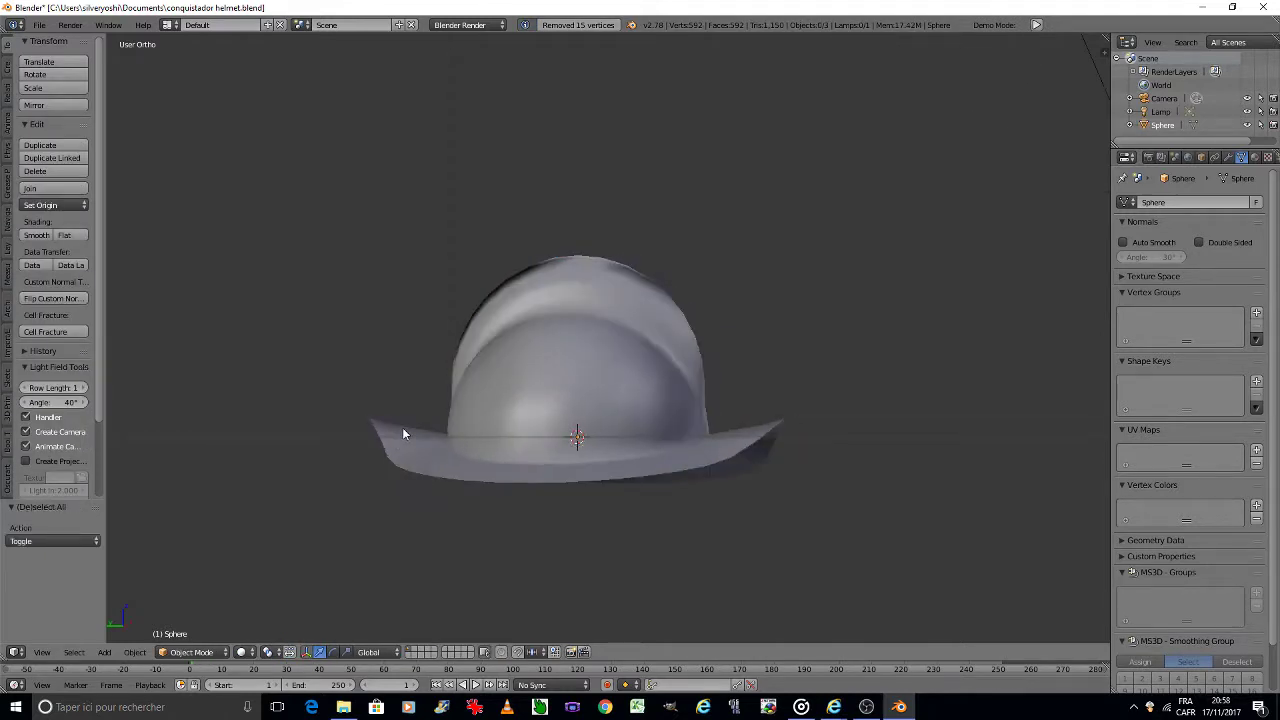
key(KP_4)
key(KP_8)
right_click(495, 390)
key(Tab)
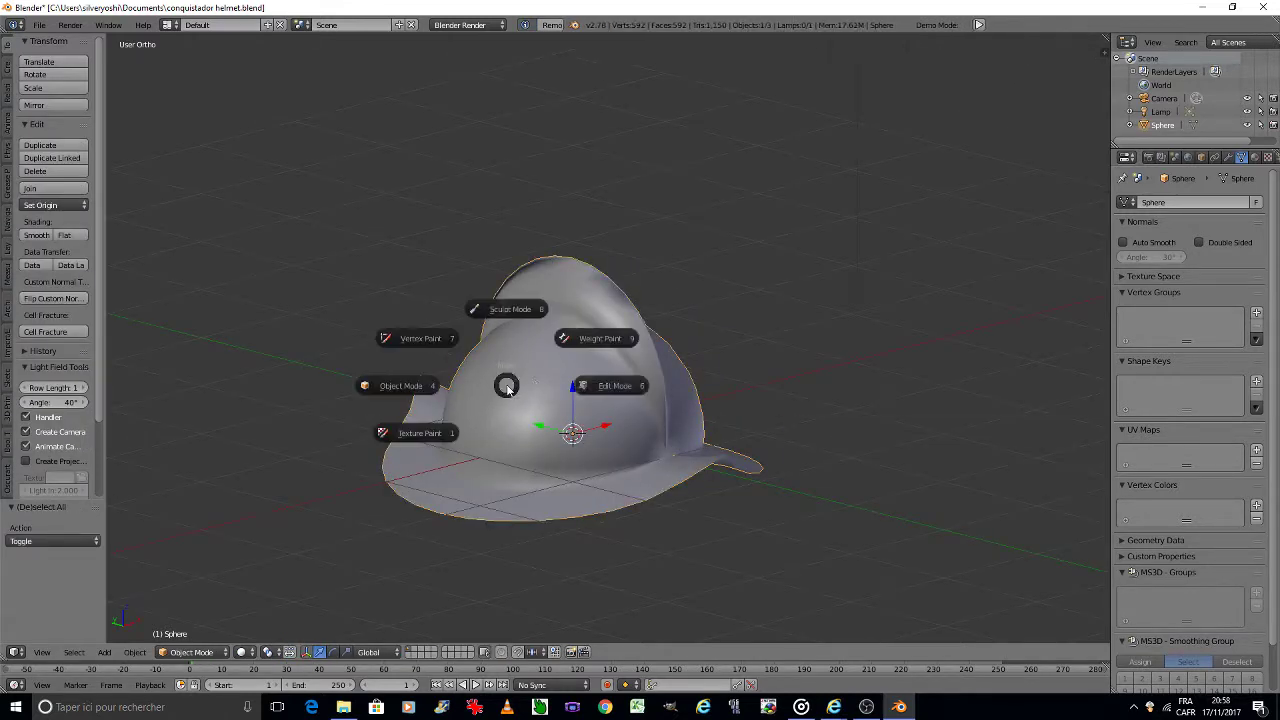
click(600, 380)
scroll(610, 278, up, 5)
scroll(588, 285, up, 3)
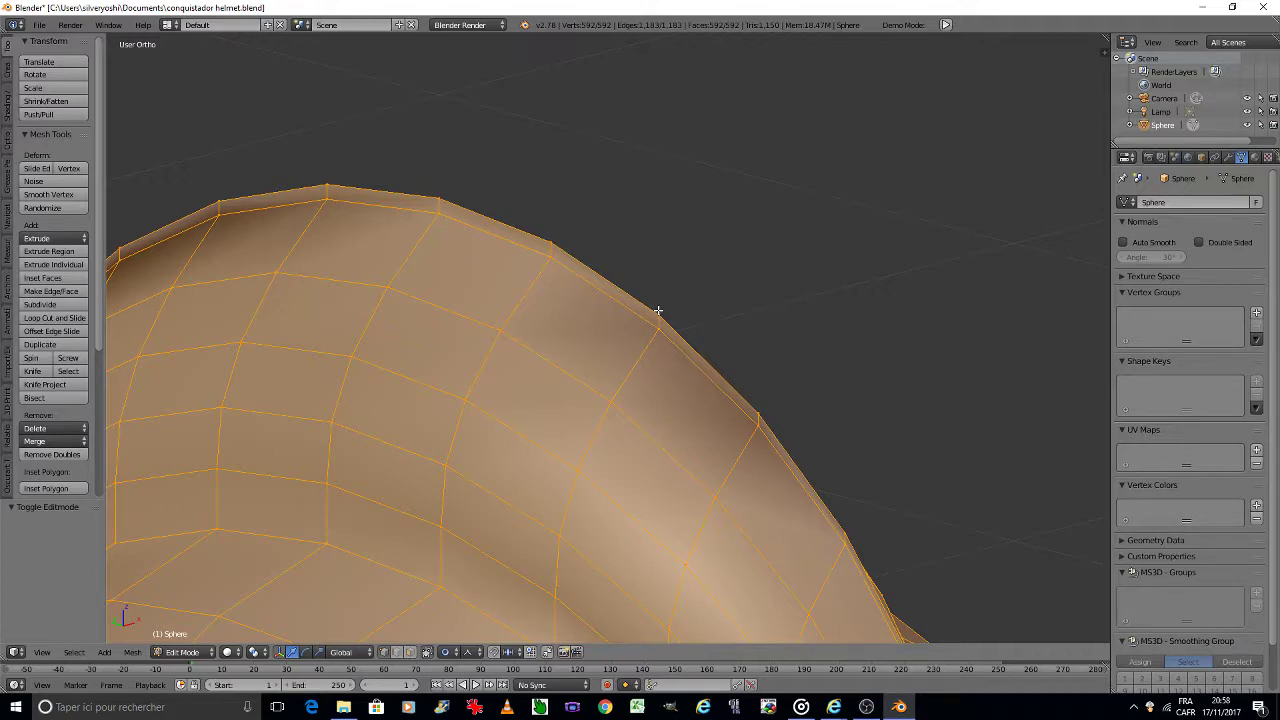
Step: Select a vertex on the crest's top edge and turn the view toward the crest's top
right_click(658, 311)
key(KP_6)
key(KP_8)
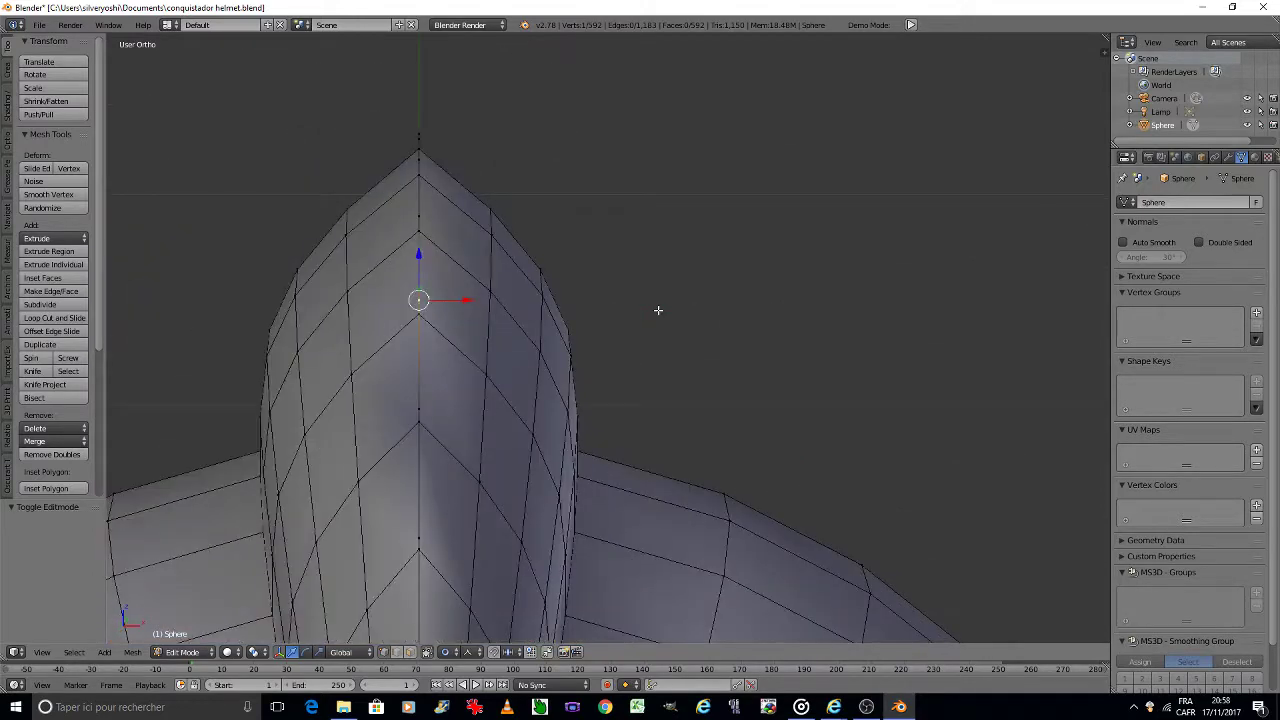
key(KP_8)
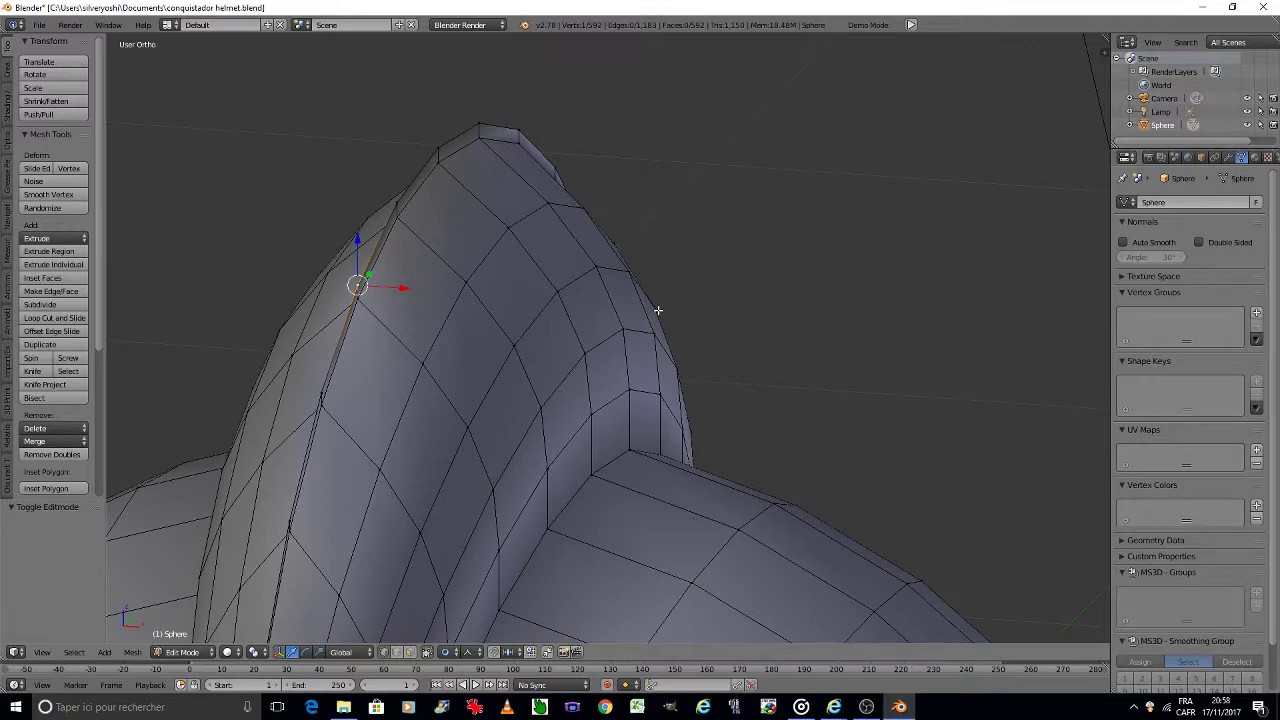
key(KP_8)
Step: Select the crest's top edge loop and start scaling it along X with proportional falloff
key(a)
key(a)
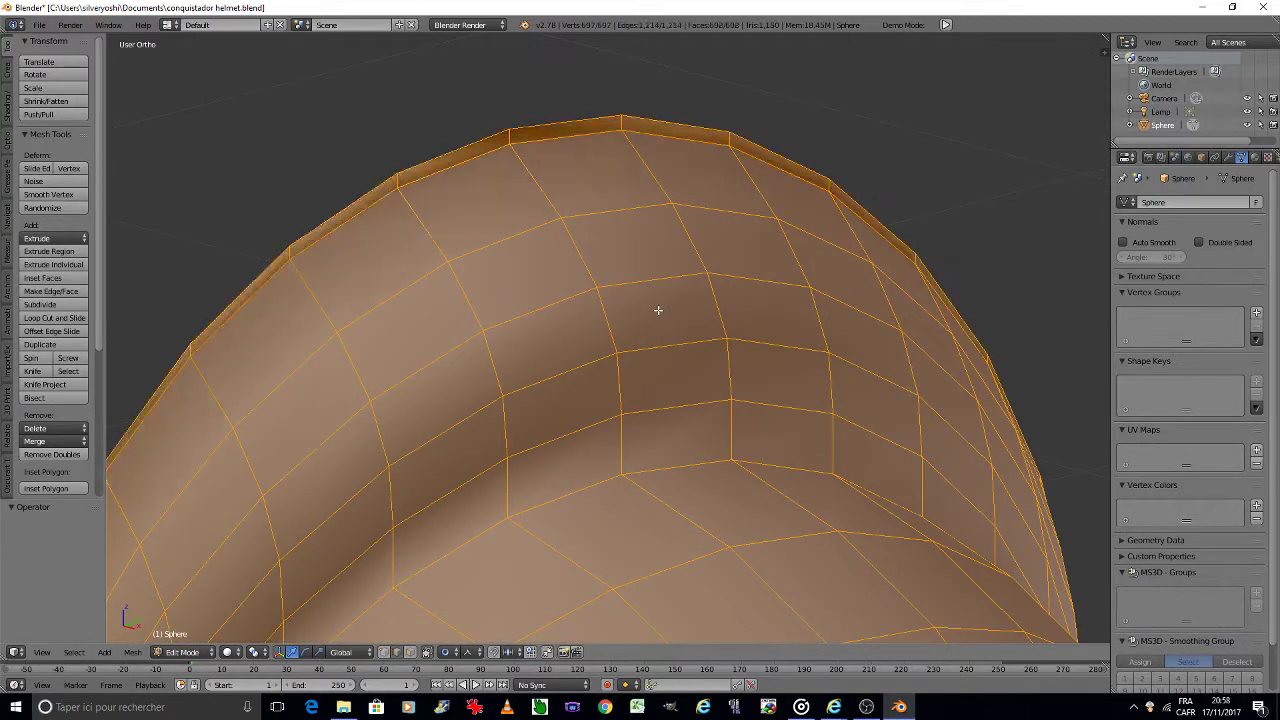
key(ctrl+z)
key(ctrl+z)
key(KP_8)
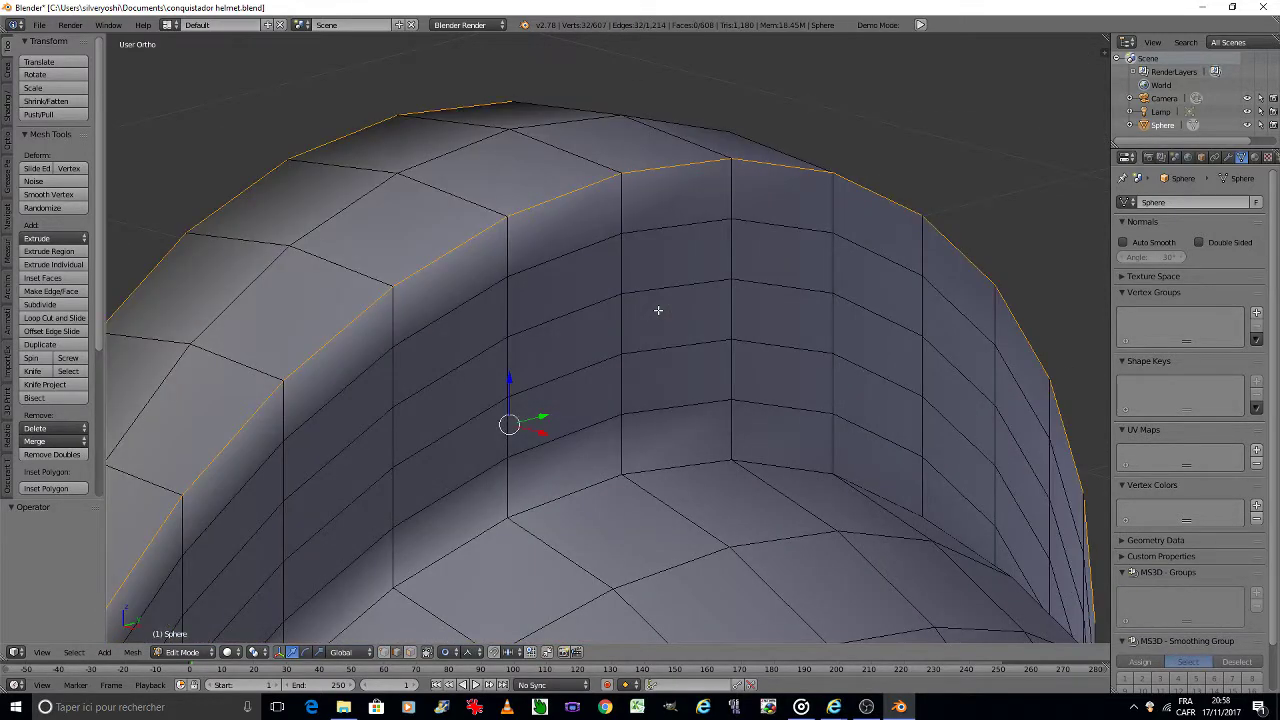
scroll(630, 300, down, 3)
key(KP_2)
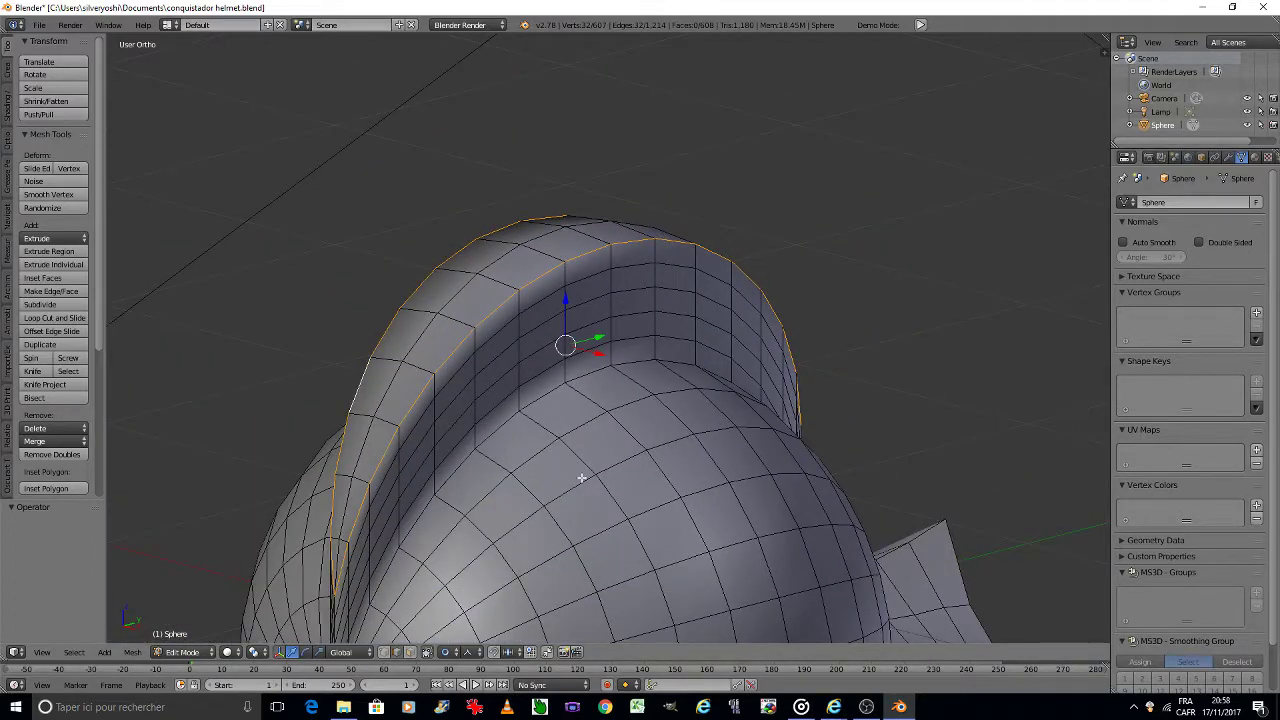
key(s)
key(x)
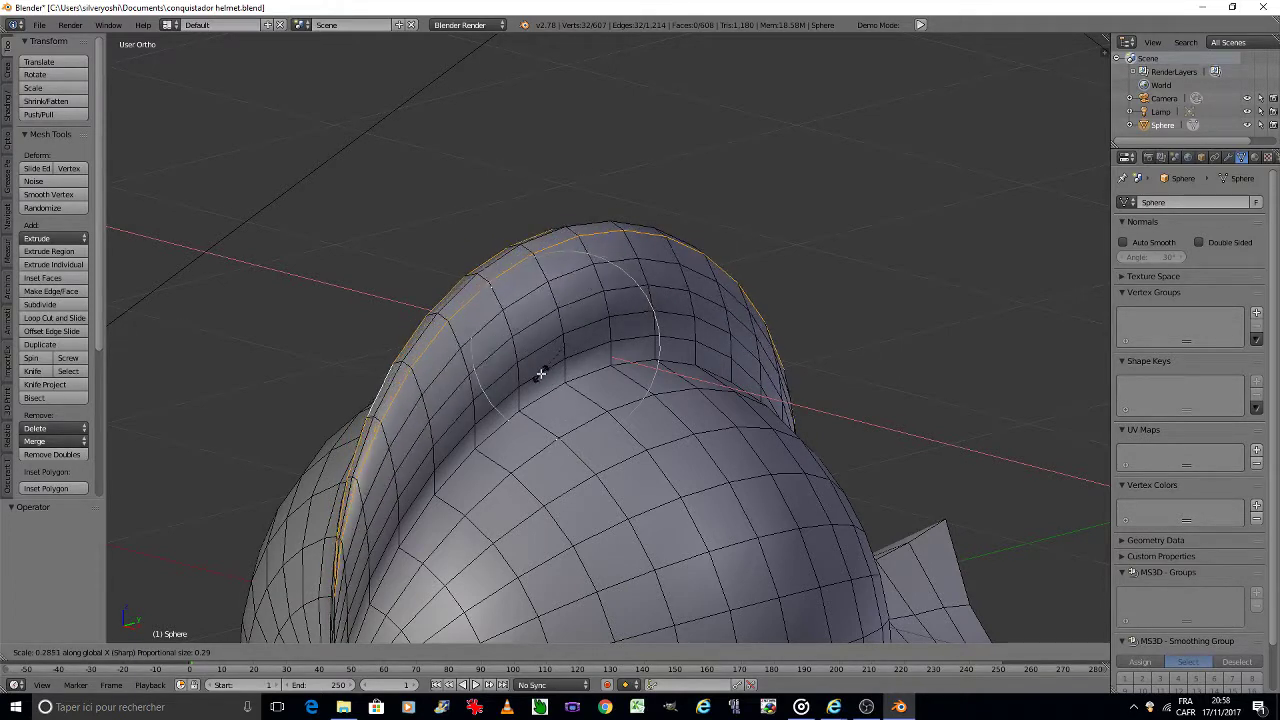
Step: Try narrowing the top loop and flattening a fin edge path to 0 on X, undoing both
click(531, 387)
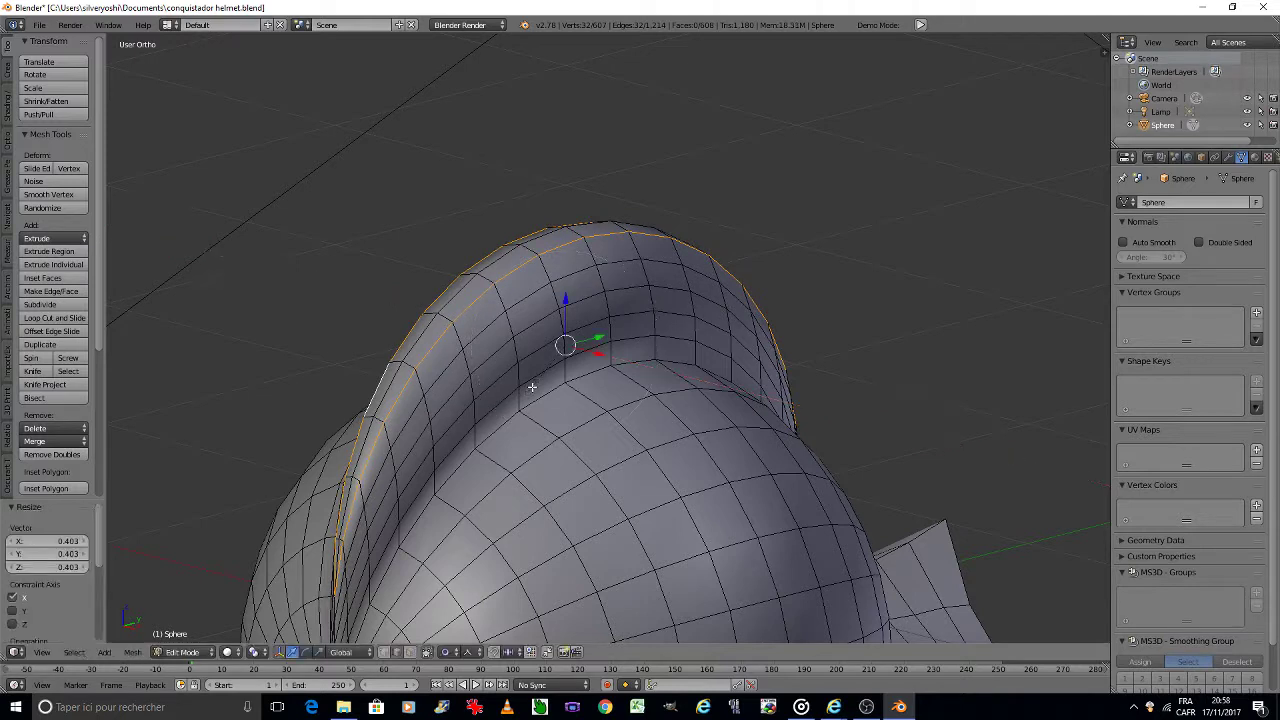
key(ctrl+z)
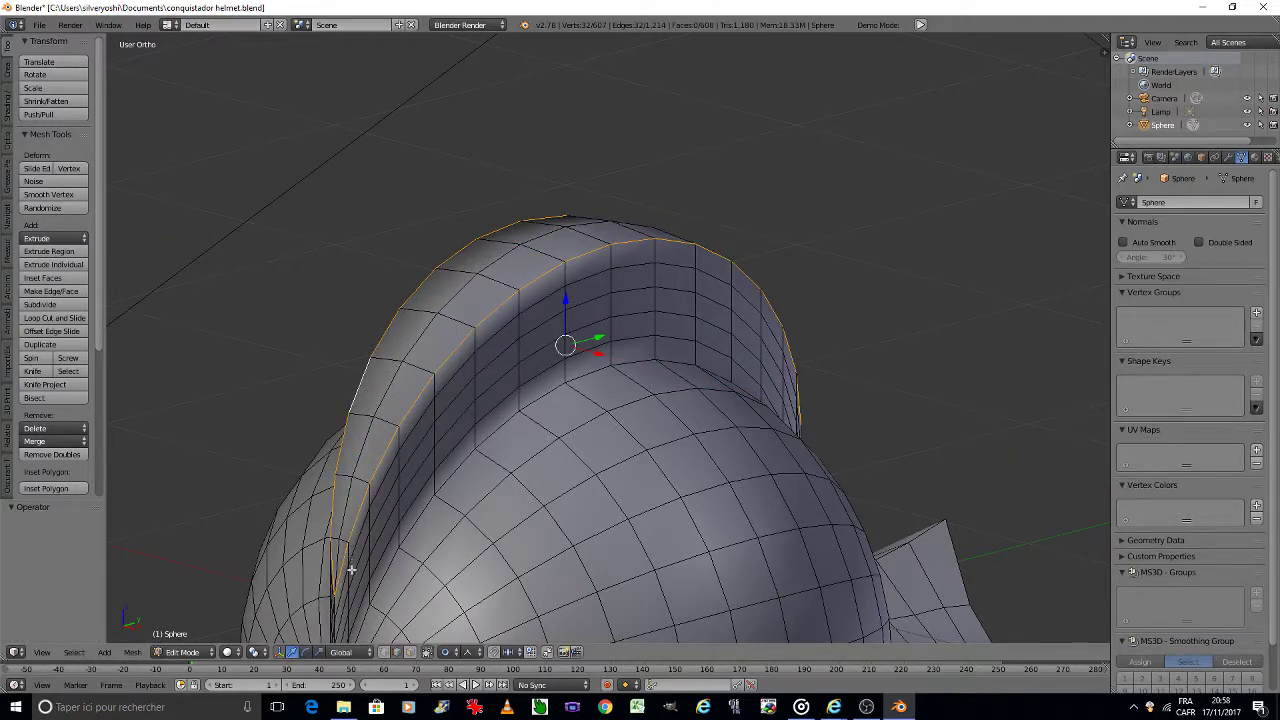
shift+right_click(341, 541)
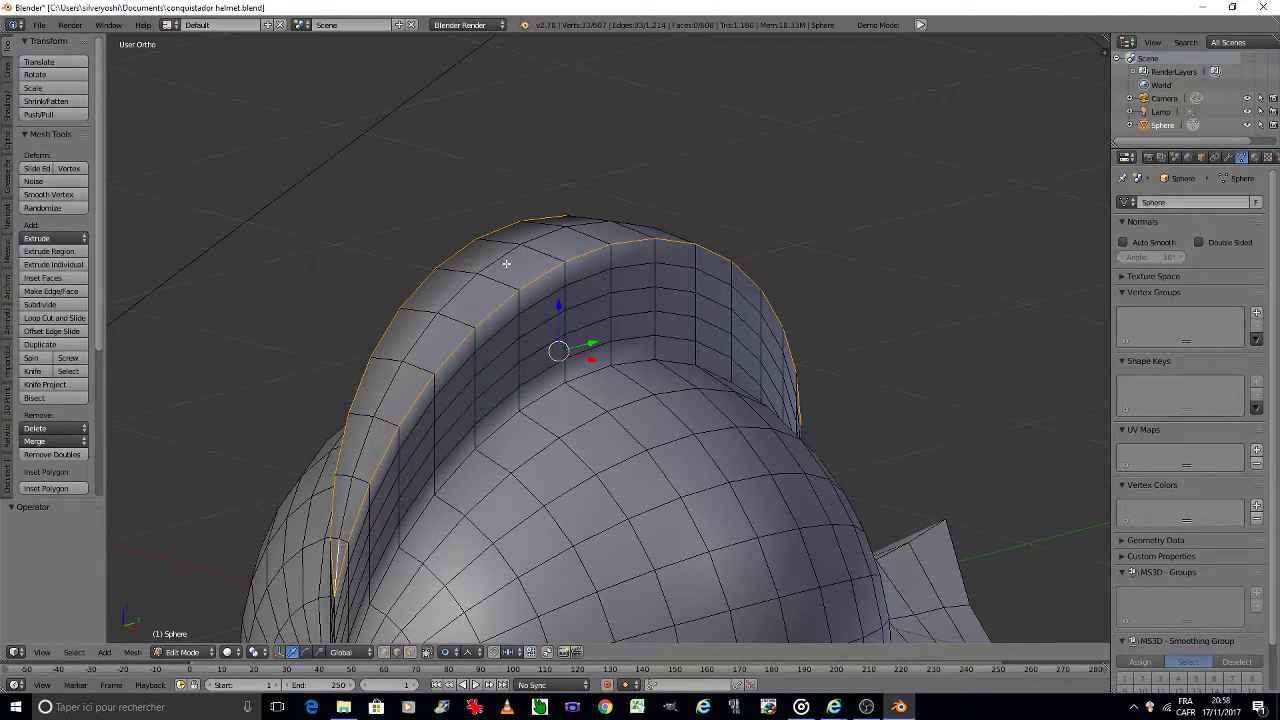
ctrl+right_click(506, 263)
key(KP_4)
key(KP_4)
key(KP_4)
key(KP_4)
key(KP_4)
key(KP_4)
key(KP_4)
key(KP_4)
key(KP_4)
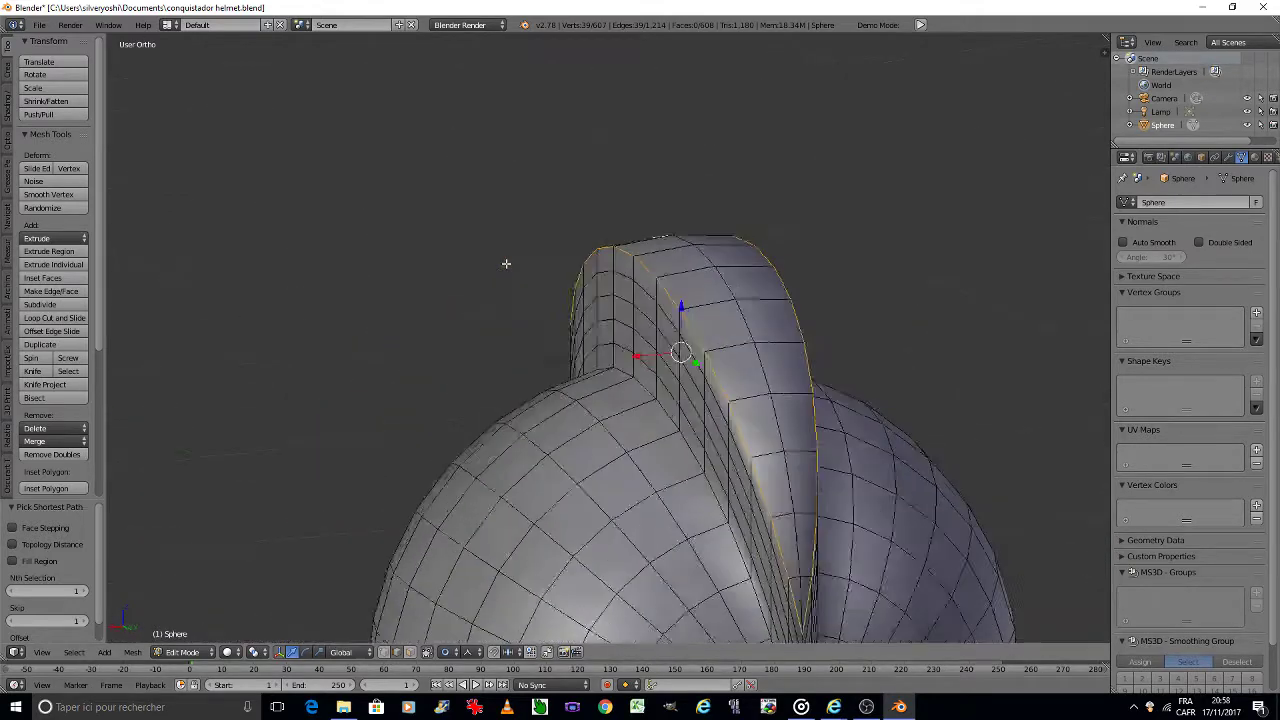
key(KP_4)
ctrl+right_click(776, 589)
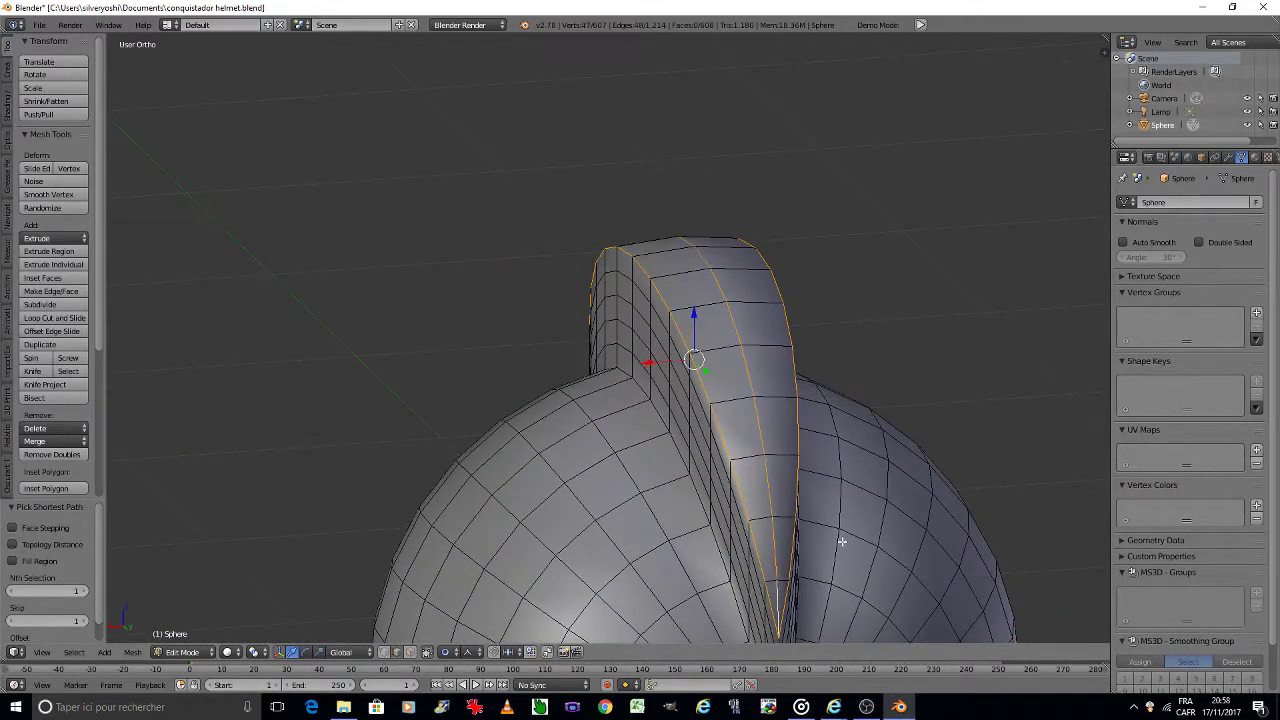
key(s)
key(x)
key(0)
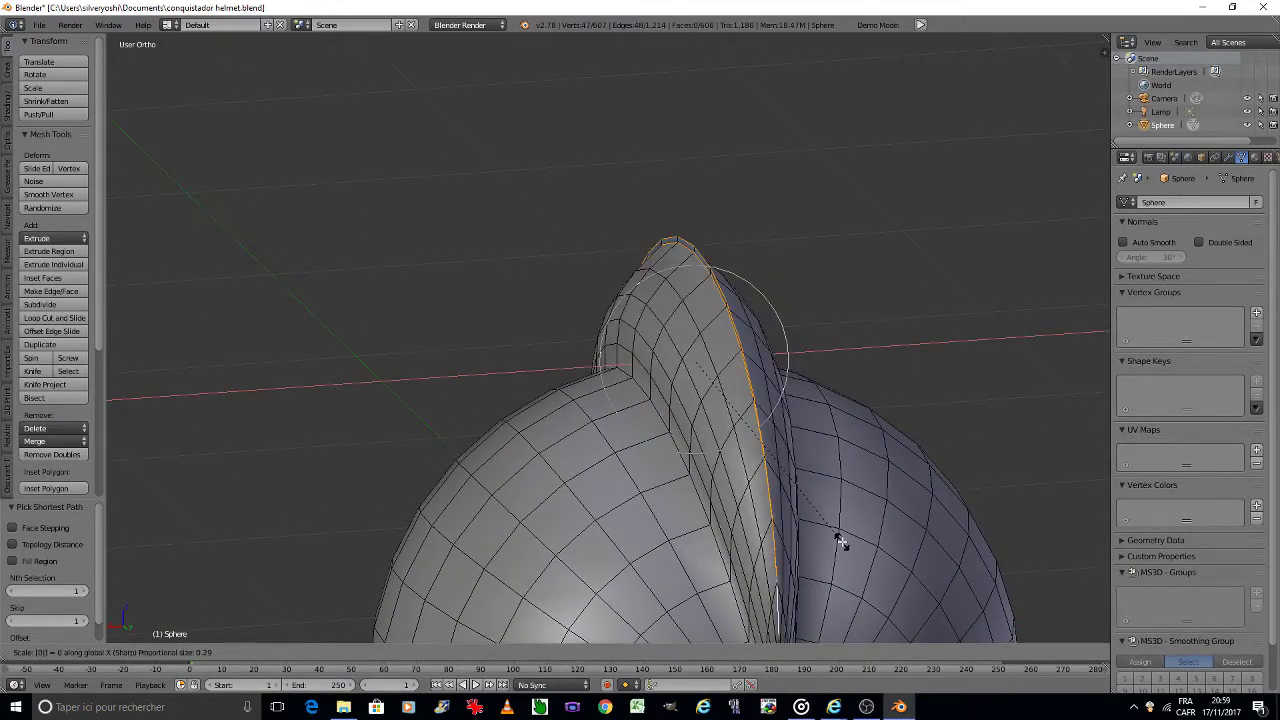
click(840, 541)
key(ctrl+z)
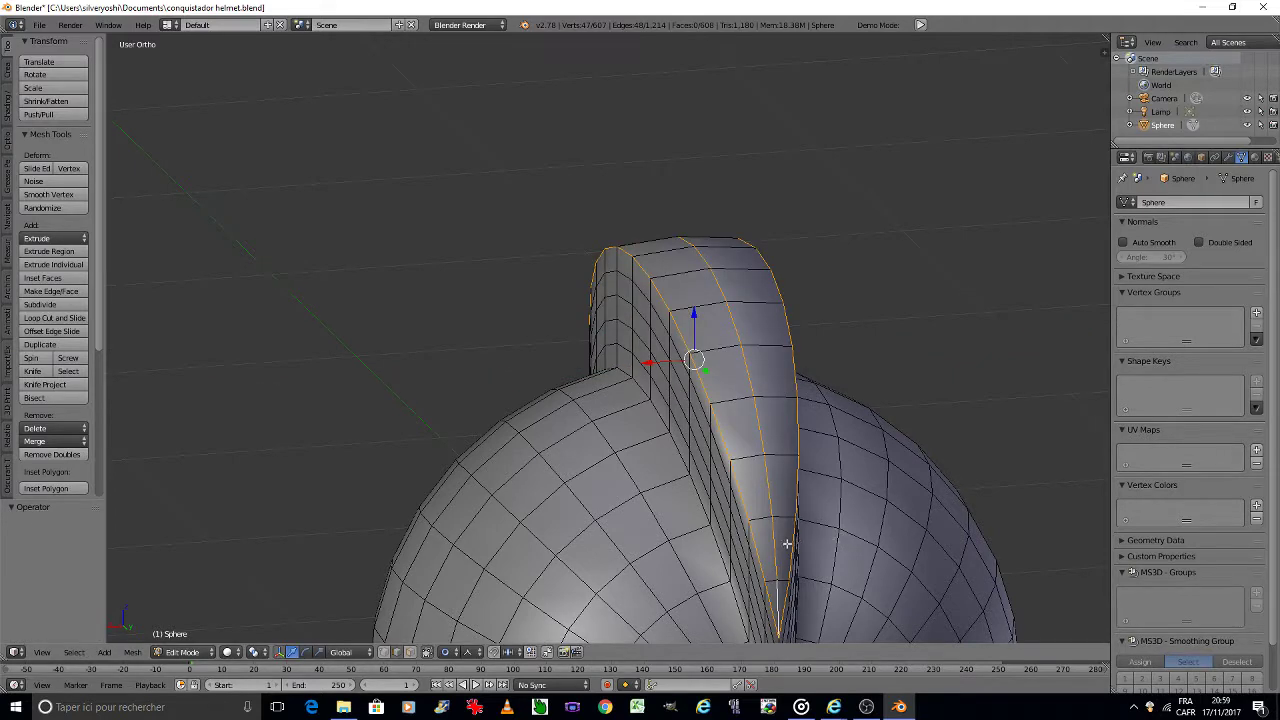
Step: Select the fin's faces from its bottom tip up to its top
shift+right_click(770, 578)
shift+right_click(770, 517)
shift+right_click(760, 430)
shift+right_click(735, 350)
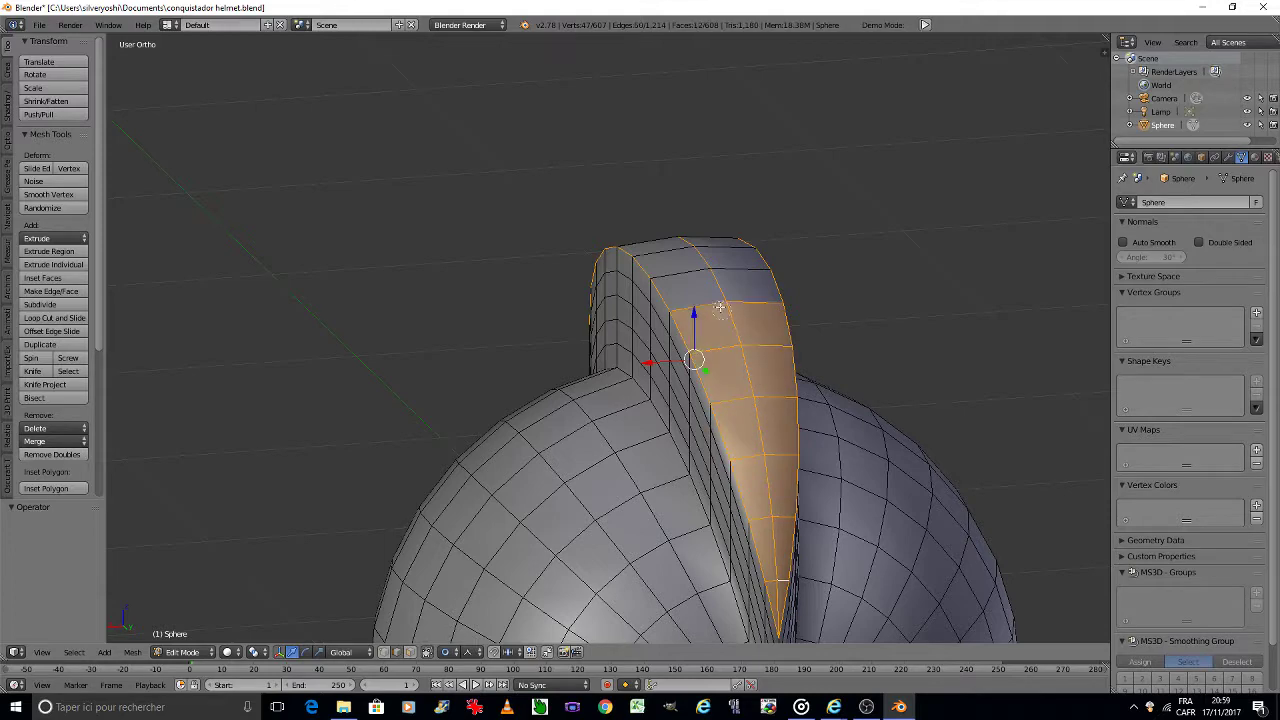
shift+right_click(695, 252)
shift+right_click(681, 237)
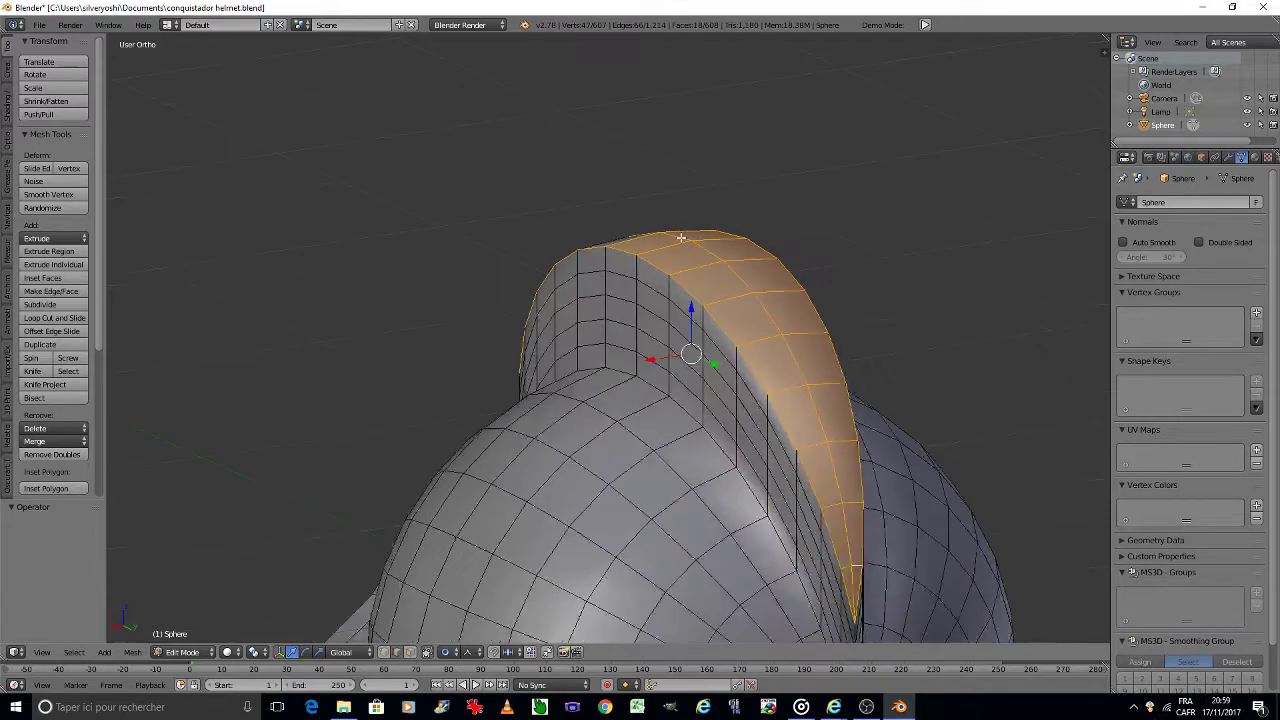
middle_drag(681, 237, 424, 285)
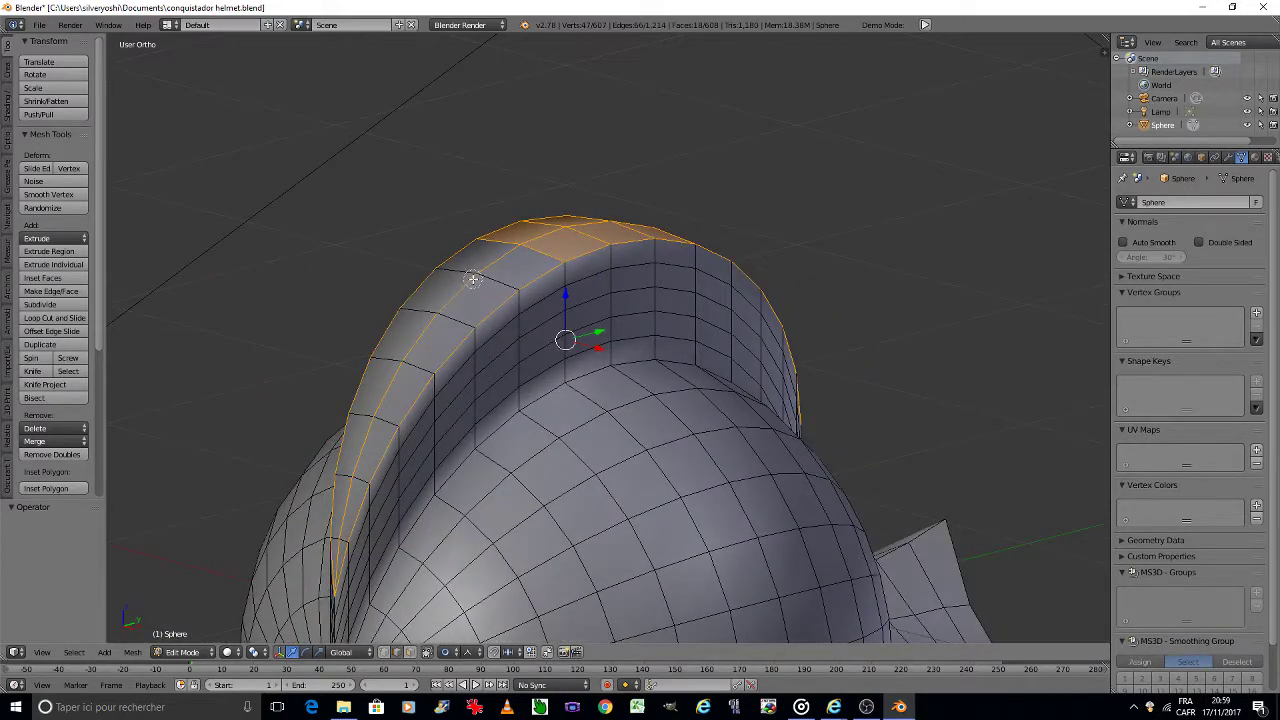
Step: Add the faces along the fin's upper-left and lower-left edge to the selection
shift+right_click(498, 264)
shift+right_click(462, 300)
shift+right_click(414, 356)
shift+right_click(417, 317)
shift+right_click(394, 392)
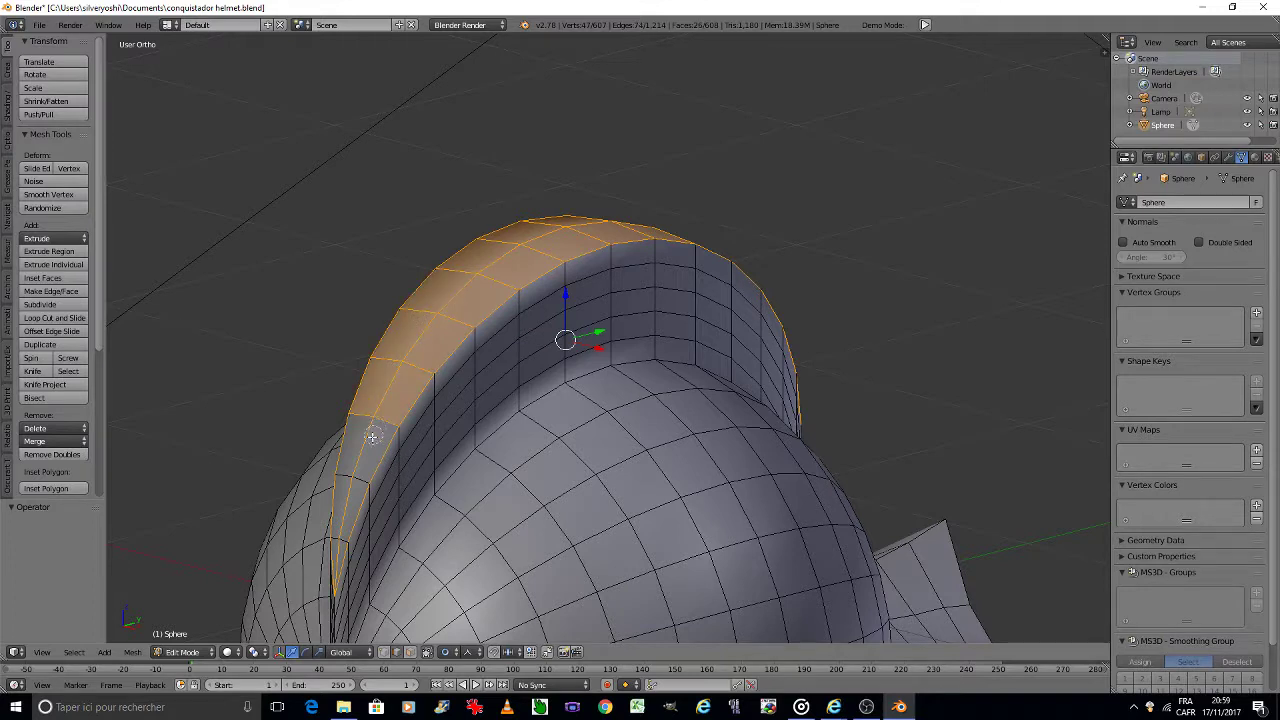
shift+right_click(355, 482)
ctrl+right_click(345, 530)
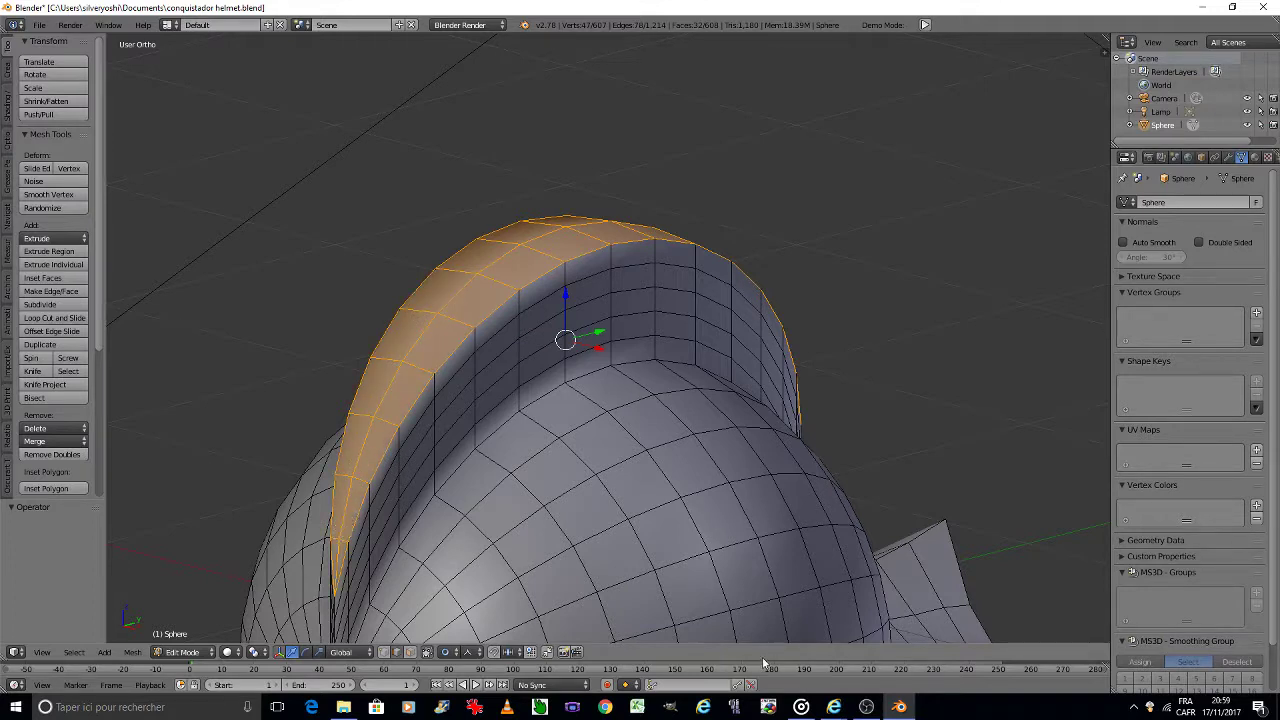
click(866, 707)
click(866, 707)
Step: Scale the selected crest faces to 0 along X, flattening them into a sharp ridge
key(s)
key(x)
key(0)
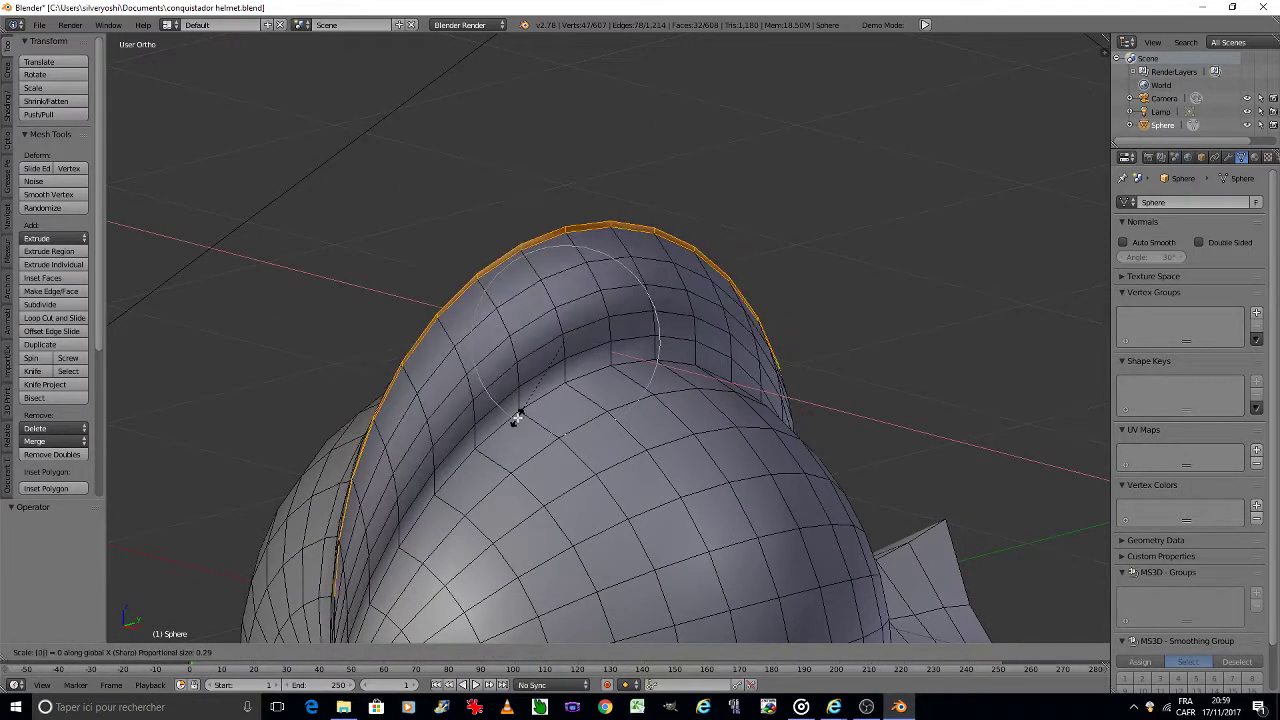
scroll(516, 418, up, 2)
scroll(500, 410, up, 2)
scroll(500, 410, up, 2)
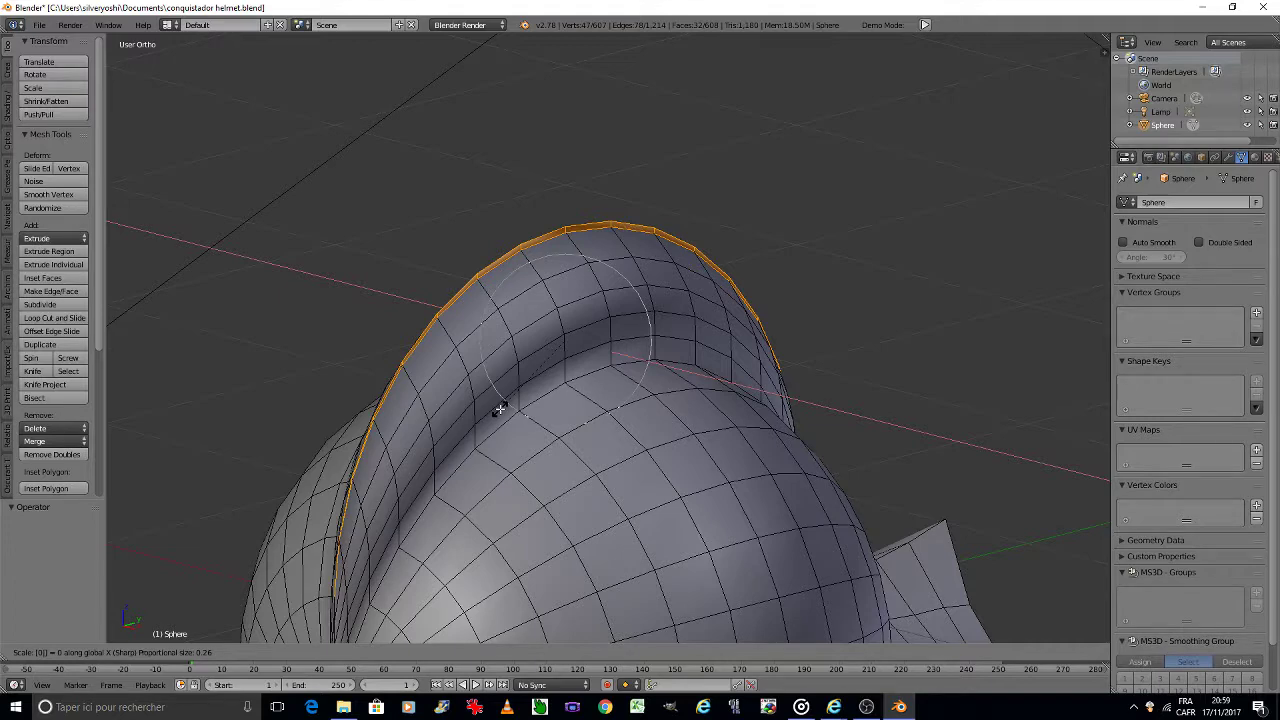
key(Return)
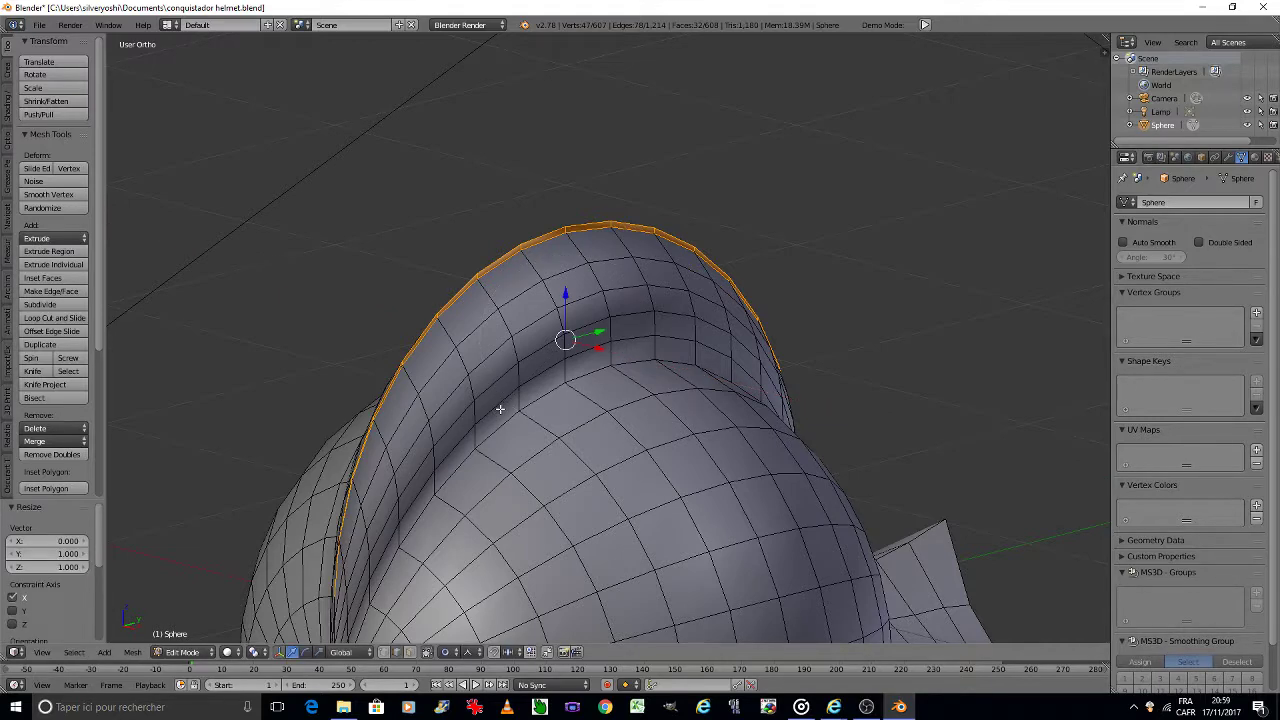
Step: Turn off proportional editing and try raising the top loop along Z, then undo it
middle_drag(511, 461, 553, 315)
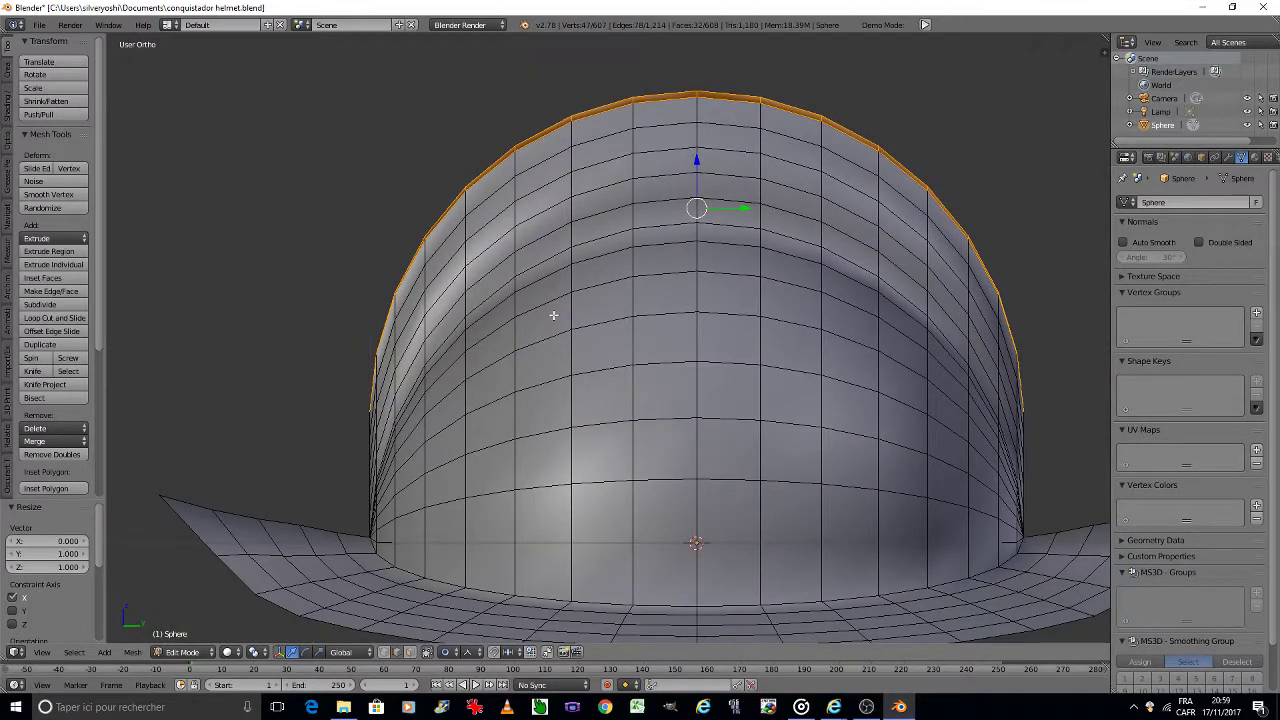
click(467, 651)
click(470, 622)
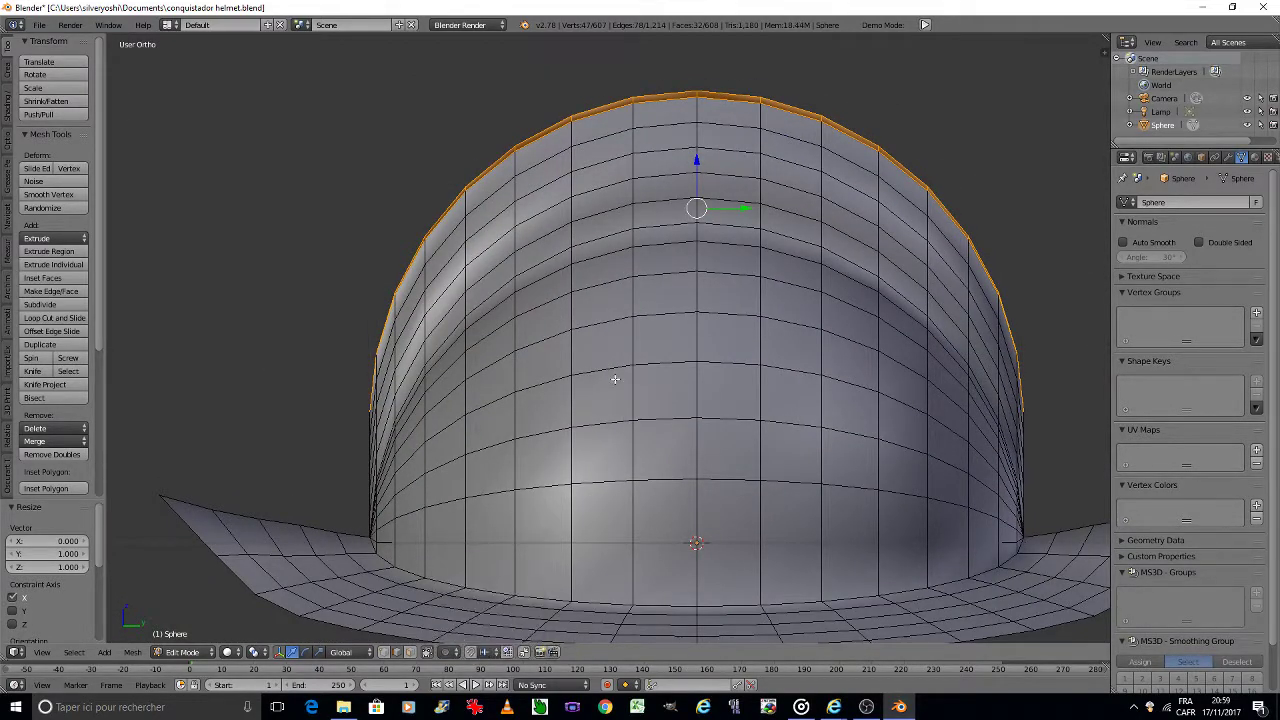
key(g)
key(z)
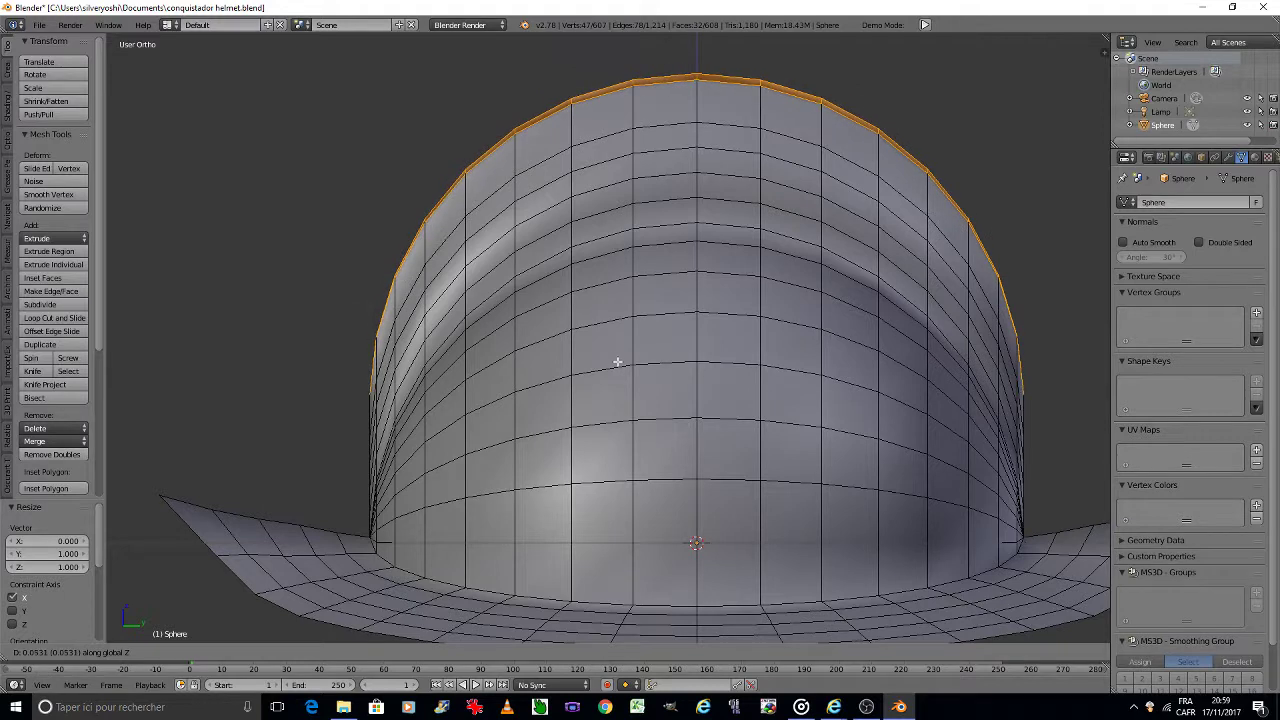
click(617, 362)
key(ctrl+z)
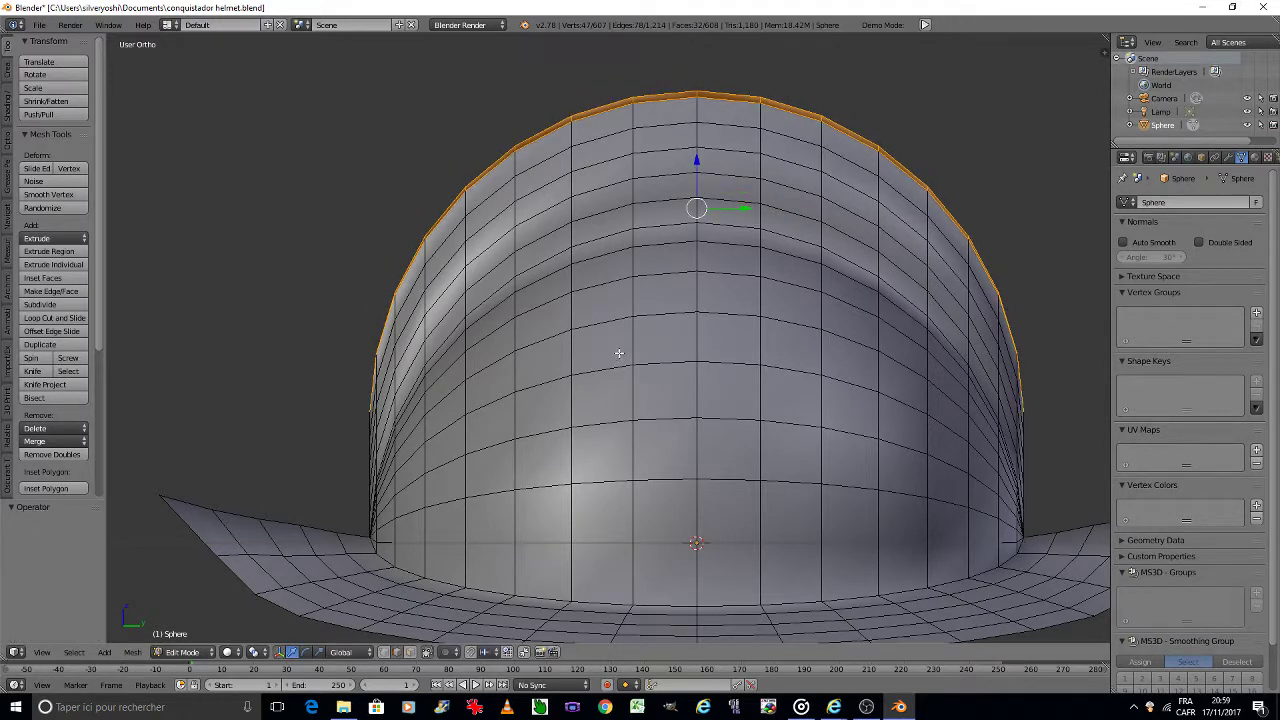
Step: Start a Z scale on the top loop, cancel it, and zoom in on the crest
key(s)
key(z)
text(0)
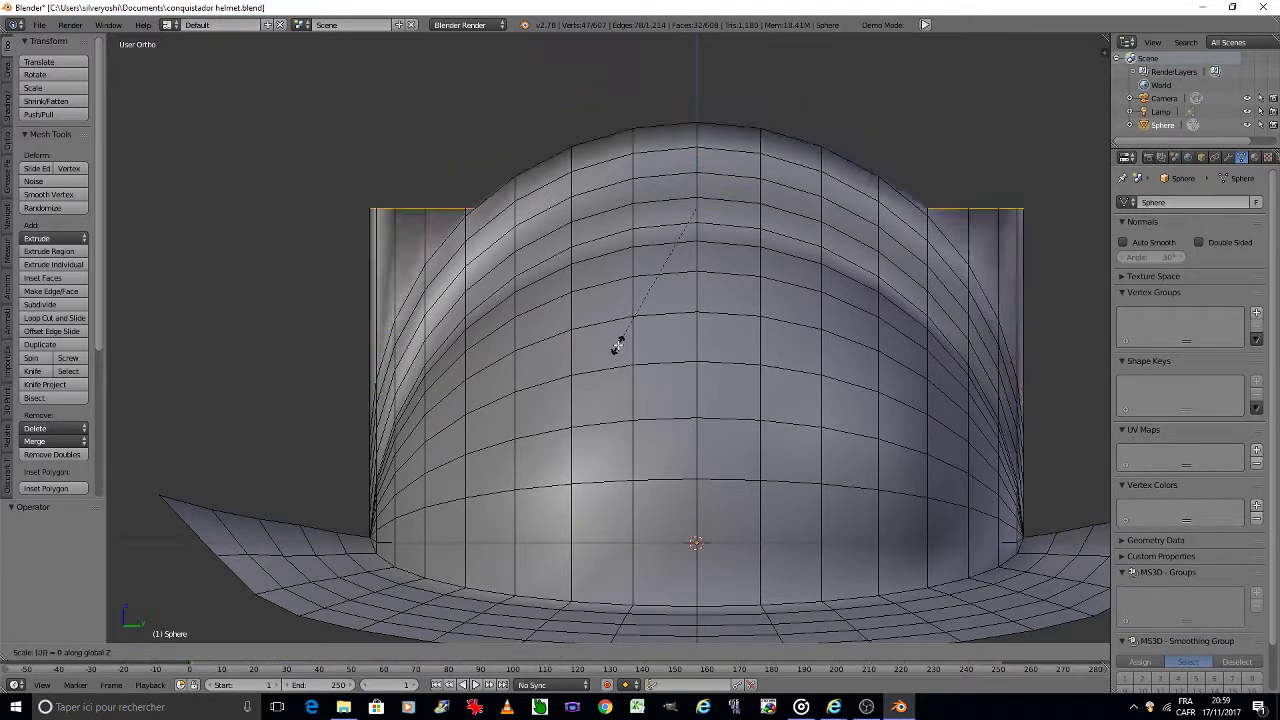
key(Escape)
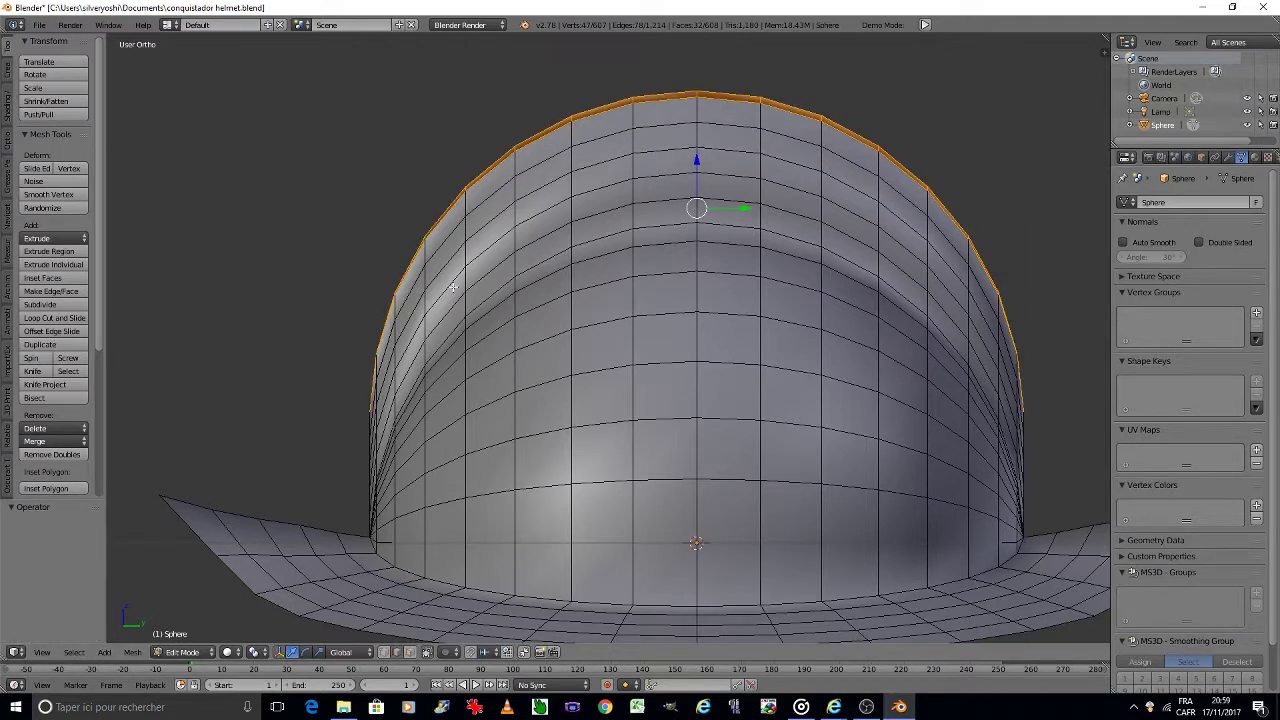
scroll(573, 114, up, 2)
scroll(590, 120, up, 2)
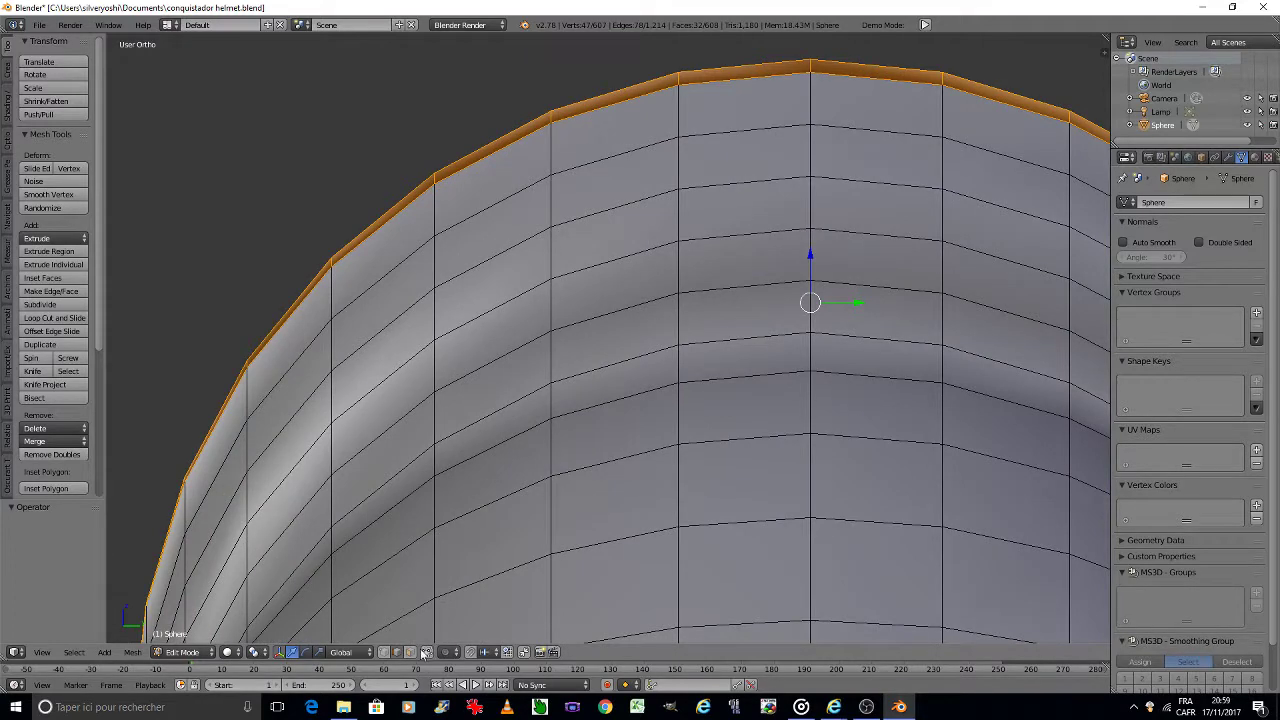
Step: Switch to vertex select and collapse the first two doubled vertices on the crest ridge
click(384, 652)
key(a)
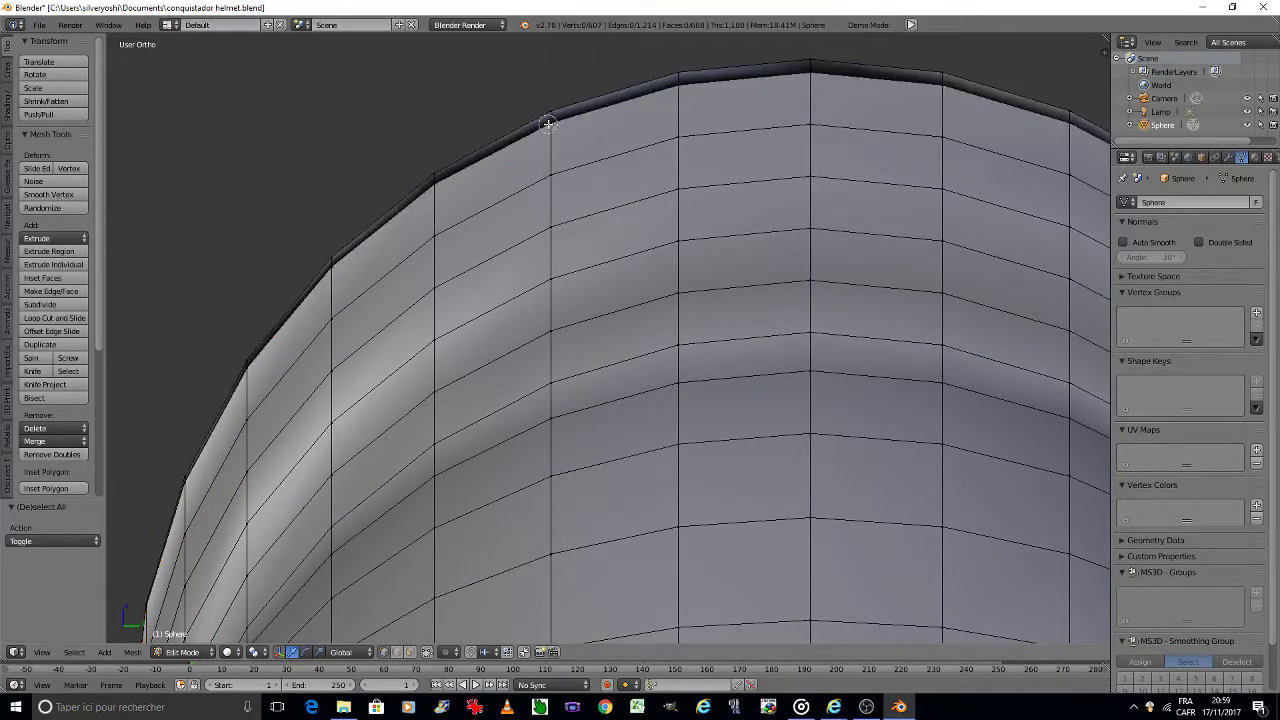
right_click(550, 118)
key(w)
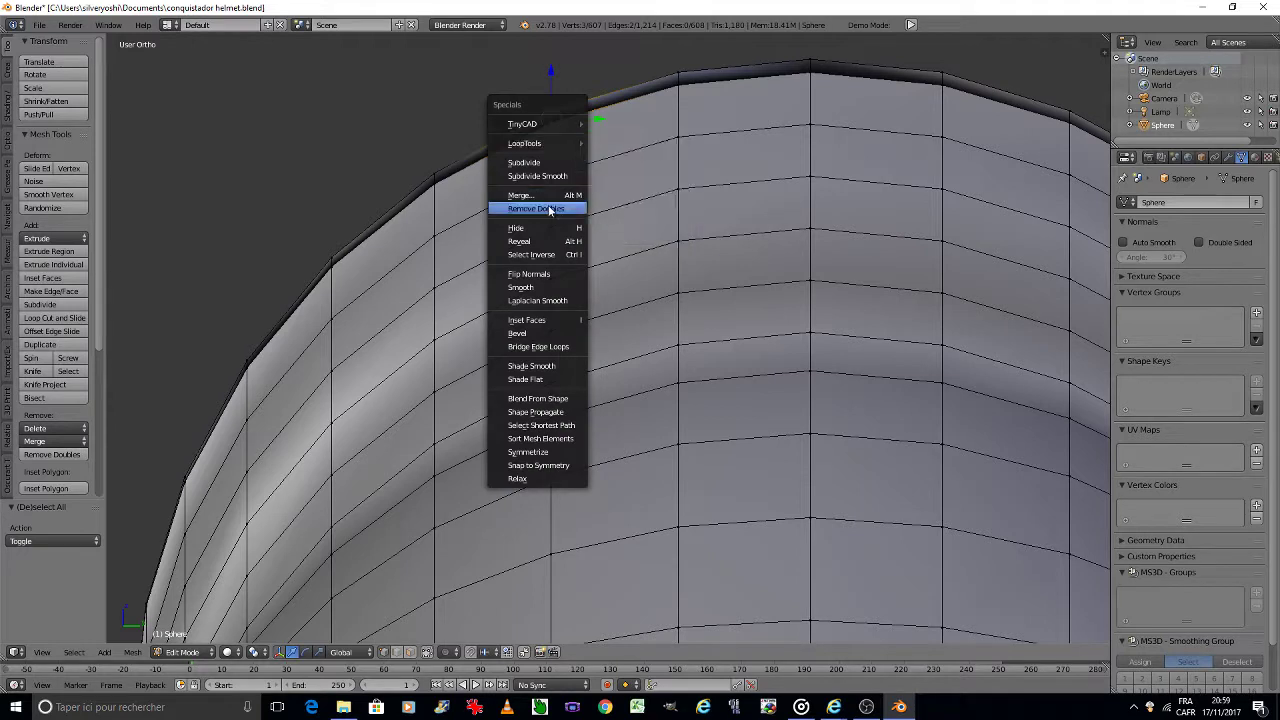
click(528, 207)
click(531, 222)
key(a)
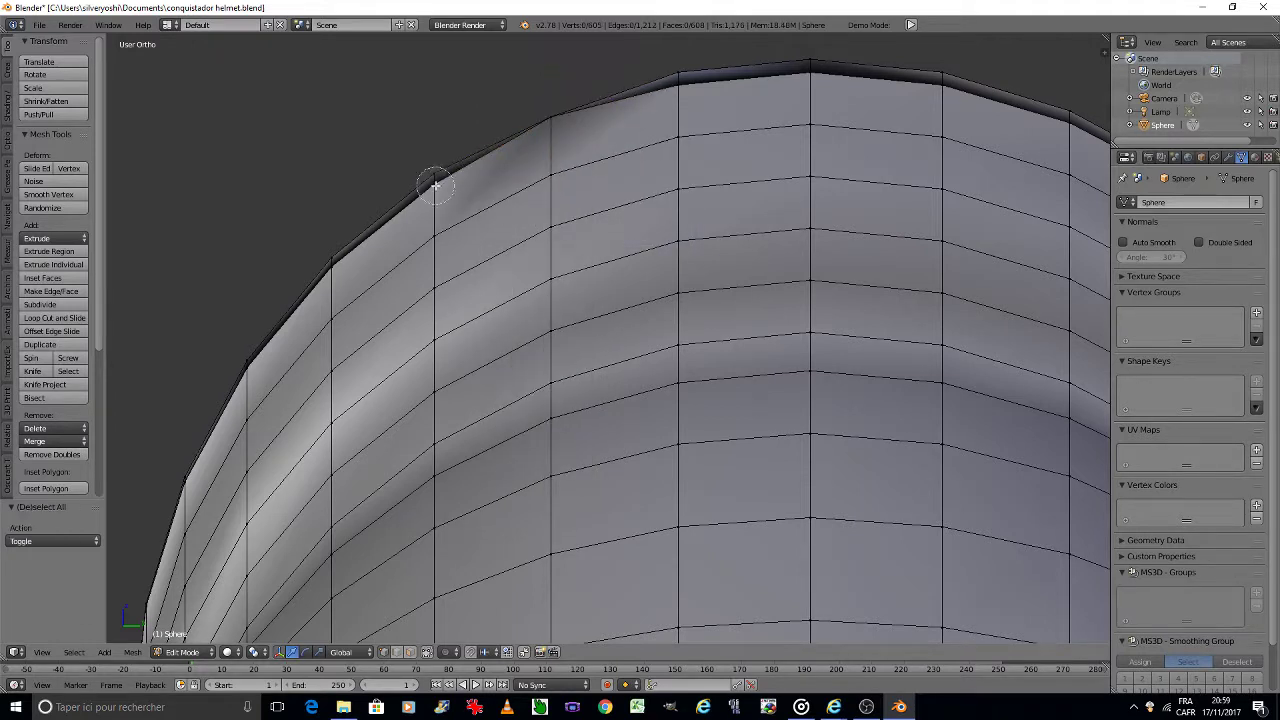
right_click(430, 180)
key(w)
click(435, 188)
click(435, 188)
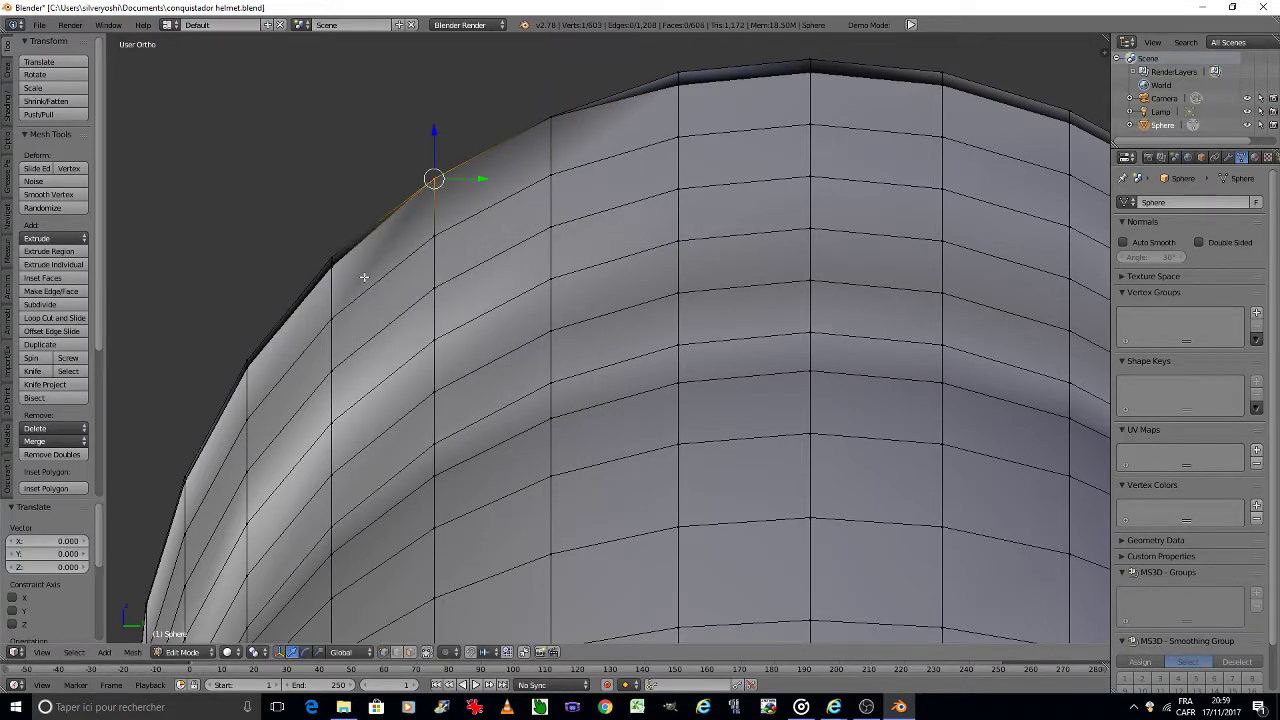
Step: Collapse the next three doubled vertices further down the crest ridge
key(a)
right_click(317, 263)
key(w)
click(316, 264)
click(316, 264)
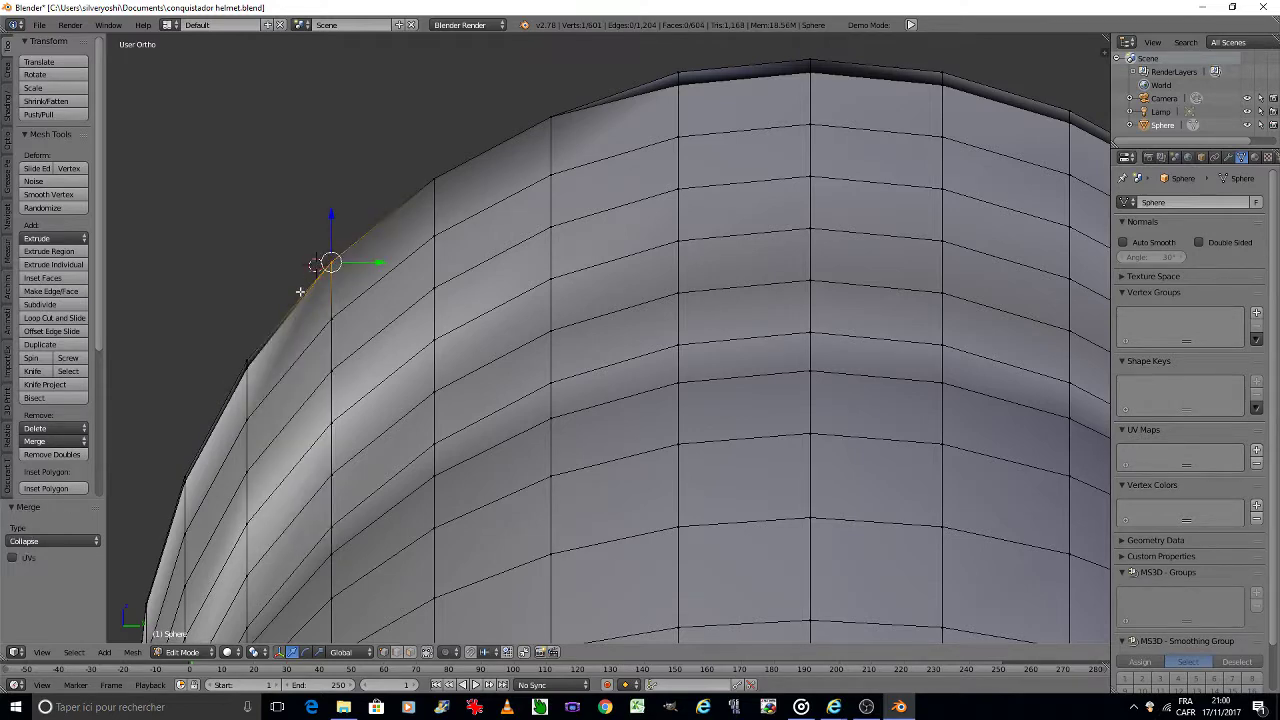
key(a)
right_click(252, 358)
key(w)
click(256, 356)
click(256, 356)
key(a)
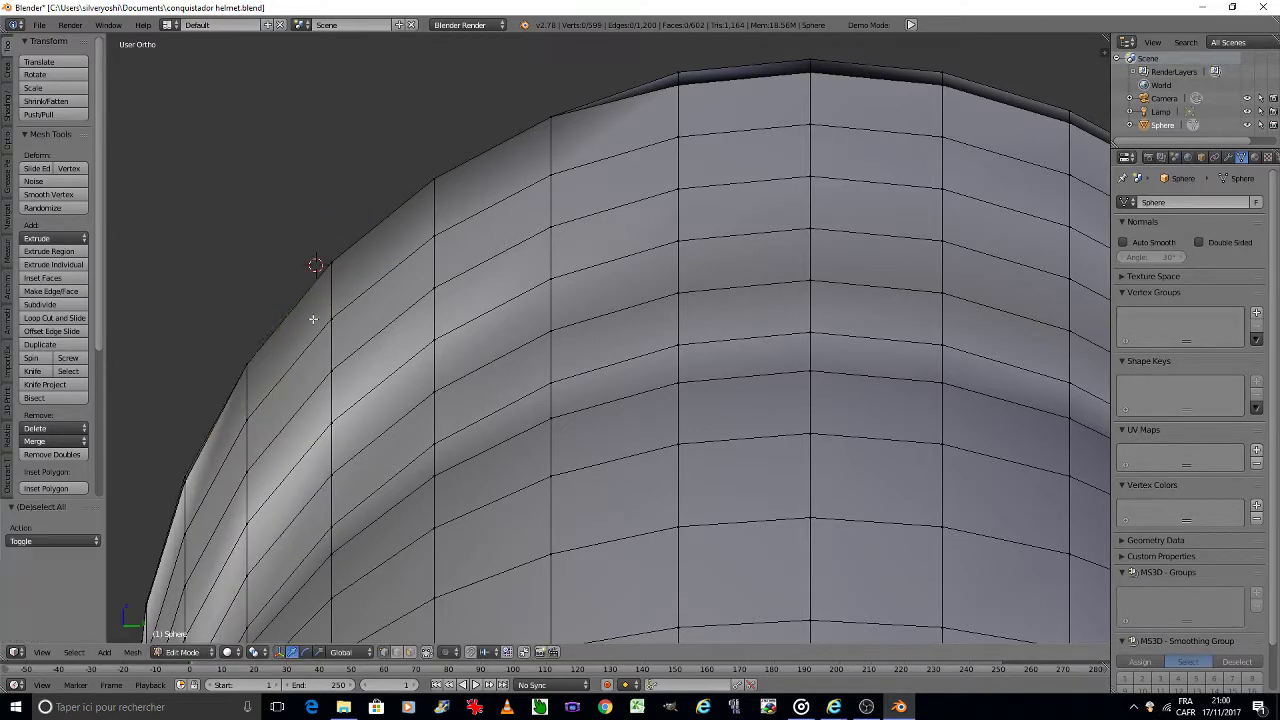
mouse_move(313, 318)
middle_down()
mouse_move(371, 380)
mouse_move(434, 283)
middle_up()
right_click(435, 303)
key(alt+m)
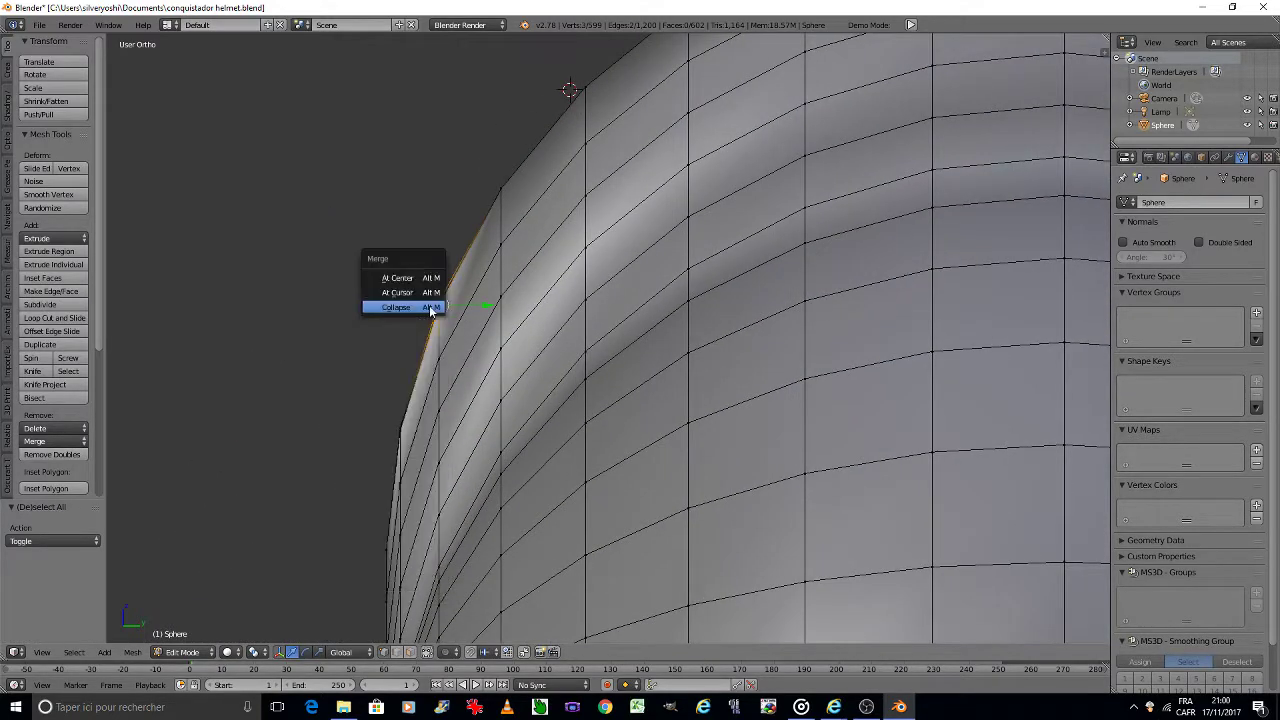
click(431, 307)
key(a)
Step: Merge another ridge vertex, then merge the vertices at the crest top from a front view
right_click(395, 430)
key(w)
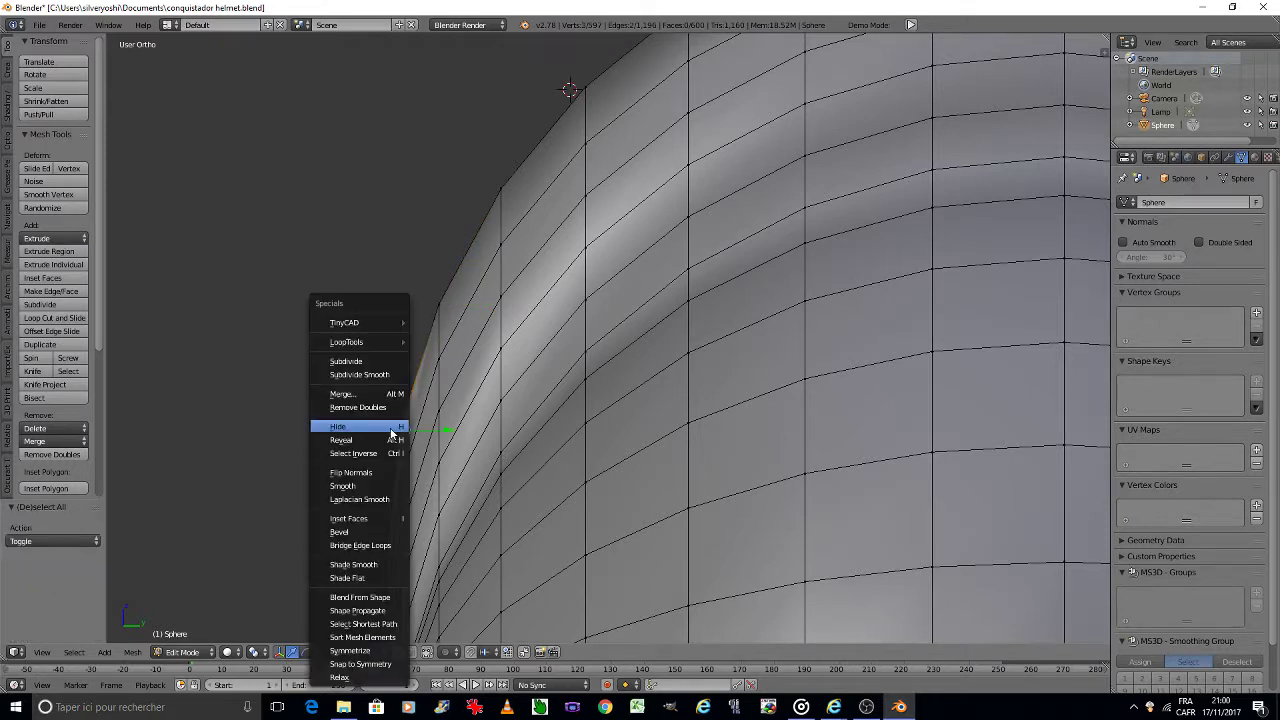
click(393, 428)
right_click(393, 430)
key(w)
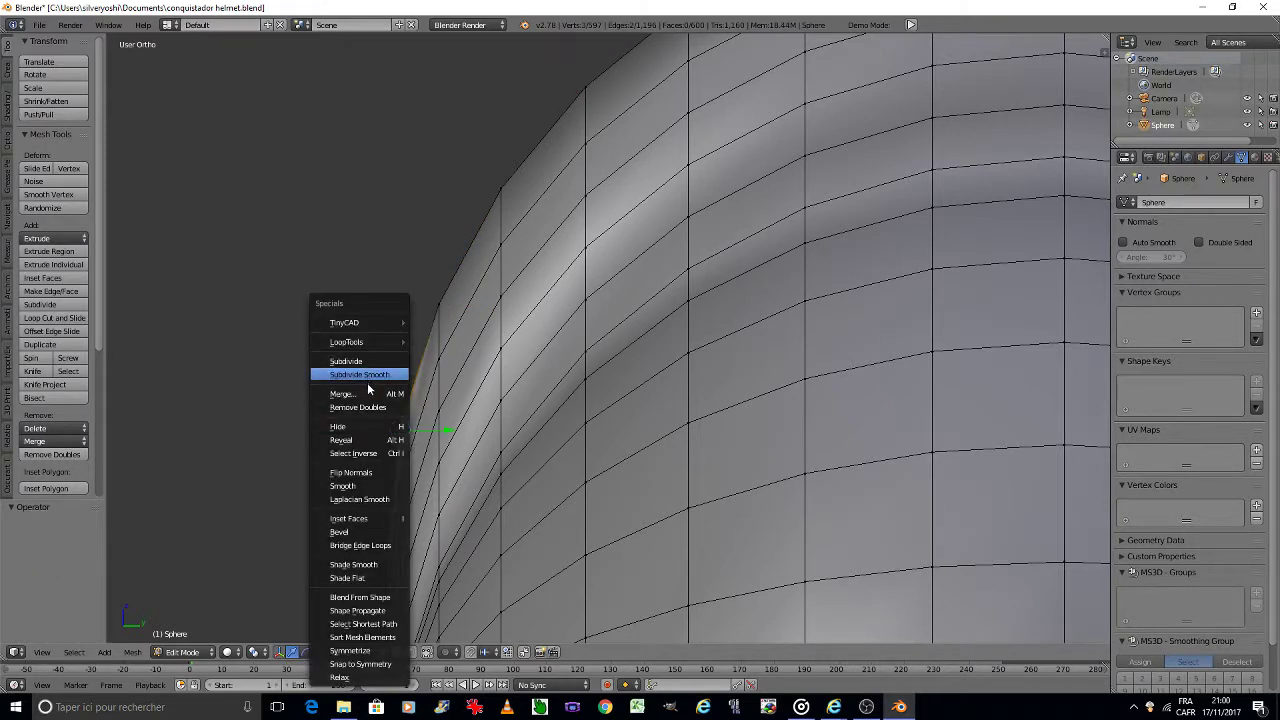
click(367, 392)
click(367, 391)
middle_drag(367, 391, 586, 380)
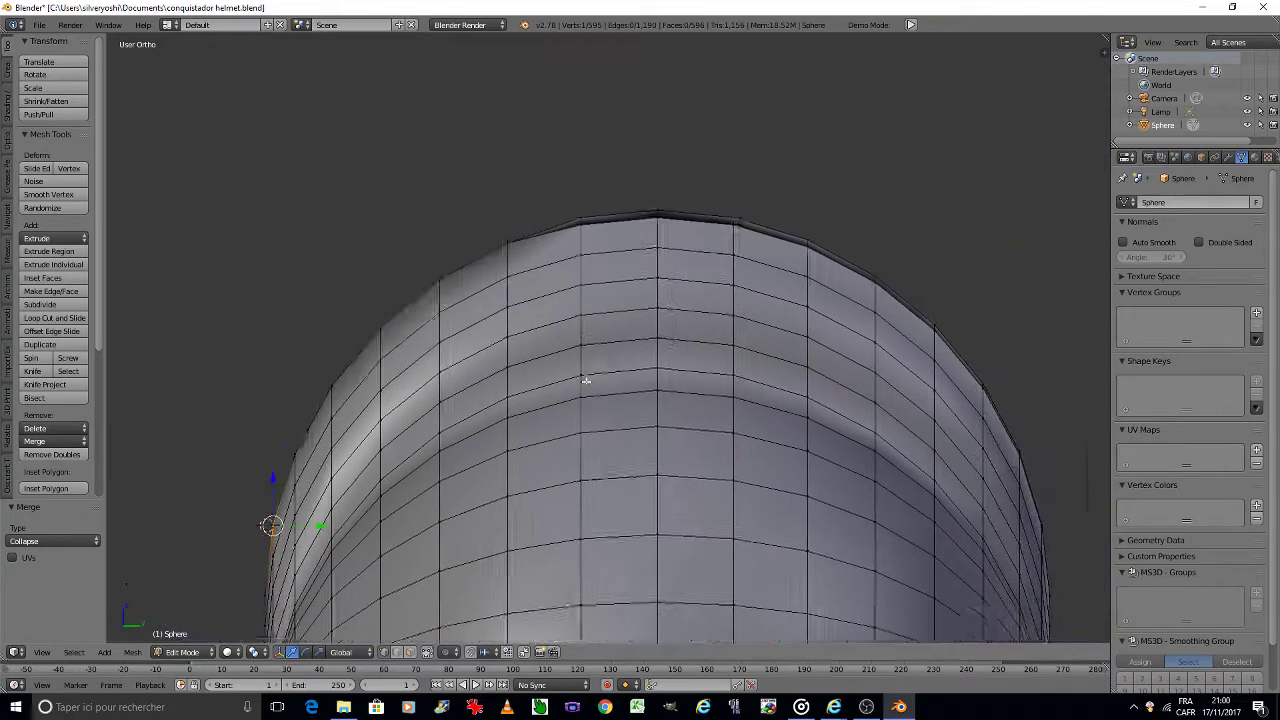
scroll(586, 380, up, 3)
right_click(533, 277)
key(w)
click(534, 277)
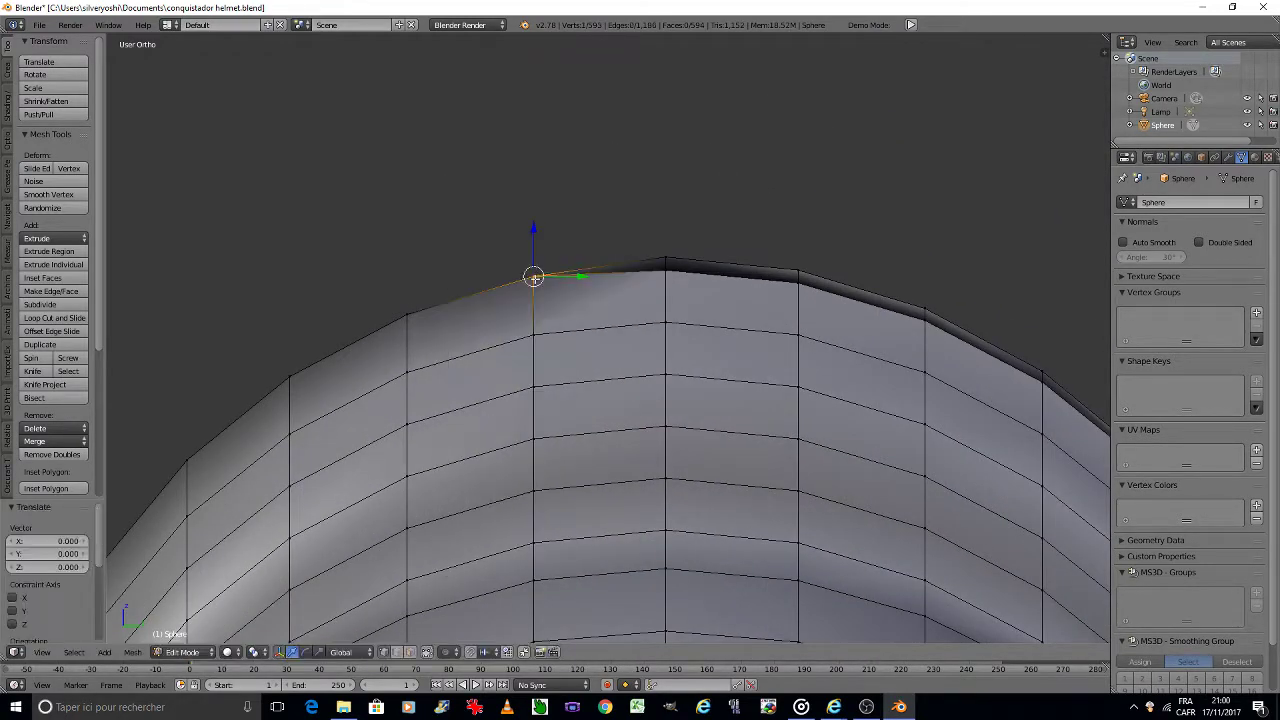
right_click(665, 263)
key(w)
click(623, 271)
key(a)
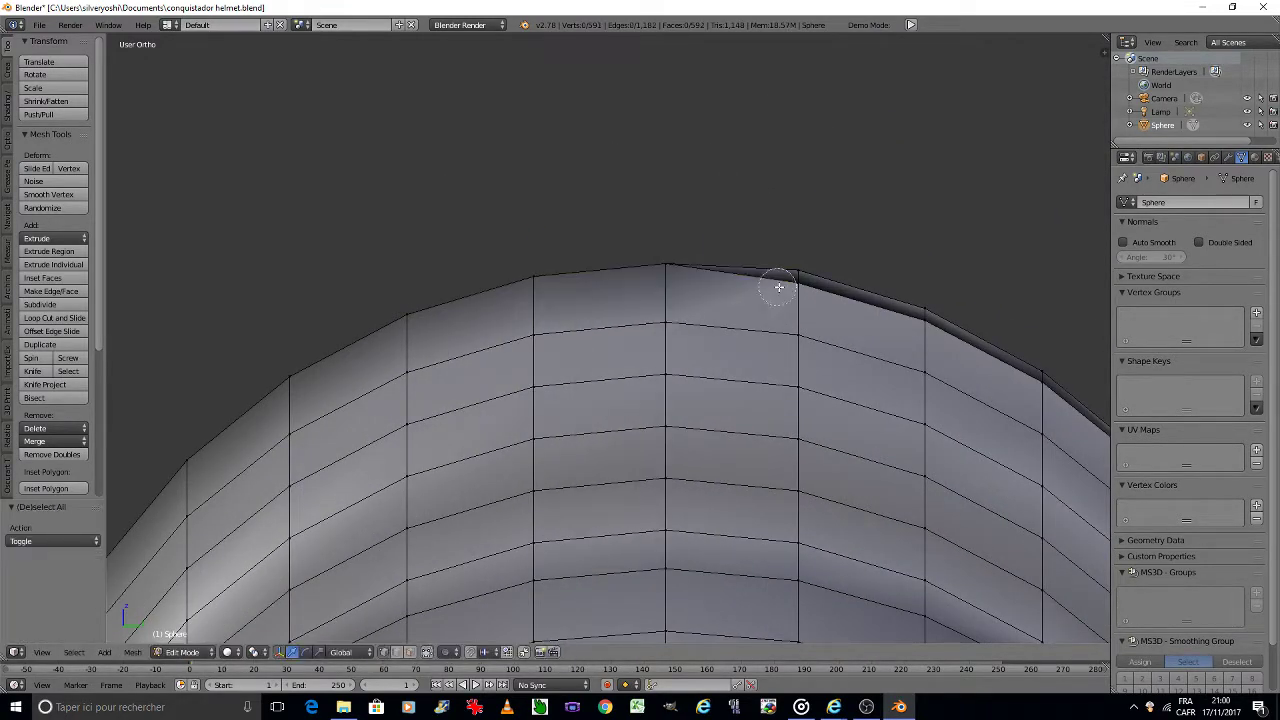
Step: Collapse grouped pairs and triples of ridge vertices farther along the crest
right_click(797, 270)
shift+right_click(1042, 375)
key(alt+m)
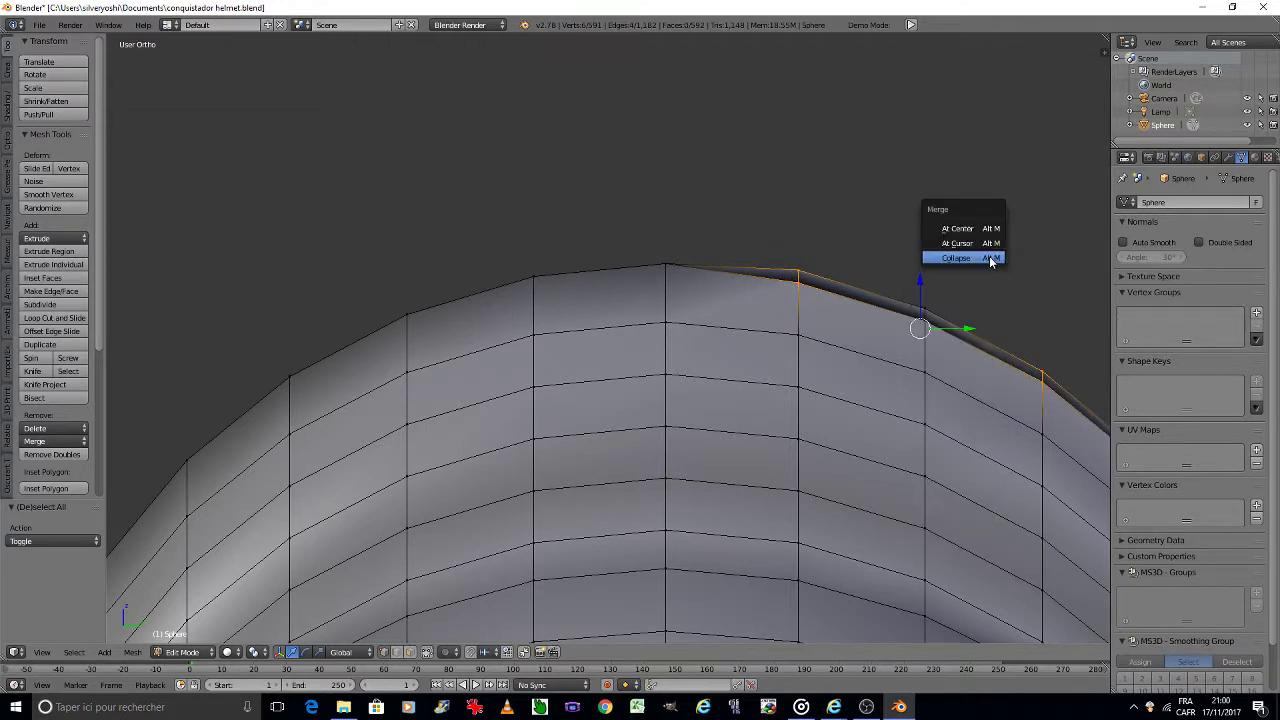
click(990, 258)
key(a)
shift+middle_drag(957, 357, 568, 250)
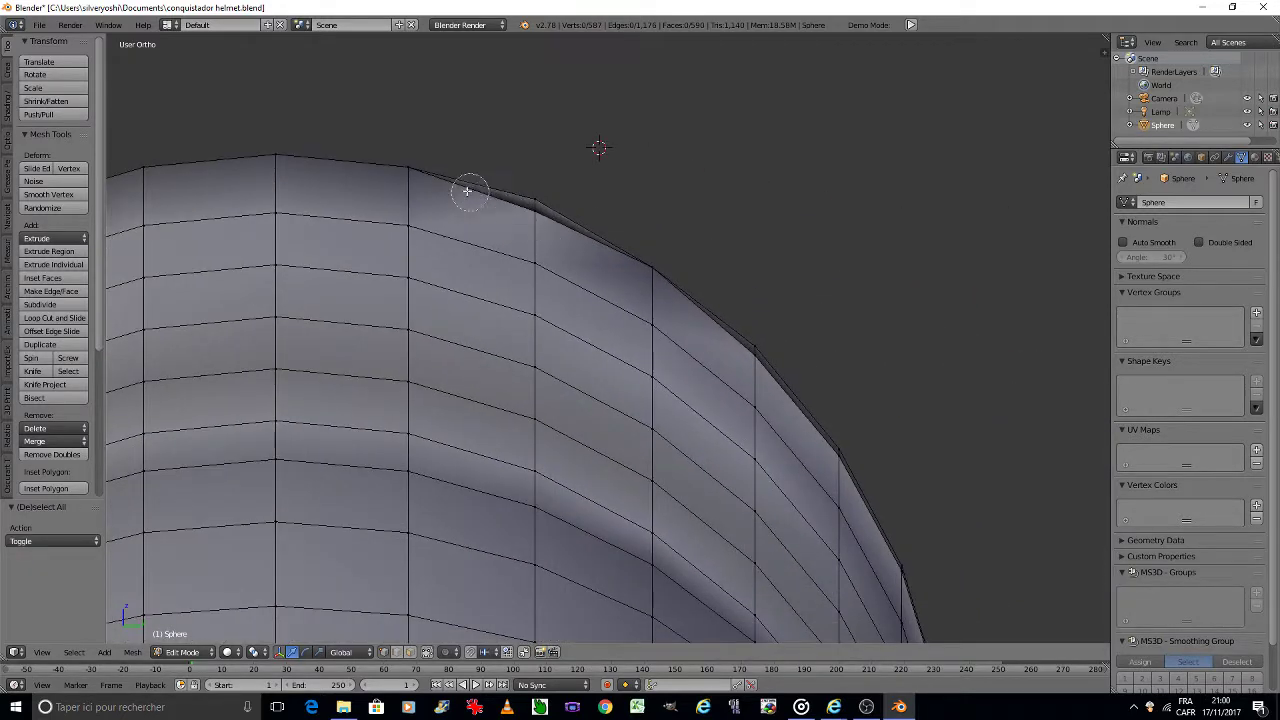
right_click(534, 202)
shift+right_click(754, 352)
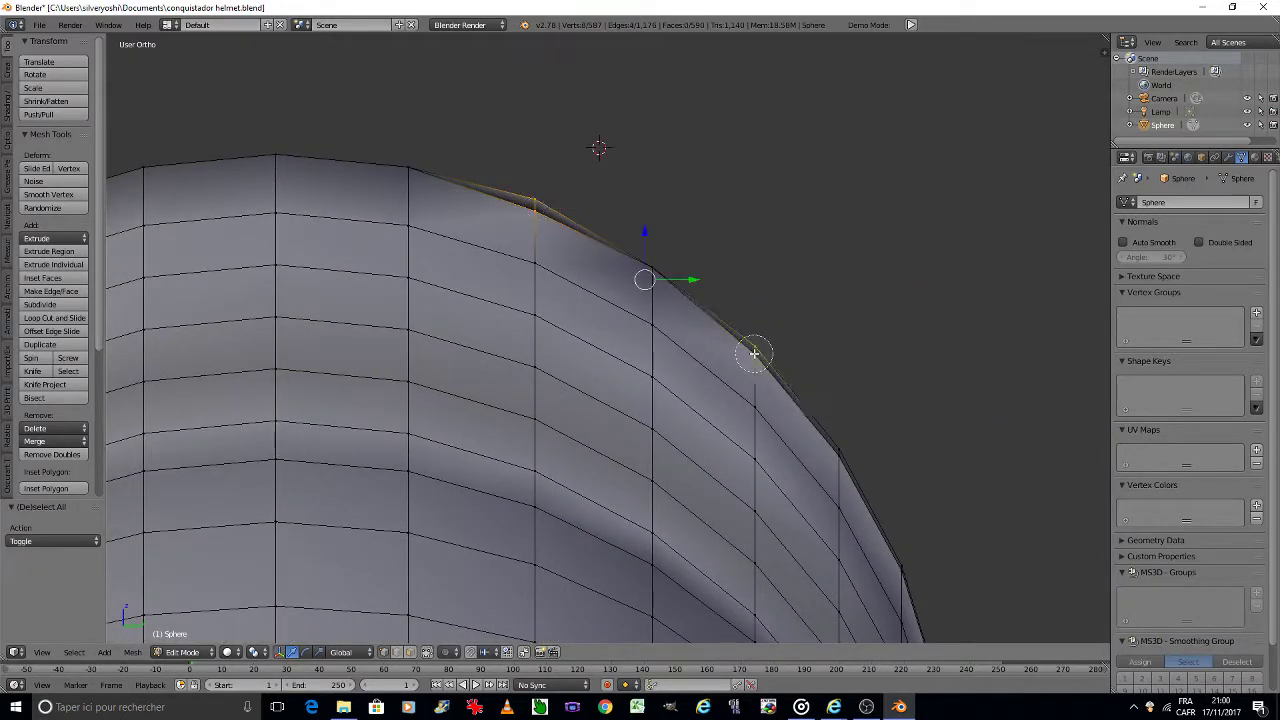
shift+right_click(906, 550)
key(w)
click(943, 333)
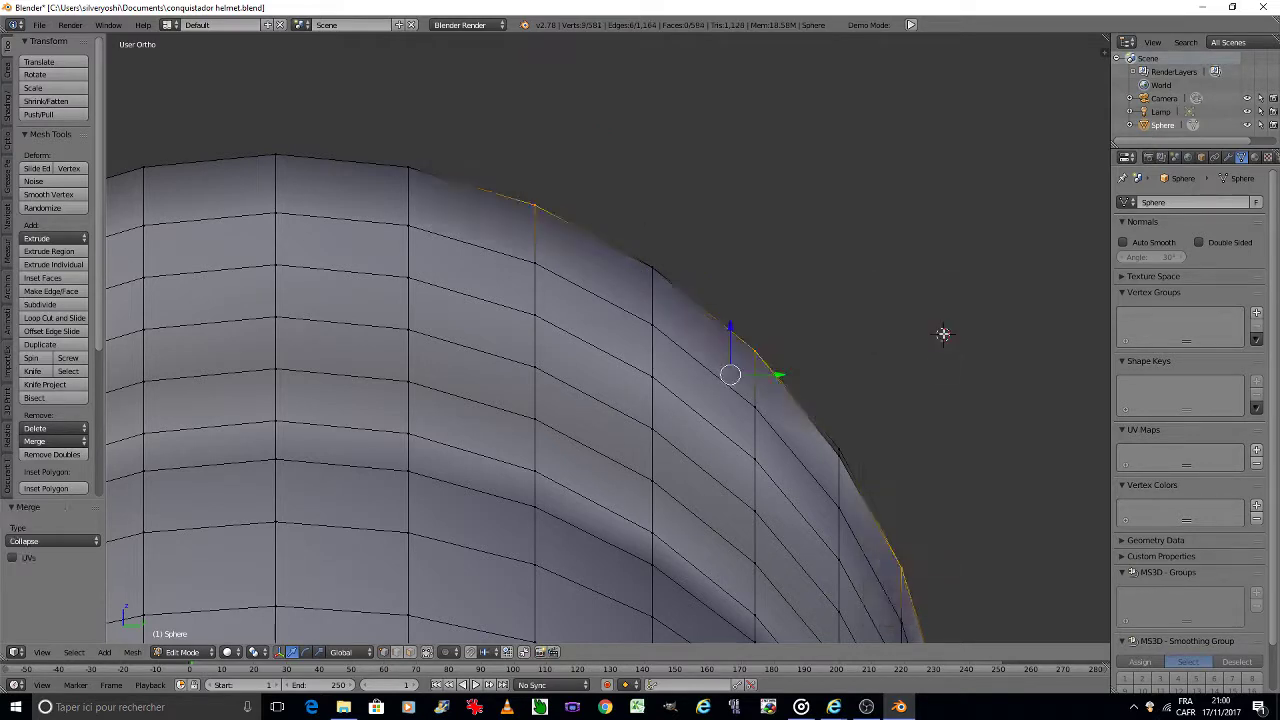
key(a)
right_click(836, 450)
key(w)
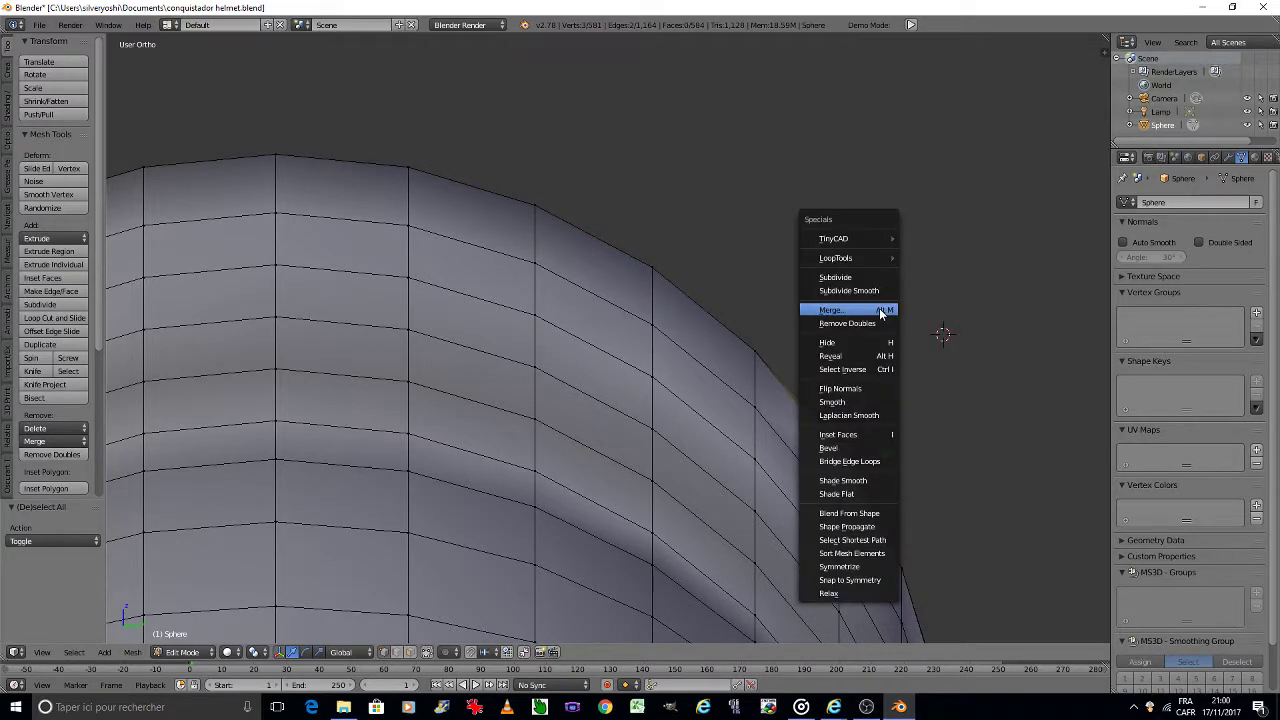
click(881, 313)
Step: Collapse the remaining doubled vertex near the crest's lower end
scroll(877, 391, down, 2)
middle_drag(877, 391, 811, 177)
scroll(875, 472, up, 4)
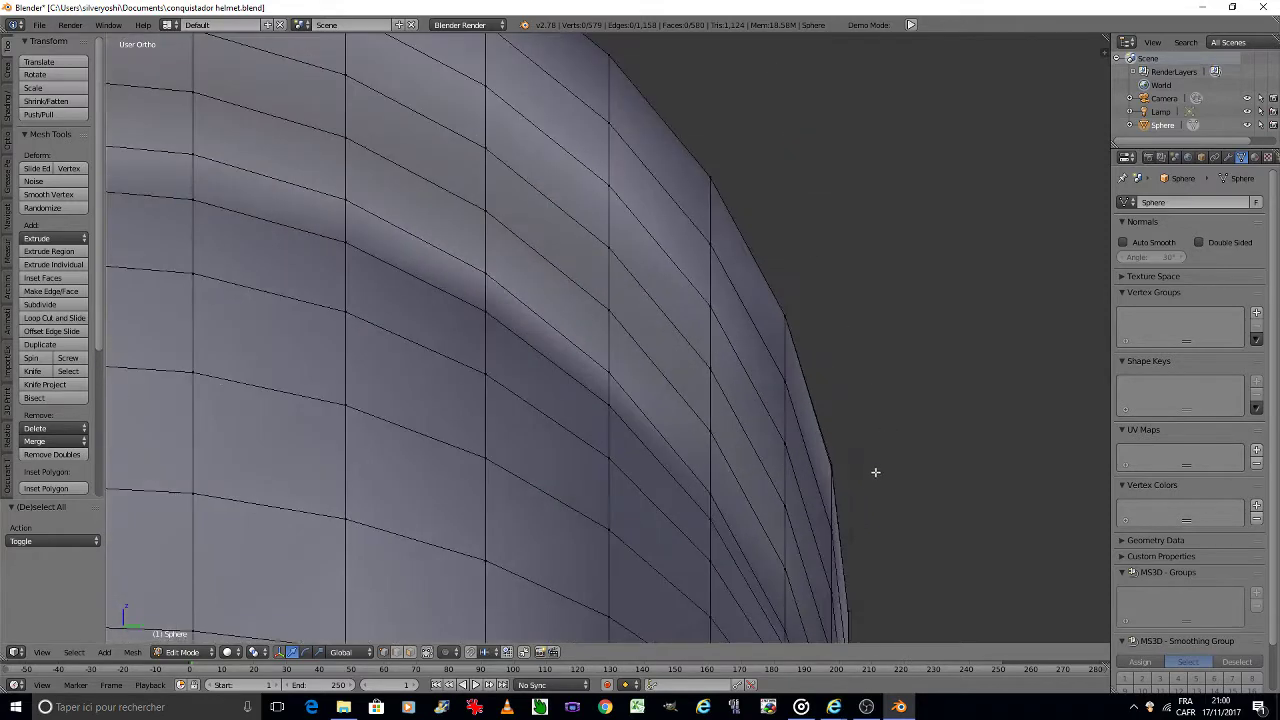
right_click(832, 466)
key(w)
click(943, 311)
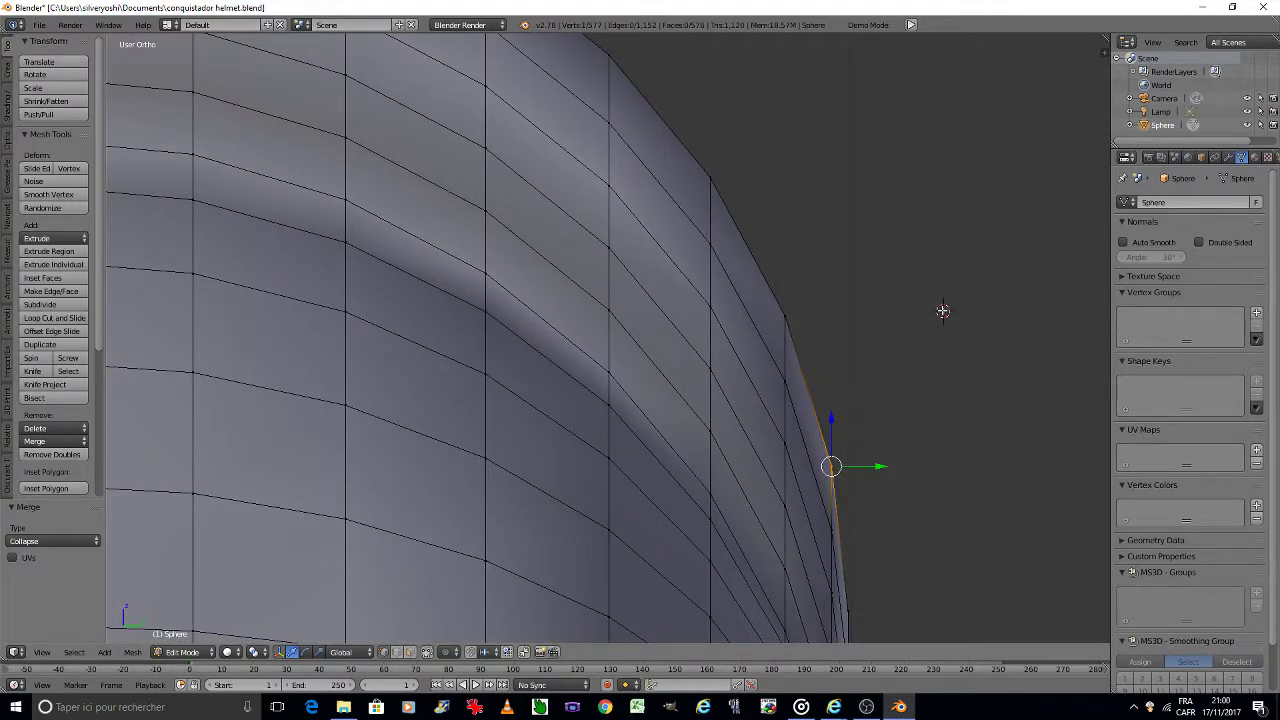
scroll(940, 313, down, 3)
middle_drag(938, 317, 937, 319)
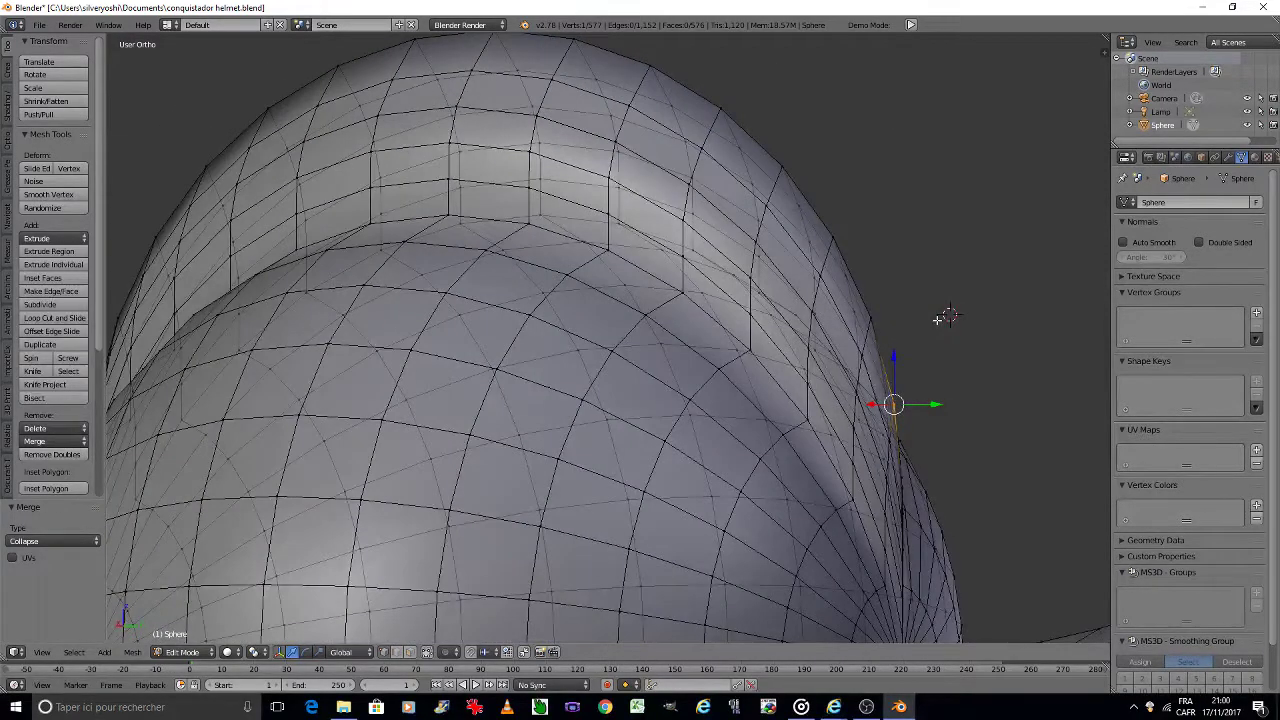
Step: Inspect the cleaned crest with hidden edges off, deselect all, and return to Object Mode
click(427, 652)
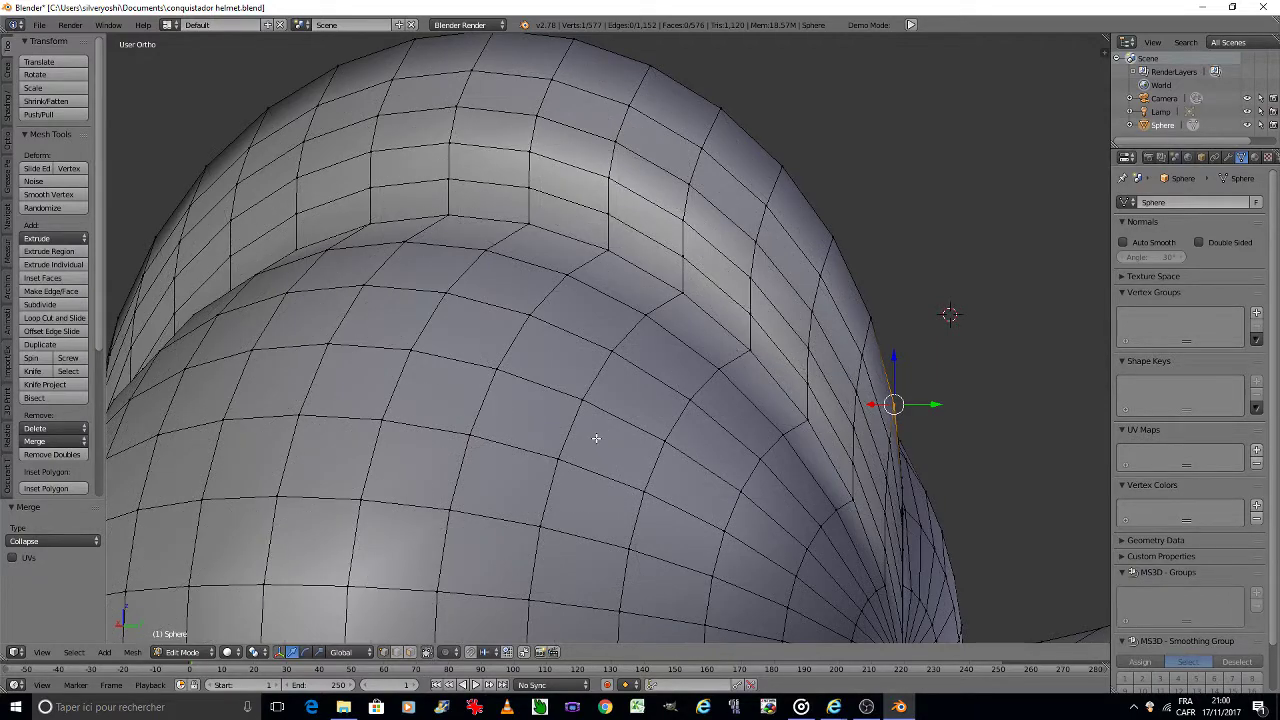
middle_drag(596, 438, 596, 438)
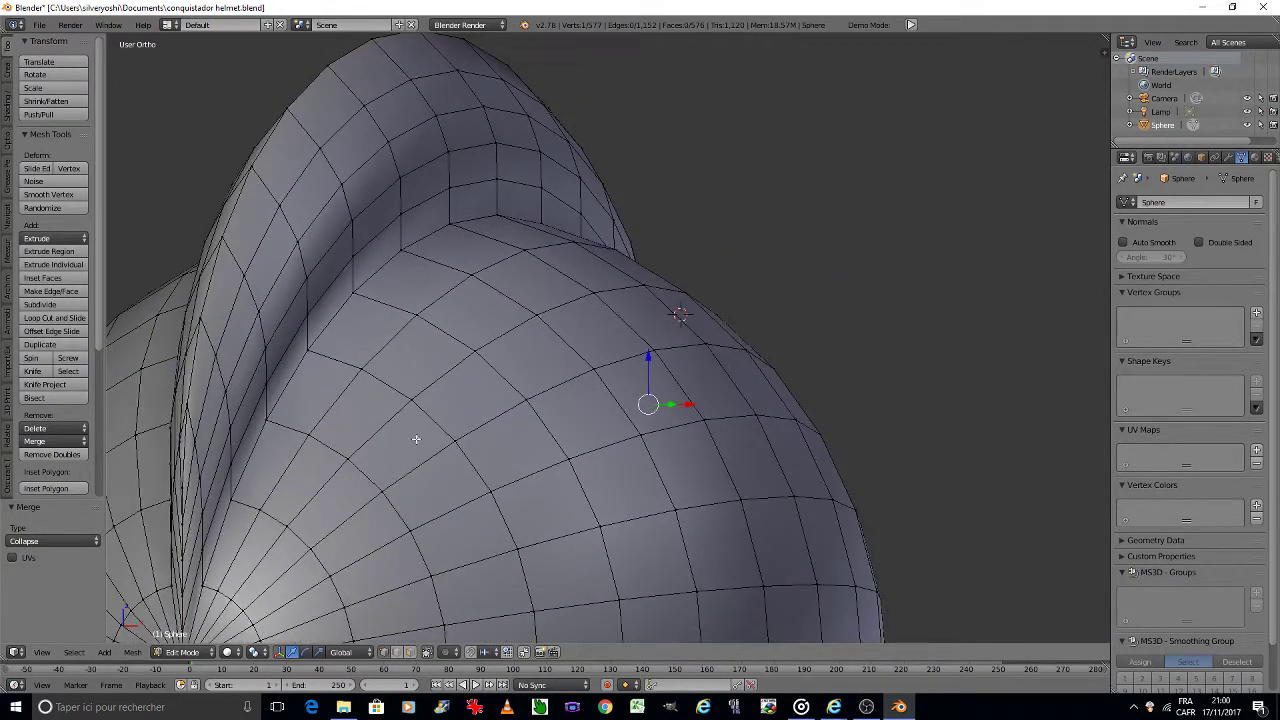
mouse_move(416, 439)
middle_down()
mouse_move(671, 329)
mouse_move(660, 329)
middle_up()
key(a)
scroll(671, 329, down, 3)
key(Tab)
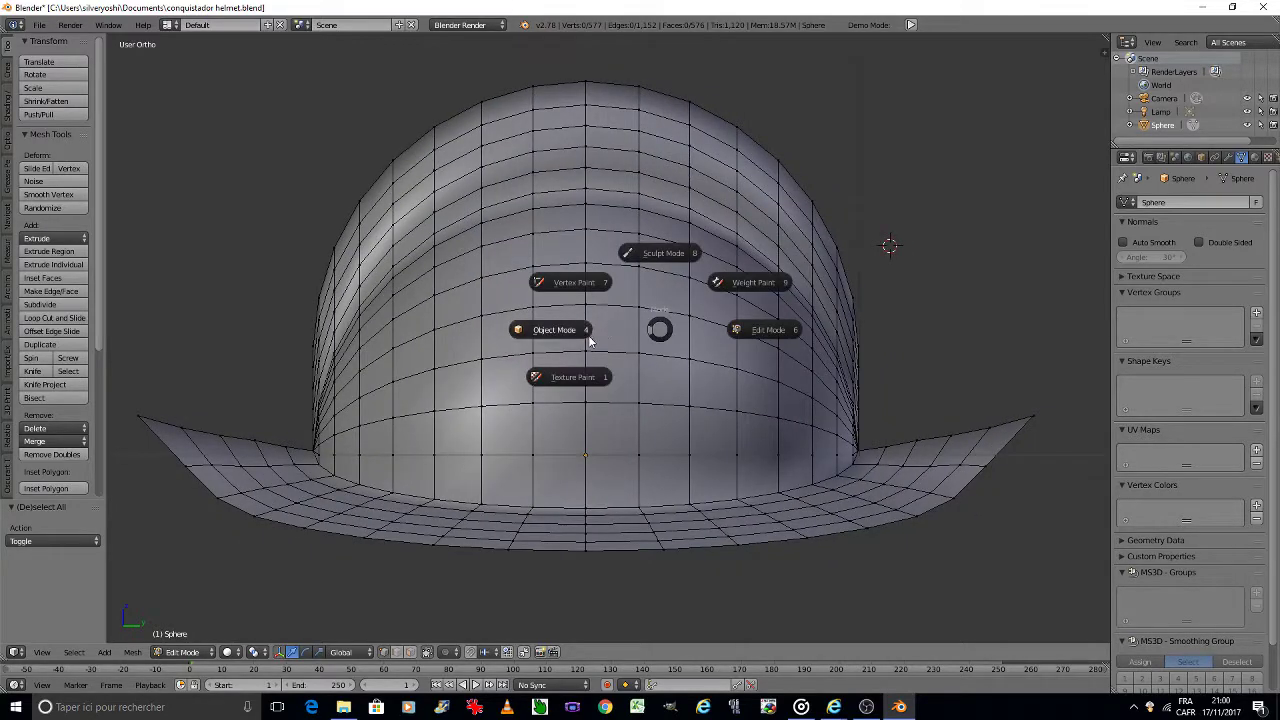
click(571, 331)
Step: Switch to the camera view and save the helmet file
click(586, 337)
key(KP_0)
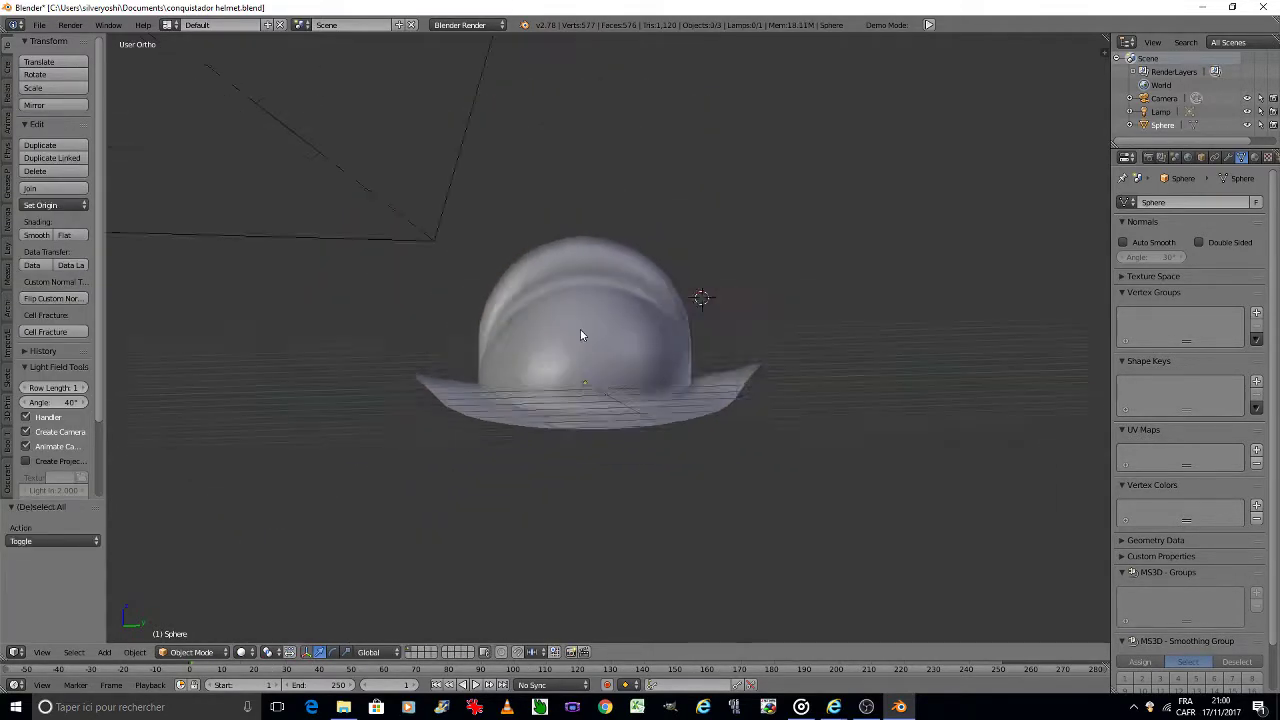
key(ctrl+s)
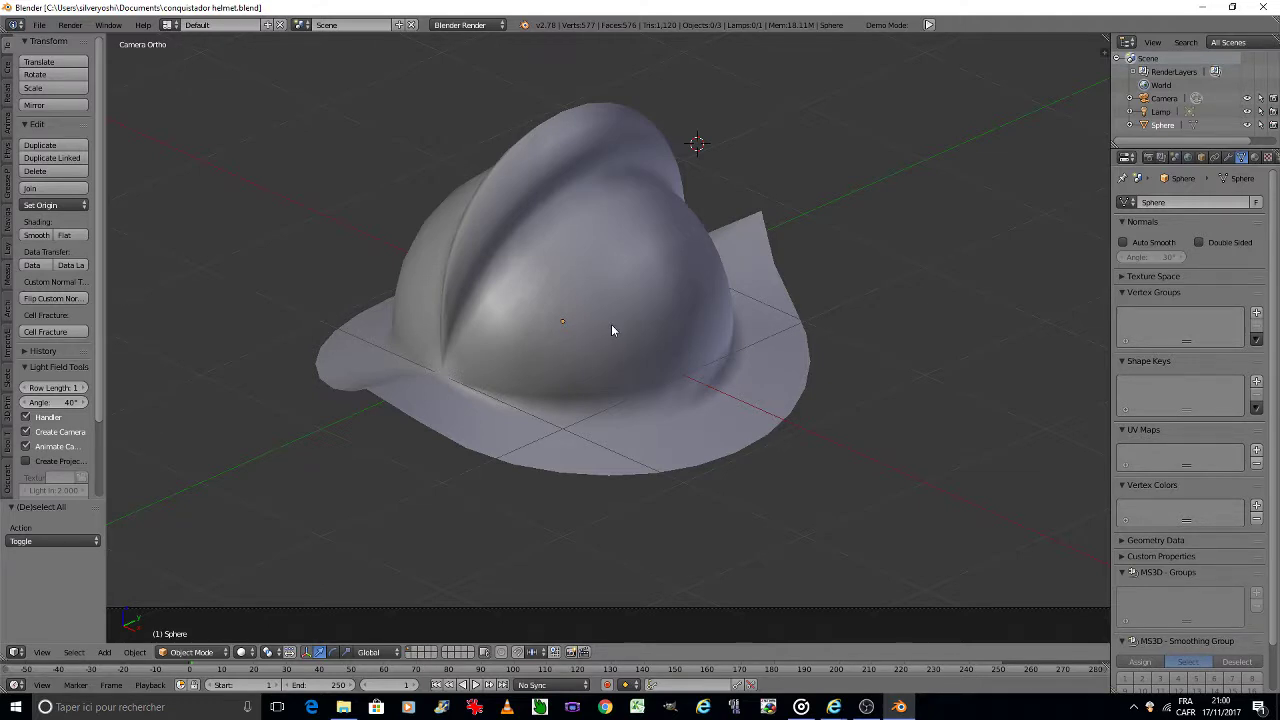
Step: Apply Rotation & Scale to the helmet object
right_click(612, 326)
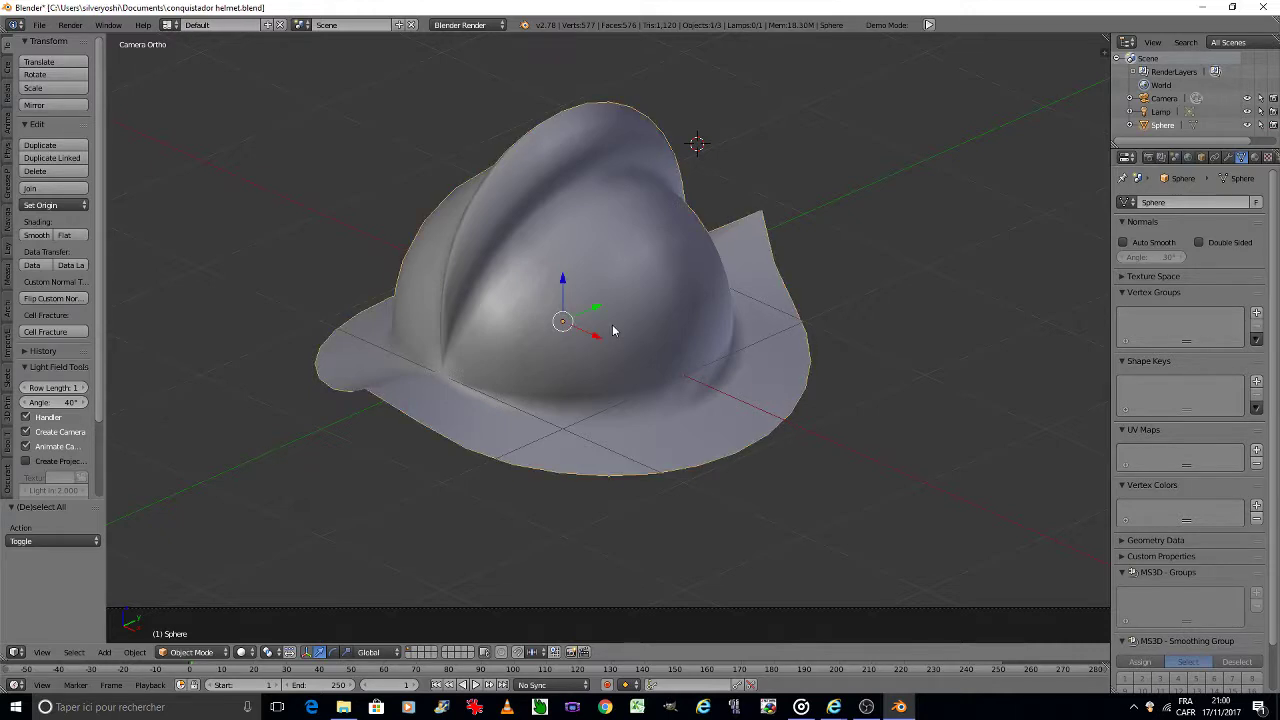
key(ctrl+a)
click(613, 327)
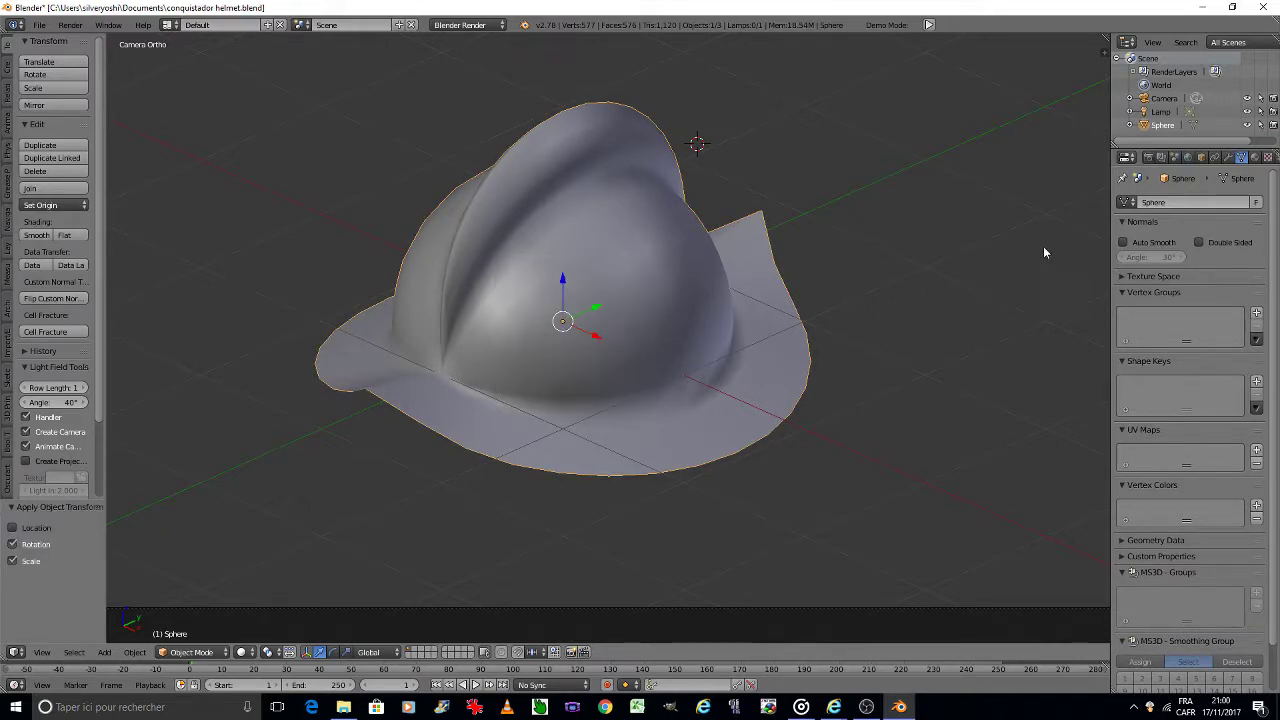
Step: Add a Solidify modifier to the helmet with offset 0 and thickness 0.041
click(1228, 158)
click(1198, 208)
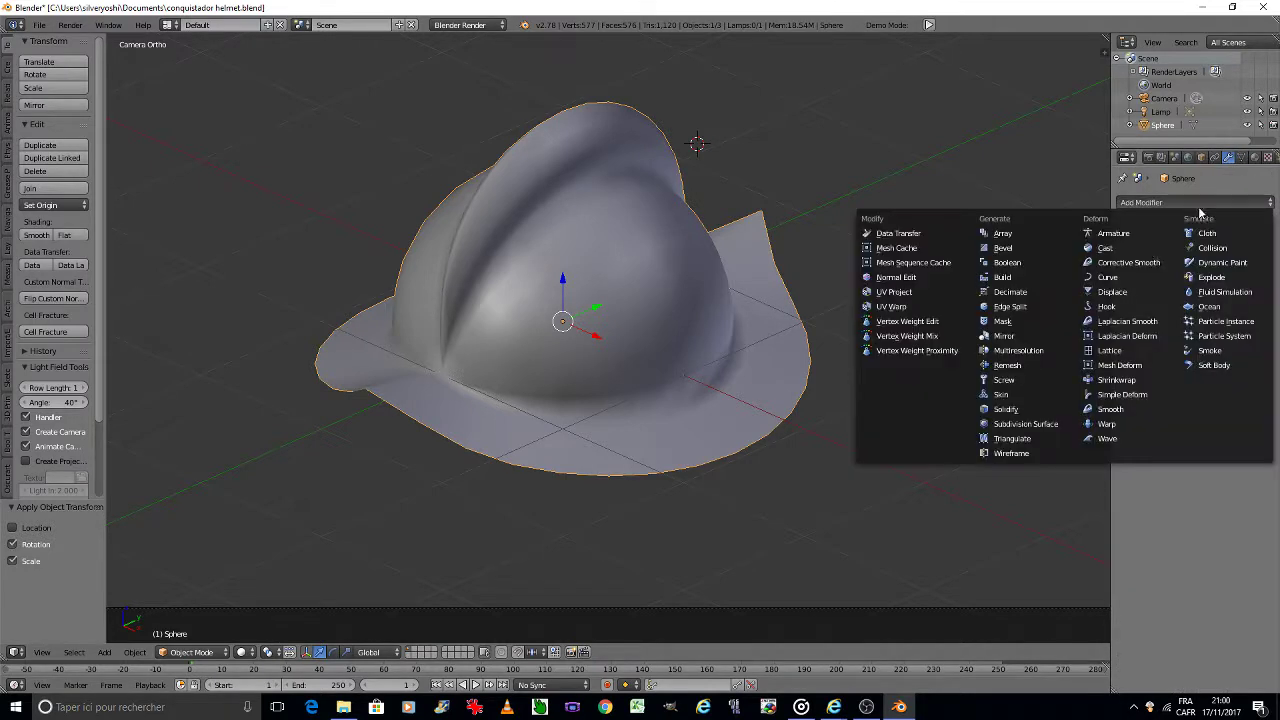
click(1044, 408)
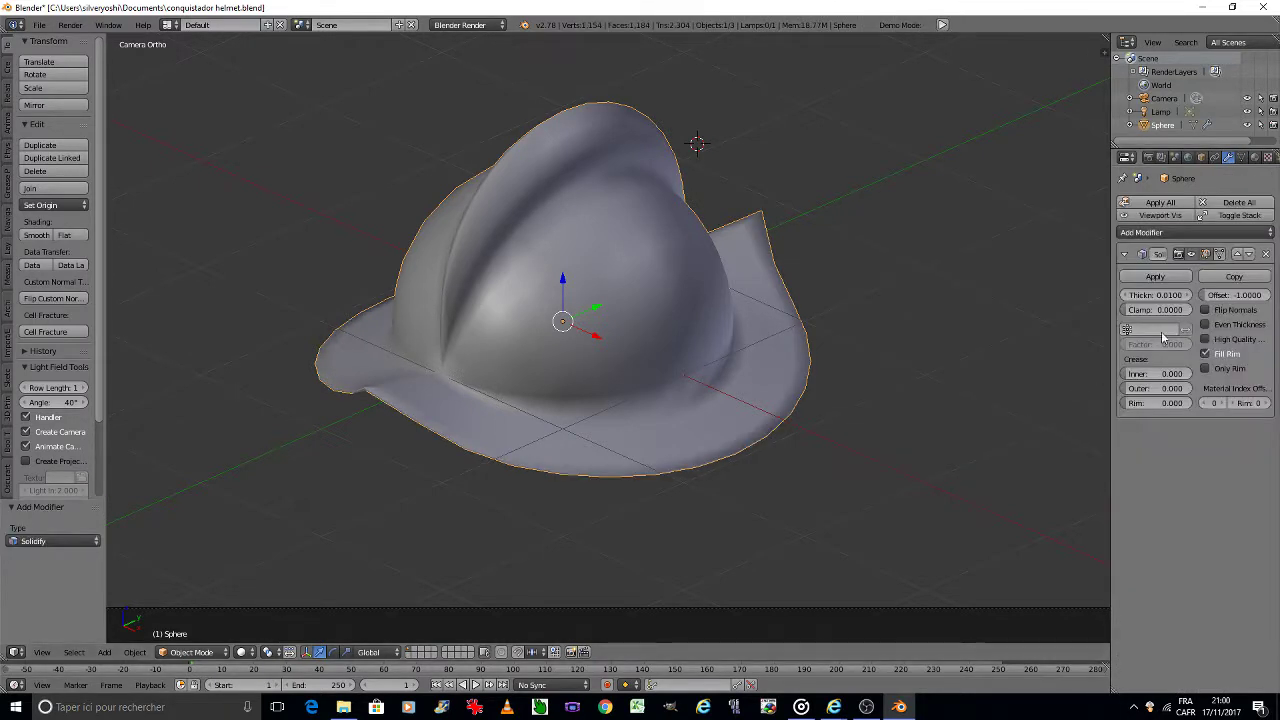
drag(1212, 295, 1230, 300)
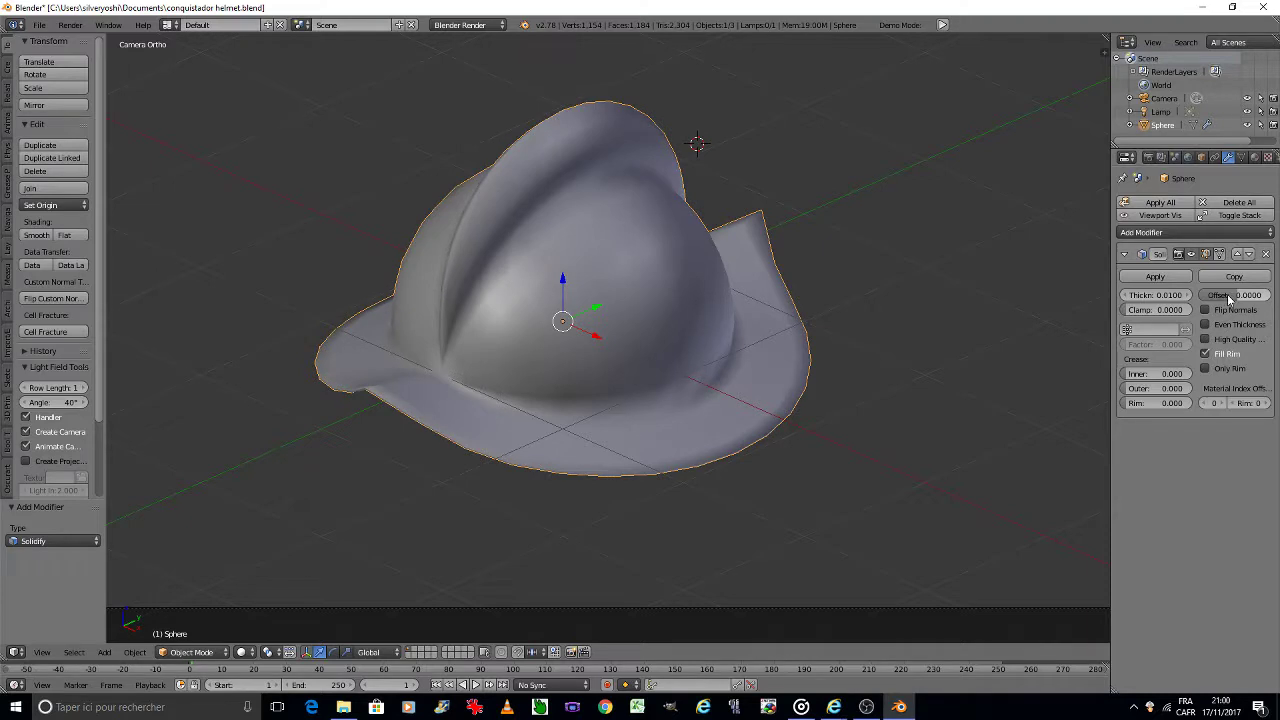
drag(1152, 295, 1185, 295)
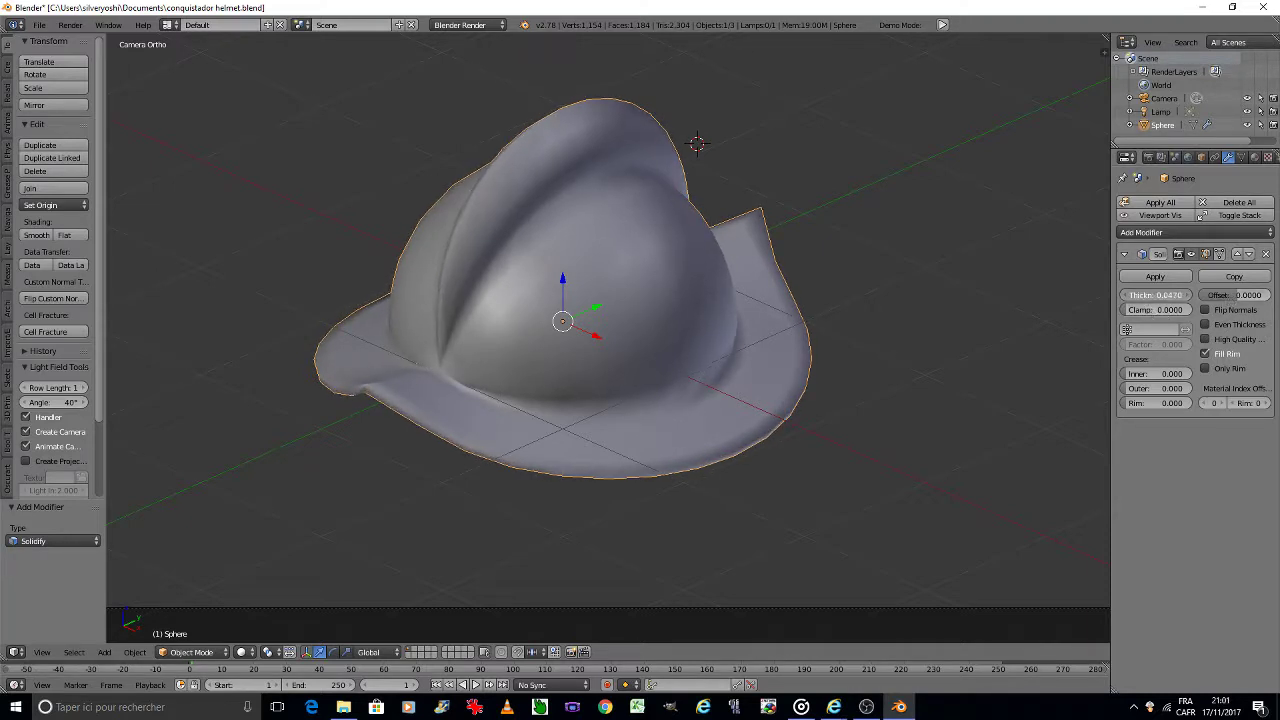
Step: Add a Subdivision Surface modifier and apply the helmet's transforms, then reorder the subdivision and remove it
click(1160, 232)
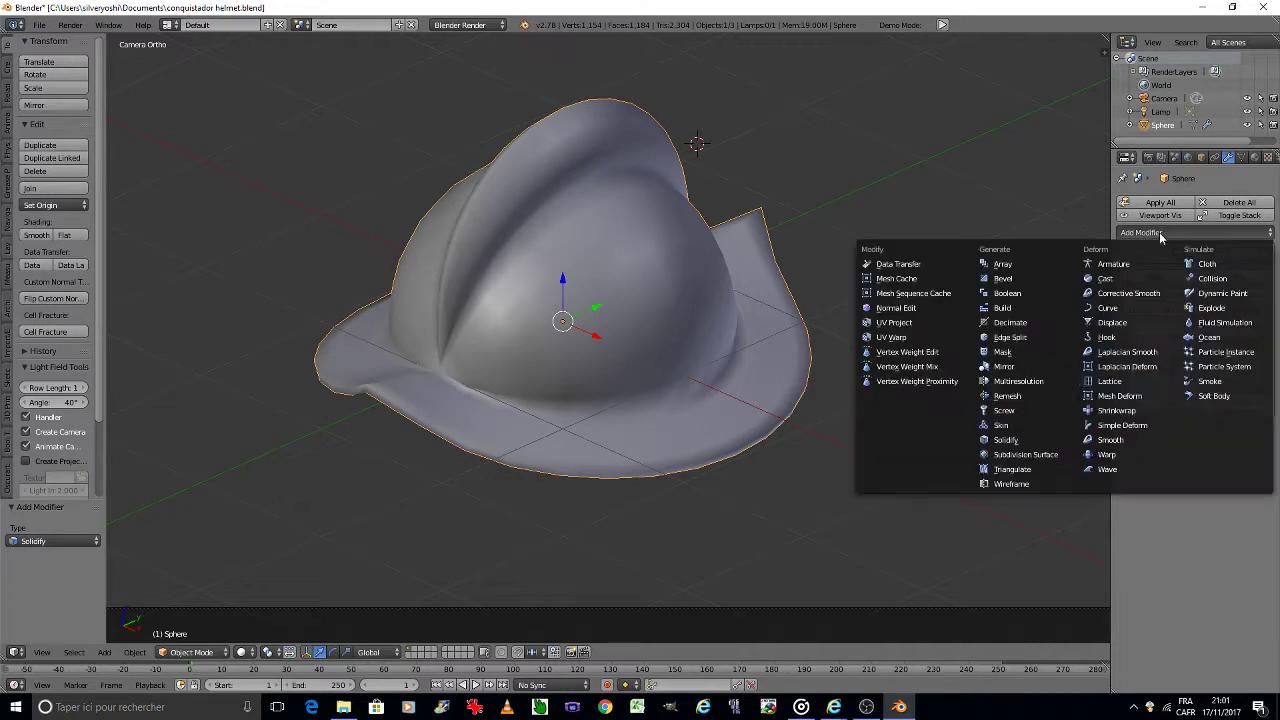
click(1062, 456)
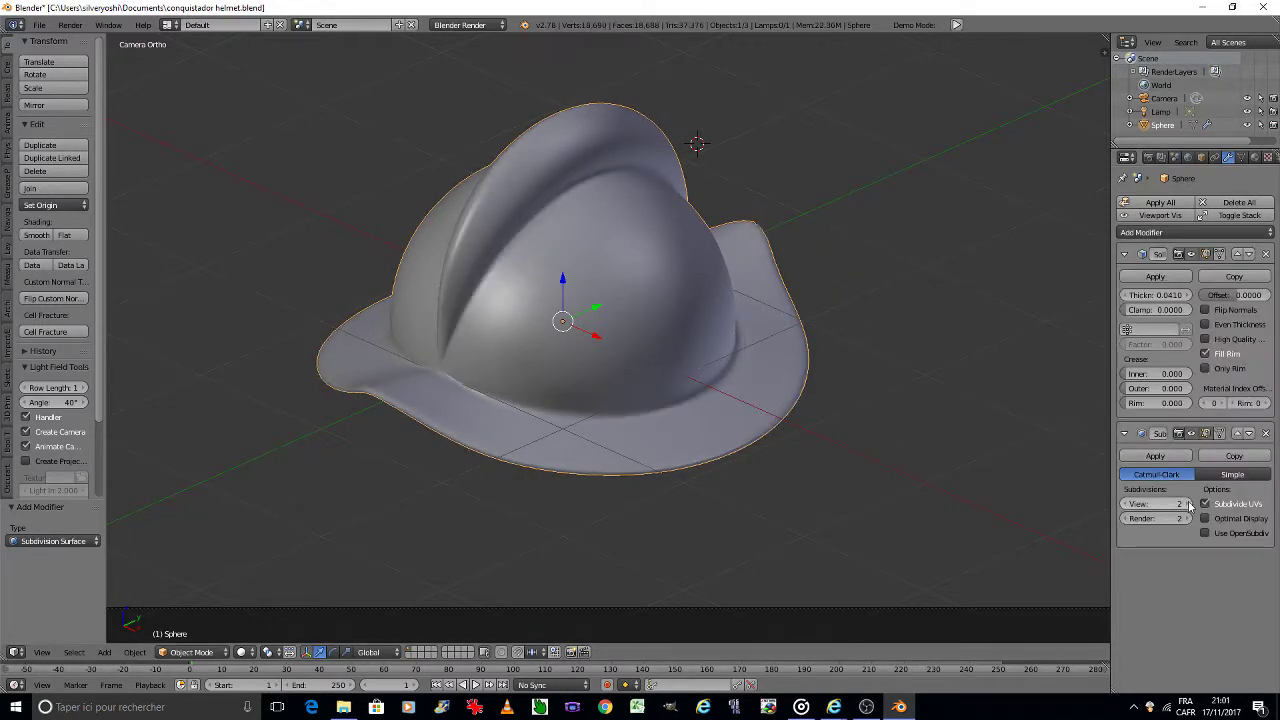
key(ctrl+a)
click(938, 504)
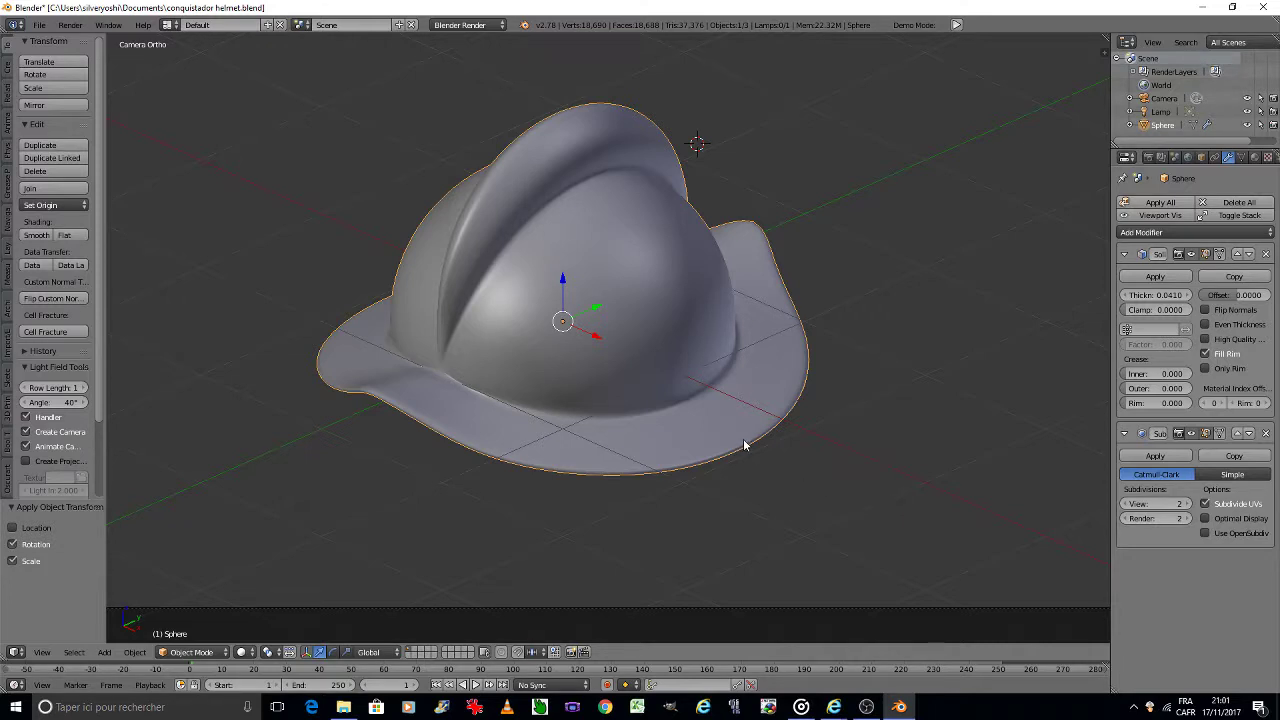
click(1237, 433)
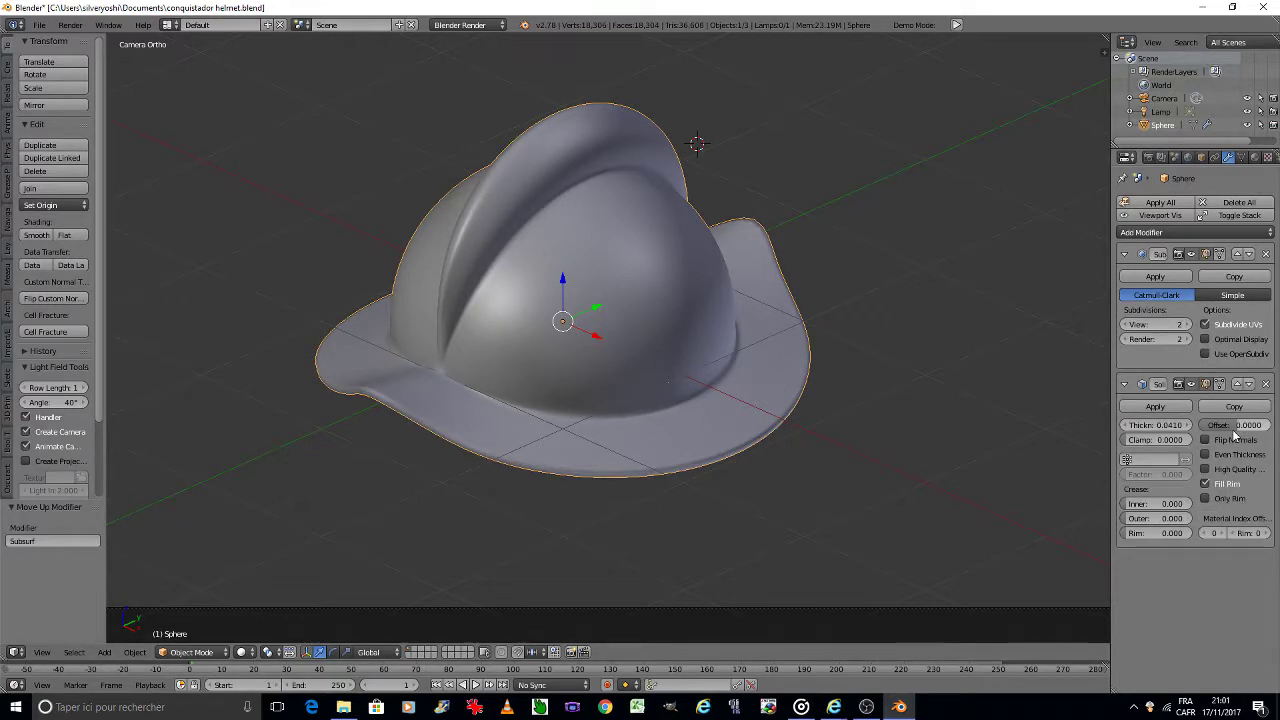
click(1249, 254)
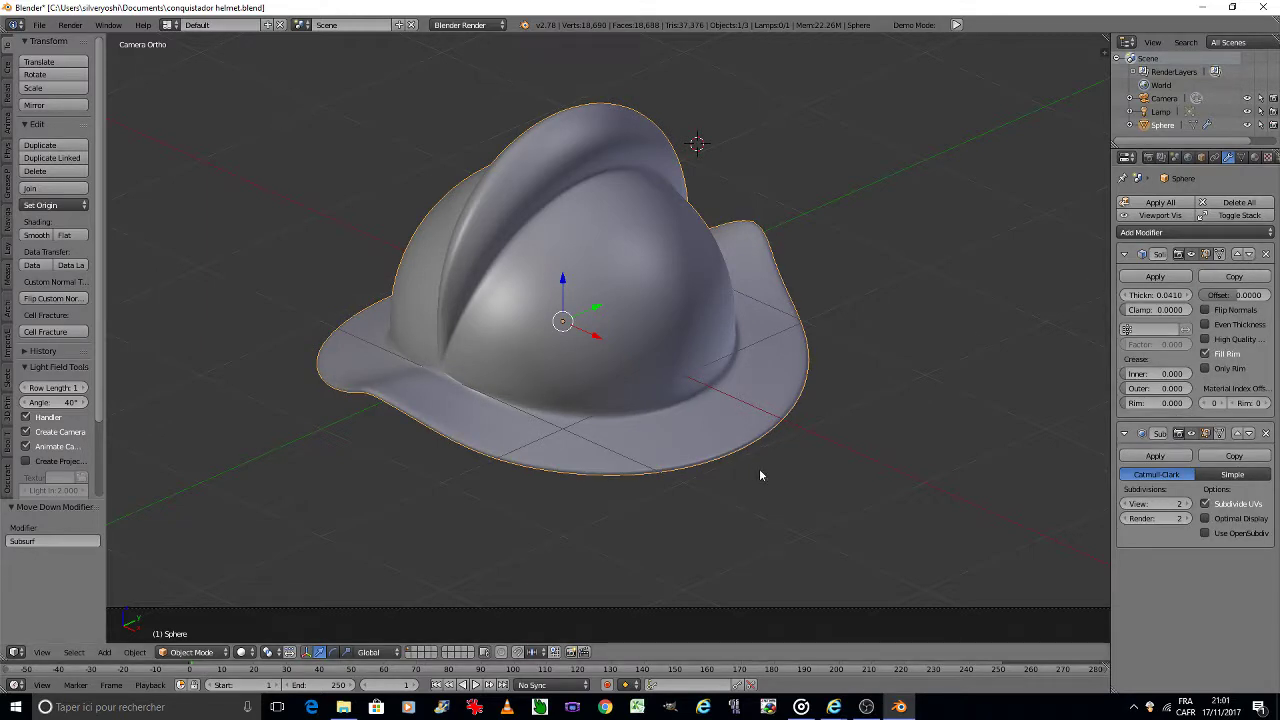
click(1265, 433)
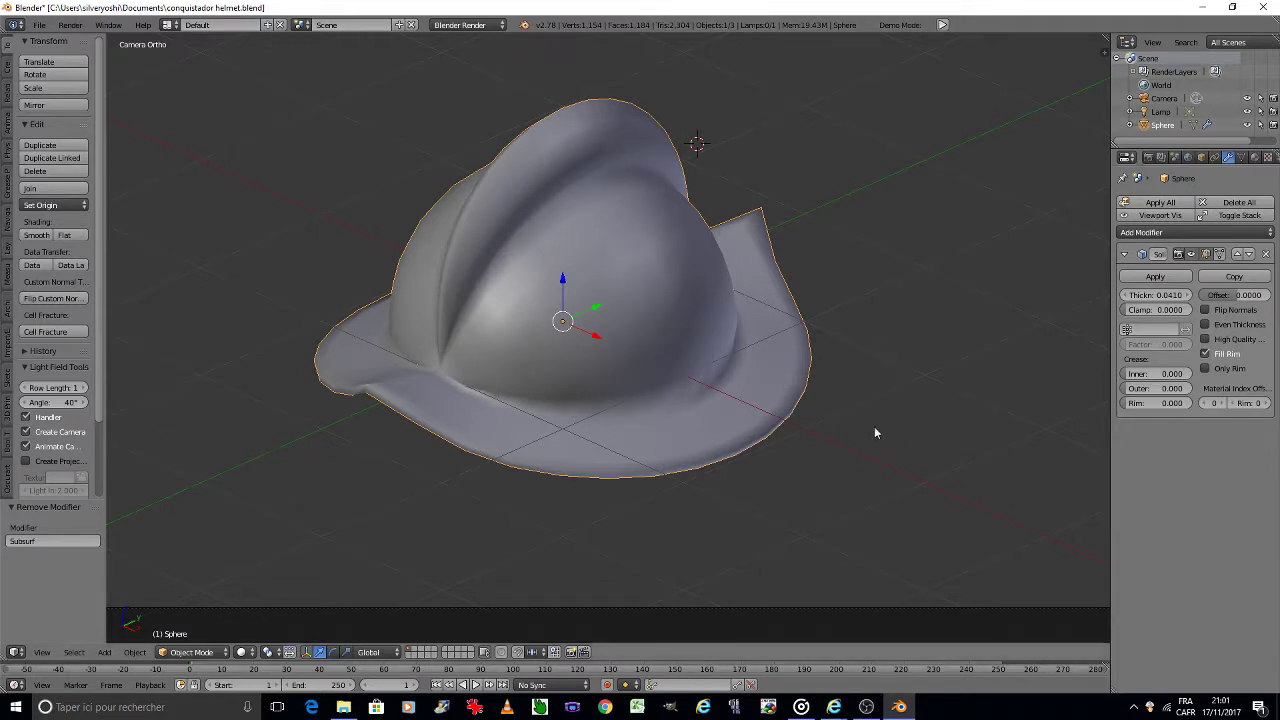
key(a)
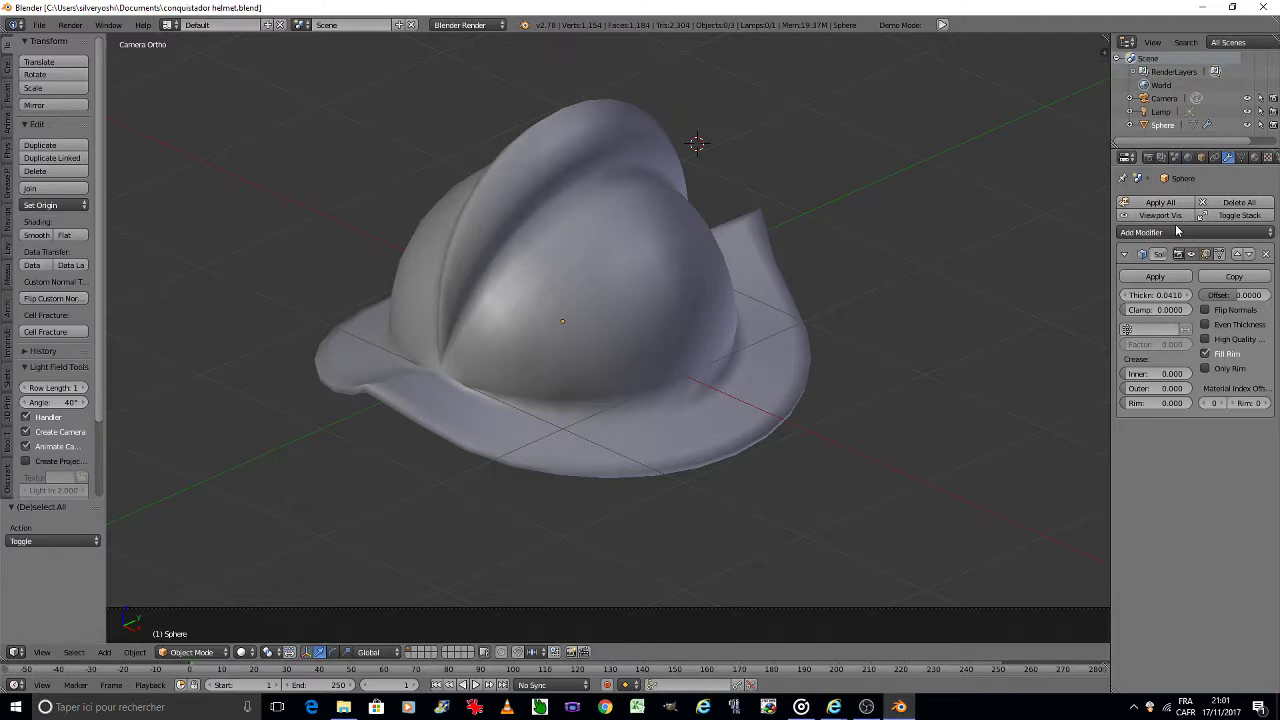
Step: Re-add a level-1 Subdivision Surface modifier below the Solidify
click(1176, 230)
click(1040, 460)
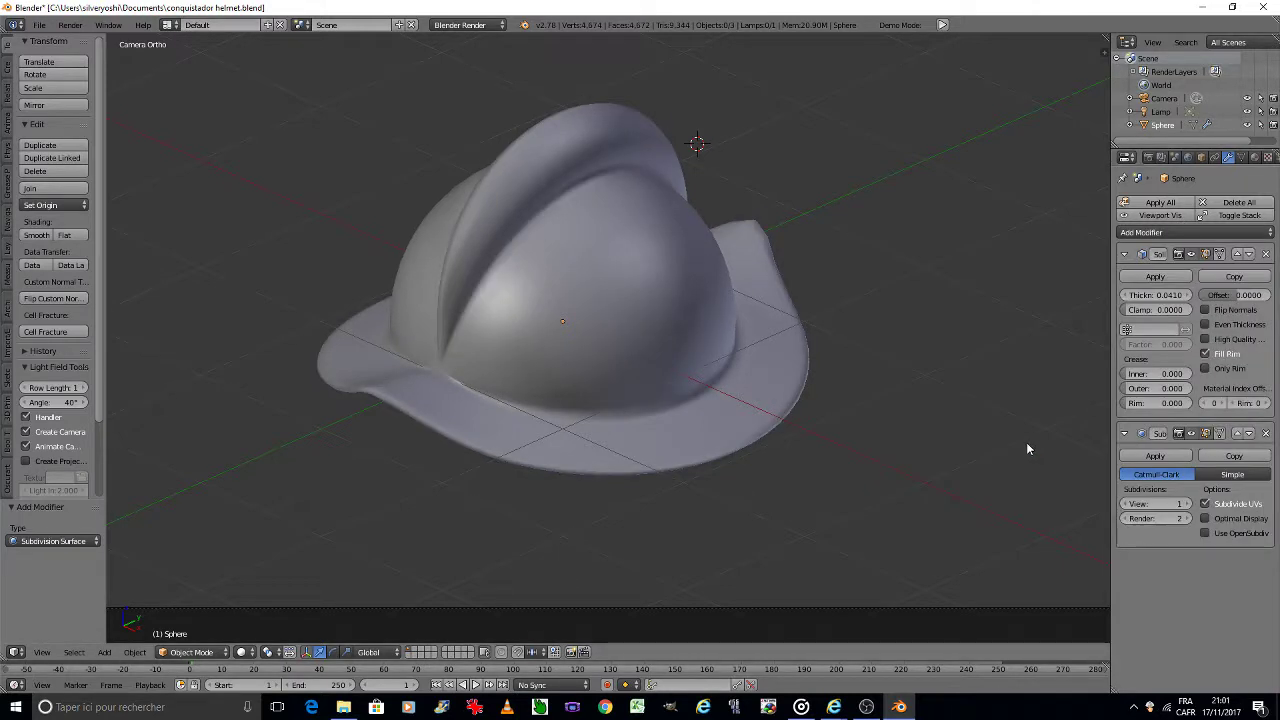
key(Tab)
Step: Cut two edge loops across the helmet's brim near its front junction, then return to object mode
click(620, 412)
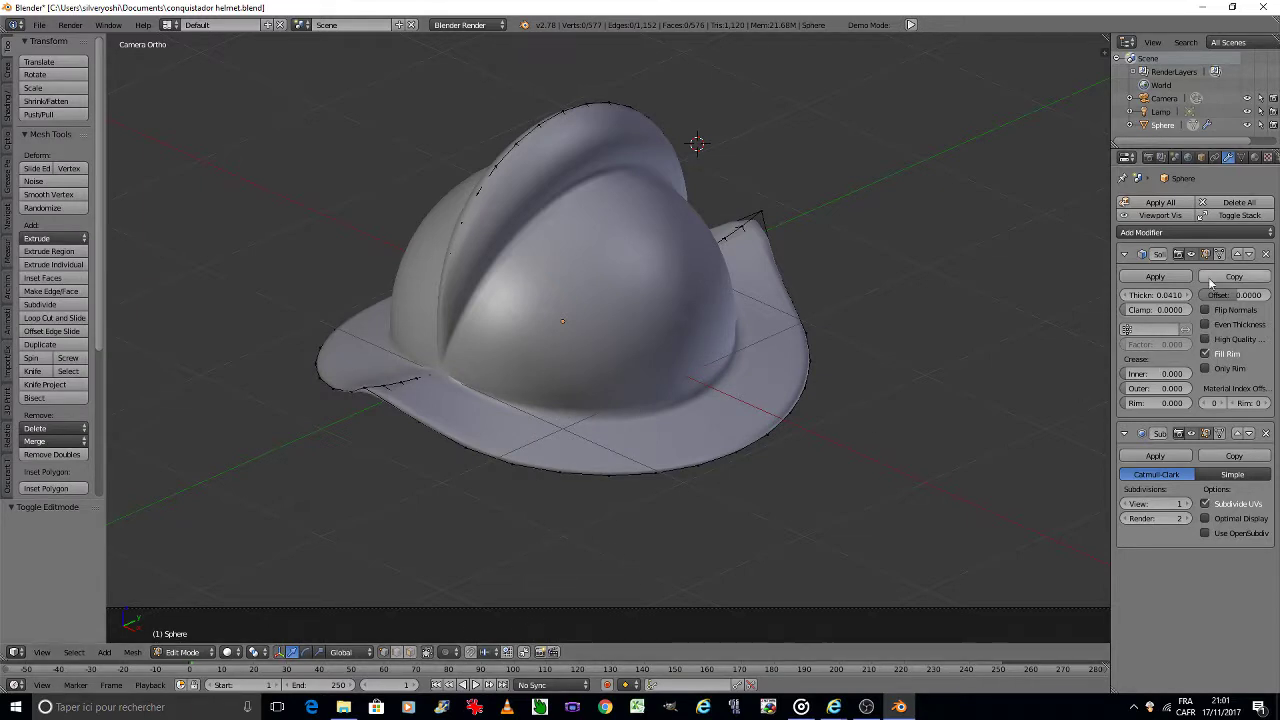
scroll(398, 399, up, 3)
click(398, 399)
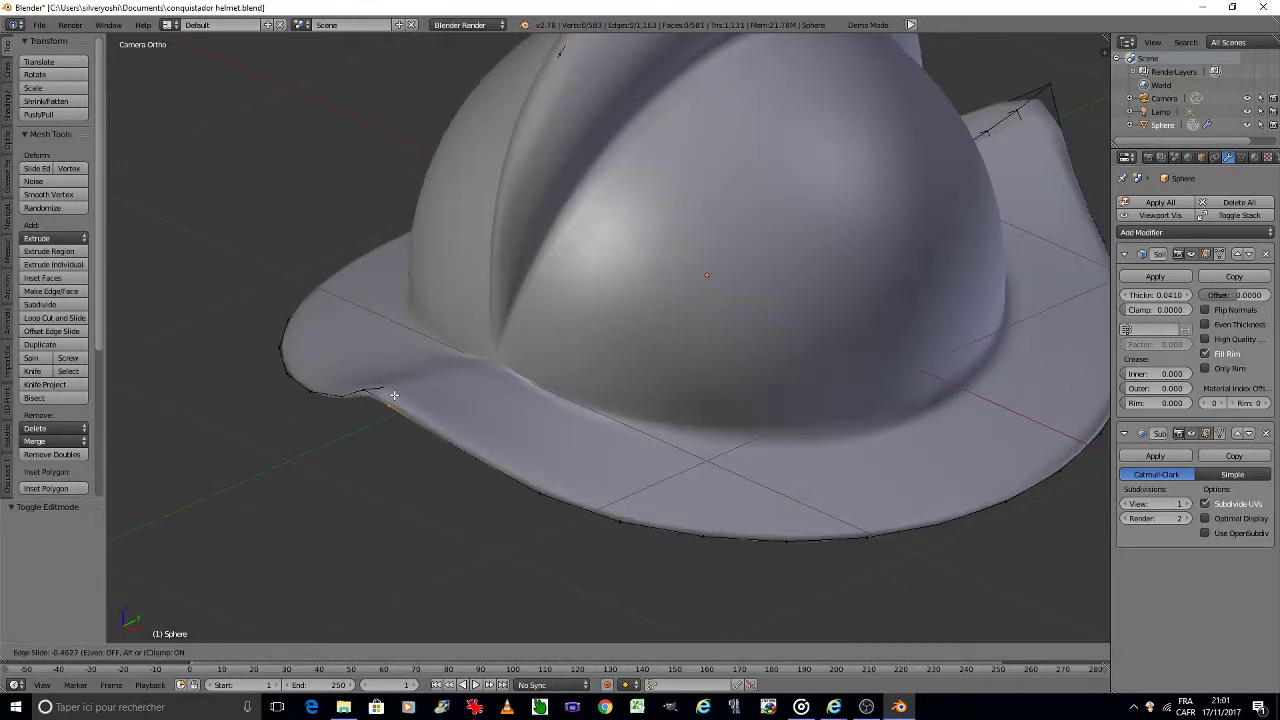
click(379, 387)
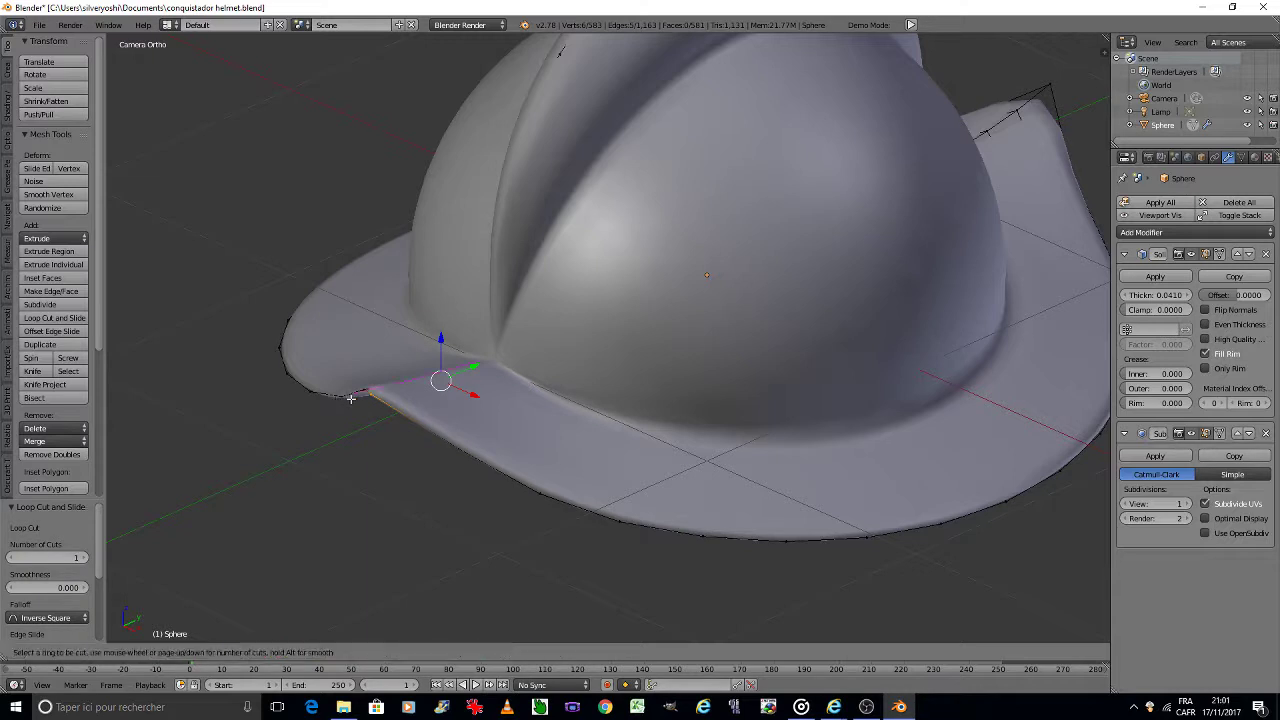
key(ctrl+r)
click(368, 394)
click(361, 398)
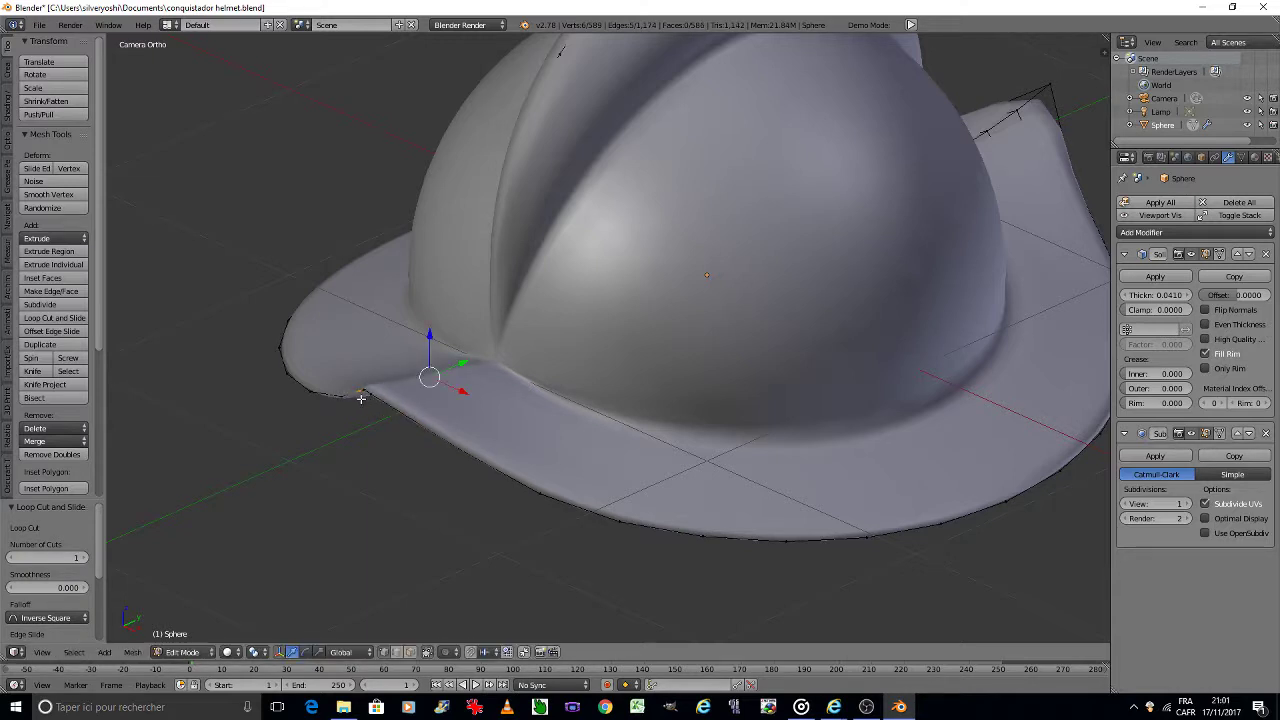
key(Tab)
key(Home)
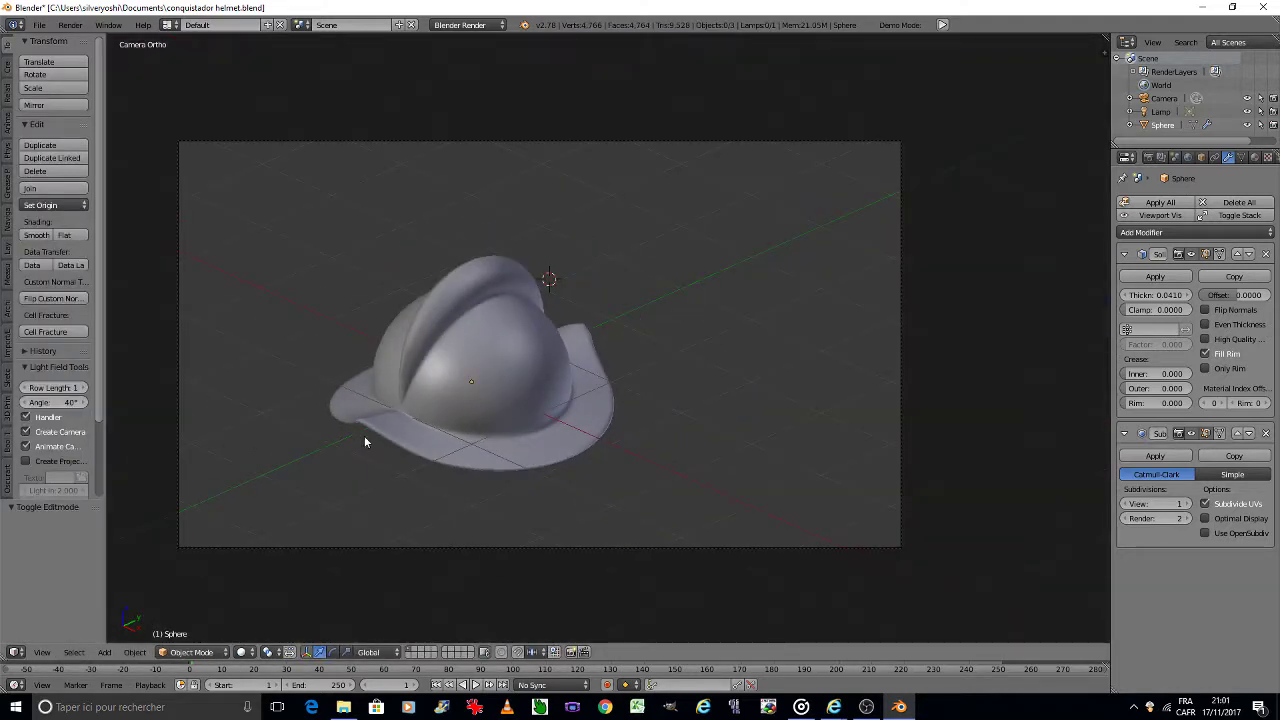
key(KP_0)
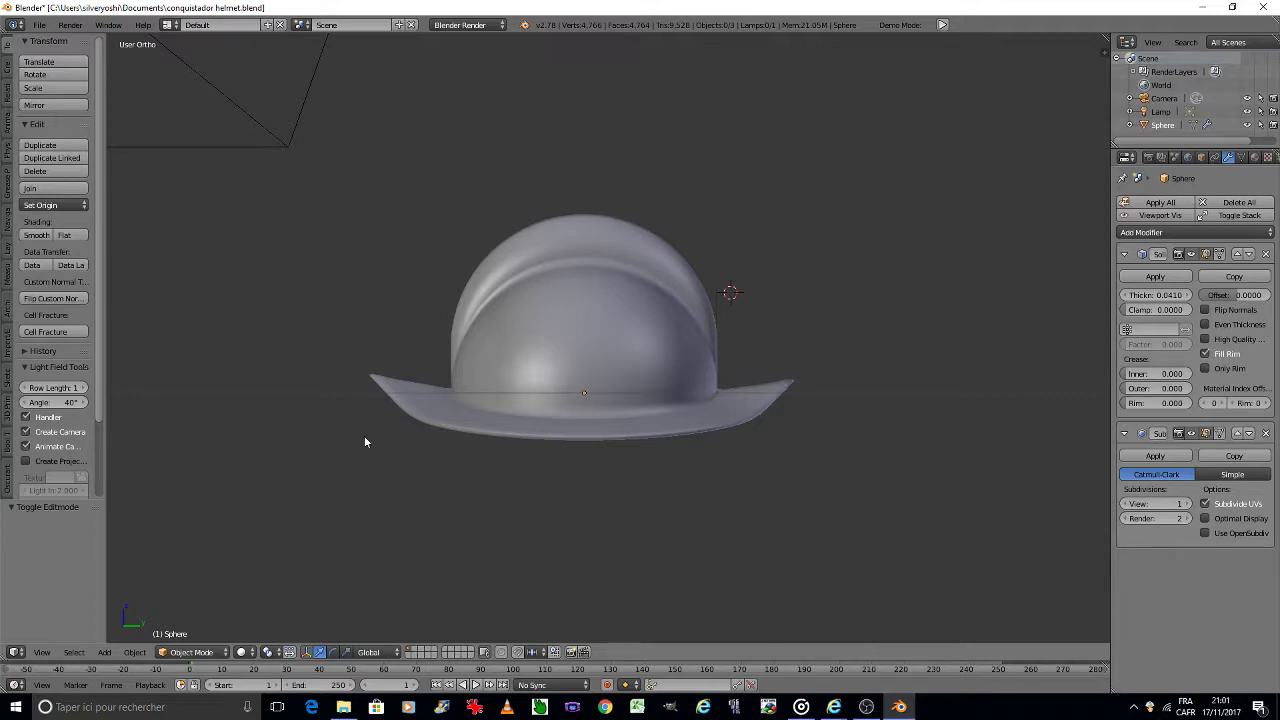
key(KP_4)
key(KP_4)
key(KP_4)
key(KP_4)
key(KP_4)
key(KP_4)
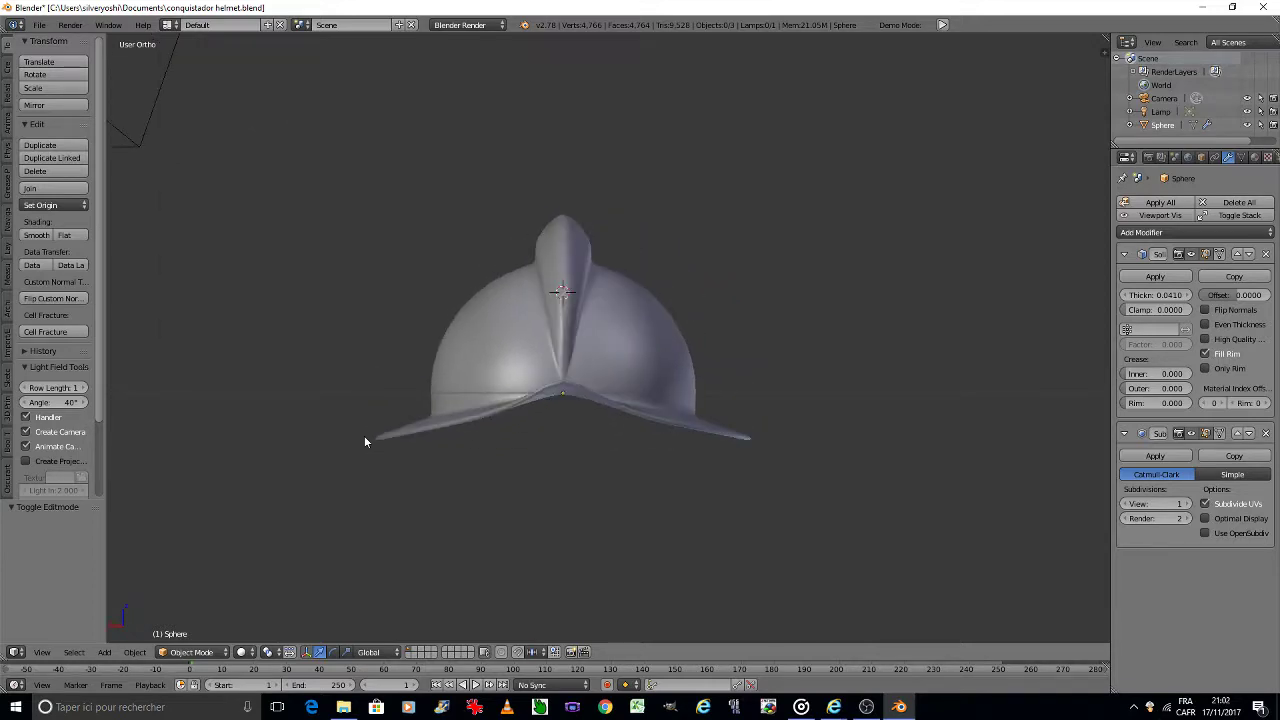
Step: Slide a new edge loop toward the front point under the crest, then return to object mode and deselect
key(Tab)
click(460, 437)
key(KP_Decimal)
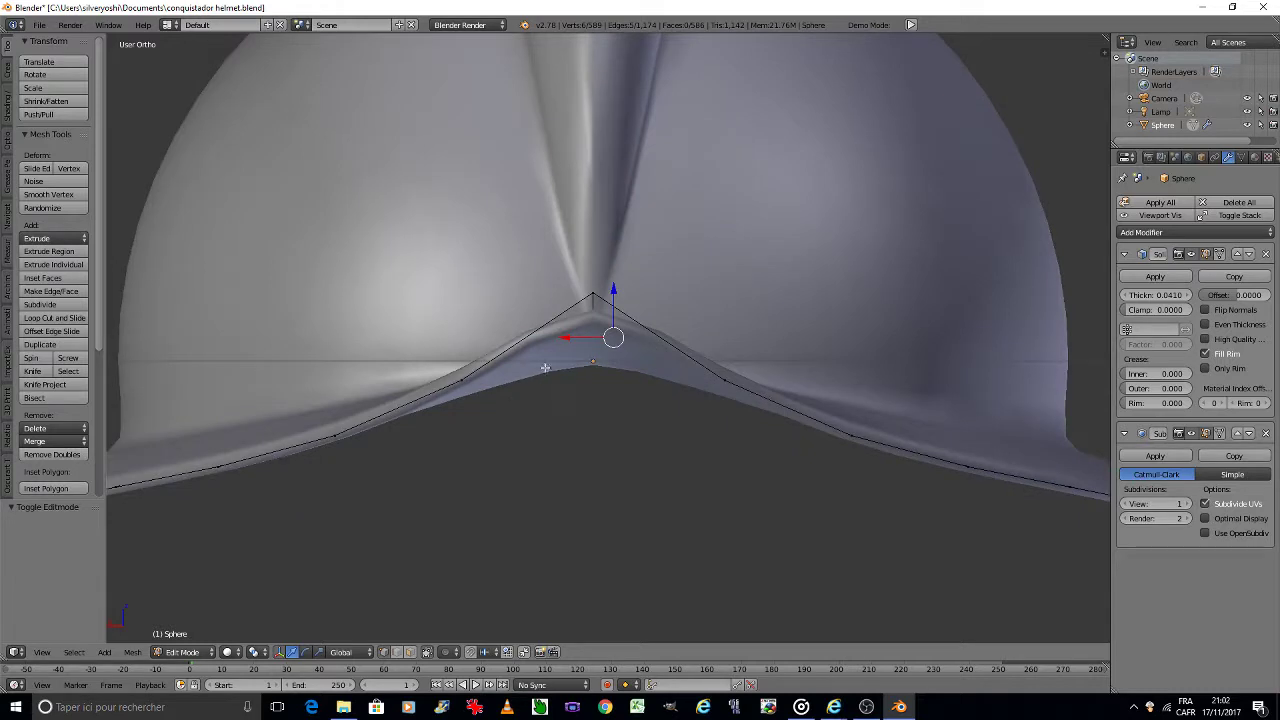
key(ctrl+r)
click(578, 326)
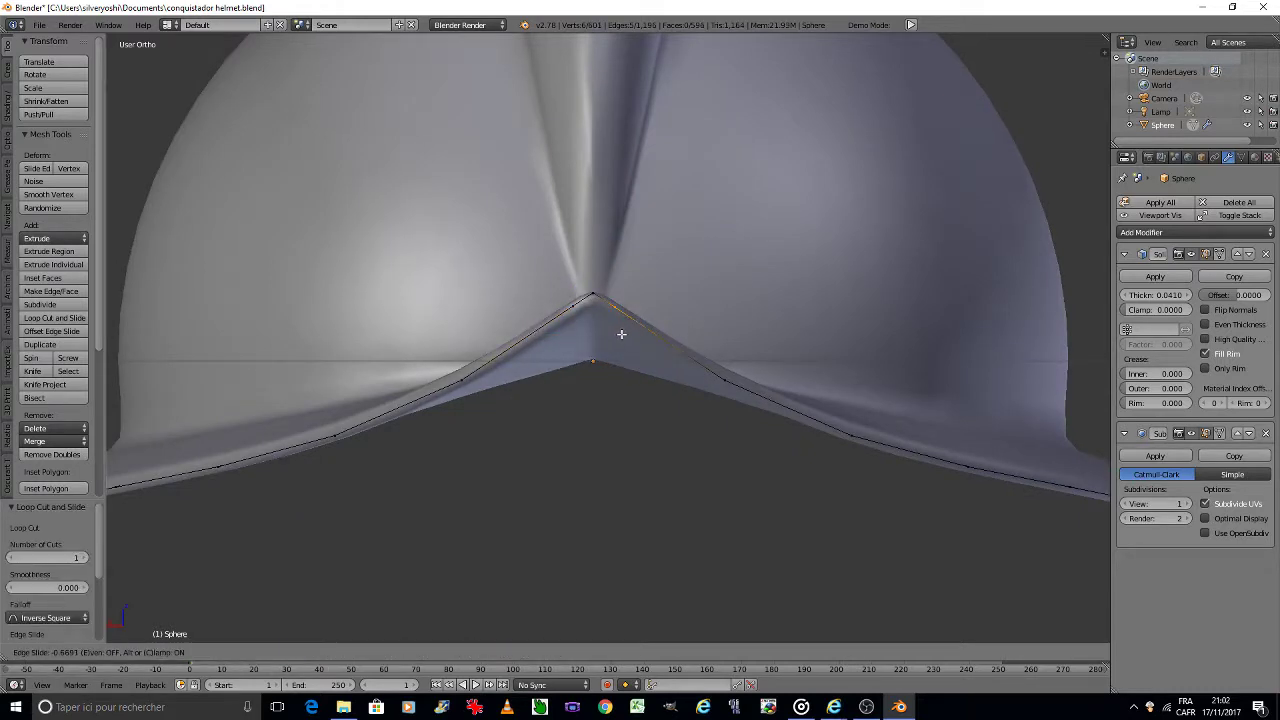
click(615, 336)
key(Tab)
click(534, 352)
scroll(536, 360, down, 5)
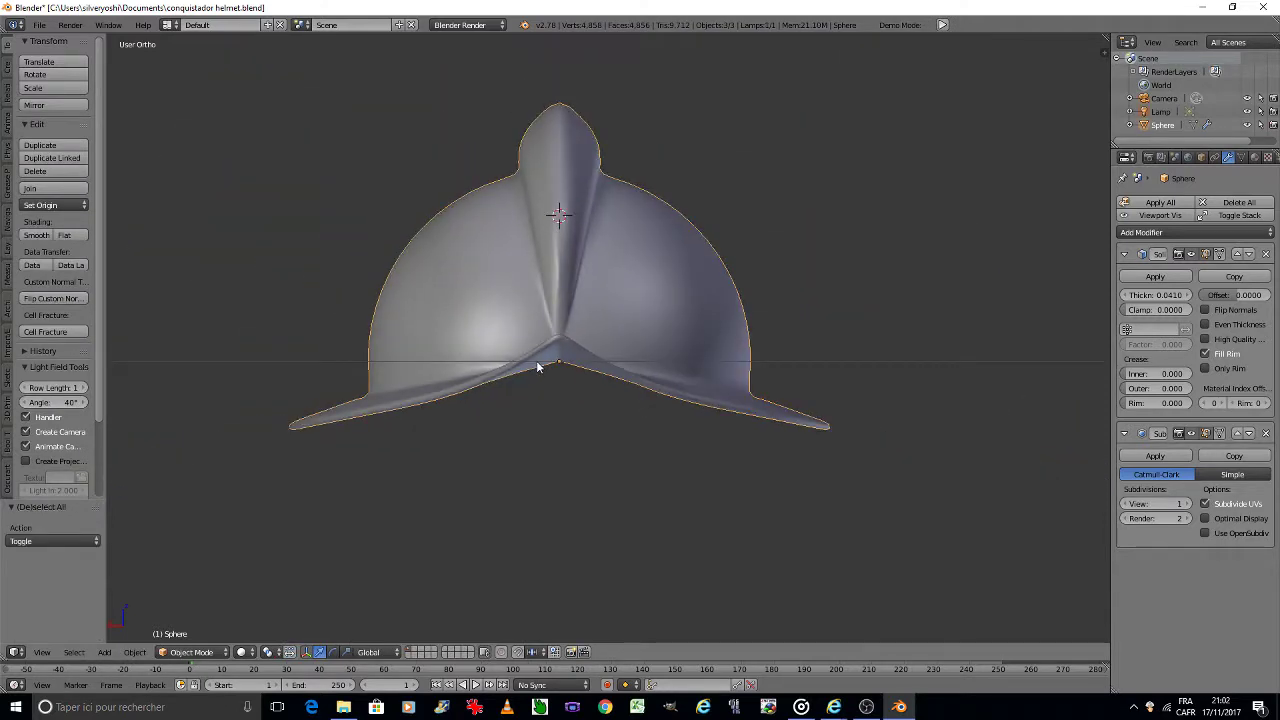
key(a)
key(KP_4)
key(KP_4)
key(KP_4)
key(KP_4)
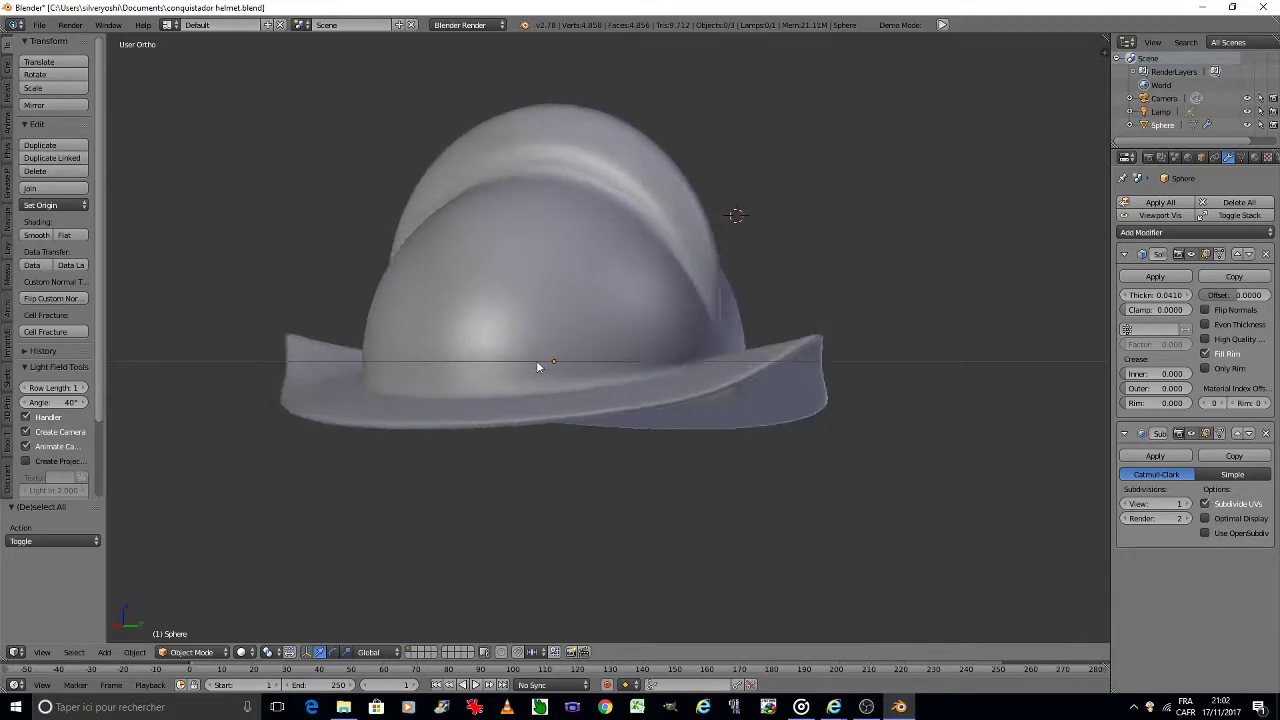
key(KP_6)
key(KP_6)
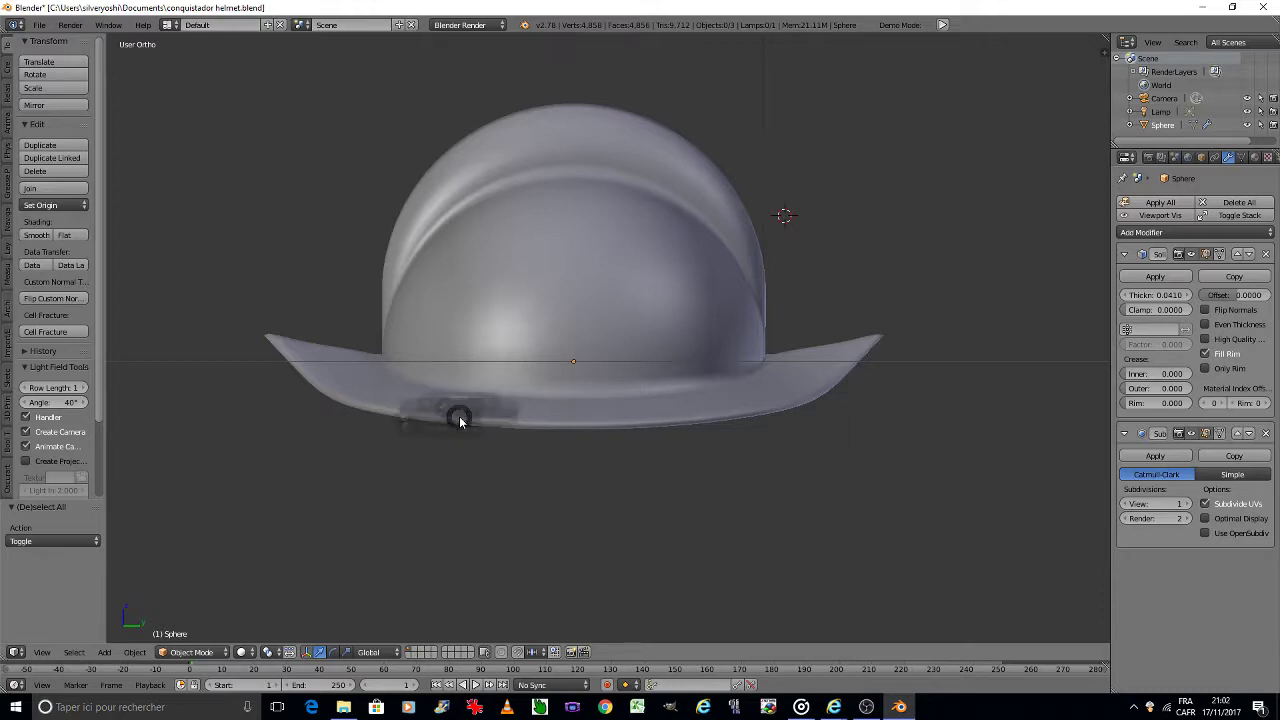
Step: Select the brim's front-edge vertex and turn on connected proportional editing with a falloff
key(Tab)
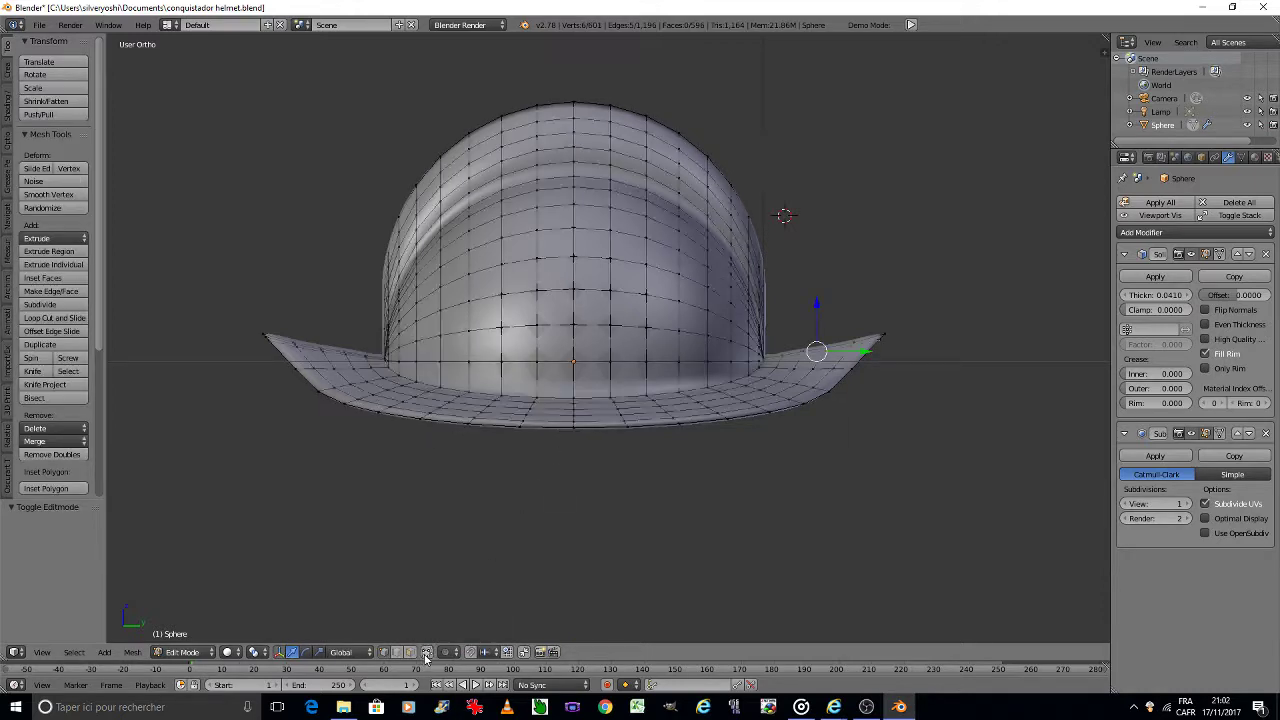
key(a)
scroll(573, 450, up, 5)
key(c)
click(571, 410)
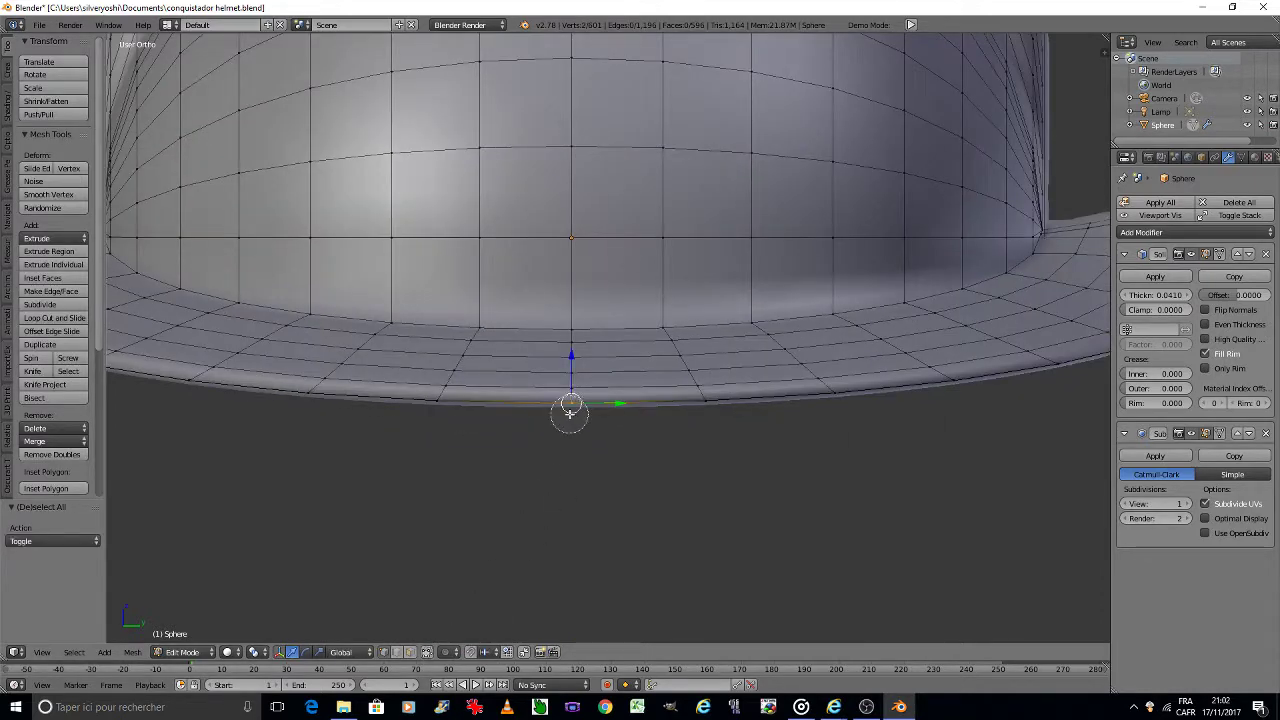
right_click(570, 415)
scroll(571, 410, down, 5)
click(441, 652)
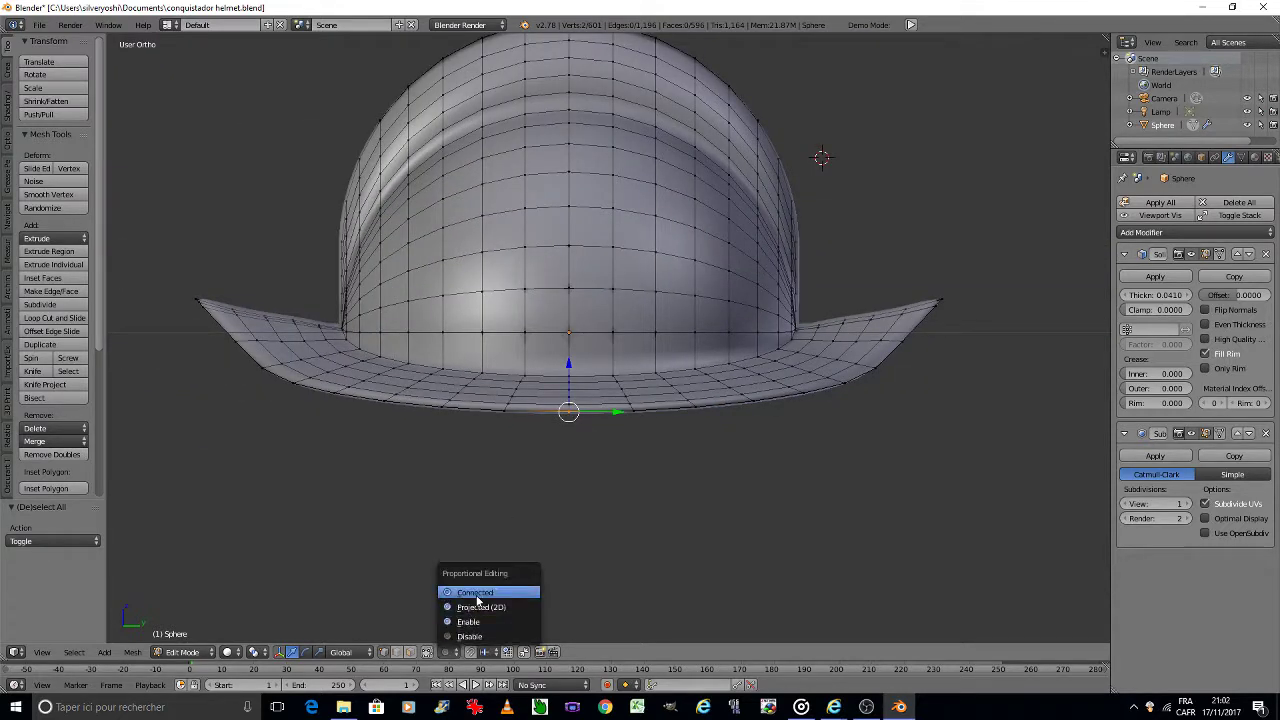
click(478, 597)
click(476, 652)
click(486, 620)
Step: Apply the helmet's object transforms in object mode, then go back into edit mode
key(Tab)
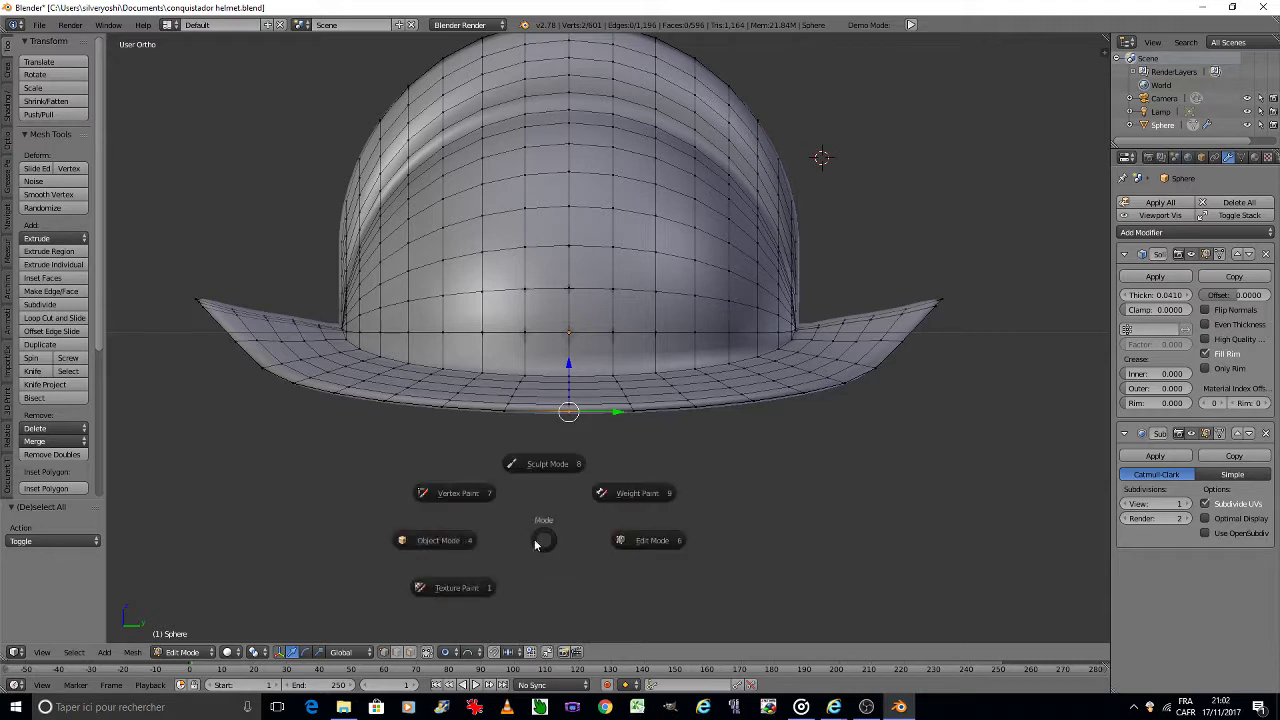
click(467, 540)
key(ctrl+a)
click(467, 540)
key(Tab)
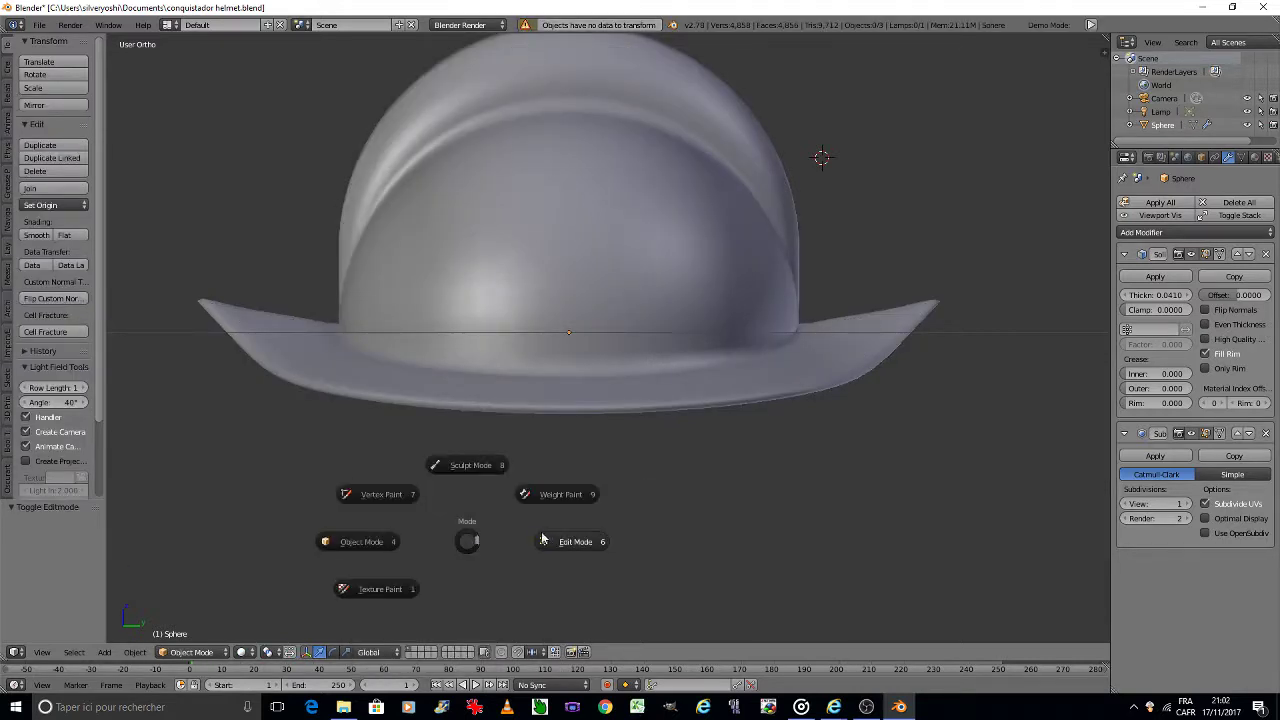
key(Escape)
right_click(514, 358)
key(ctrl+a)
click(514, 358)
key(Tab)
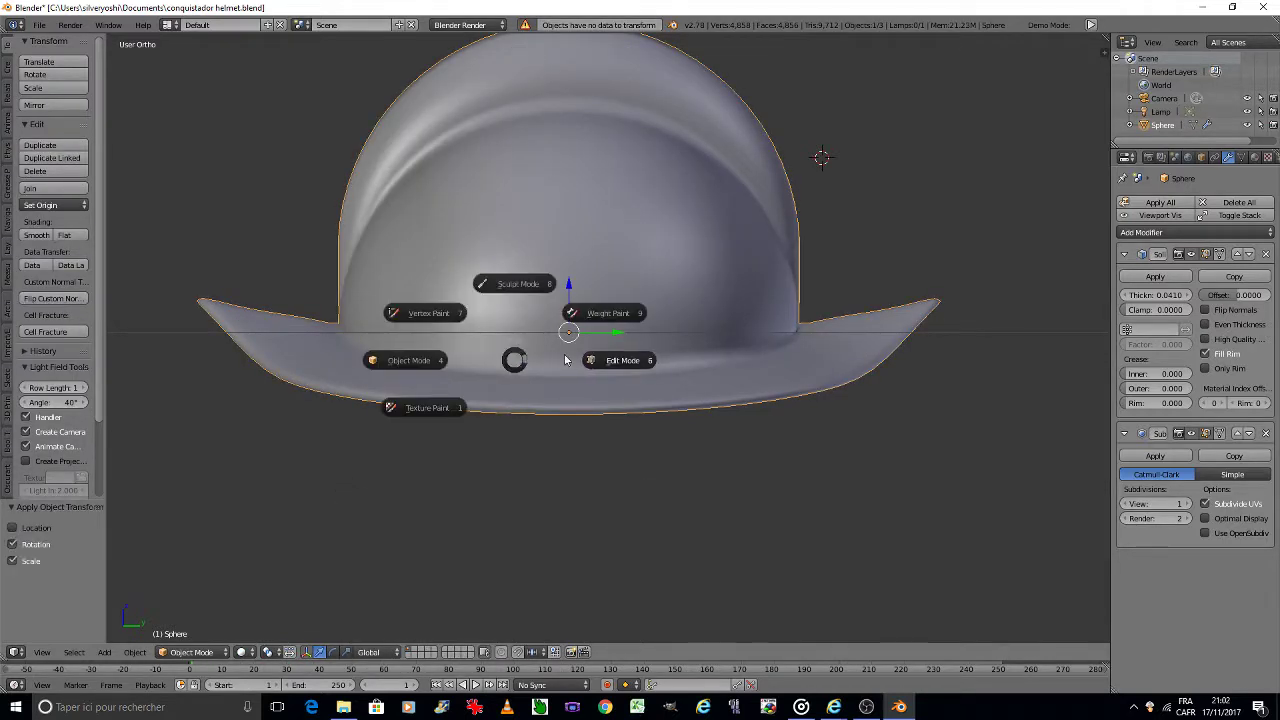
click(565, 360)
Step: Lower the front of the brim 0.156 along Z with a widened proportional falloff, then return to object mode
key(g)
key(z)
scroll(551, 414, down, 5)
scroll(551, 414, down, 5)
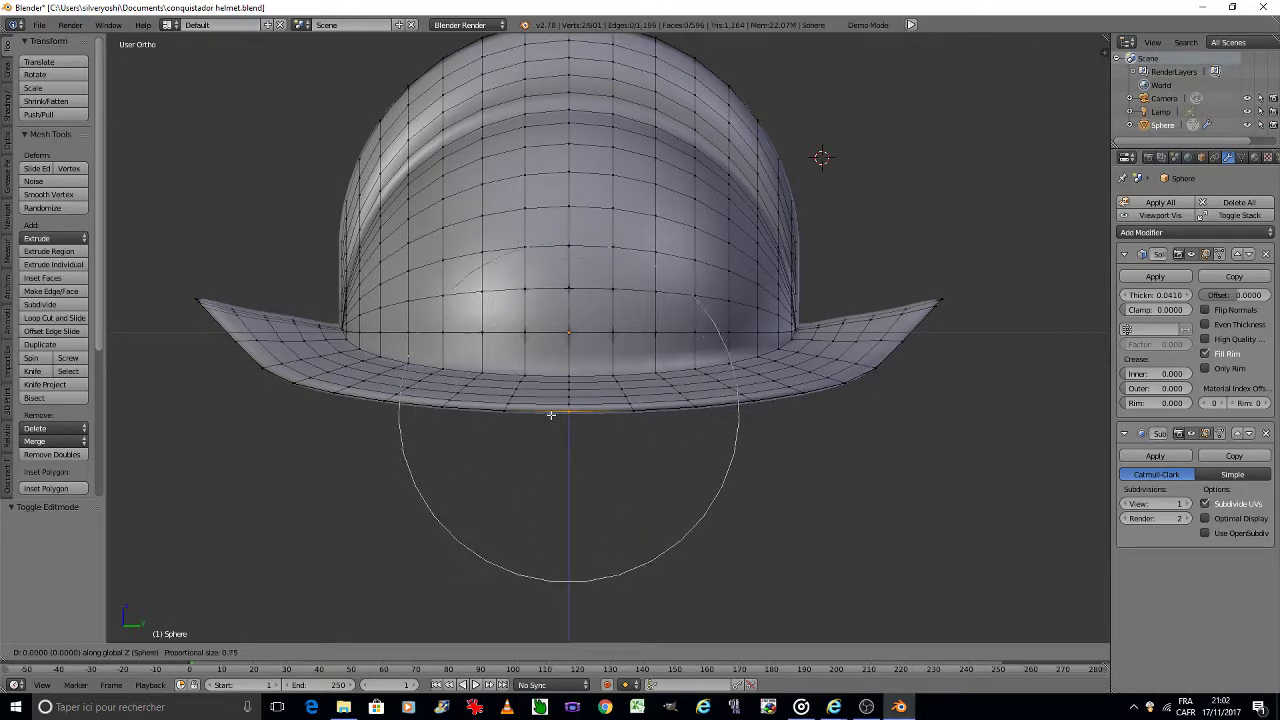
scroll(551, 414, down, 3)
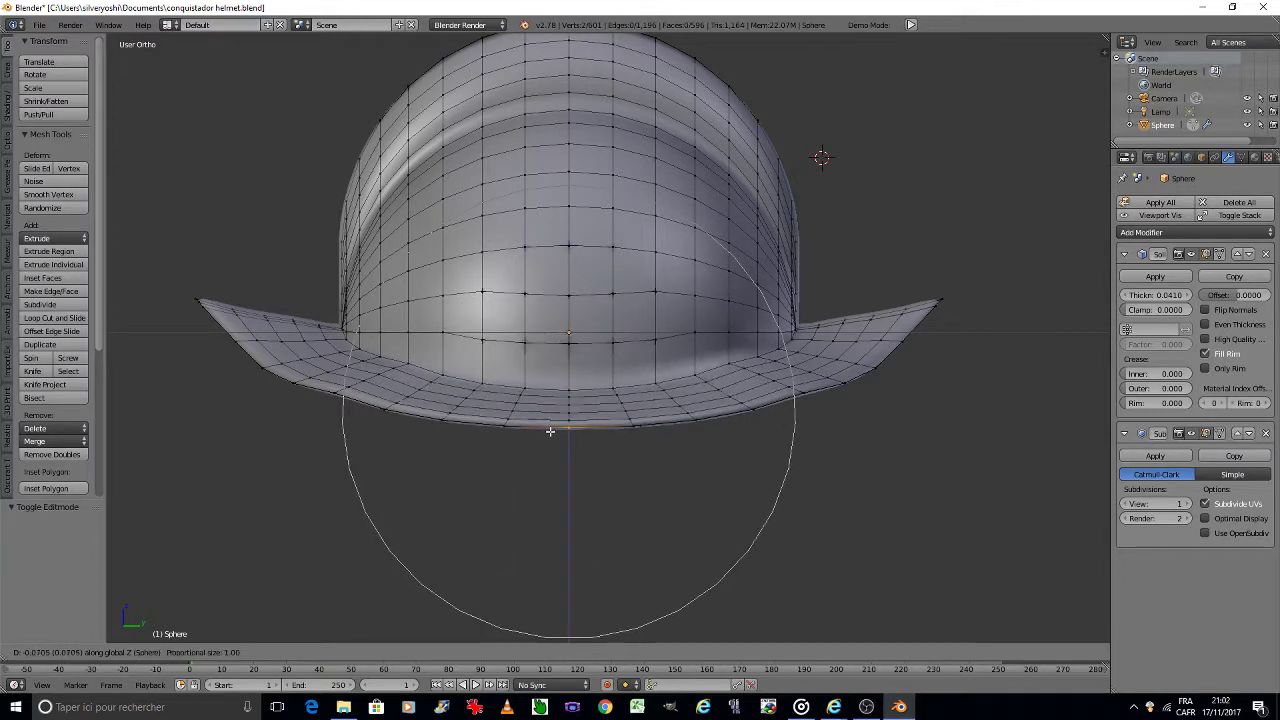
scroll(550, 431, down, 2)
scroll(550, 431, down, 1)
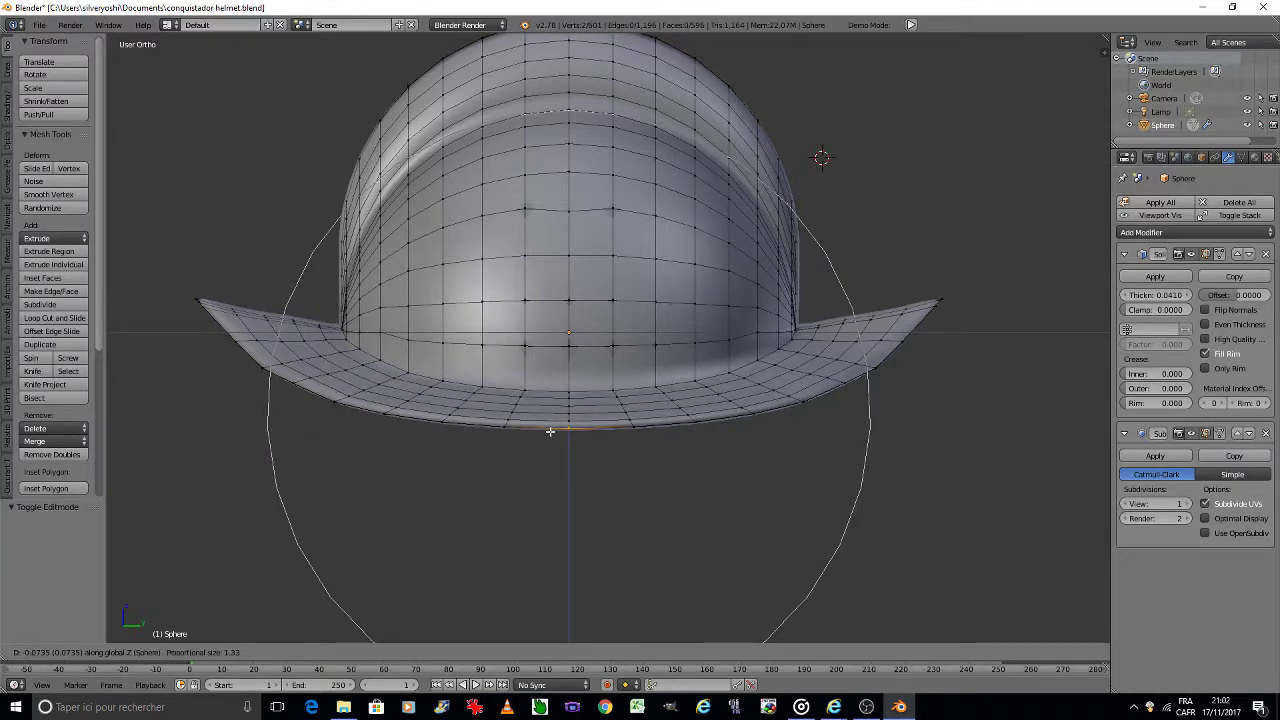
scroll(550, 431, down, 1)
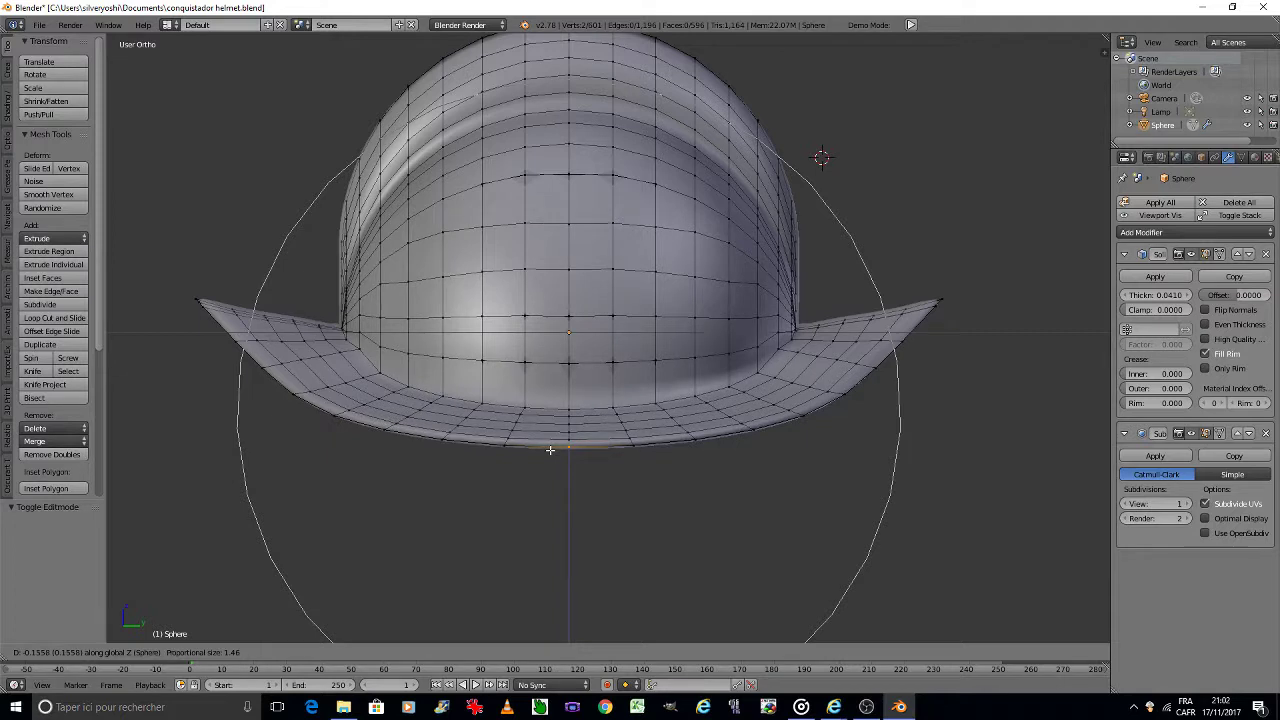
click(550, 451)
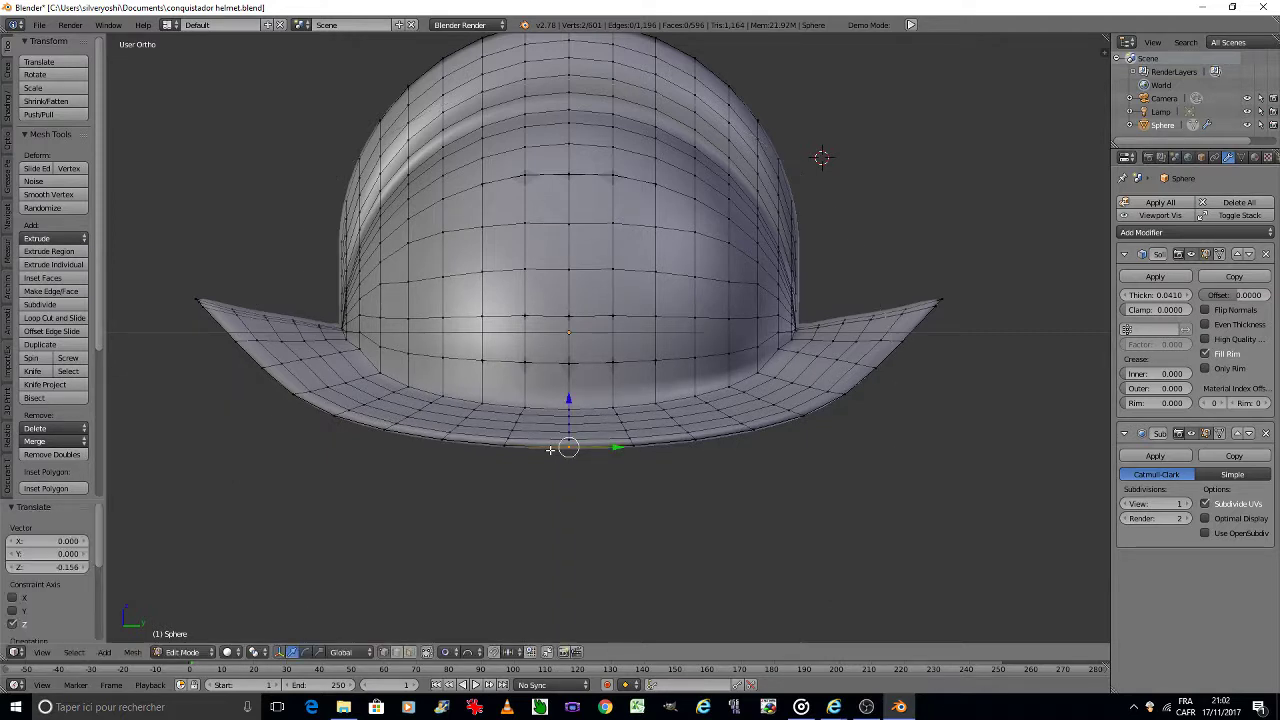
key(Tab)
click(516, 456)
Step: Look through the scene camera and reposition the camera to frame the helmet
key(KP_0)
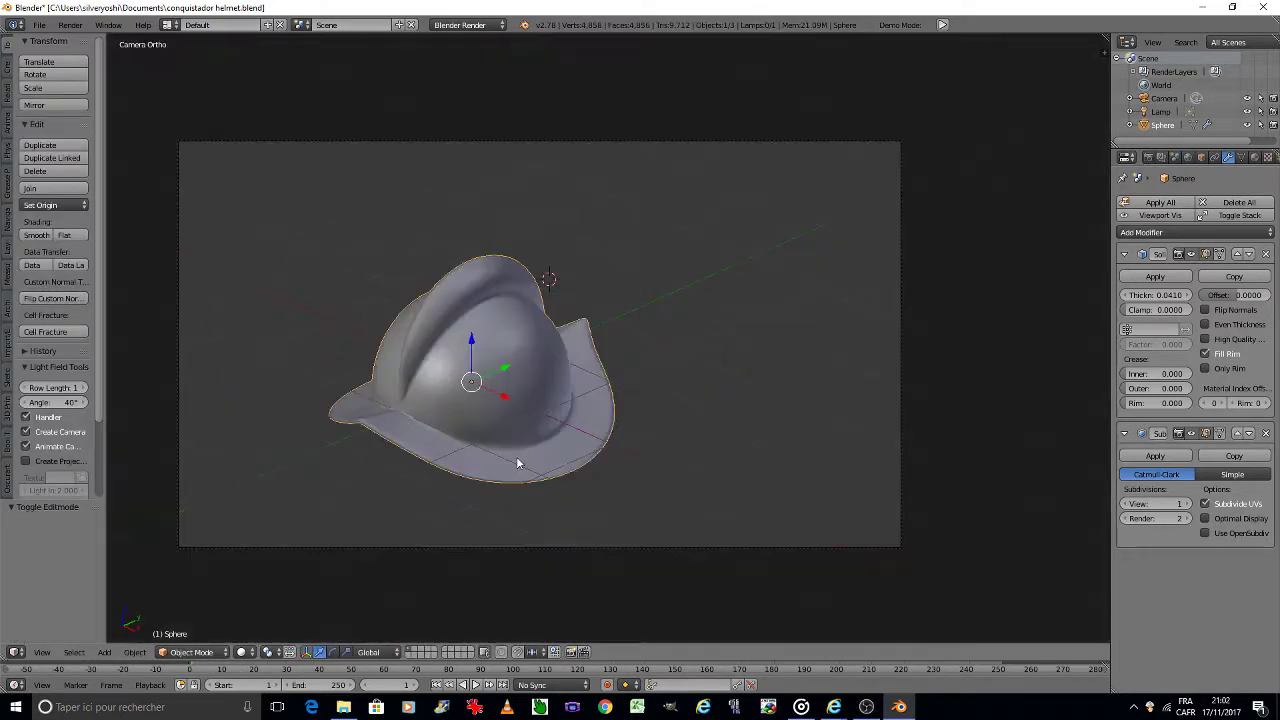
key(ctrl+s)
click(514, 454)
key(a)
scroll(508, 452, up, 2)
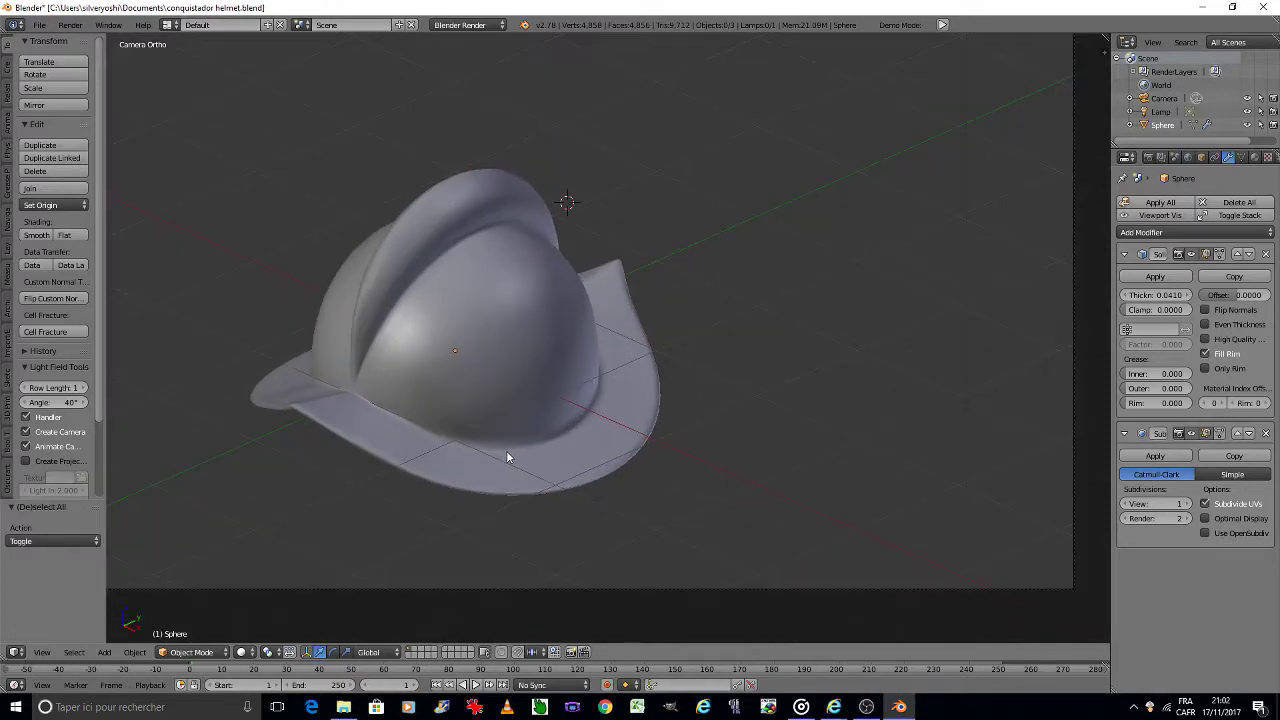
mouse_move(508, 452)
shift+middle_down()
mouse_move(605, 482)
mouse_move(537, 500)
shift+middle_up()
click(1161, 99)
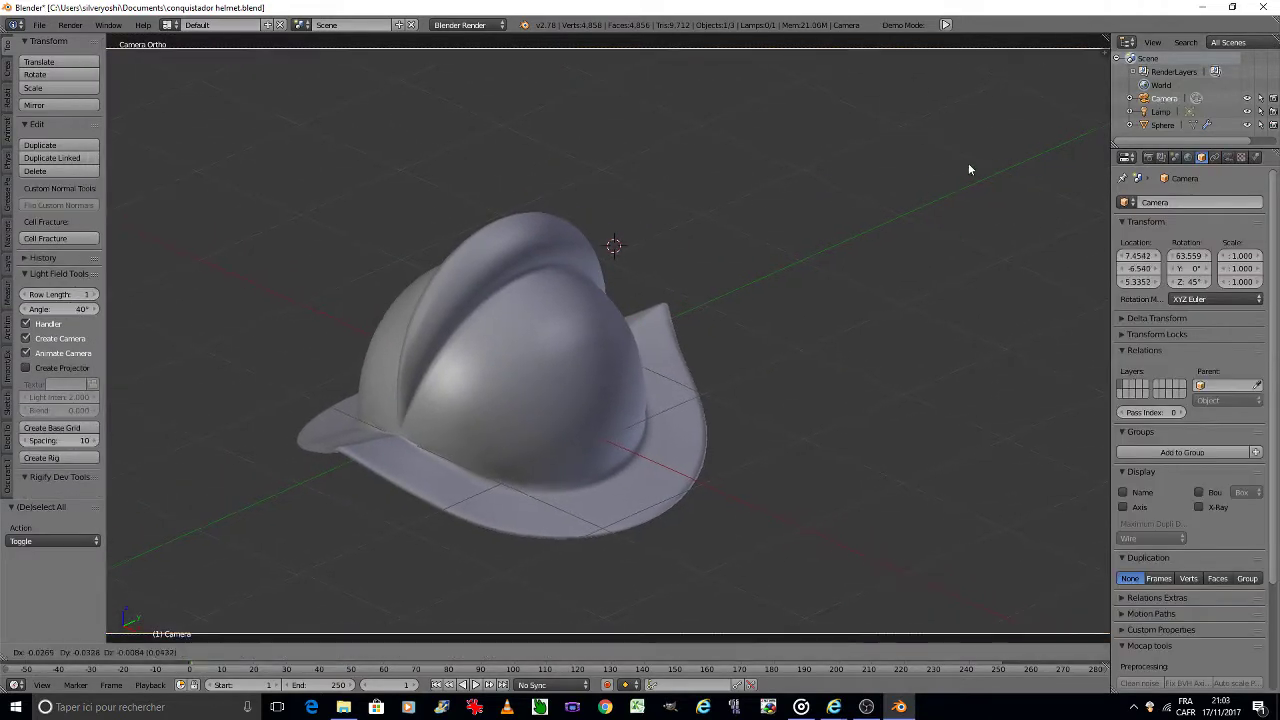
key(g)
click(881, 177)
Step: Scale the helmet up uniformly to 1.57 and save over the existing file
right_click(737, 363)
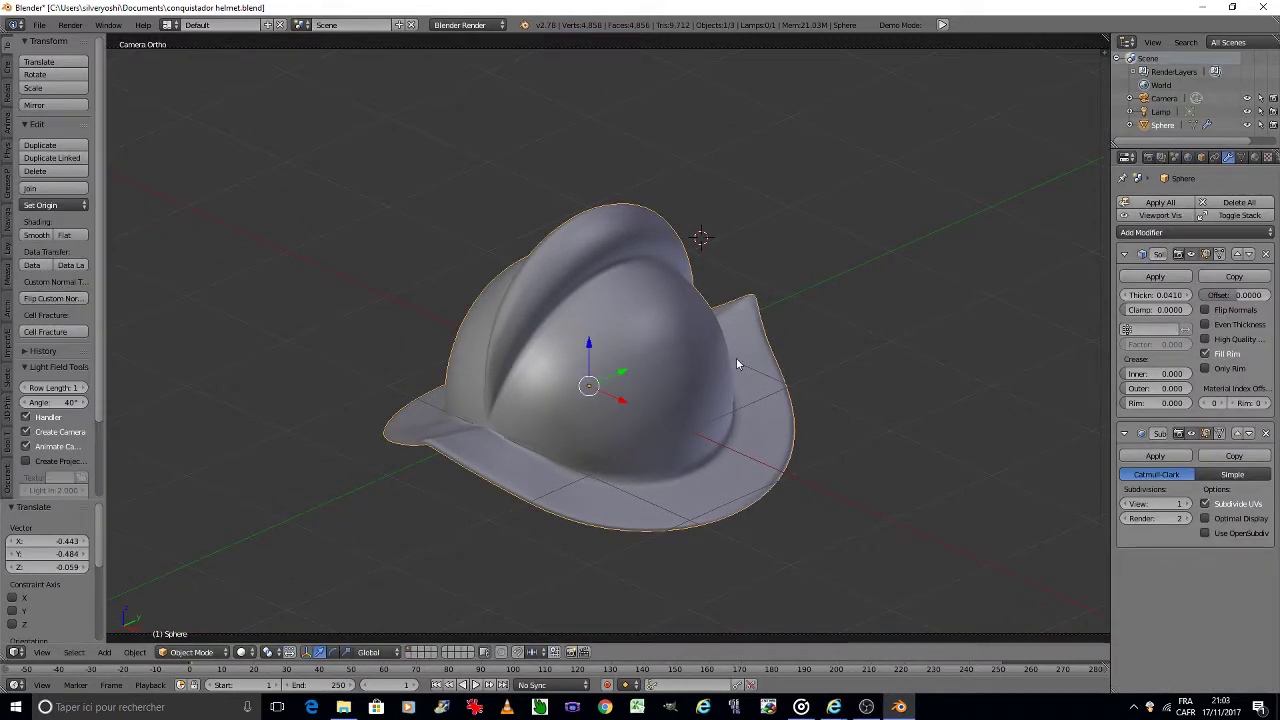
key(s)
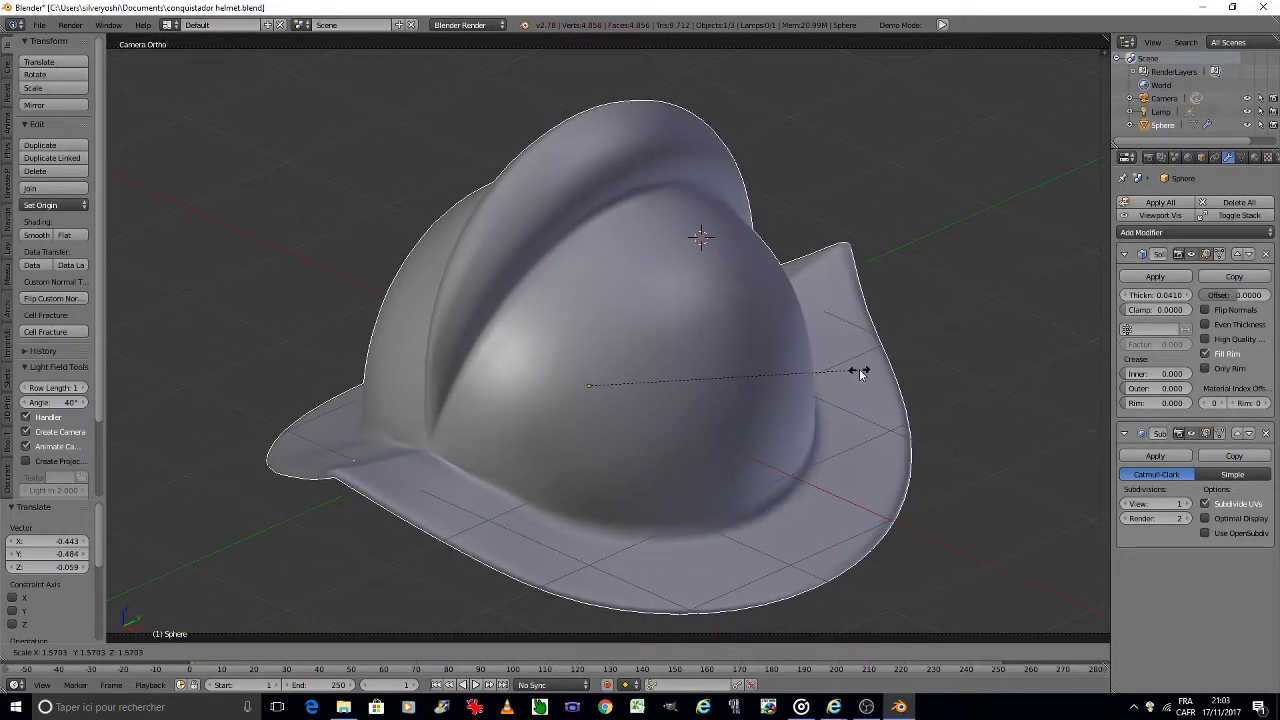
click(859, 370)
key(ctrl+s)
click(859, 368)
key(Tab)
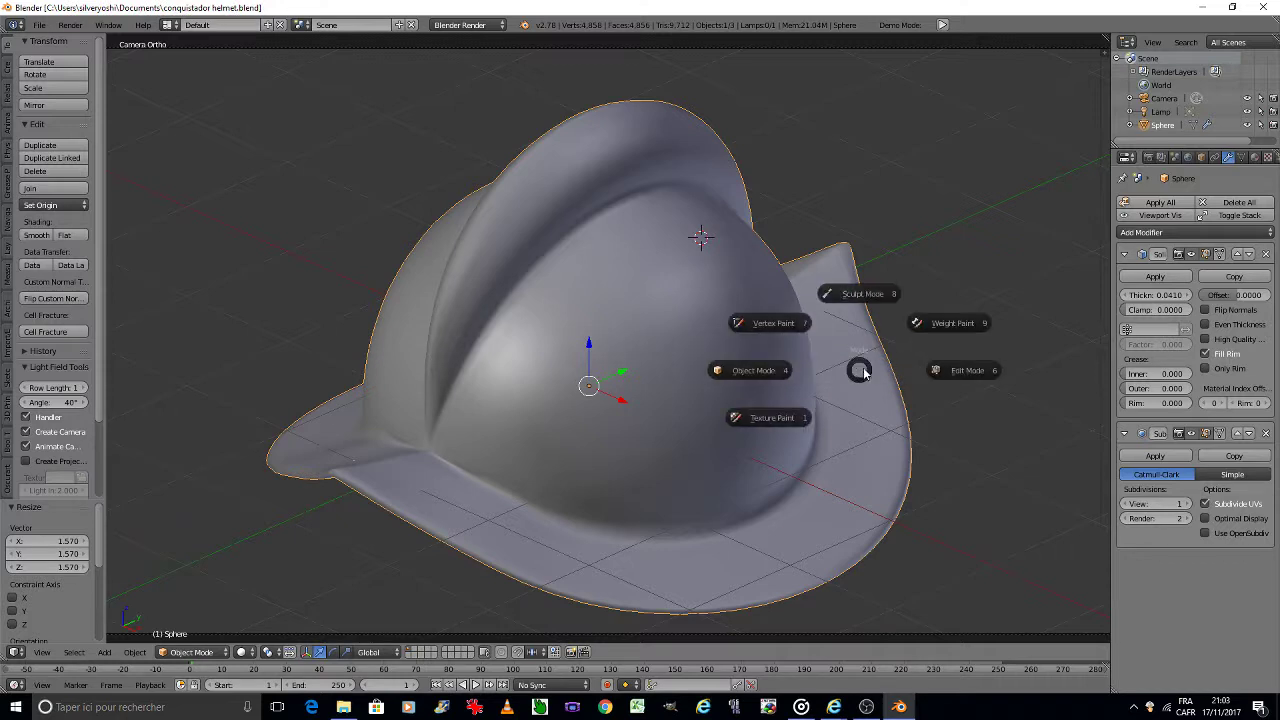
click(928, 368)
Step: Start selecting the crest's top edge loop, picking vertices along the dome's top
click(427, 652)
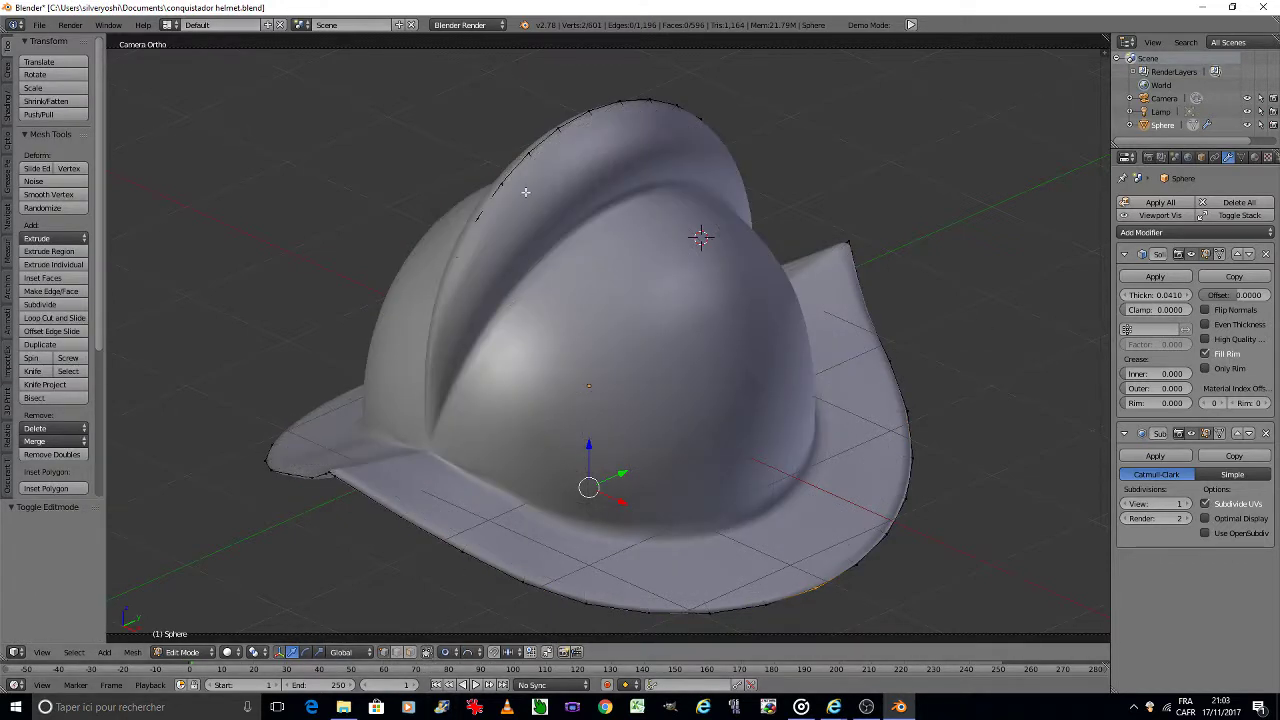
right_click(587, 112)
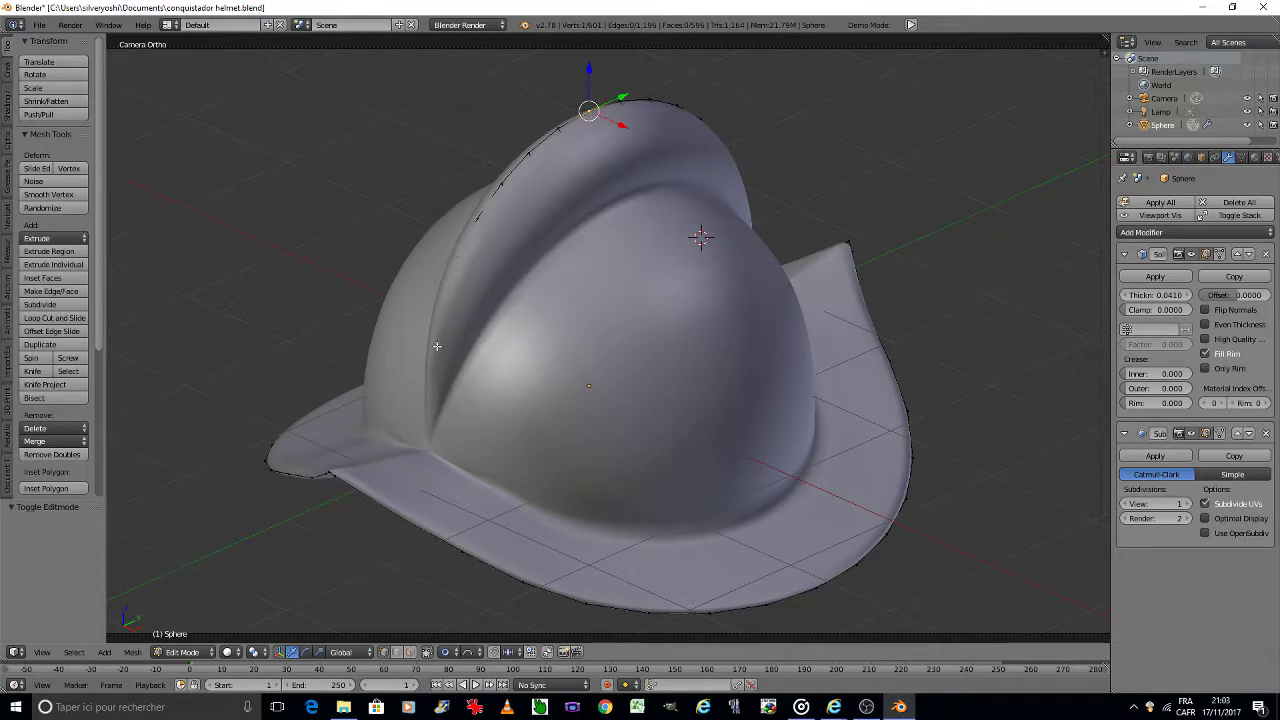
ctrl+right_click(427, 383)
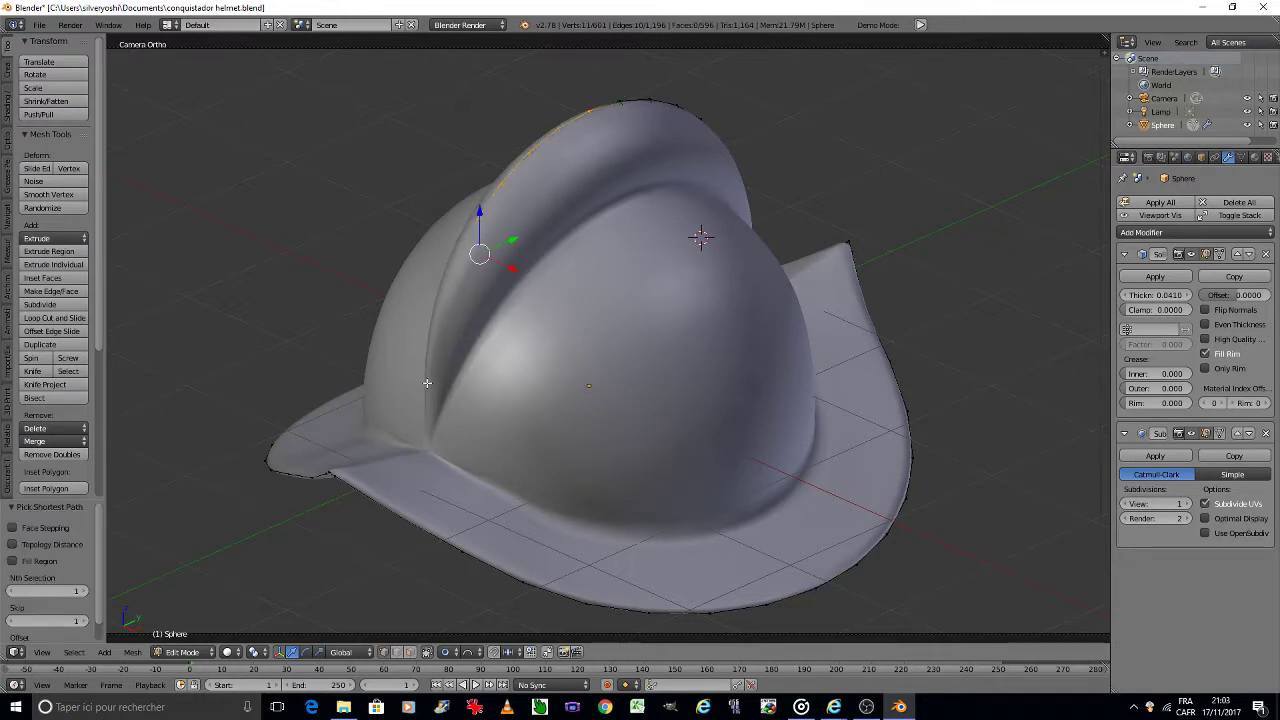
ctrl+right_click(625, 107)
ctrl+right_click(720, 146)
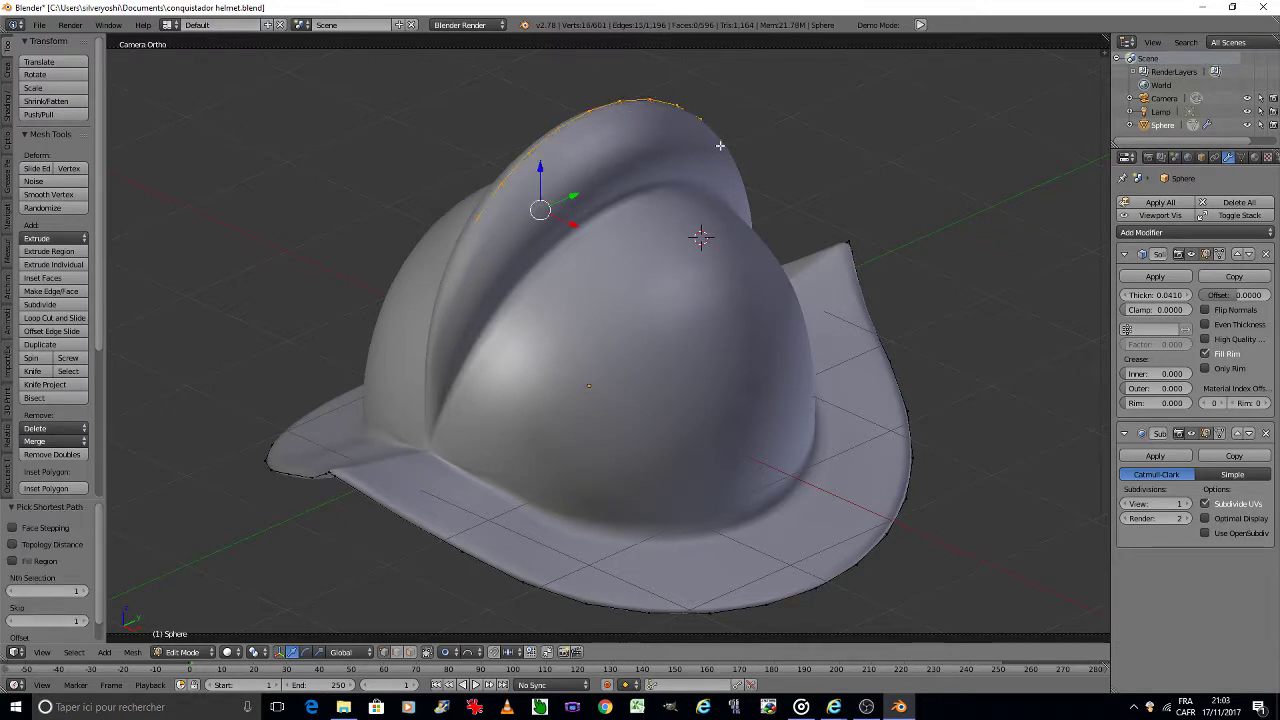
key(KP_Decimal)
shift+middle_drag(720, 146, 430, 370)
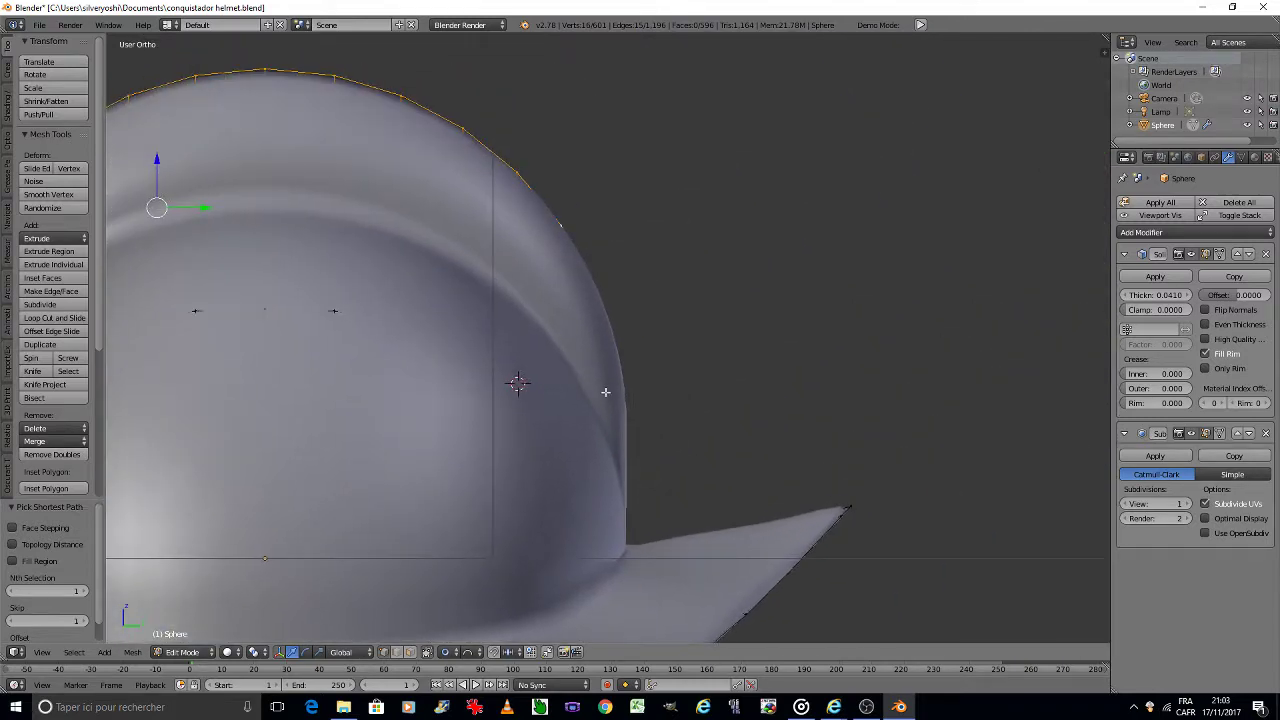
ctrl+right_click(623, 394)
click(1209, 254)
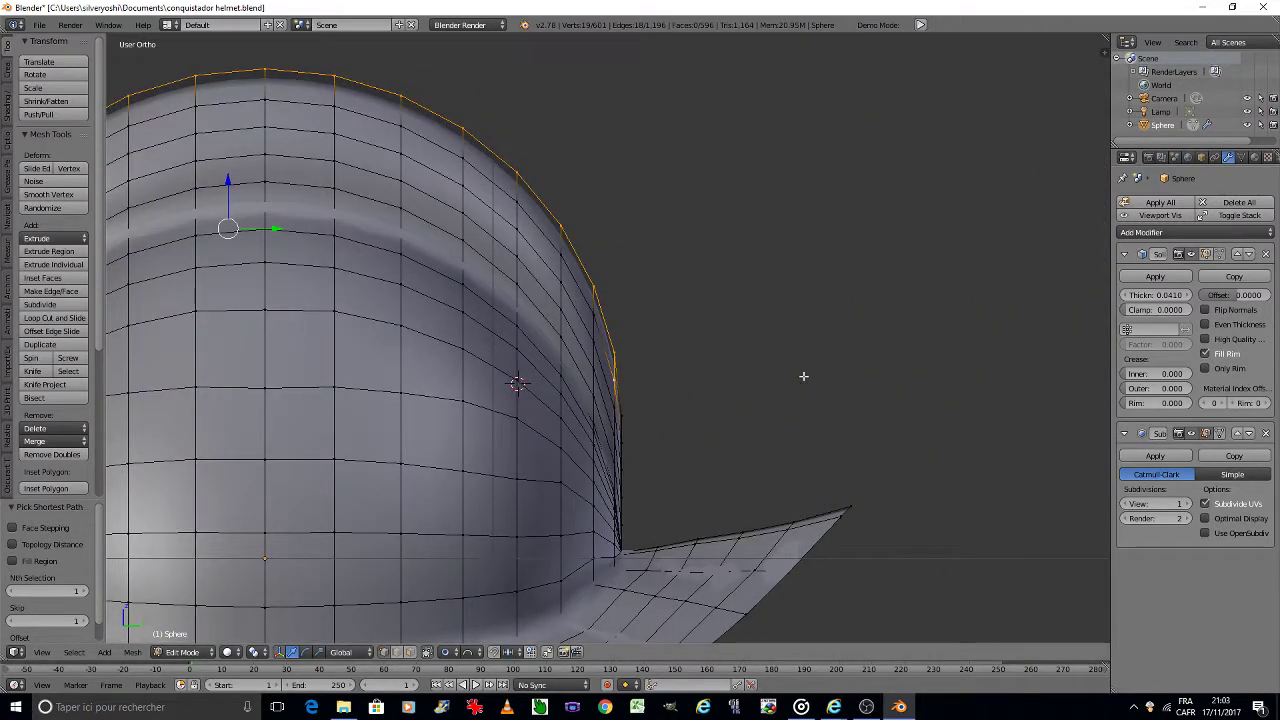
scroll(666, 382, up, 3)
scroll(610, 368, up, 2)
shift+right_click(626, 398)
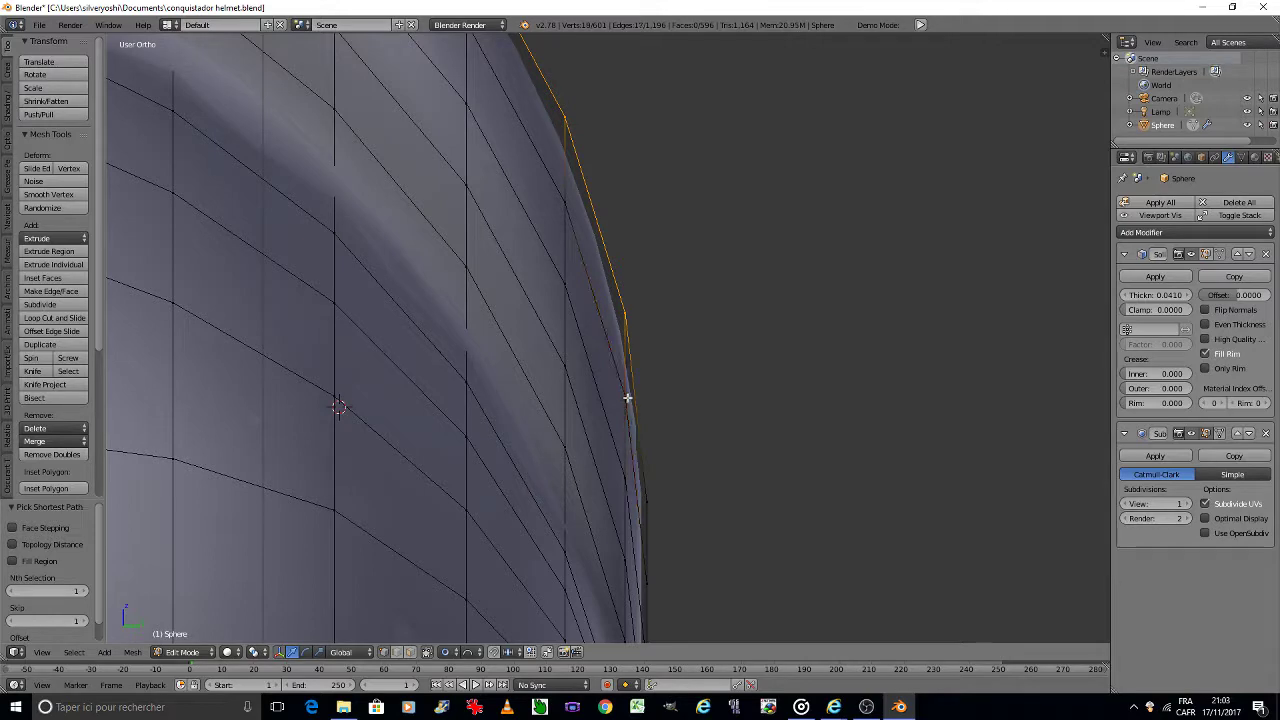
shift+right_click(656, 491)
Step: Extend the crest selection around the dome's rim and deselect the stray edges
key(KP_6)
key(KP_6)
key(KP_6)
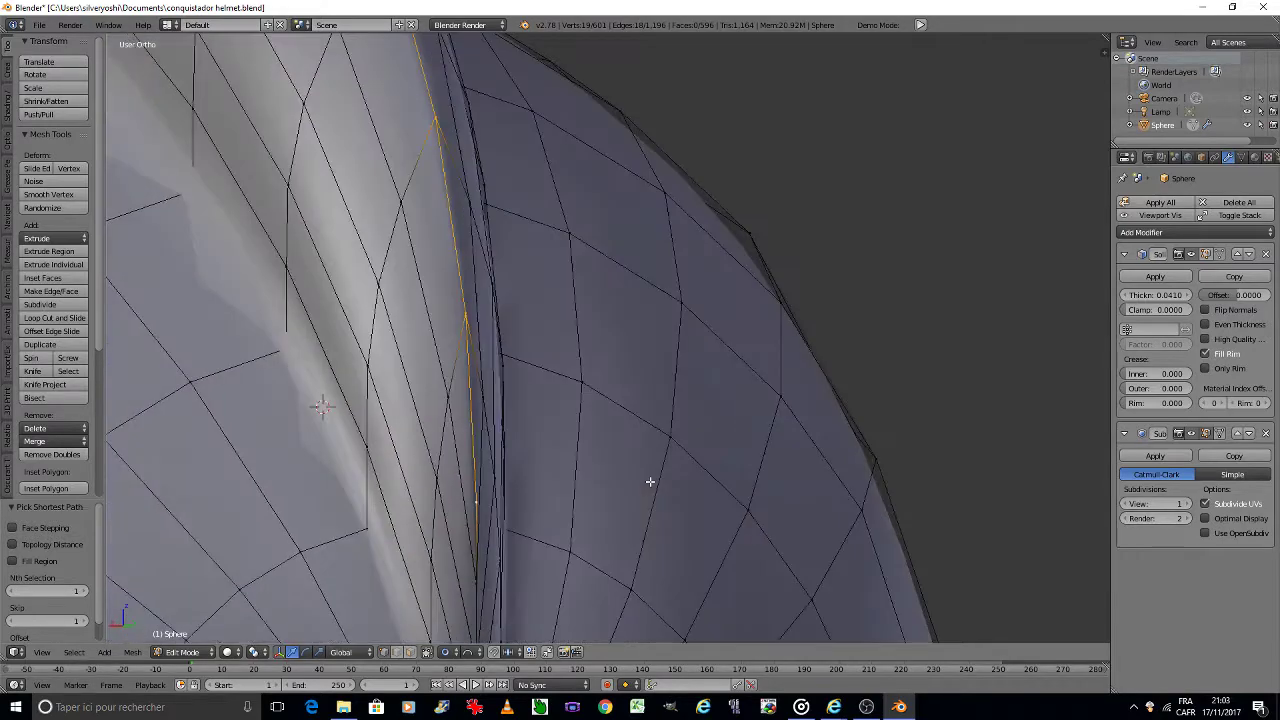
key(KP_6)
key(KP_6)
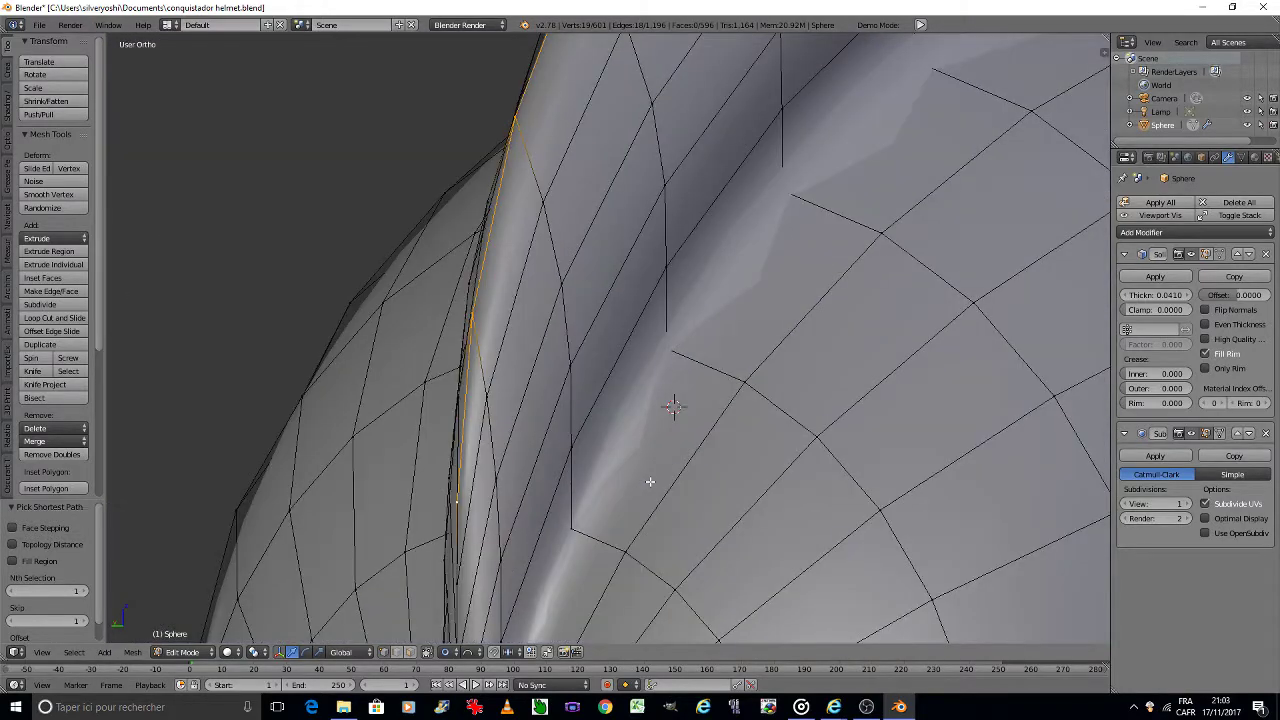
shift+right_click(459, 585)
scroll(459, 585, down, 3)
scroll(553, 495, down, 3)
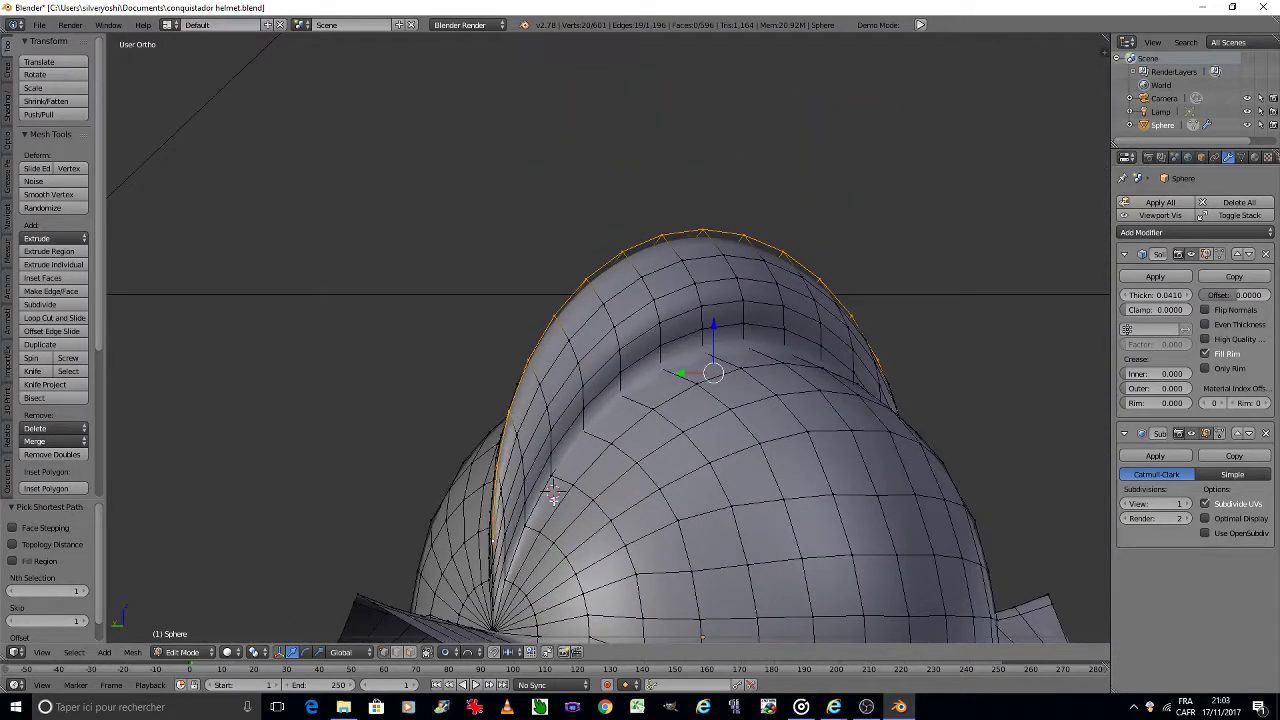
key(KP_6)
key(KP_6)
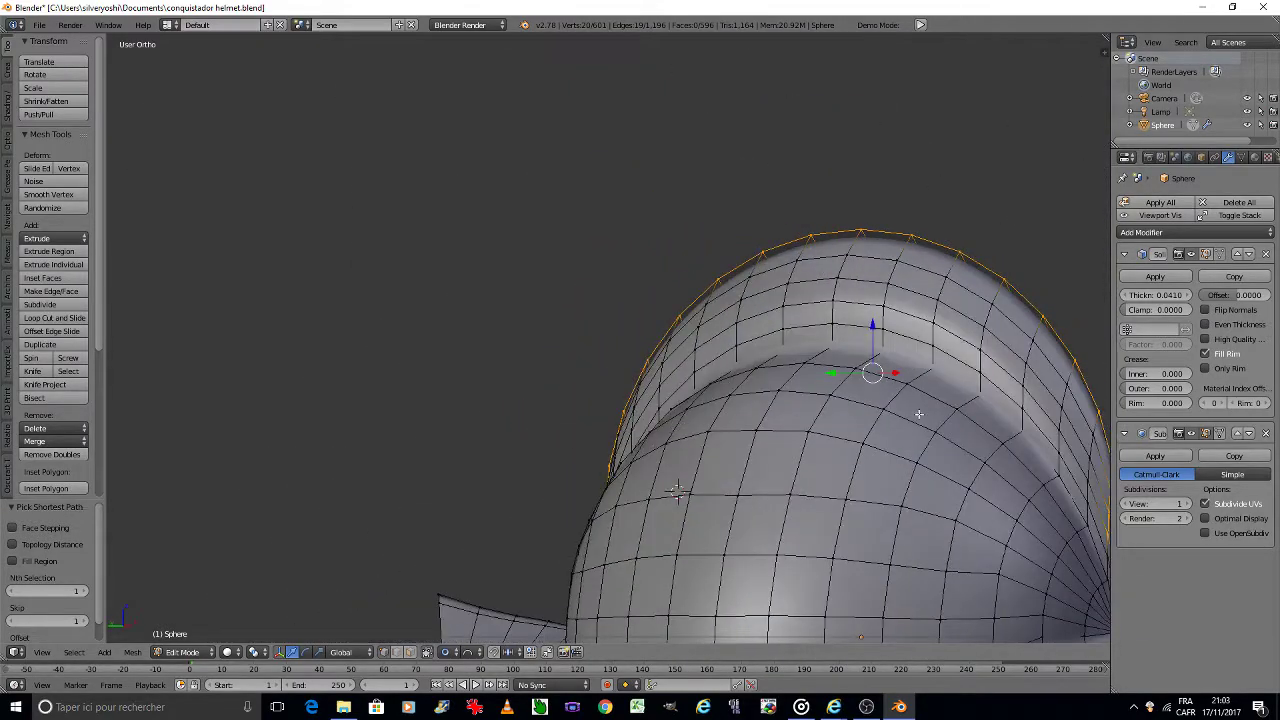
middle_drag(677, 491, 677, 363)
scroll(677, 363, up, 3)
scroll(649, 357, up, 2)
shift+right_click(635, 401)
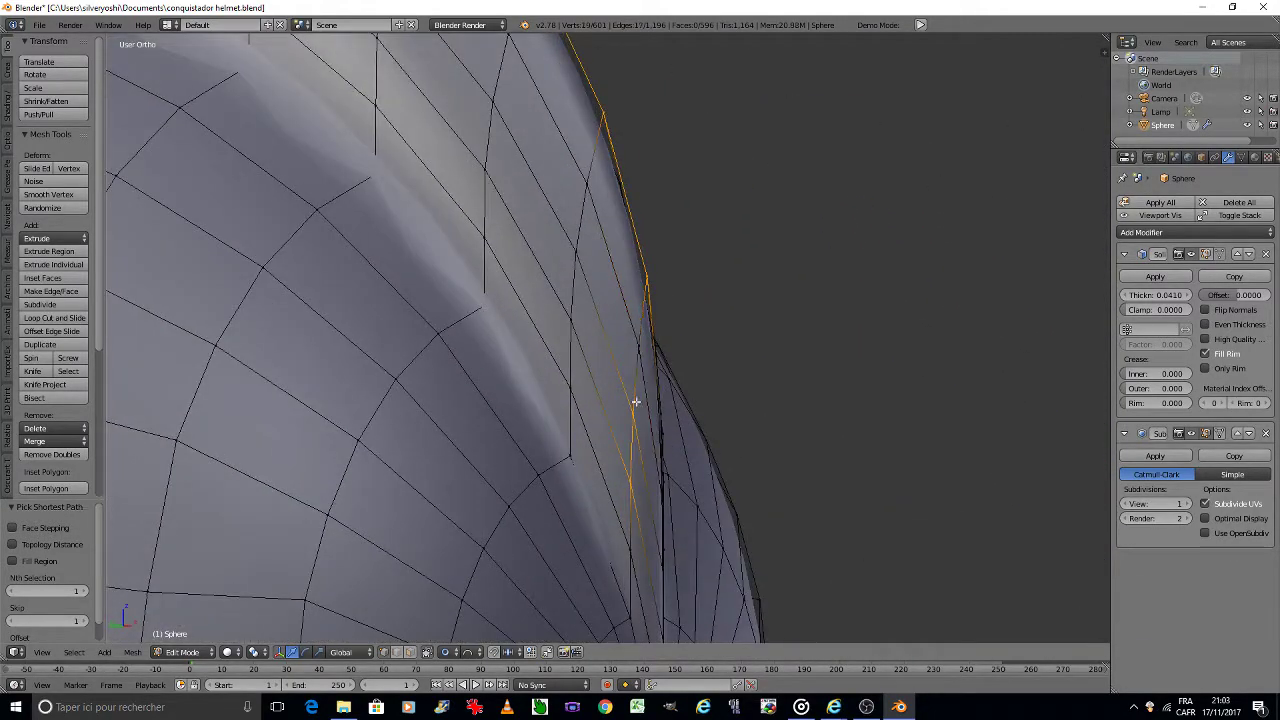
shift+right_click(635, 403)
shift+right_click(628, 484)
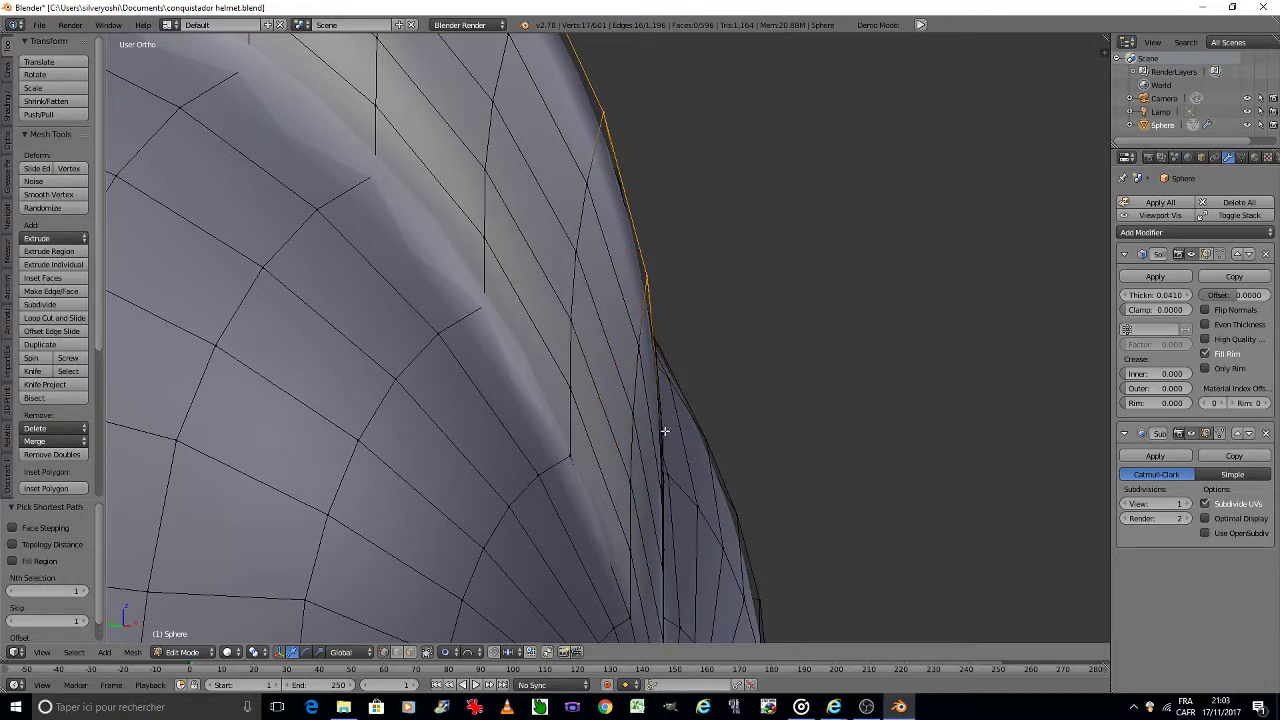
key(KP_6)
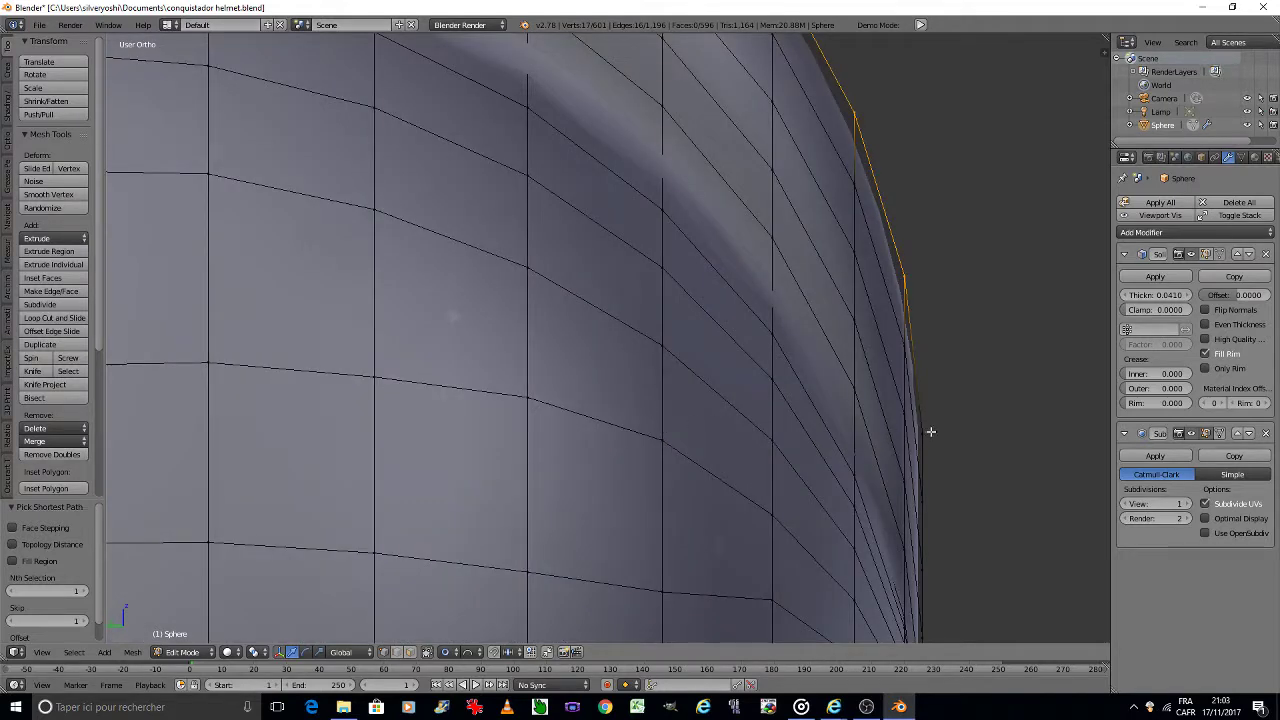
shift+right_click(930, 432)
scroll(669, 374, down, 3)
scroll(540, 327, down, 2)
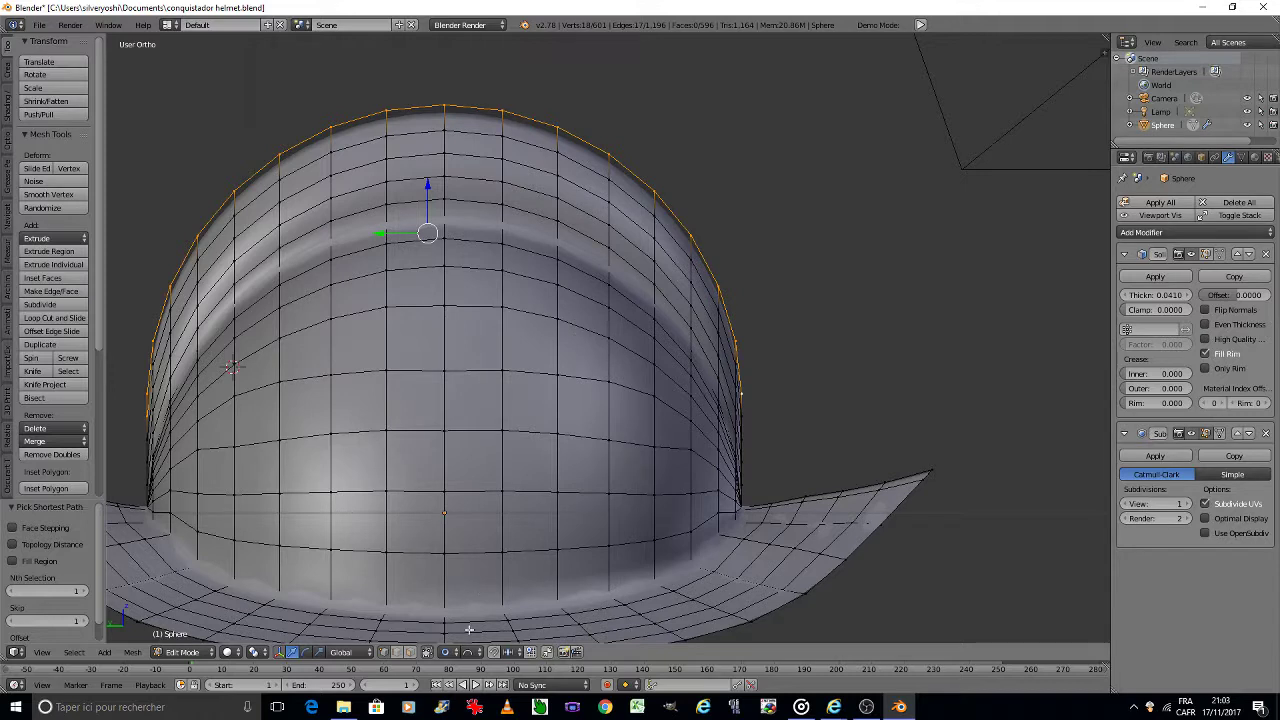
Step: Enable proportional editing and try a vertical move of the crest edges, then cancel it
click(445, 652)
click(463, 636)
key(g)
key(z)
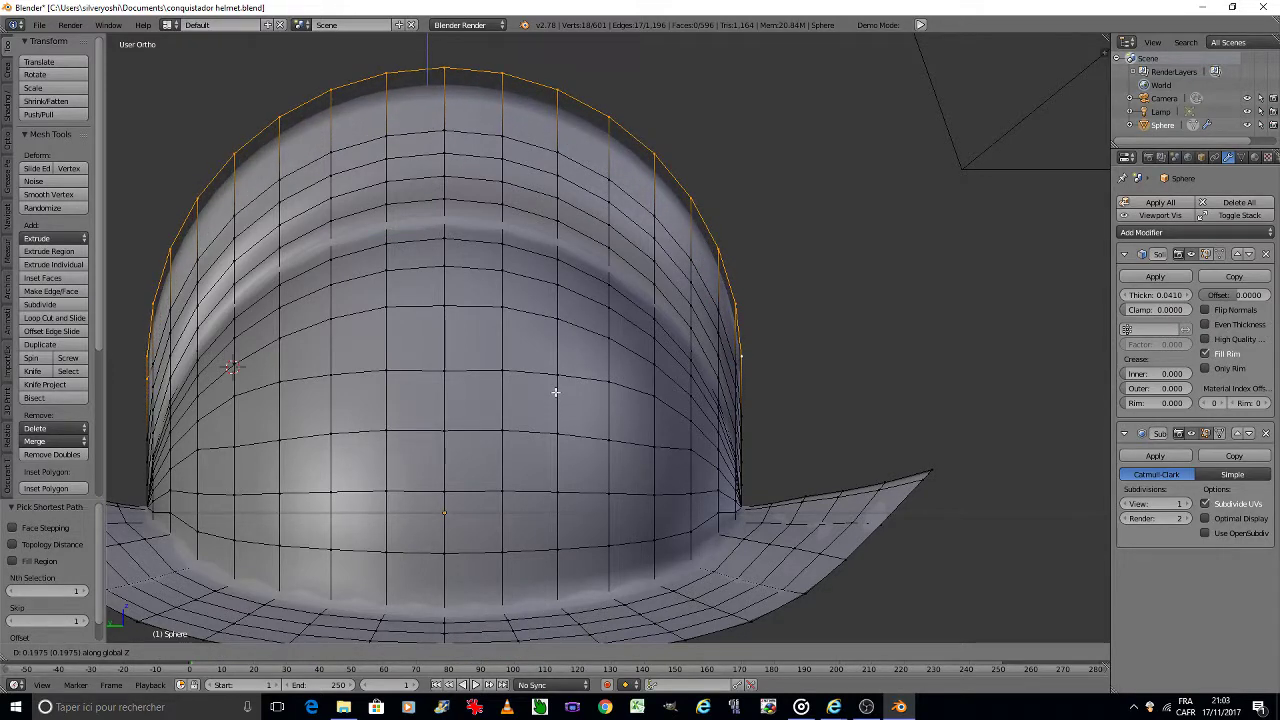
right_click(555, 392)
Step: Raise the selected crest edges 0.148 along Z with Smooth proportional falloff, then return to object mode
click(445, 652)
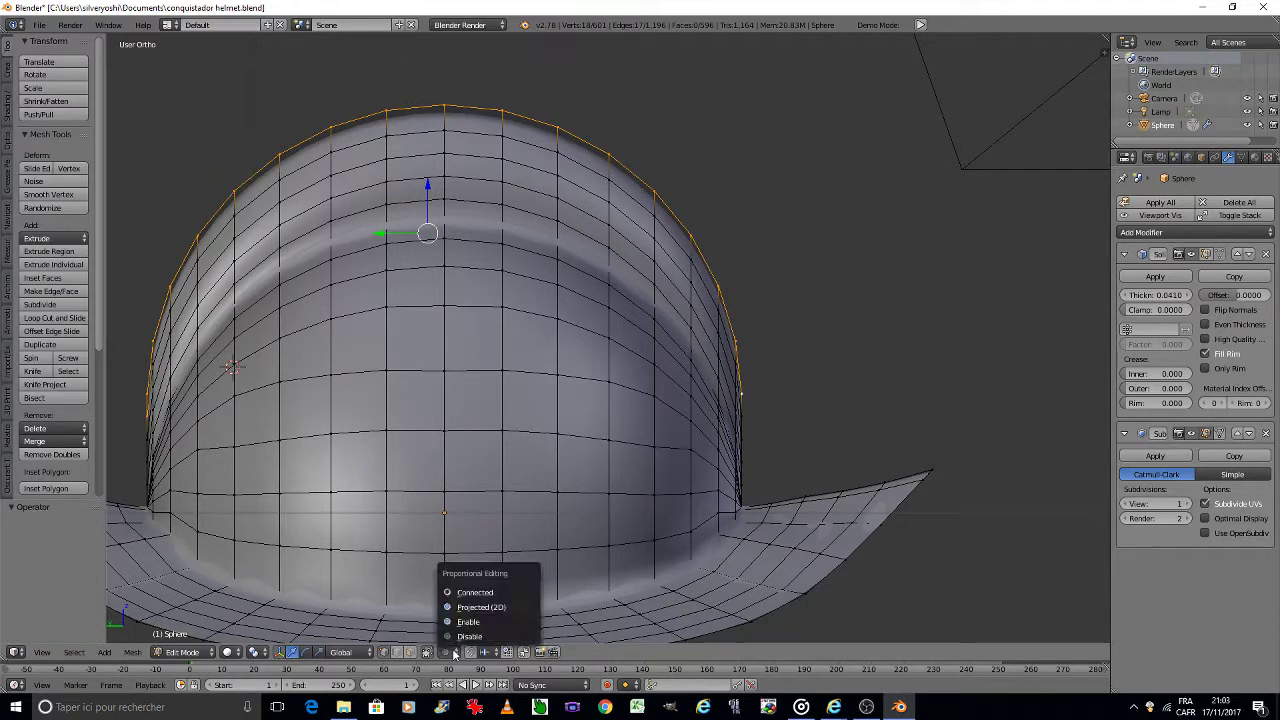
click(451, 588)
click(467, 652)
click(548, 494)
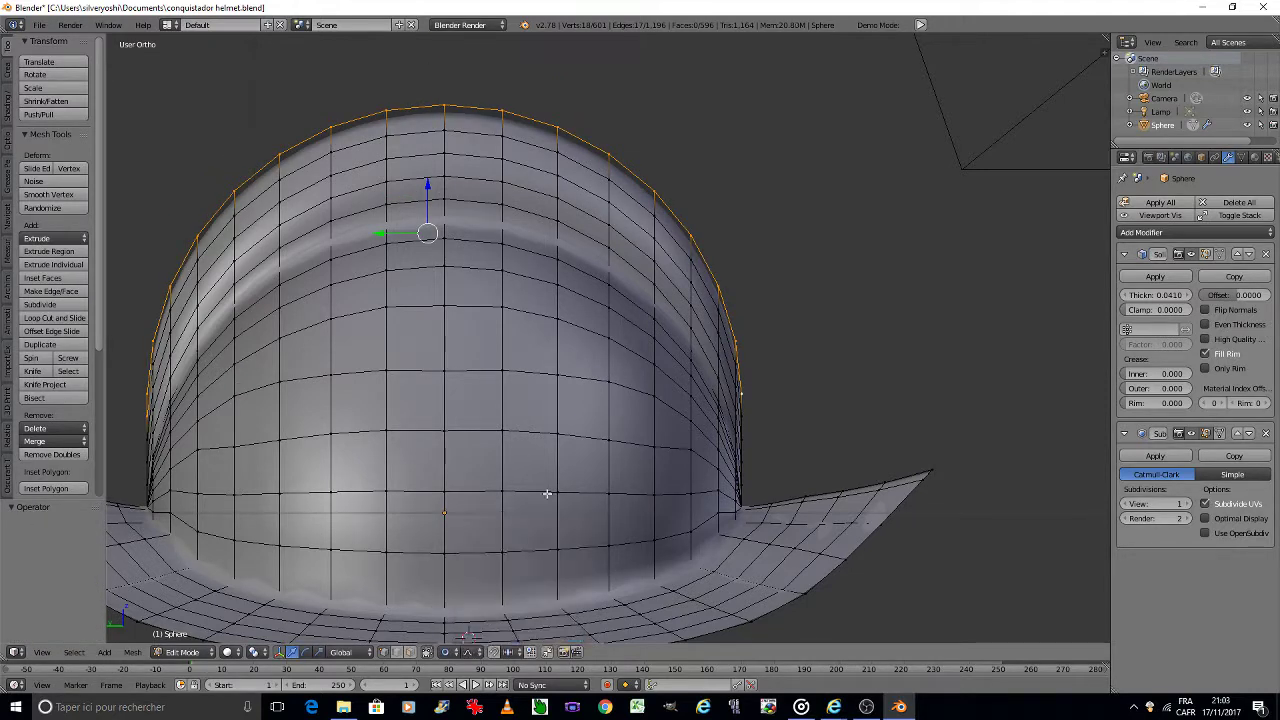
key(g)
key(z)
scroll(547, 493, up, 2)
scroll(547, 493, up, 9)
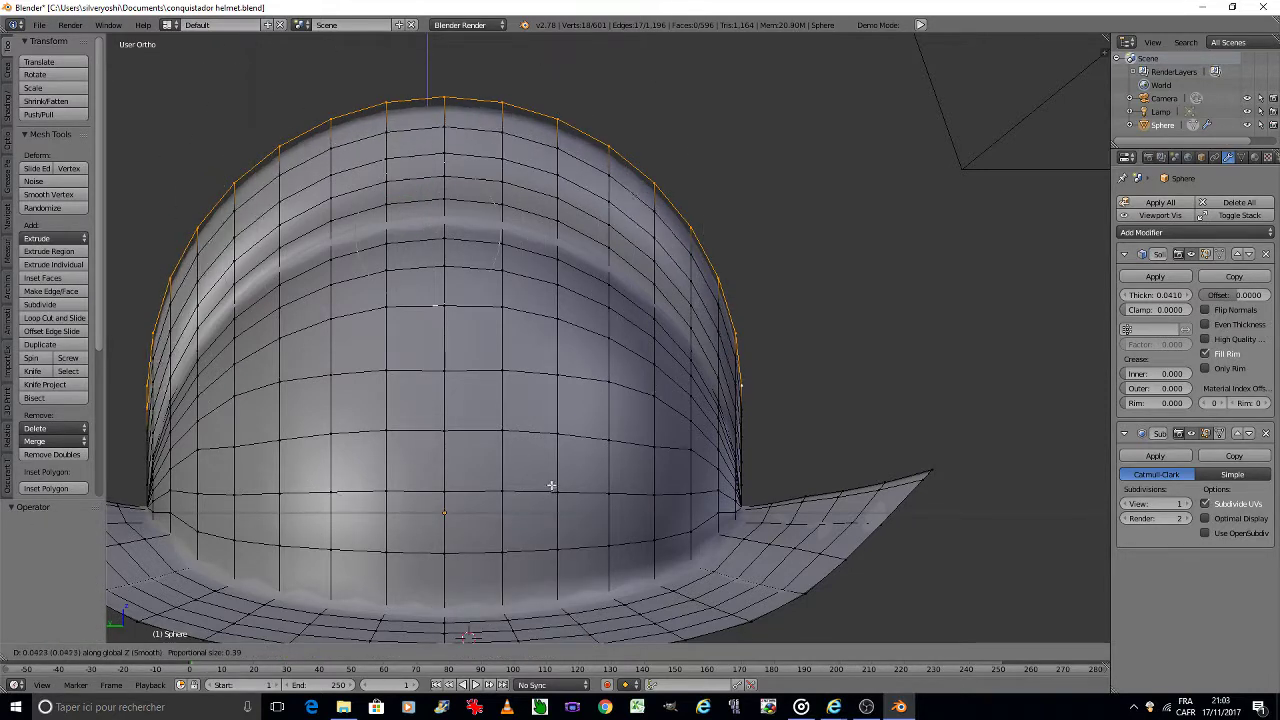
click(553, 465)
key(Tab)
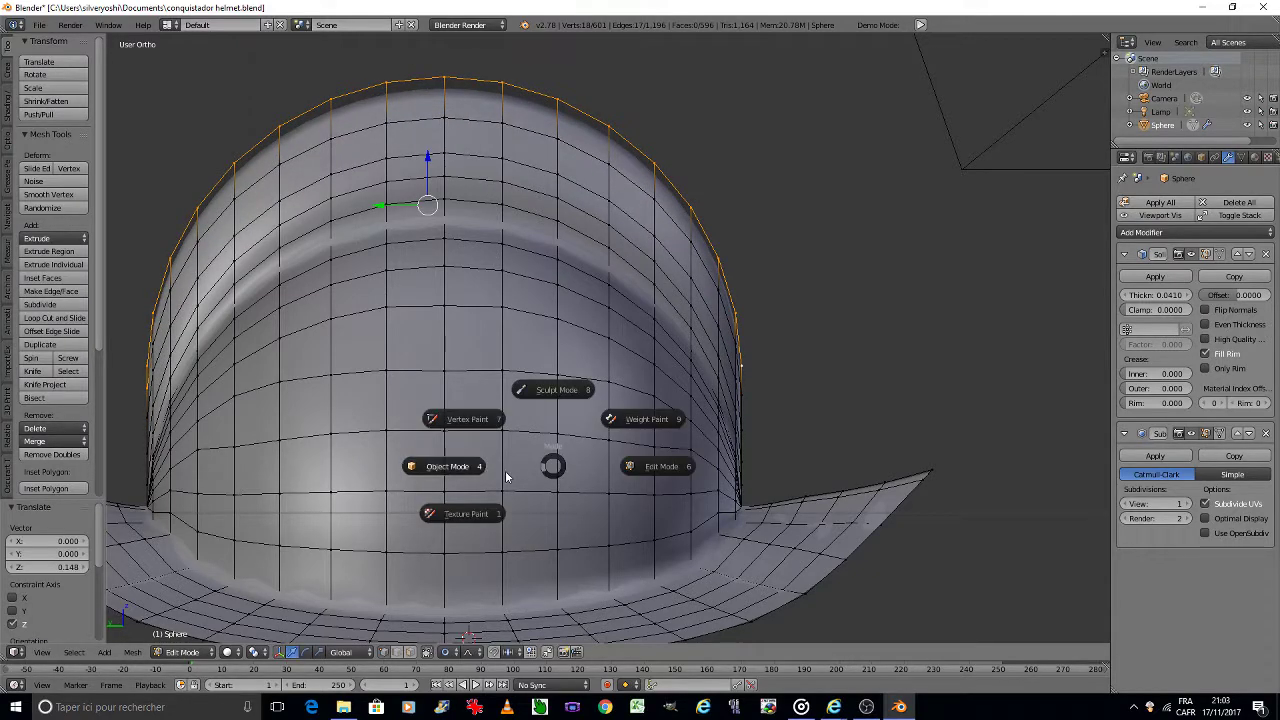
click(505, 470)
key(ctrl+a)
click(505, 472)
scroll(505, 472, down, 3)
Step: Deselect all, view through the camera, and save the helmet over the existing file
scroll(505, 472, down, 2)
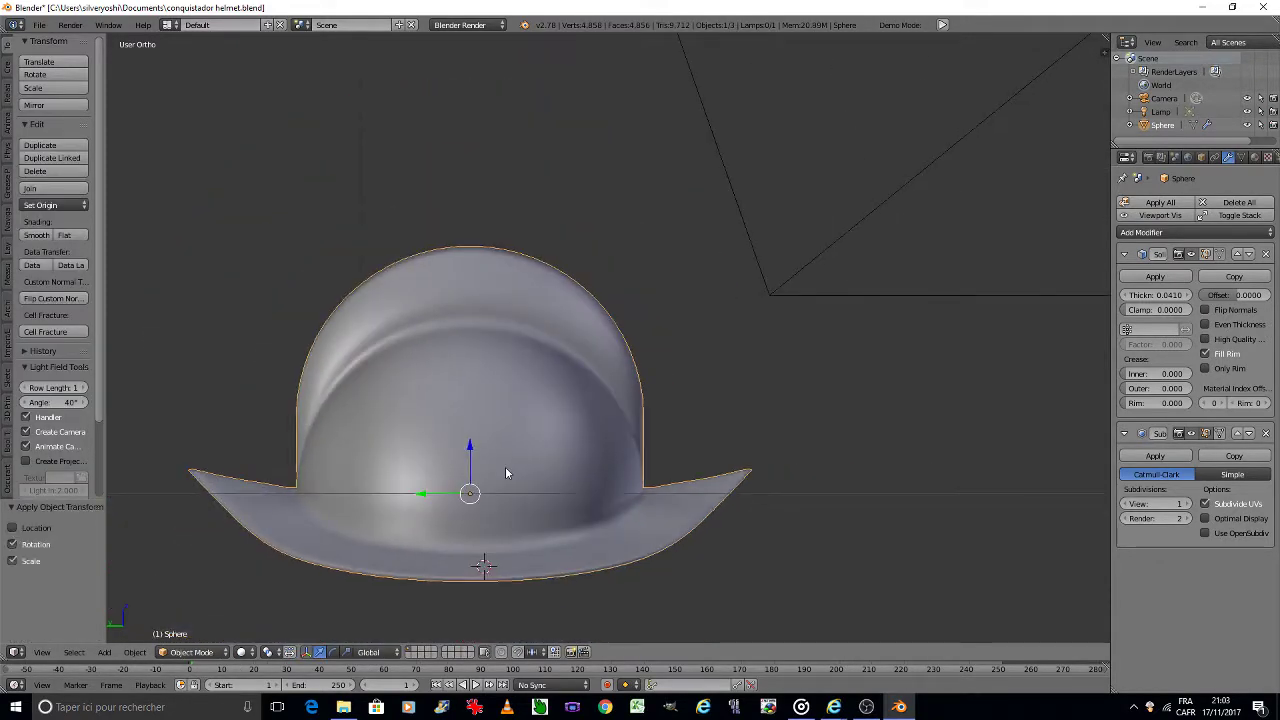
key(a)
key(KP_0)
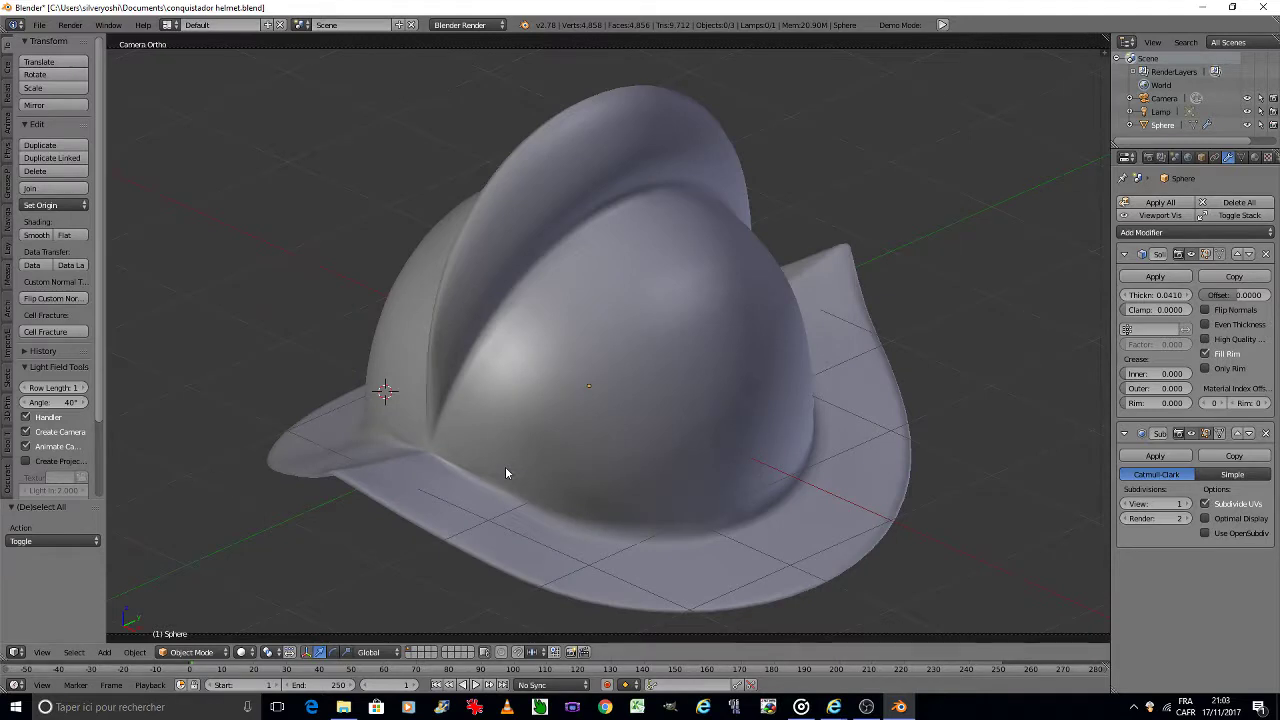
key(ctrl+s)
click(505, 470)
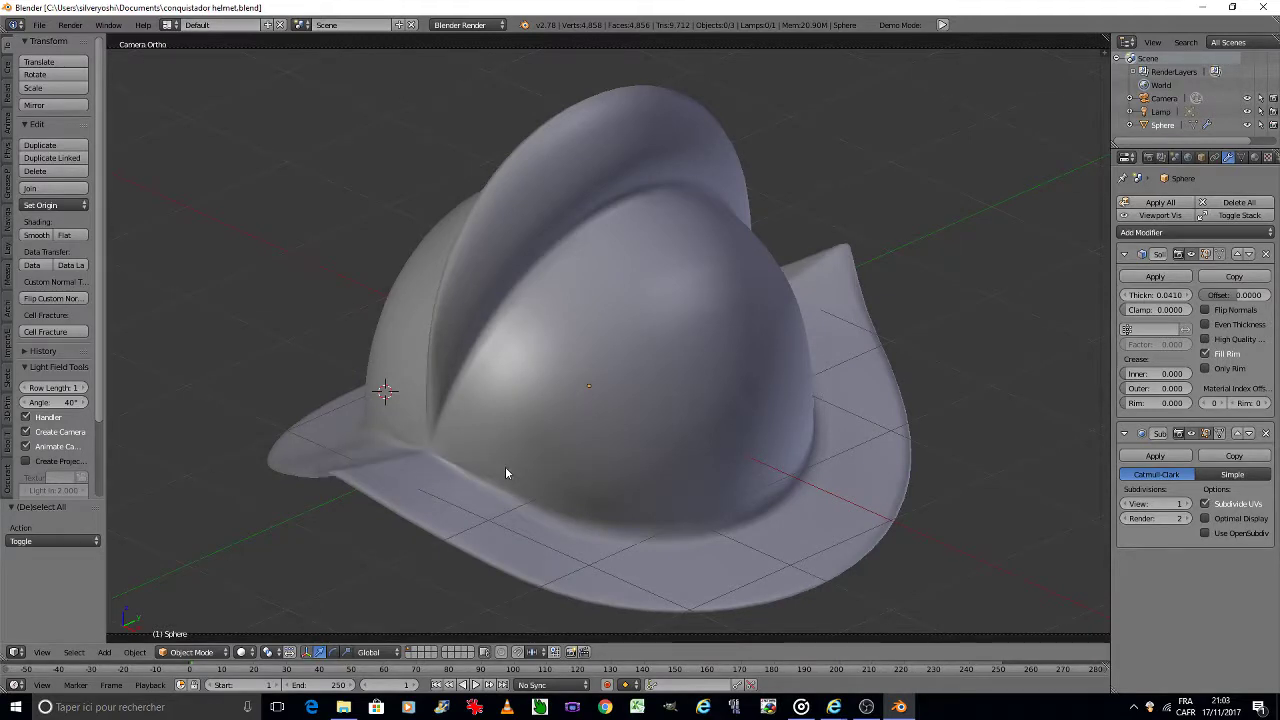
Step: Select the helmet and raise its Solidify thickness to 0.07
right_click(505, 470)
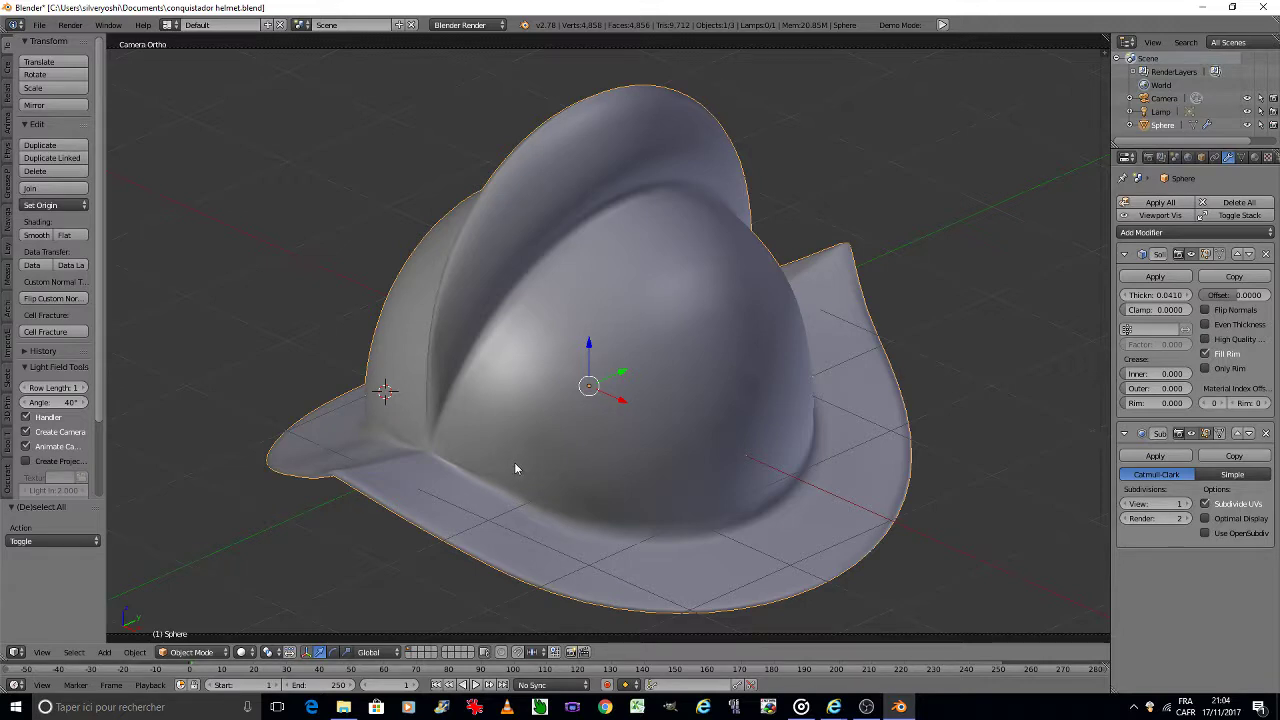
click(1153, 294)
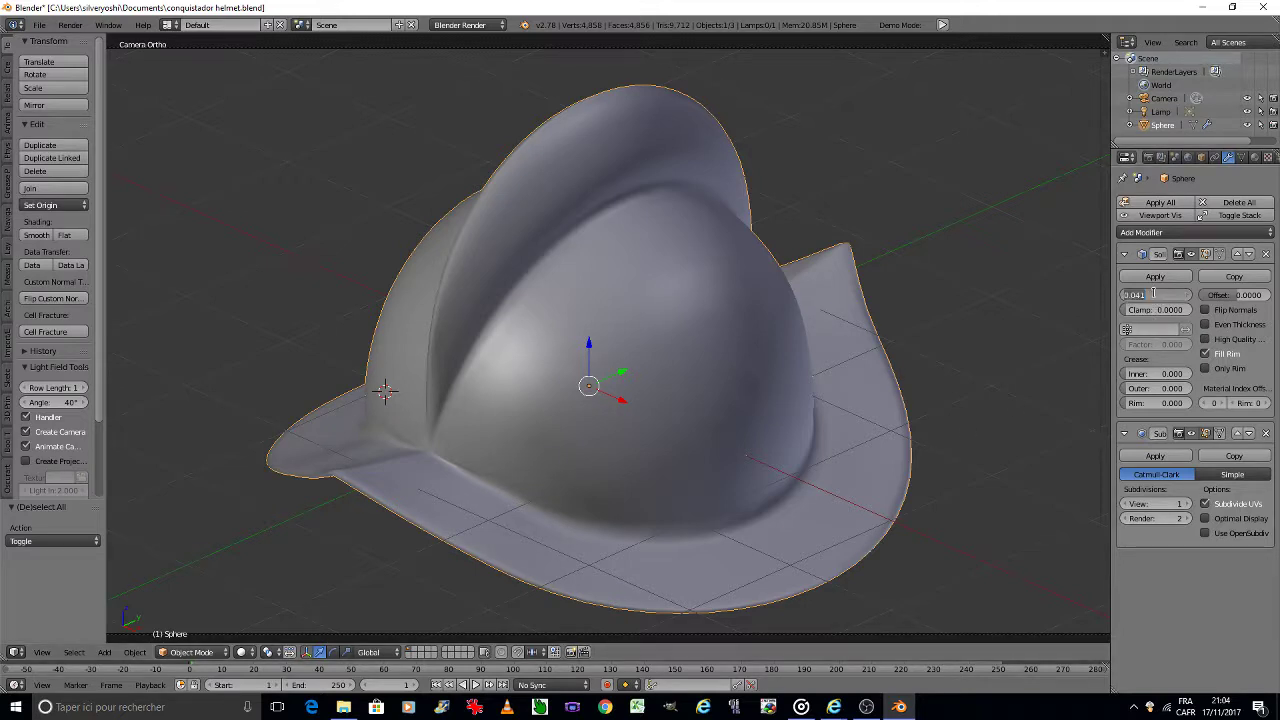
text(0)
key(Return)
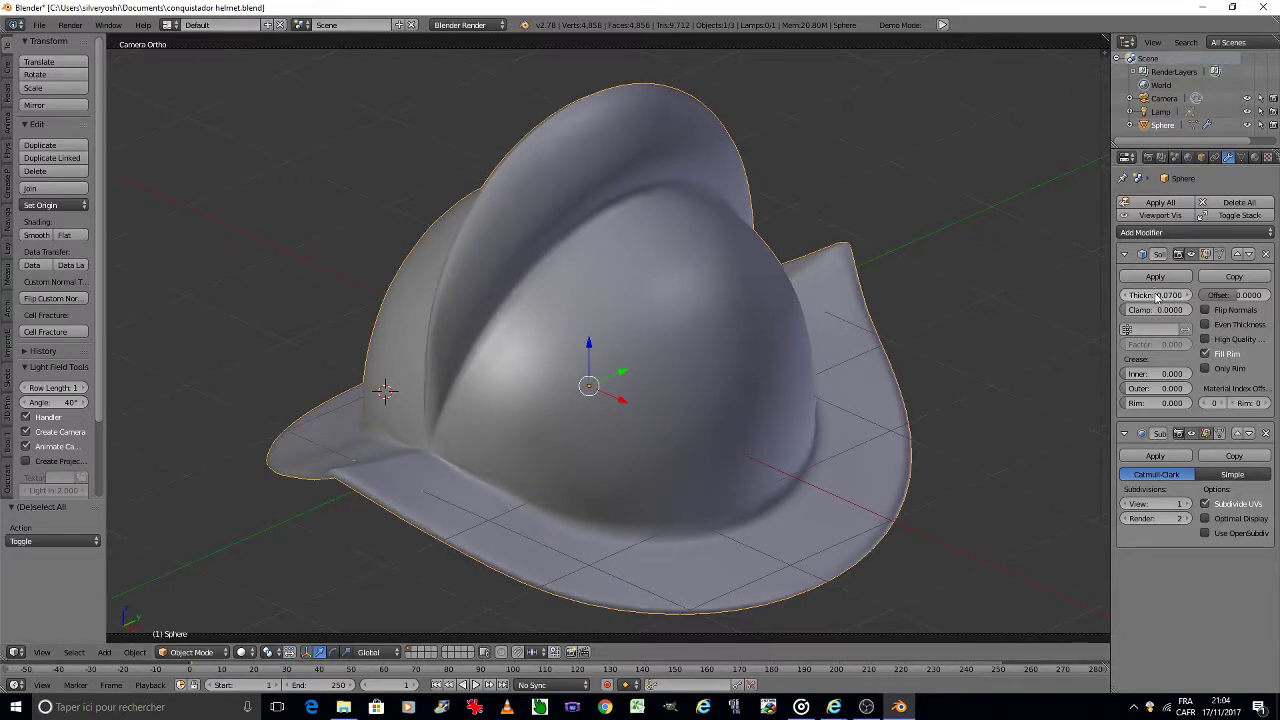
Step: Apply the helmet's rotation and scale, then apply the Solidify modifier to the mesh
key(ctrl+a)
click(948, 366)
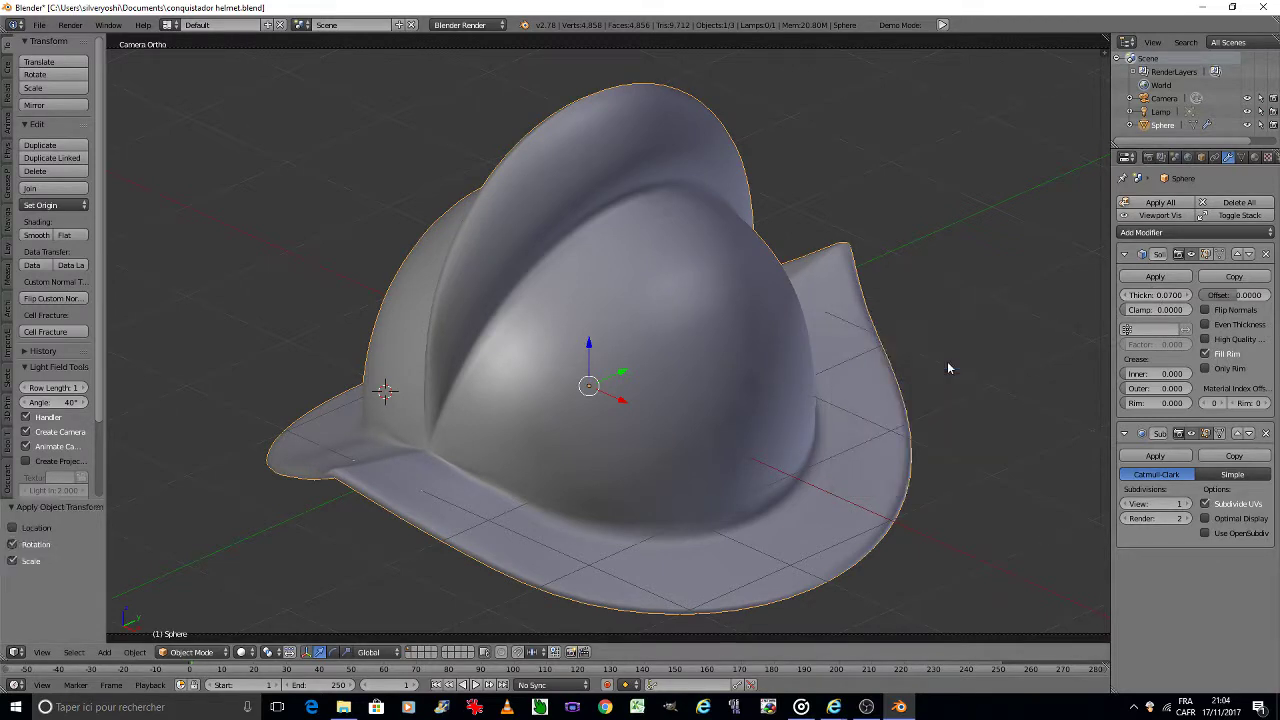
click(1158, 279)
key(Tab)
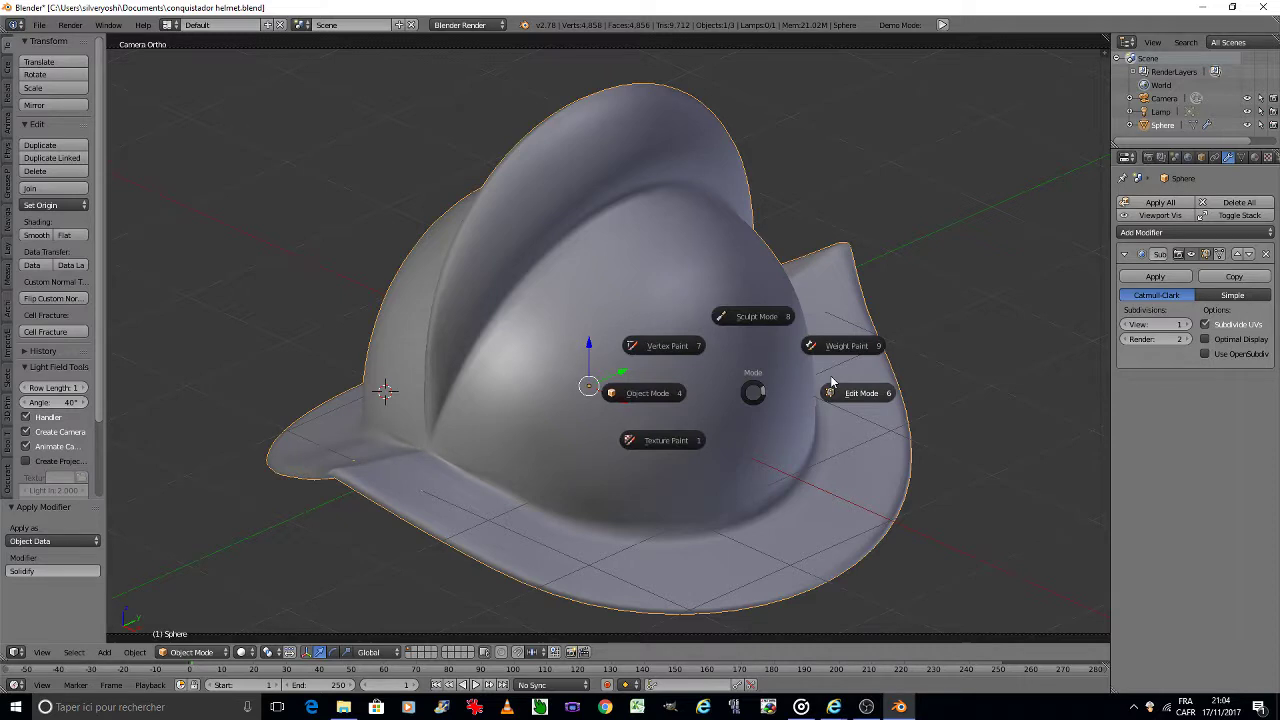
Step: In face select mode, circle-select faces across the helmet's central dome
click(831, 375)
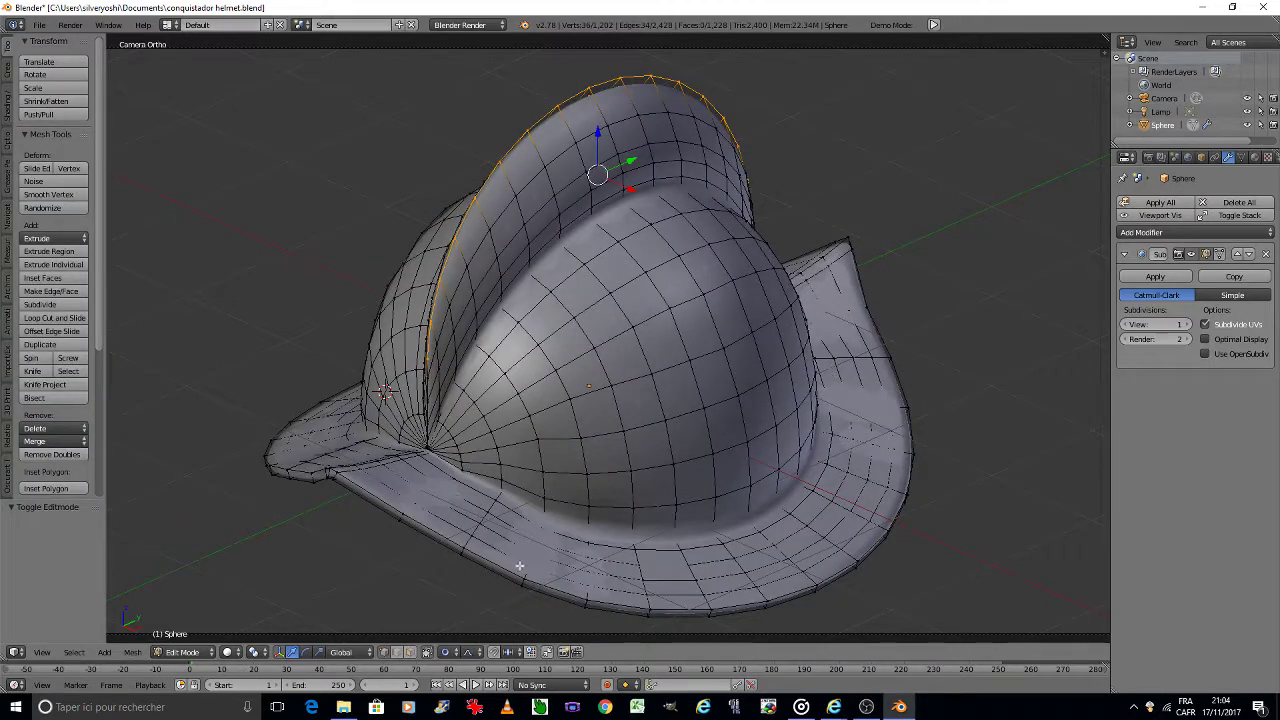
click(410, 653)
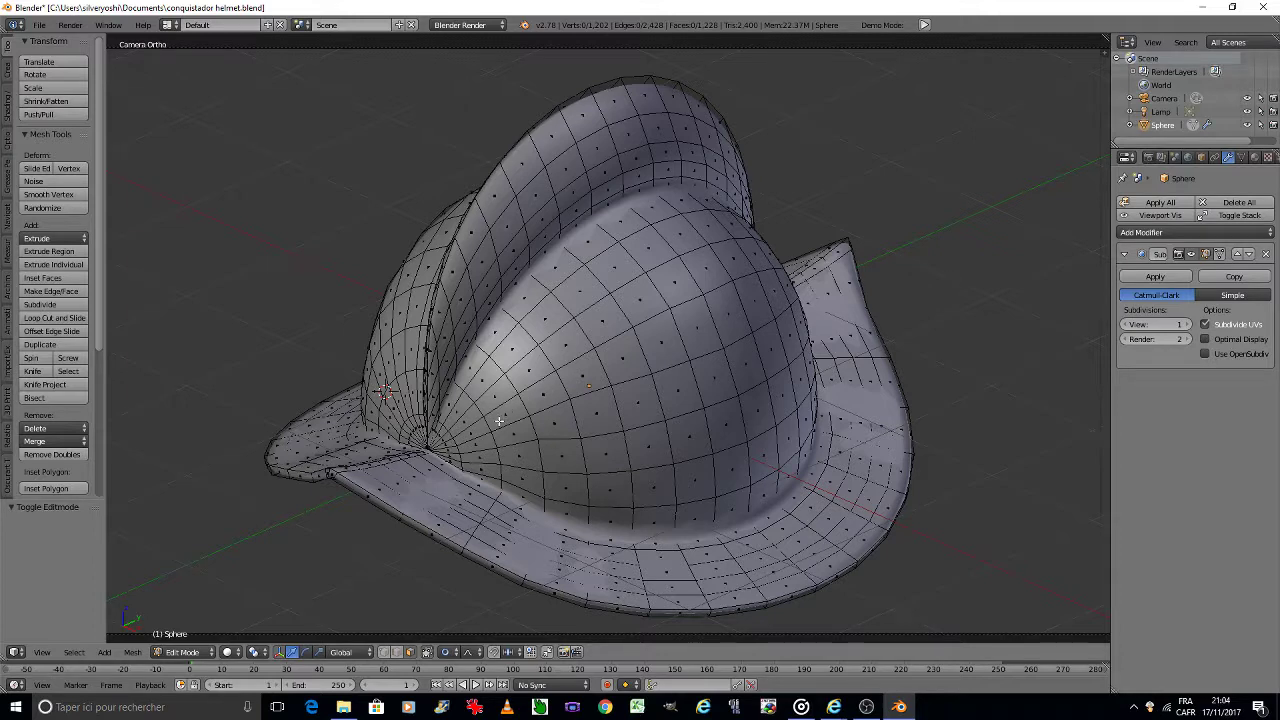
key(c)
scroll(662, 284, down, 3)
scroll(662, 285, down, 2)
mouse_move(652, 262)
mouse_down()
mouse_move(534, 403)
mouse_move(511, 419)
mouse_move(545, 345)
mouse_move(480, 390)
mouse_move(520, 440)
mouse_move(662, 420)
mouse_move(734, 366)
mouse_move(691, 434)
mouse_move(505, 445)
mouse_move(537, 407)
mouse_up()
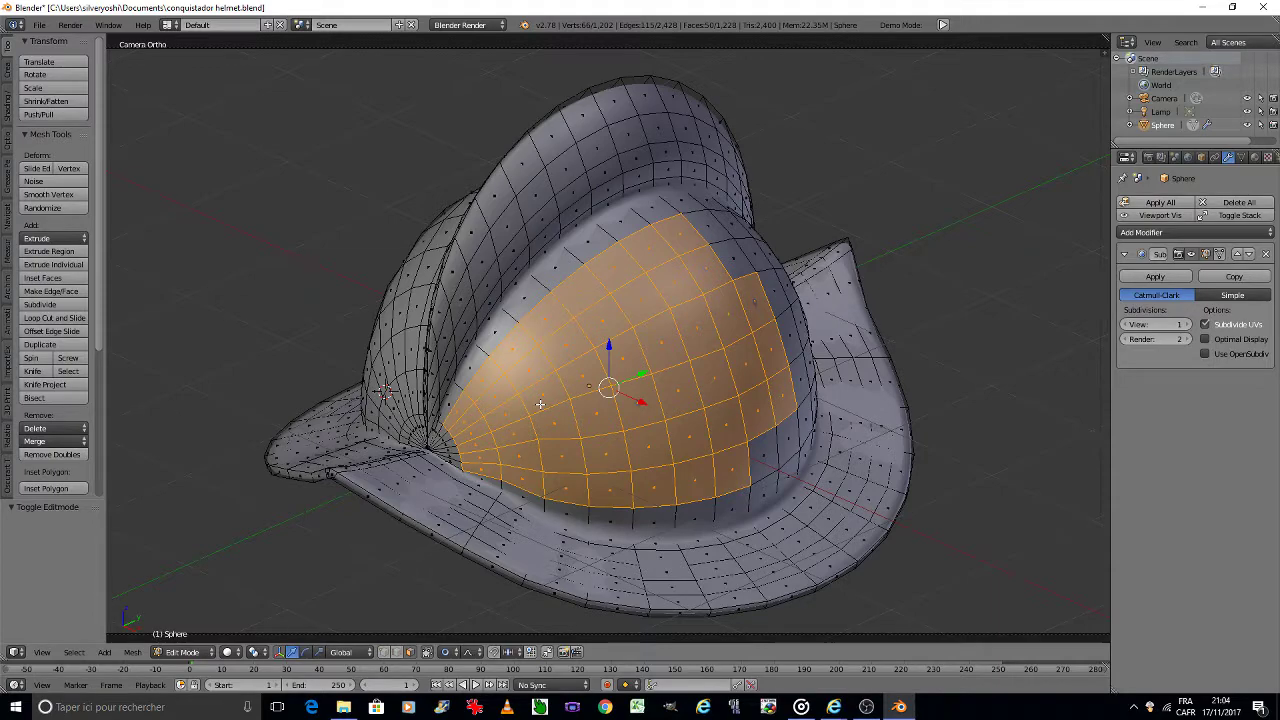
Step: From a rotated front view, add the dome's right side to the face selection
key(KP_1)
key(KP_4)
key(KP_4)
key(KP_4)
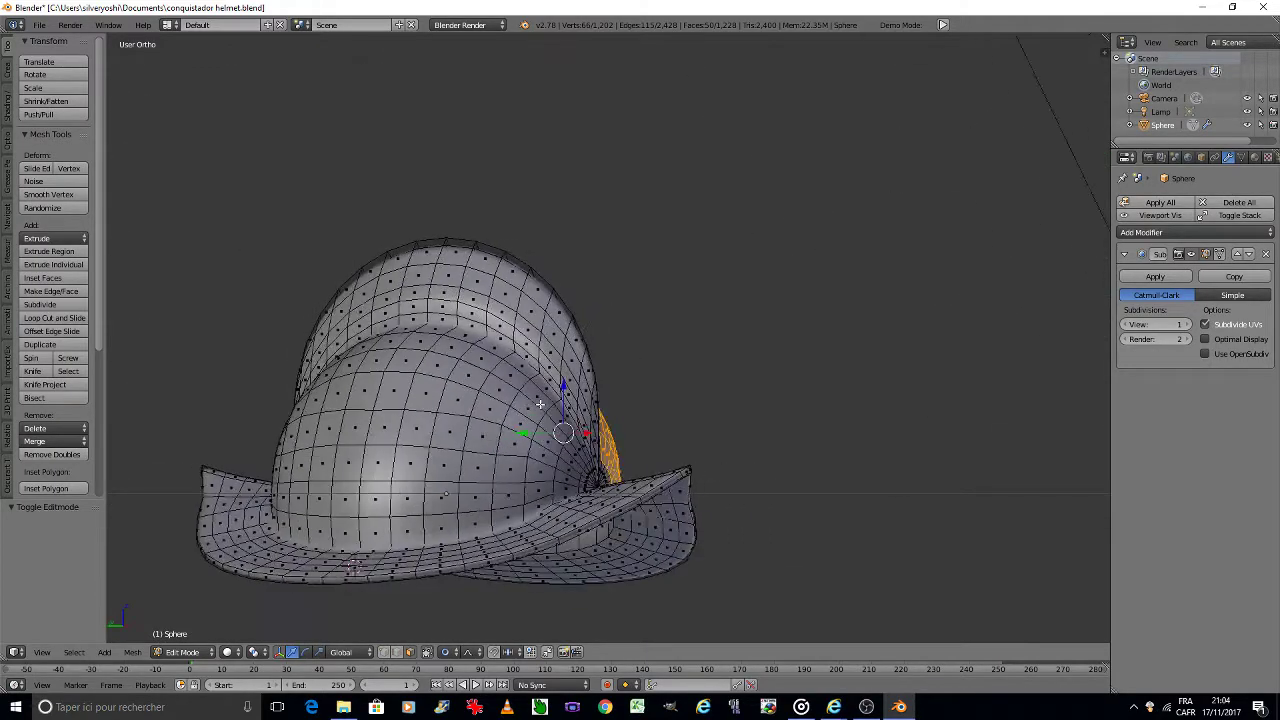
key(KP_4)
key(KP_4)
key(KP_4)
key(KP_4)
key(KP_4)
key(KP_4)
key(KP_4)
key(KP_4)
key(KP_4)
key(KP_4)
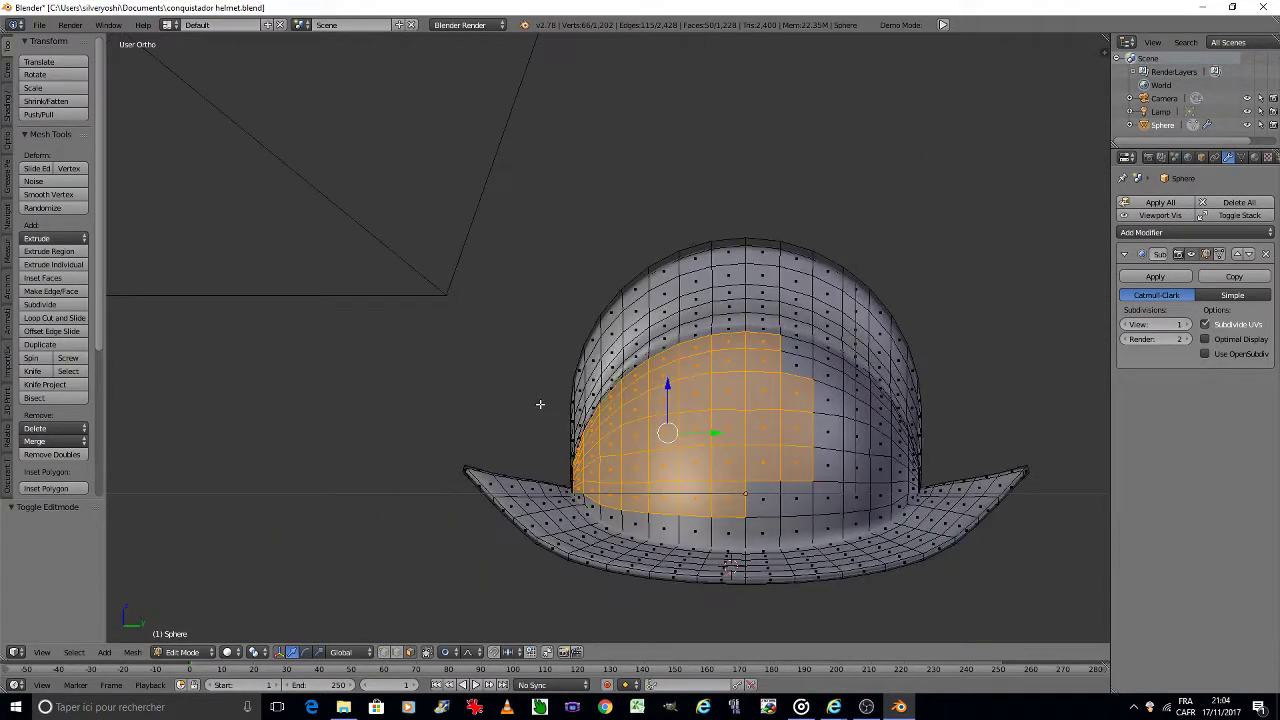
scroll(795, 476, up, 2)
key(c)
mouse_move(794, 331)
mouse_down()
mouse_move(909, 443)
mouse_move(723, 500)
mouse_move(689, 485)
mouse_up()
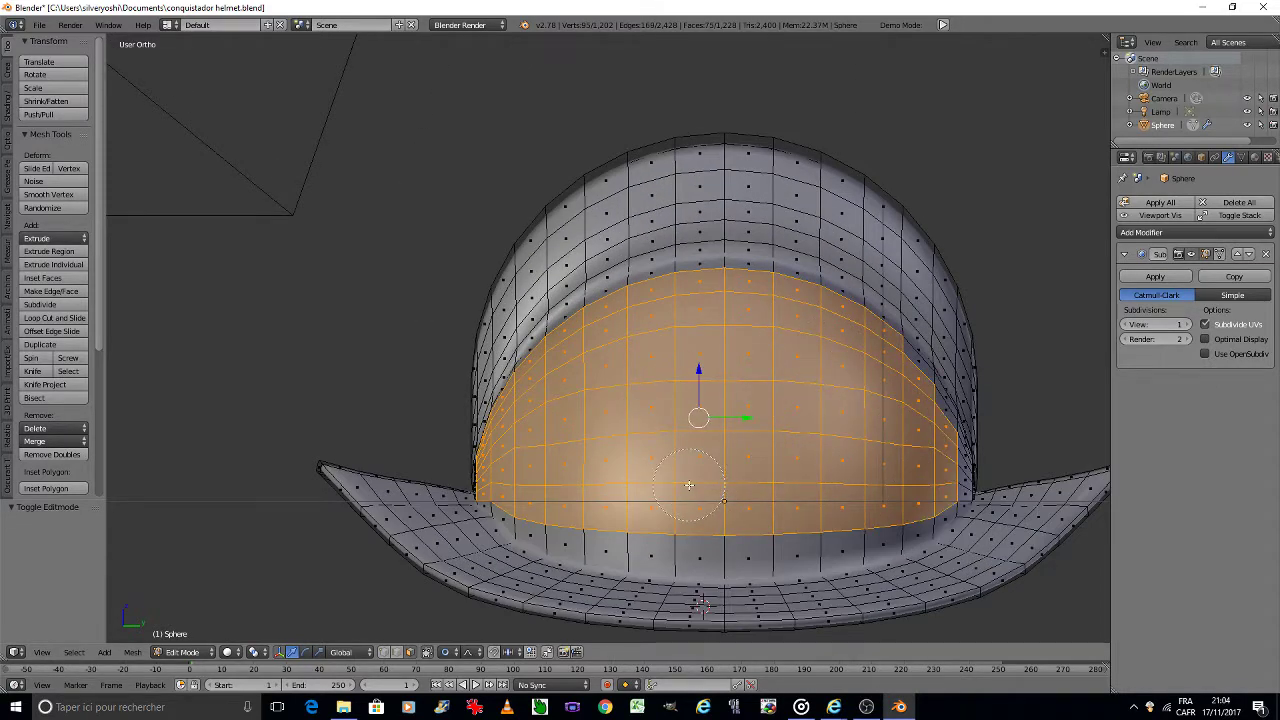
right_click(689, 485)
Step: Extend the selection over the dome toward the seam, then extrude the faces inward along normals
key(KP_4)
key(KP_4)
key(KP_4)
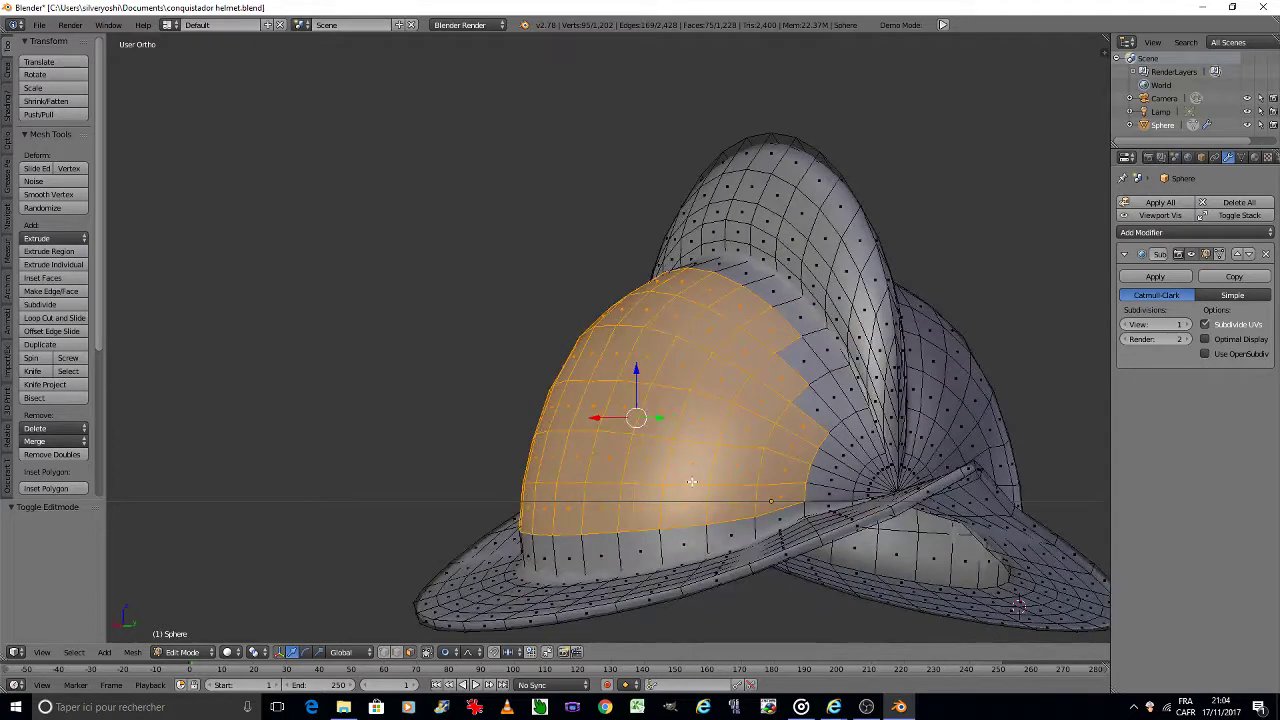
key(c)
mouse_move(691, 482)
mouse_down()
mouse_move(832, 470)
mouse_move(800, 409)
mouse_move(803, 452)
mouse_up()
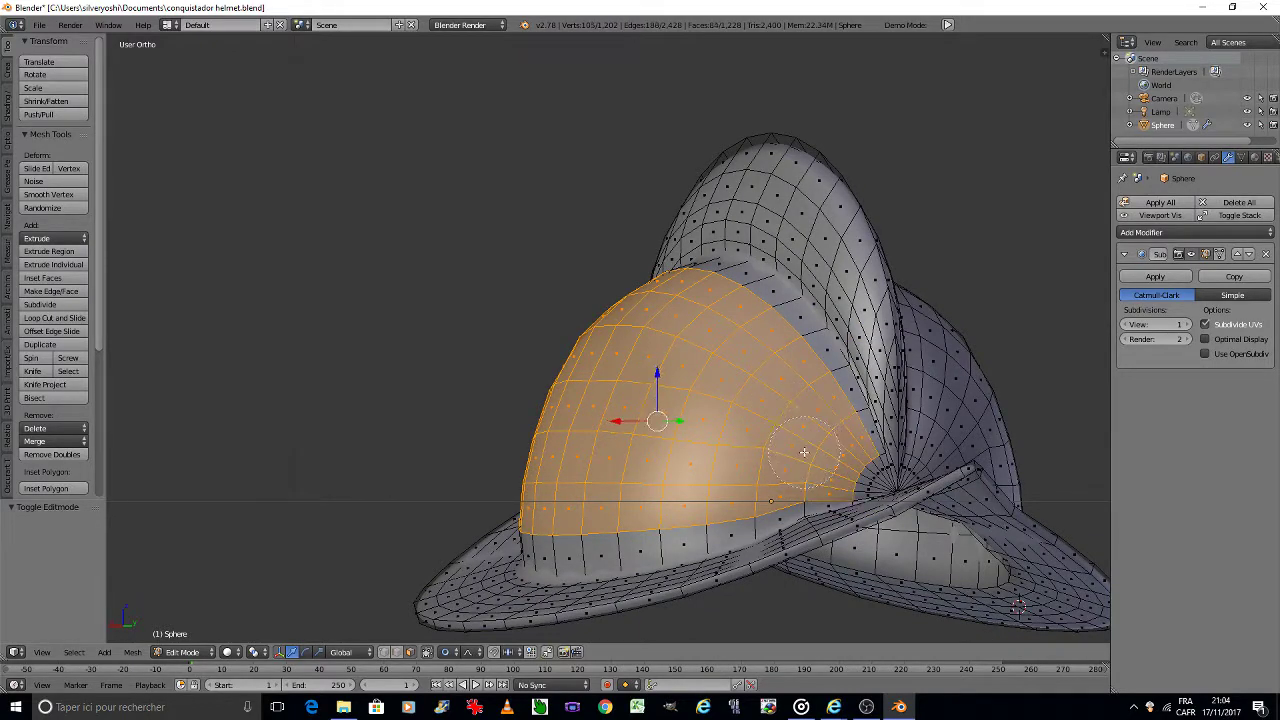
key(KP_4)
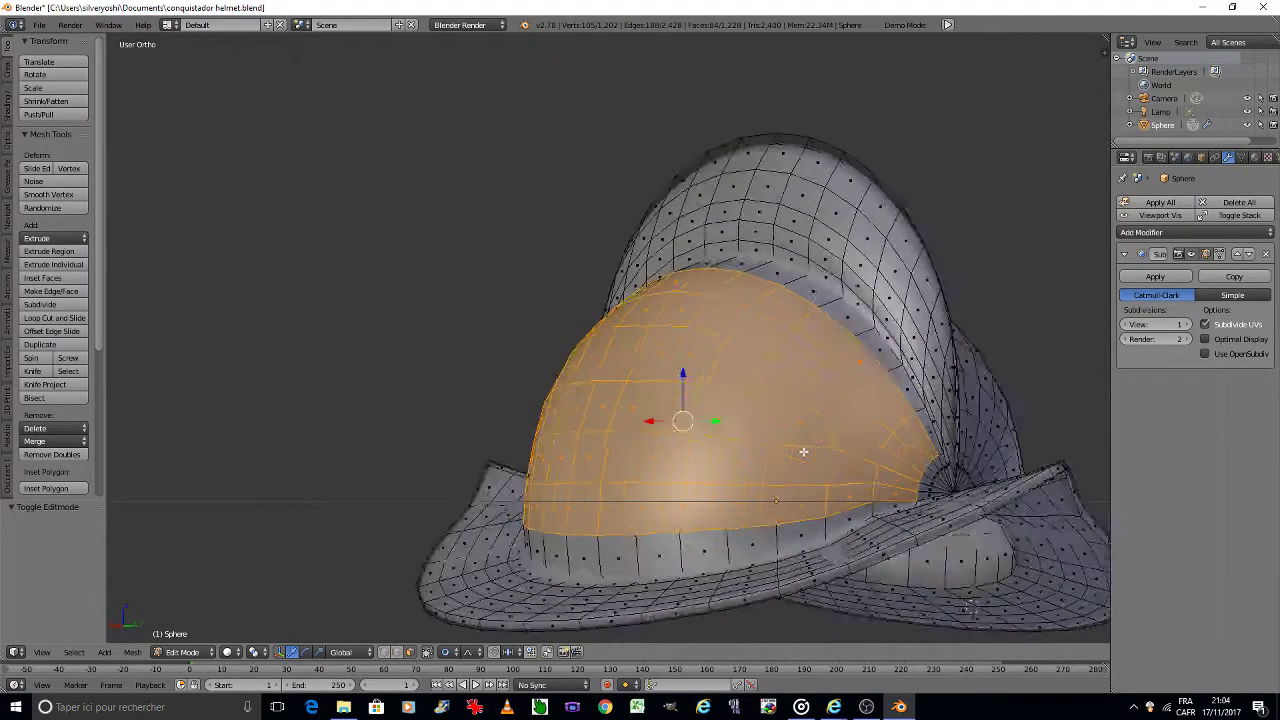
key(KP_8)
key(KP_8)
key(KP_8)
middle_drag(803, 452, 848, 386)
middle_drag(780, 418, 642, 383)
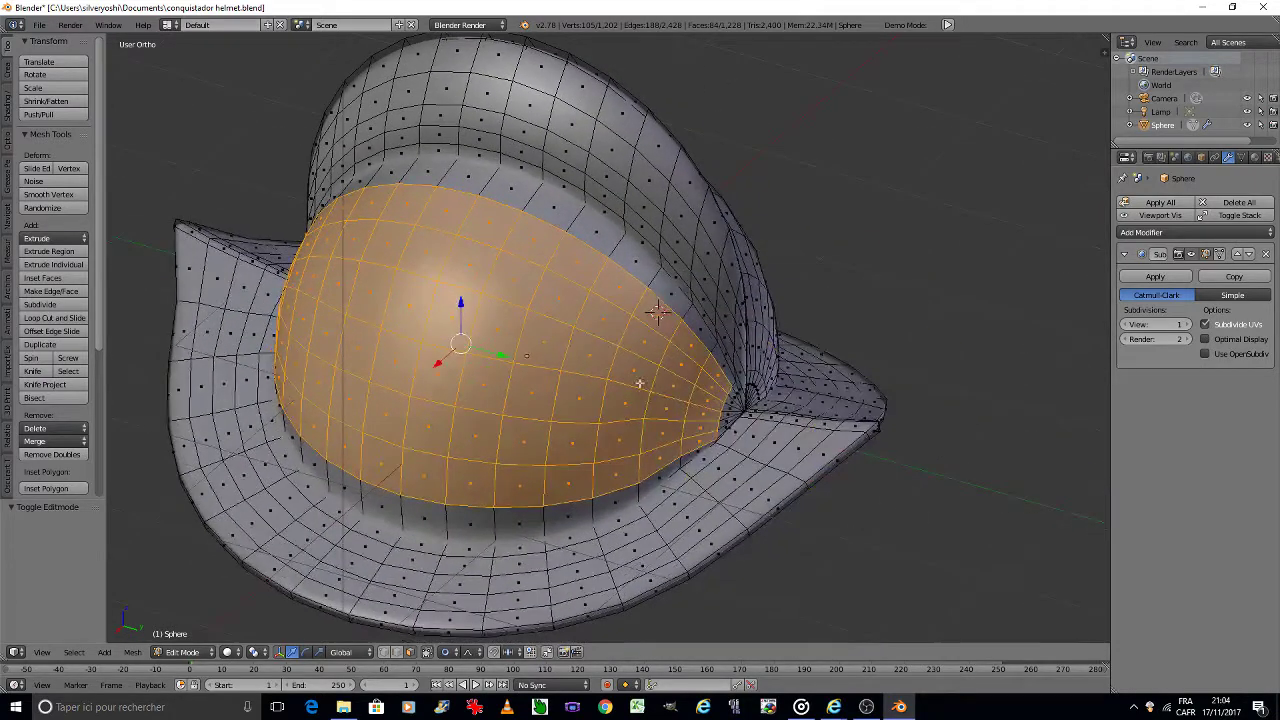
key(e)
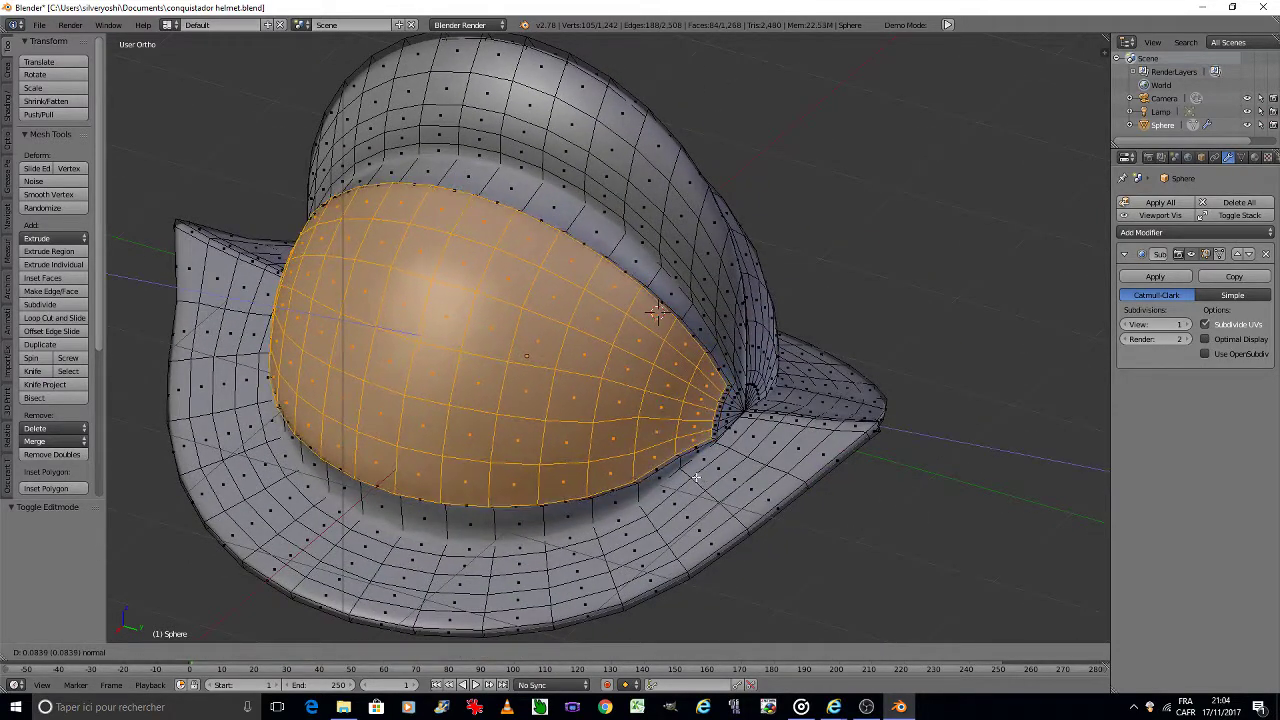
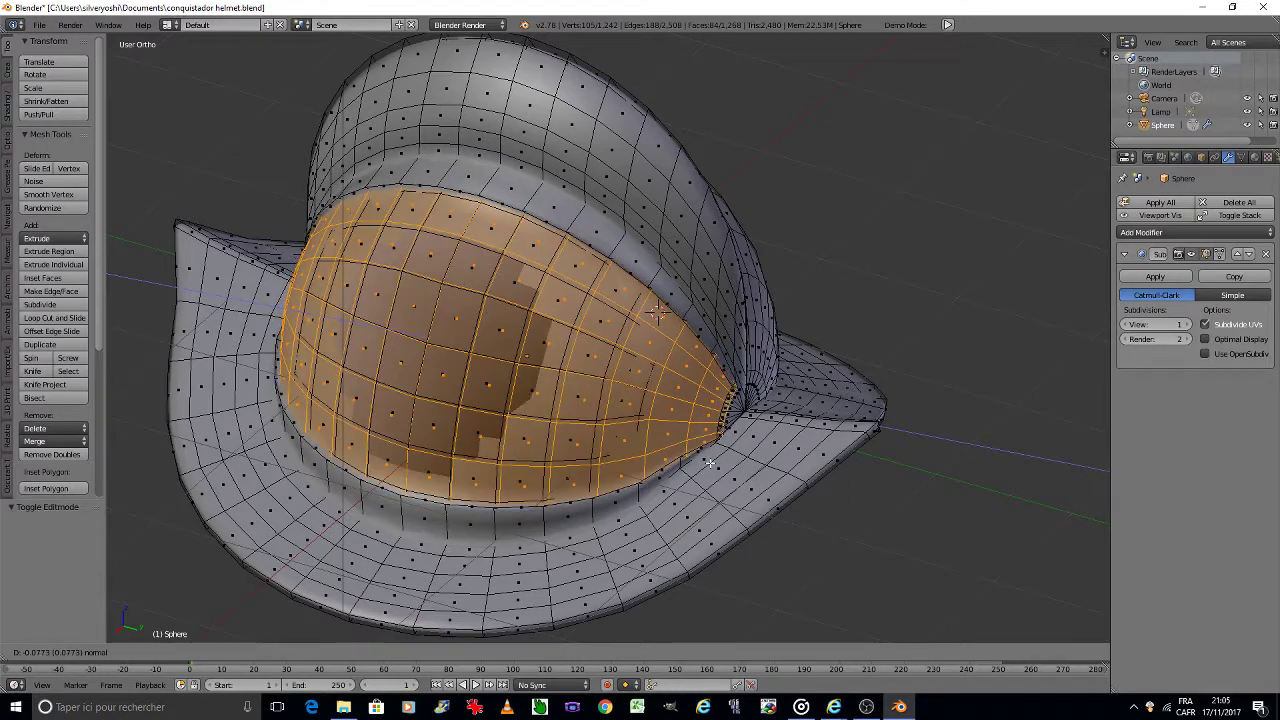
Step: Back out of the botched dome extrusion and return to Edit Mode on the helmet
click(709, 462)
key(Tab)
click(650, 474)
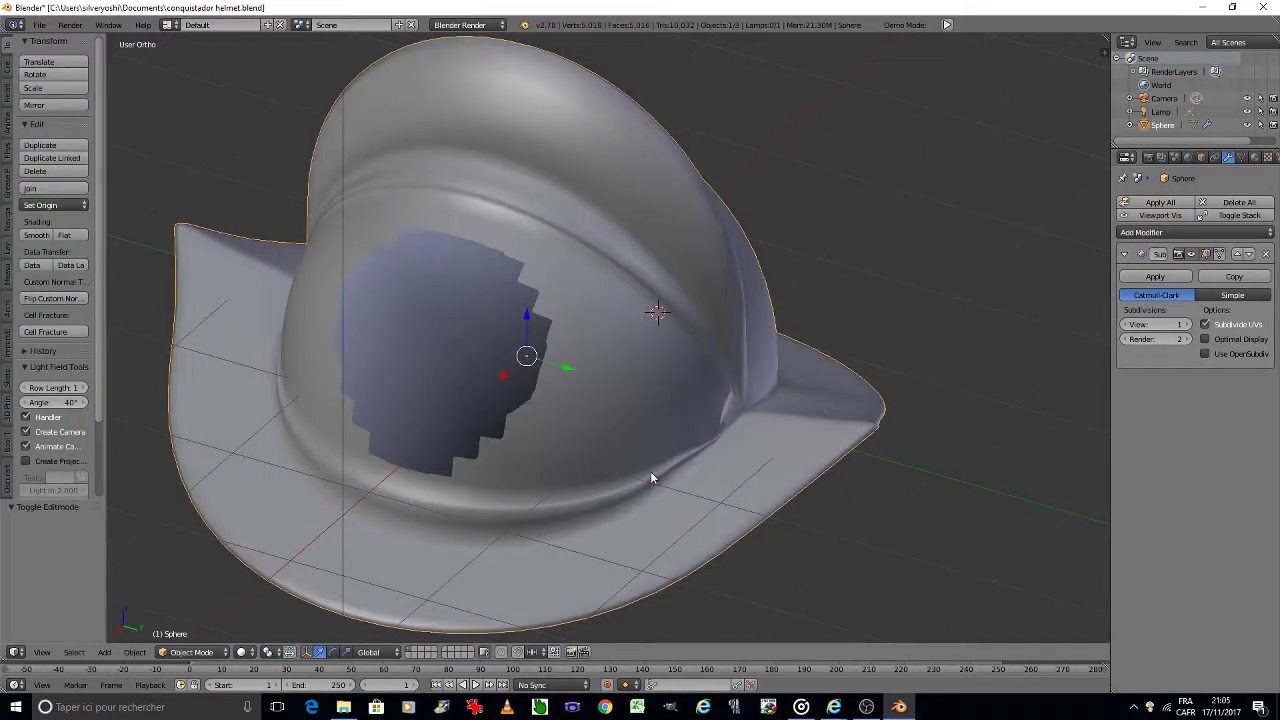
key(Tab)
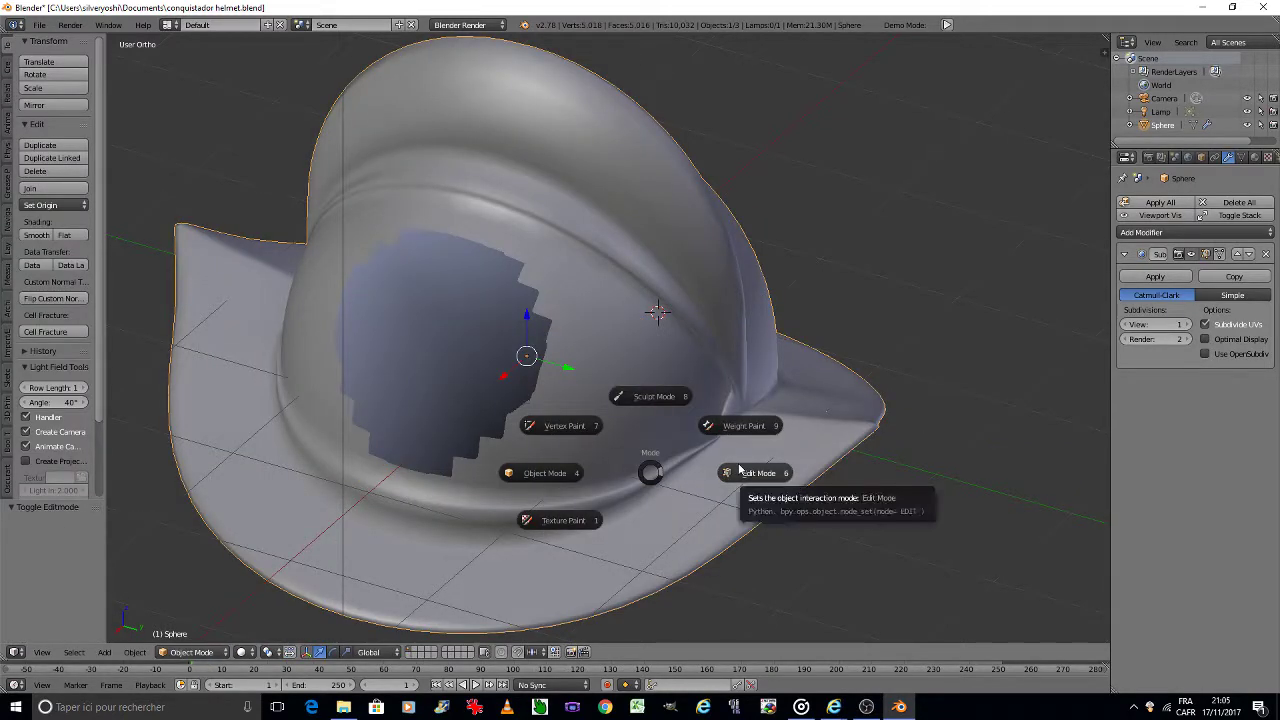
click(738, 466)
key(Tab)
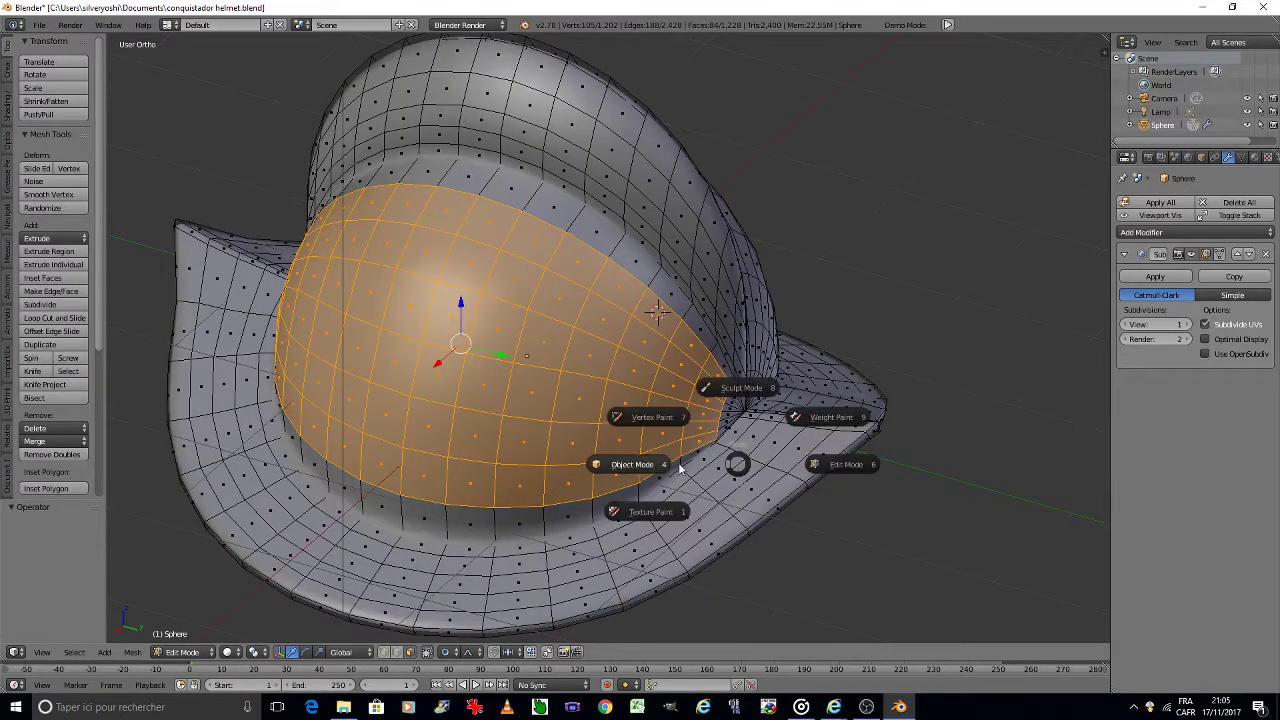
click(678, 462)
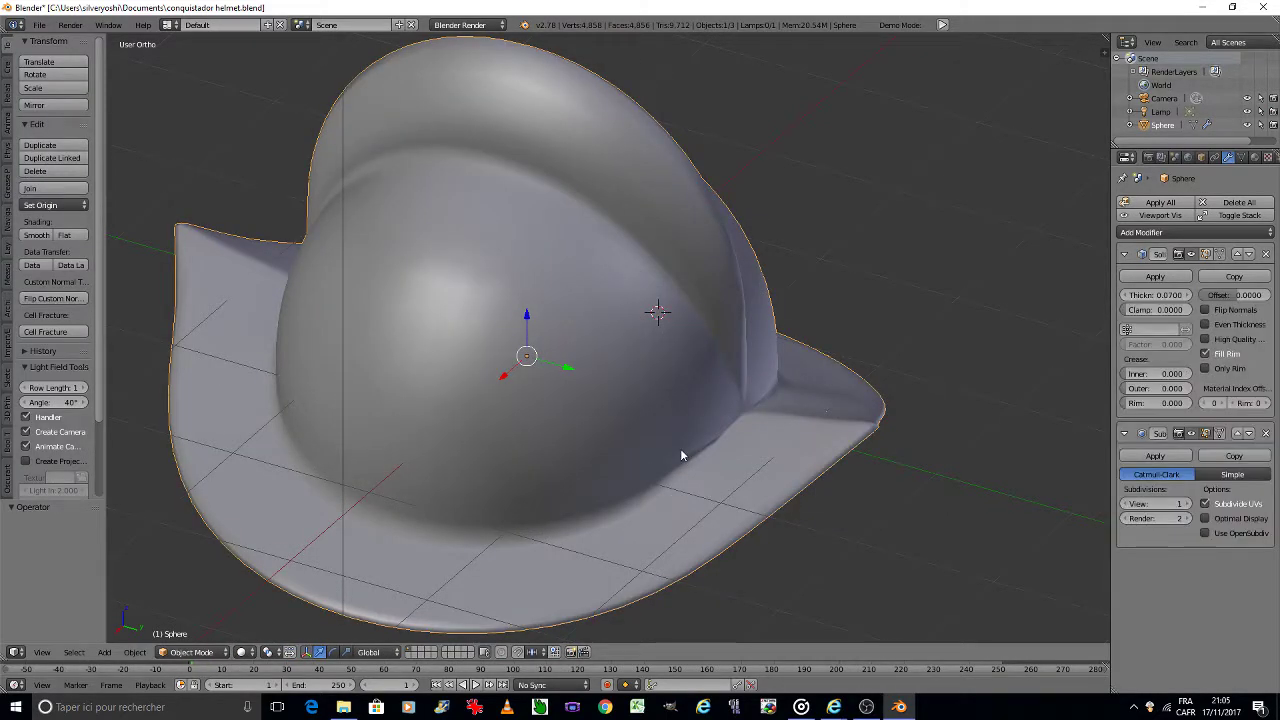
key(Tab)
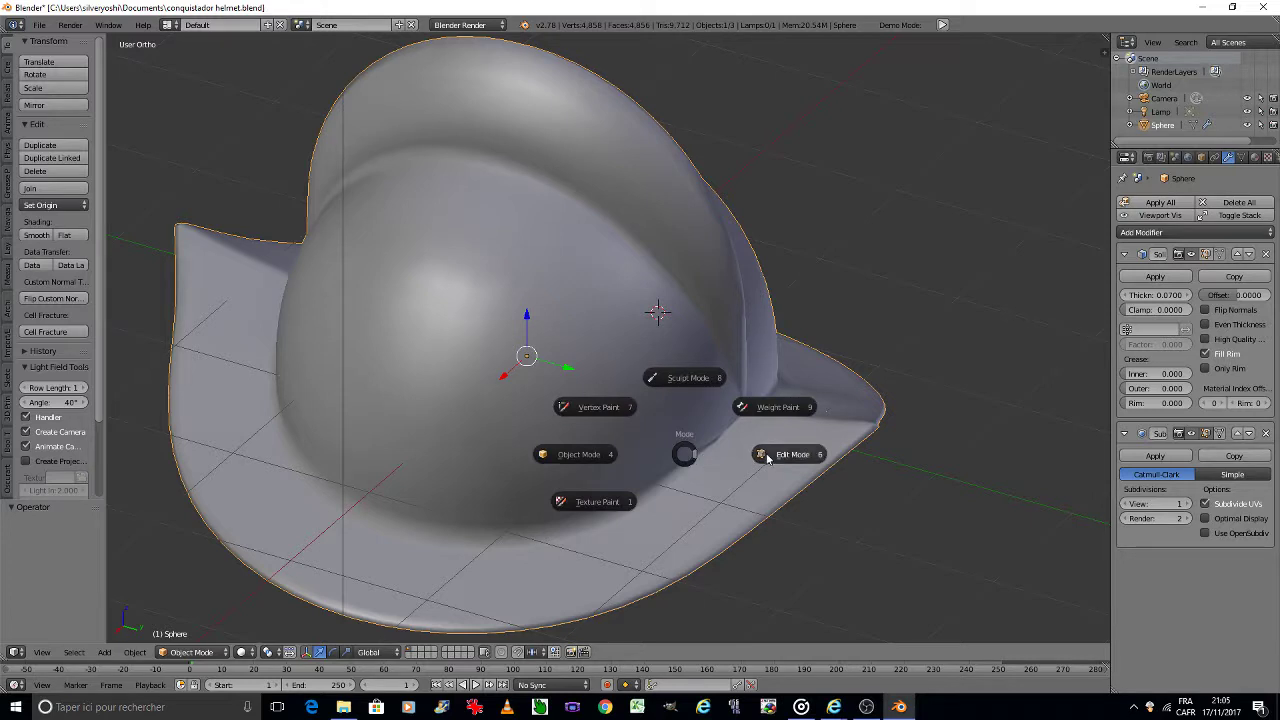
click(688, 460)
Step: Clear the selection, switch to face select, and circle-select the upper front and upper-left dome faces
key(a)
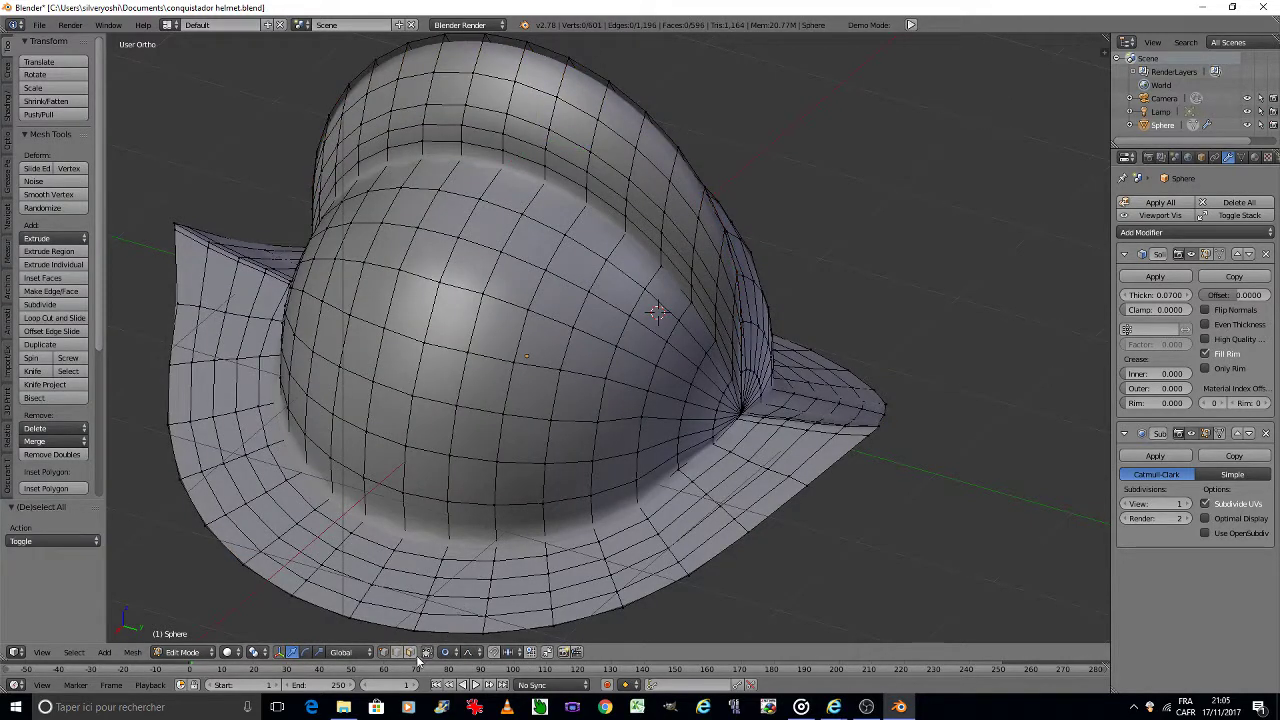
click(410, 652)
key(c)
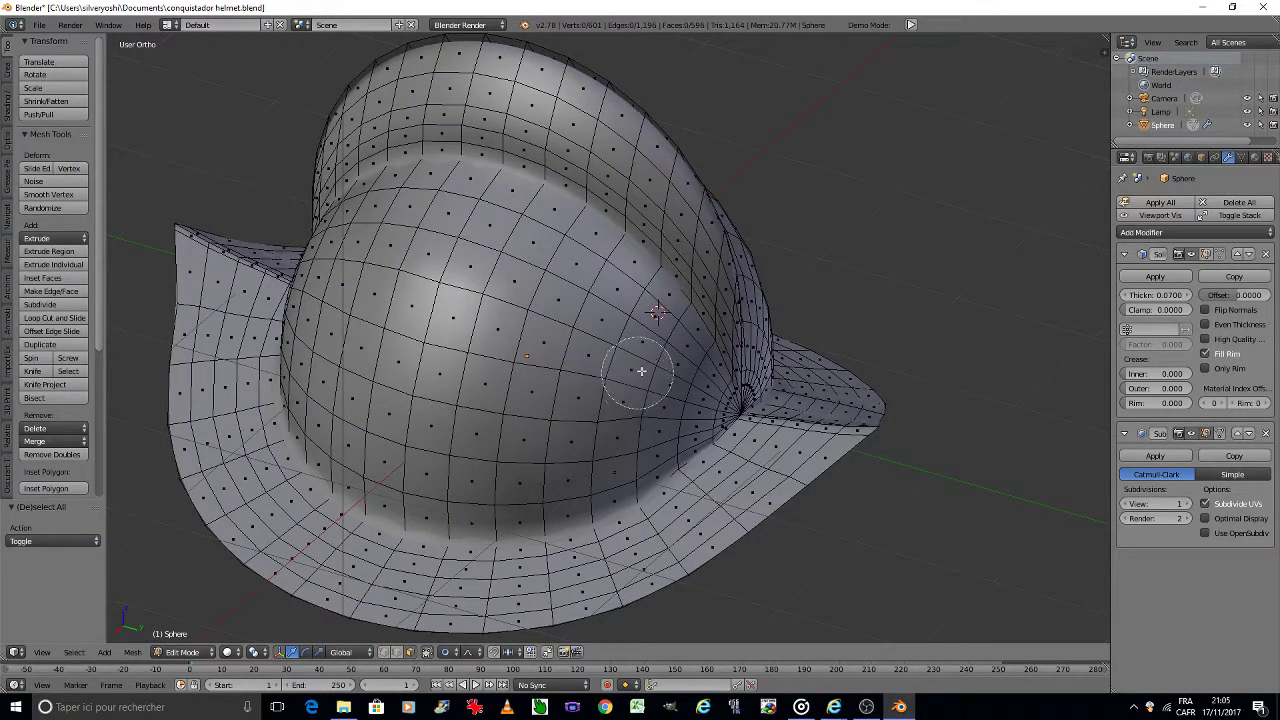
mouse_move(640, 371)
mouse_down()
mouse_move(646, 328)
mouse_move(600, 420)
mouse_move(473, 421)
mouse_move(575, 275)
mouse_up()
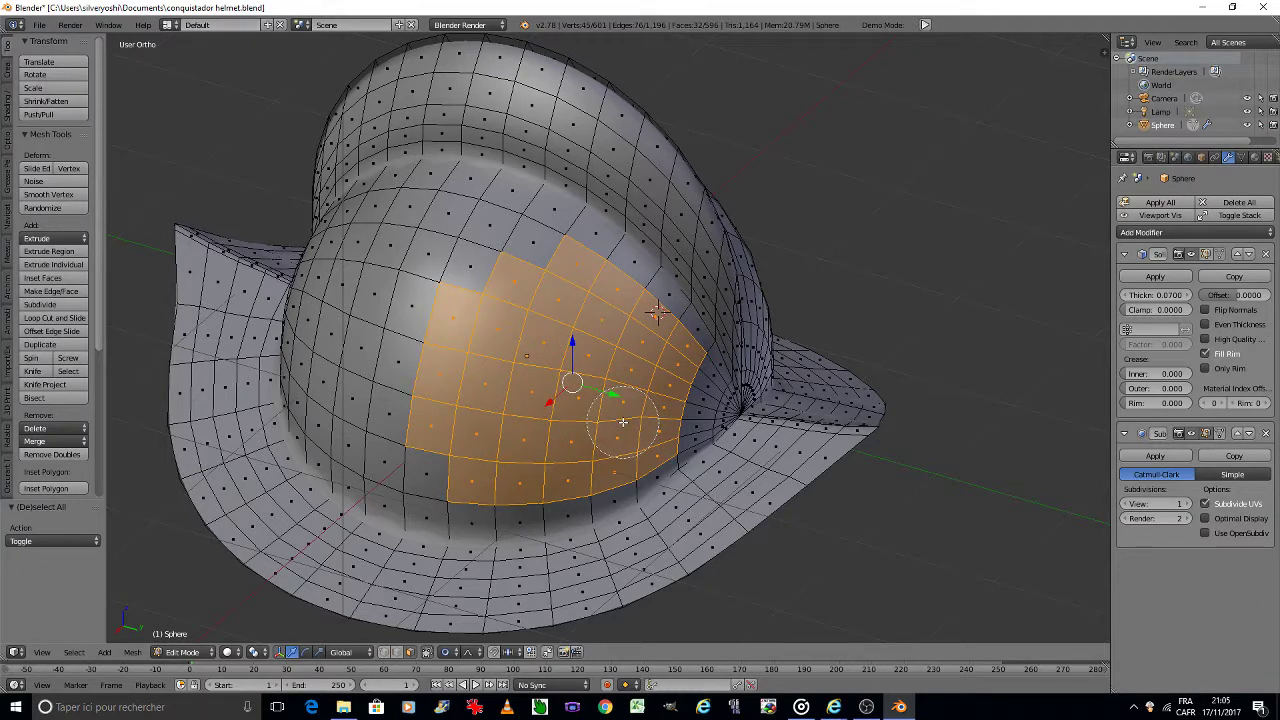
mouse_move(610, 400)
mouse_down()
mouse_move(533, 242)
mouse_move(370, 276)
mouse_move(391, 249)
mouse_move(405, 428)
mouse_up()
right_click(405, 428)
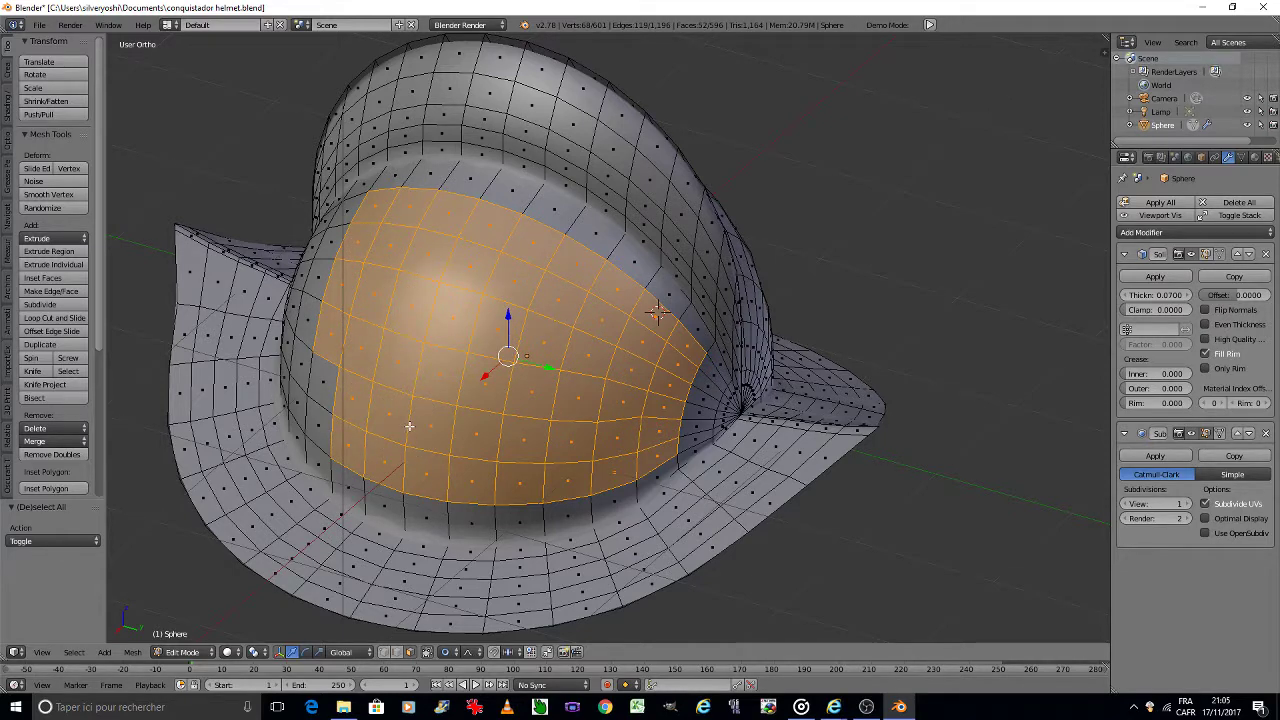
Step: Add the dome's lower-left, left-edge and front faces to the selection
middle_drag(409, 426, 410, 428)
key(c)
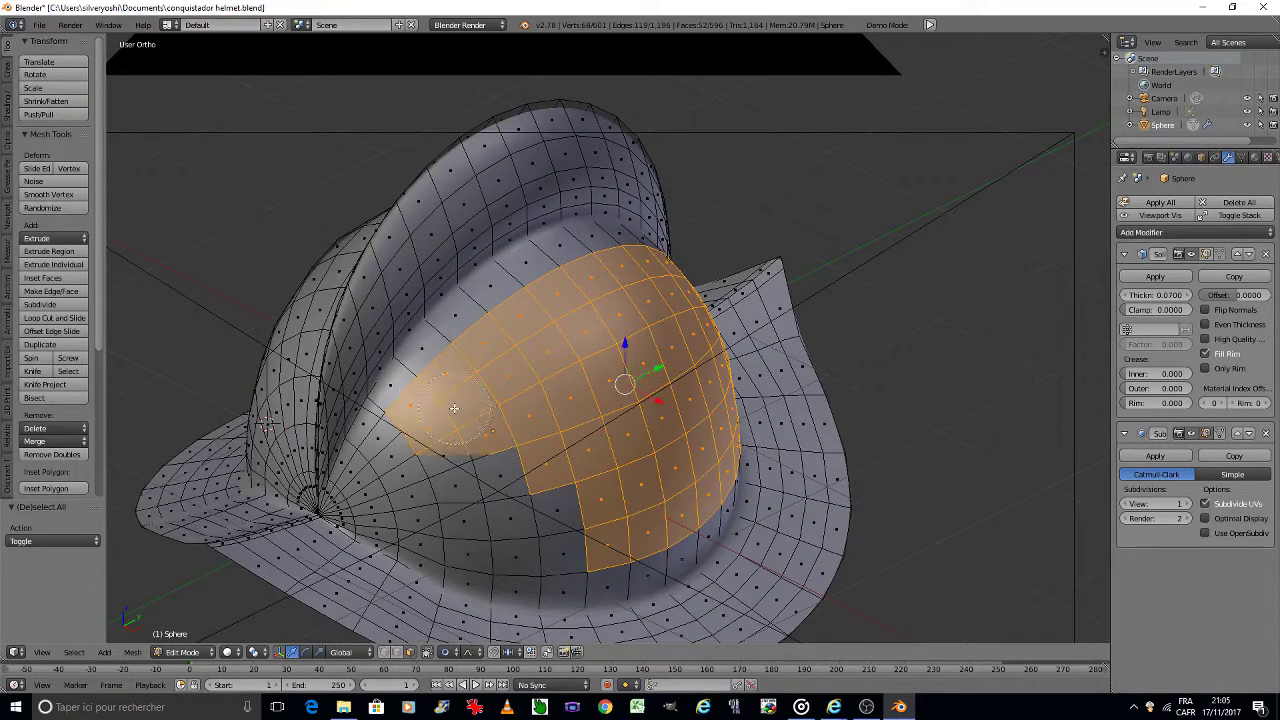
mouse_move(454, 408)
mouse_down()
mouse_move(460, 480)
mouse_move(566, 524)
mouse_up()
drag(458, 513, 385, 438)
key(Escape)
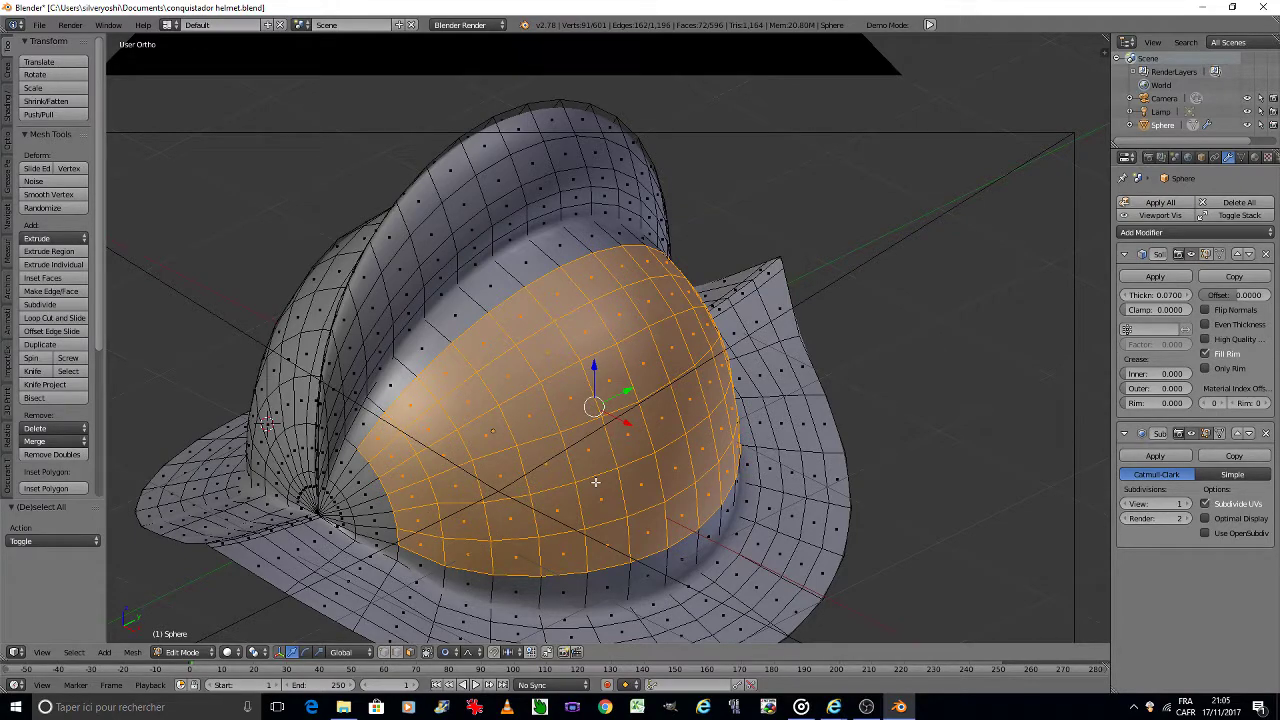
middle_drag(595, 482, 595, 482)
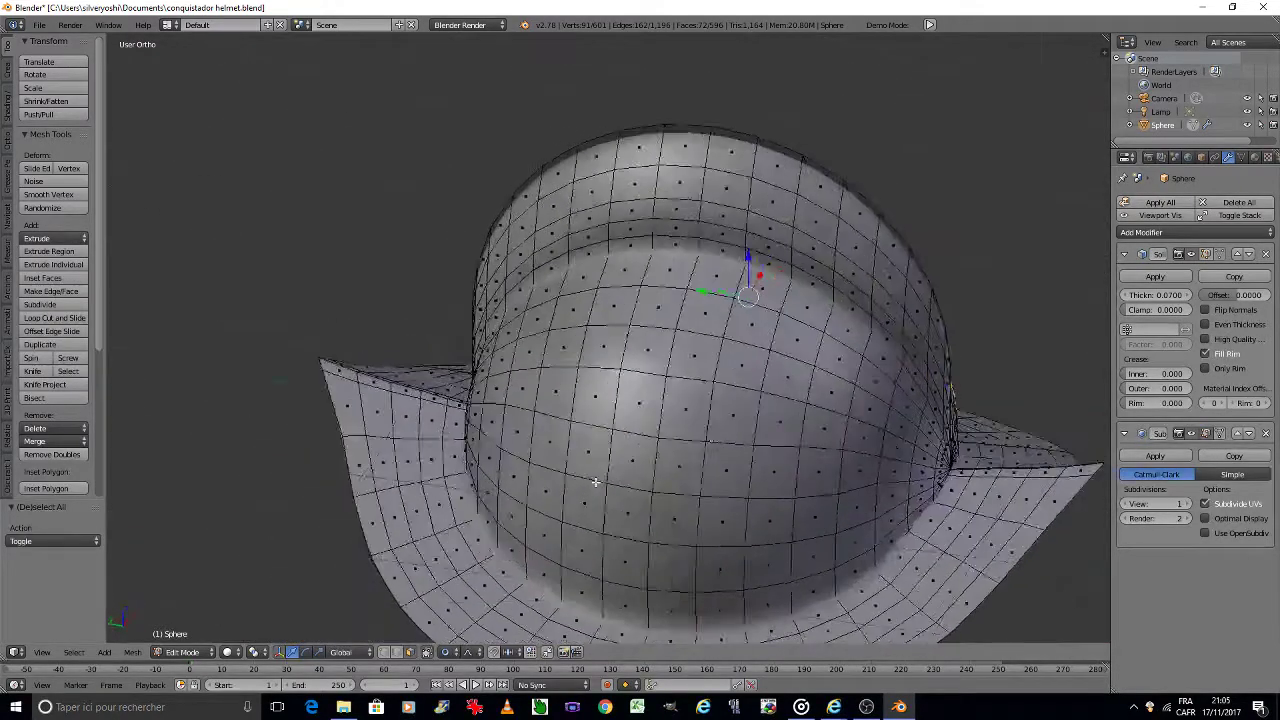
mouse_move(547, 378)
mouse_down()
mouse_move(686, 343)
mouse_move(866, 371)
mouse_move(880, 449)
mouse_move(701, 506)
mouse_move(535, 458)
mouse_move(605, 532)
mouse_move(905, 437)
mouse_move(930, 372)
mouse_move(548, 472)
mouse_up()
Step: Finish the face selection, orbit to a three-quarter view, and change the transform pivot point
right_click(548, 472)
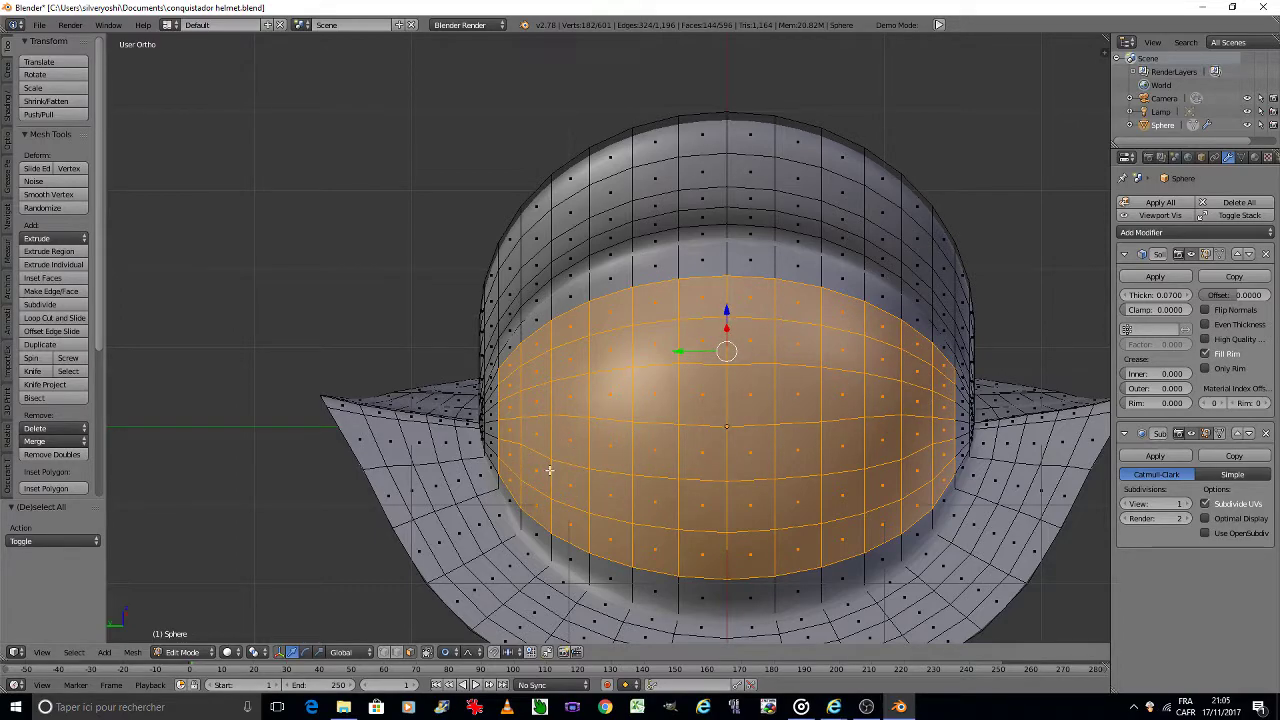
key(KP_8)
key(KP_8)
key(KP_4)
key(KP_4)
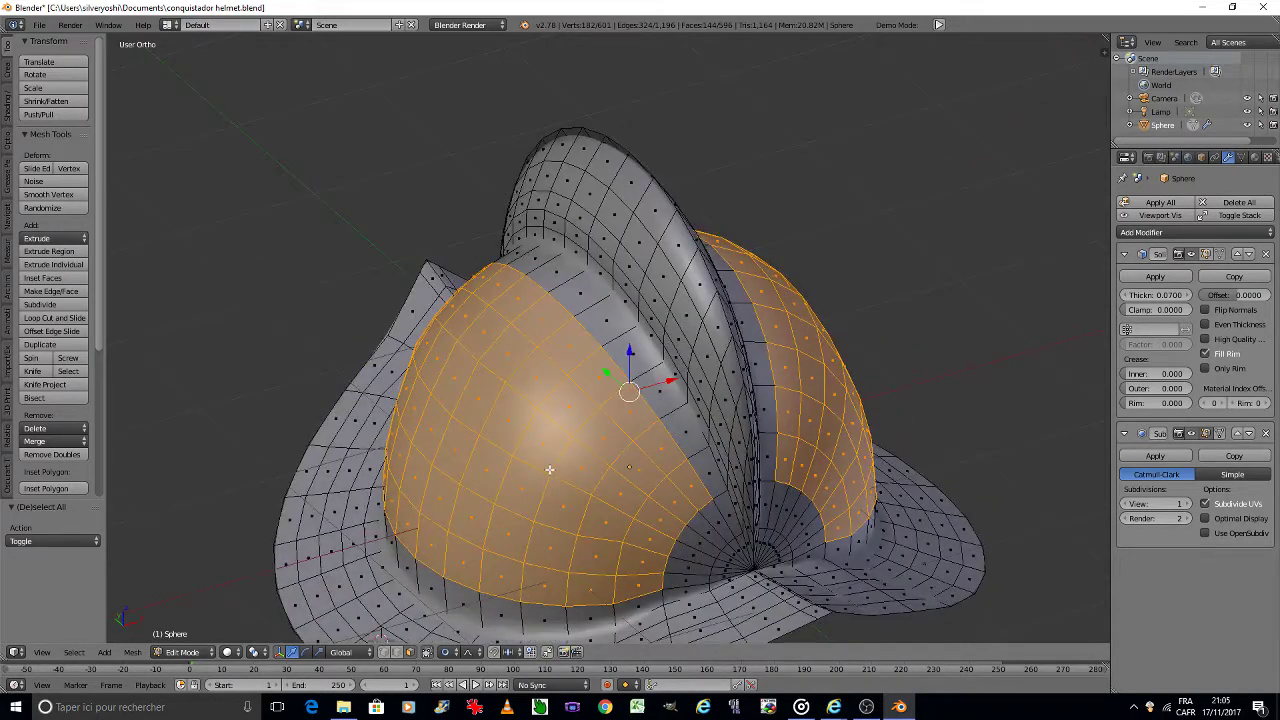
key(KP_4)
key(KP_4)
key(KP_4)
key(KP_4)
key(KP_4)
key(KP_4)
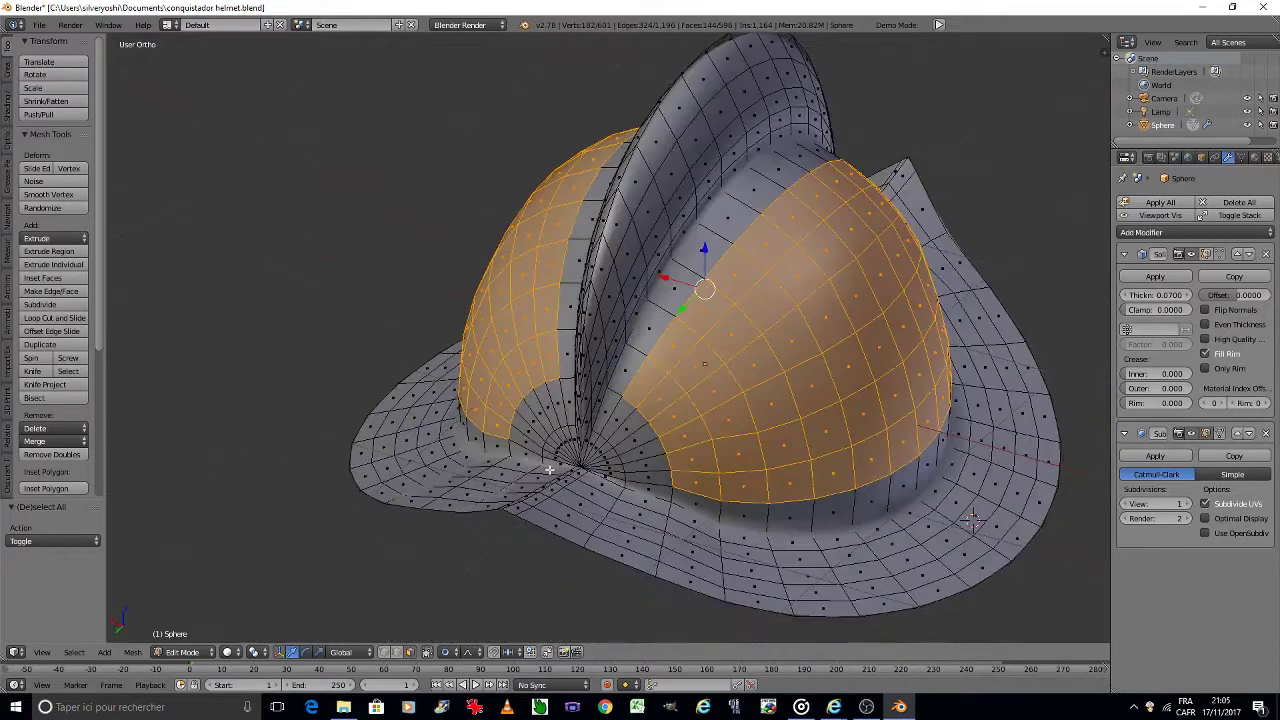
click(253, 652)
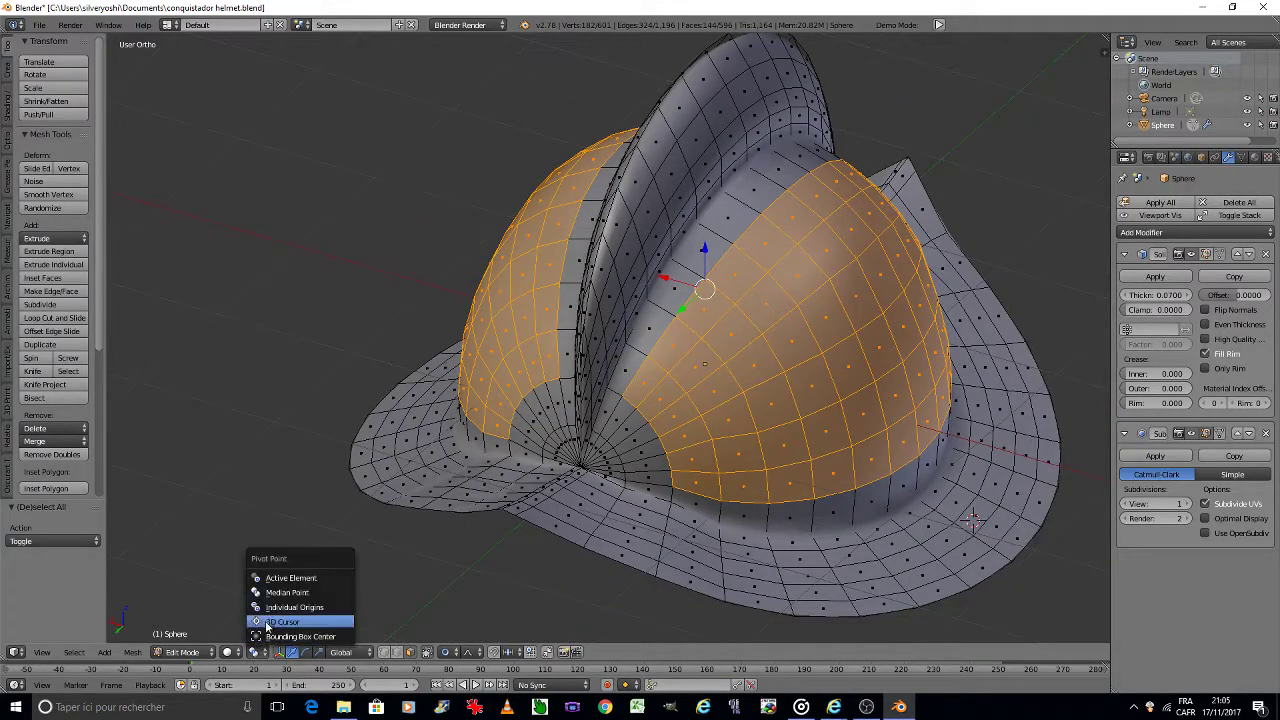
click(275, 607)
Step: Extrude and slightly shrink the dome faces, then inset a border and extrude the inset panels
key(e)
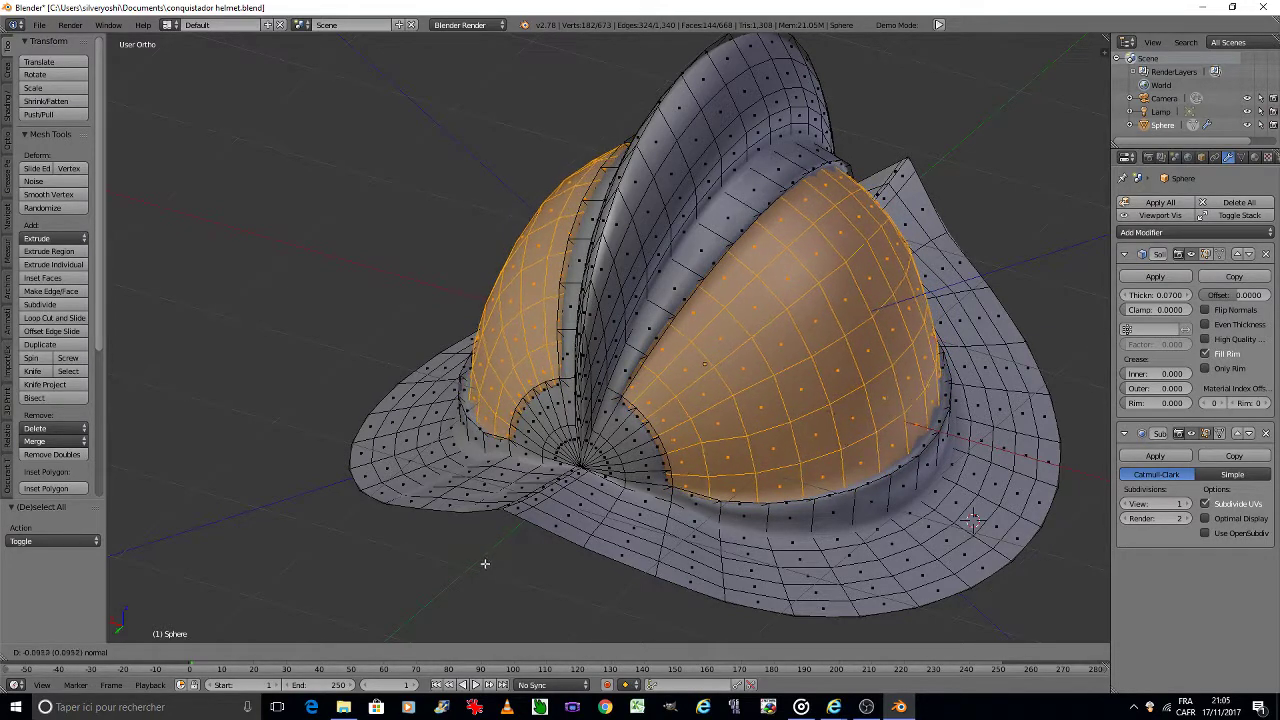
key(s)
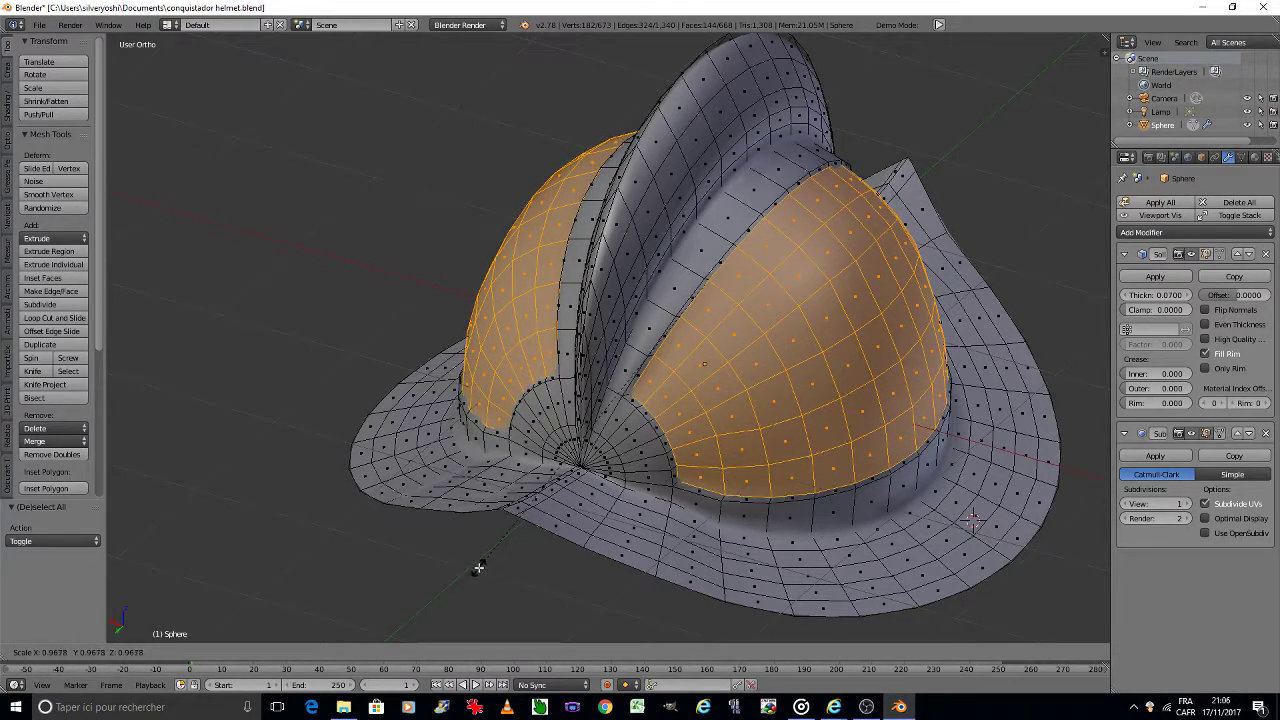
click(476, 568)
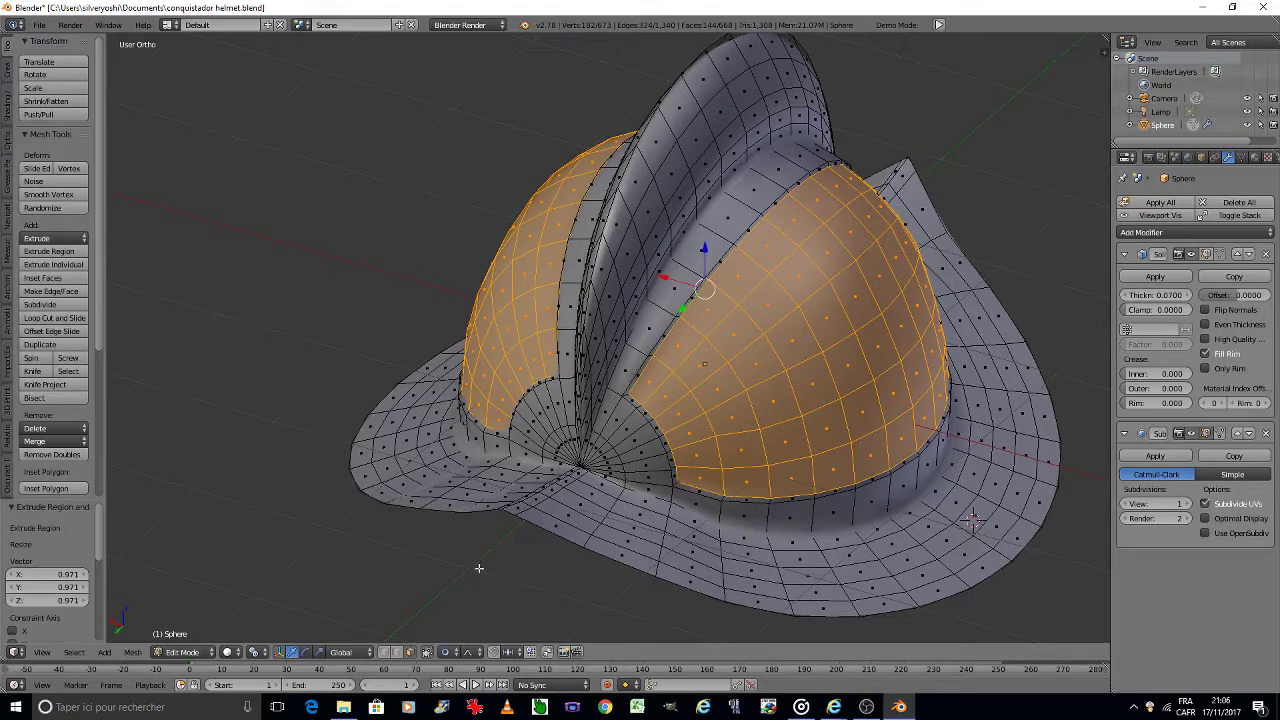
key(ctrl+z)
key(i)
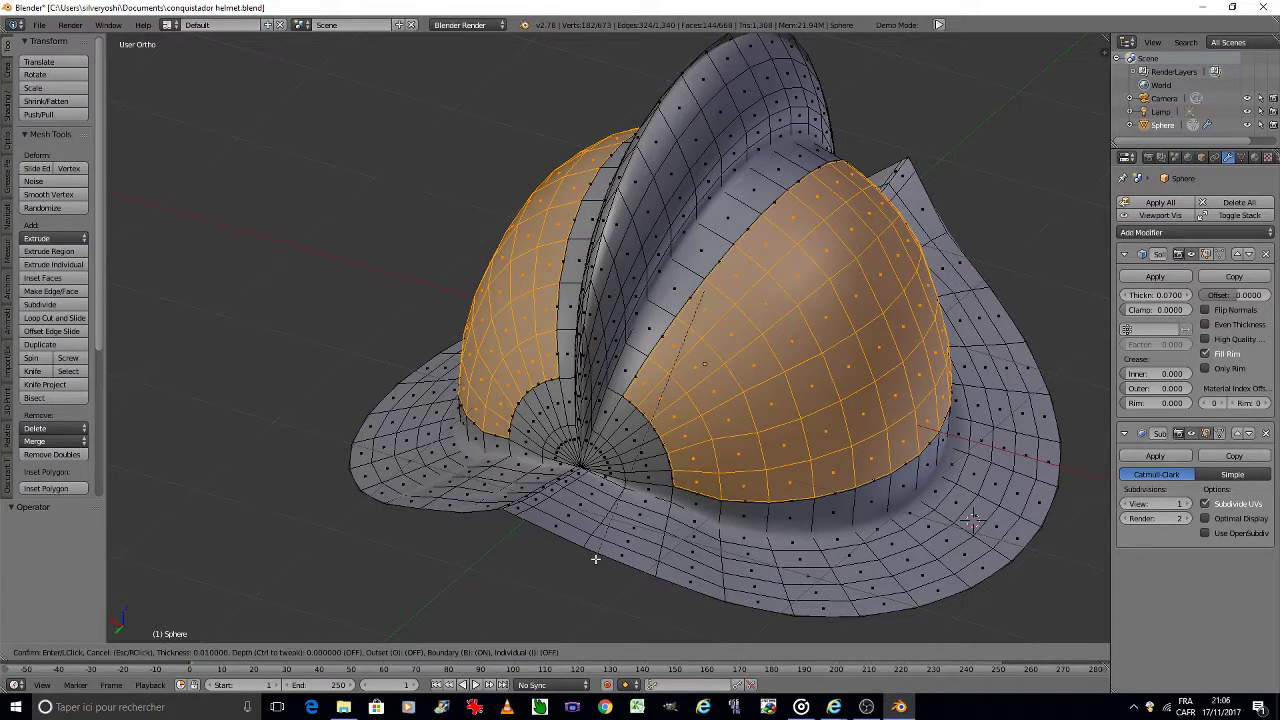
click(600, 557)
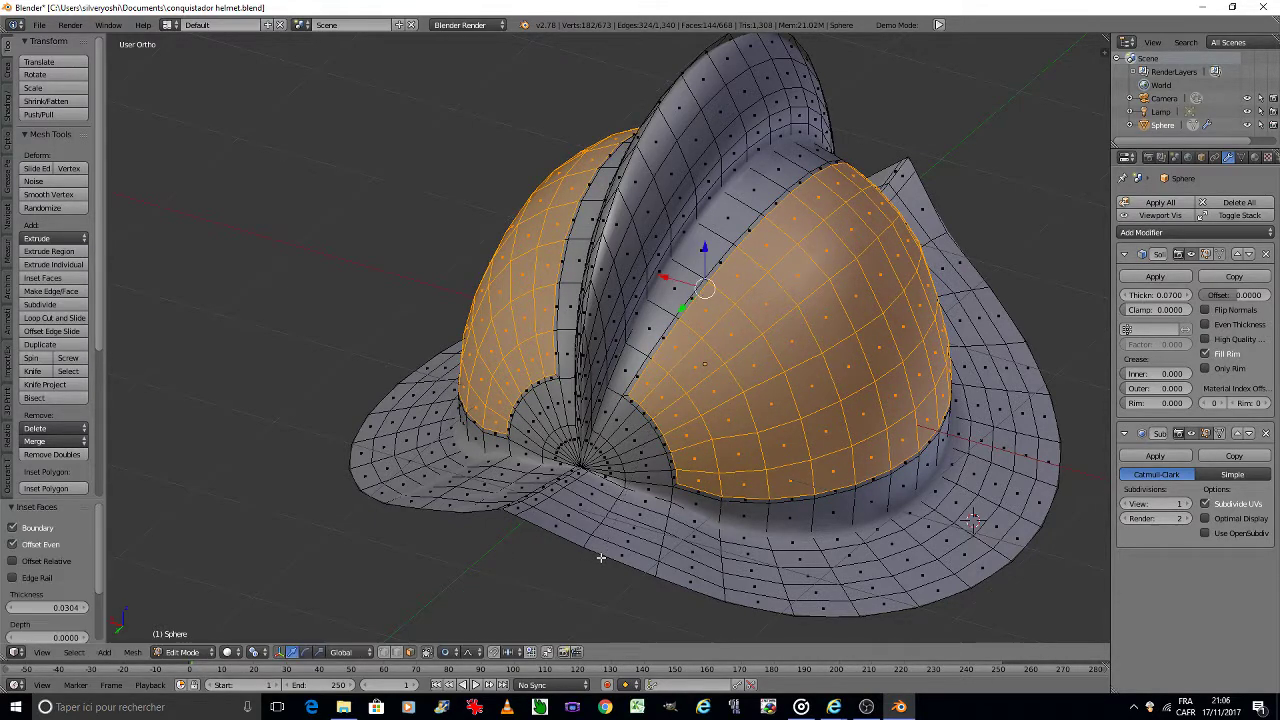
key(e)
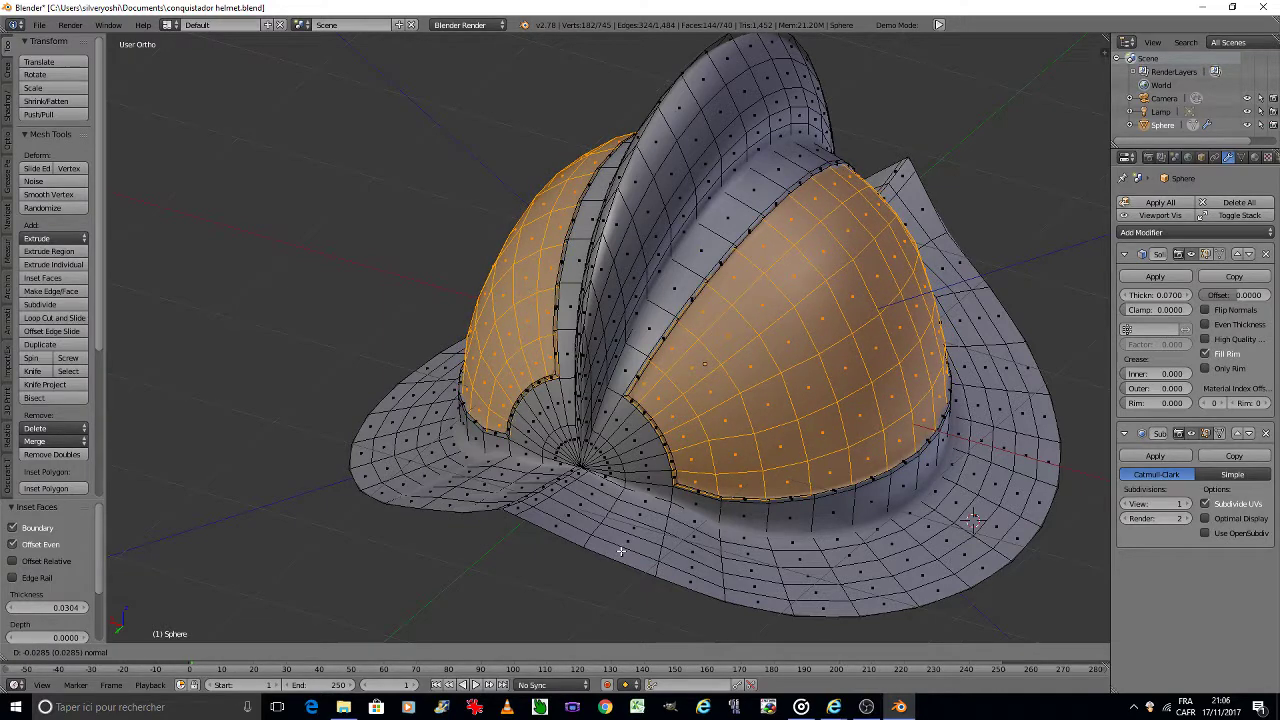
click(621, 551)
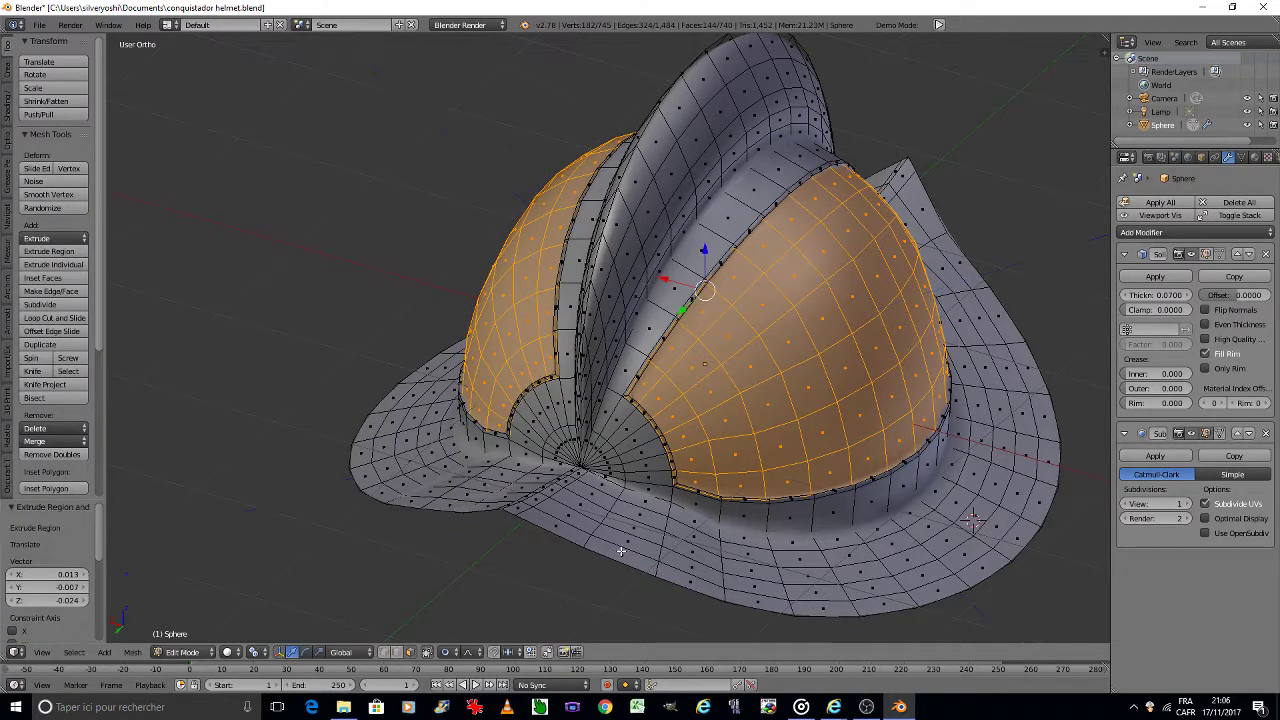
Step: Return to Object Mode, orbit around to inspect the embossed dome, and reselect the helmet
key(Tab)
click(542, 557)
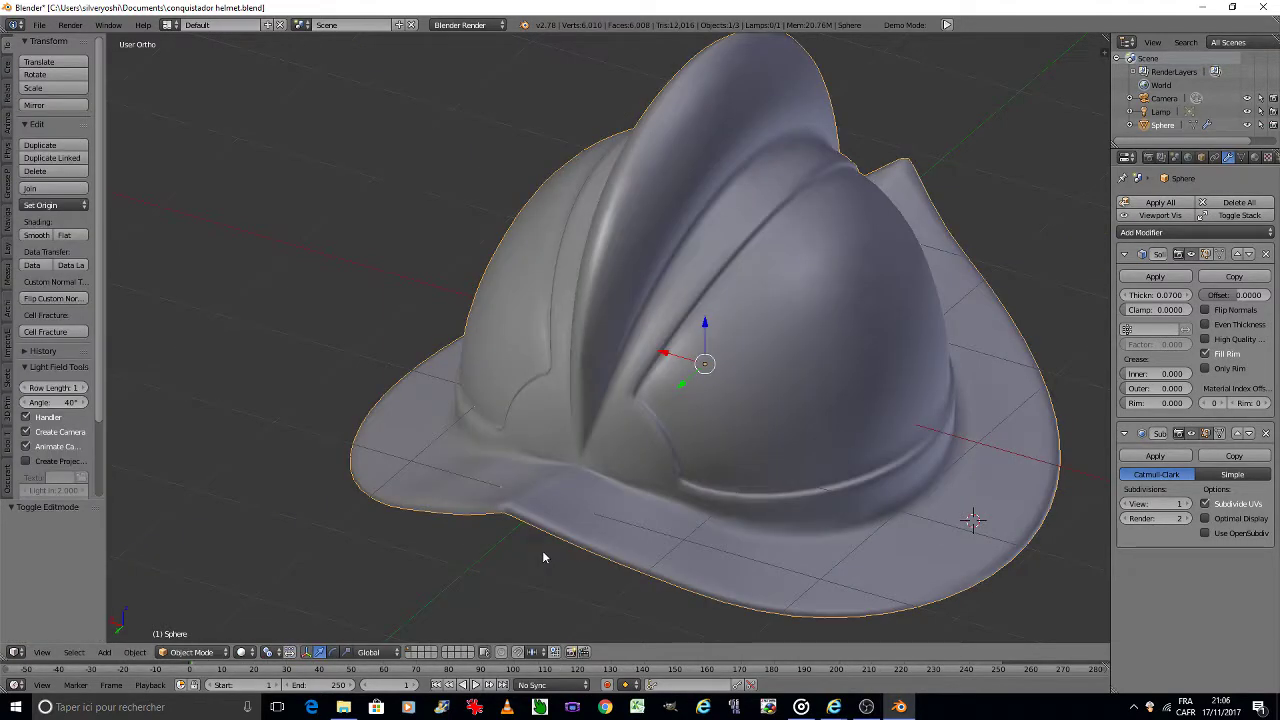
key(a)
scroll(543, 553, down, 3)
scroll(543, 553, down, 1)
key(KP_4)
key(KP_4)
key(KP_4)
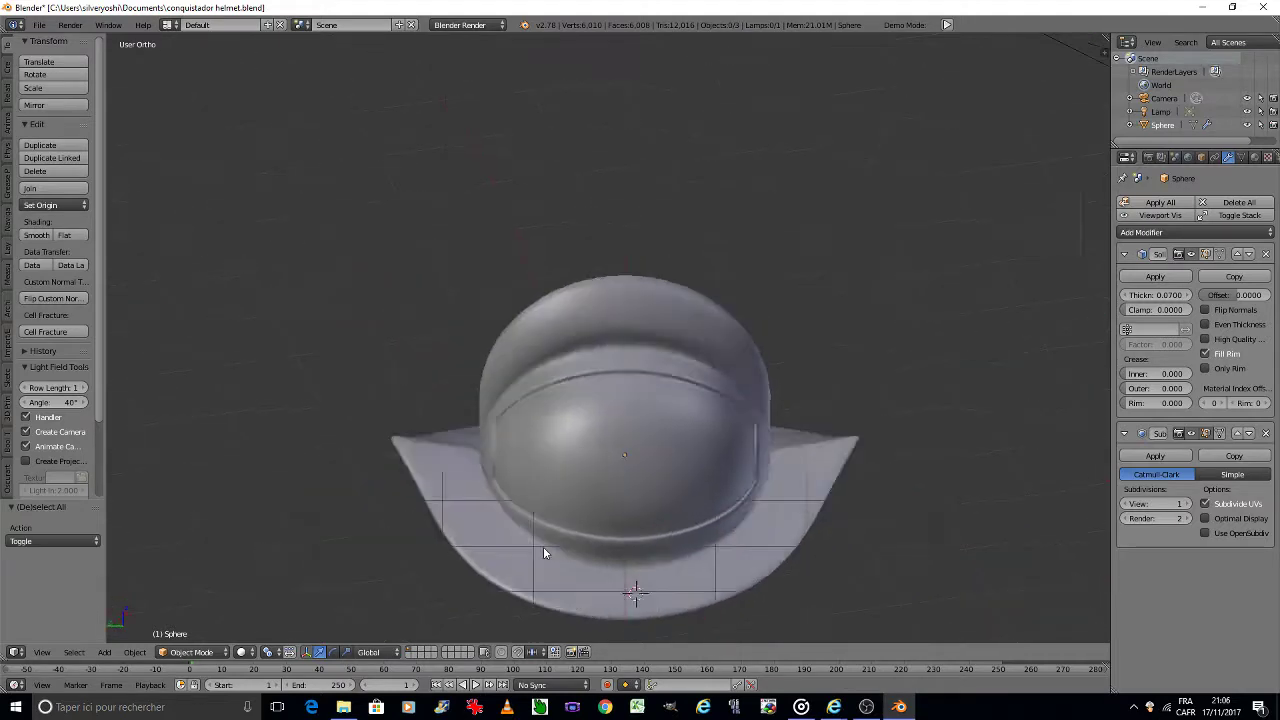
key(KP_4)
key(KP_4)
key(KP_4)
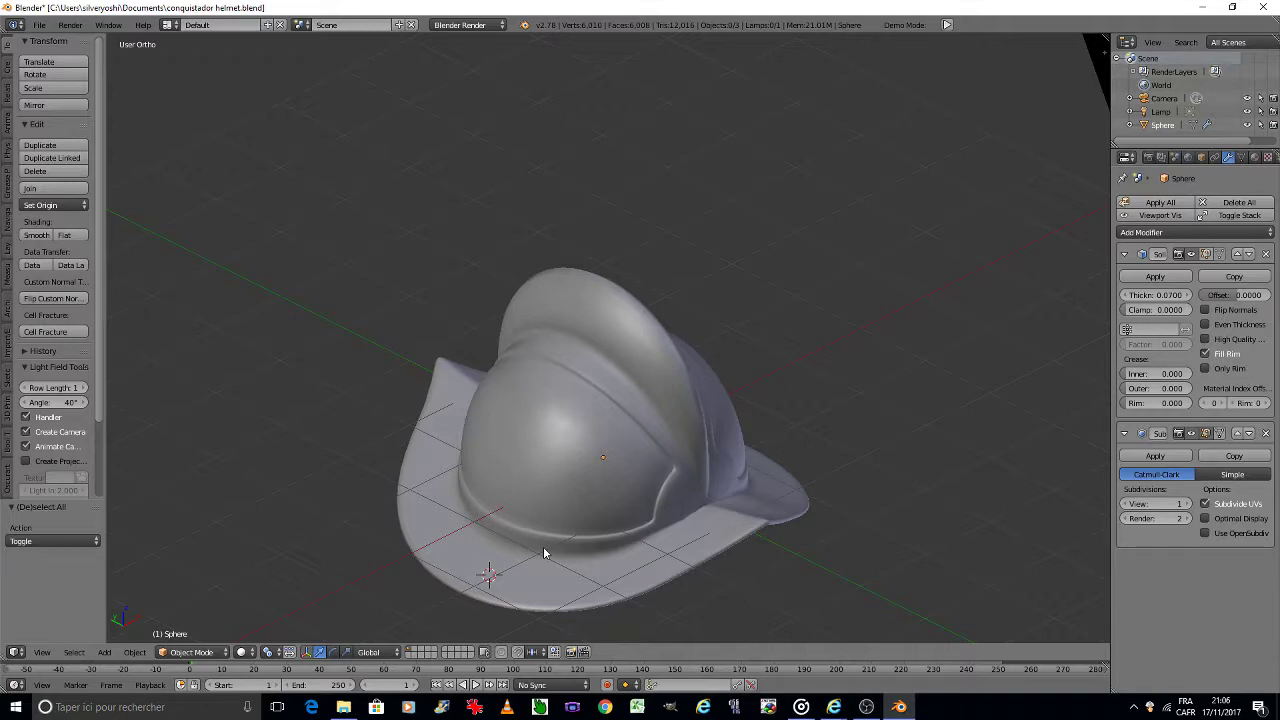
right_click(595, 487)
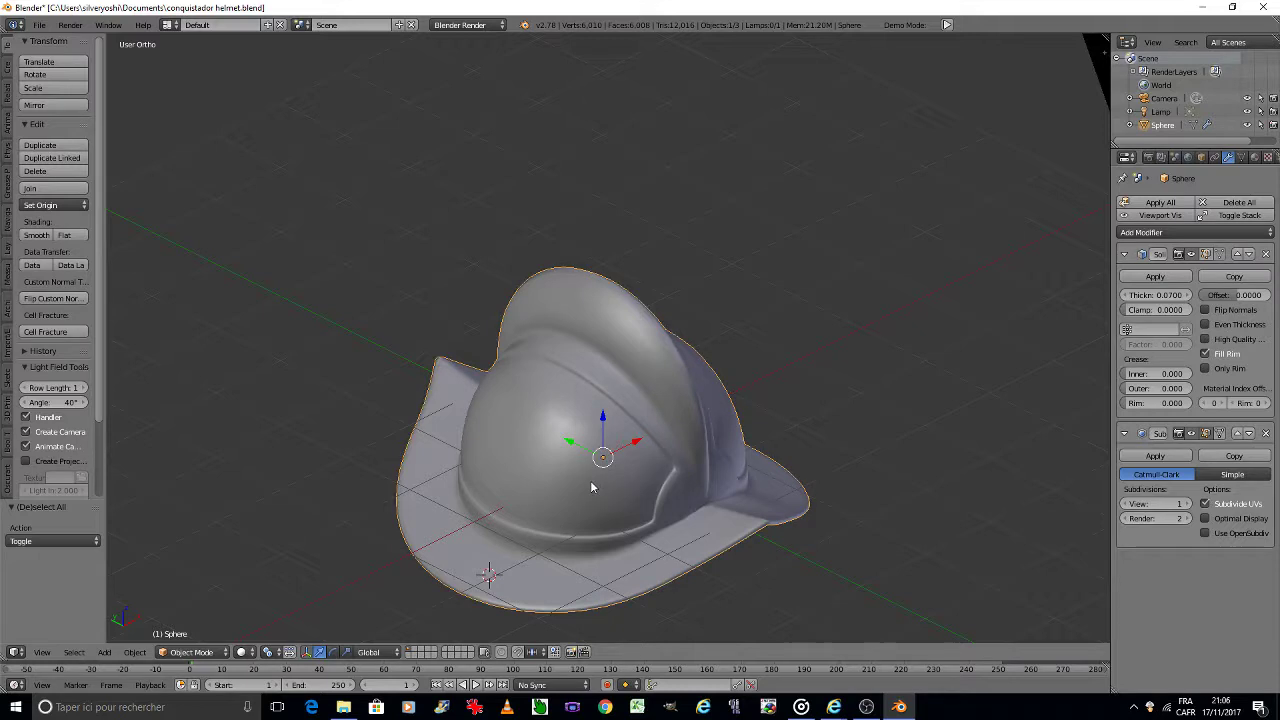
Step: Add a second material slot with Material.002, assign it to the dome faces, and colour it light blue
click(1255, 158)
click(1145, 248)
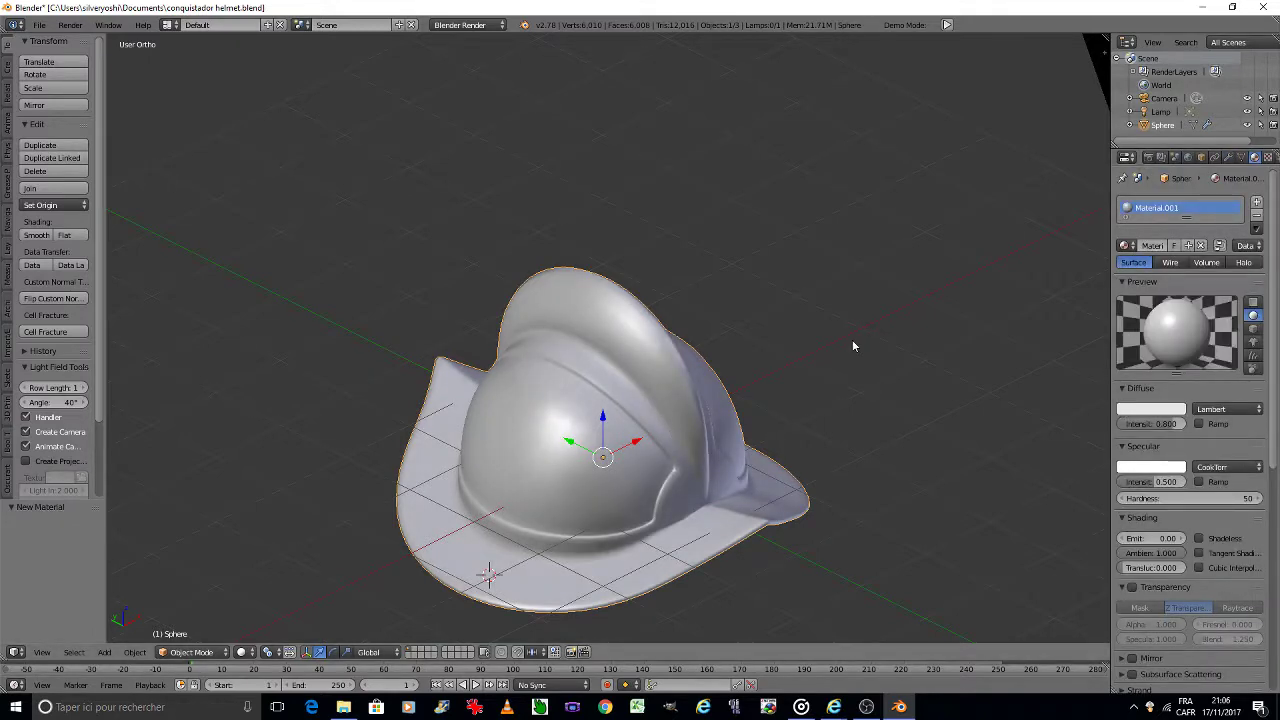
key(Tab)
click(935, 342)
click(1265, 203)
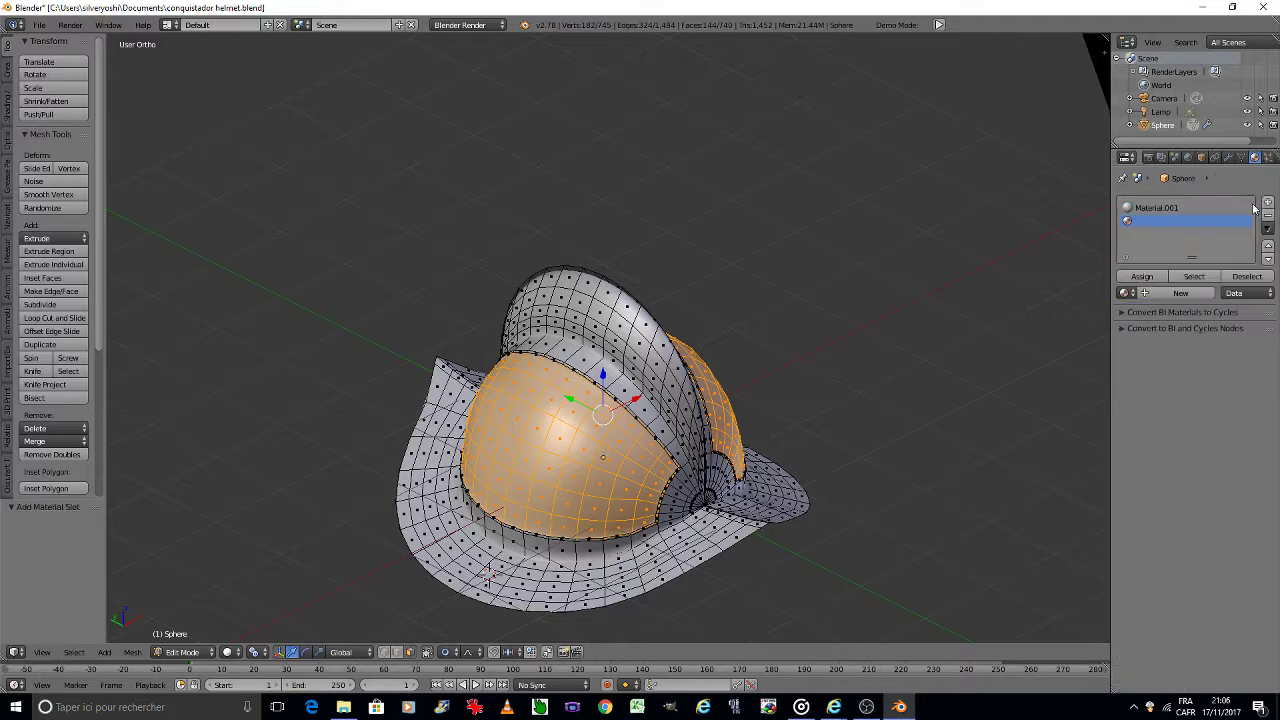
click(1148, 293)
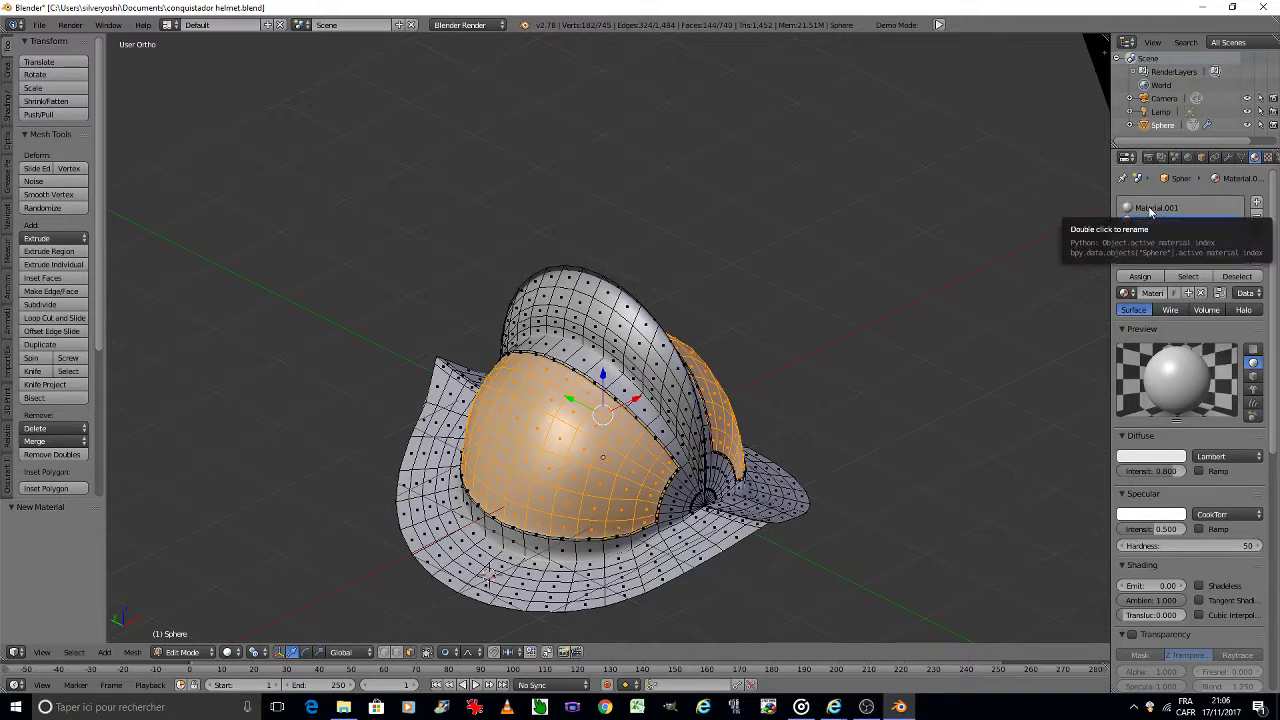
click(1150, 277)
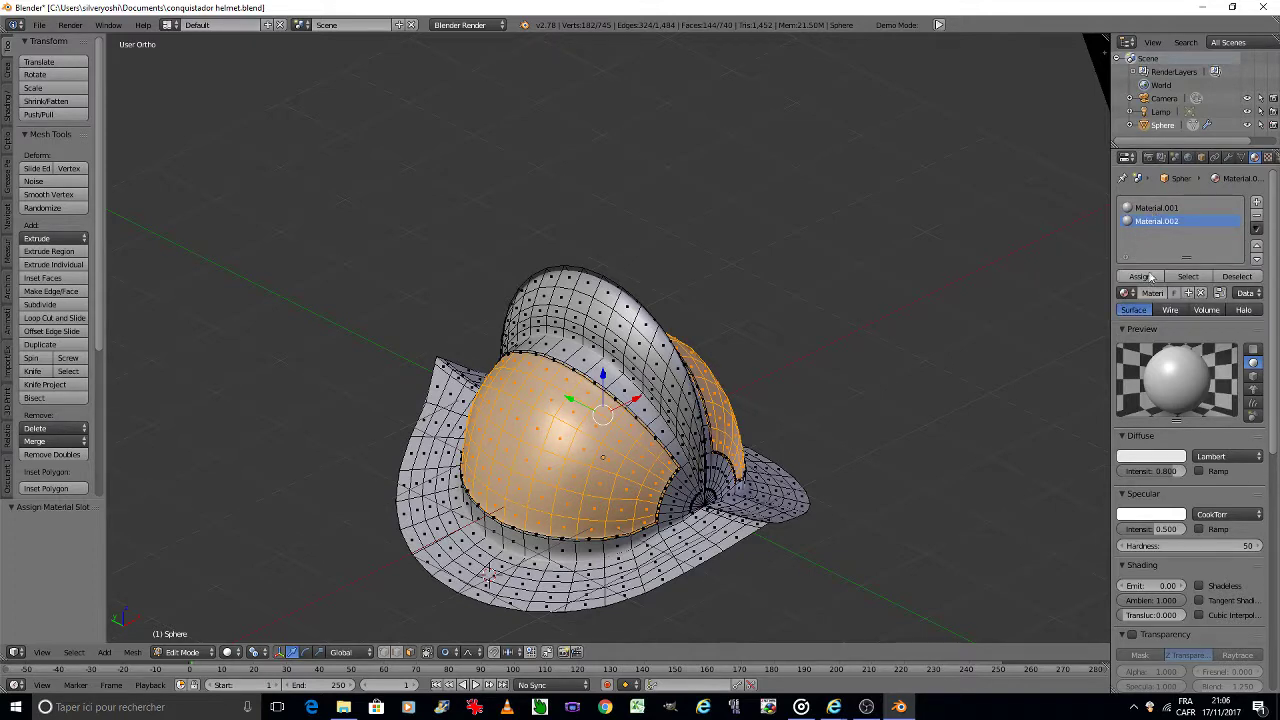
click(1147, 460)
click(1135, 314)
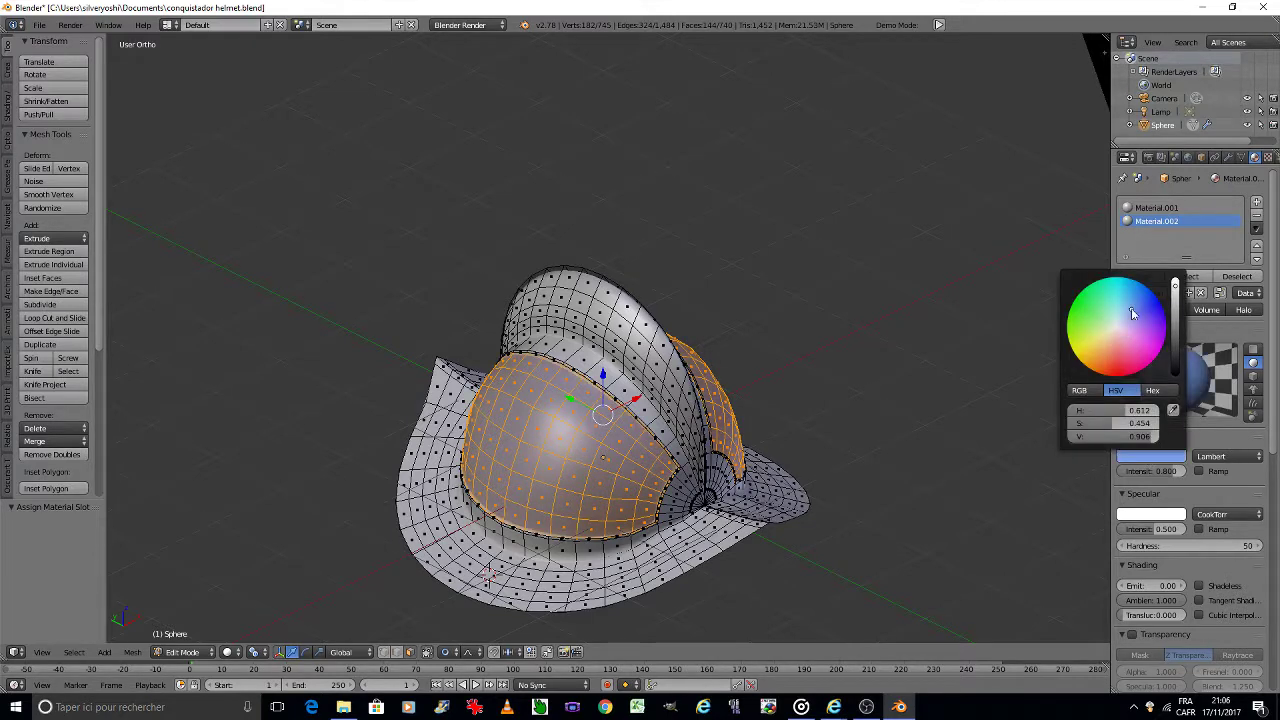
Step: Return to Object Mode, save over the helmet file, and view through the camera
key(Tab)
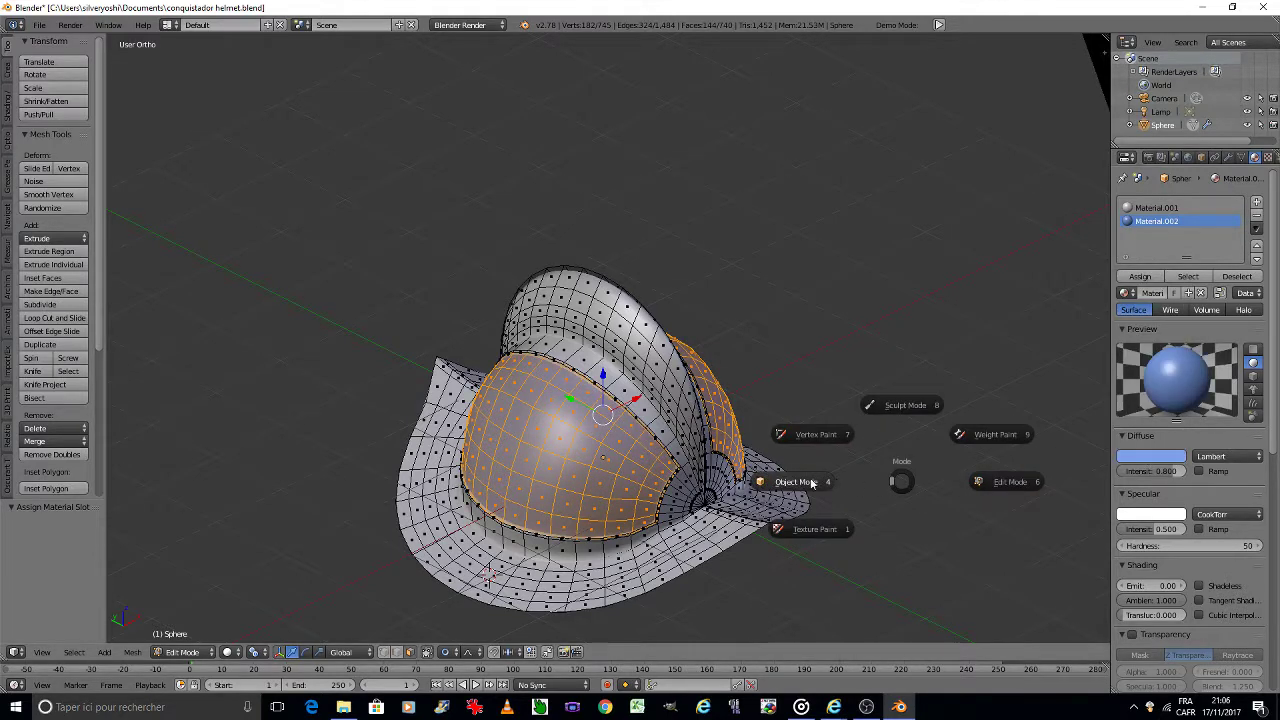
click(800, 485)
key(ctrl+s)
click(802, 482)
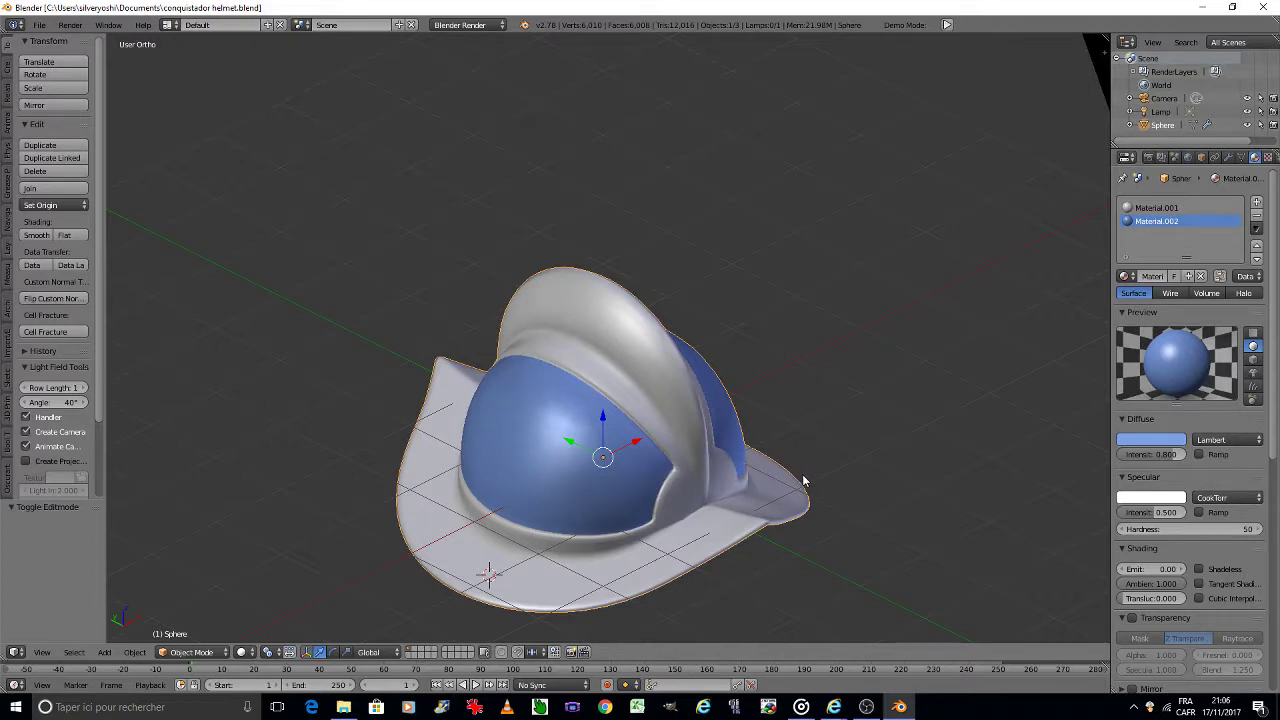
key(KP_0)
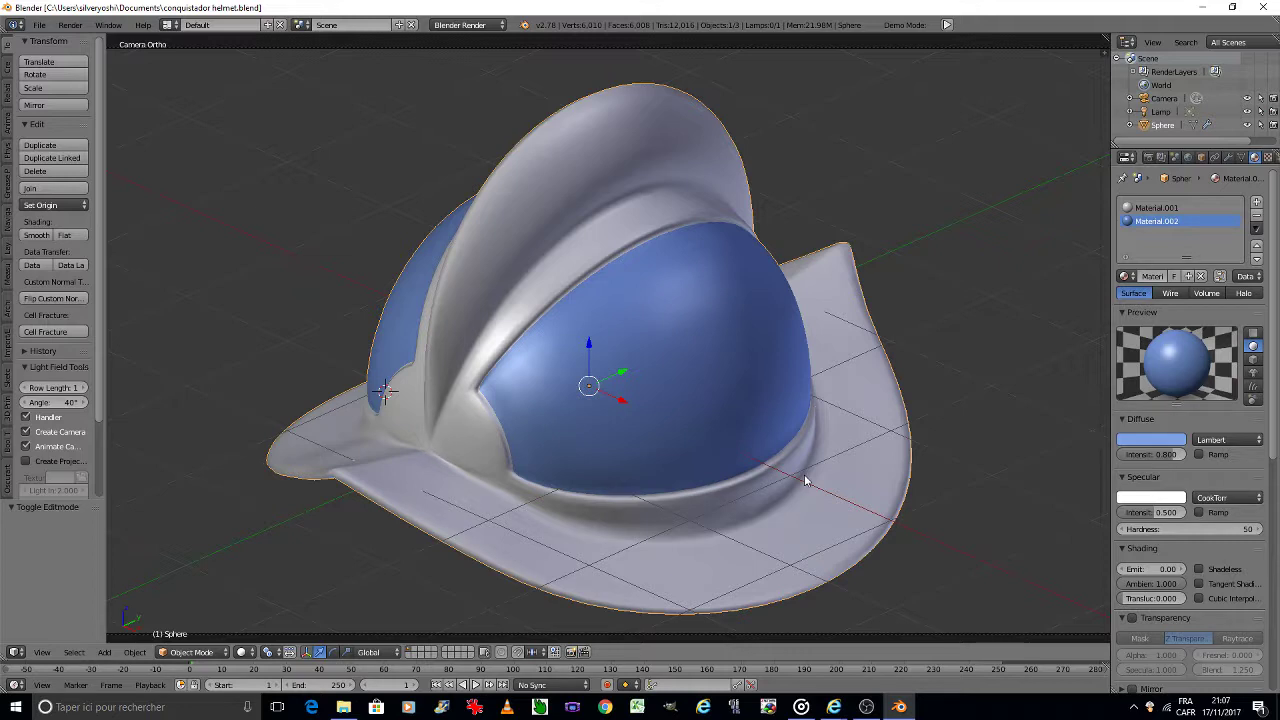
Step: Enter Edit Mode, zoom in on the helmet front, and select a vertex where dome meets rim
key(Tab)
click(884, 468)
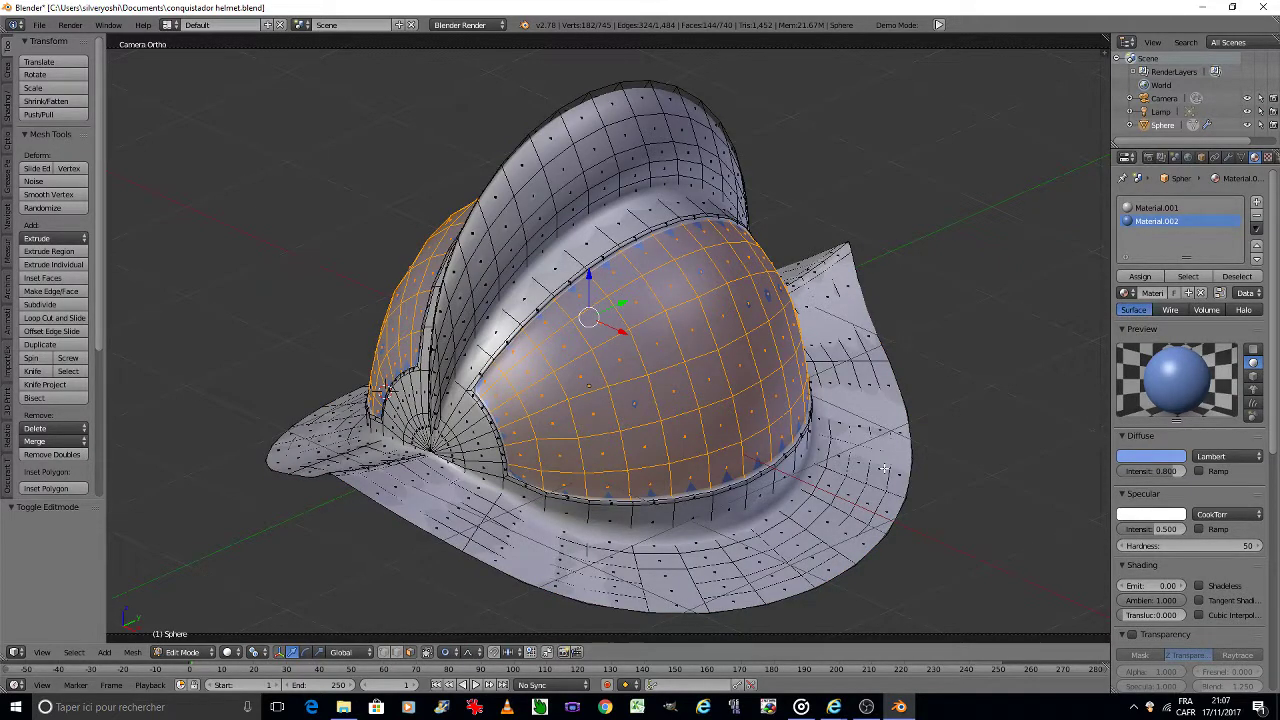
middle_drag(884, 468, 884, 468)
key(KP_4)
key(KP_4)
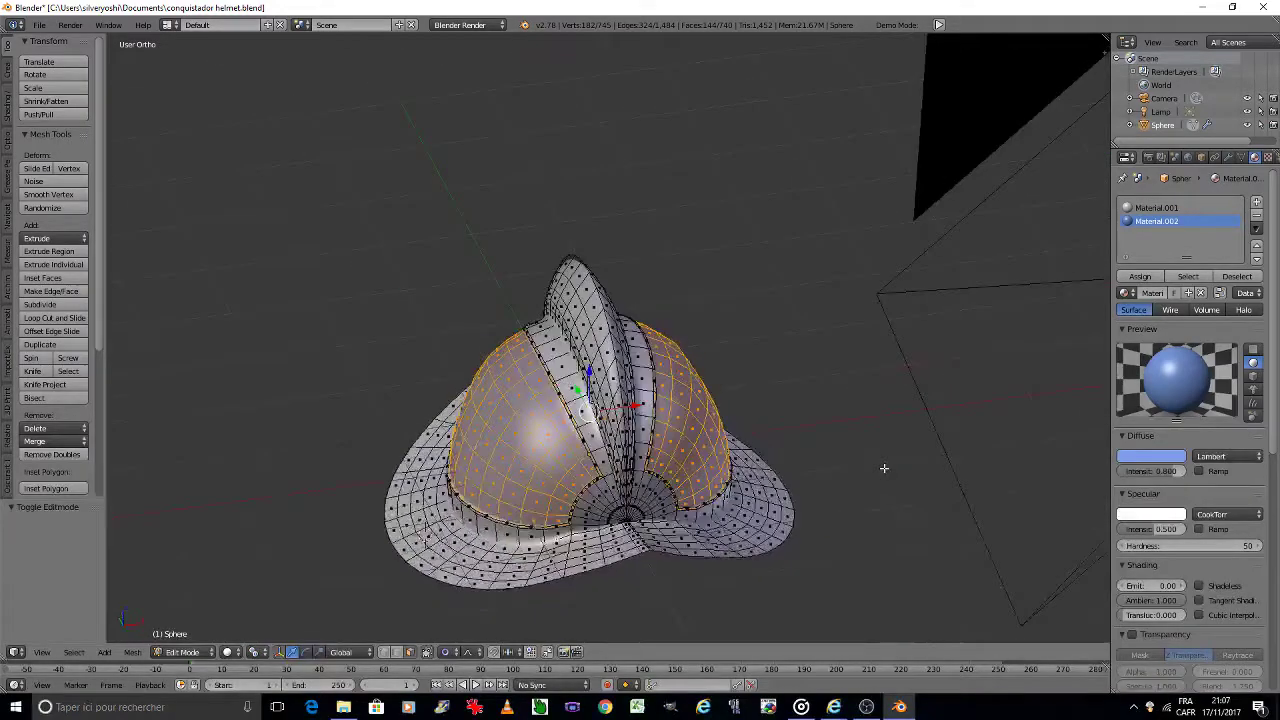
key(KP_8)
scroll(609, 420, up, 1)
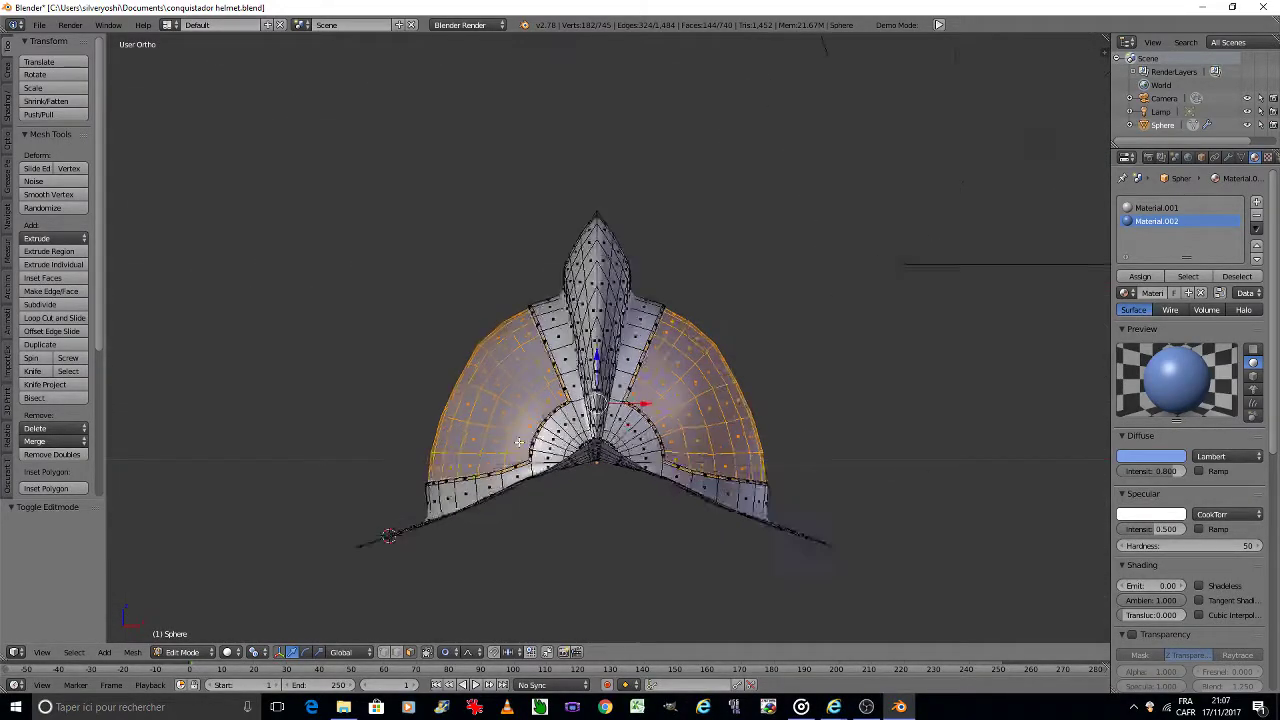
scroll(566, 423, up, 3)
scroll(565, 423, up, 3)
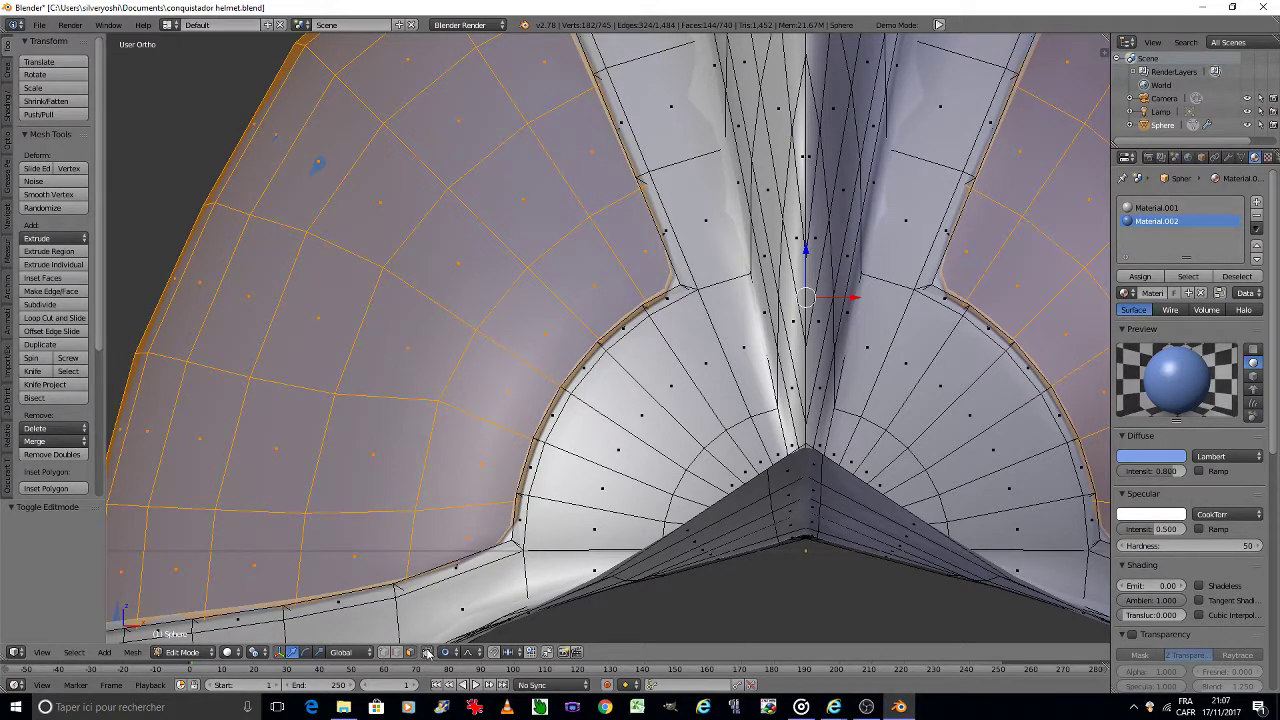
click(397, 652)
key(a)
right_click(565, 396)
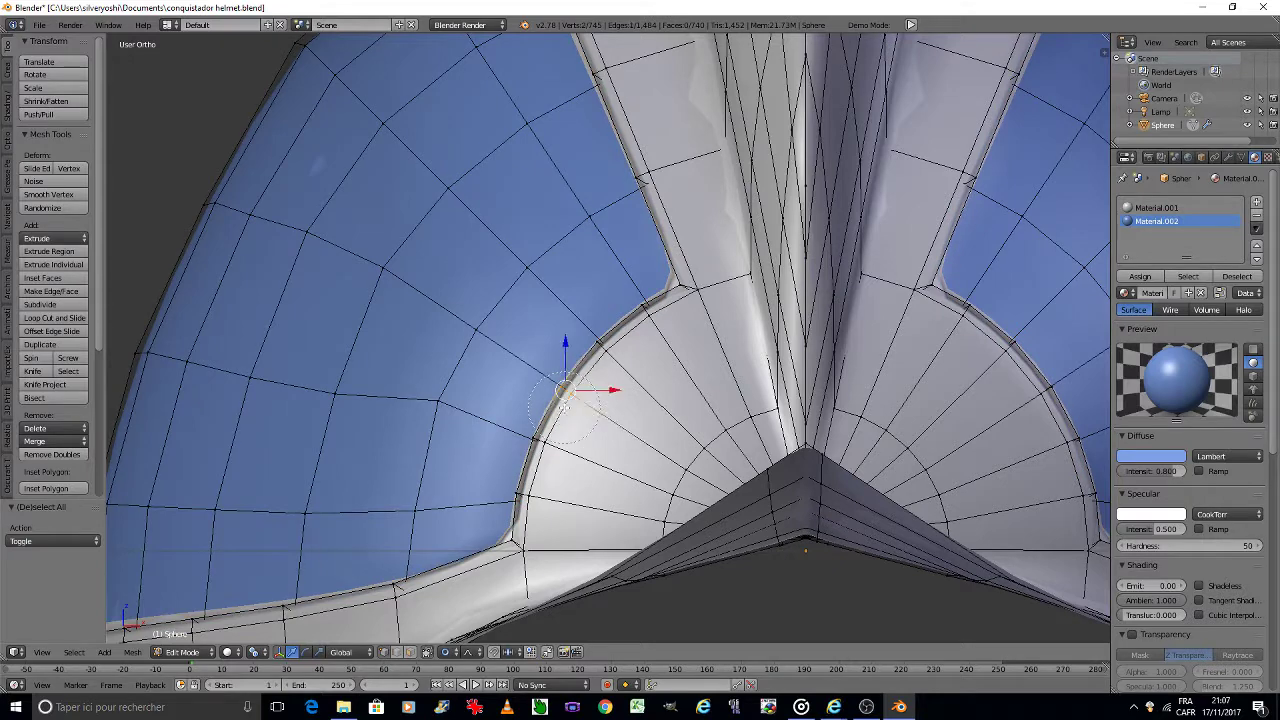
key(Escape)
Step: Reorient onto the dome edge, reselect the rim vertex, and turn Limit Selection to Visible off
mouse_move(565, 395)
middle_down()
mouse_move(560, 405)
mouse_move(508, 346)
middle_up()
scroll(780, 360, up, 3)
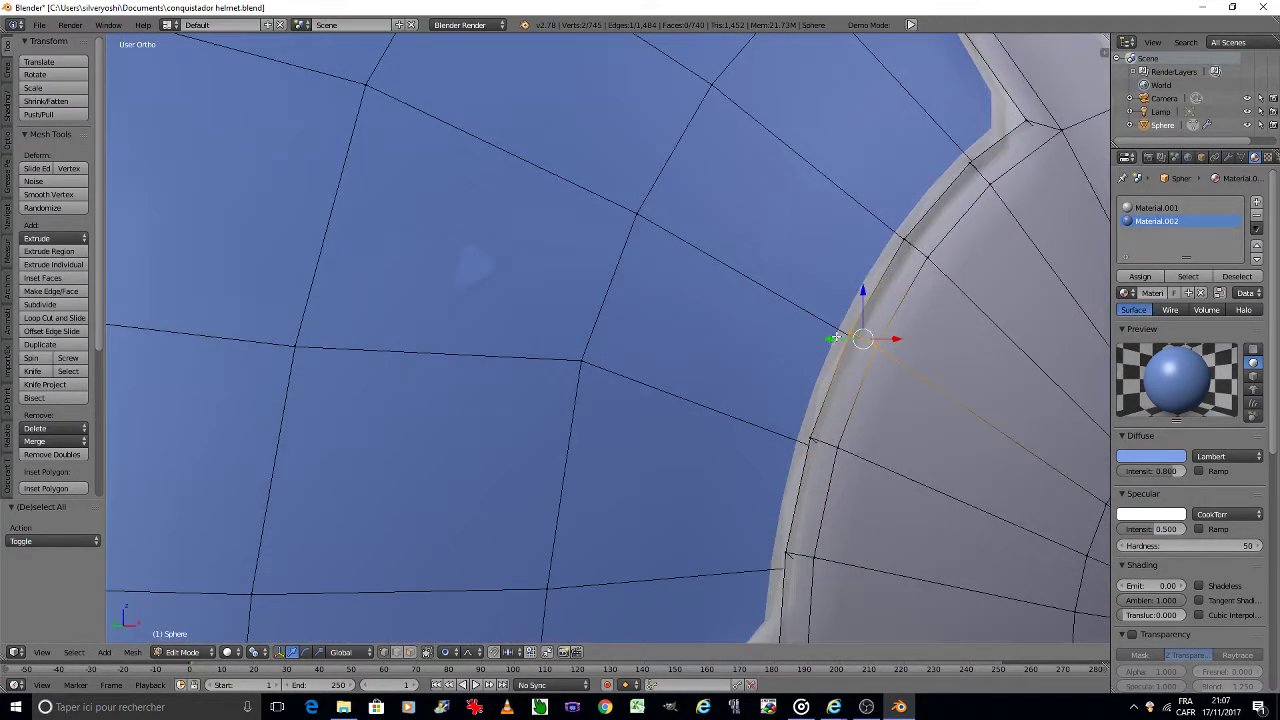
key(KP_4)
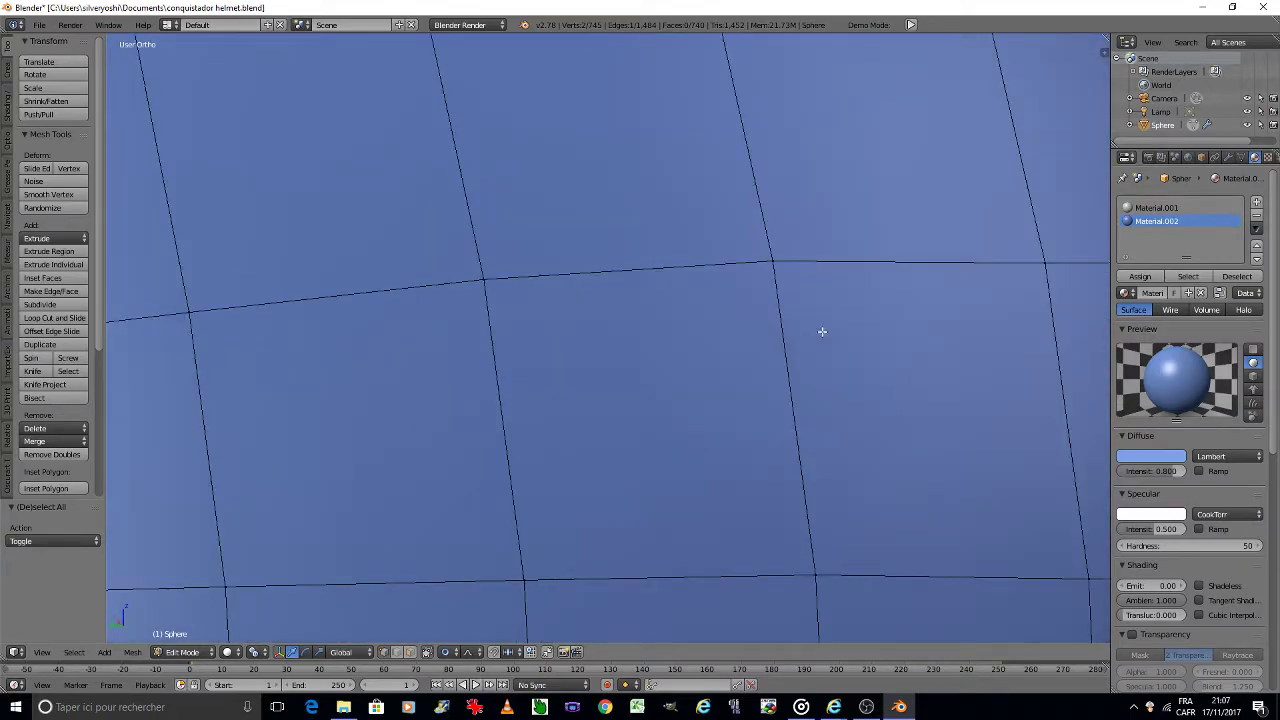
scroll(822, 331, down, 5)
mouse_move(986, 335)
middle_down()
mouse_move(586, 334)
mouse_move(634, 340)
middle_up()
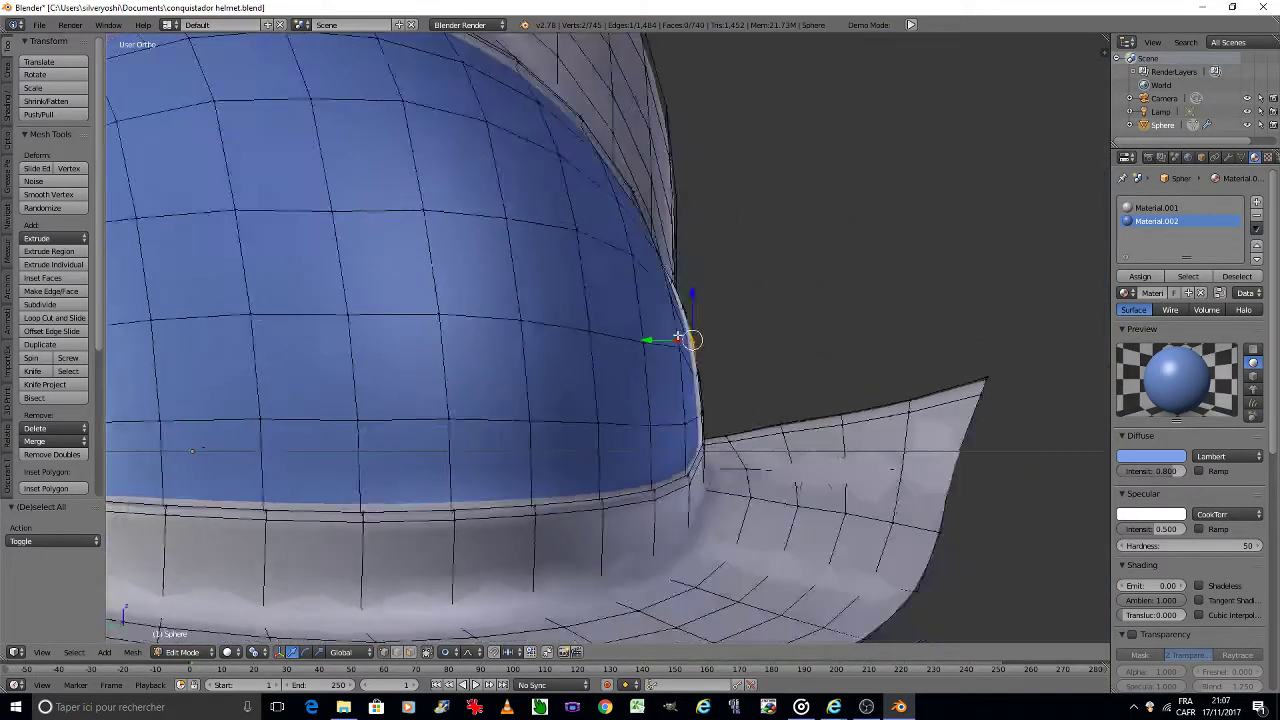
key(KP_8)
scroll(677, 336, up, 3)
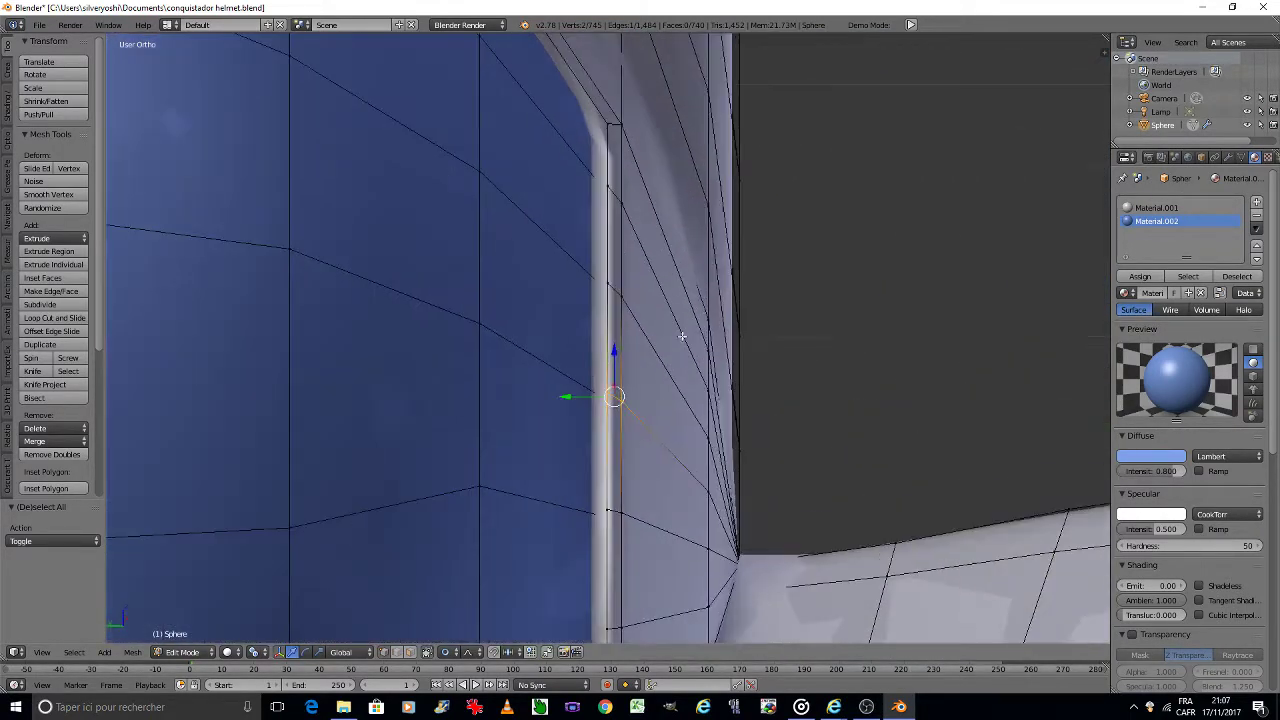
scroll(564, 403, up, 2)
right_click(613, 388)
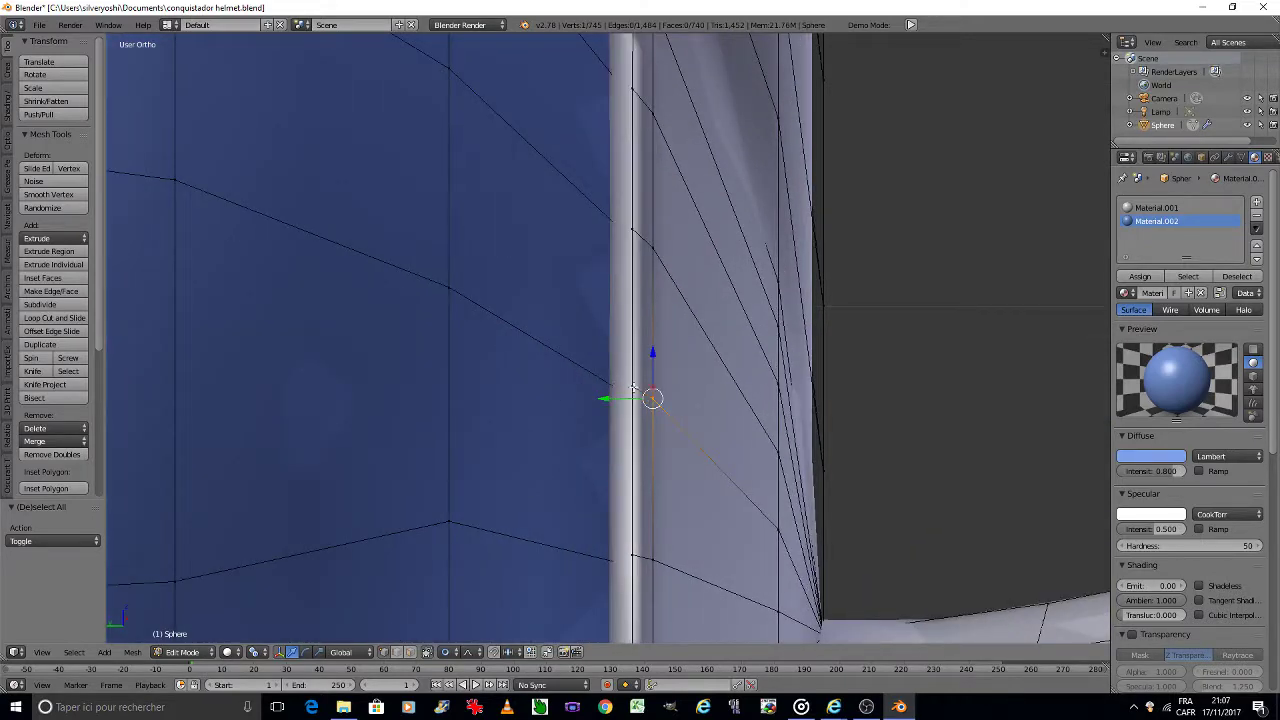
right_click(633, 387)
click(427, 651)
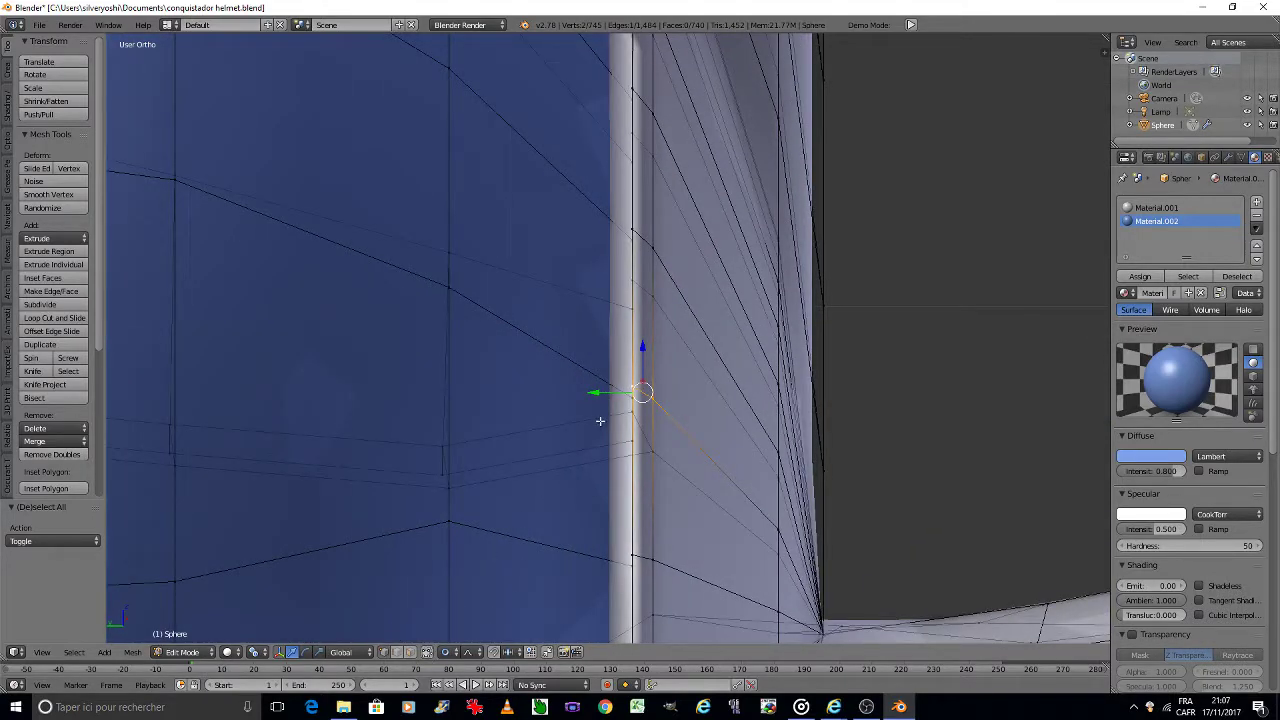
Step: Vertex-slide the upper-left corner vertex along its edge
key(KP_4)
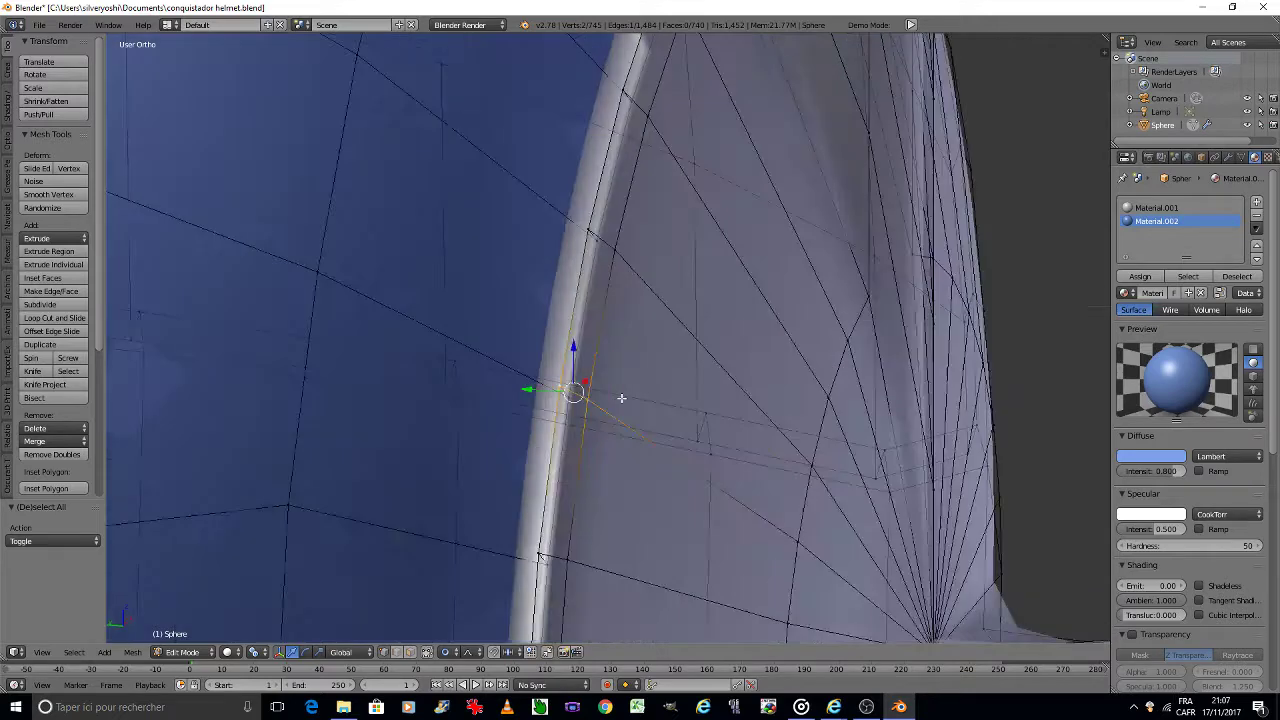
key(KP_4)
shift+right_click(508, 393)
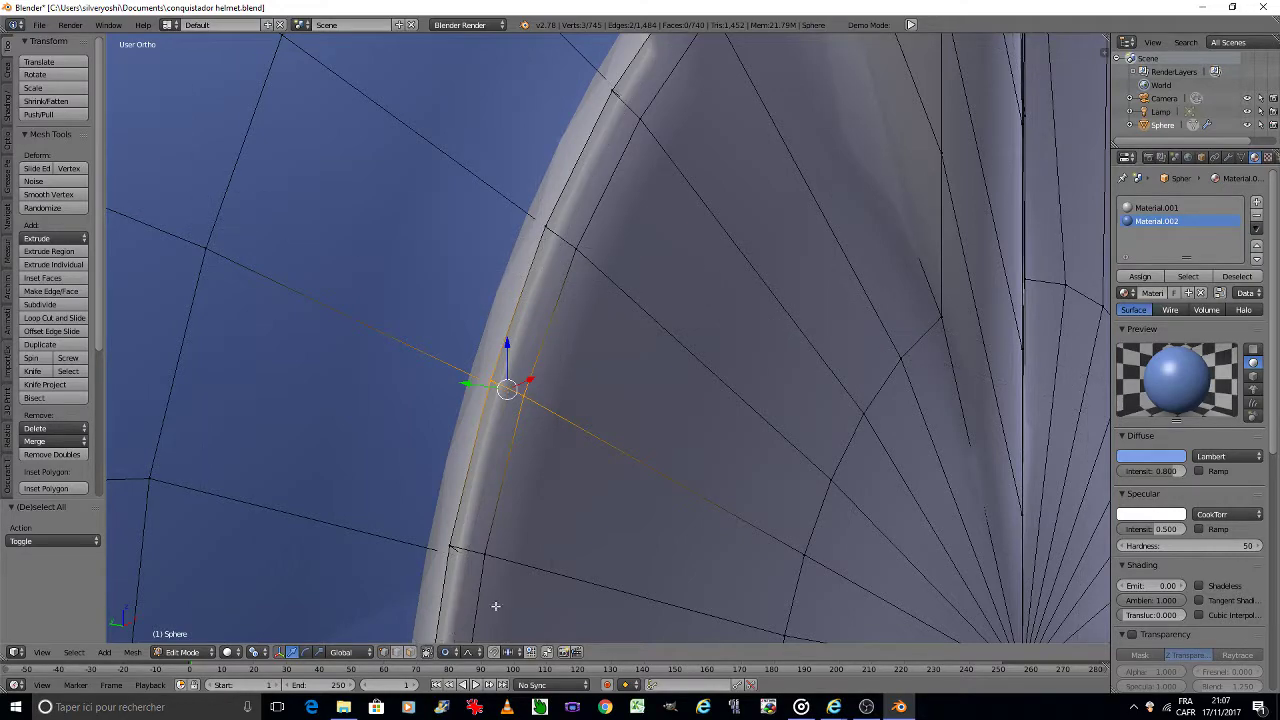
scroll(563, 540, down, 2)
key(KP_4)
scroll(563, 541, up, 2)
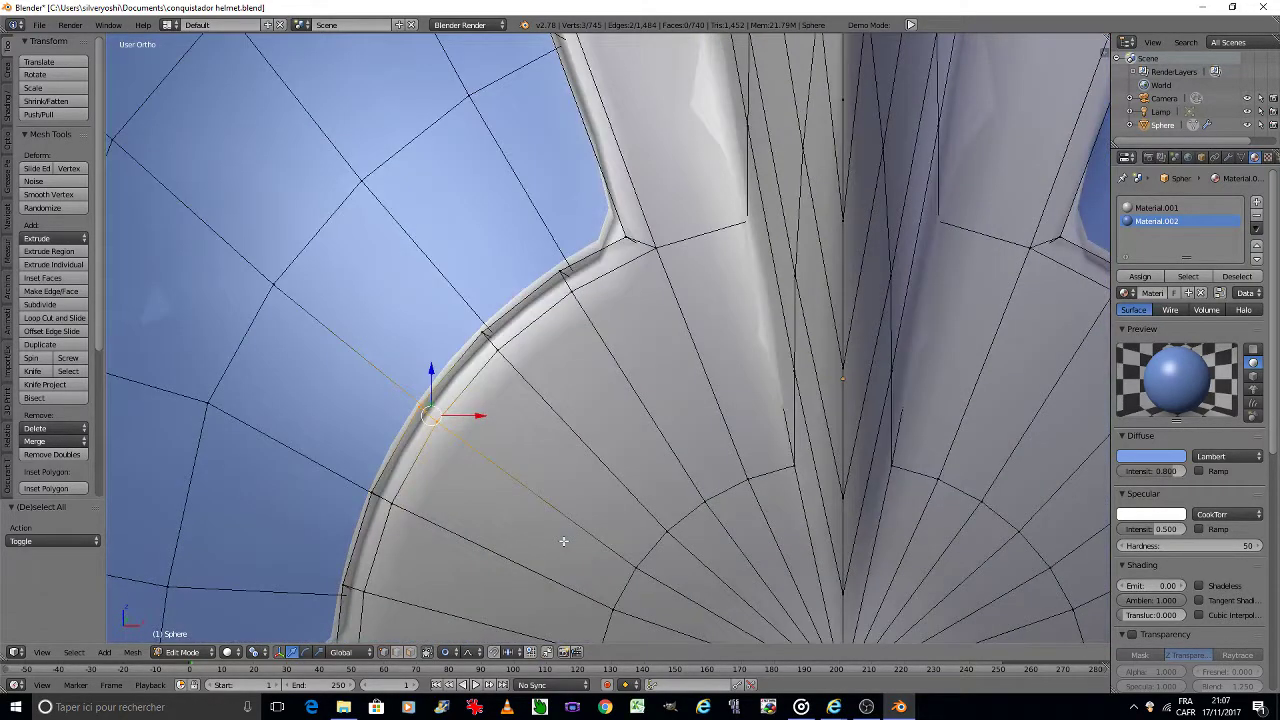
key(KP_4)
key(KP_4)
key(KP_4)
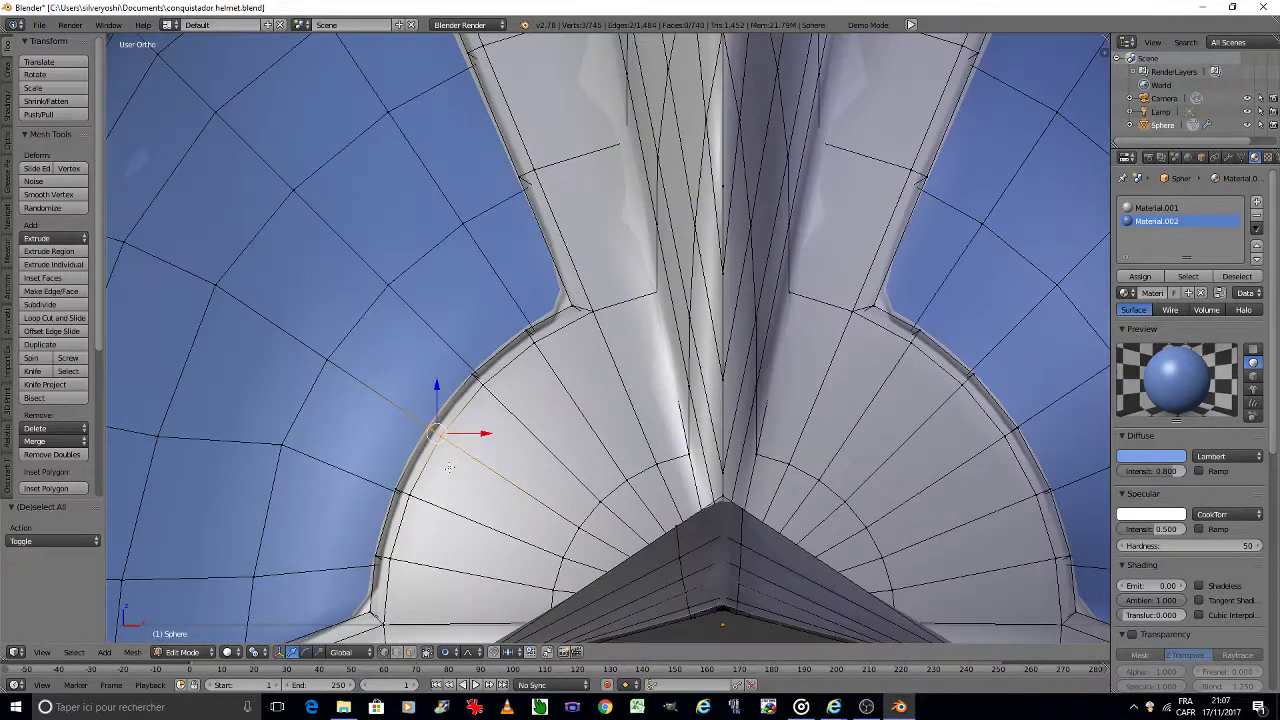
key(shift+v)
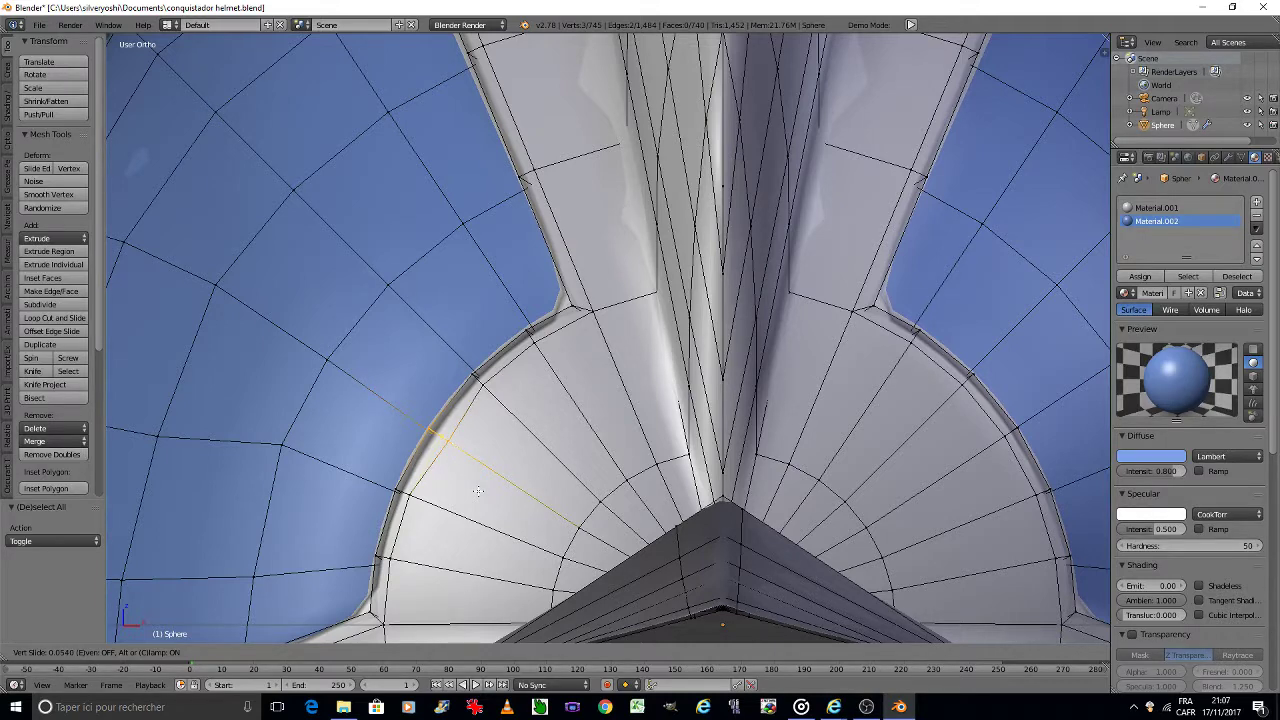
click(478, 491)
Step: Select the vertex below the notch corner and slide it along its edge to factor 0.344
right_click(570, 309)
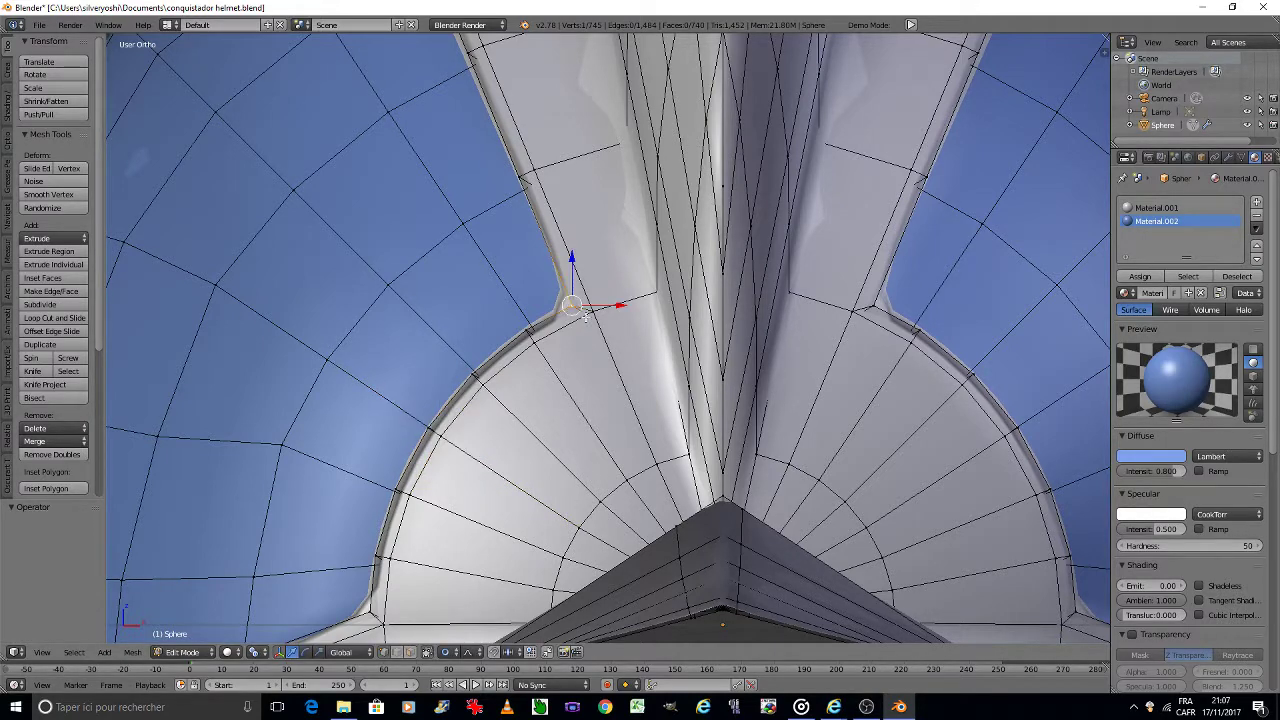
click(428, 652)
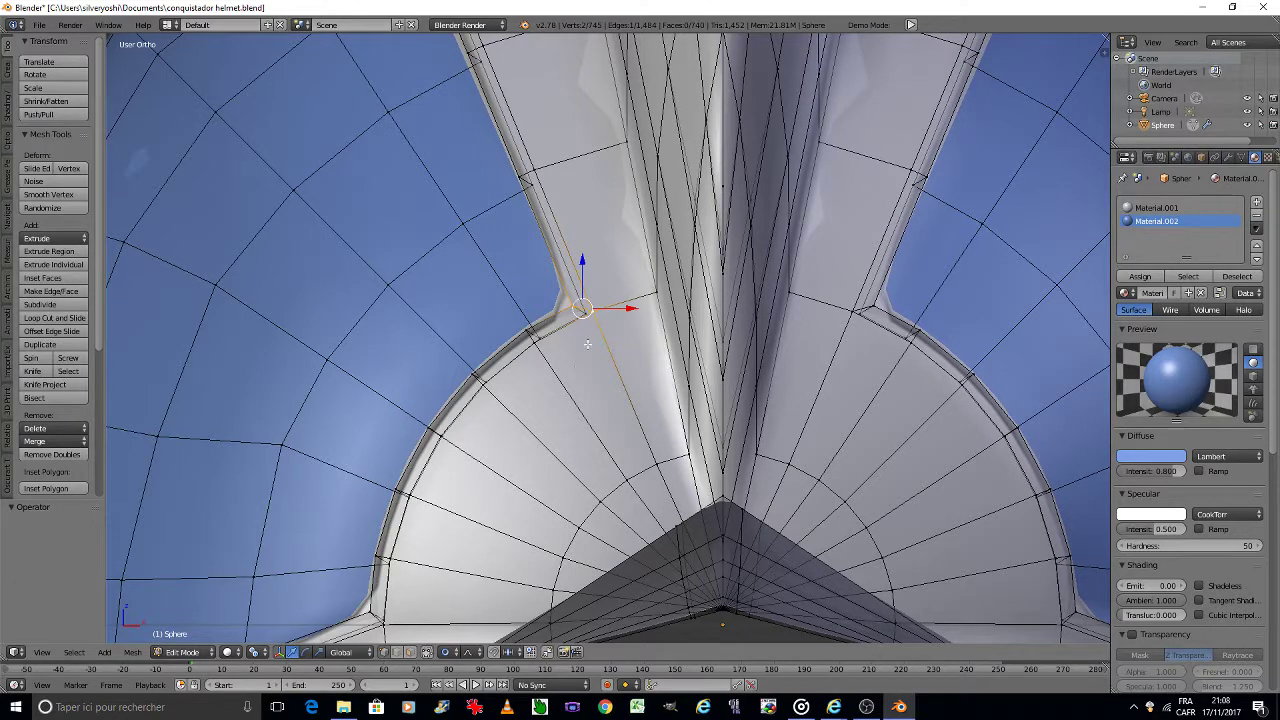
scroll(581, 289, up, 4)
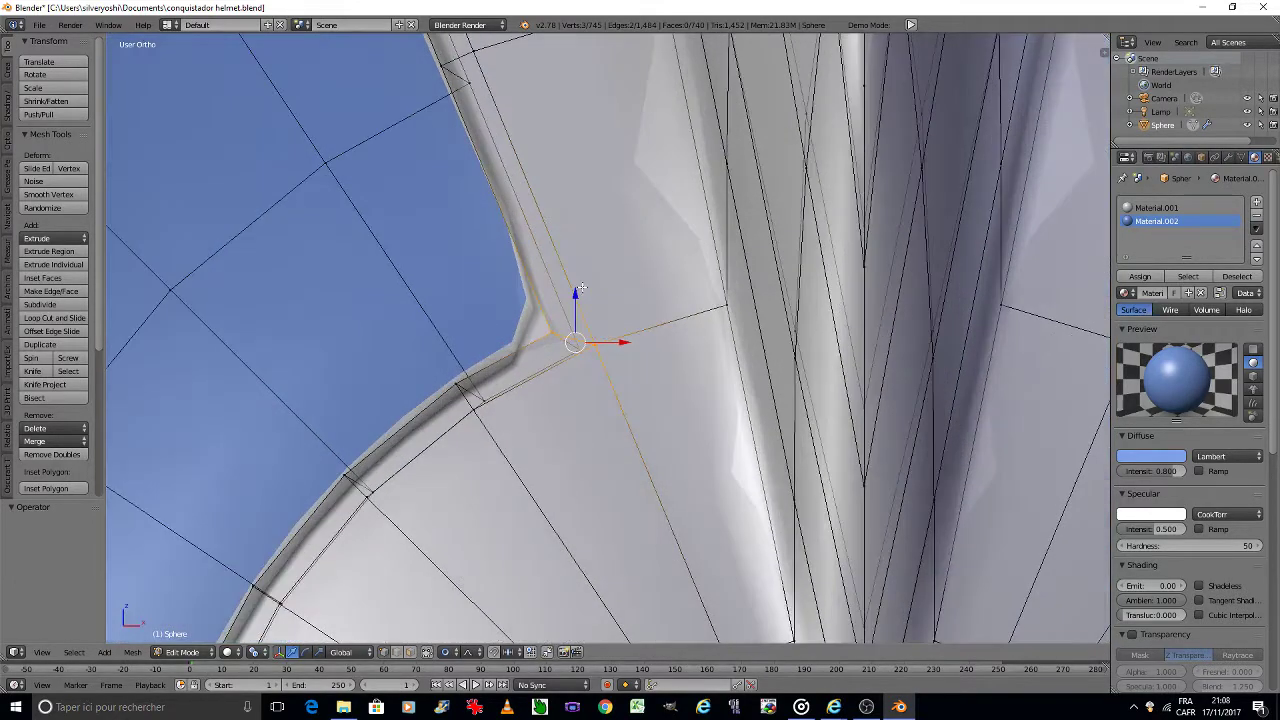
right_click(577, 349)
scroll(567, 355, up, 2)
scroll(564, 355, down, 3)
scroll(564, 355, down, 2)
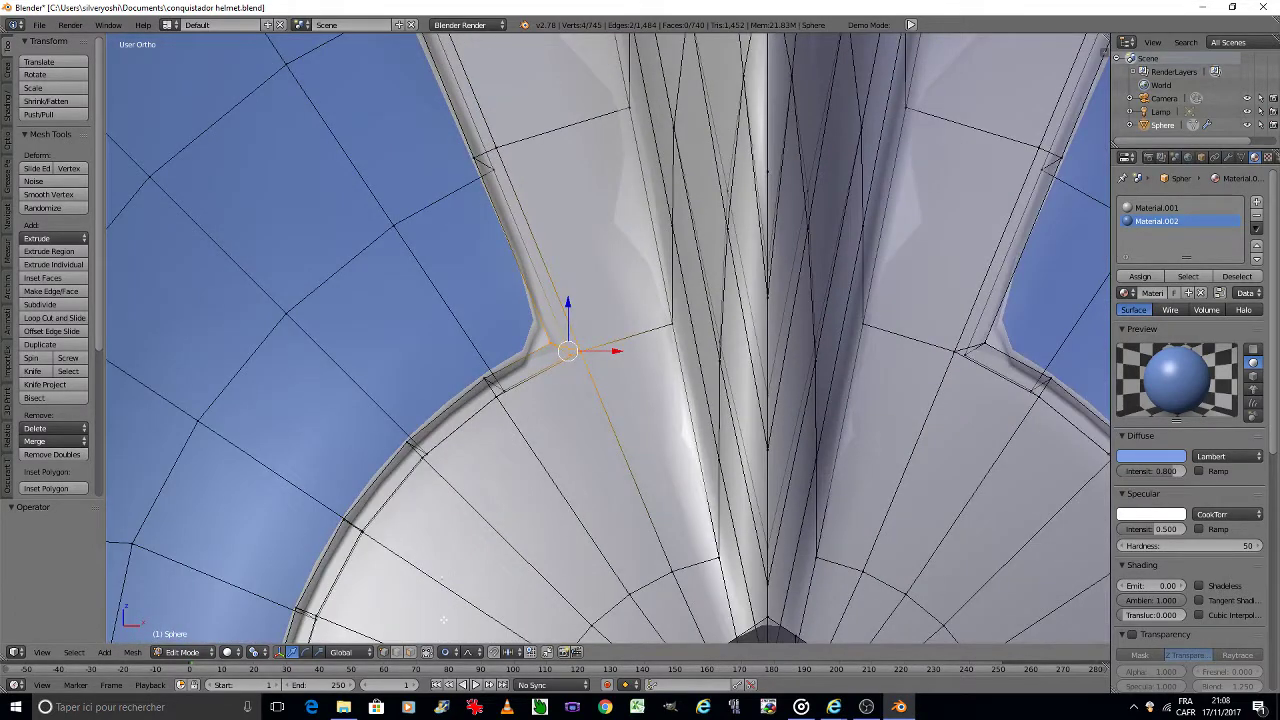
scroll(629, 511, down, 1)
key(shift+v)
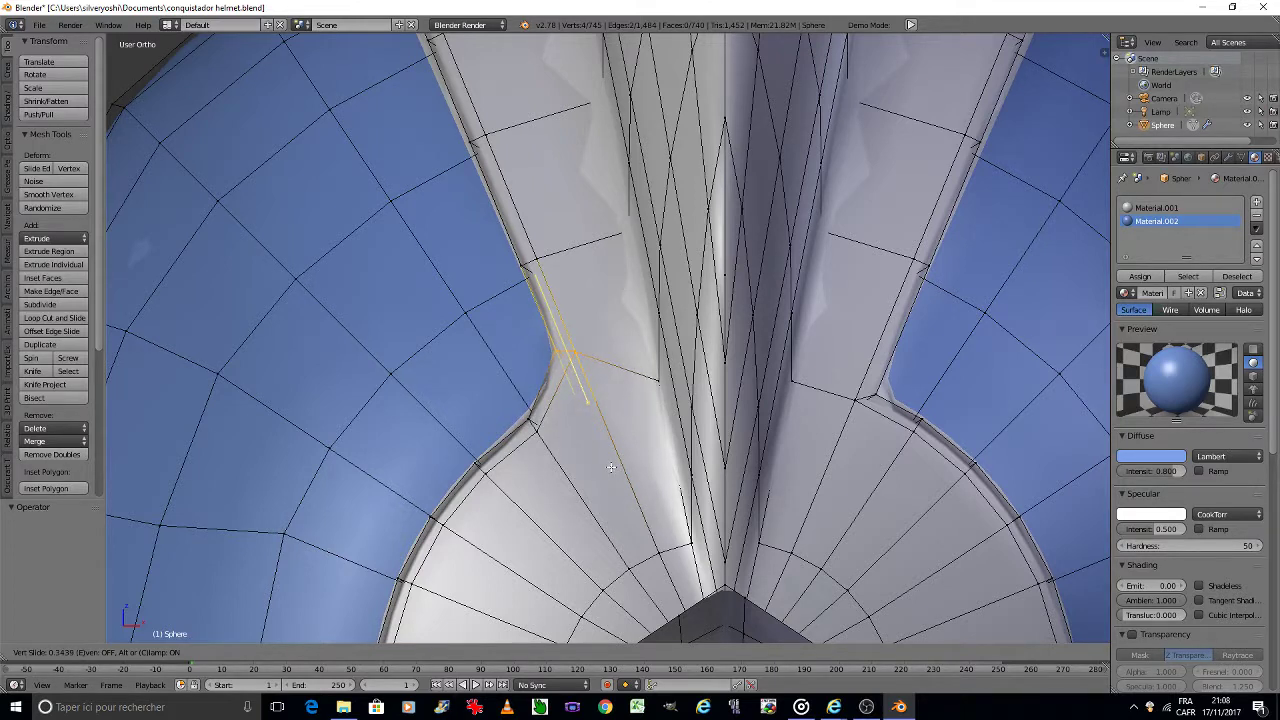
click(611, 467)
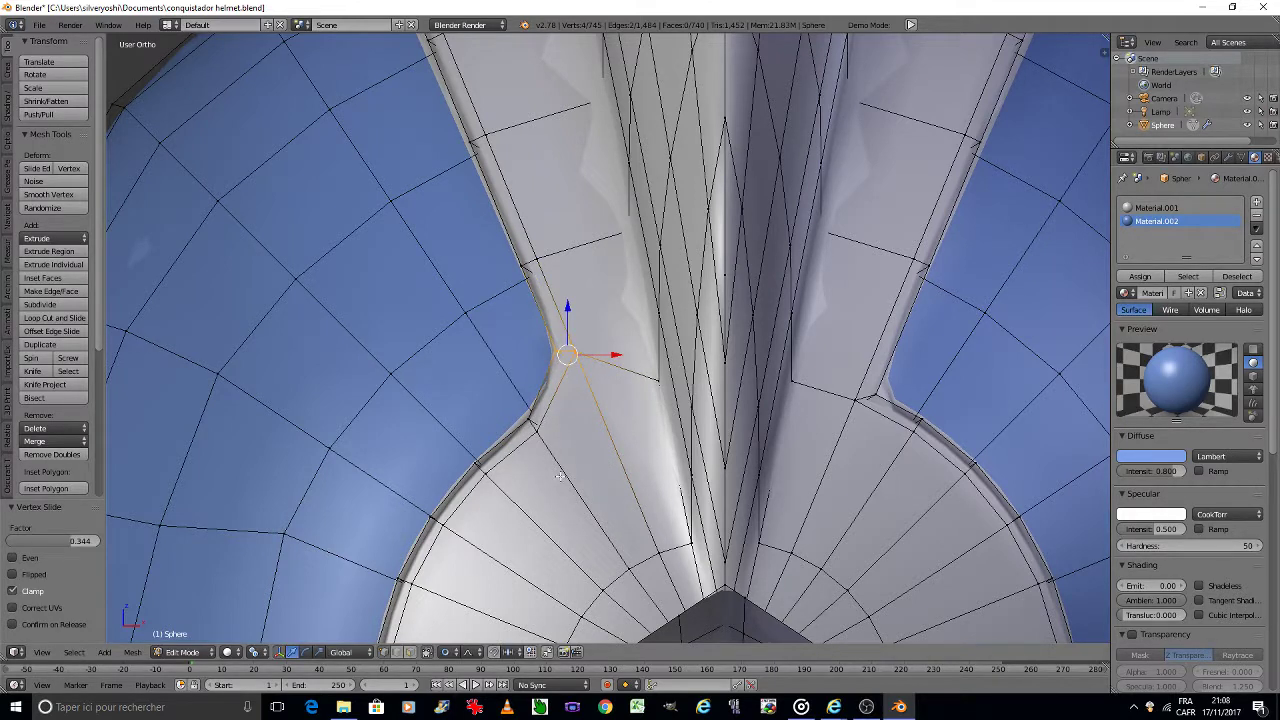
Step: Try sliding the vertex beside the notch, then undo the slide
scroll(538, 416, up, 1)
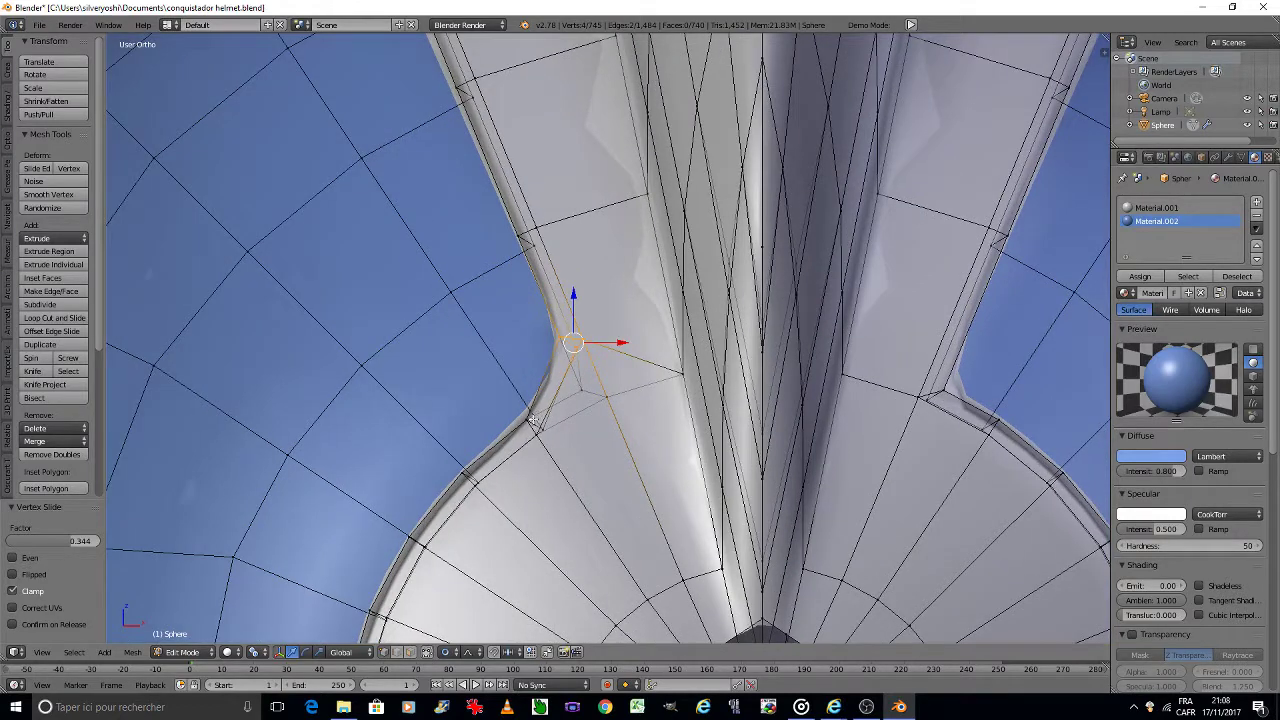
right_click(542, 428)
right_click(537, 432)
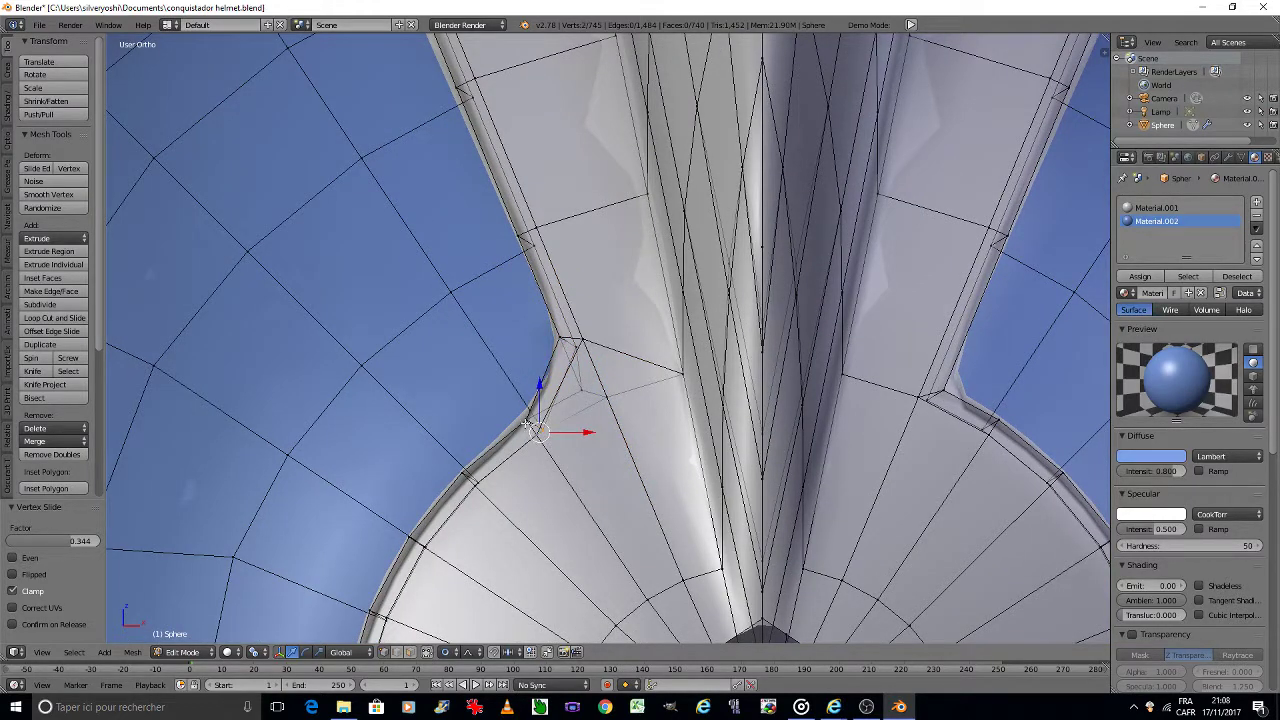
scroll(528, 426, up, 1)
scroll(532, 440, up, 1)
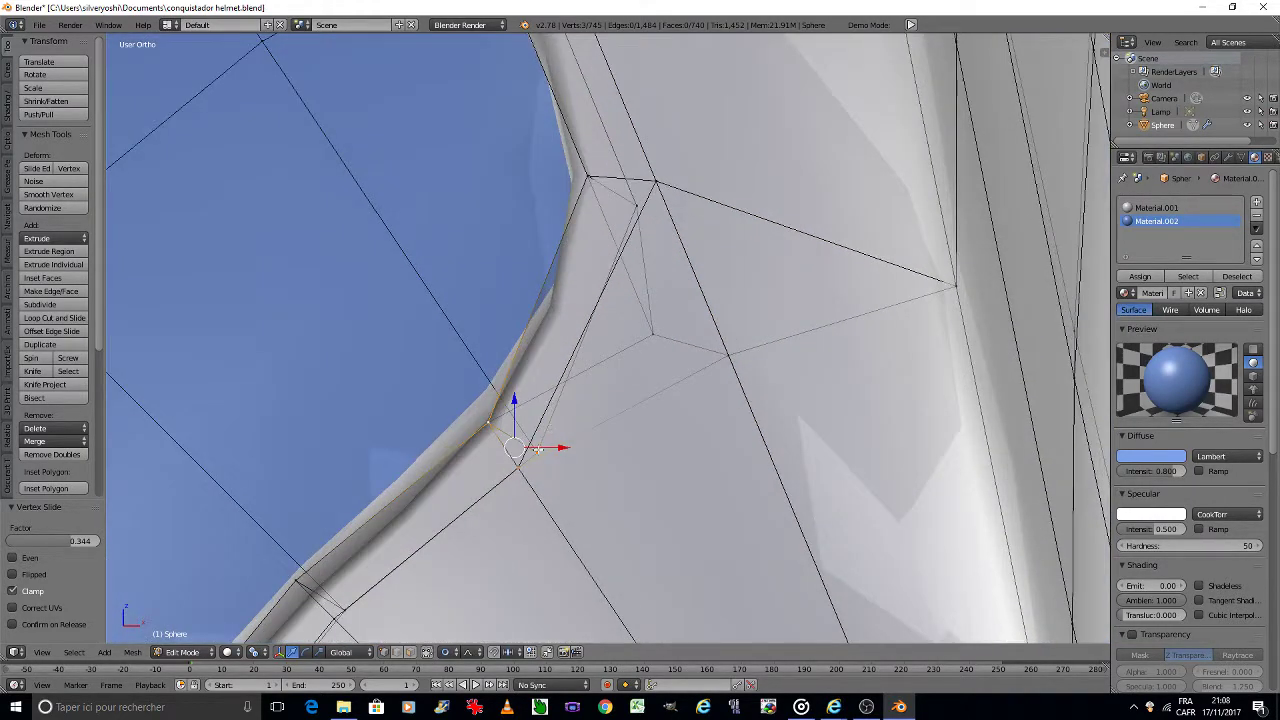
scroll(537, 450, down, 1)
key(shift+v)
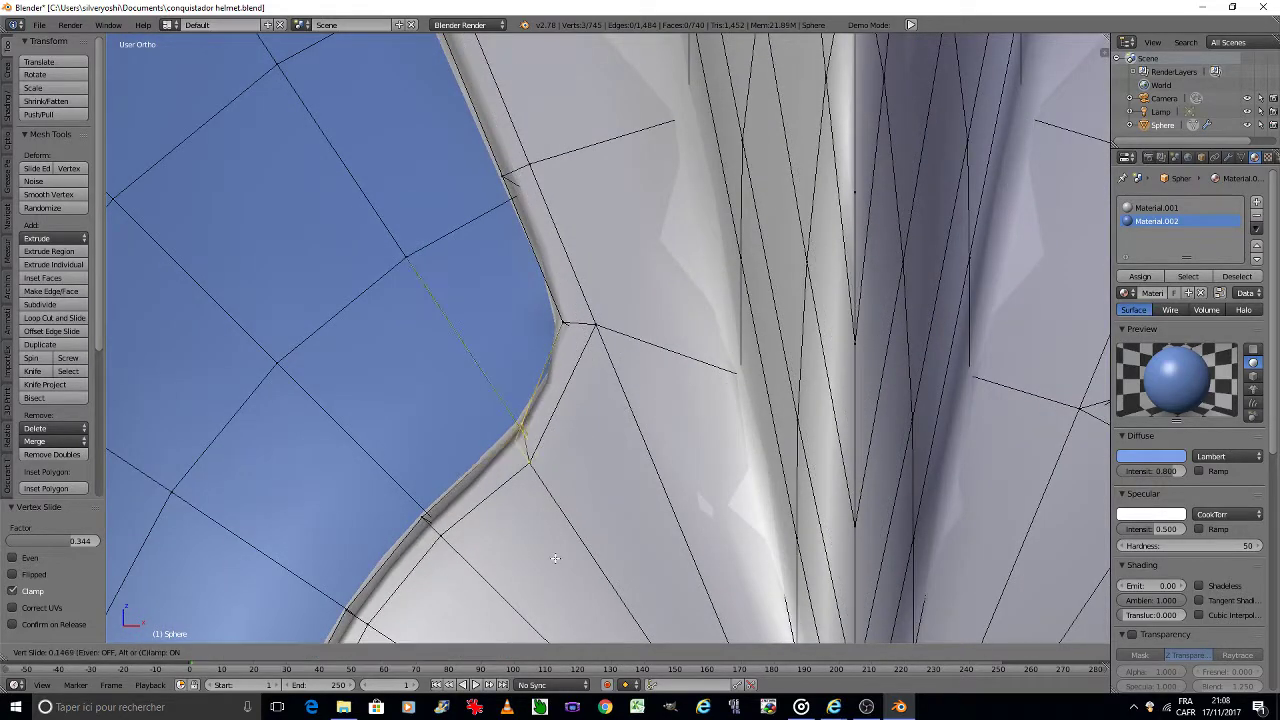
click(555, 558)
key(ctrl+z)
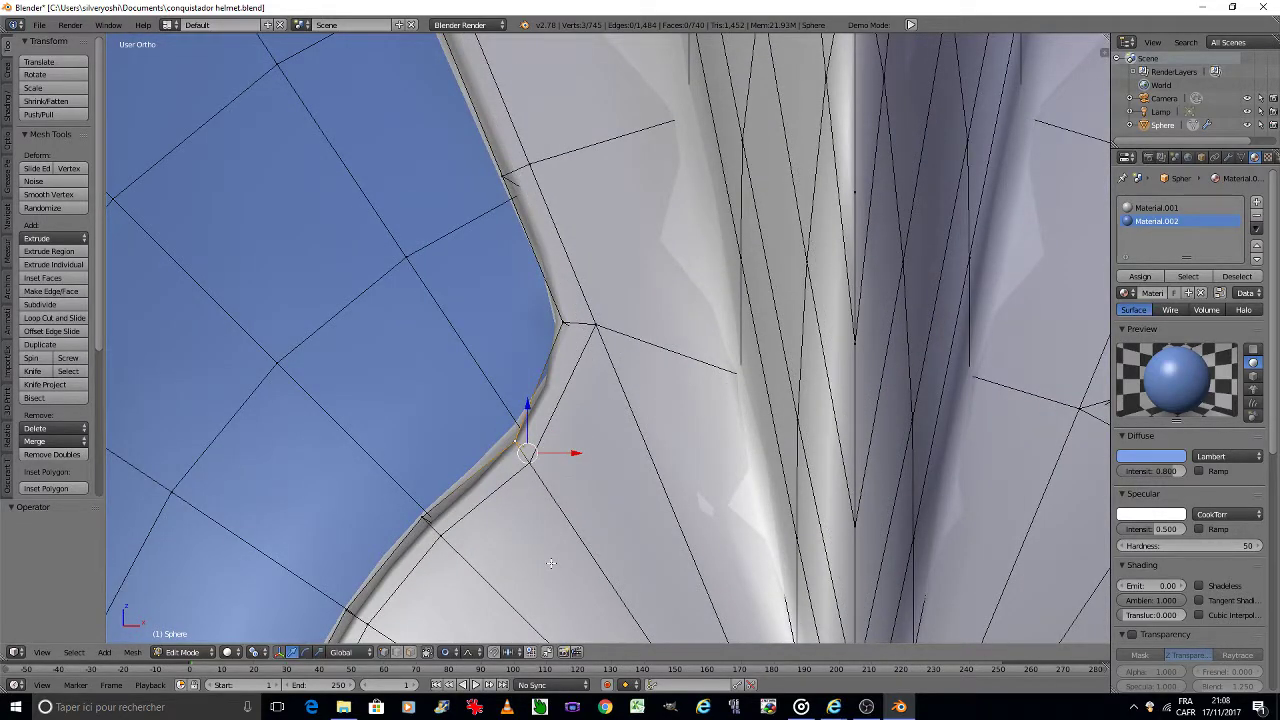
Step: Slide the vertex at the motif's inner corner, then undo and adjust it again
right_click(529, 470)
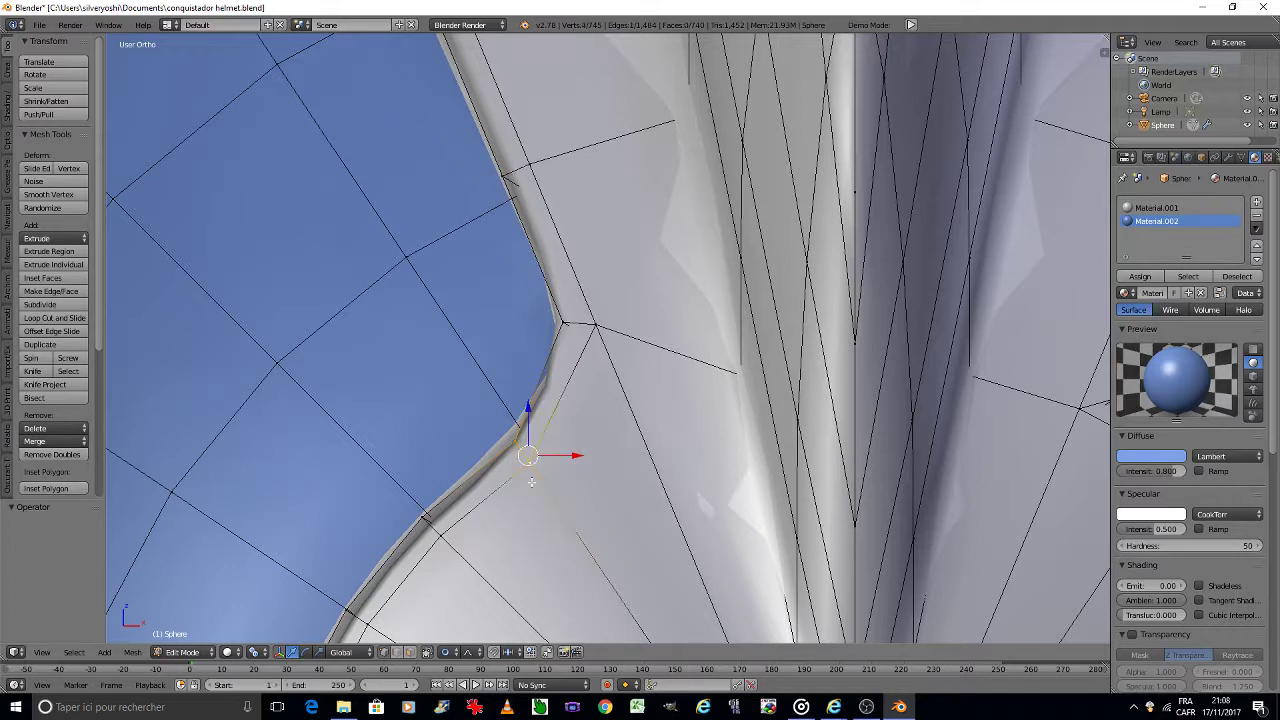
key(shift+v)
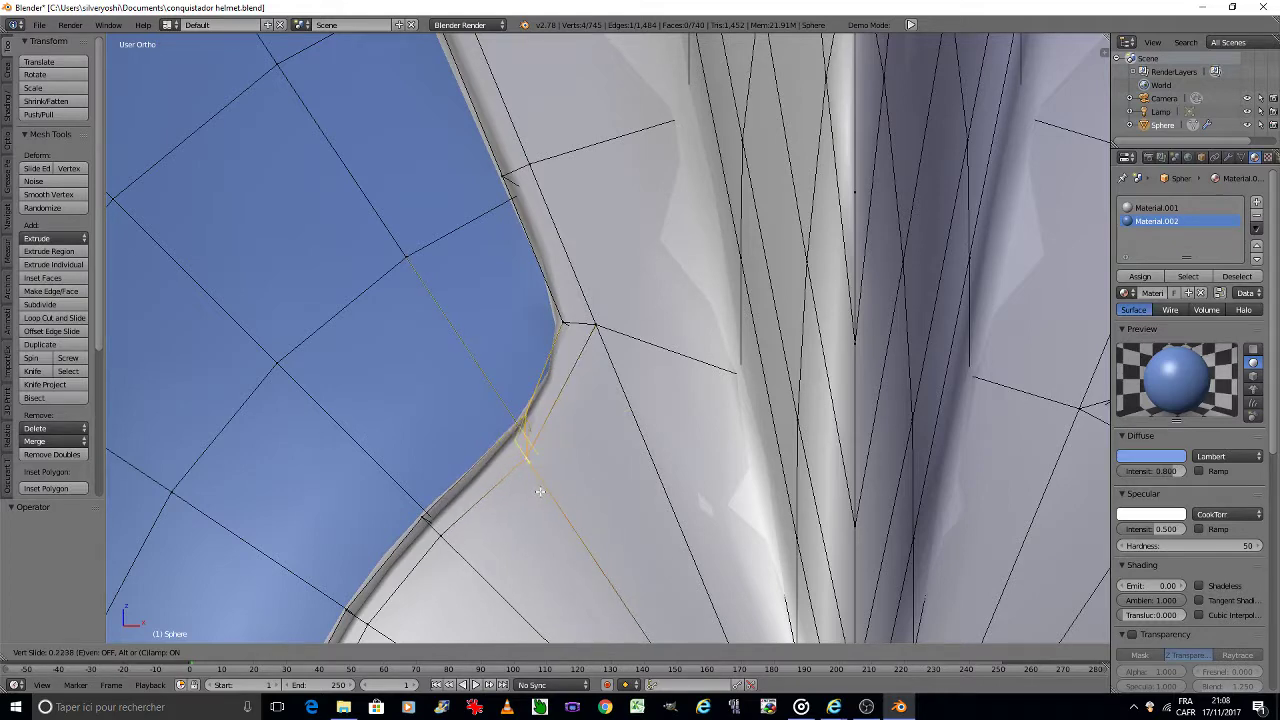
click(541, 491)
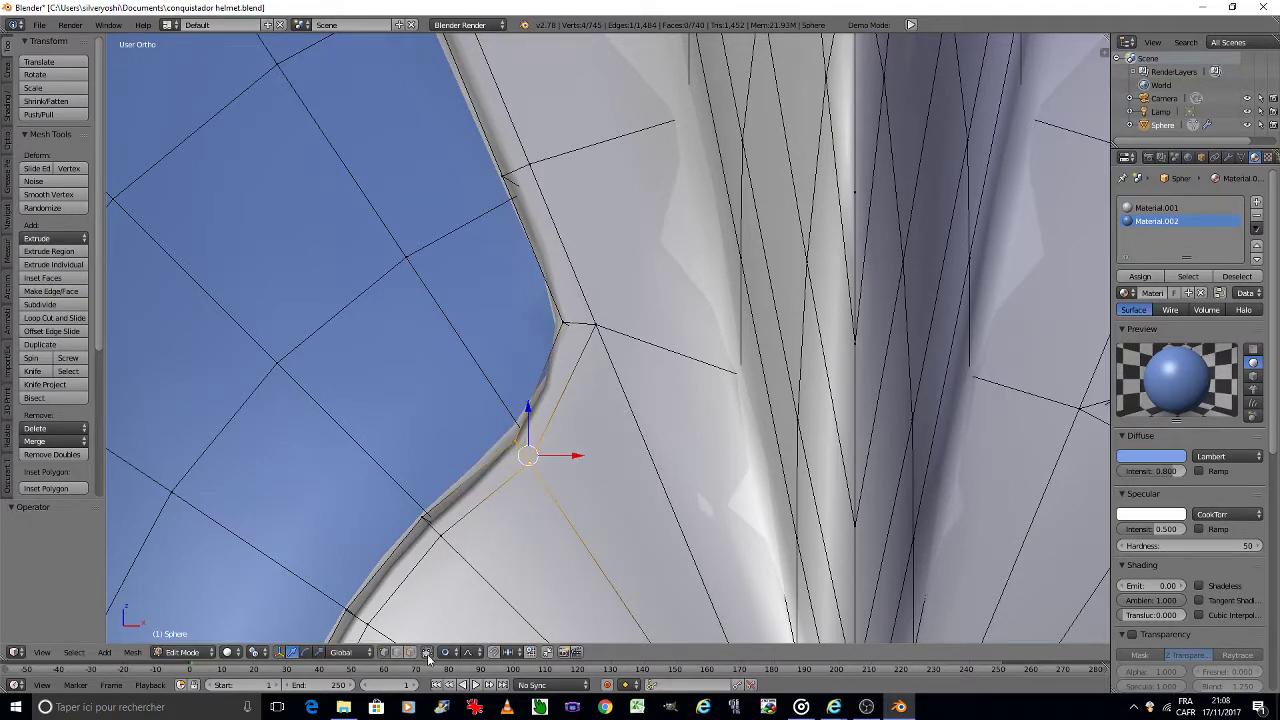
key(ctrl+z)
scroll(548, 467, up, 5)
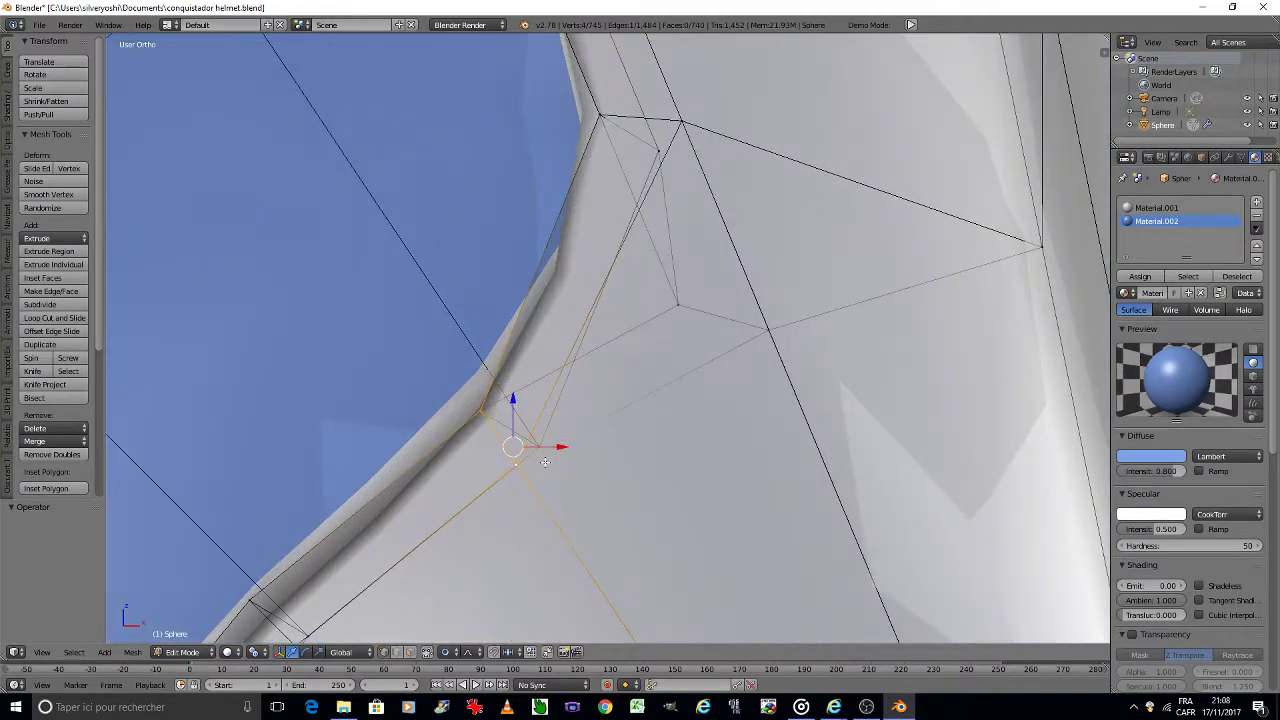
key(ctrl+z)
middle_drag(548, 457, 582, 520)
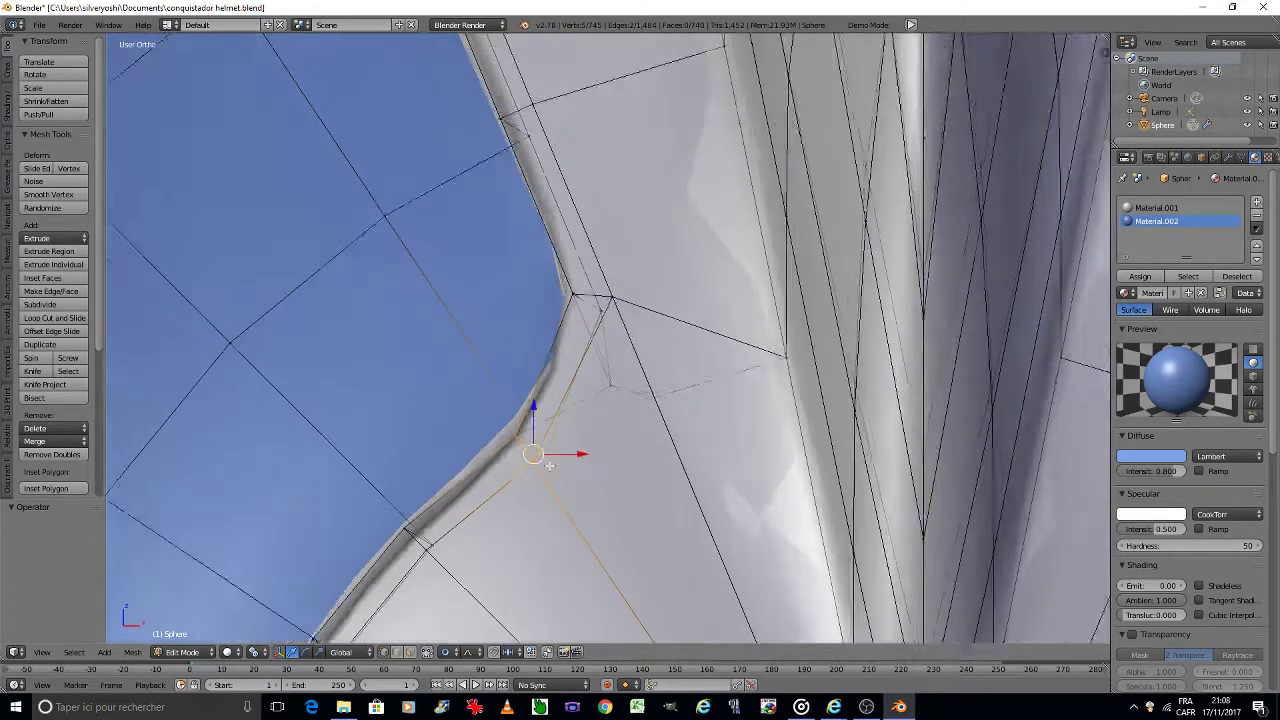
Step: Apply two final vertex slides on the corner and return to Object Mode
key(shift+v)
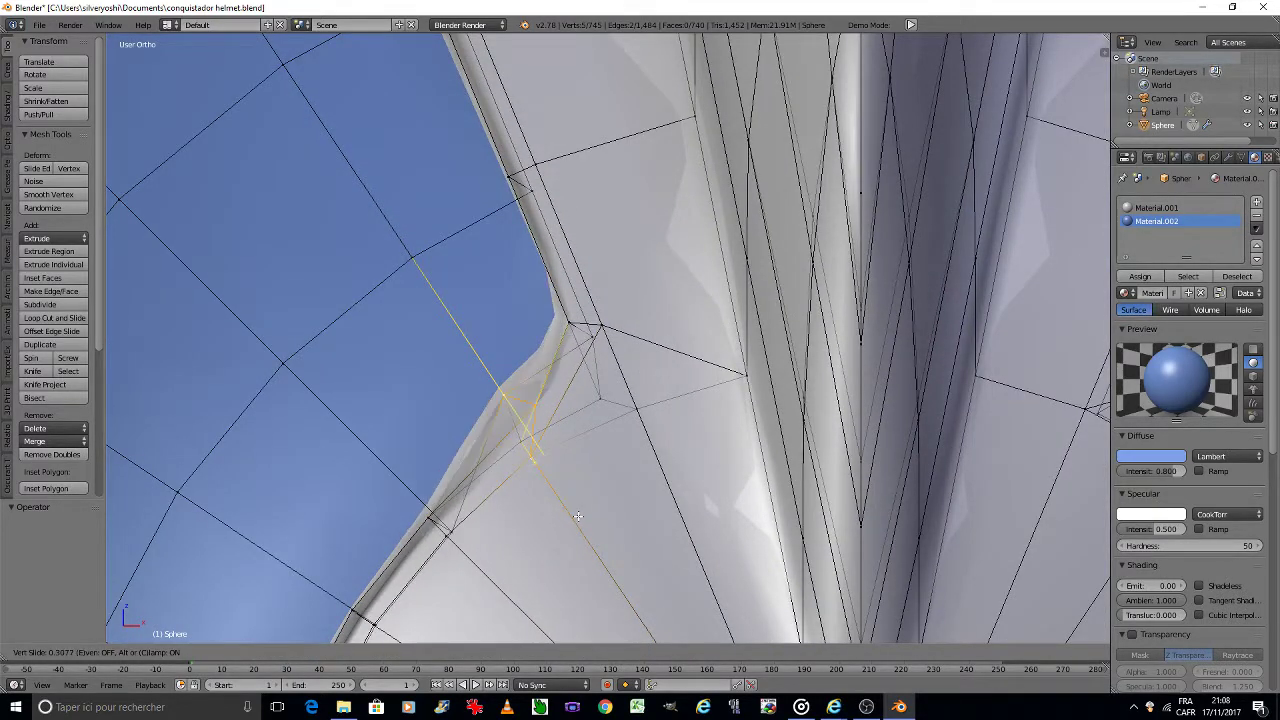
click(590, 516)
key(shift+v)
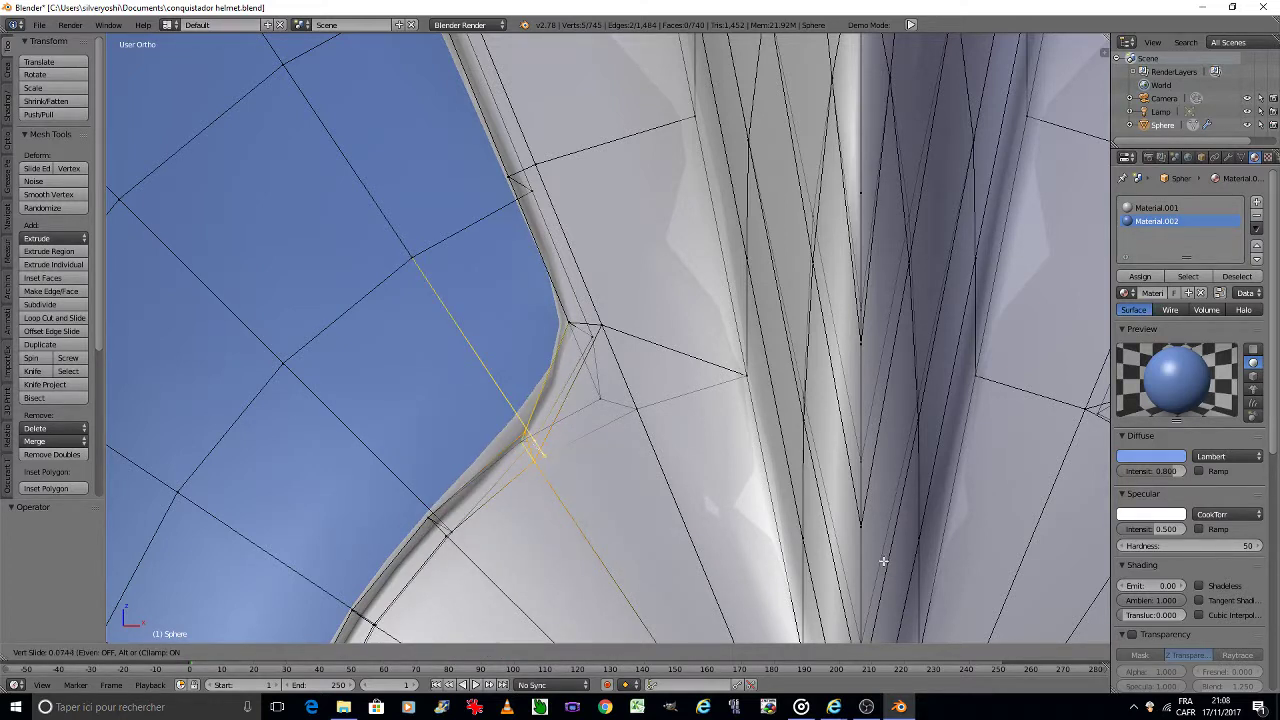
click(883, 561)
key(Tab)
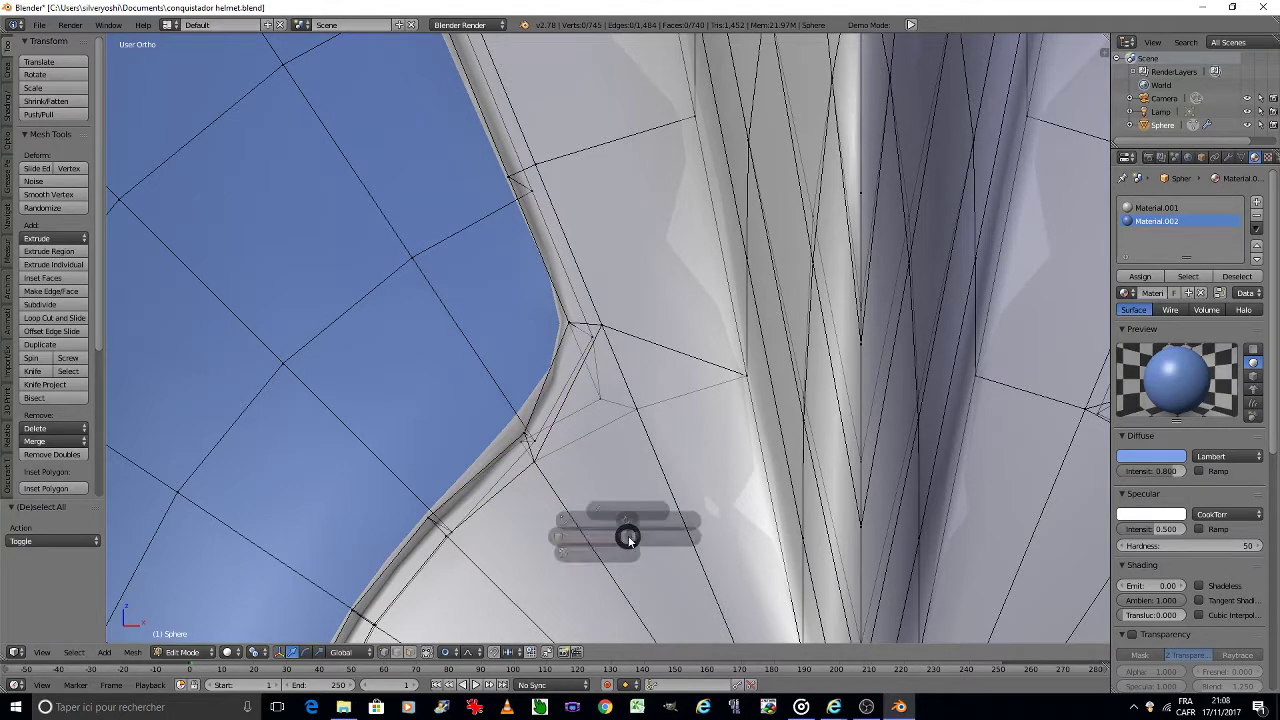
scroll(556, 543, down, 5)
shift+middle_drag(556, 551, 527, 398)
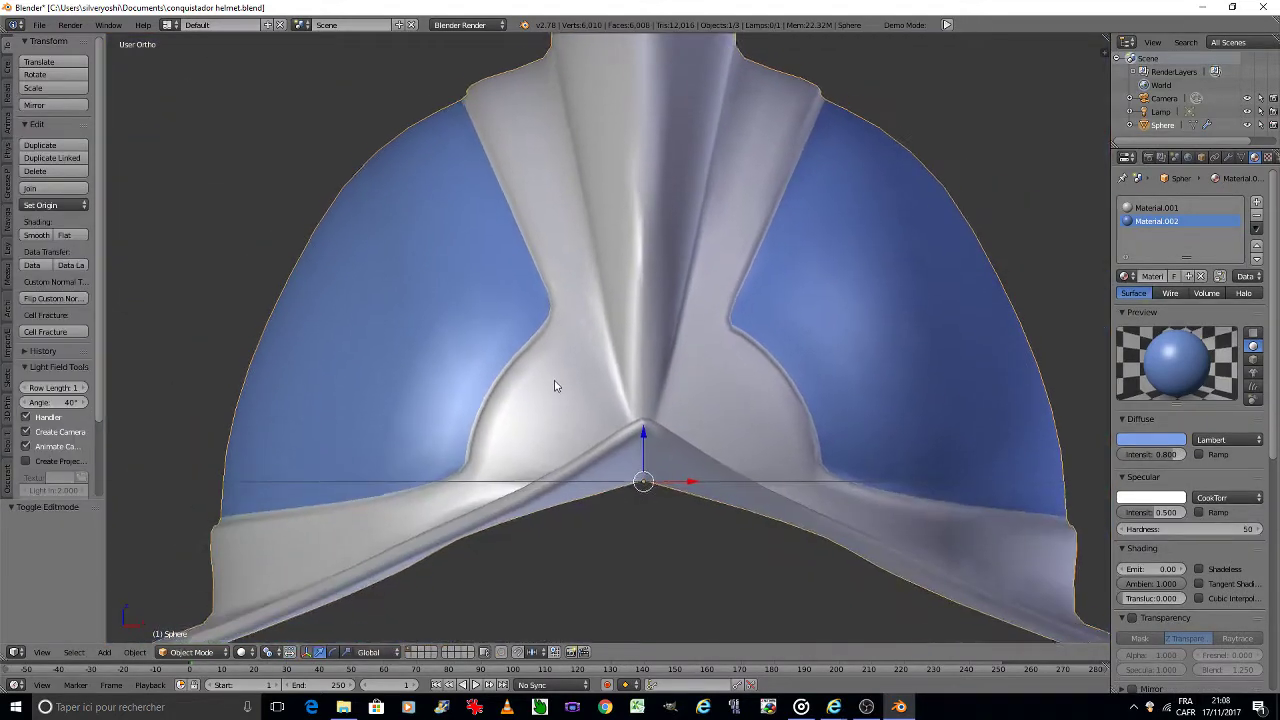
key(Tab)
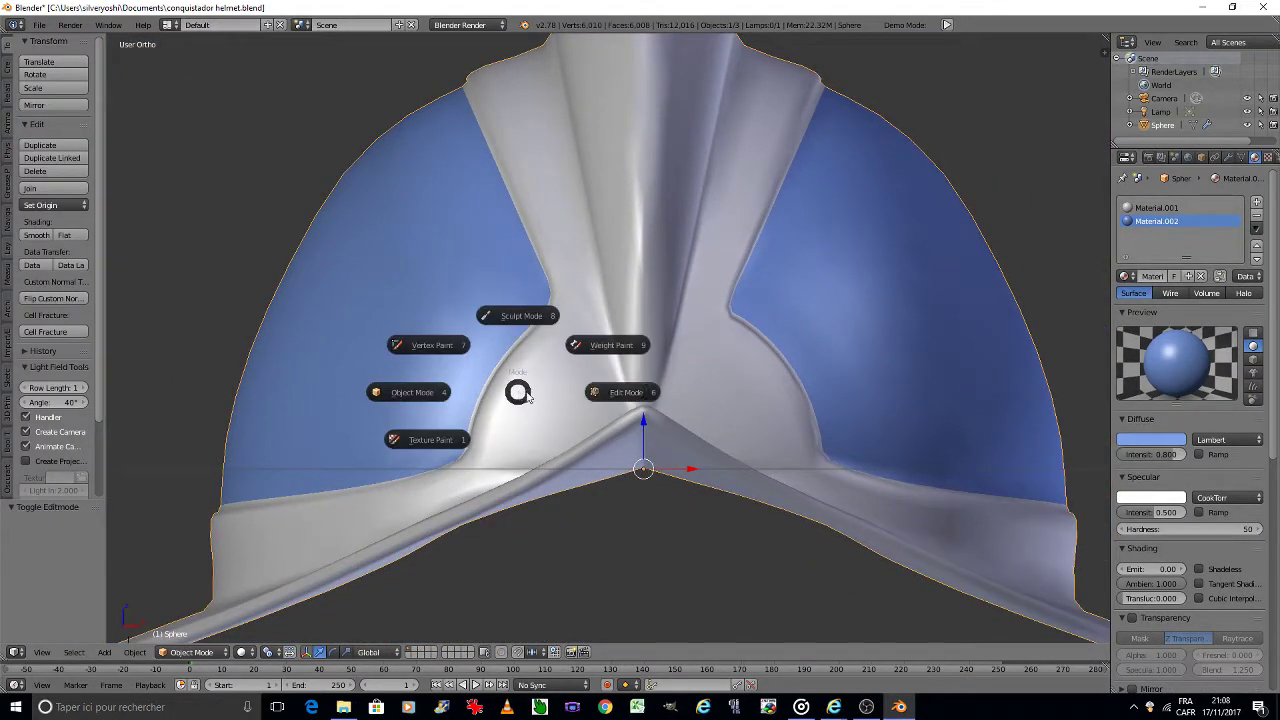
click(607, 392)
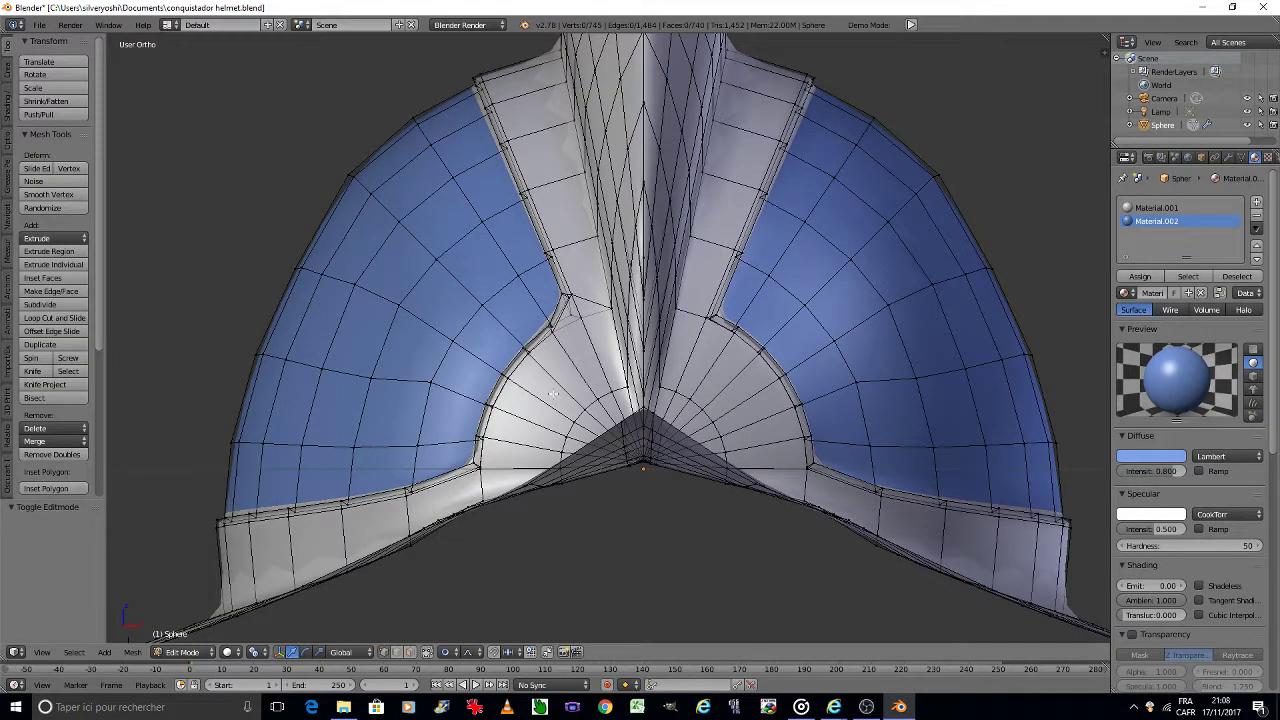
scroll(481, 450, up, 5)
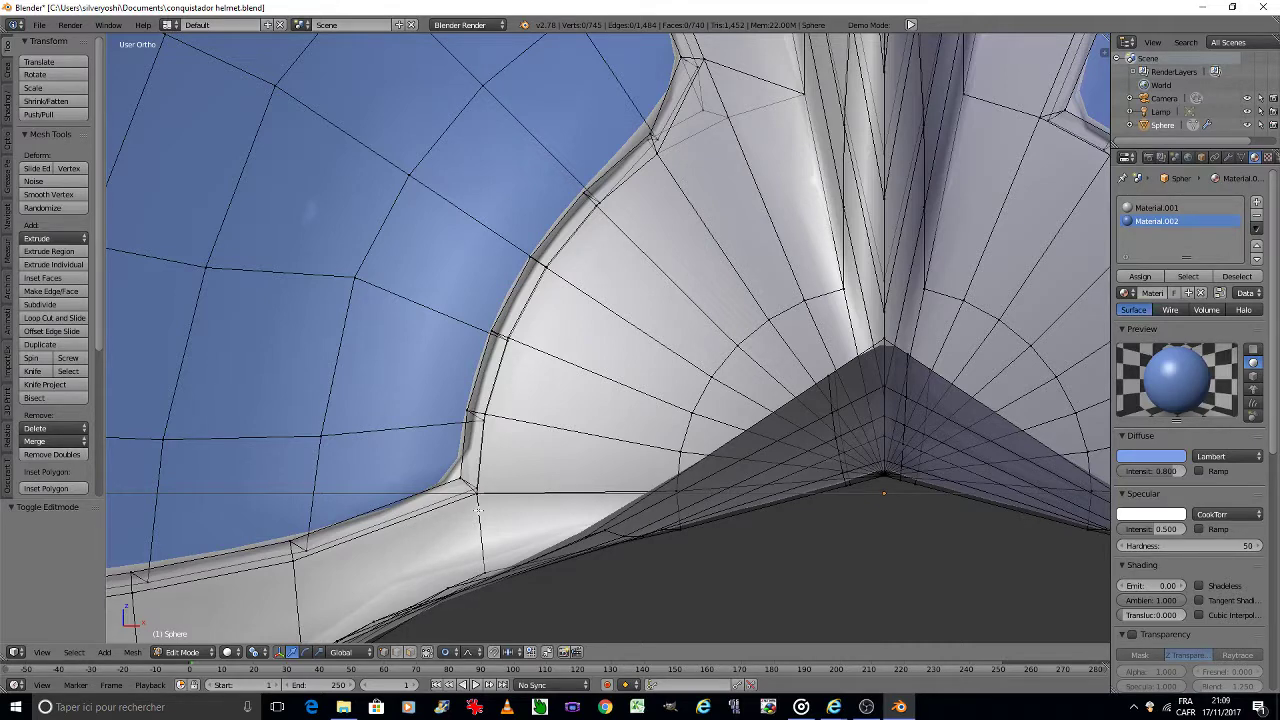
scroll(478, 510, up, 2)
right_click(452, 478)
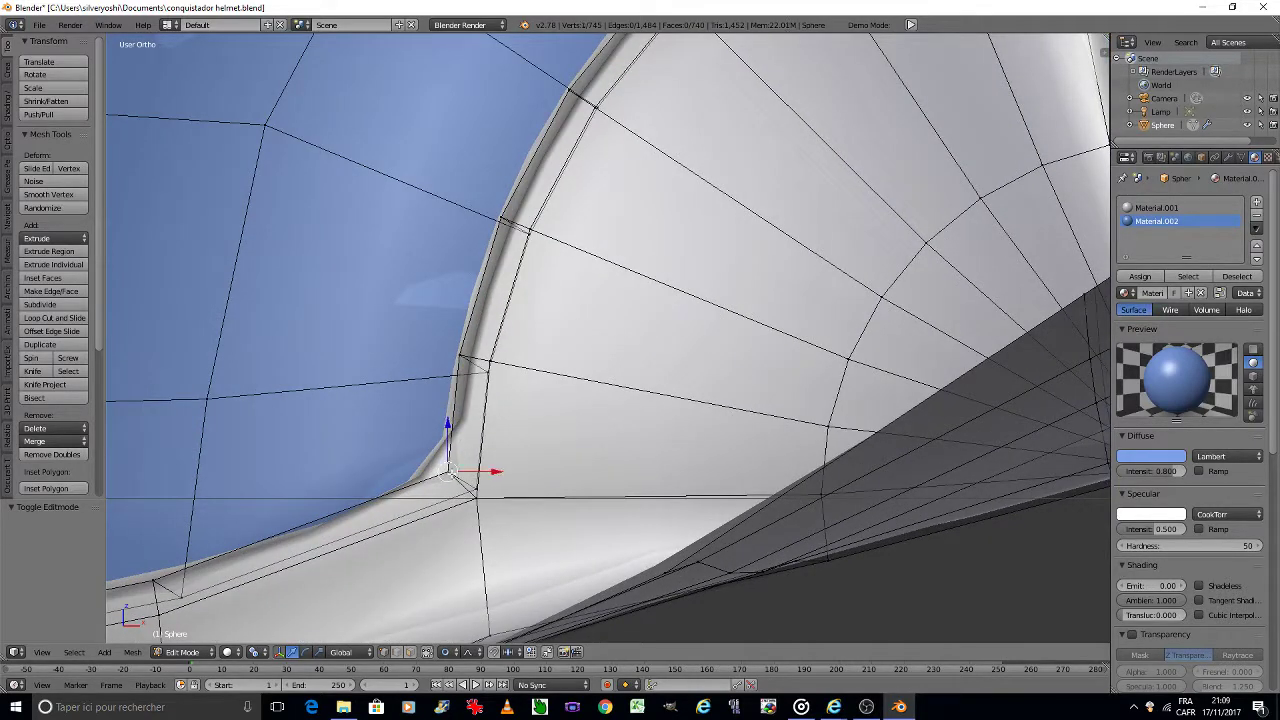
scroll(462, 485, up, 2)
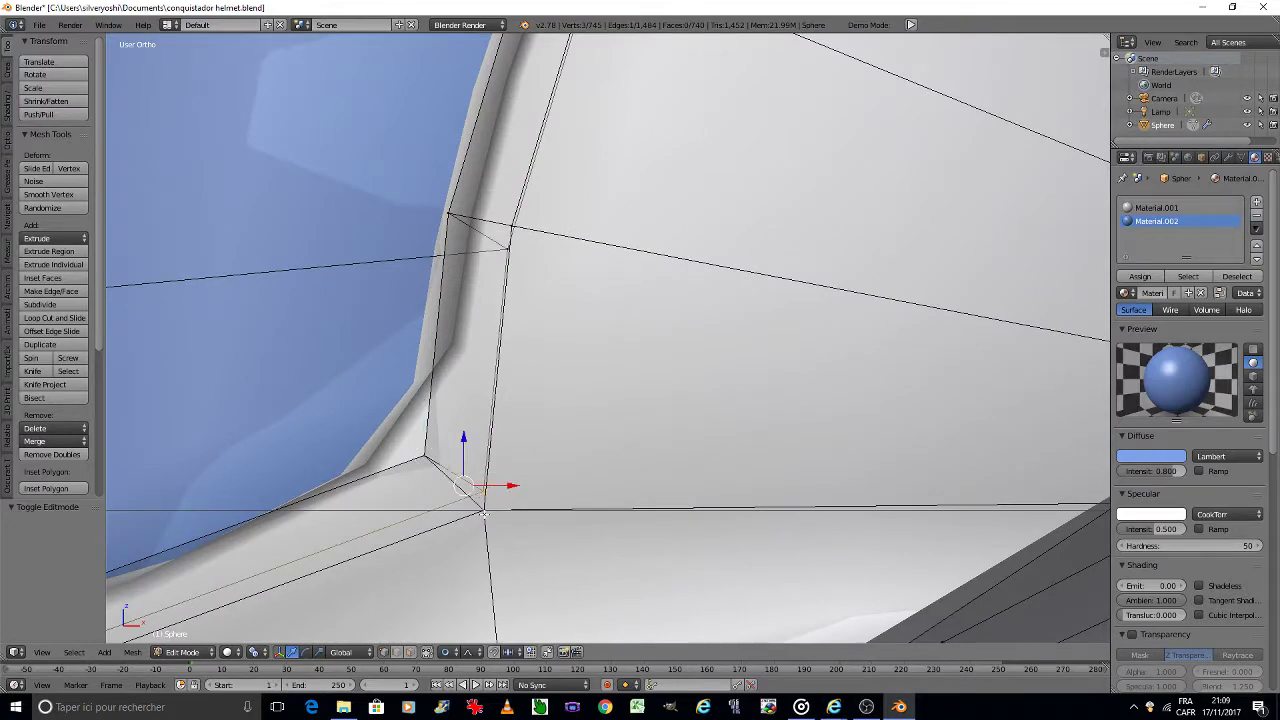
shift+click(425, 458)
click(428, 652)
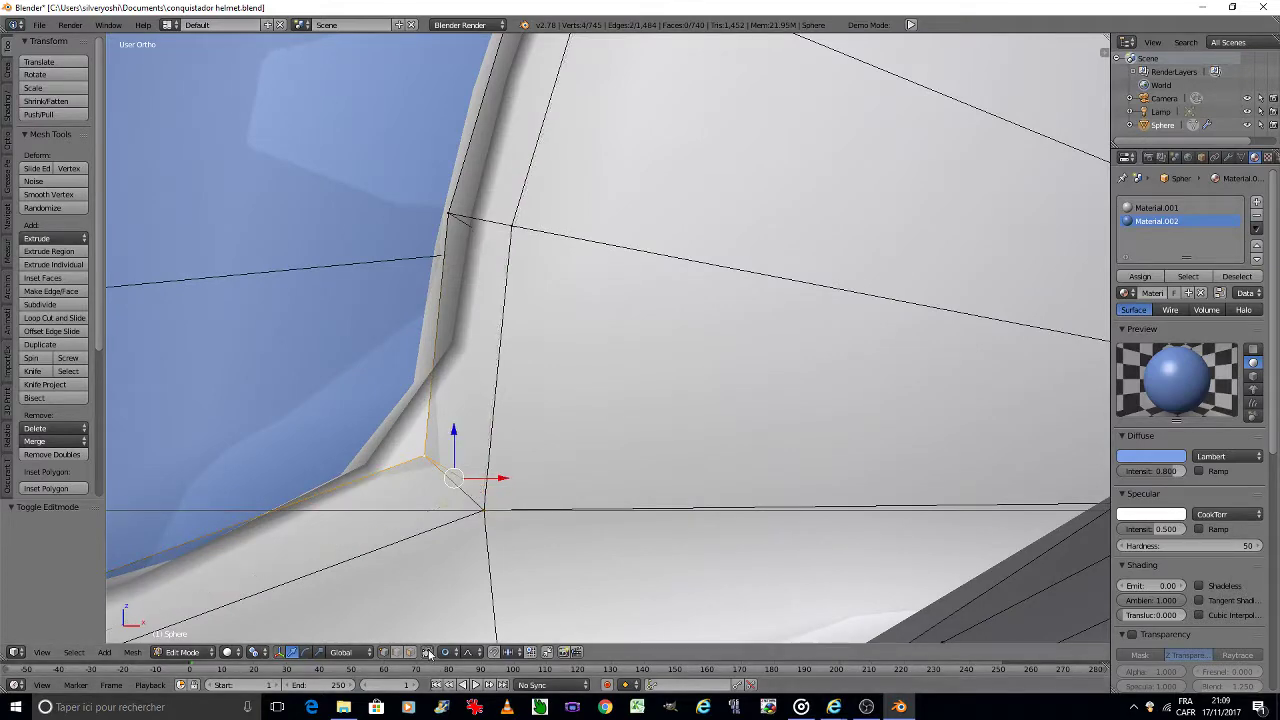
key(a)
scroll(485, 543, down, 6)
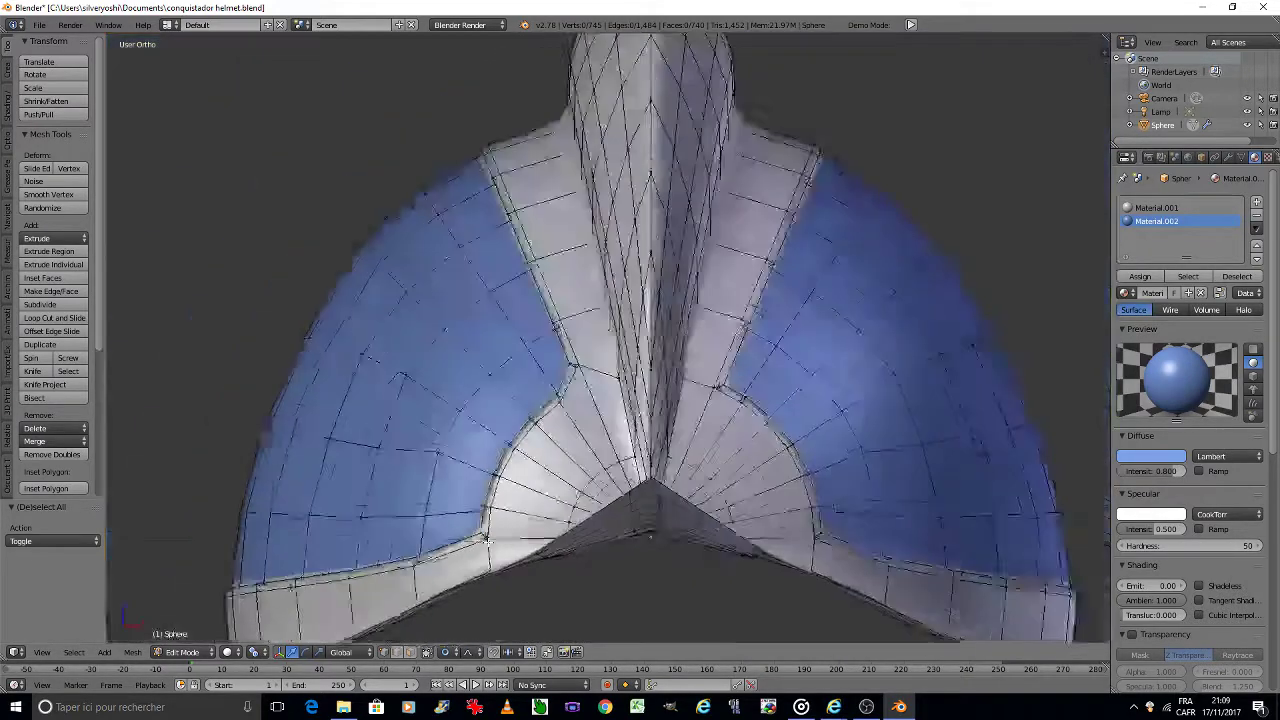
middle_drag(485, 543, 487, 543)
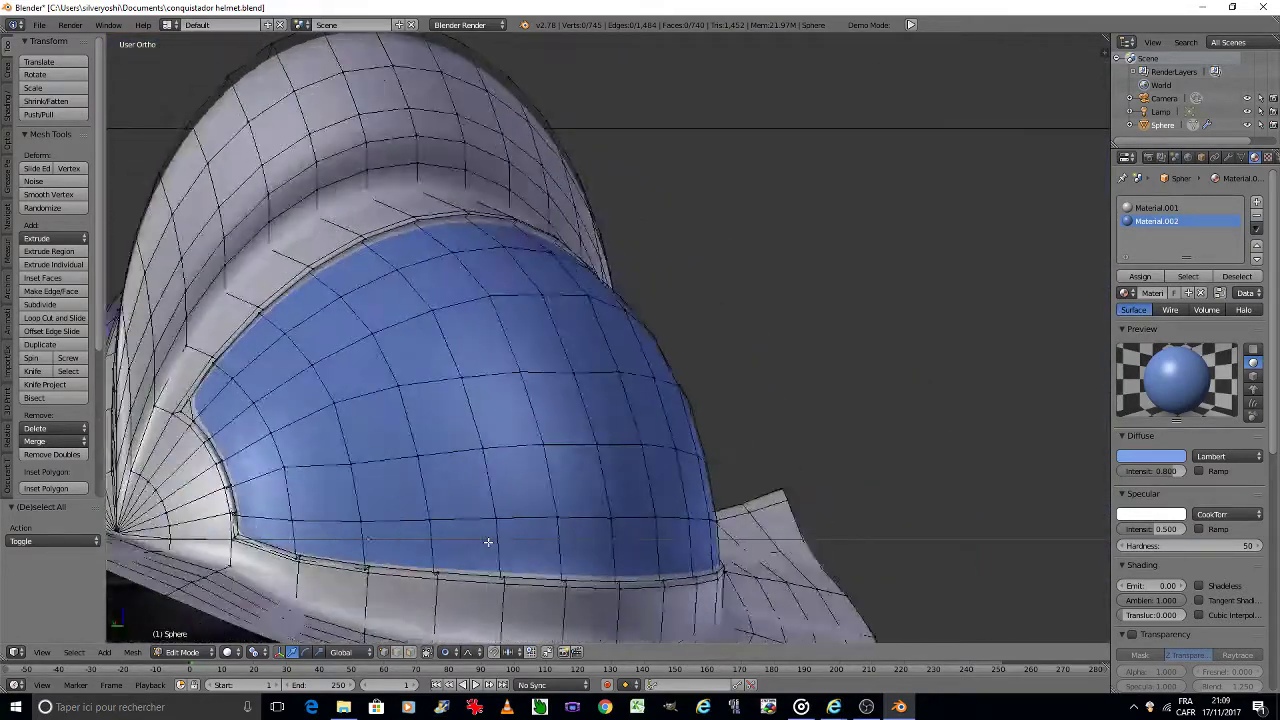
key(Tab)
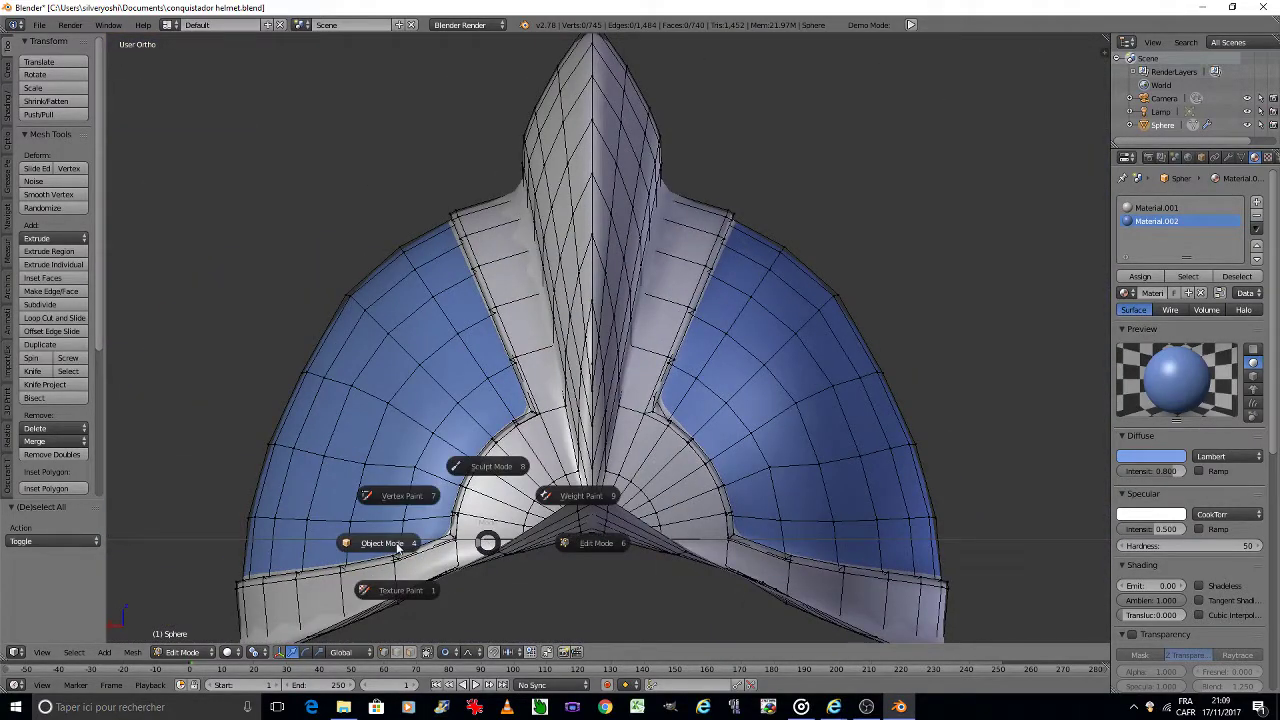
click(420, 540)
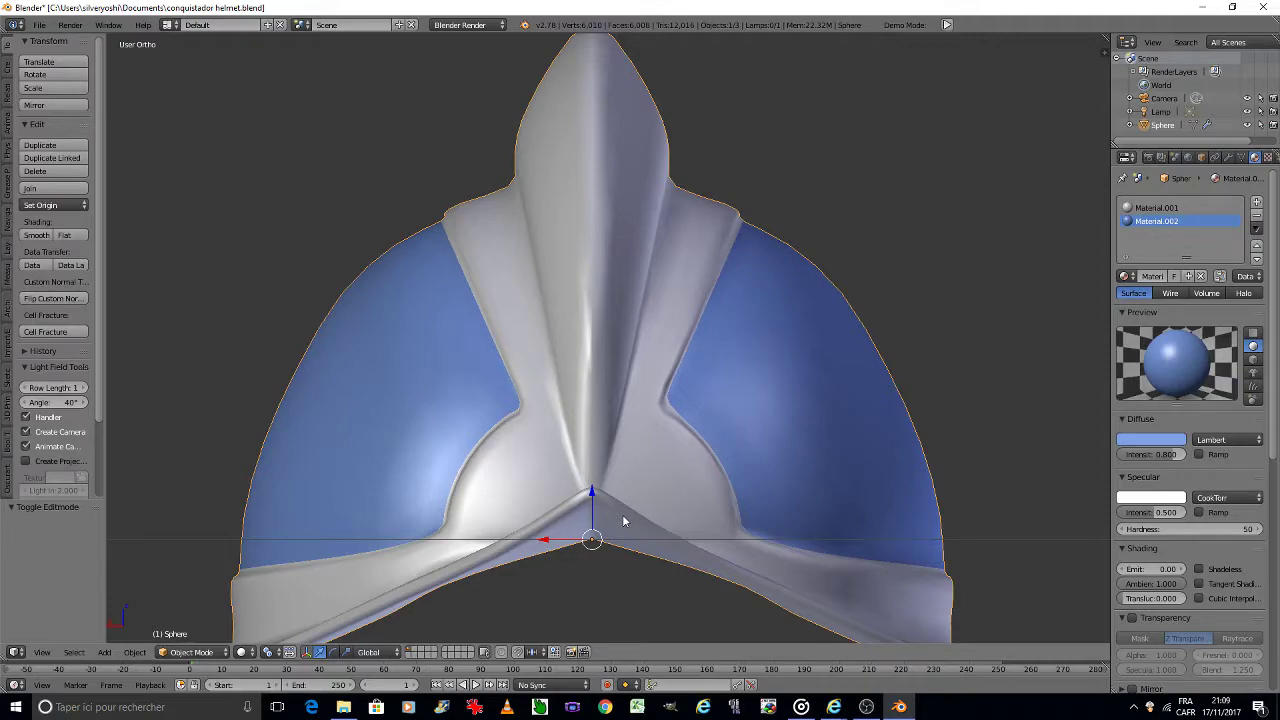
Step: In Edit Mode, vertex-slide the vertex on the band's edge to a new position
key(Tab)
click(725, 517)
scroll(748, 528, up, 2)
scroll(591, 471, up, 4)
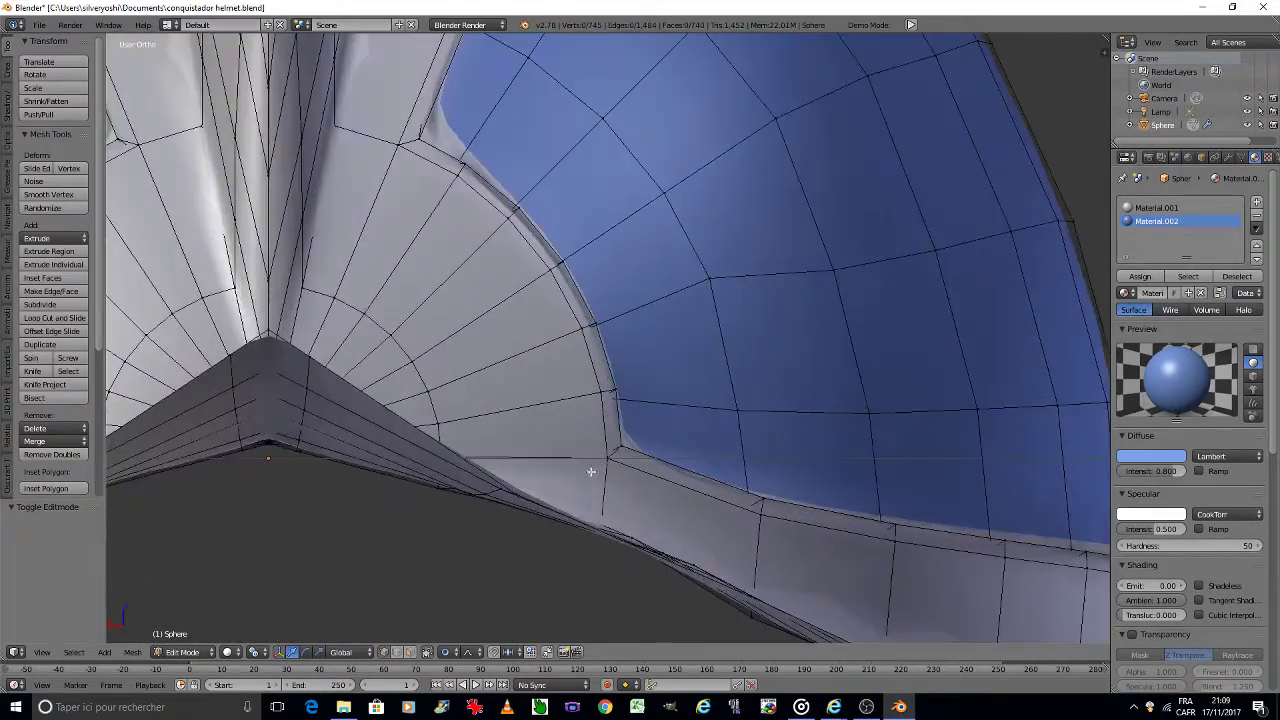
key(a)
scroll(618, 474, up, 2)
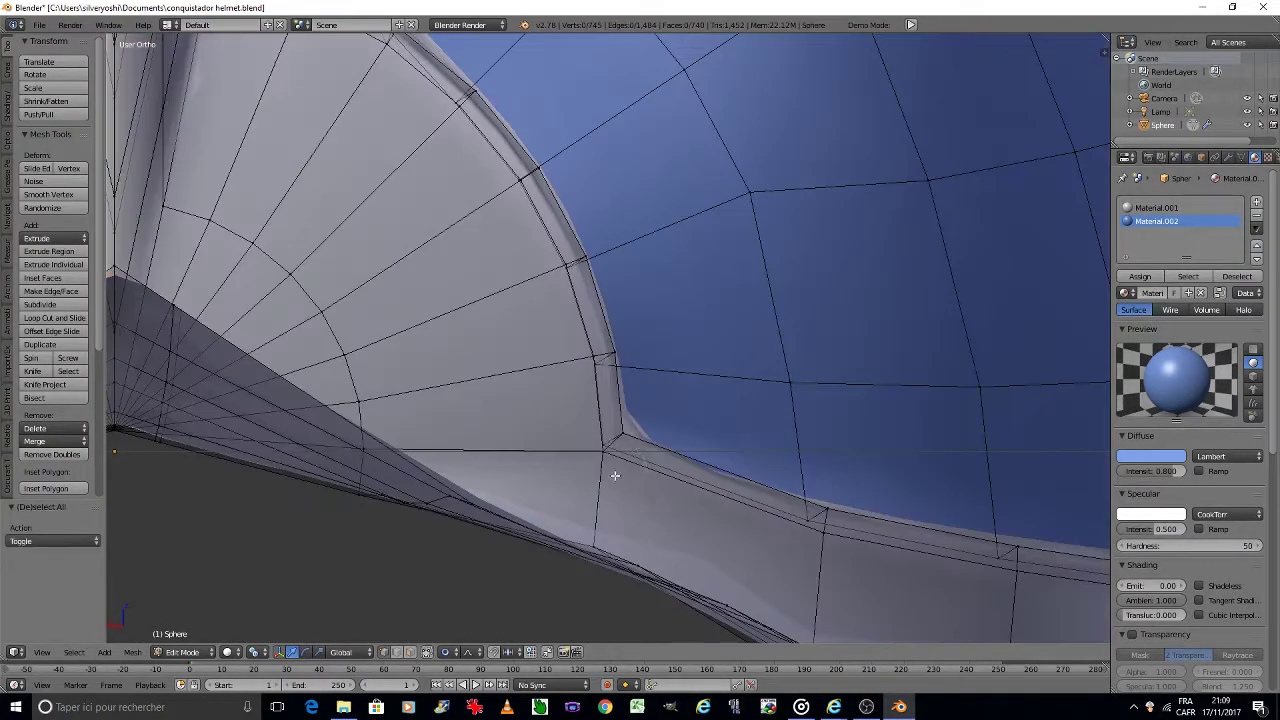
right_click(614, 448)
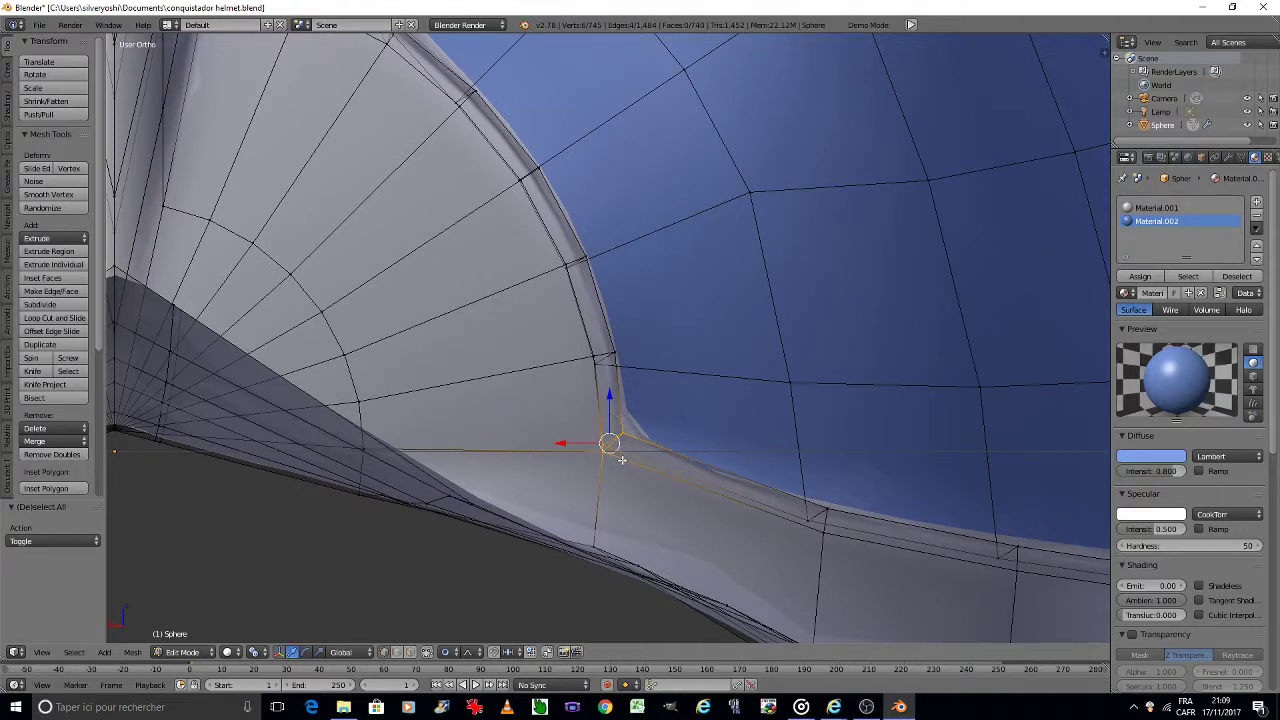
key(shift+v)
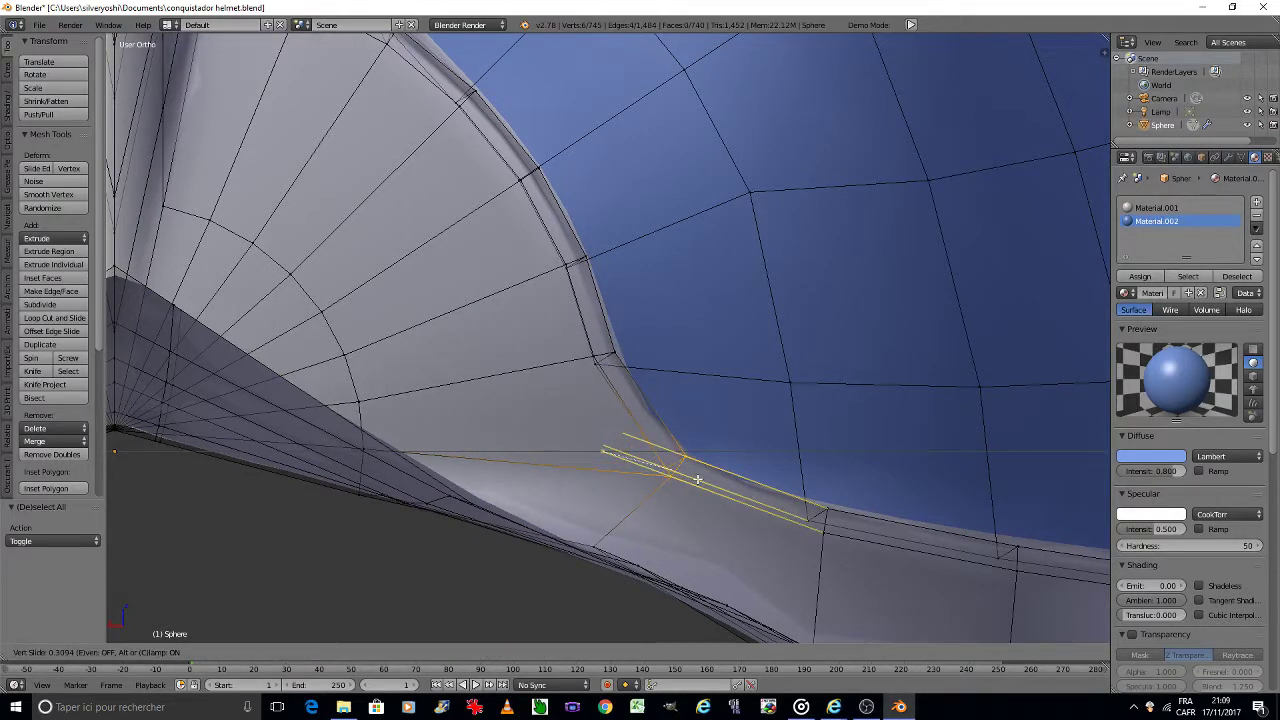
click(697, 480)
Step: Cancel a slide on the motif's inner corner vertex and slide the lower band vertex instead
right_click(612, 364)
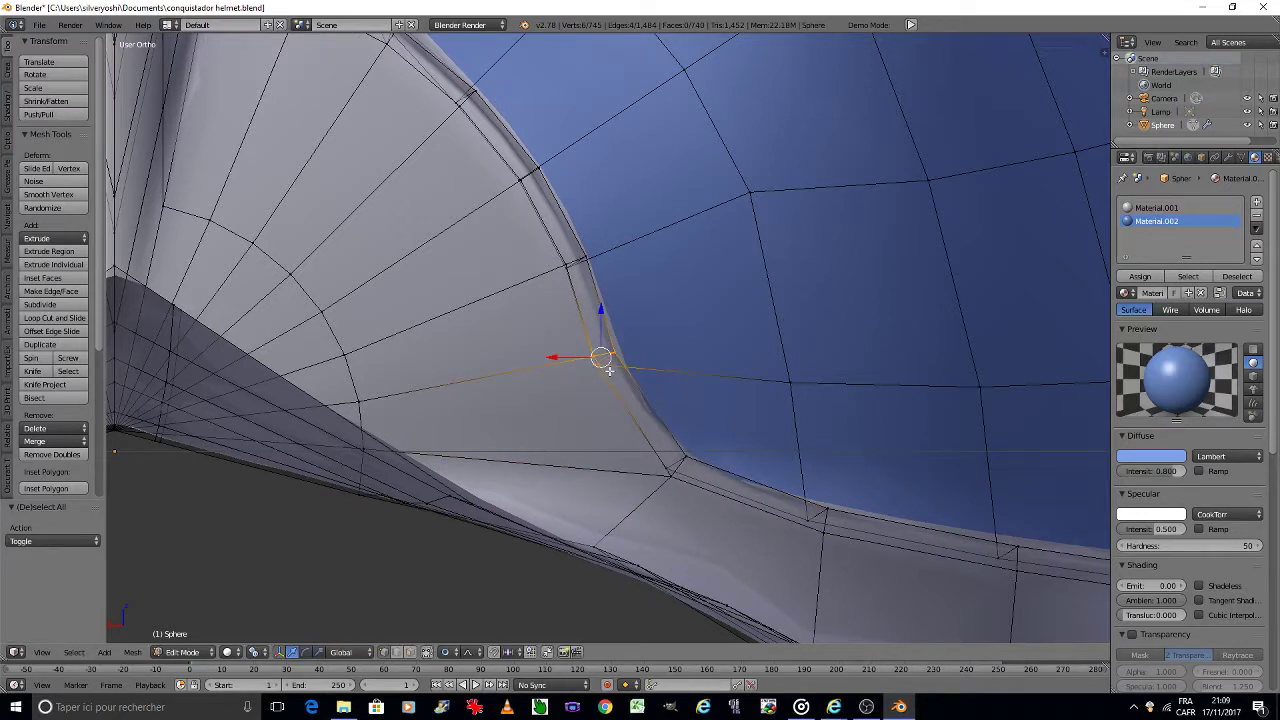
key(shift+v)
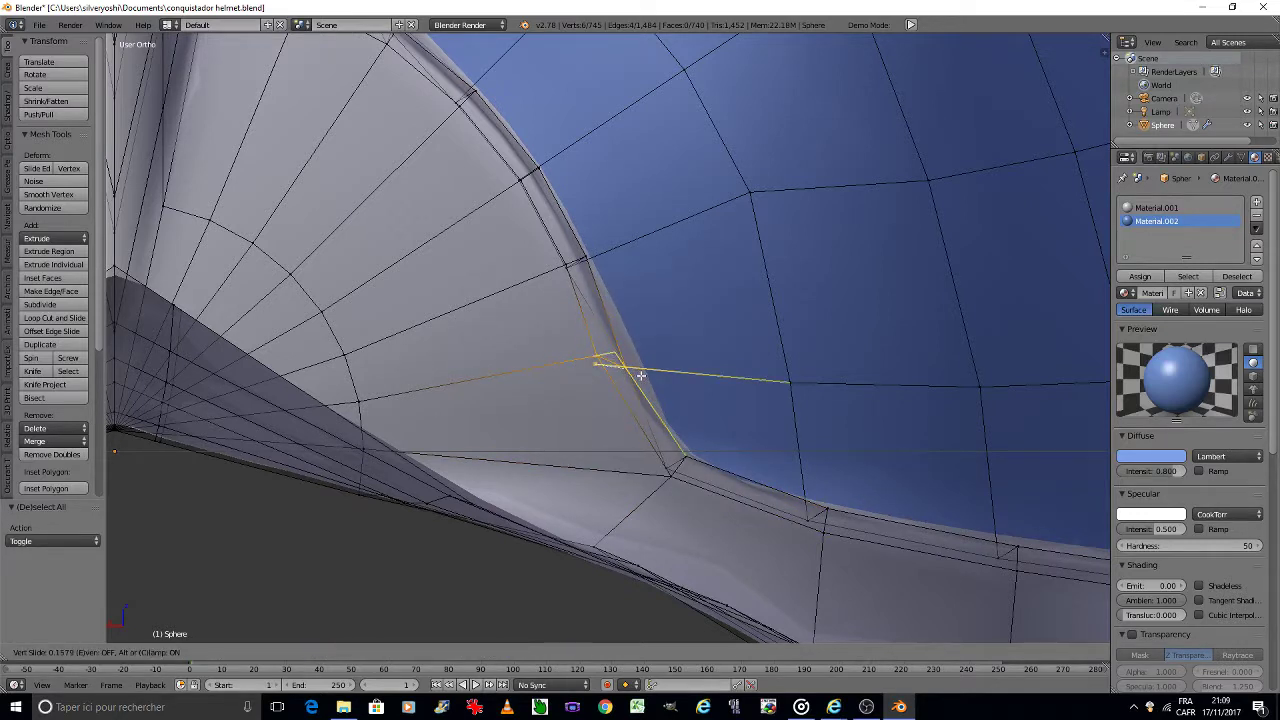
right_click(671, 466)
right_click(677, 466)
key(shift+v)
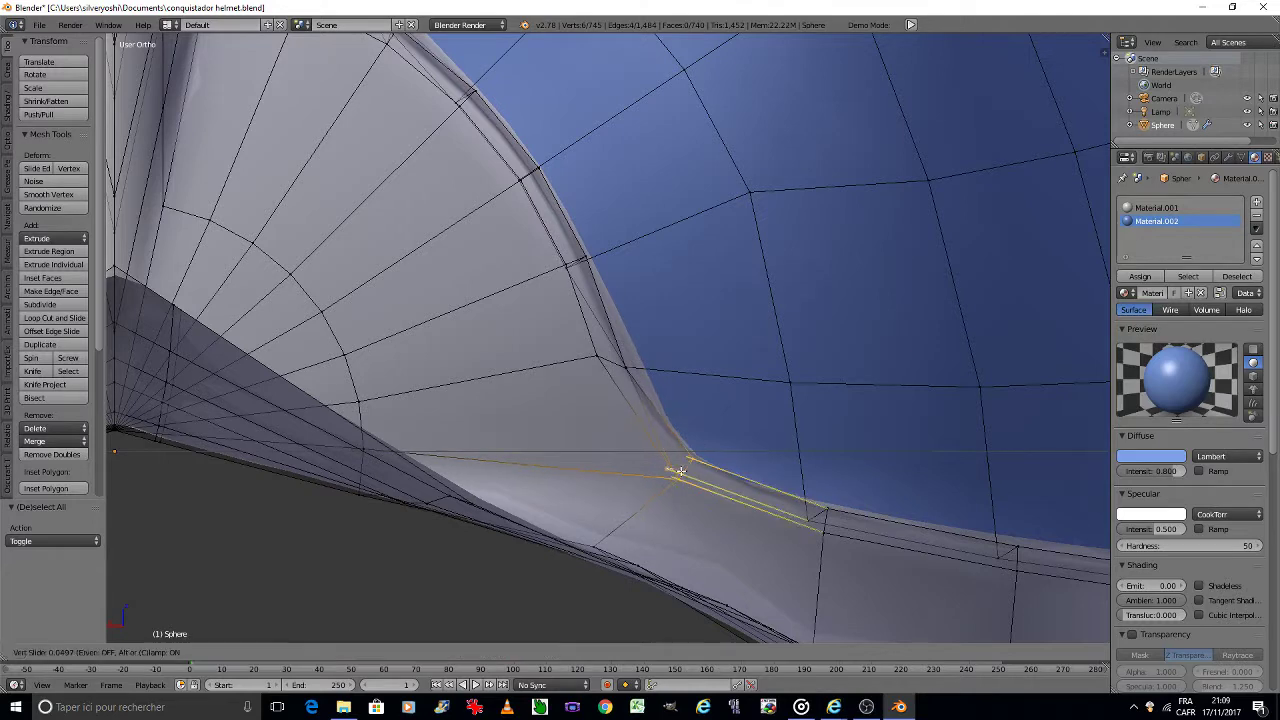
click(680, 470)
Step: Return to Object Mode, deselect everything and toggle the orthographic view
key(Tab)
click(626, 470)
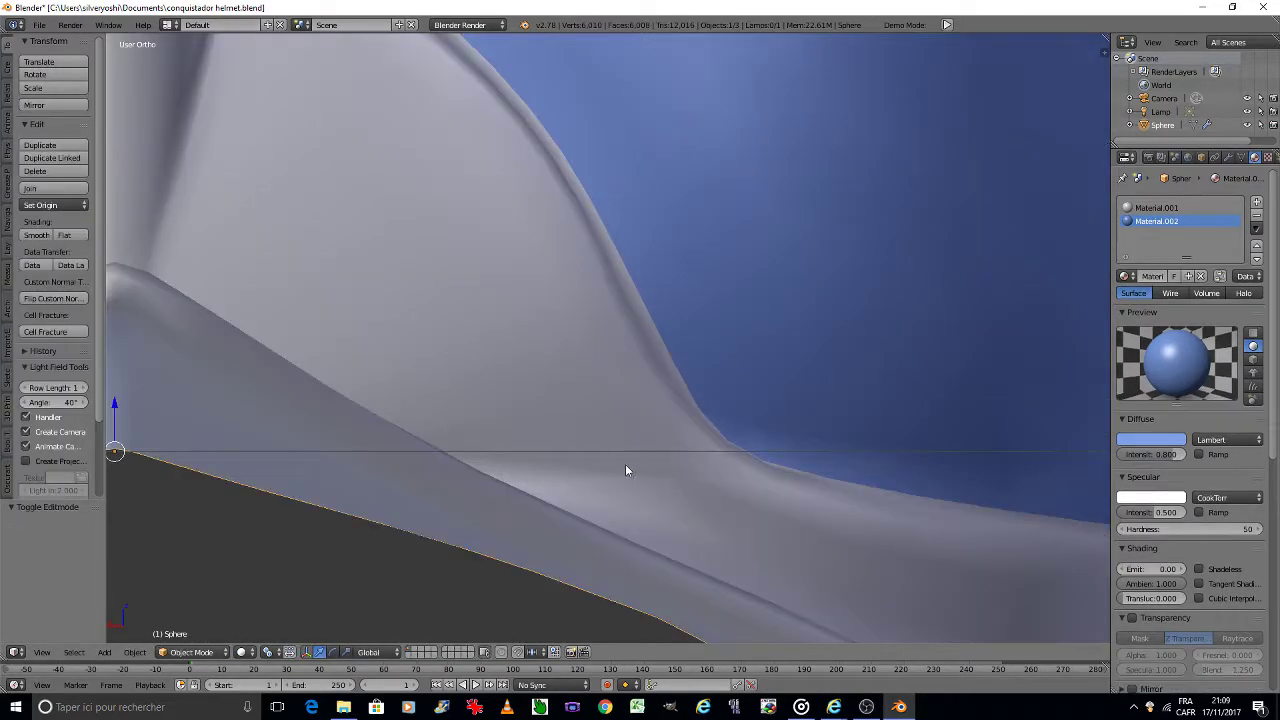
scroll(608, 452, down, 5)
key(a)
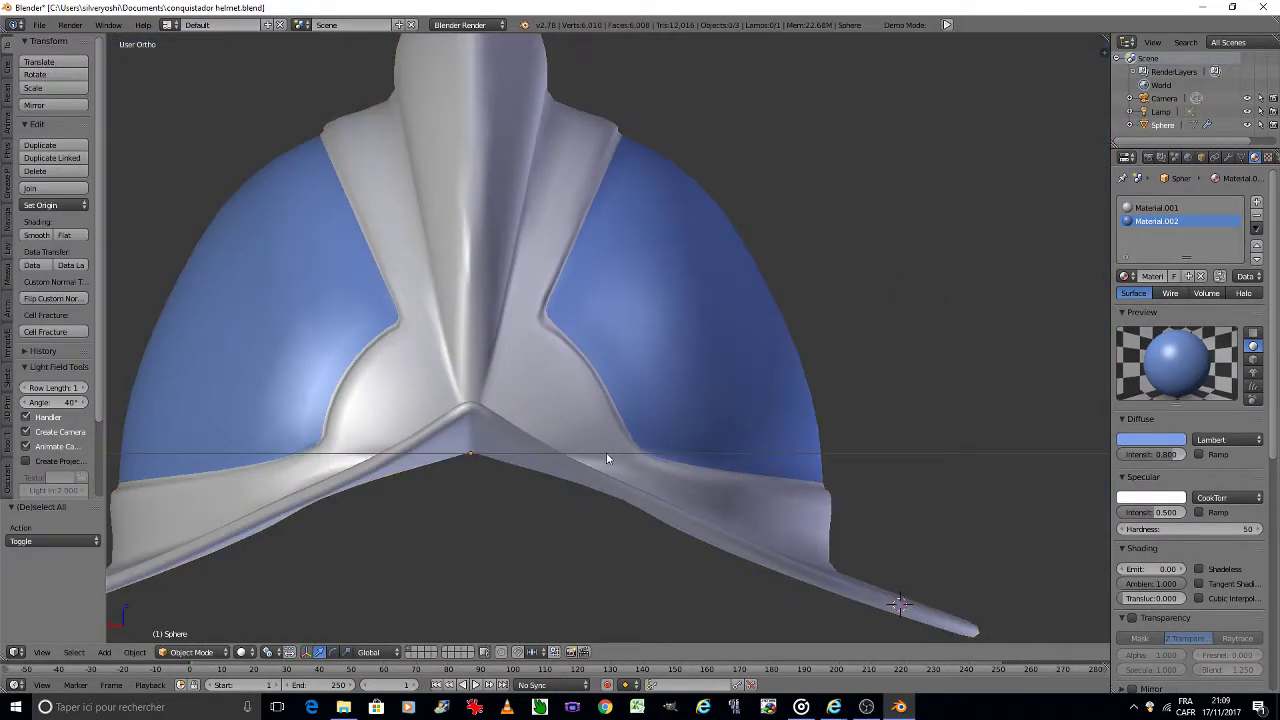
key(KP_5)
key(KP_5)
scroll(580, 420, up, 2)
Step: Vertex-slide the dome-band seam vertex, then go back to Object Mode and zoom out
key(Tab)
click(660, 391)
scroll(533, 335, up, 5)
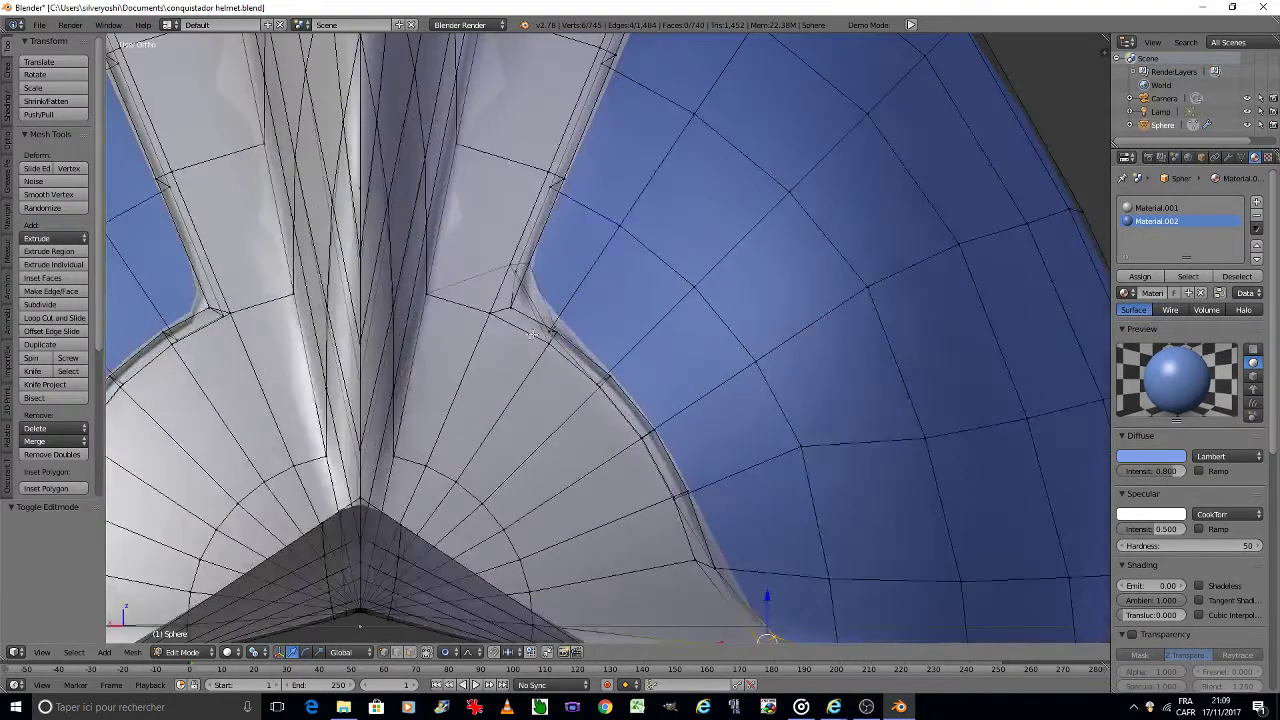
key(a)
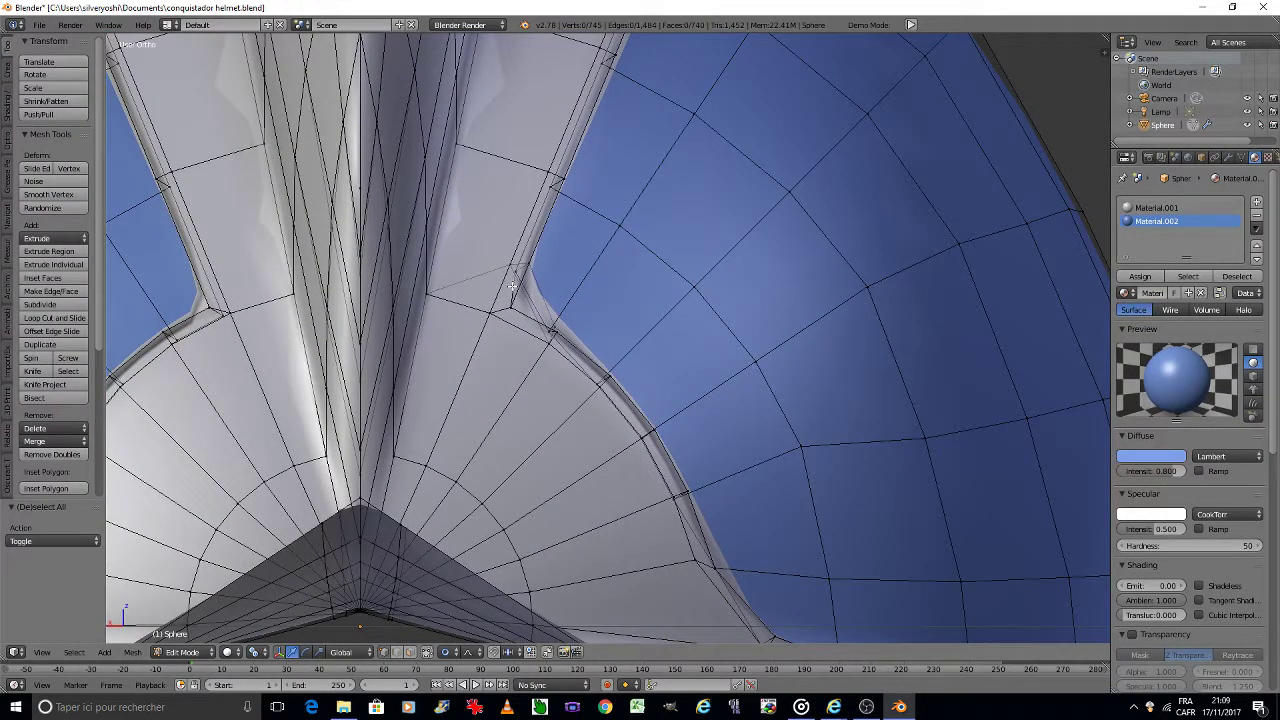
right_click(553, 333)
key(shift+v)
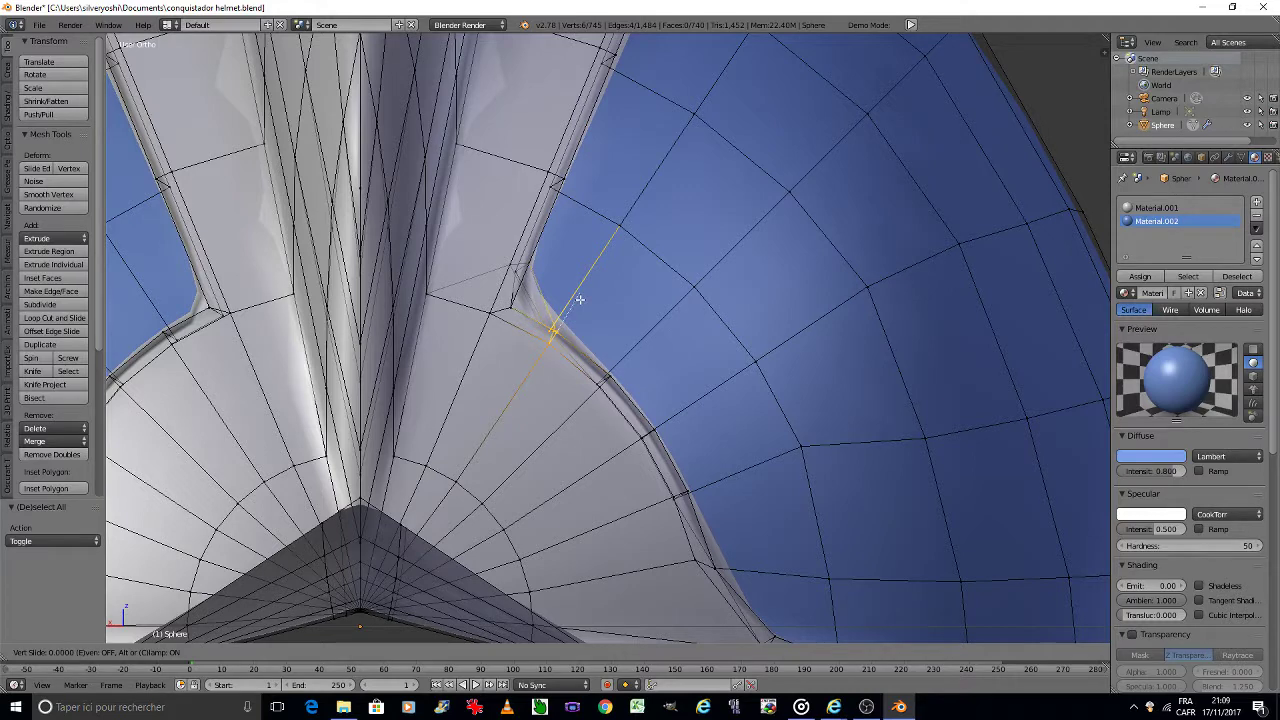
click(579, 299)
scroll(579, 421, down, 2)
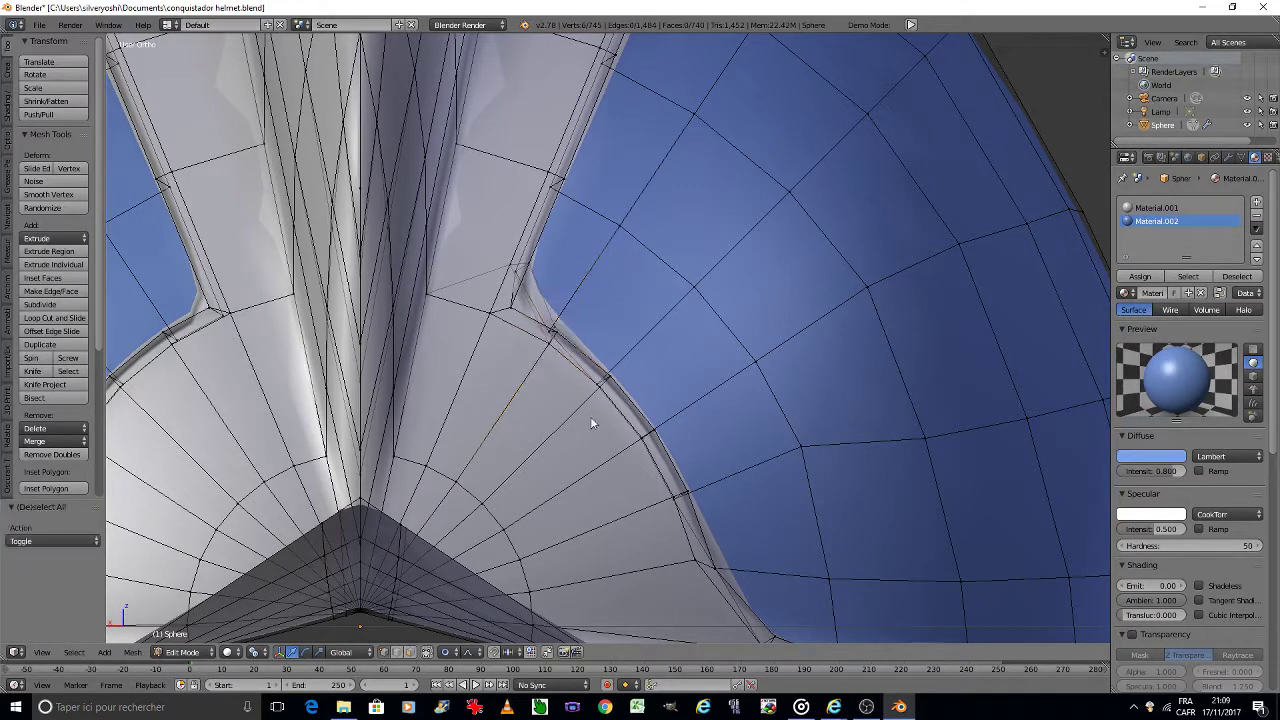
key(Tab)
scroll(528, 424, down, 2)
scroll(555, 411, down, 2)
Step: From a front view, symmetrize the helmet mesh in Edit Mode and return to Object Mode
key(a)
key(KP_4)
key(KP_4)
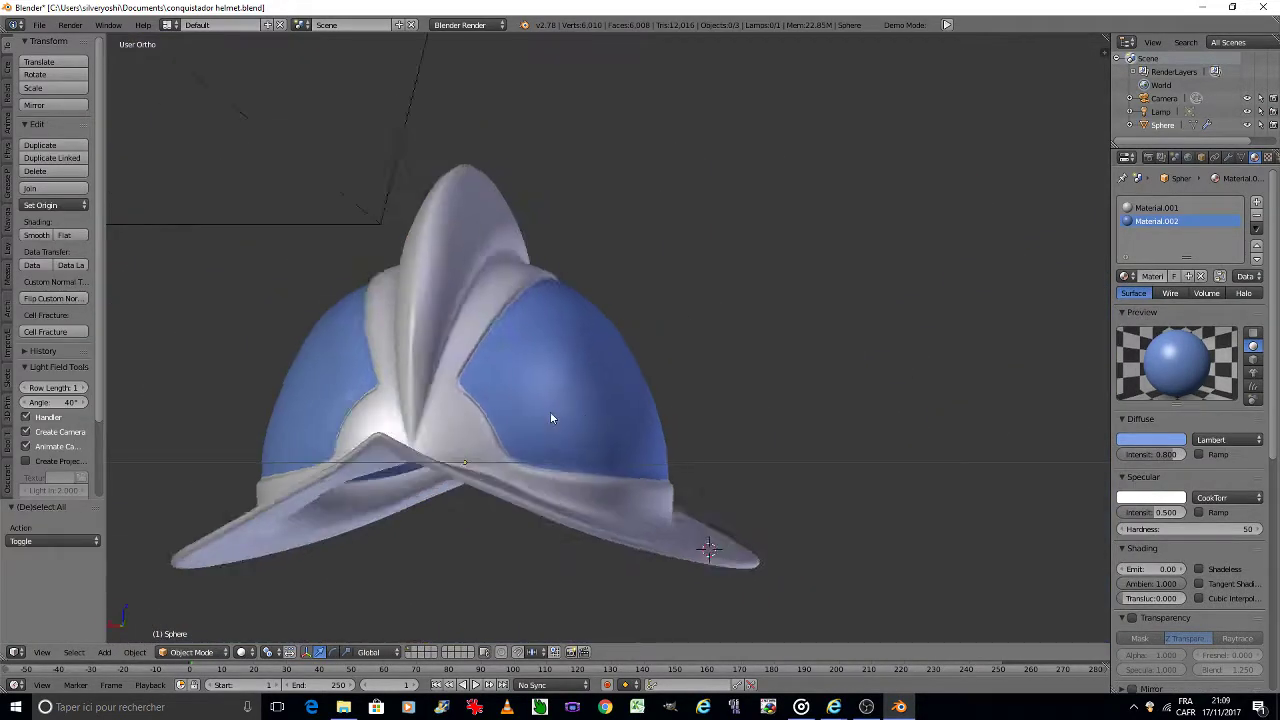
key(KP_4)
key(KP_4)
key(KP_4)
key(KP_4)
key(KP_4)
key(KP_4)
key(KP_4)
key(KP_4)
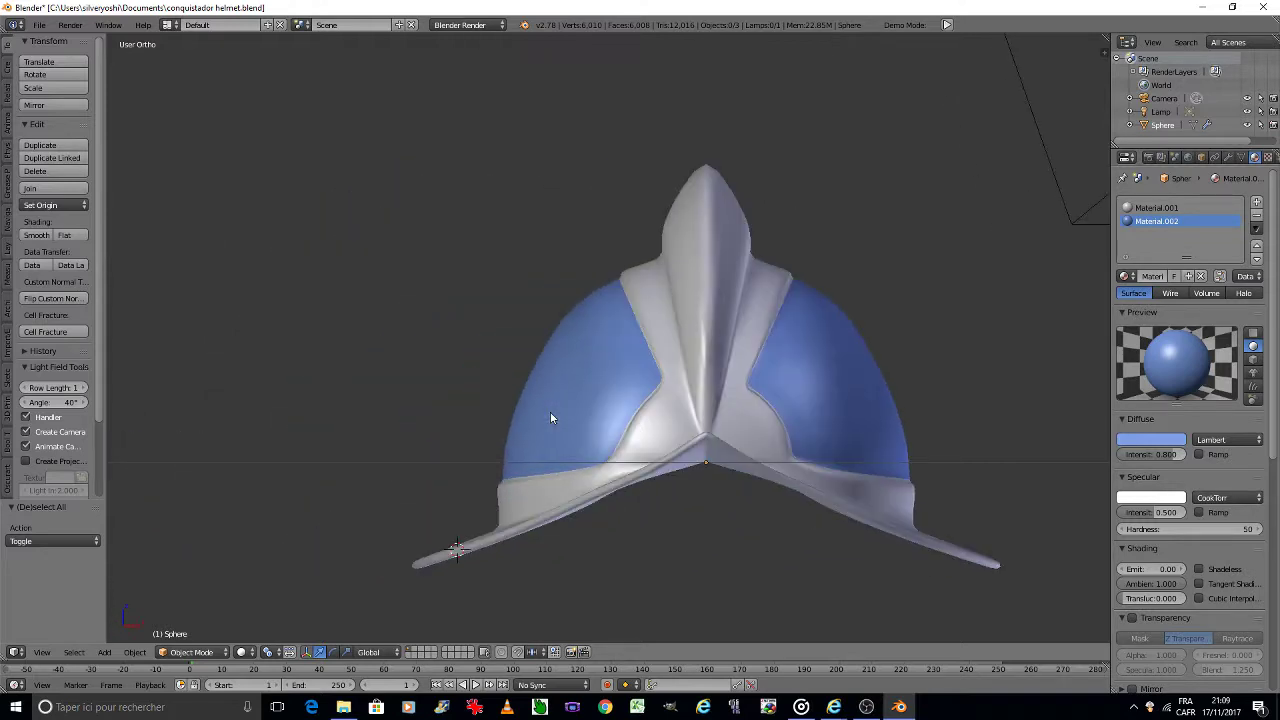
right_click(676, 412)
key(Tab)
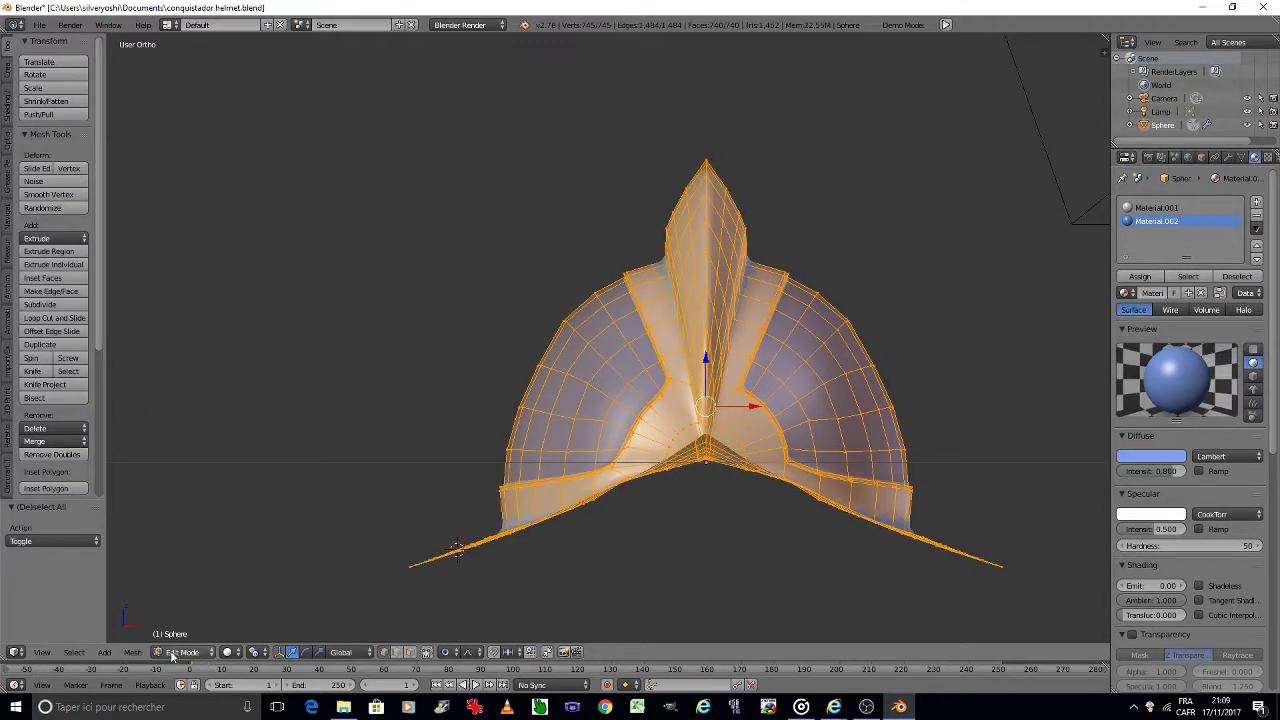
click(132, 652)
click(192, 407)
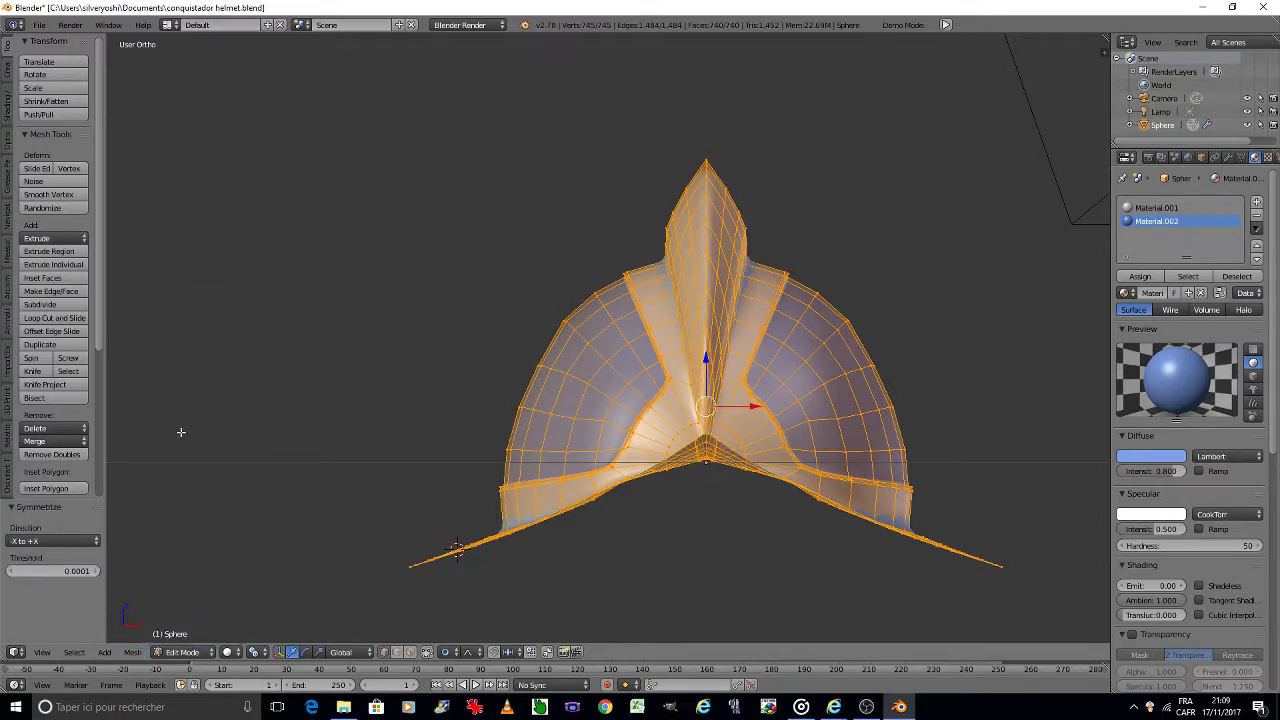
key(Tab)
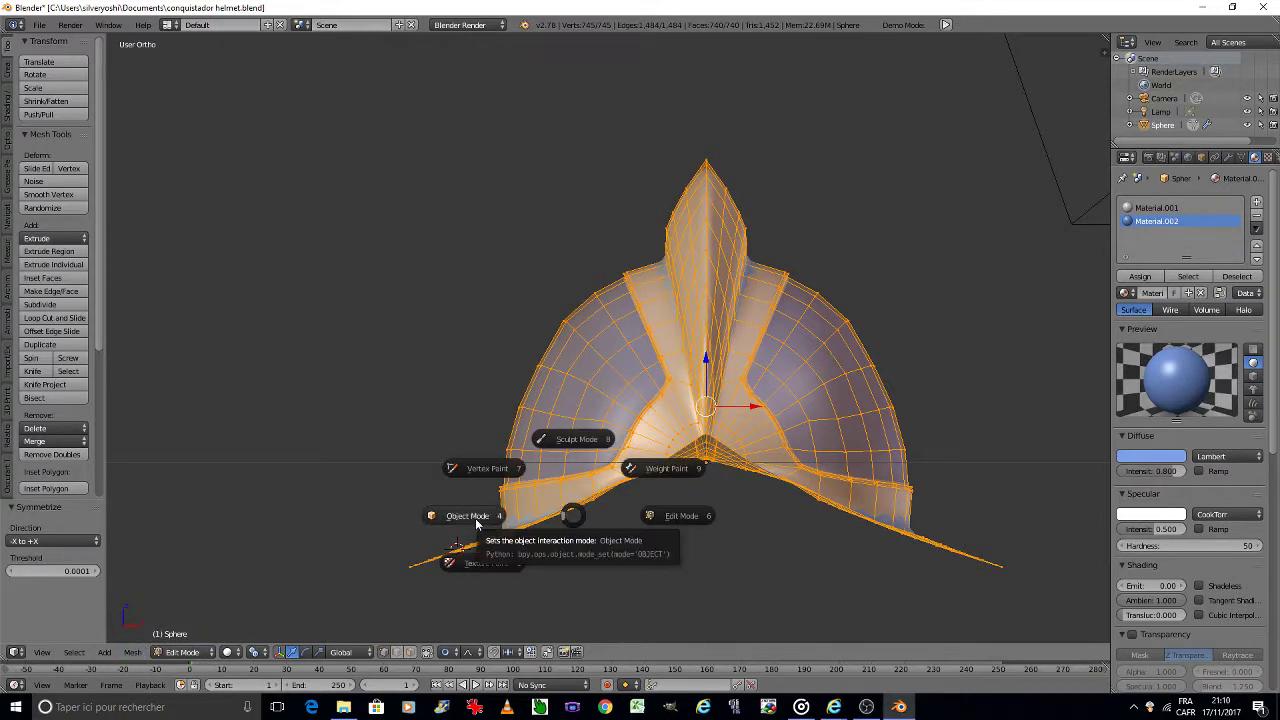
click(468, 518)
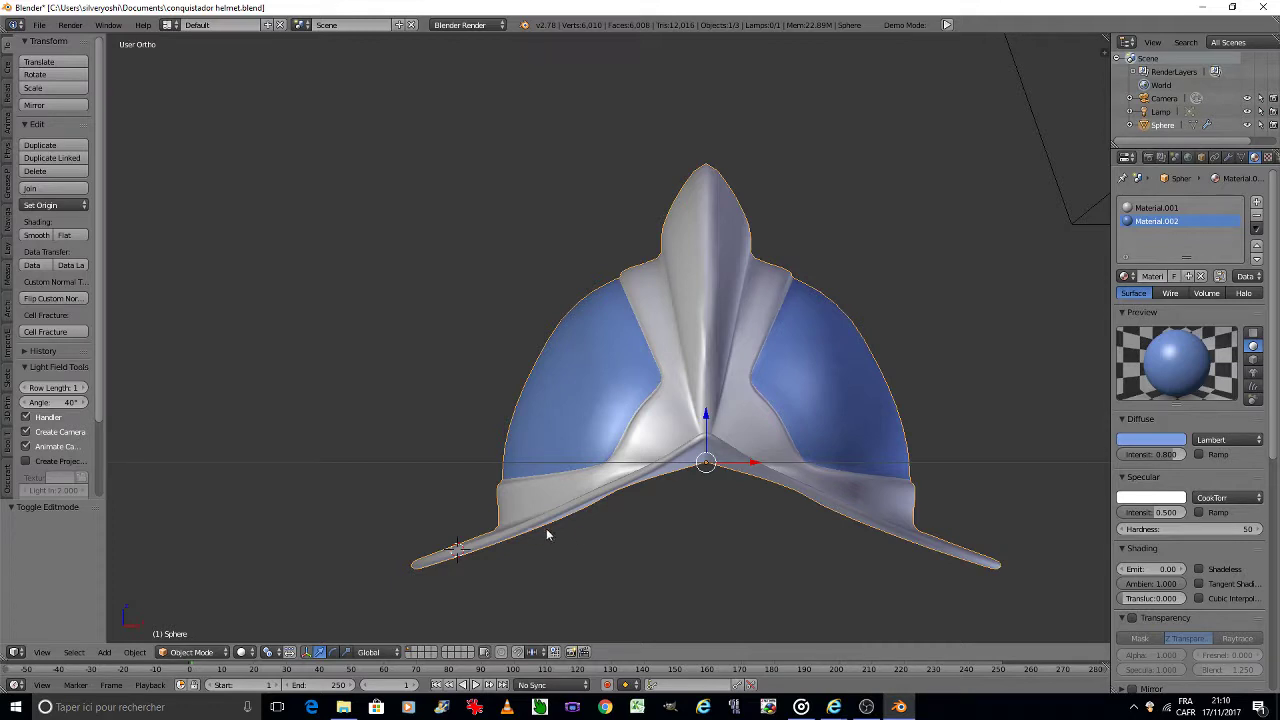
Step: Pan the view, recheck the symmetrized mesh in Edit Mode, then view through the camera
mouse_move(546, 528)
shift+middle_down()
mouse_move(535, 496)
mouse_move(442, 474)
shift+middle_up()
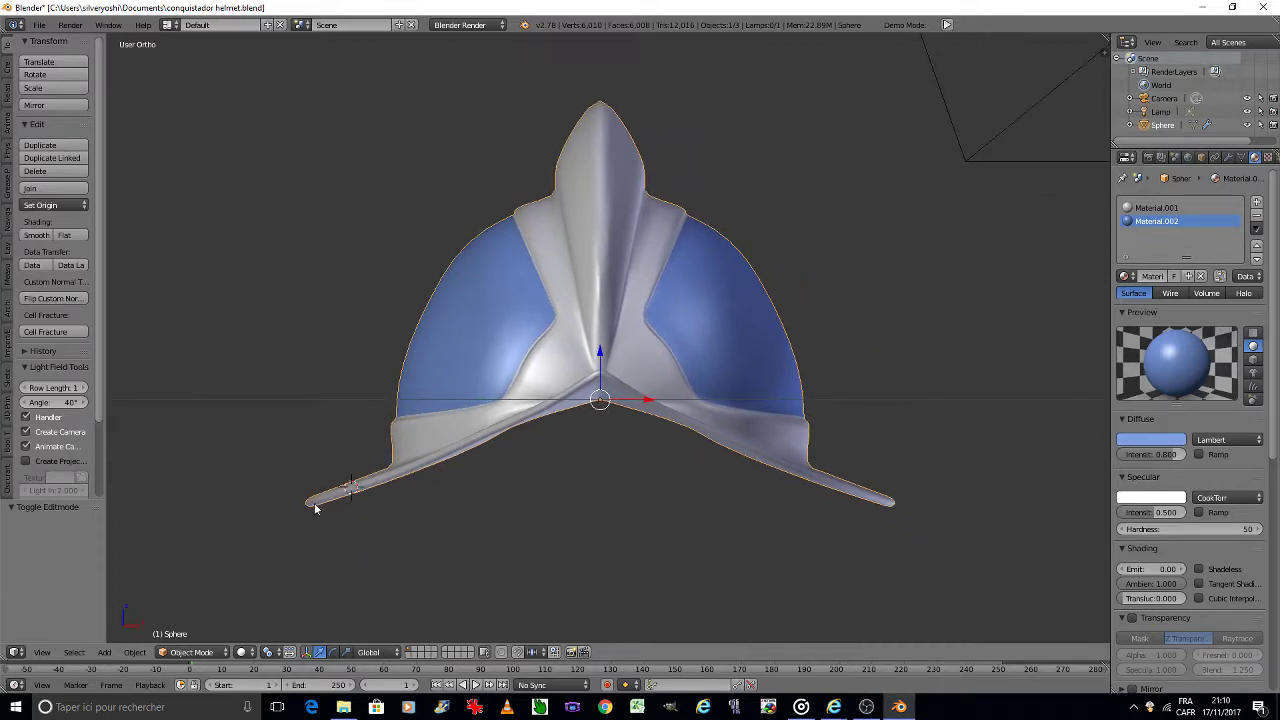
key(Tab)
click(409, 503)
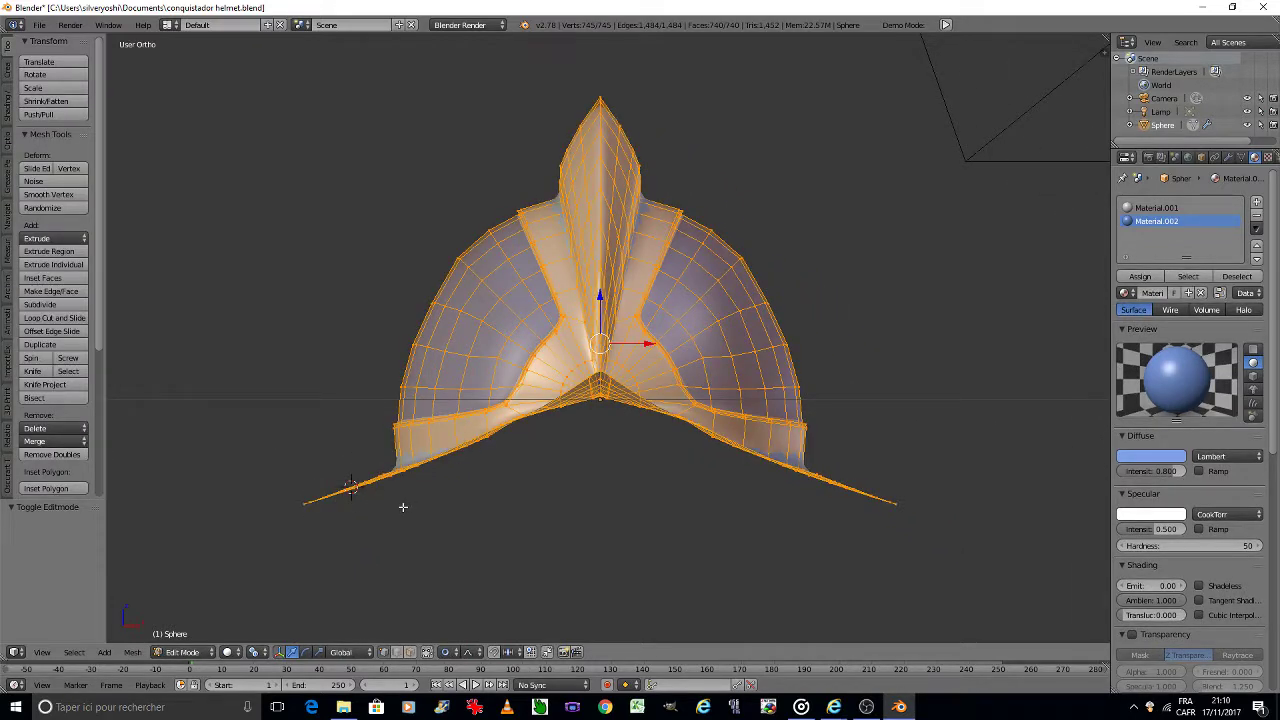
key(Tab)
click(335, 508)
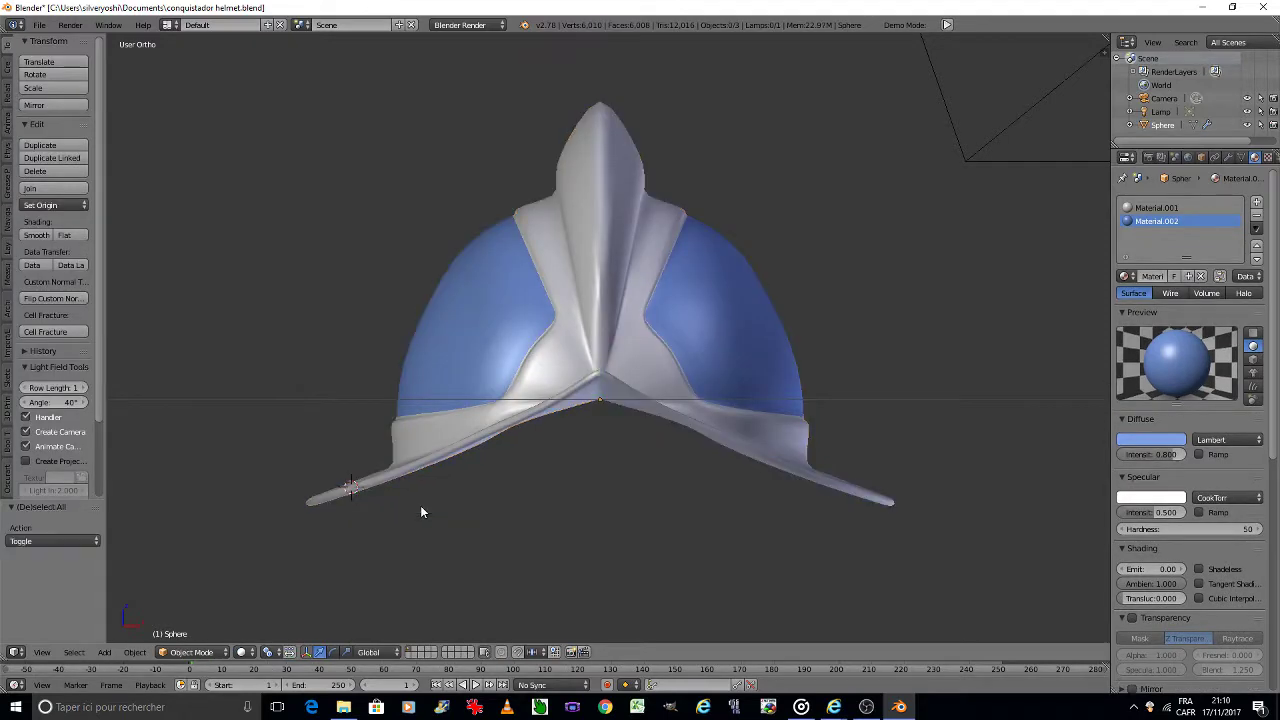
key(KP_0)
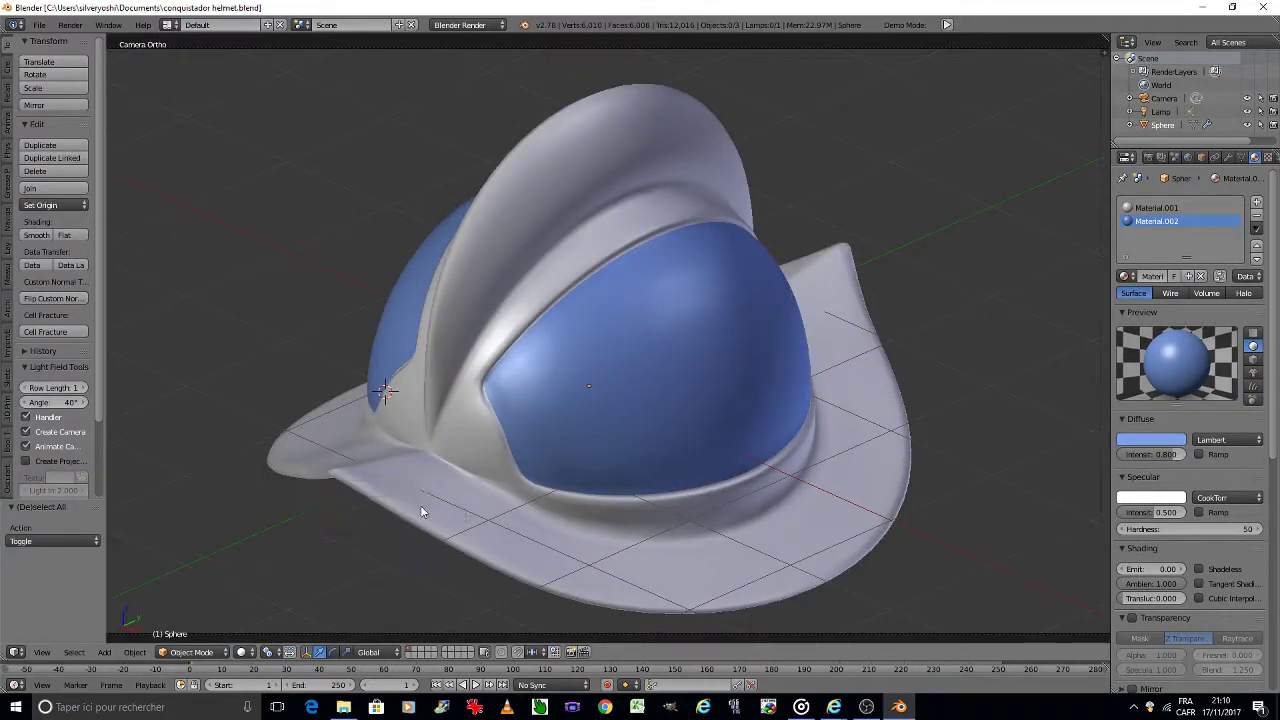
Step: Select the helmet and add a new texture to its material
right_click(509, 480)
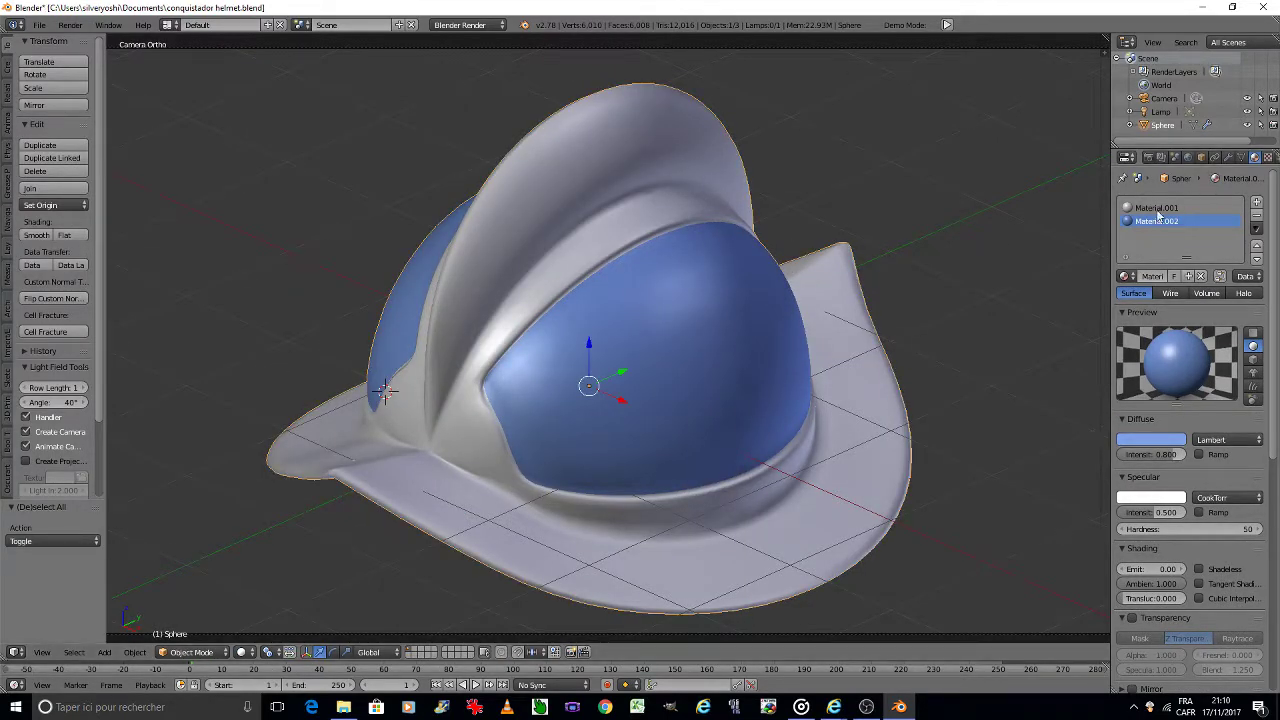
click(1267, 157)
click(1155, 305)
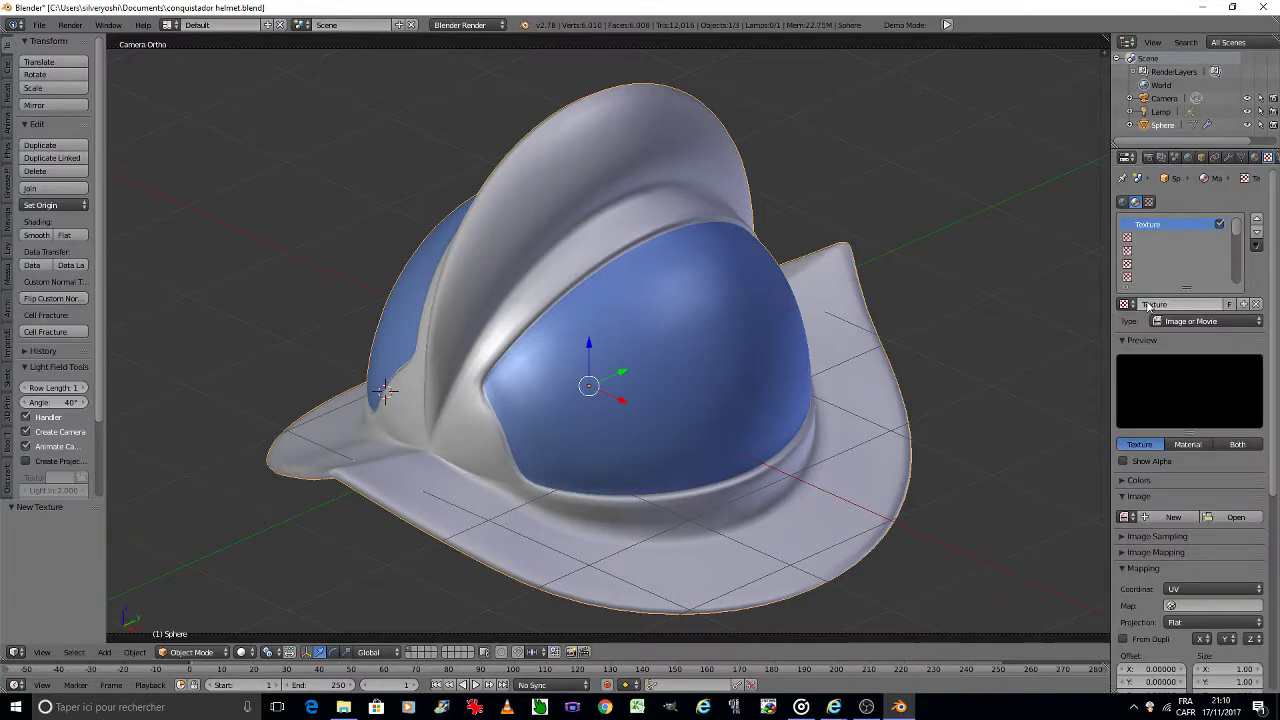
Step: Find metal.jpg in the file browser's thumbnail view and load it as the texture image
click(1212, 518)
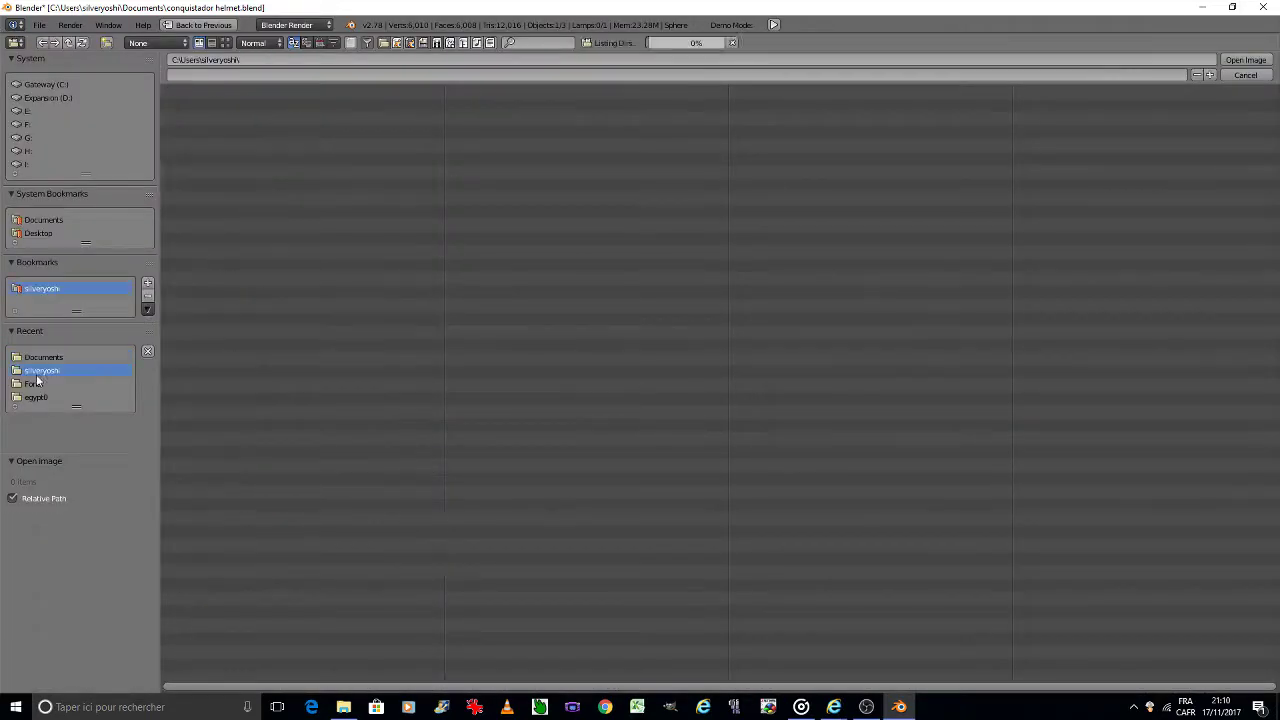
click(225, 42)
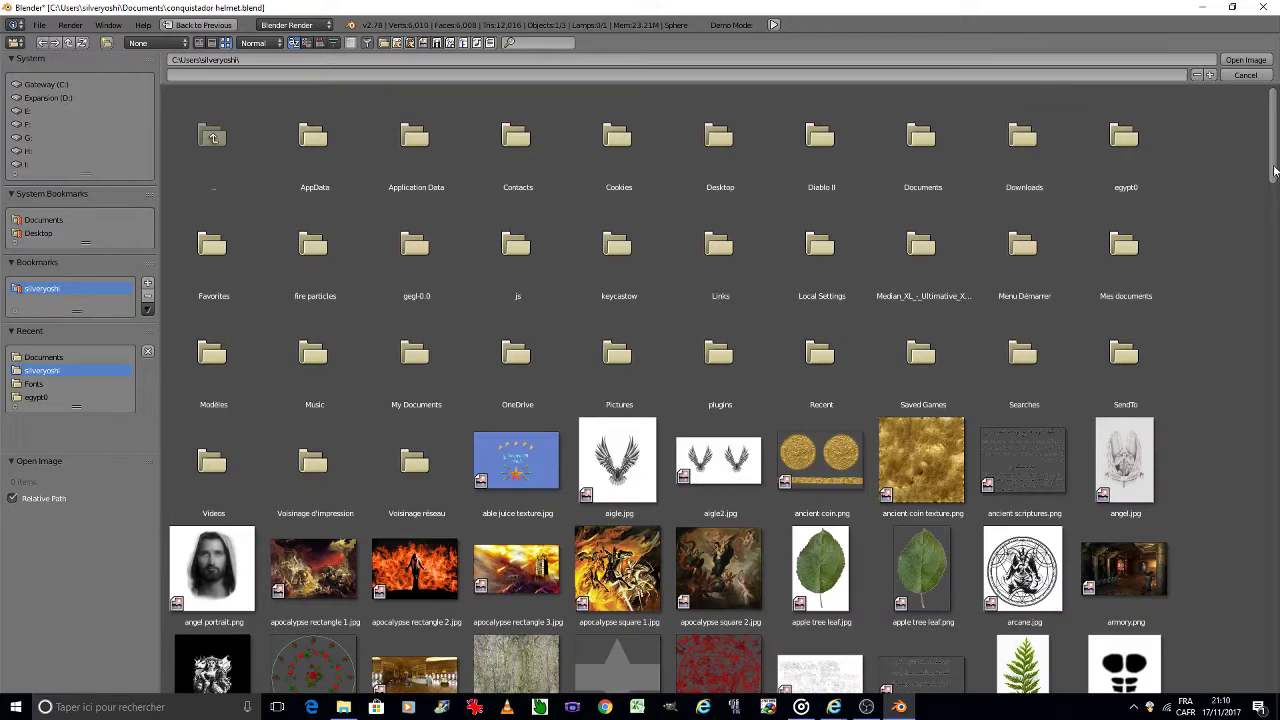
drag(1274, 172, 1271, 652)
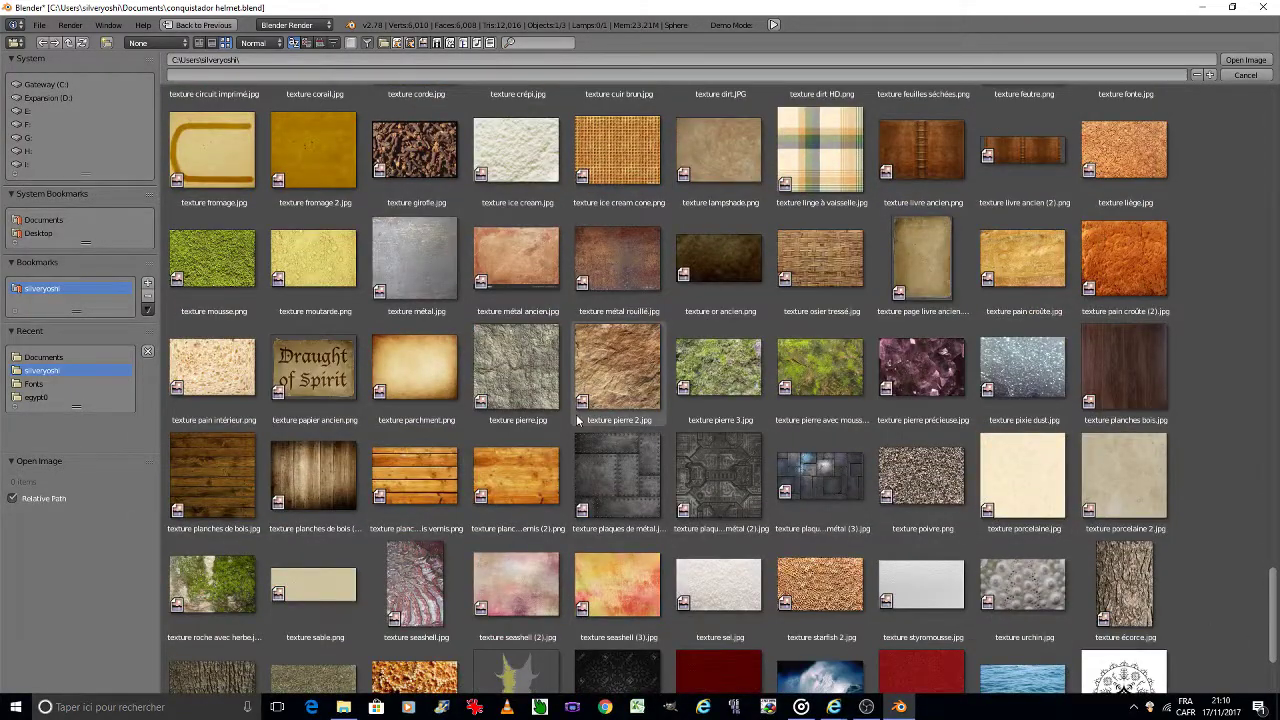
scroll(577, 410, down, 1)
scroll(577, 400, down, 3)
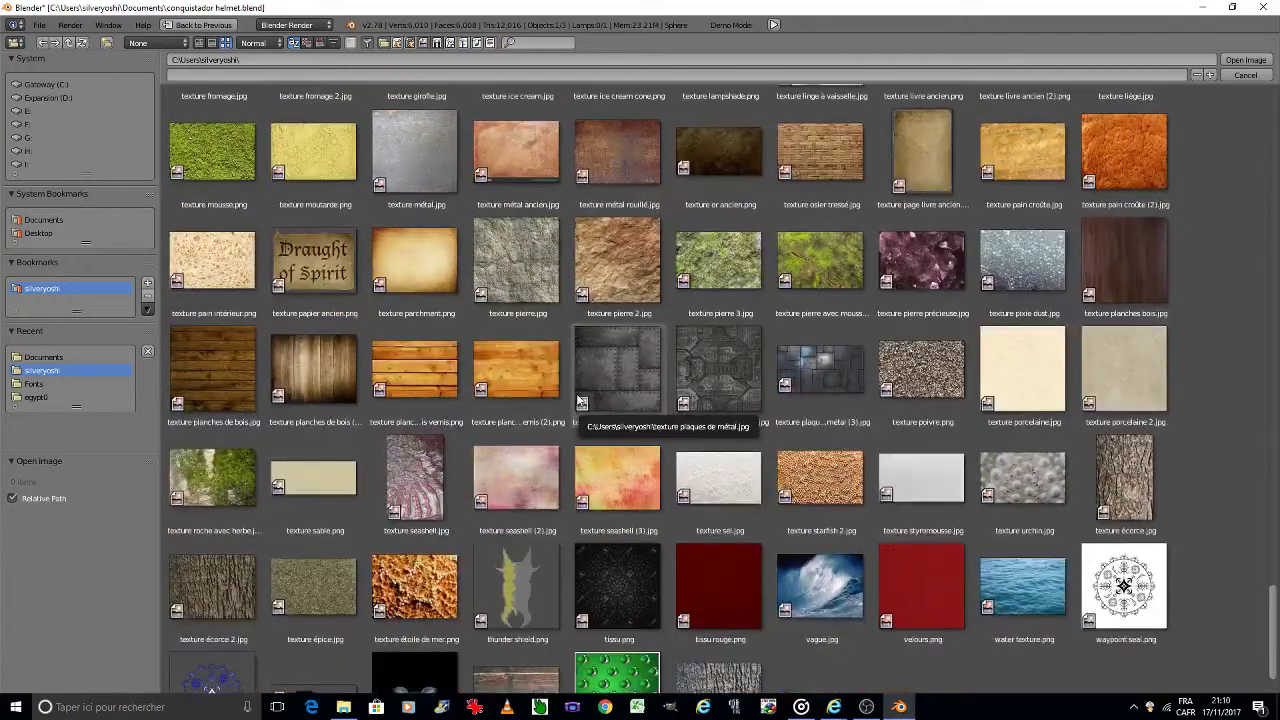
scroll(577, 400, down, 2)
scroll(577, 400, up, 3)
scroll(577, 400, up, 4)
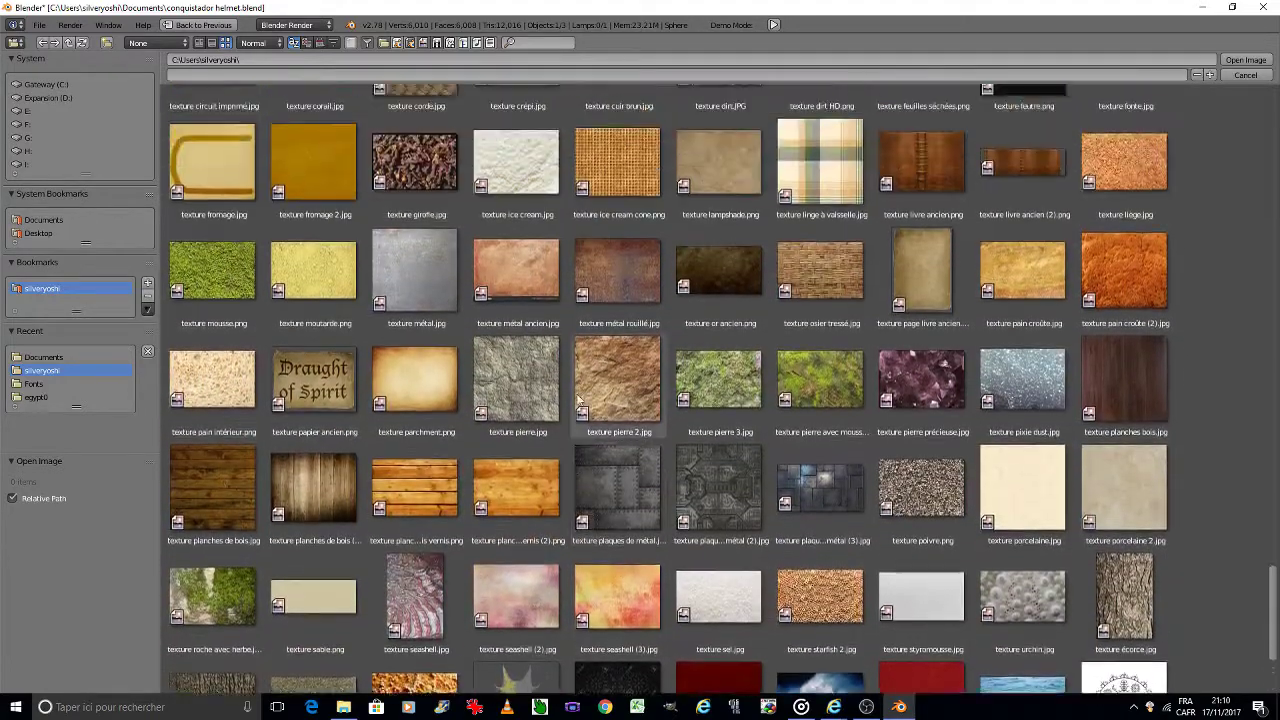
scroll(577, 400, up, 5)
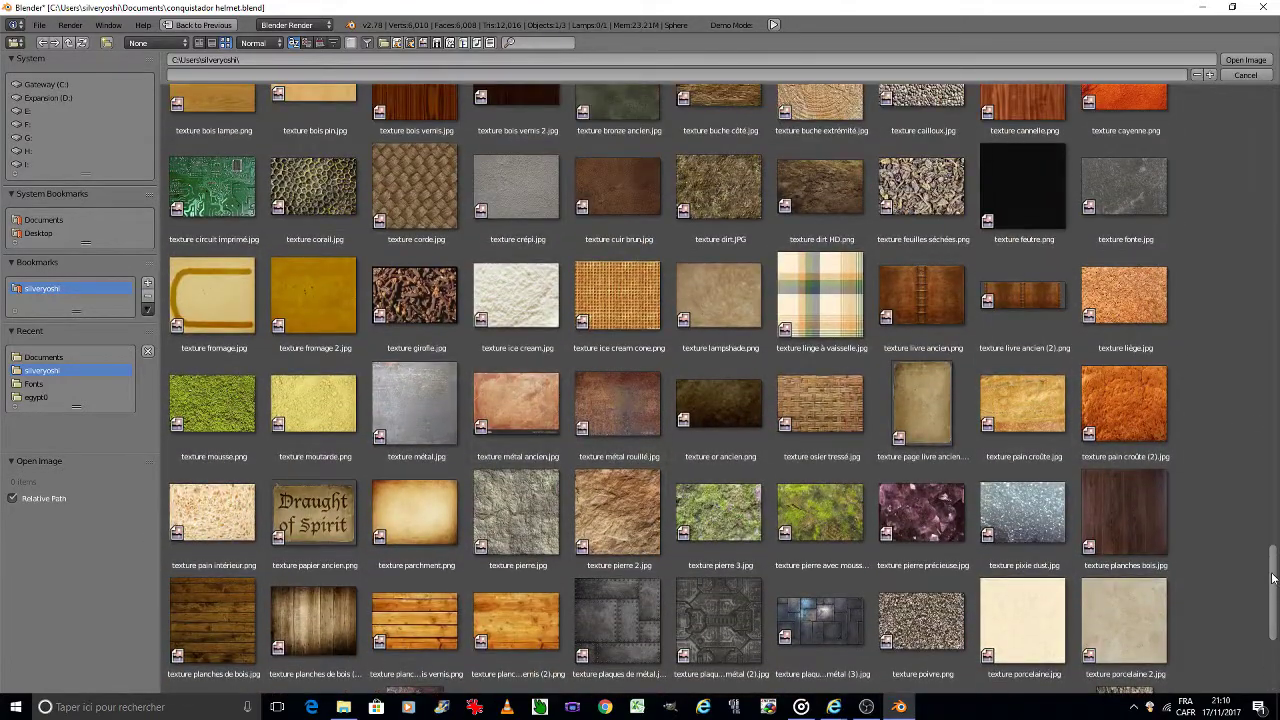
drag(1271, 578, 1257, 431)
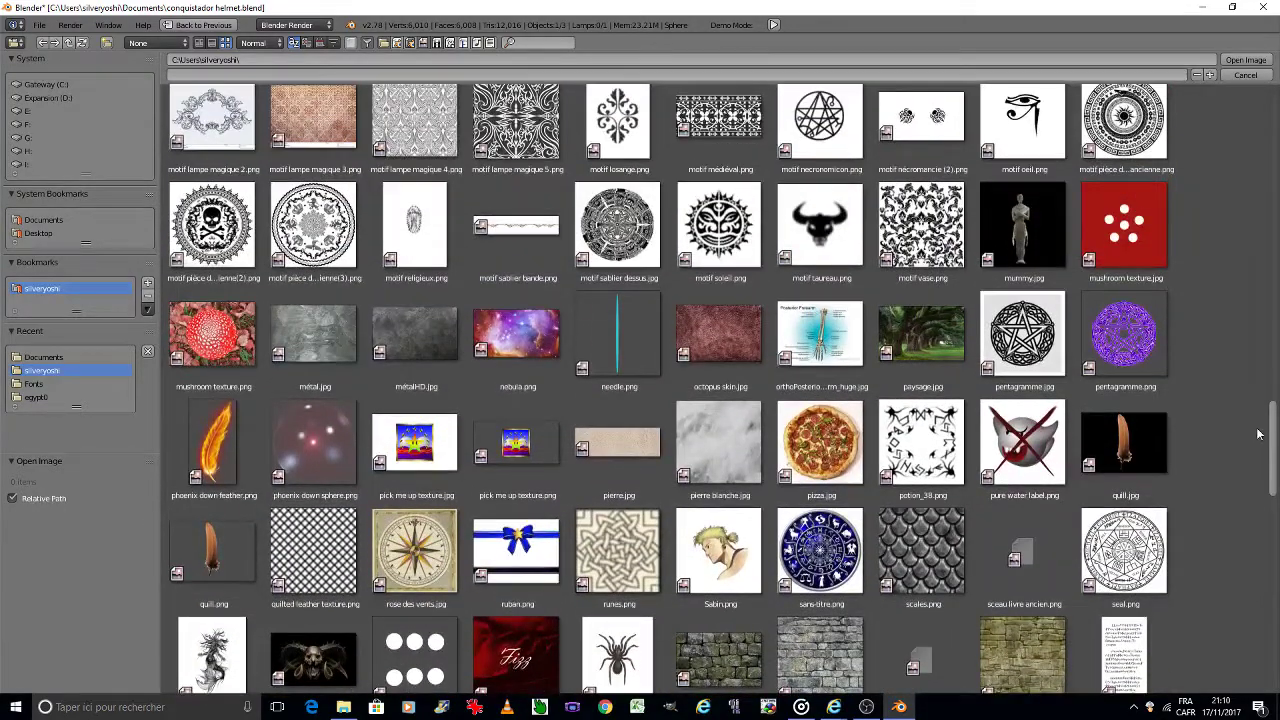
double_click(335, 352)
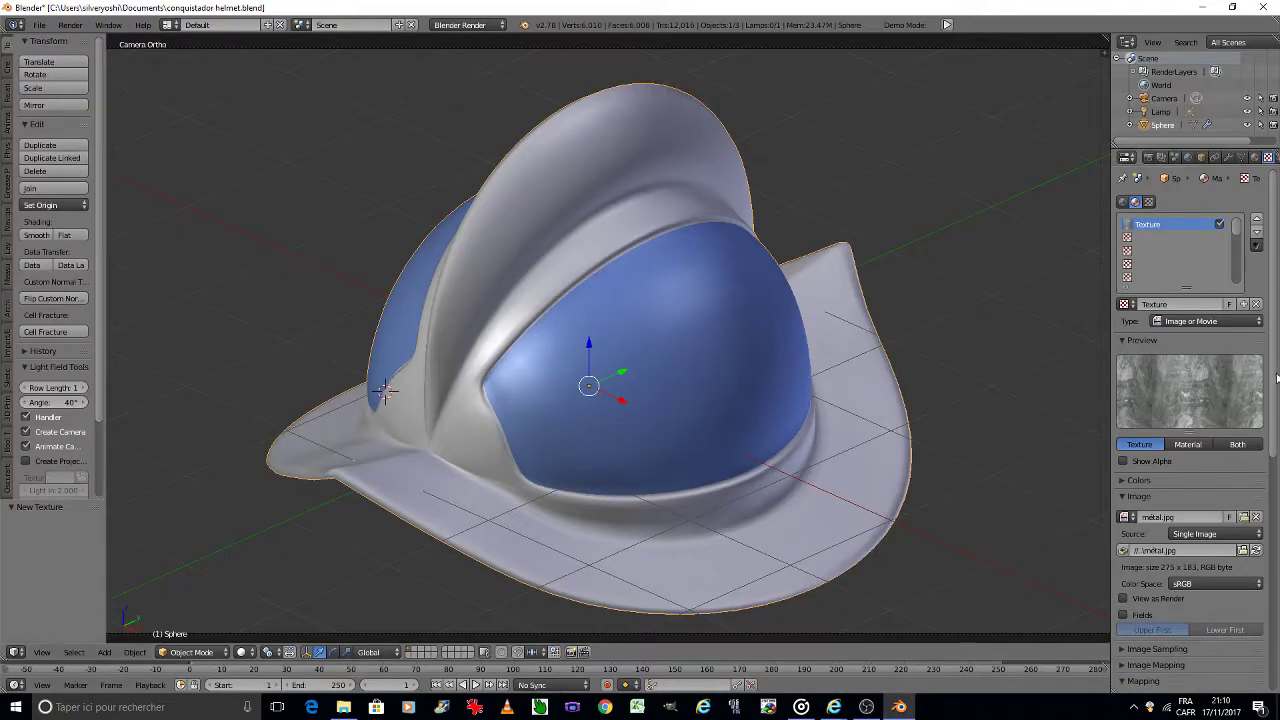
Step: Map the metal texture with Global coordinates and a 2×2 mirrored repeat
drag(1272, 376, 1272, 488)
click(1214, 514)
click(1222, 497)
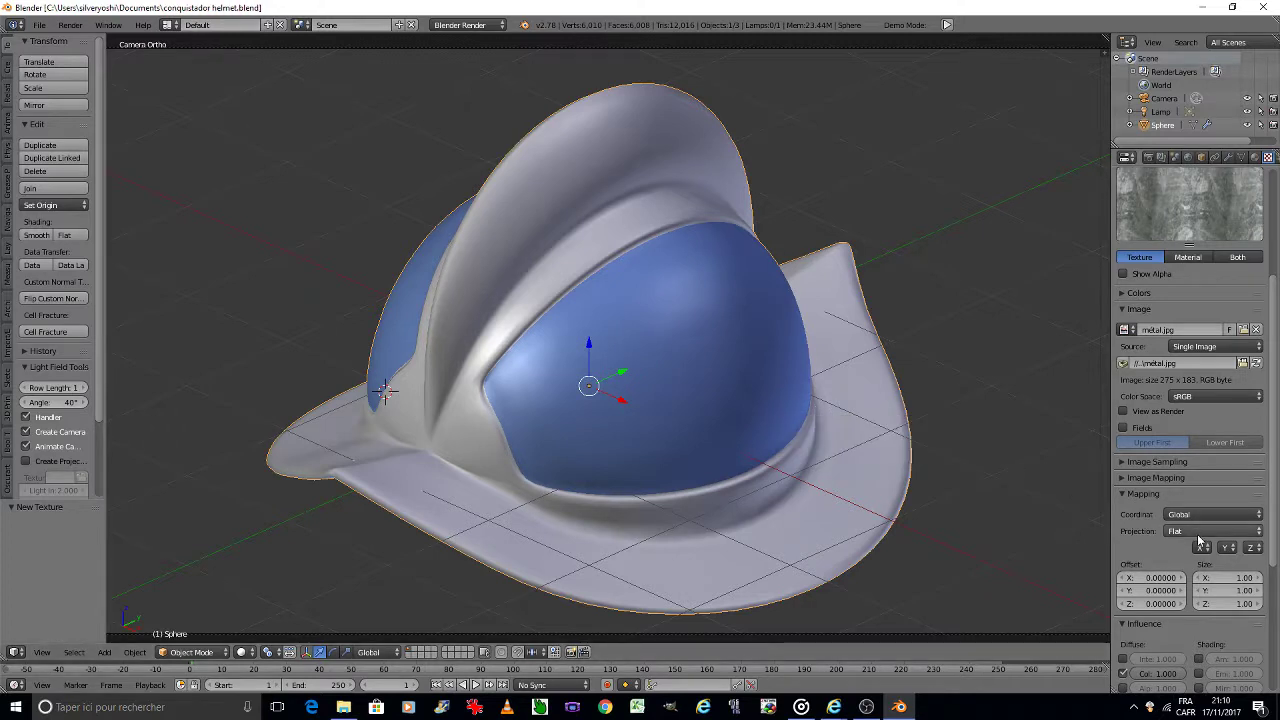
click(1160, 478)
click(1182, 528)
click(1182, 541)
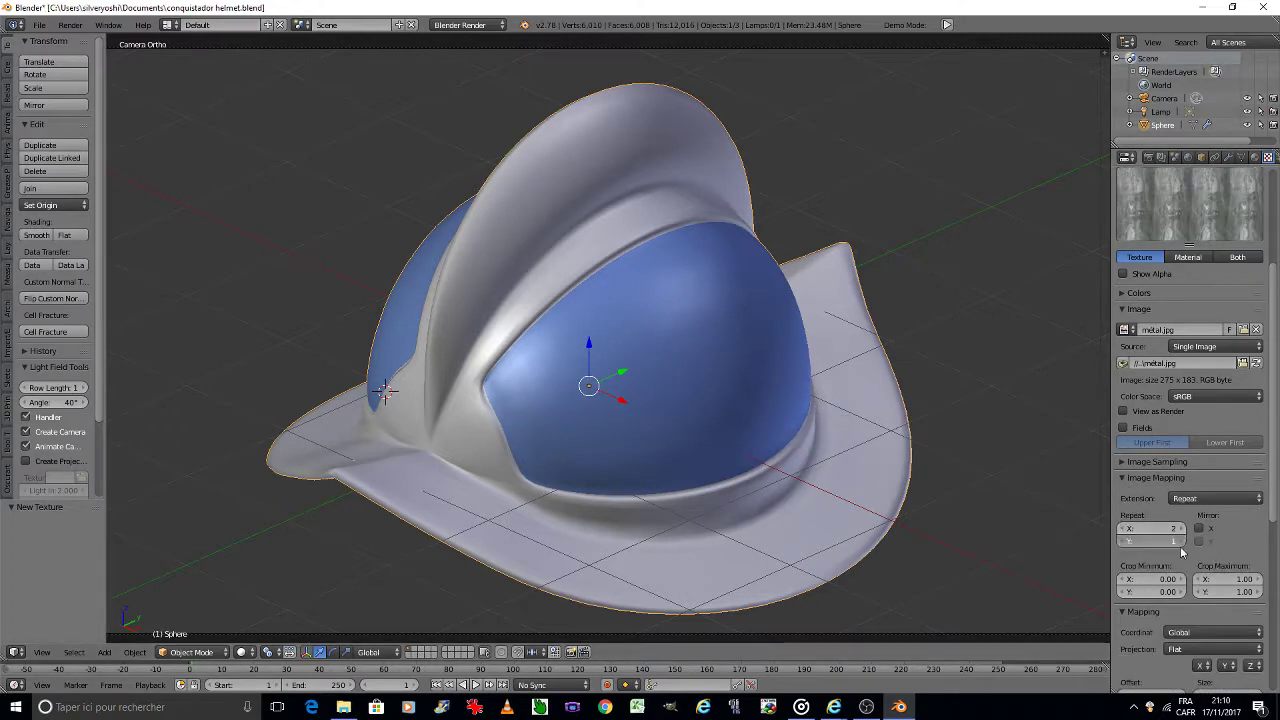
click(1198, 541)
click(1198, 528)
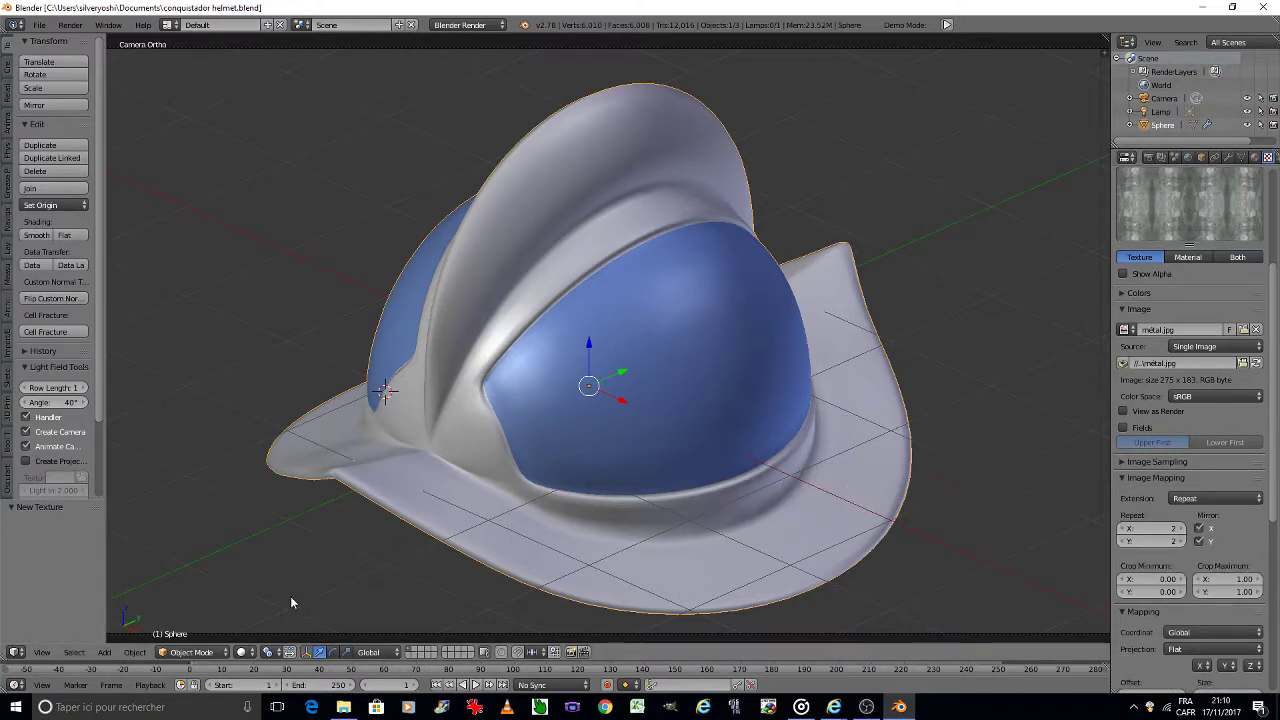
Step: Preview in rendered shading, set Cube projection, and save over conquistador helmet.blend
click(252, 655)
click(270, 560)
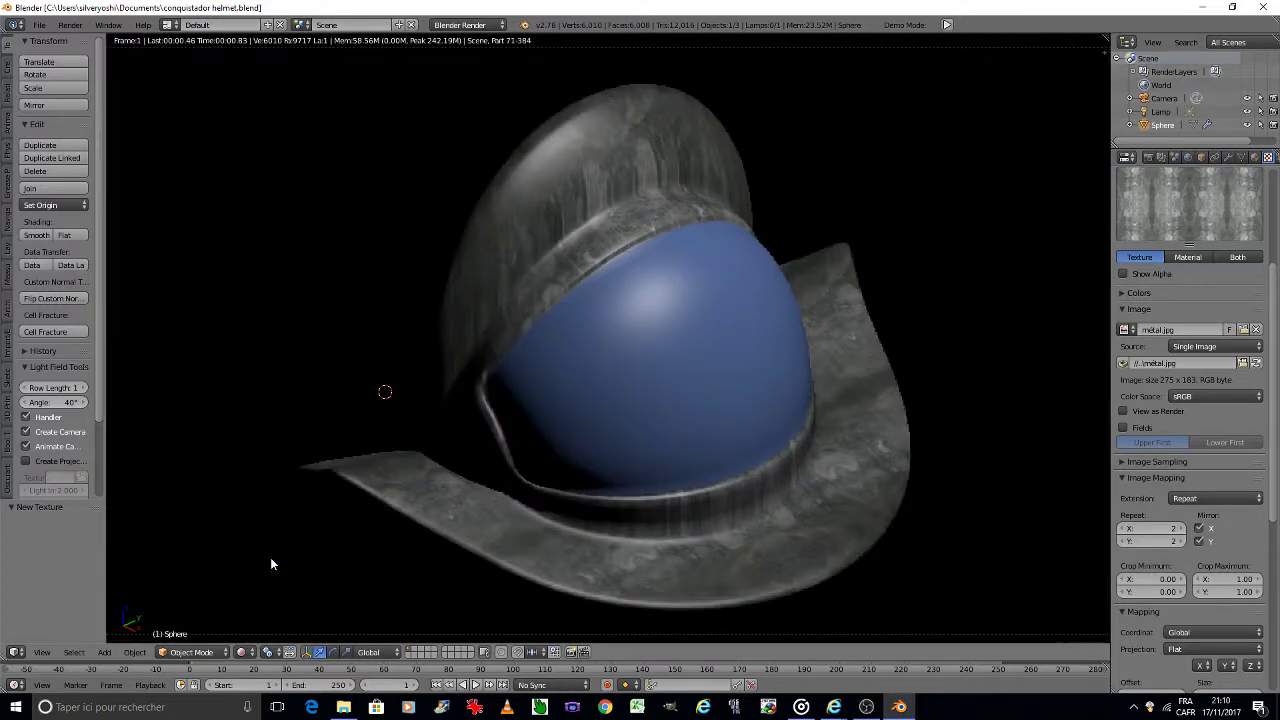
click(1215, 649)
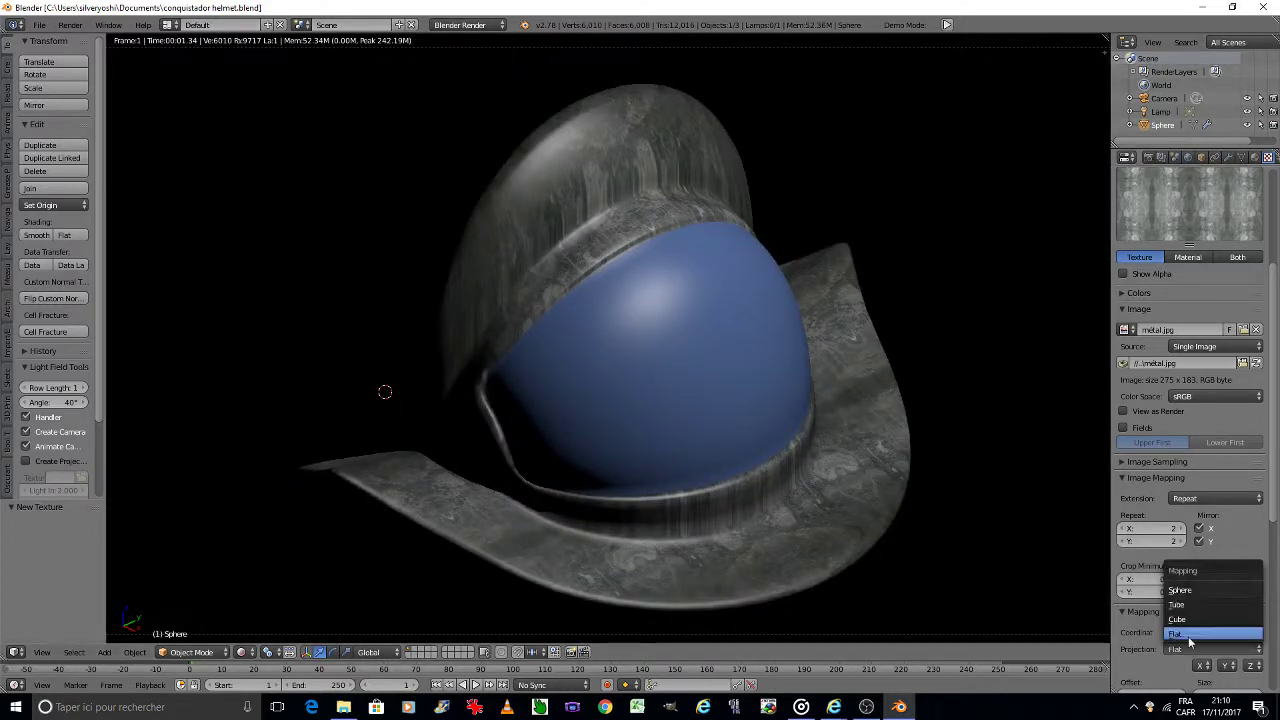
click(1190, 621)
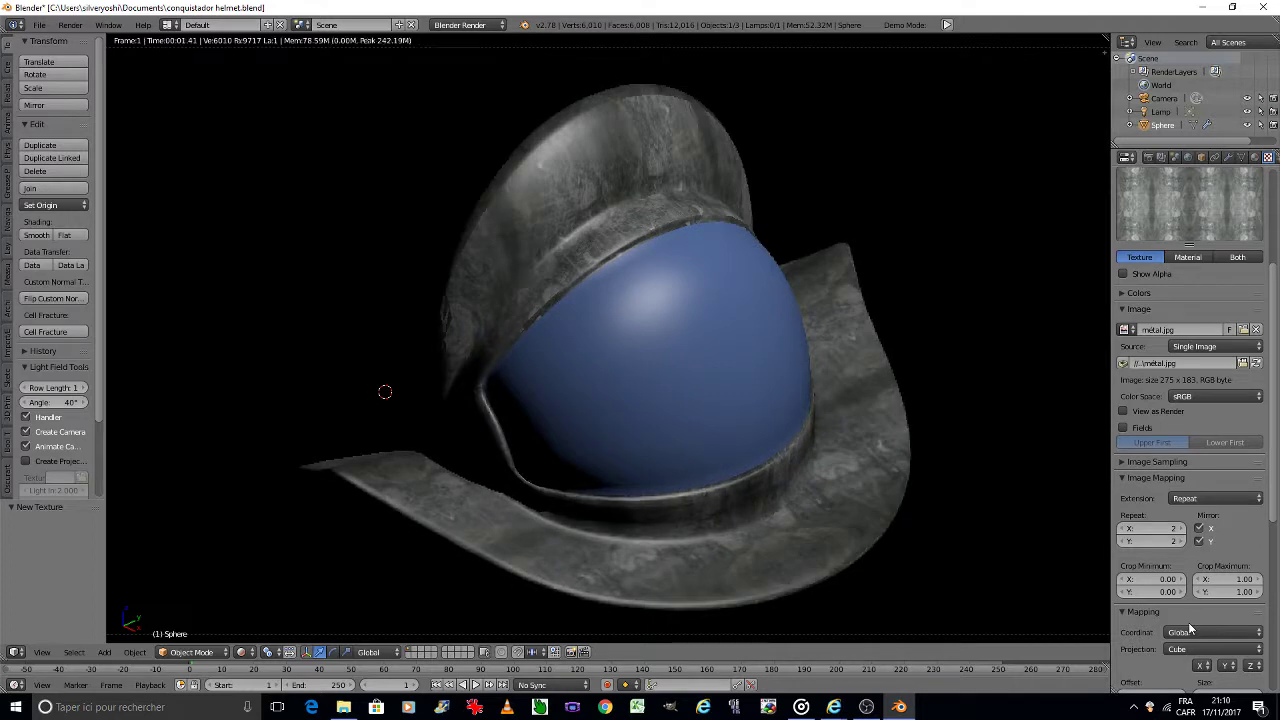
key(ctrl+s)
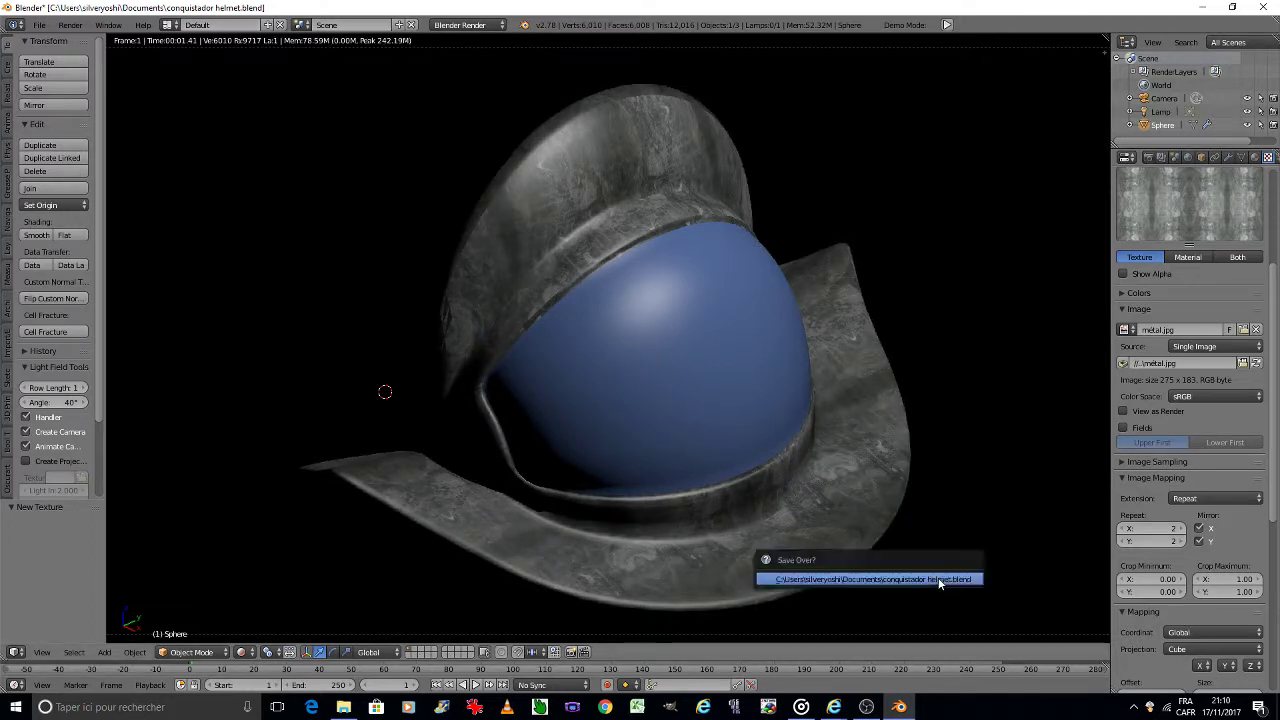
click(938, 578)
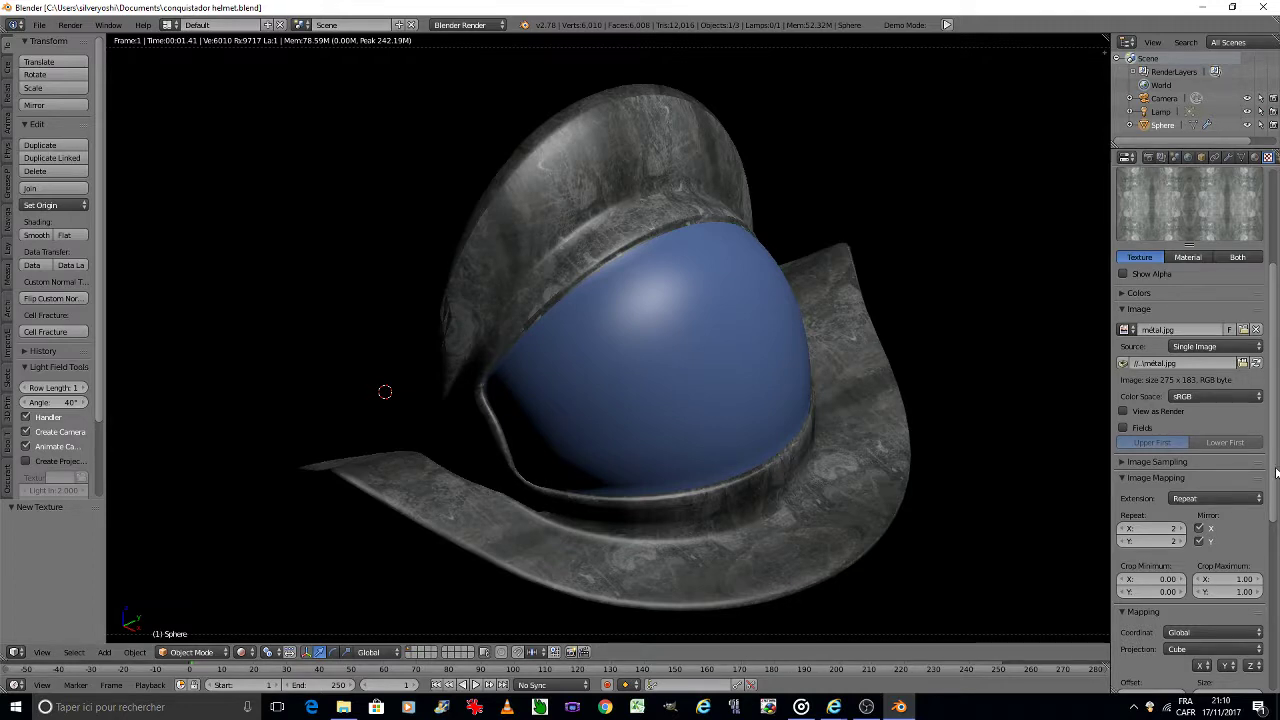
Step: Enable Geometry Normal influence with ViewSpace bump and a normal strength of 0.1
scroll(1240, 500, down, 5)
scroll(1240, 560, down, 4)
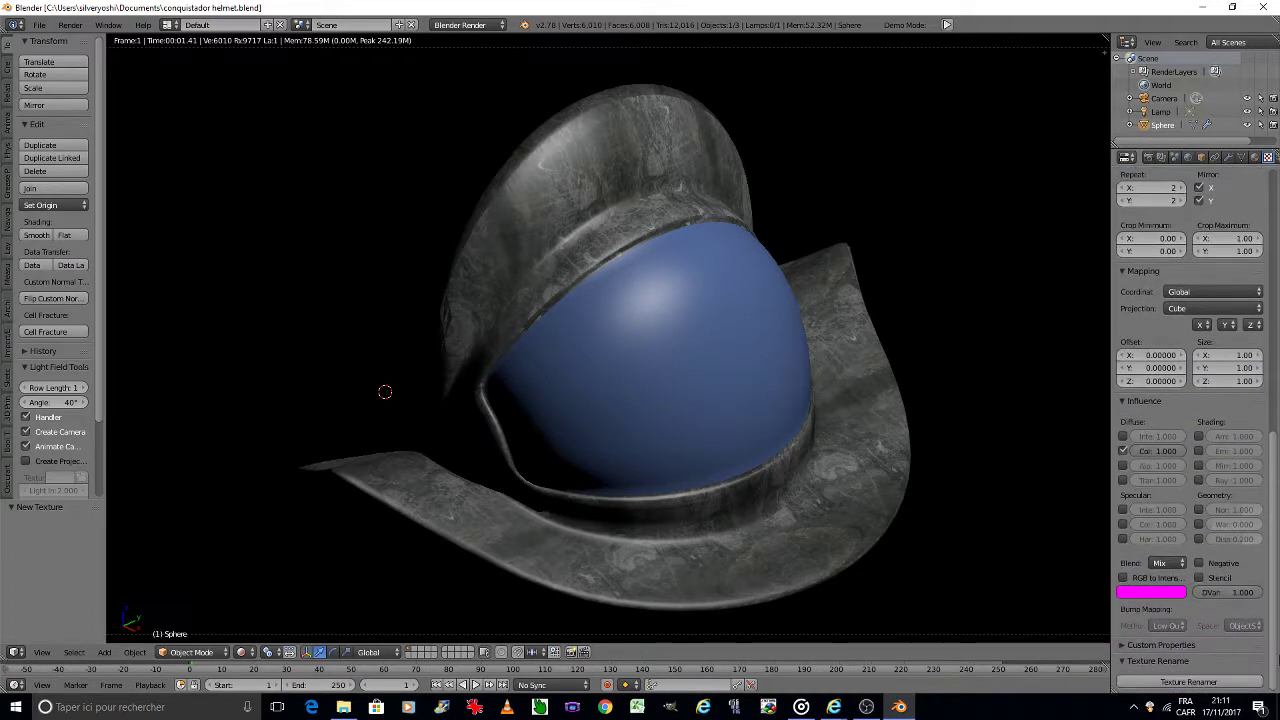
click(1241, 625)
click(1241, 610)
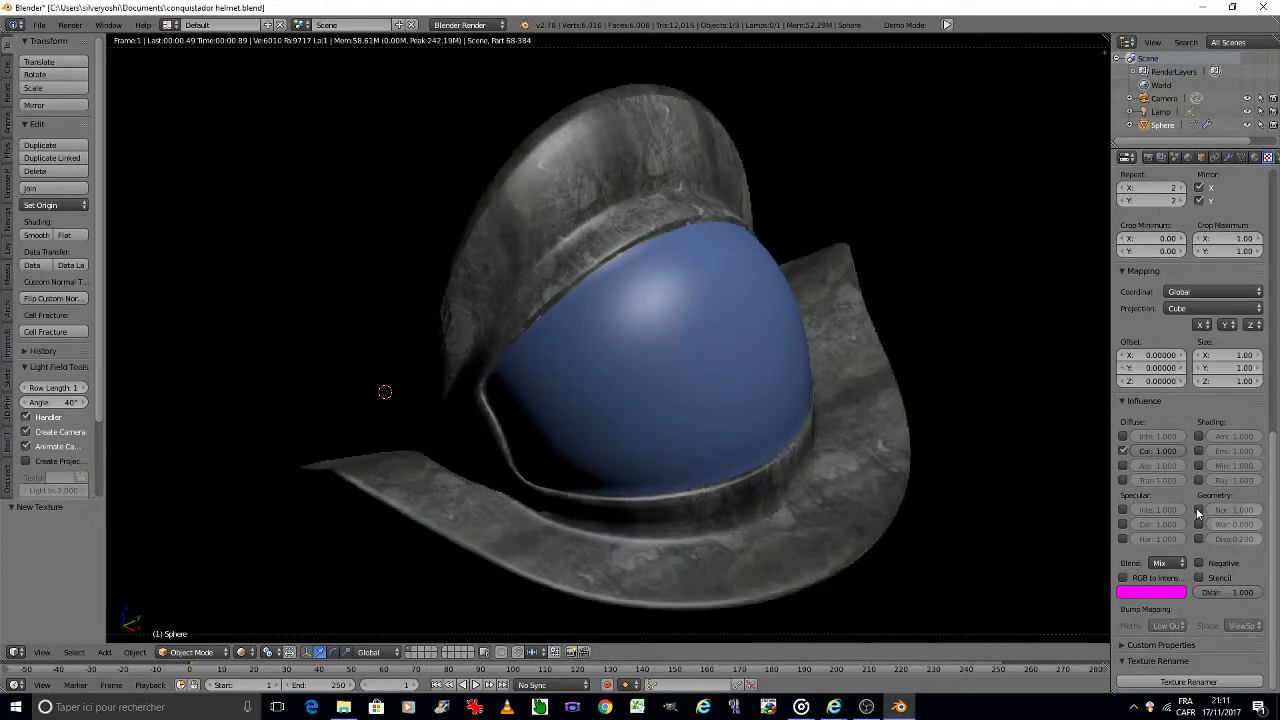
click(1198, 510)
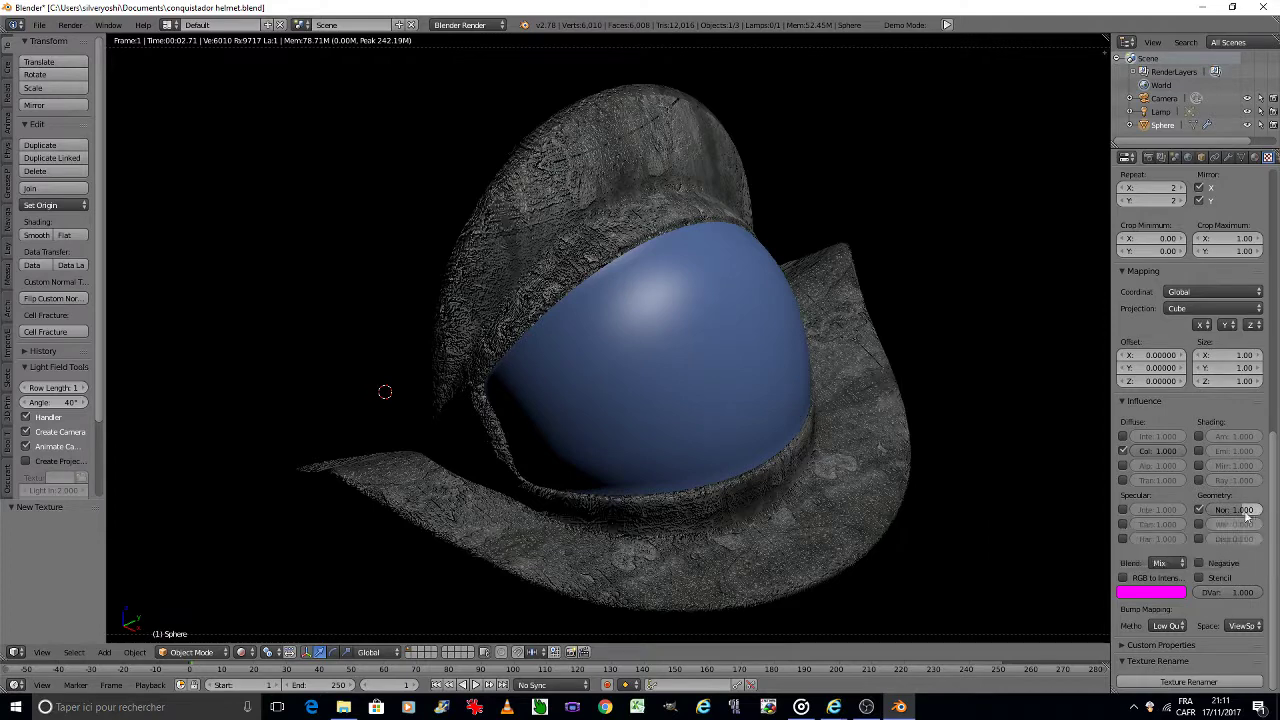
click(1245, 512)
text(0.2)
key(Return)
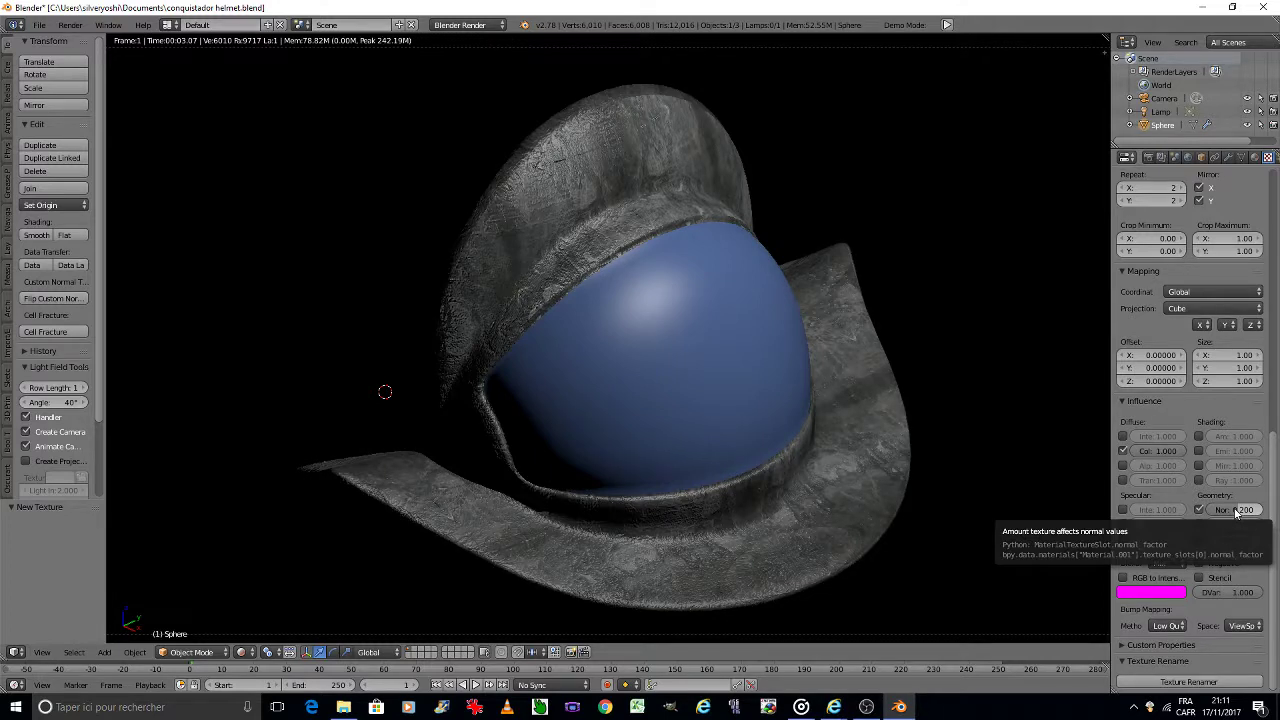
click(1236, 512)
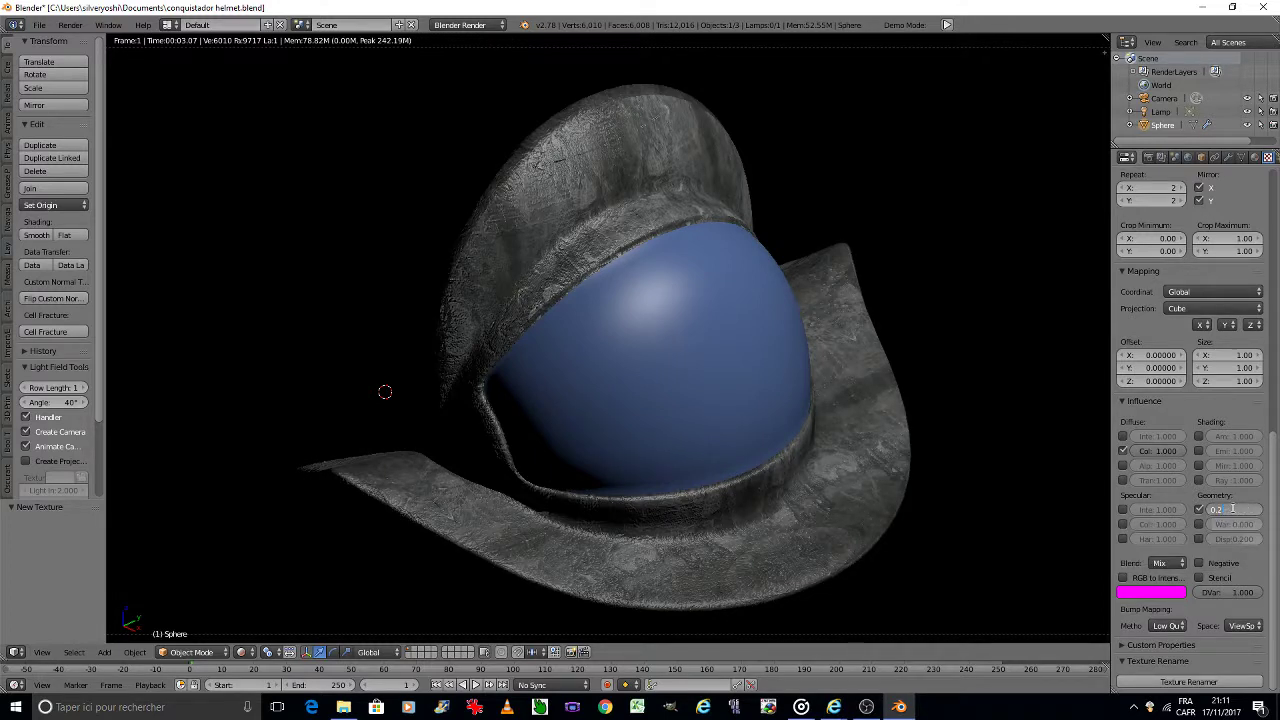
key(BackSpace)
key(Return)
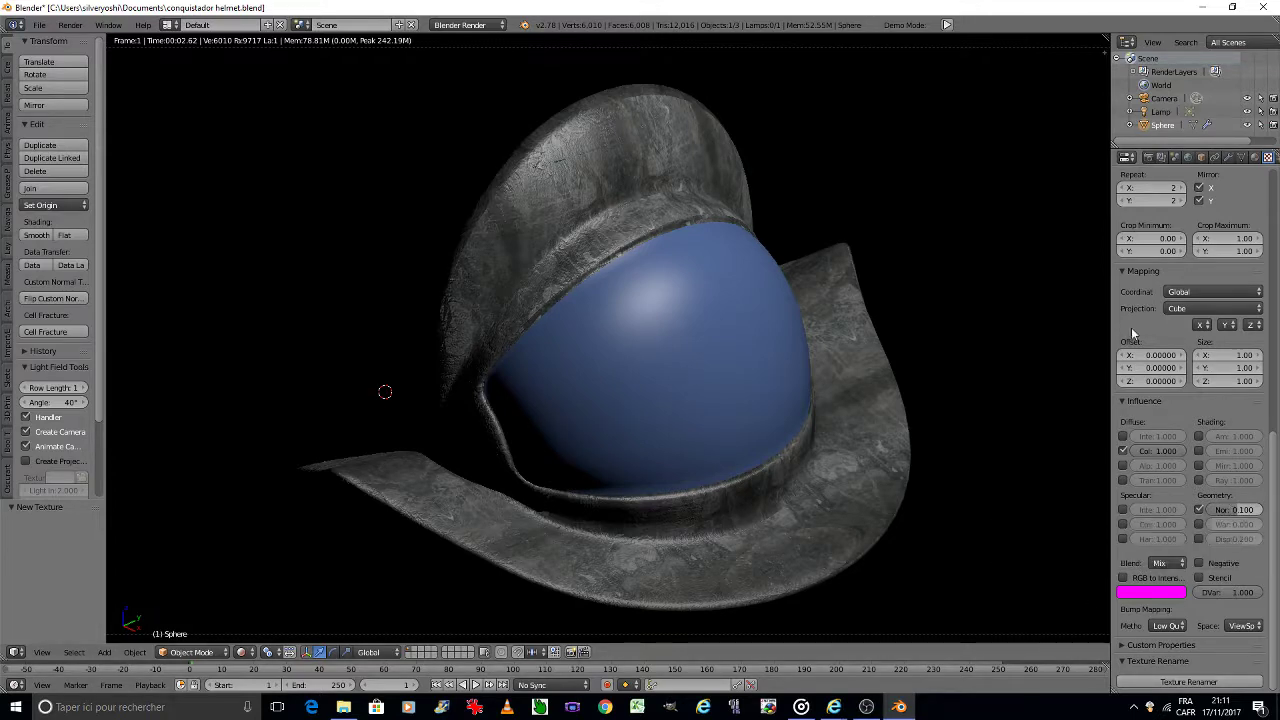
Step: Set the helmet material's specular hardness to 20 and diffuse intensity to 0.5
click(1255, 157)
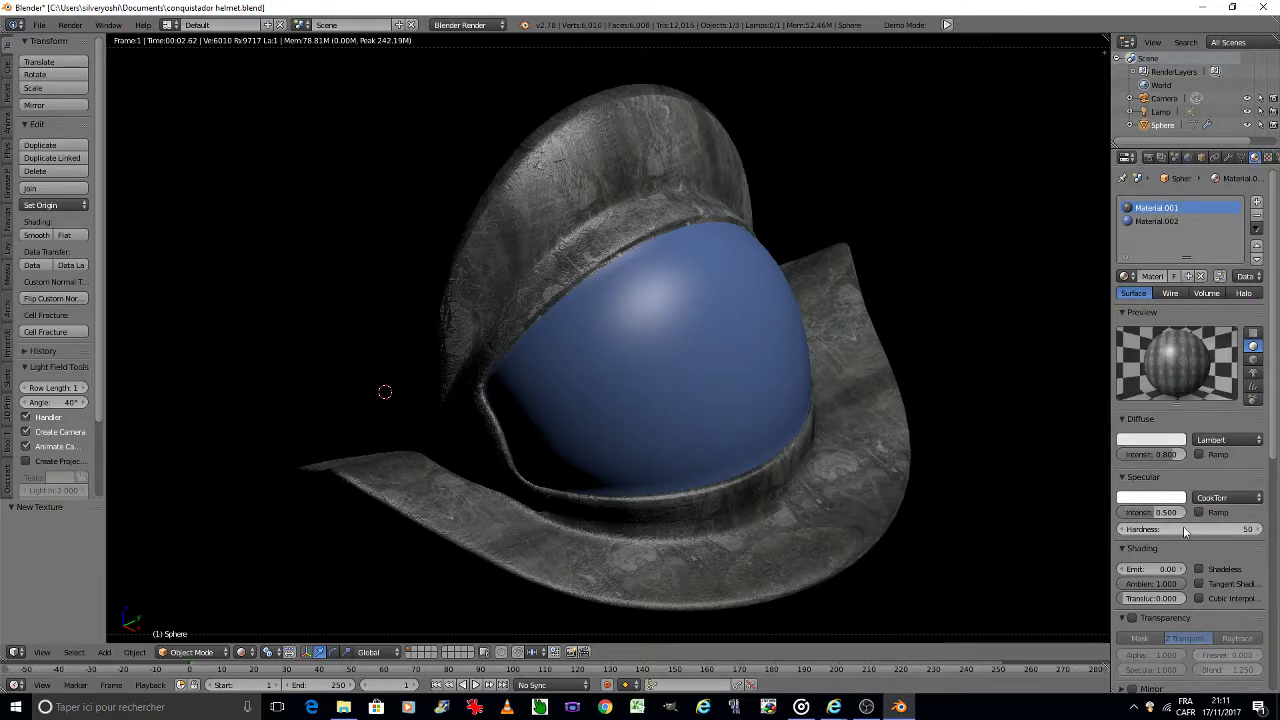
click(1182, 528)
text(20)
key(Return)
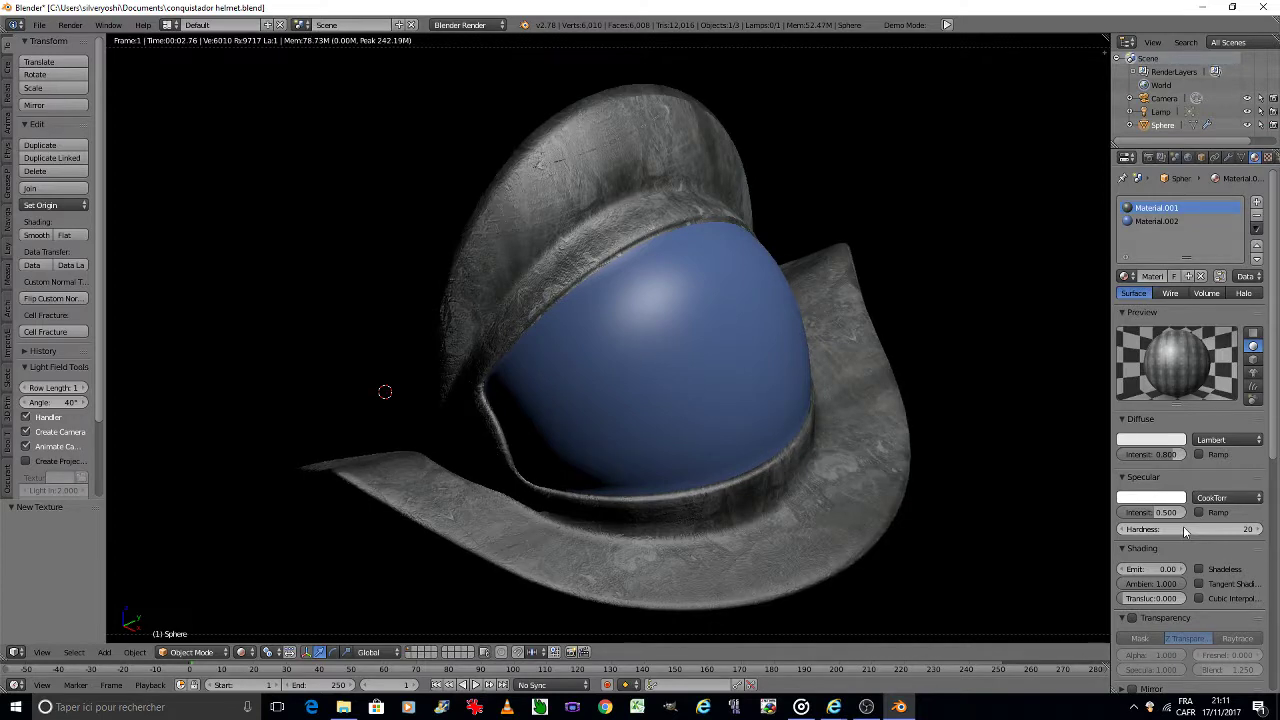
click(1150, 454)
text(0)
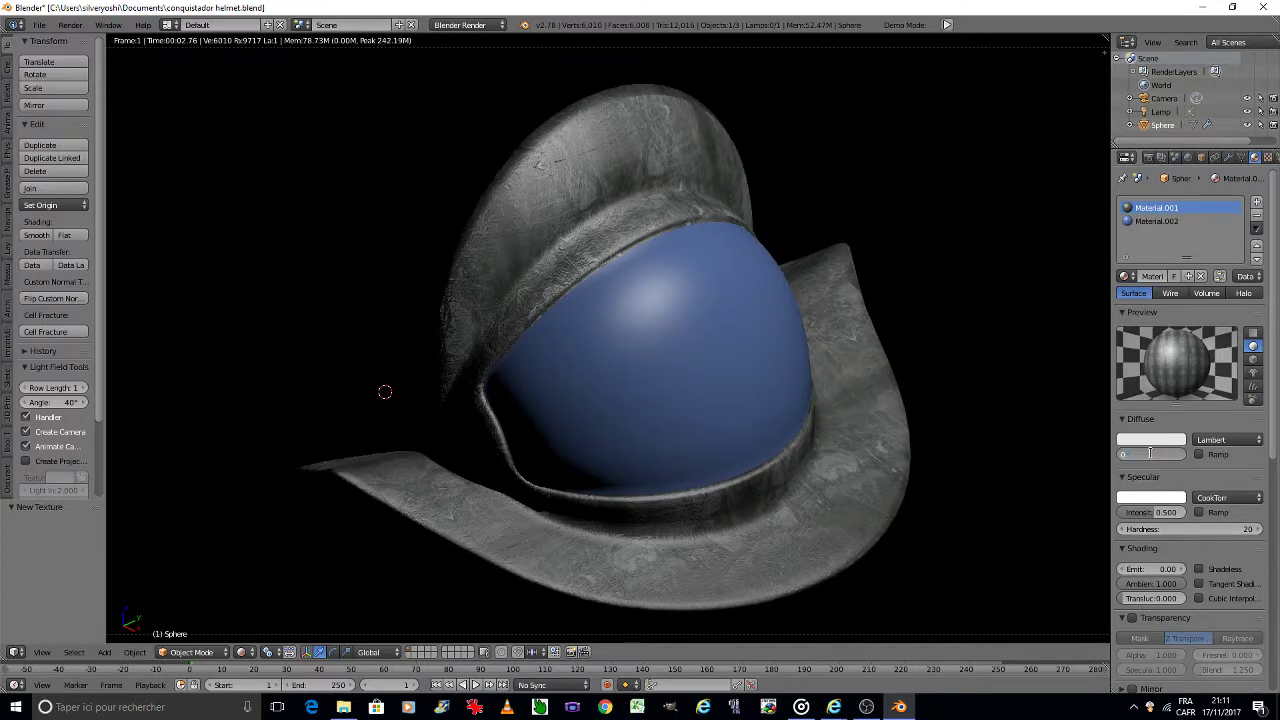
text(.5)
key(Return)
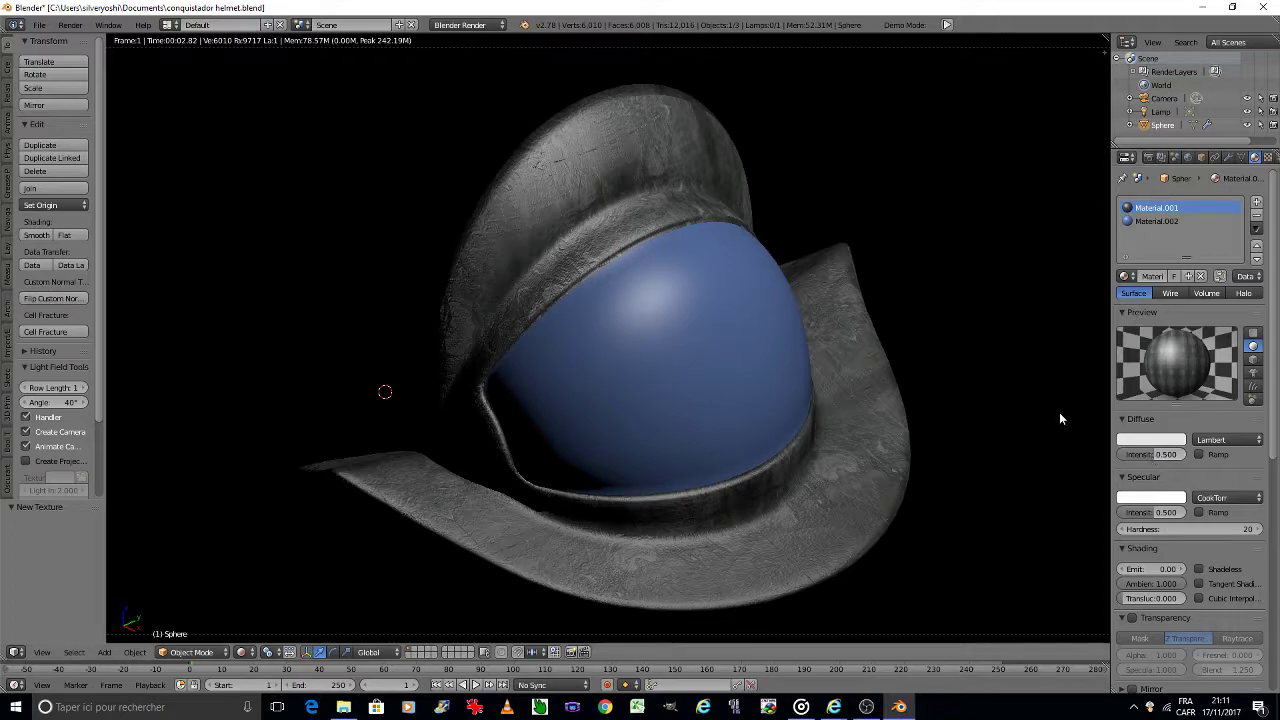
Step: Switch to solid shading, orbit toward the top, and start rotating the sun lamp
click(241, 652)
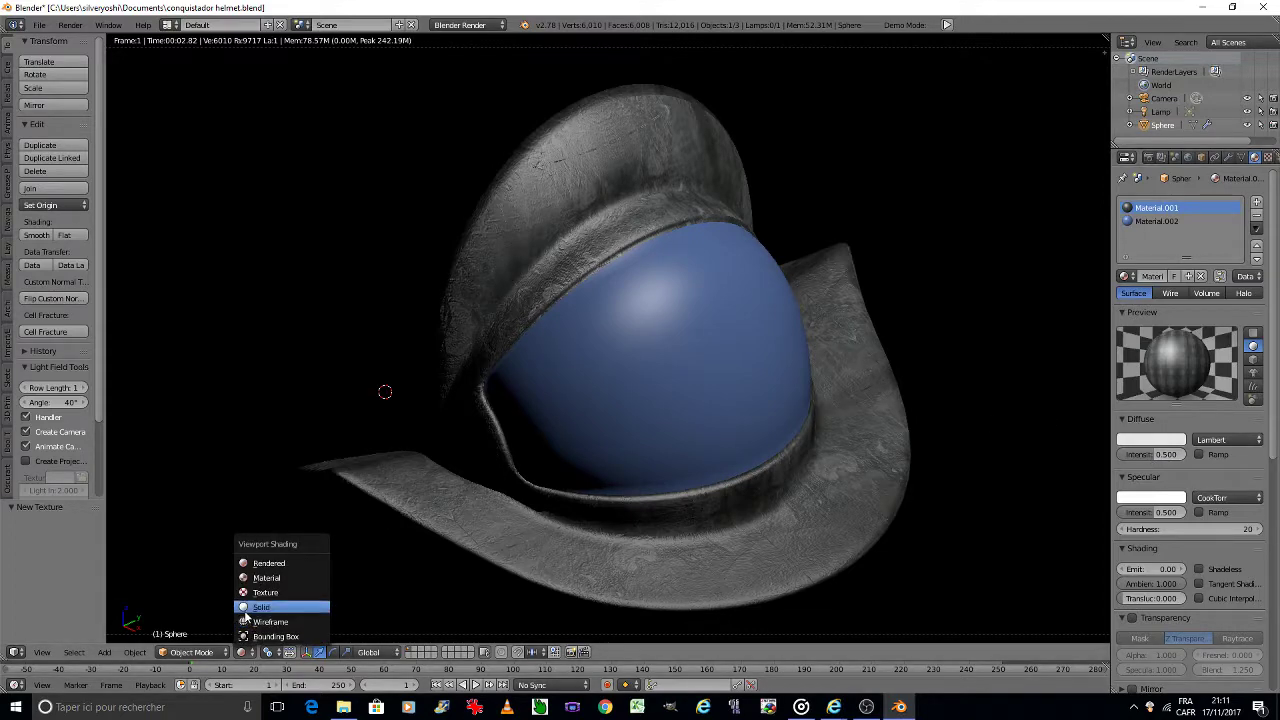
click(285, 605)
key(KP_1)
key(KP_8)
key(KP_8)
key(KP_8)
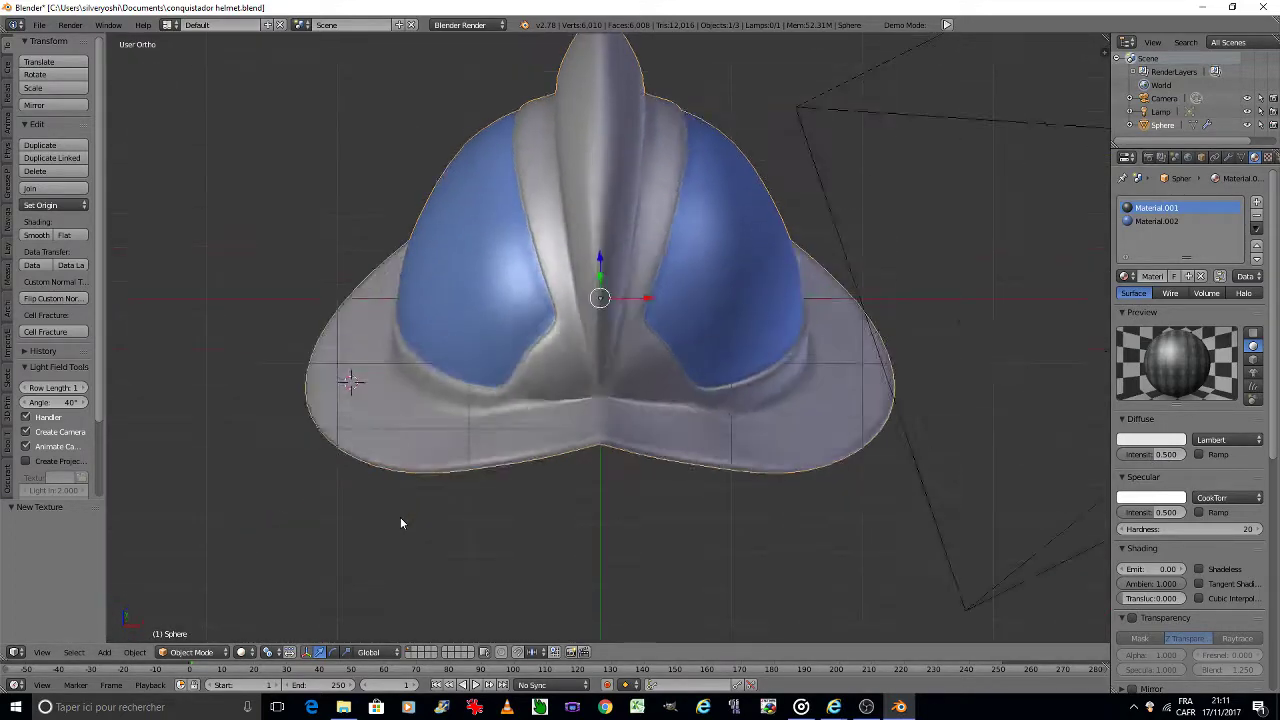
scroll(400, 517, up, 3)
key(KP_2)
key(KP_2)
scroll(400, 517, down, 5)
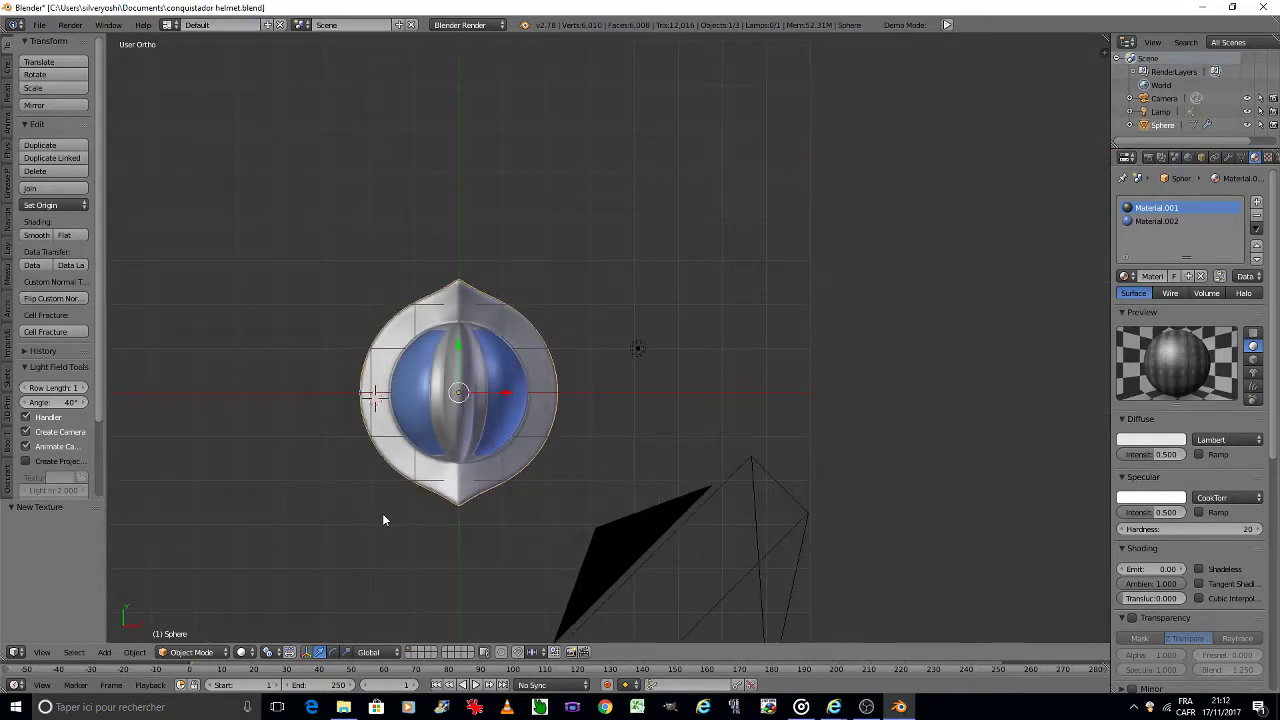
right_click(637, 348)
key(r)
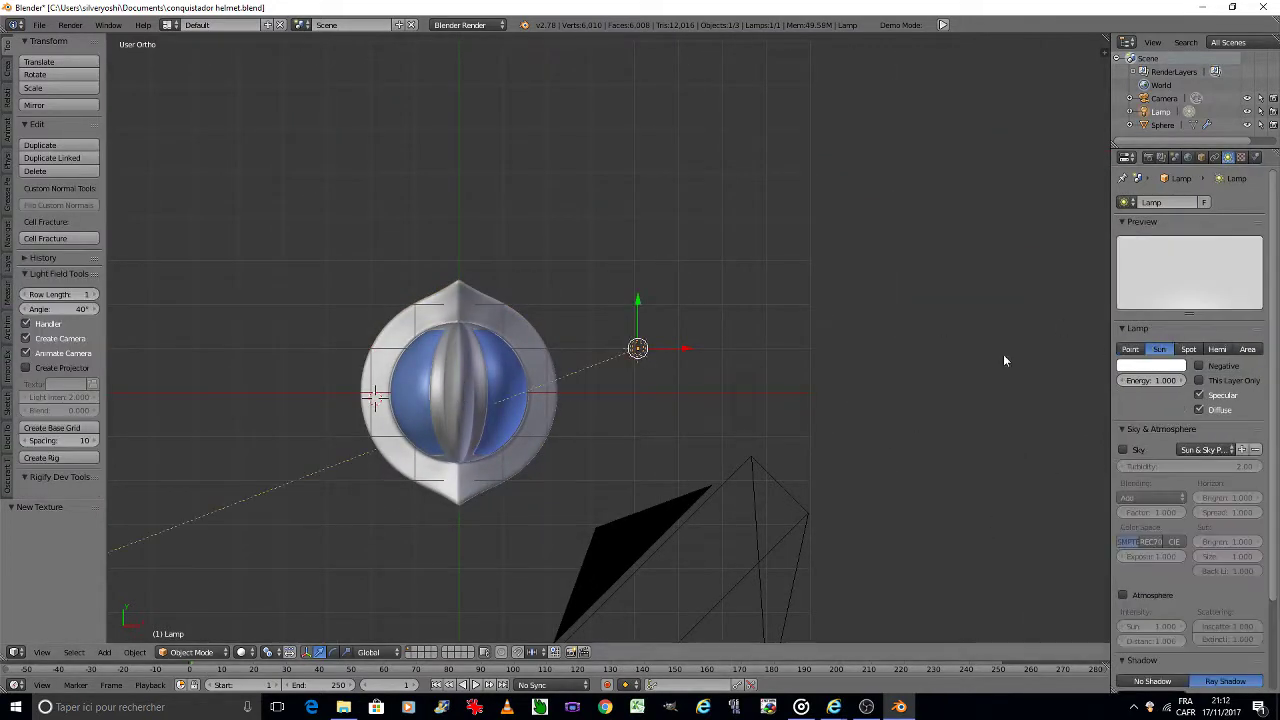
Step: Confirm the sun lamp's new angle, then duplicate it and place and rotate the copy below the helmet
click(505, 389)
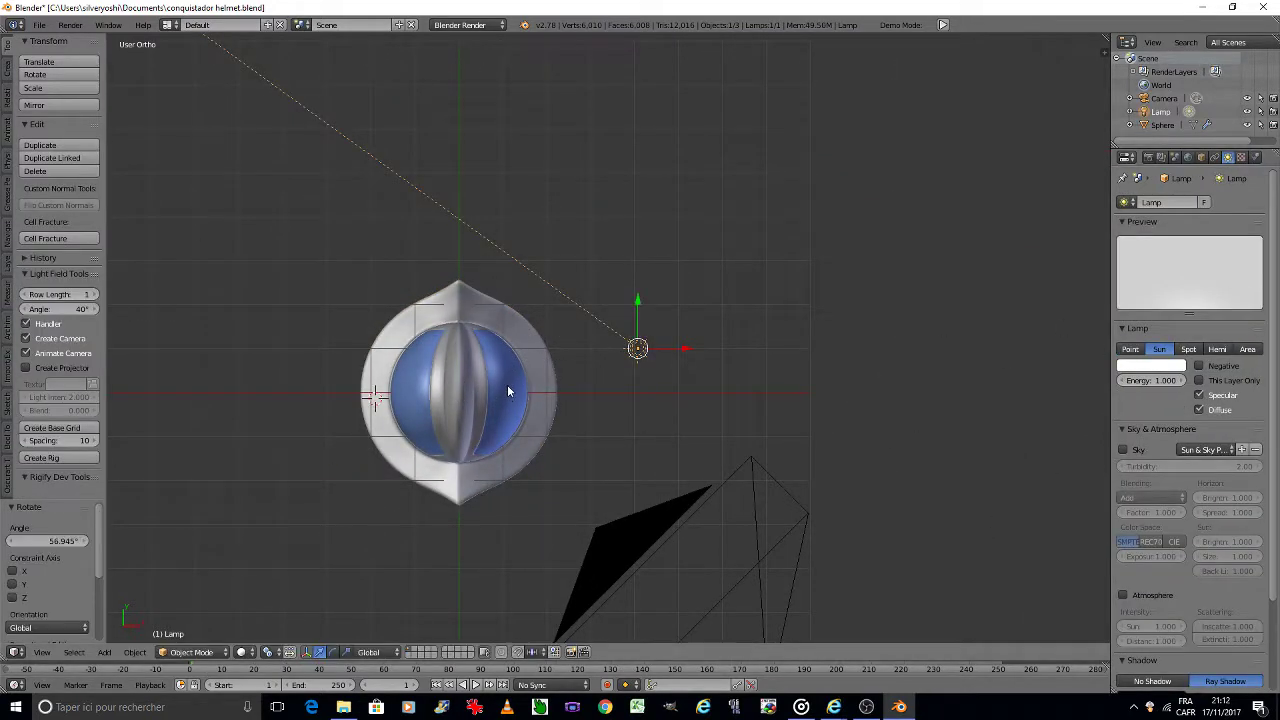
shift+middle_drag(498, 362, 584, 252)
key(shift+d)
click(477, 440)
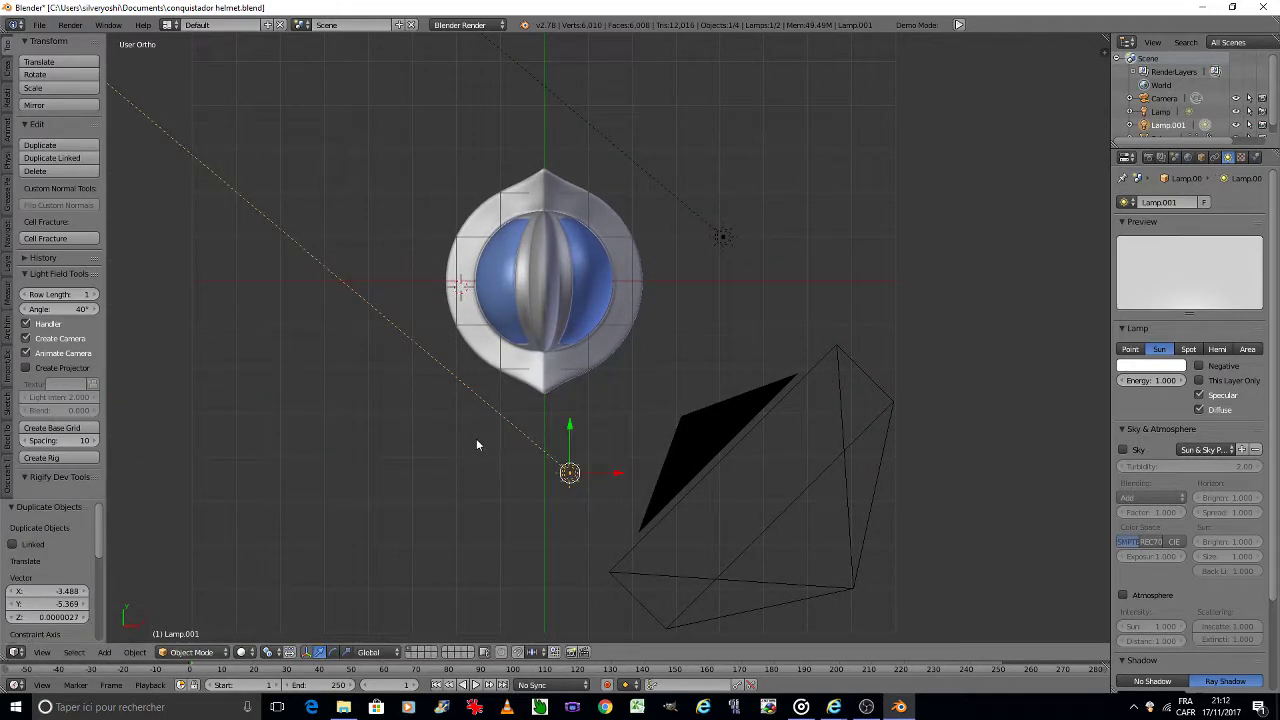
key(r)
click(470, 446)
Step: Make the duplicate a Hemi lamp with energy 0.1, then view the scene through the camera
click(1224, 349)
click(1154, 380)
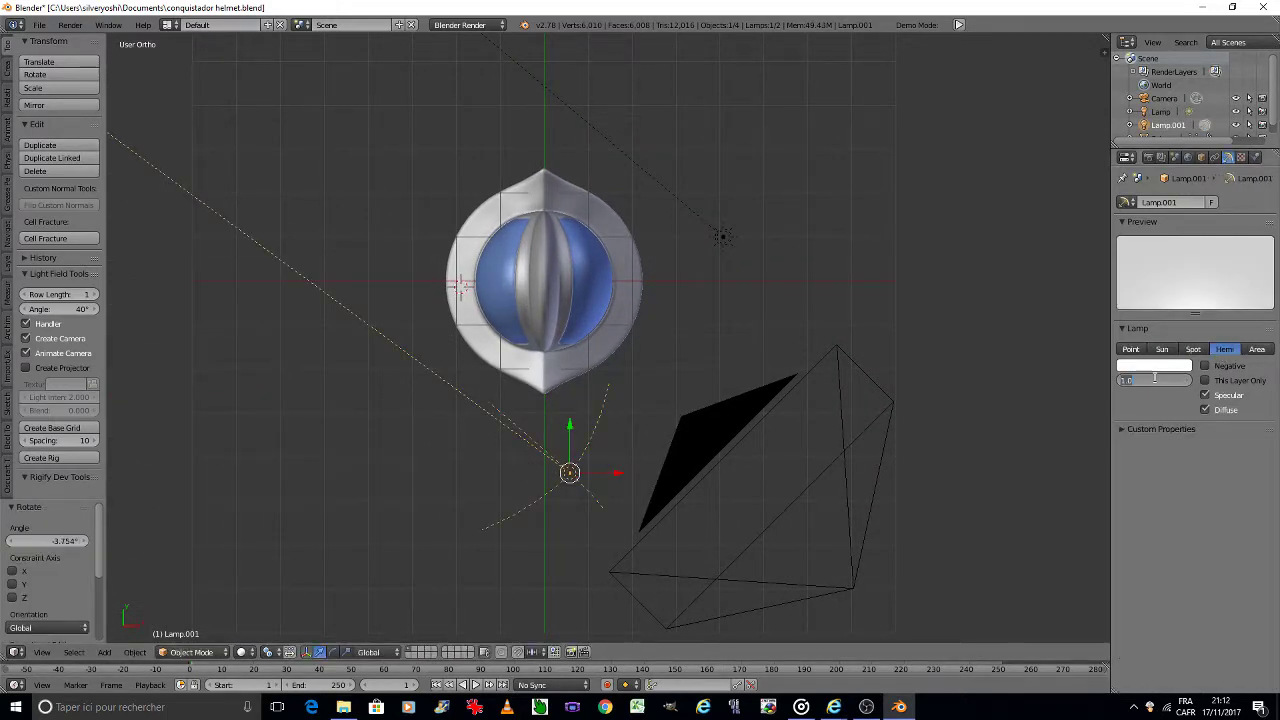
text(Energy: 0.100)
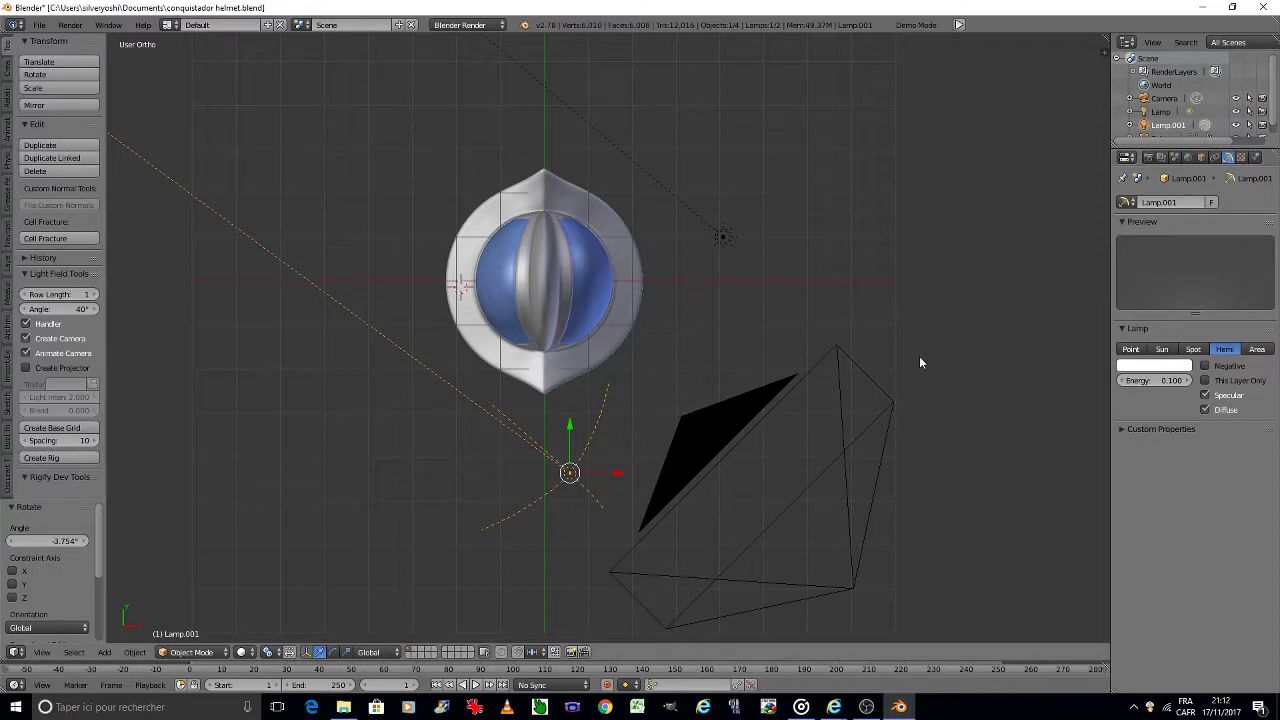
middle_drag(920, 358, 922, 362)
key(KP_8)
key(KP_8)
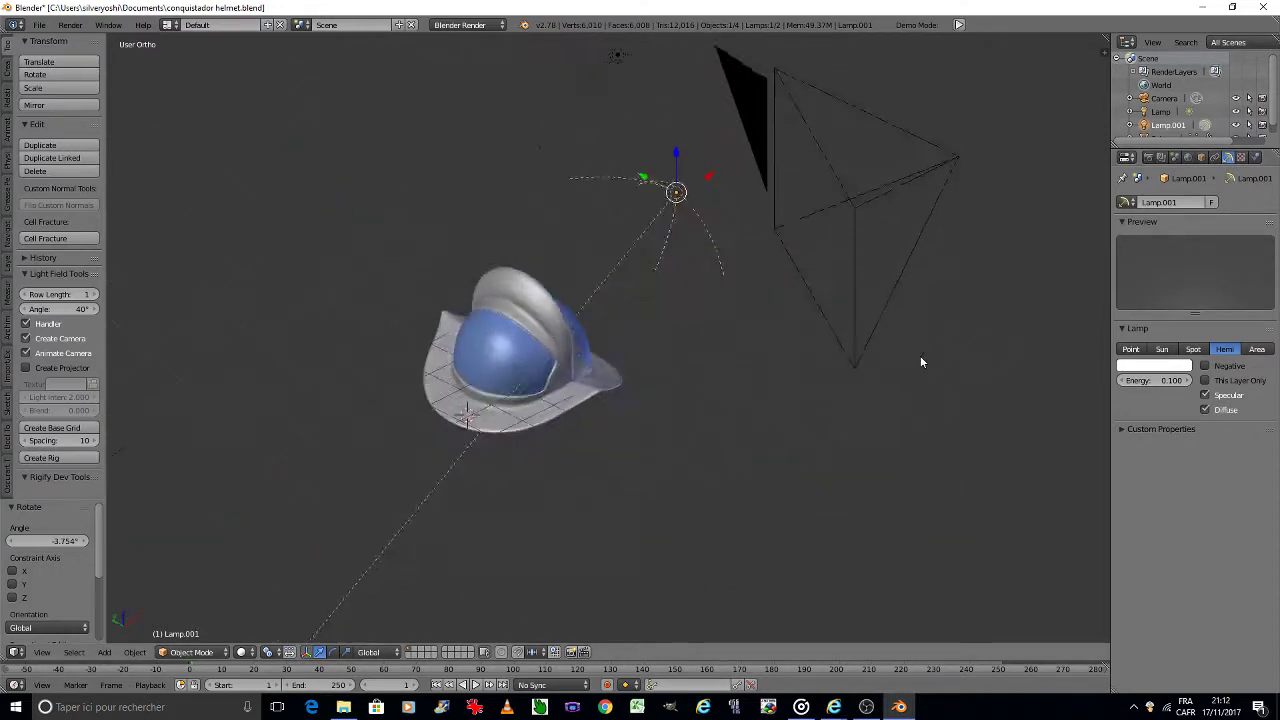
key(KP_8)
key(KP_8)
right_click(413, 383)
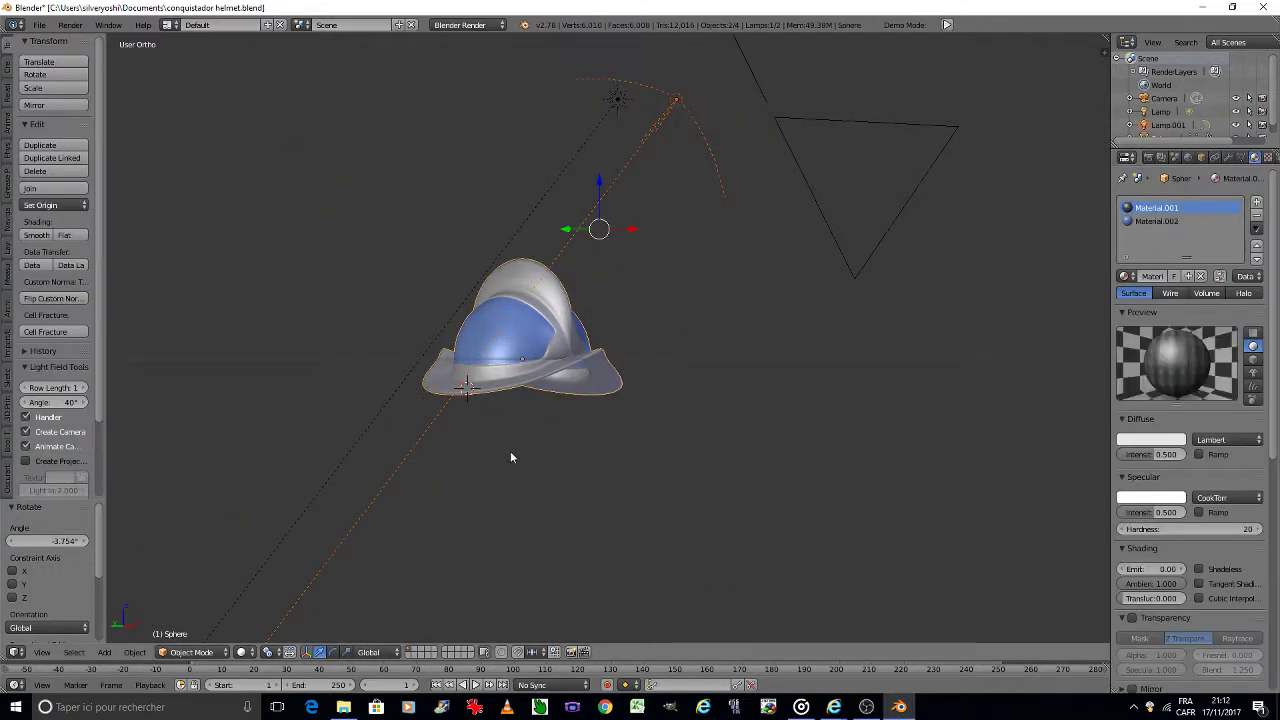
right_click(370, 400)
right_click(588, 260)
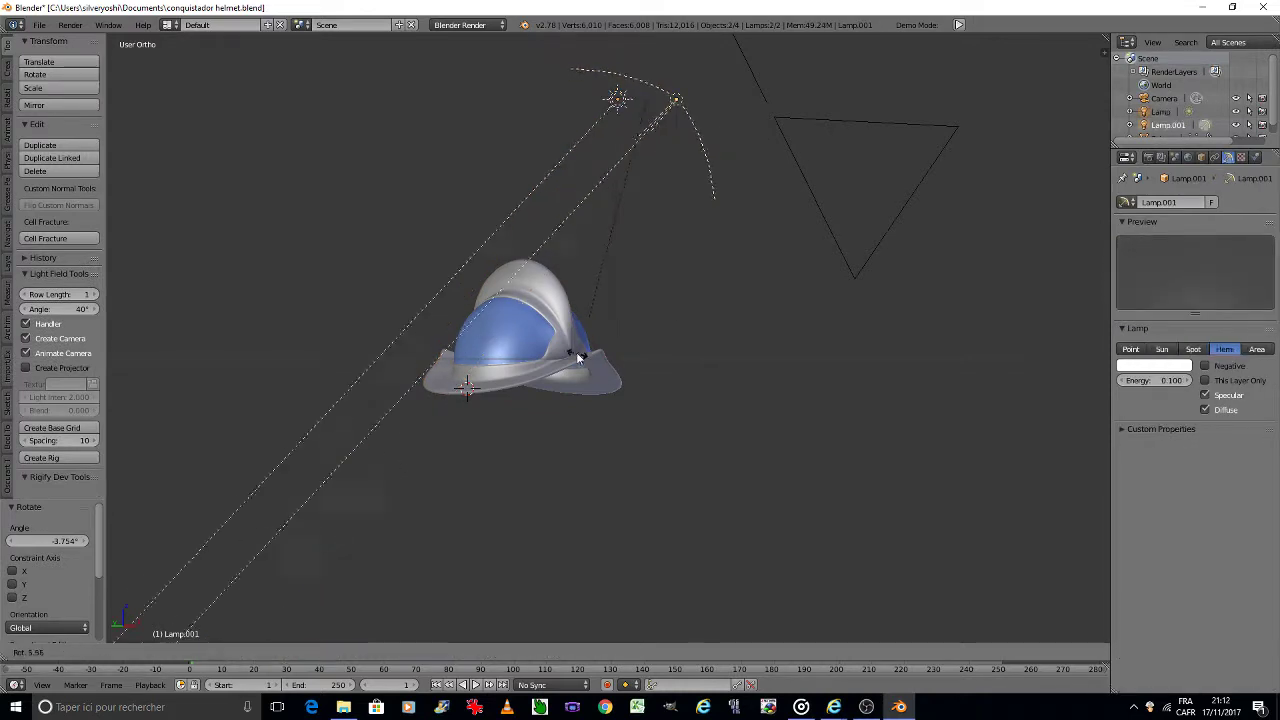
key(a)
key(KP_0)
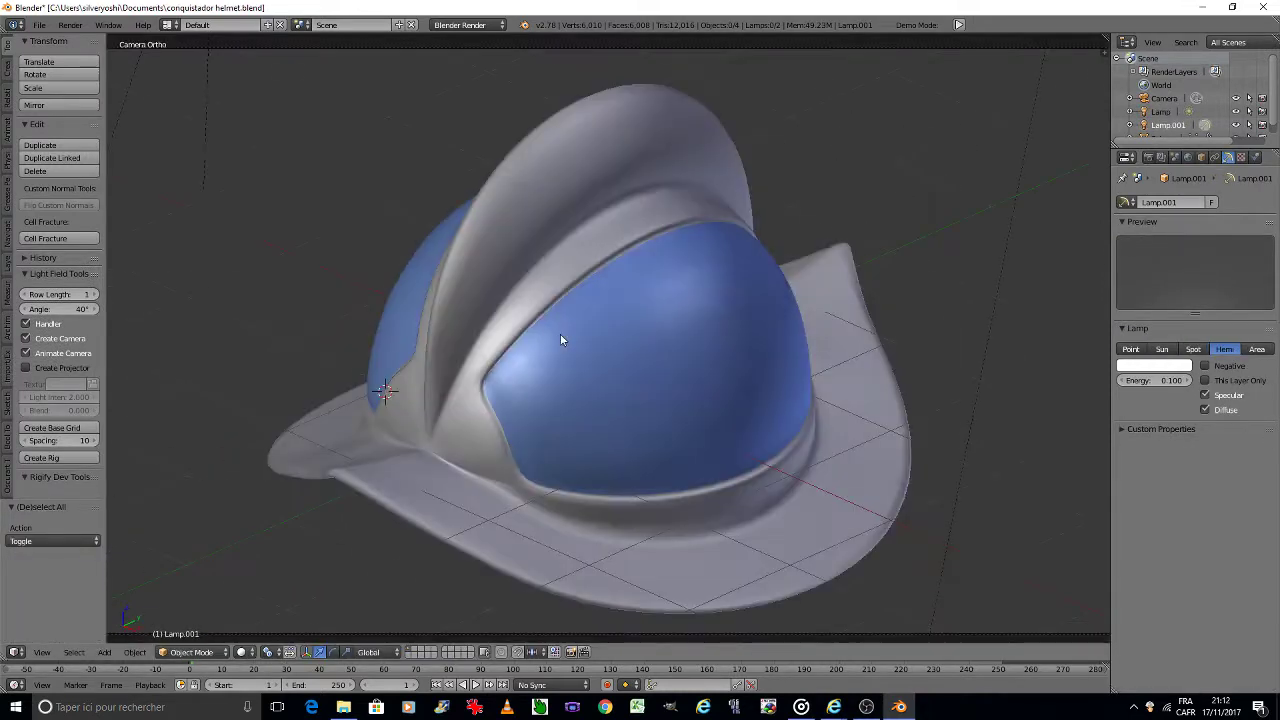
Step: Switch the viewport to Rendered shading and set the helmet material's diffuse intensity to 0.2
right_click(376, 454)
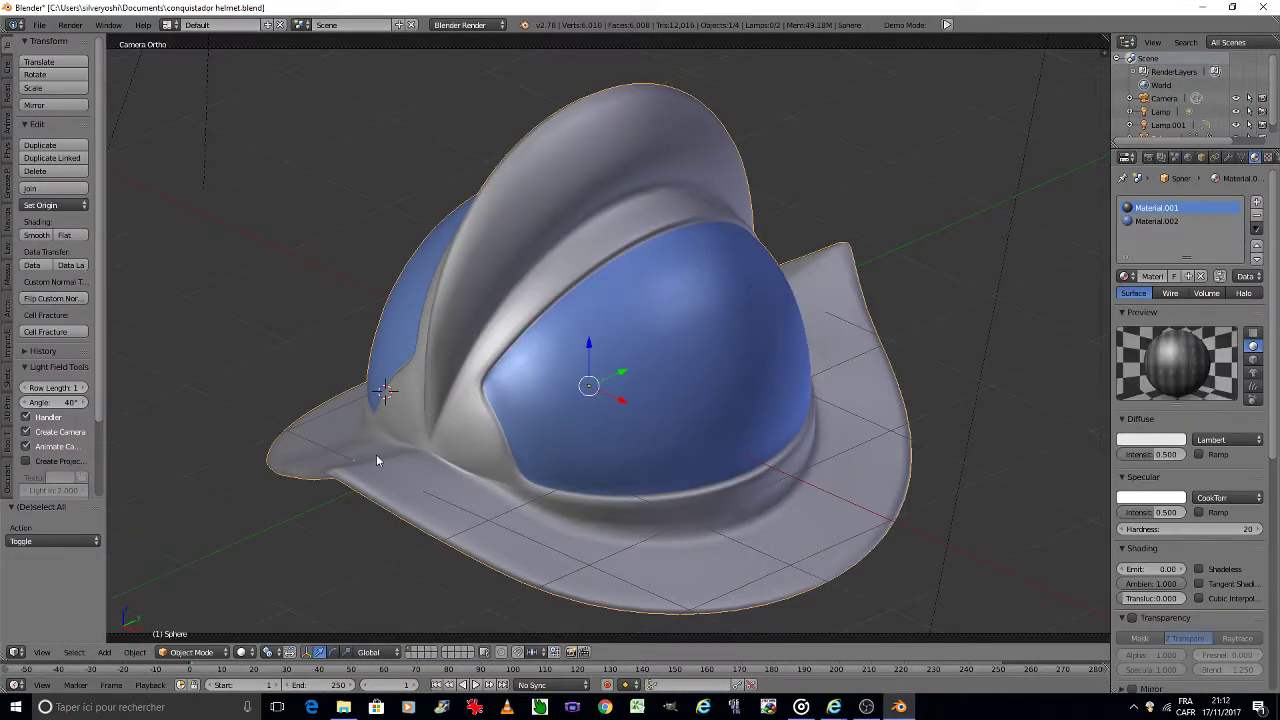
click(244, 652)
click(277, 565)
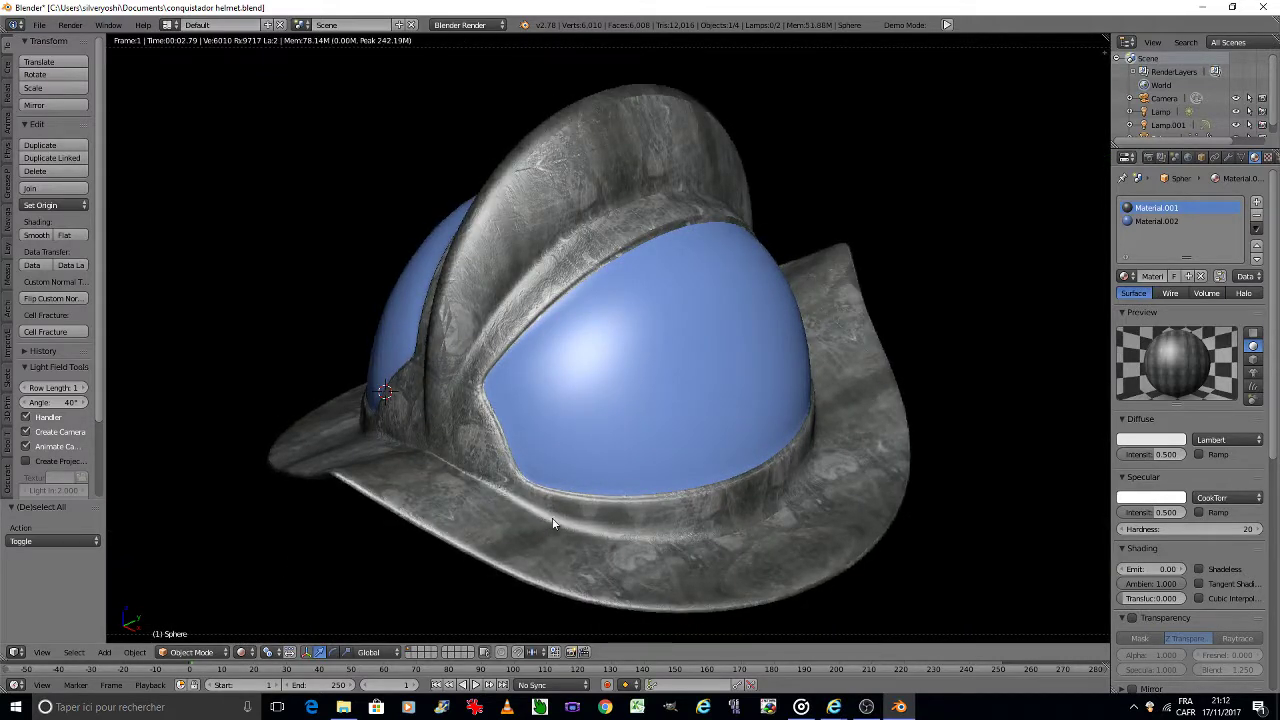
click(1141, 455)
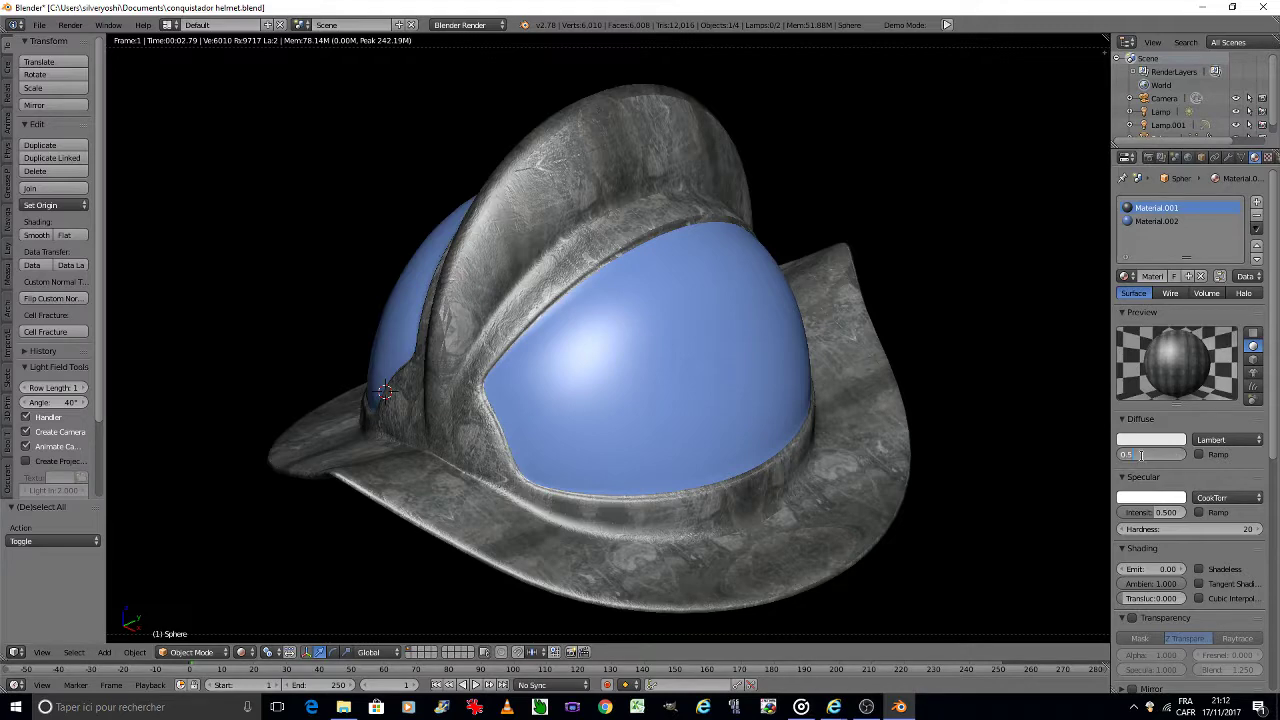
text(0.2)
key(Return)
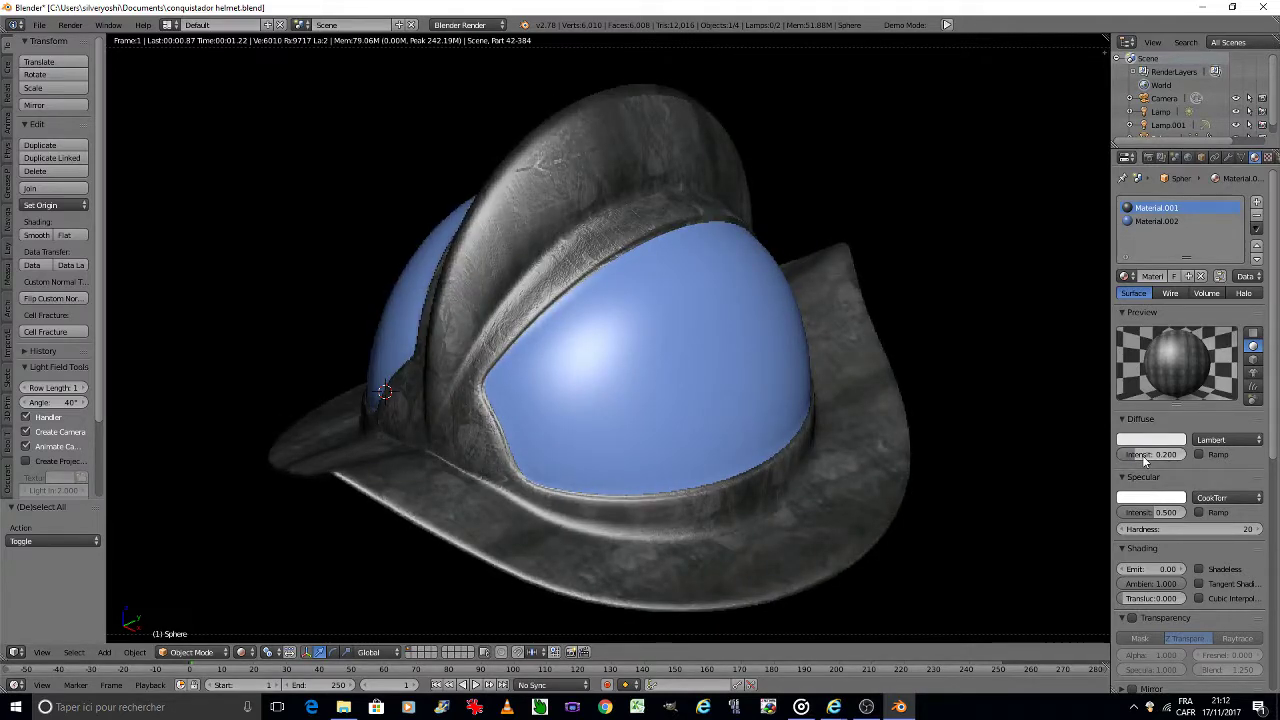
Step: Lower the metal texture's brightness from 0.900 to 0.700 and save over the blend file
click(1266, 158)
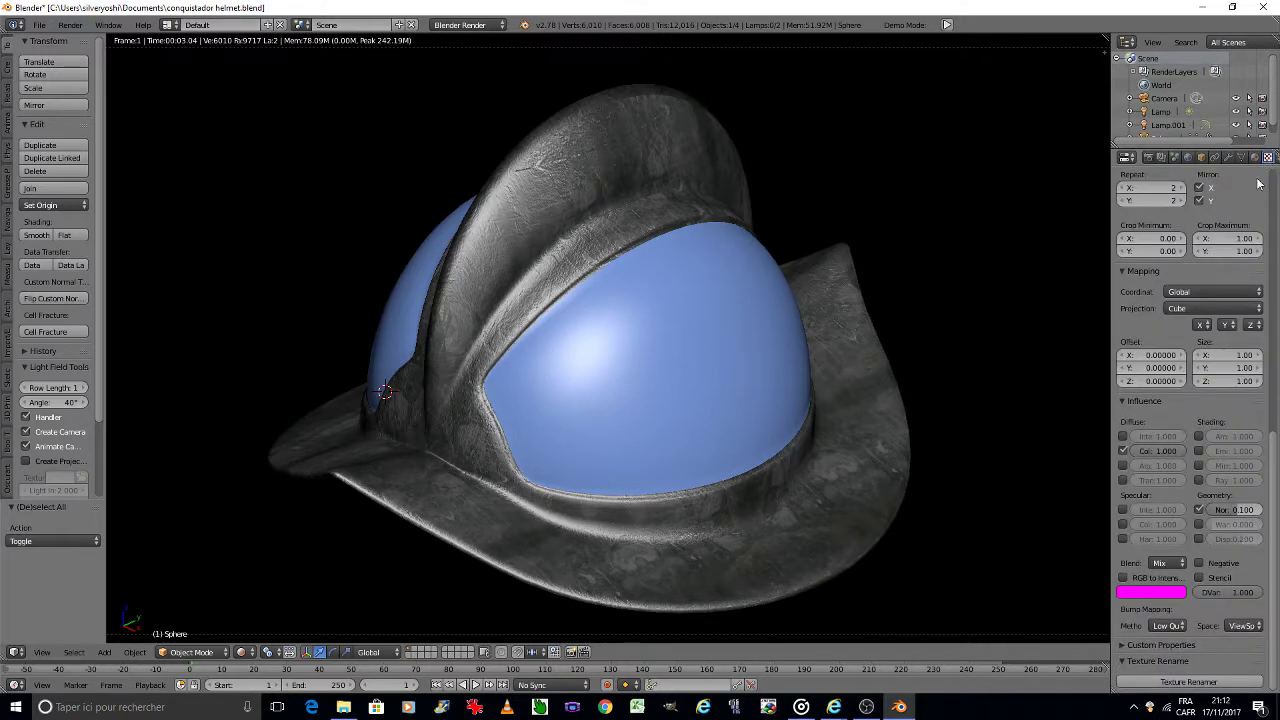
scroll(1272, 218, down, 2)
scroll(1272, 218, up, 2)
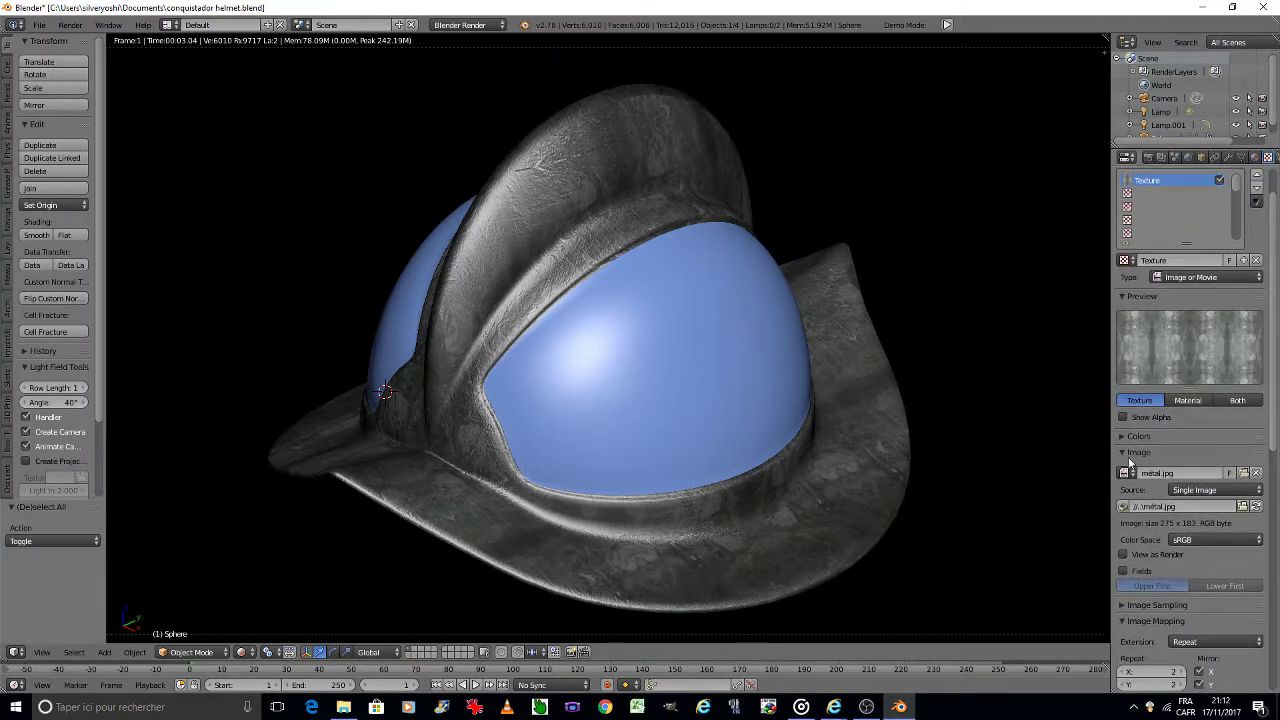
click(1124, 438)
click(1200, 488)
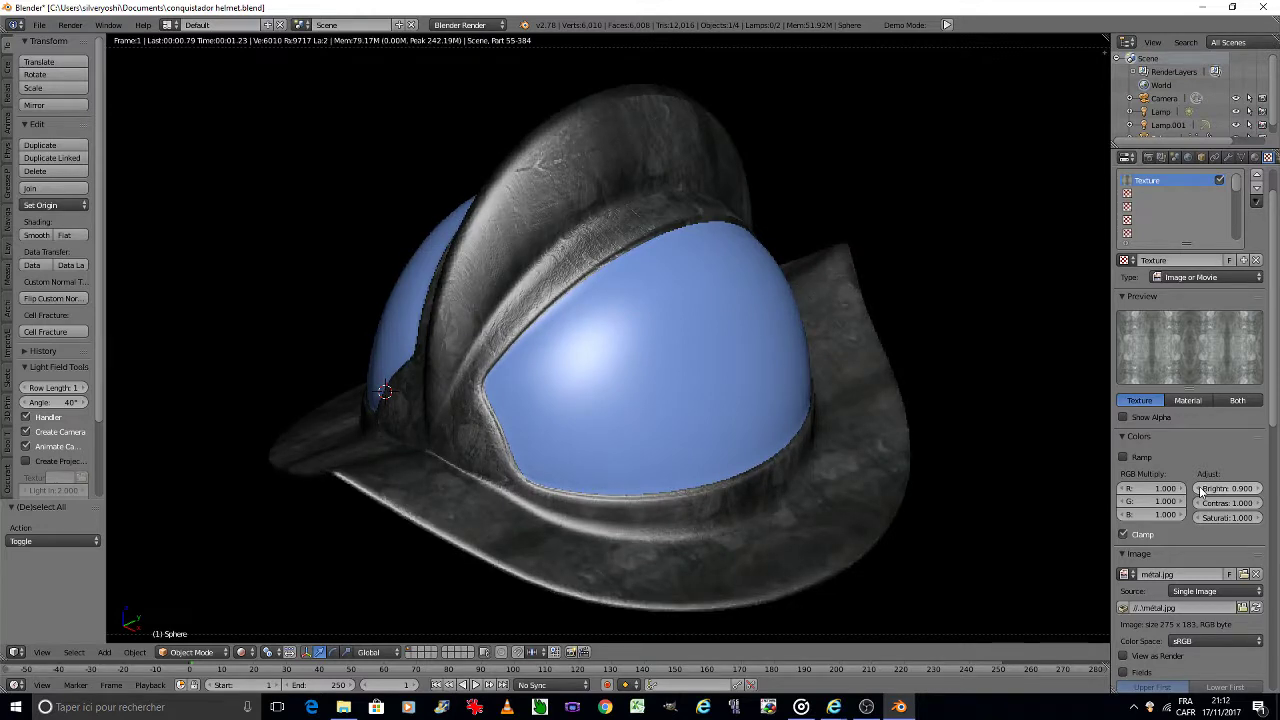
click(1201, 489)
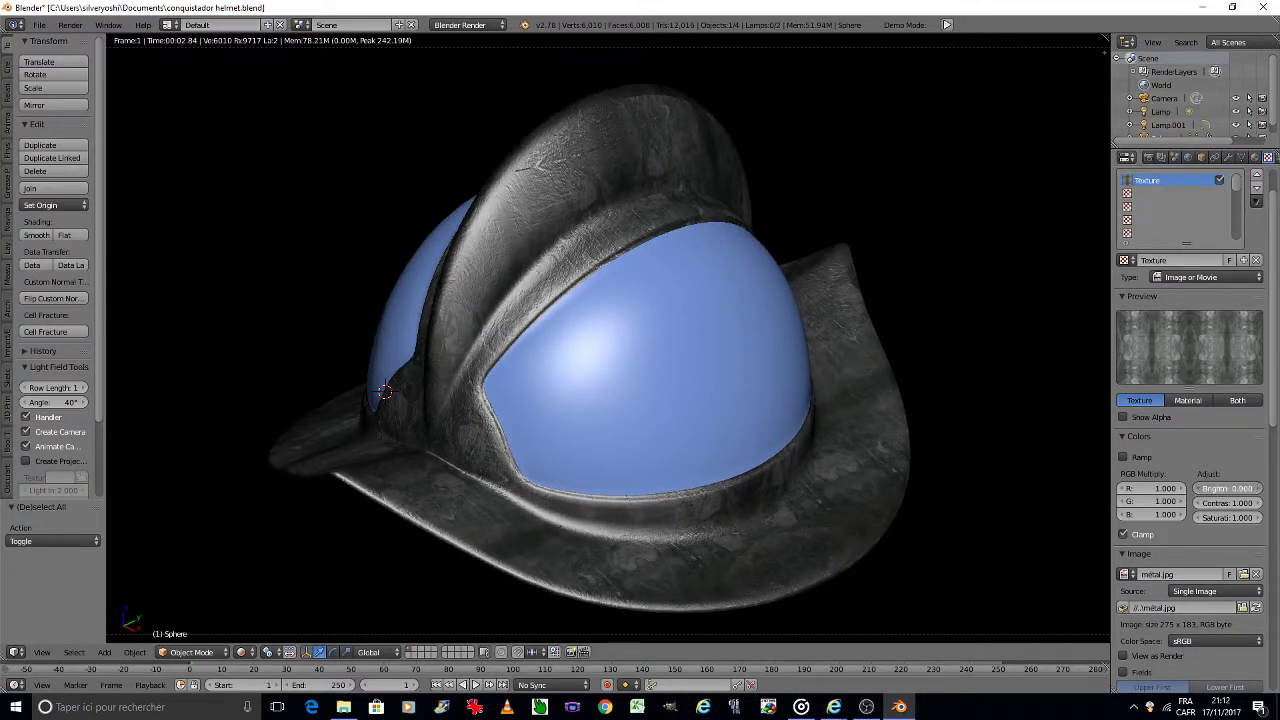
click(1201, 489)
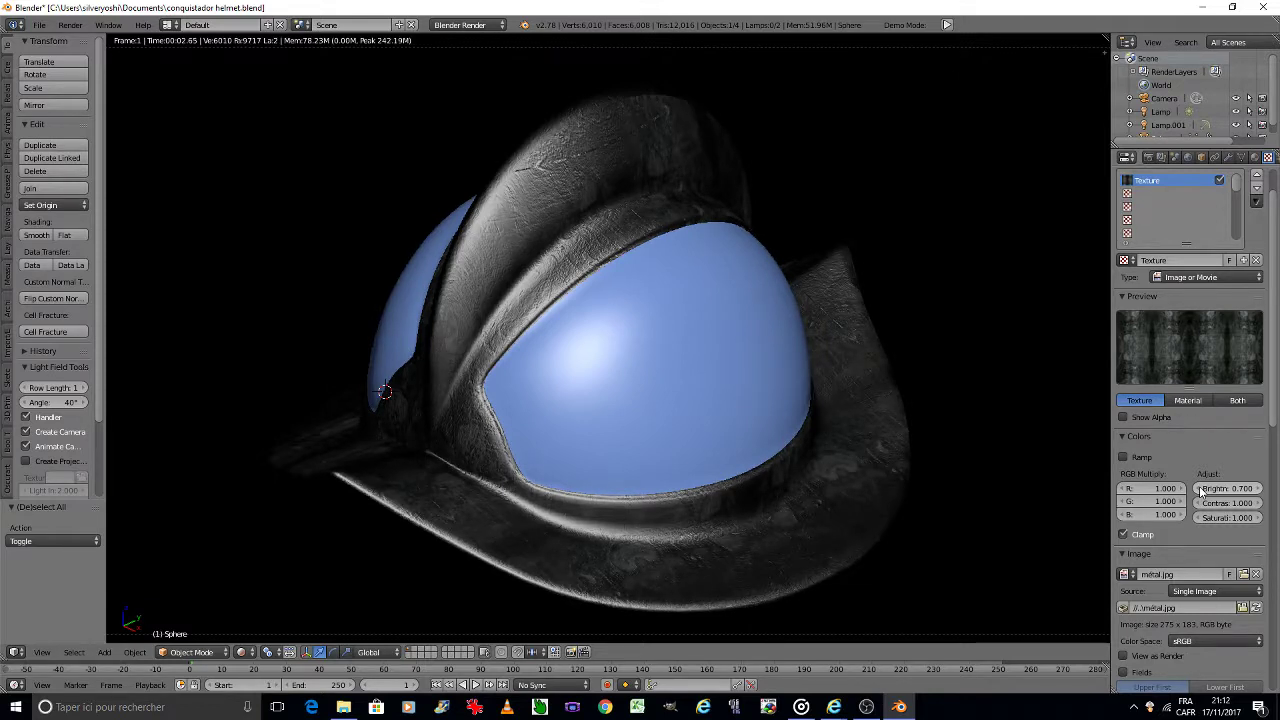
key(ctrl+s)
click(941, 448)
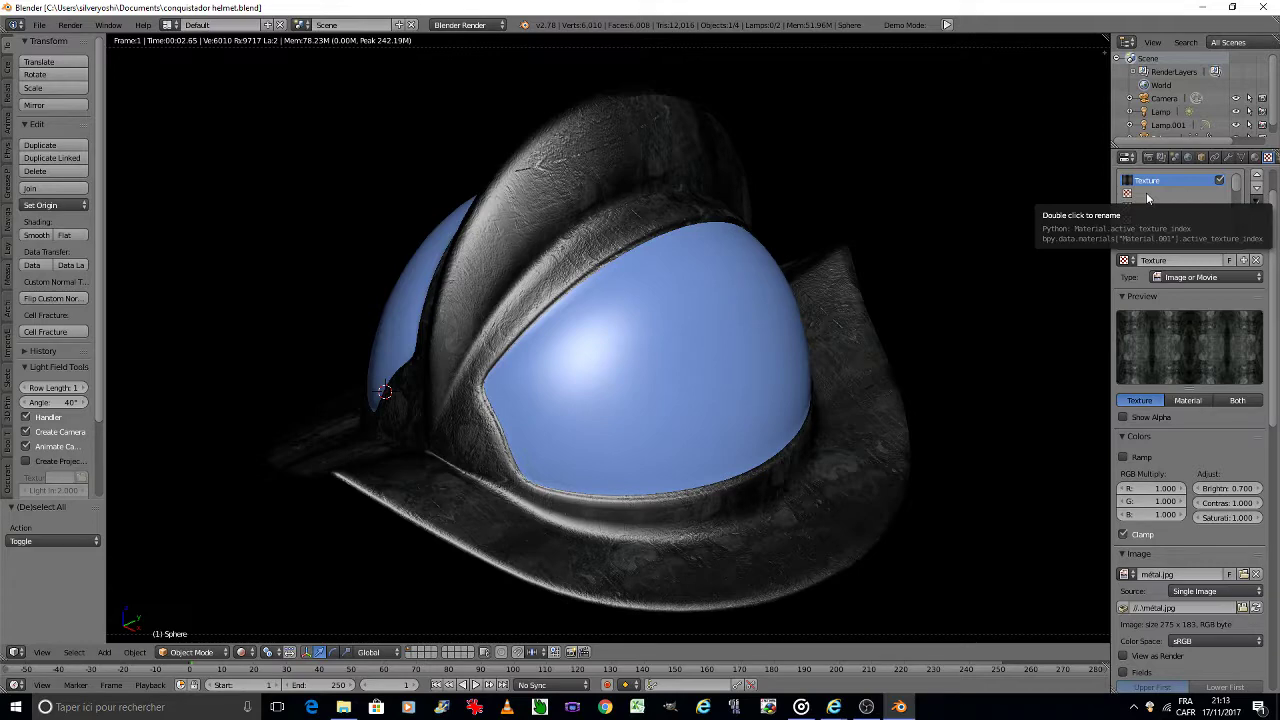
Step: Add a new Clouds texture in the helmet material's empty second texture slot
click(1147, 196)
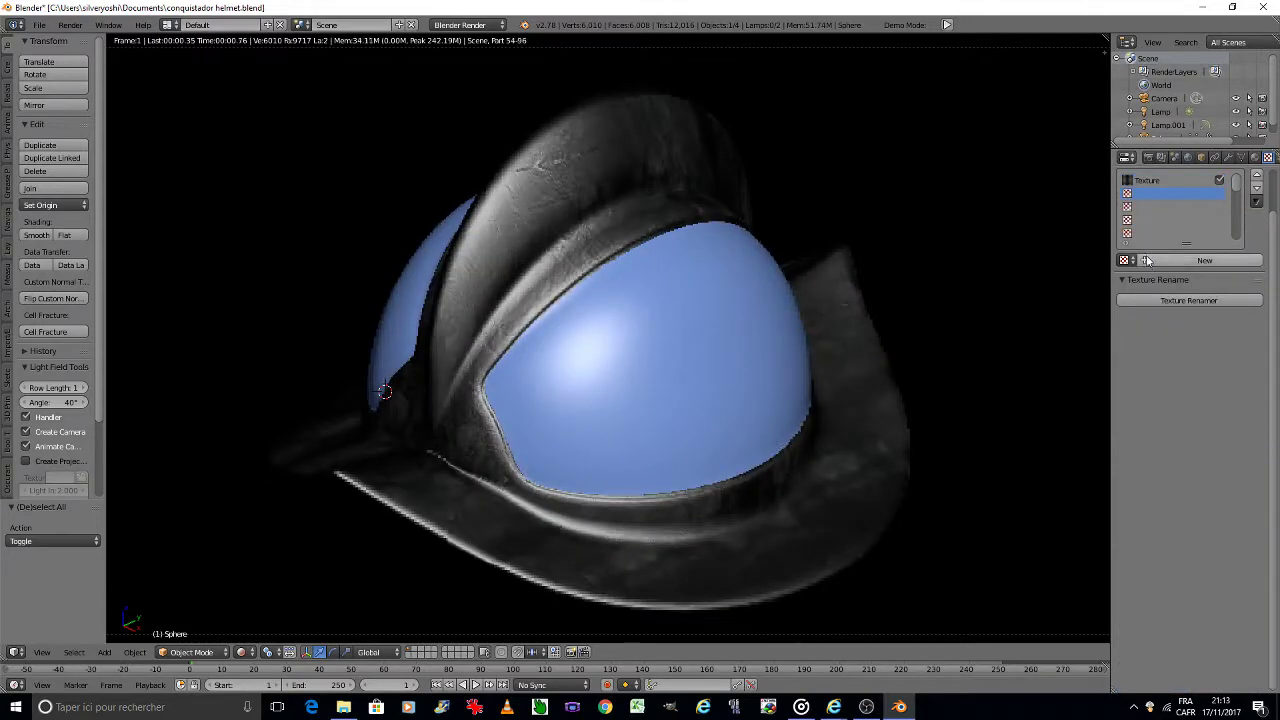
click(1147, 261)
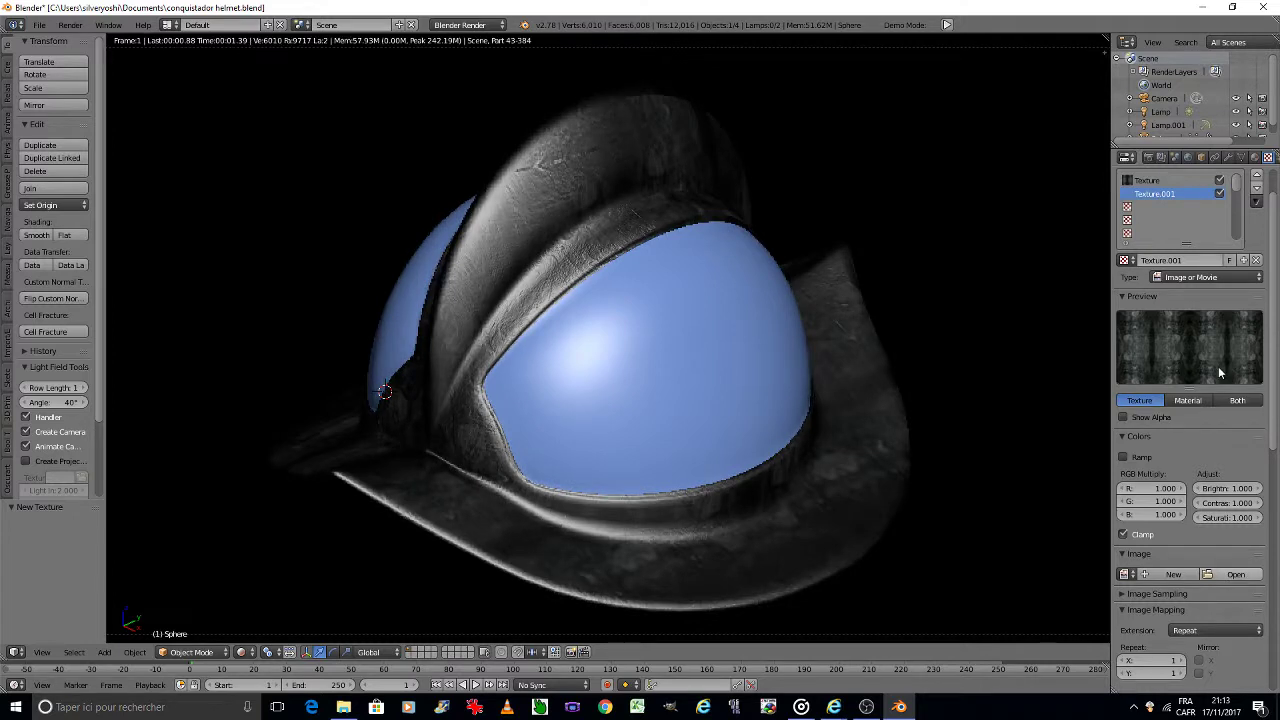
click(1205, 277)
click(1180, 292)
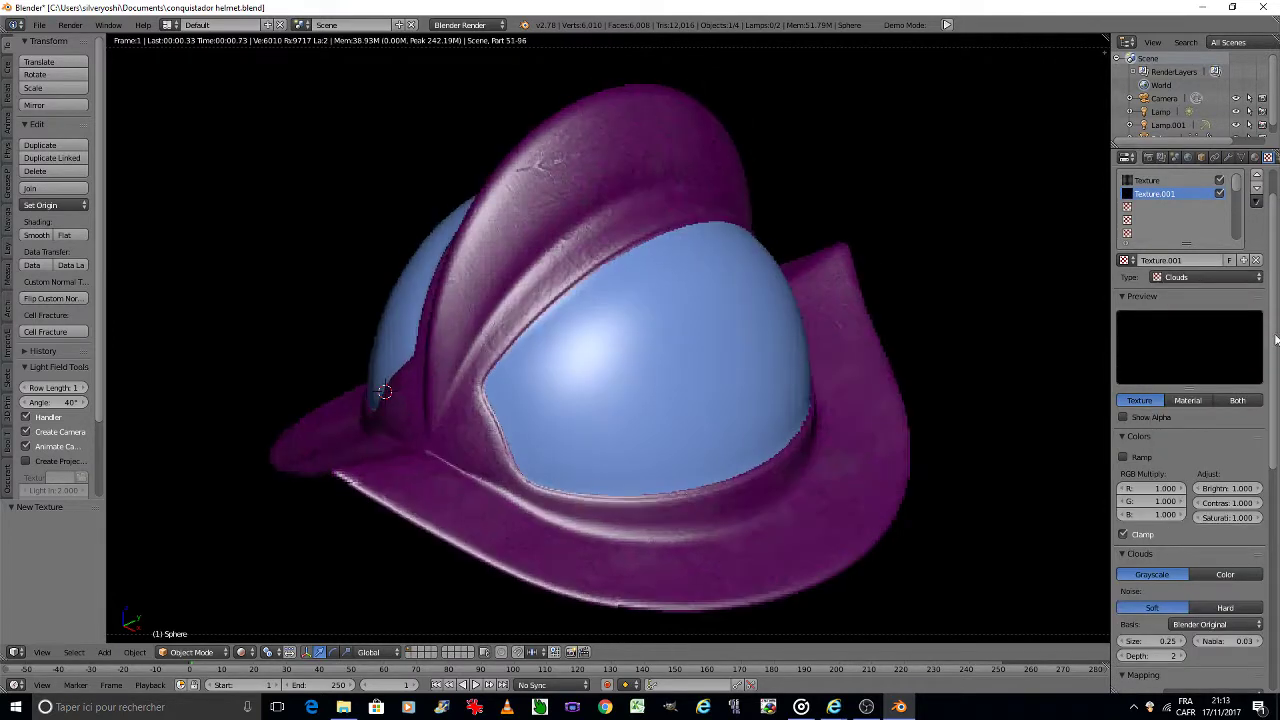
Step: Map the clouds with Global coordinates, depth 24, size 0.35 and a black colour
scroll(1200, 450, down, 8)
click(1213, 276)
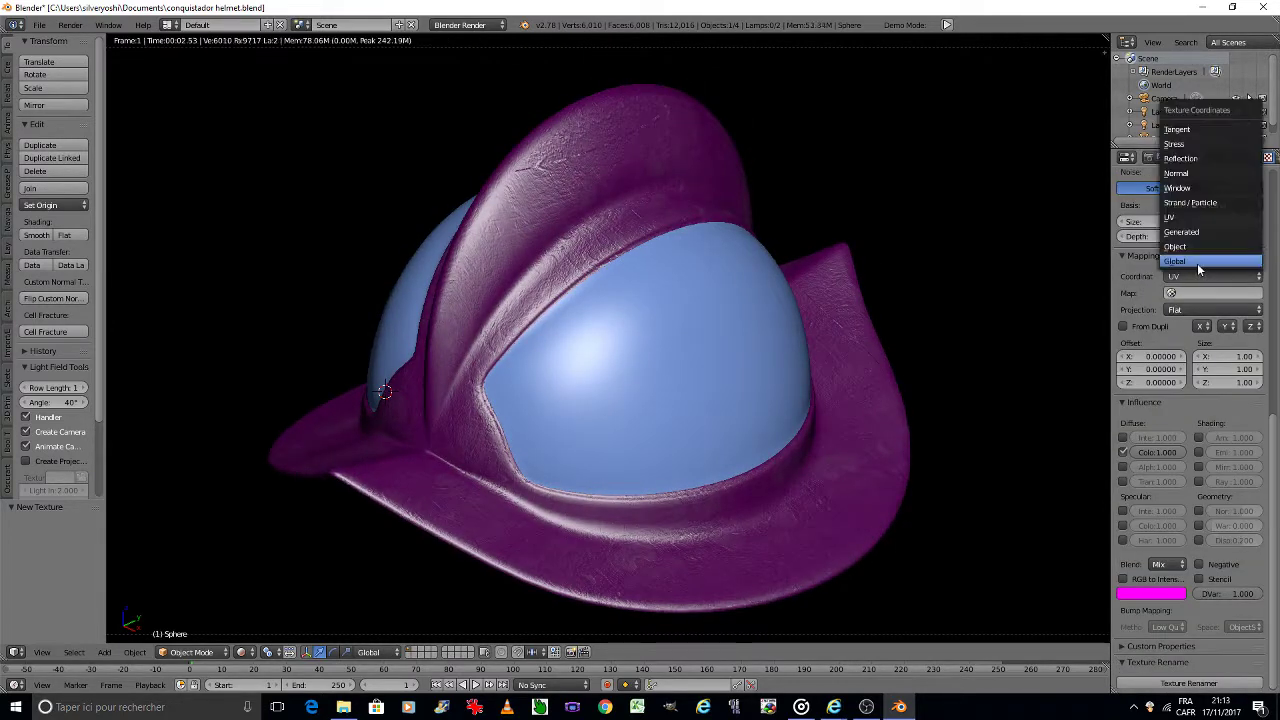
click(1196, 262)
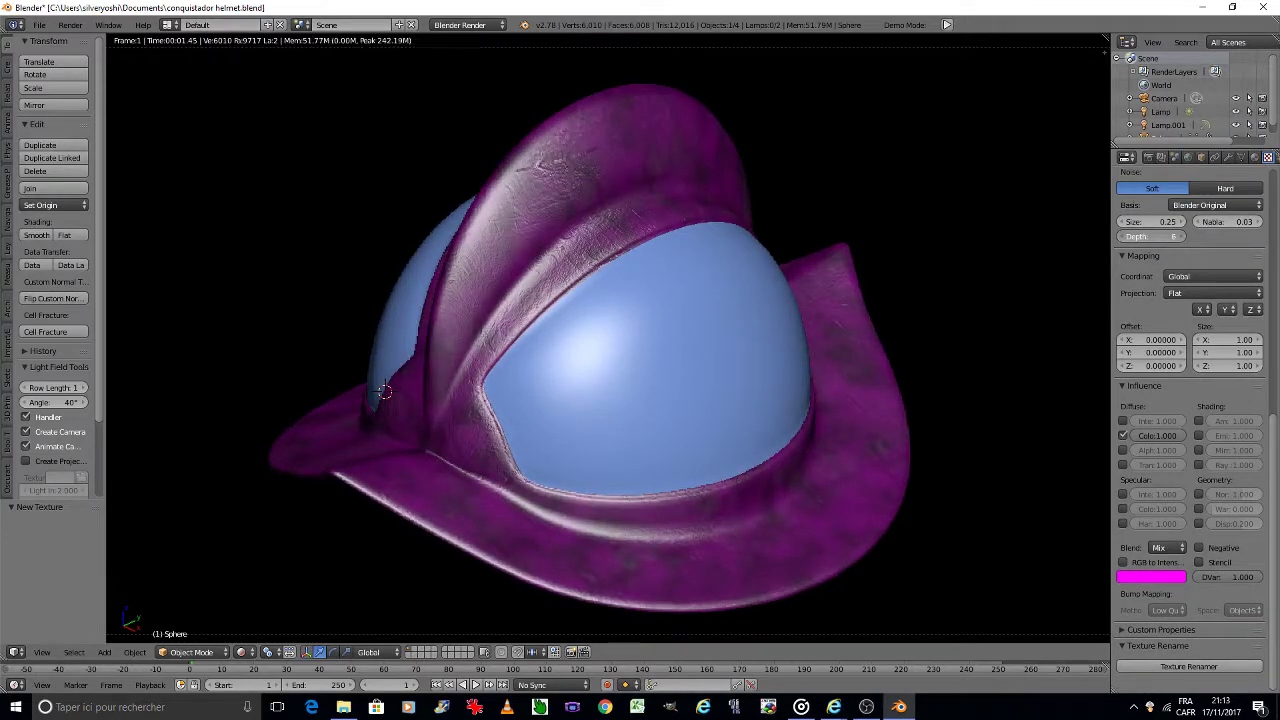
click(1165, 240)
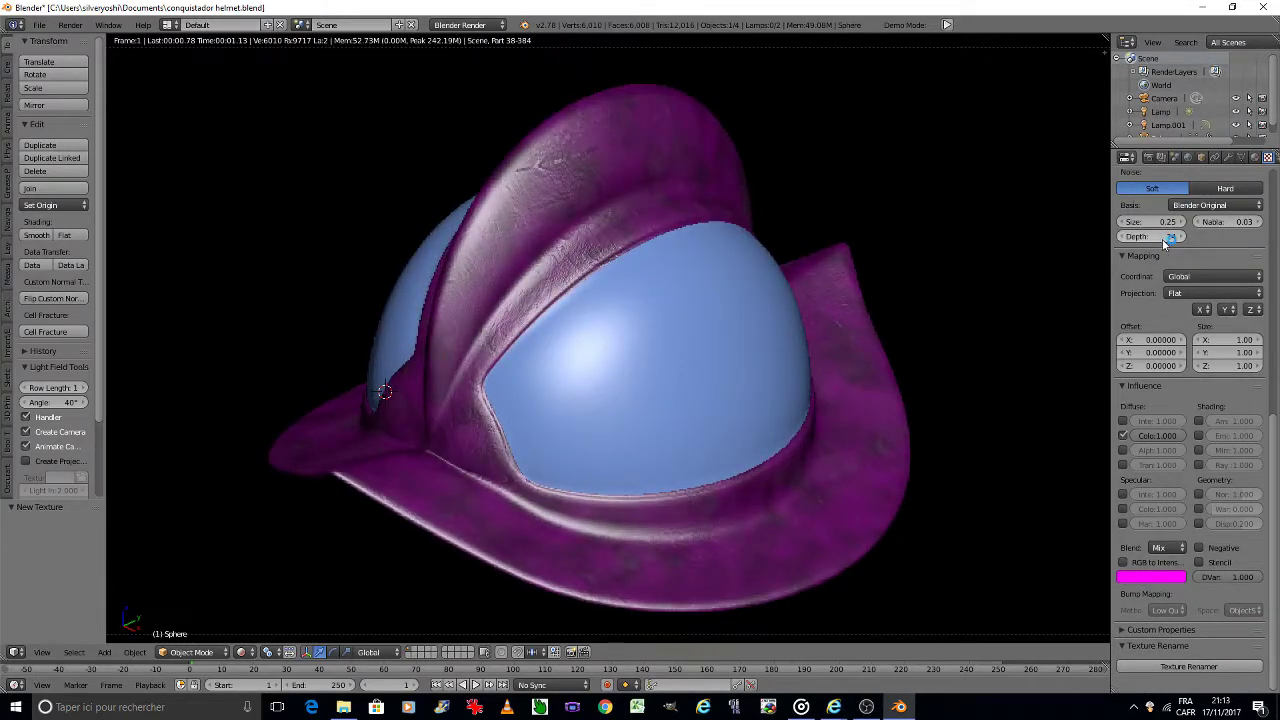
key(Return)
click(1181, 222)
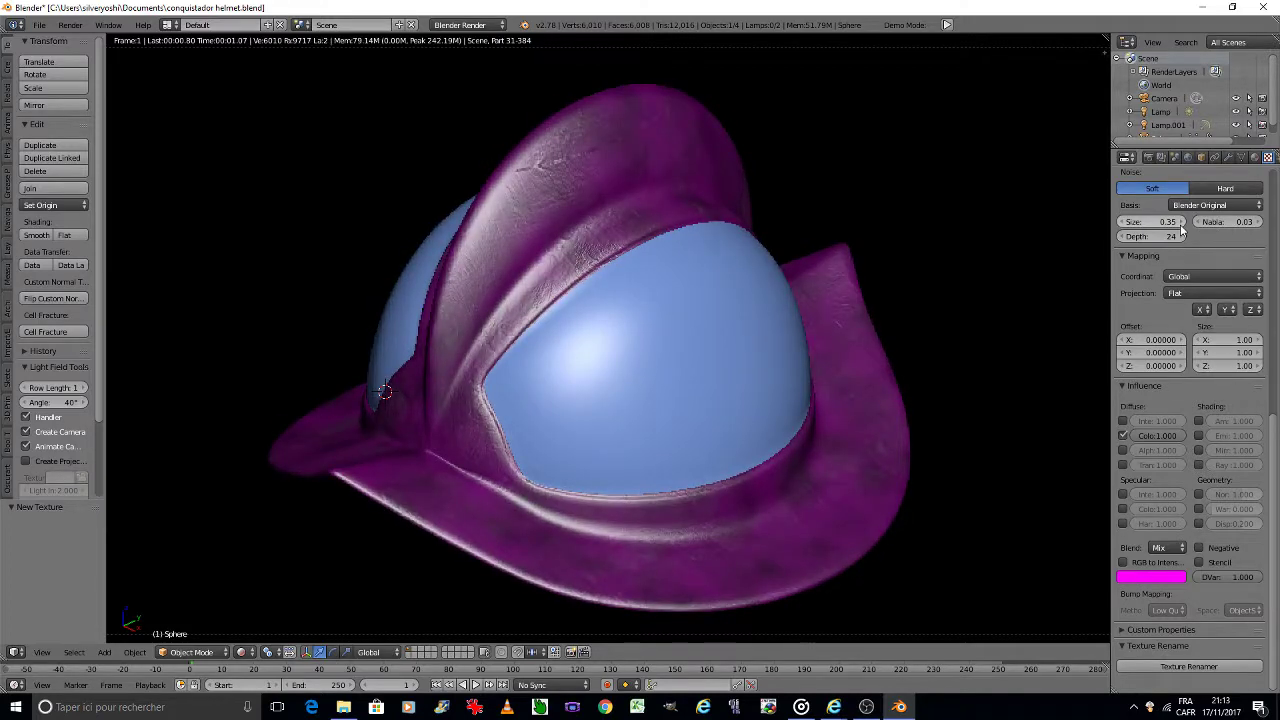
click(1150, 577)
drag(1176, 492, 1178, 506)
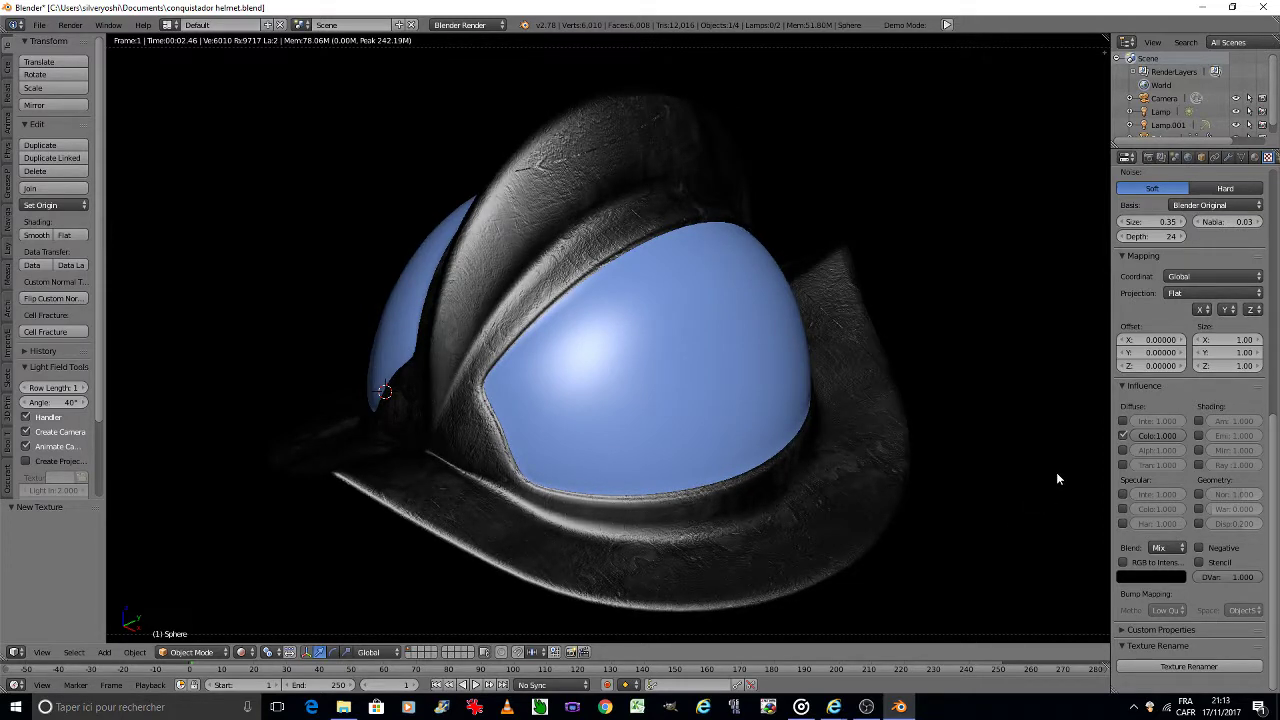
Step: Try a colour influence of 2.000 for the clouds, then return it to 1.000
drag(1274, 430, 1274, 405)
click(1156, 658)
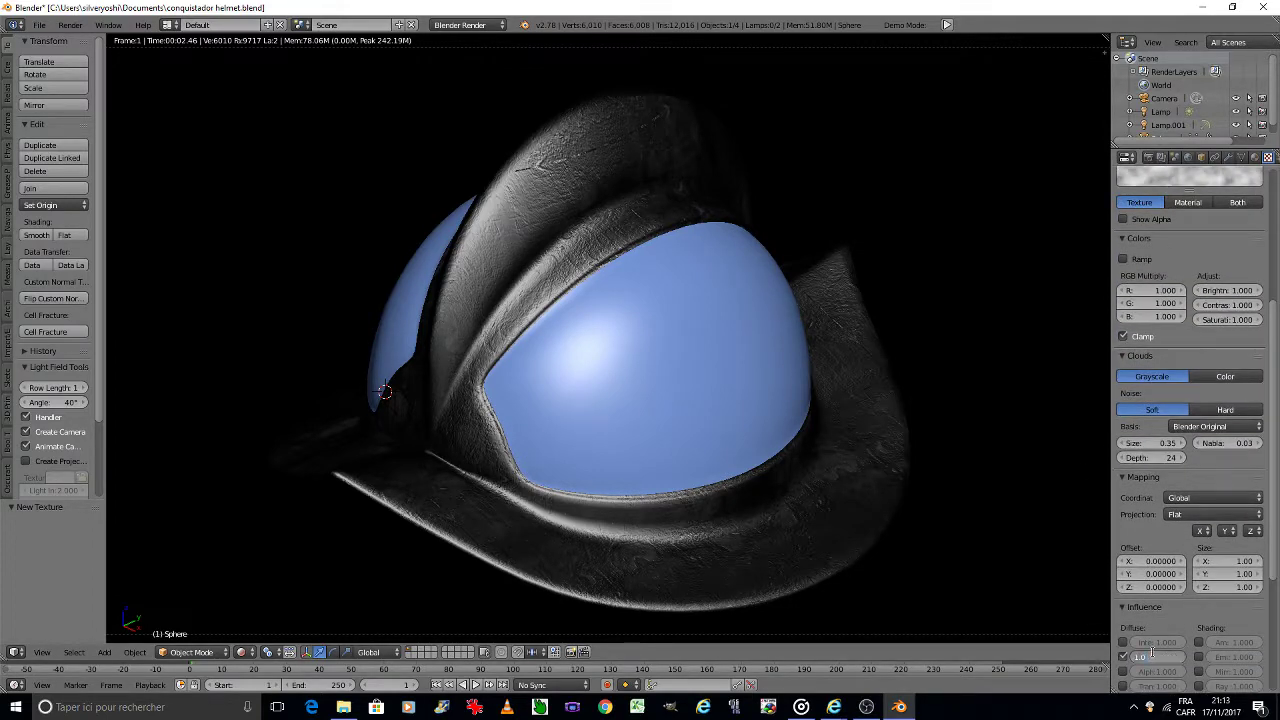
key(Return)
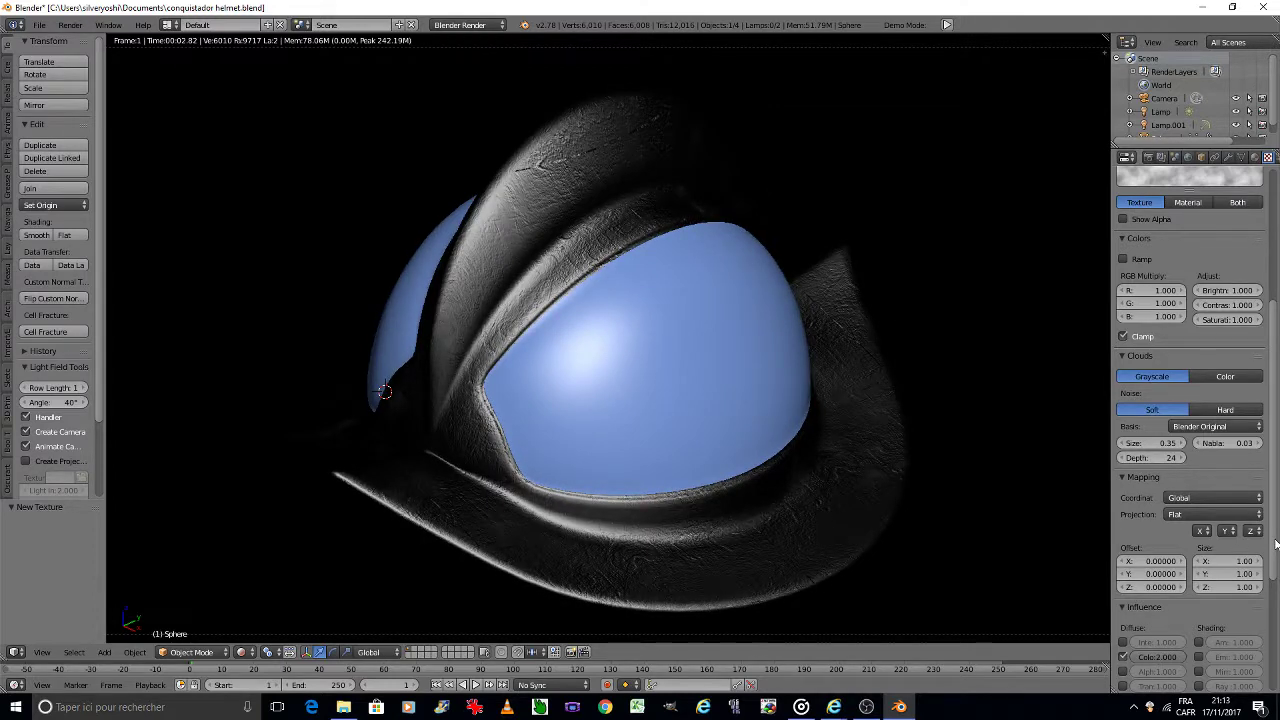
click(1152, 656)
text(1)
key(Return)
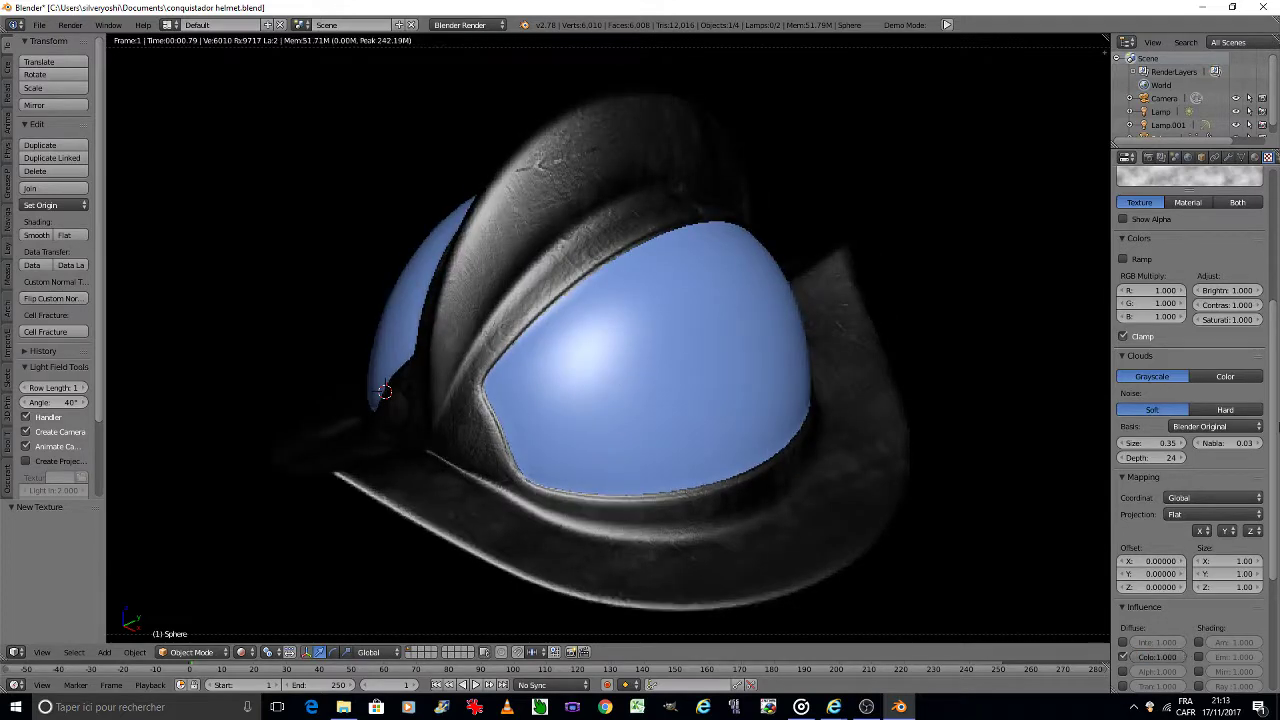
Step: Raise the clouds contrast to 1.5 and let it also affect specular colour
click(1213, 303)
text(1.5)
key(Return)
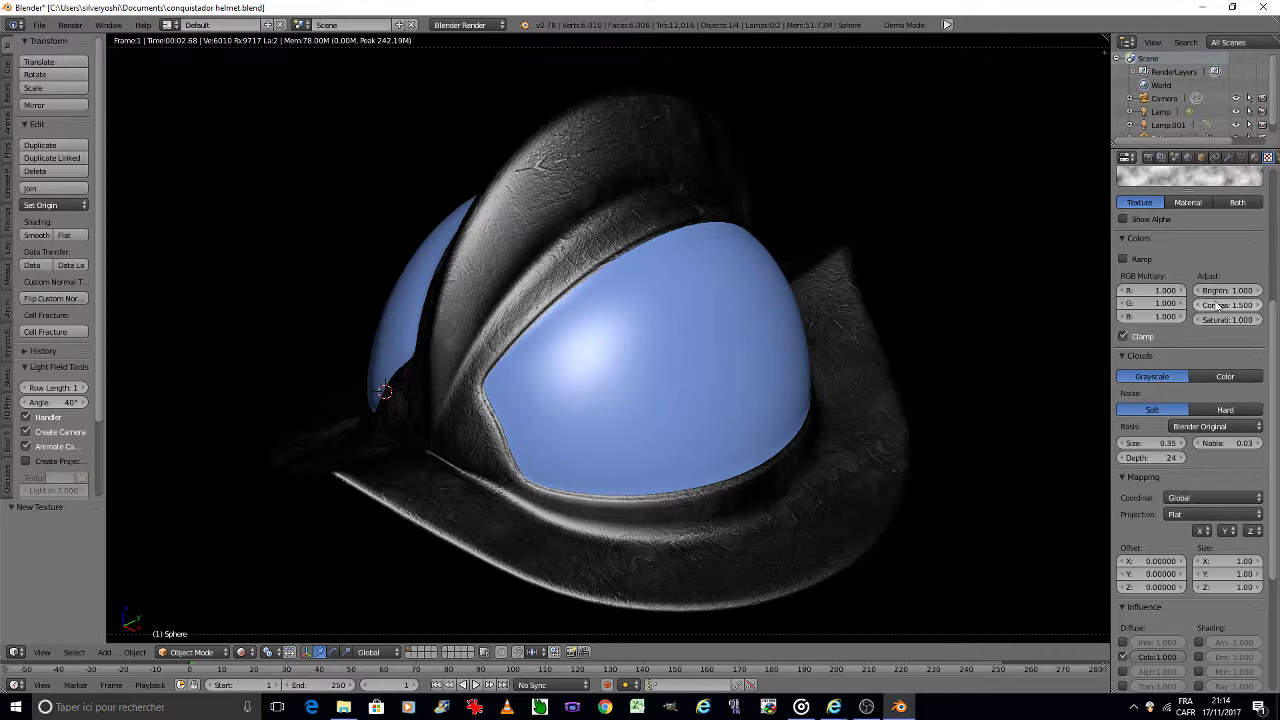
scroll(1190, 400, down, 5)
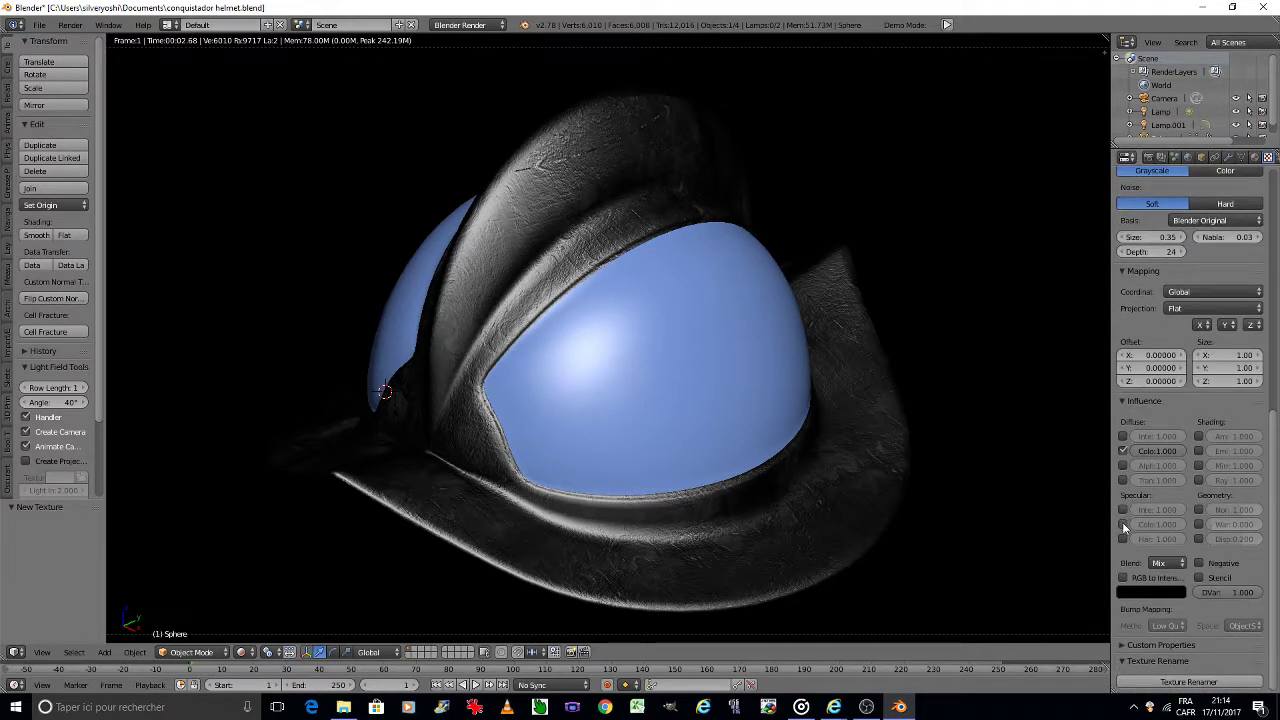
click(1123, 524)
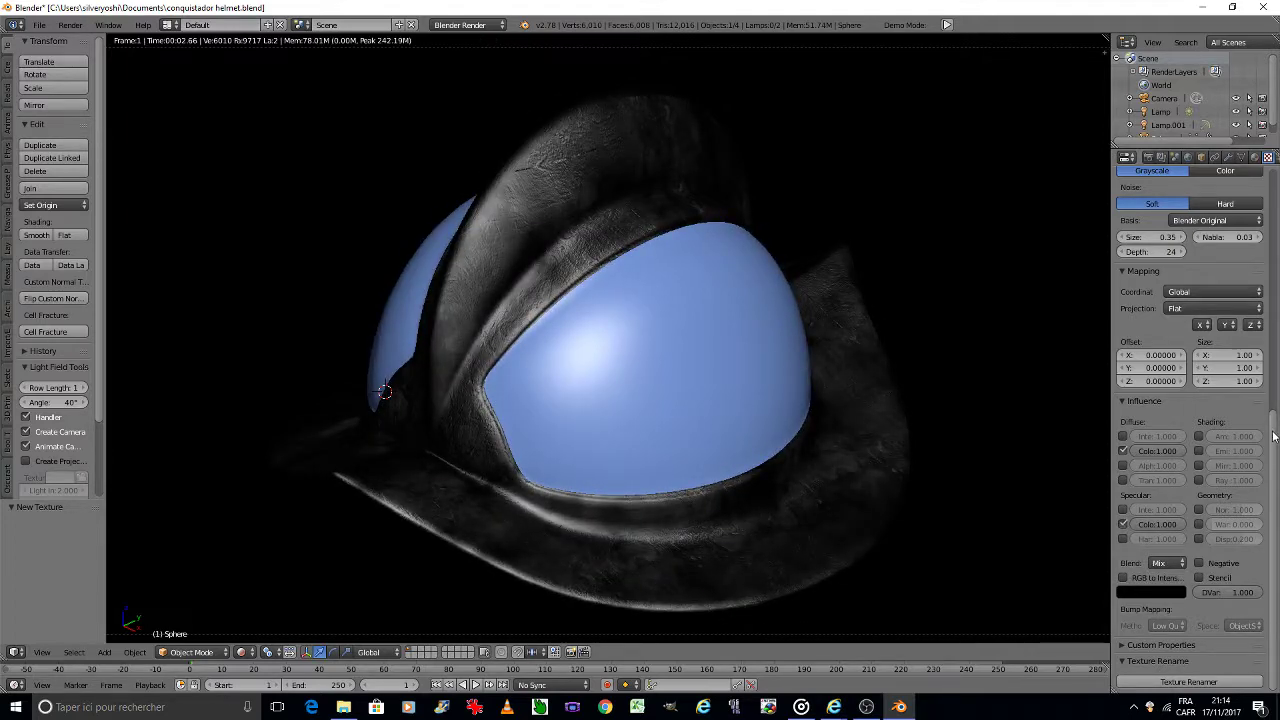
drag(1274, 436, 1268, 308)
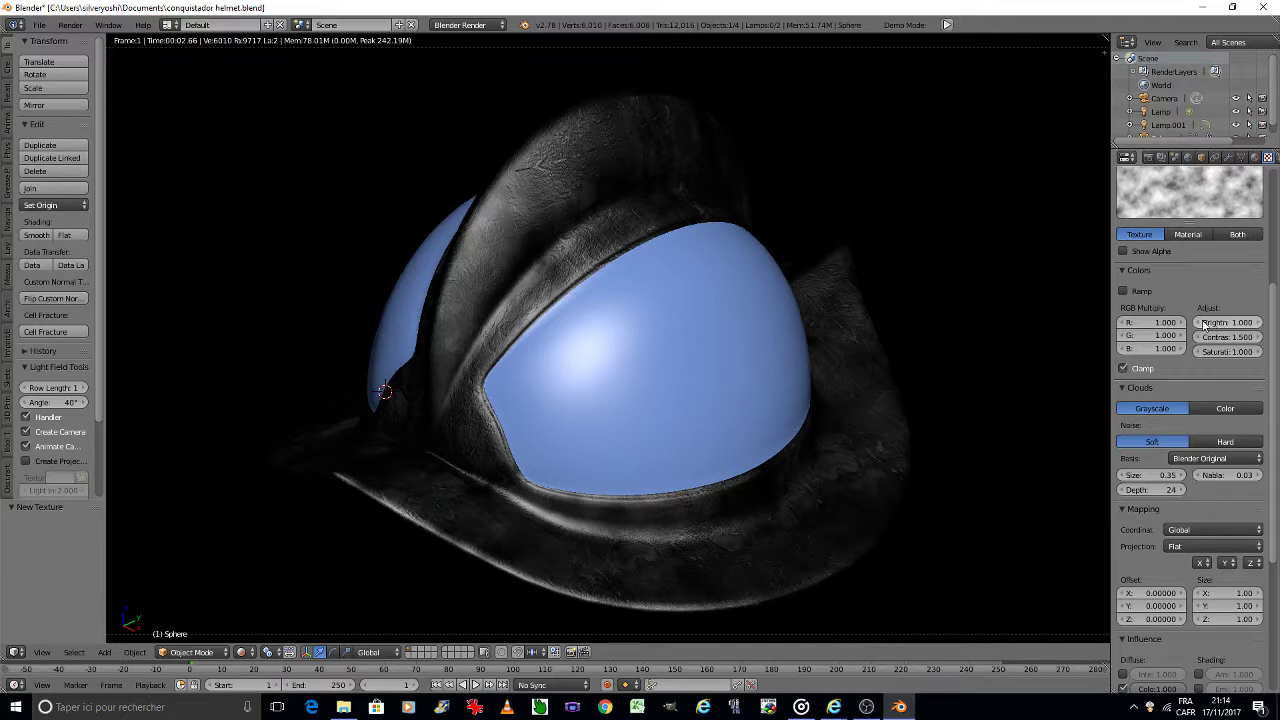
Step: Step the clouds brightness up to 1.200 and the contrast down to 1.000
drag(1203, 325, 1258, 323)
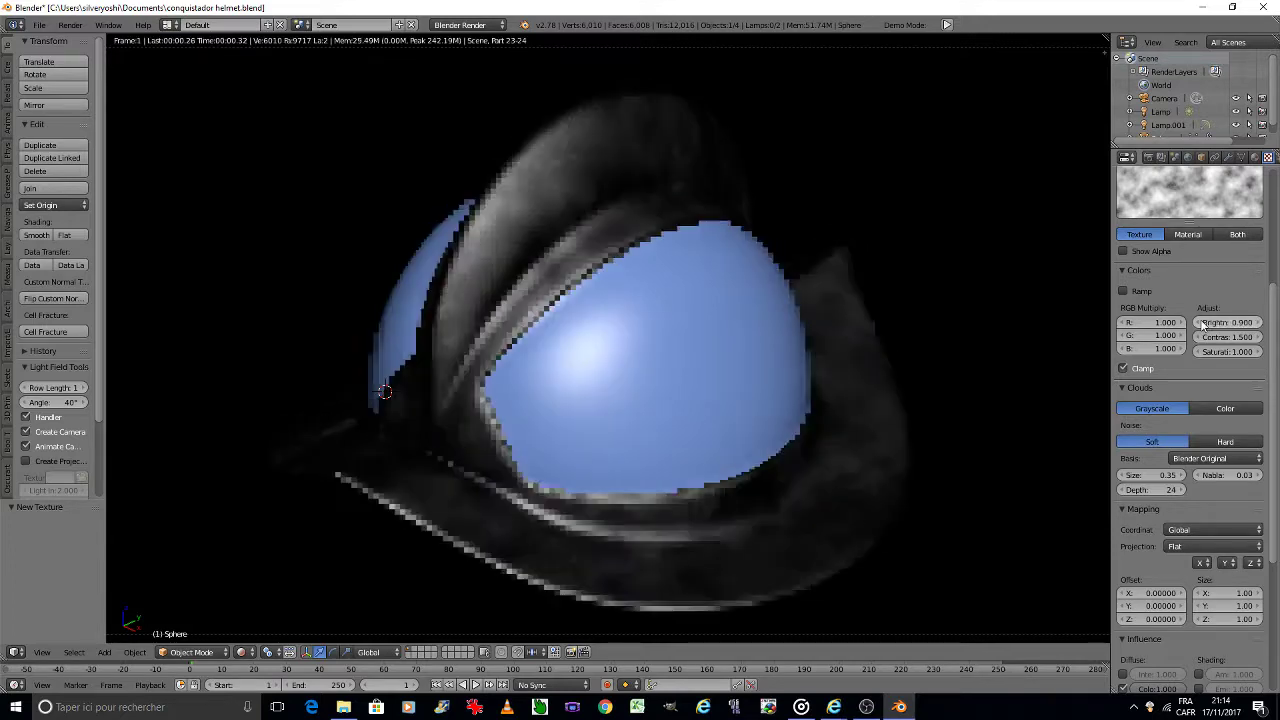
click(1258, 323)
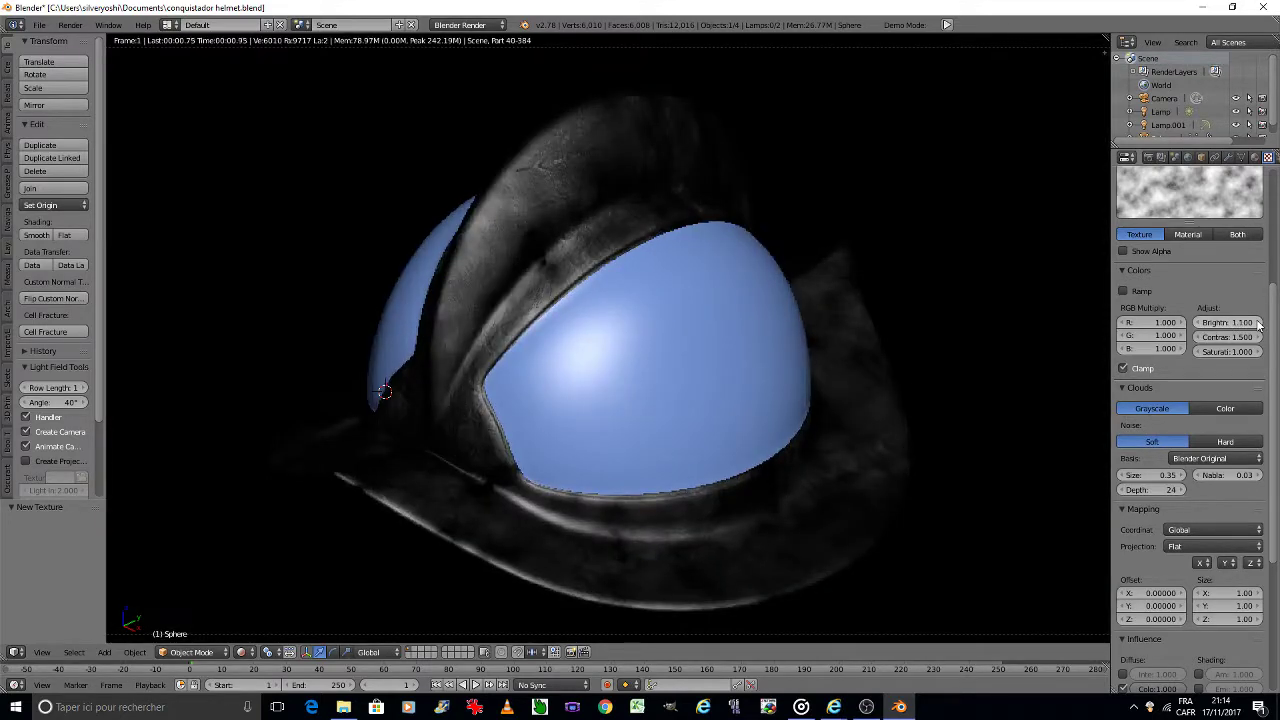
click(1197, 338)
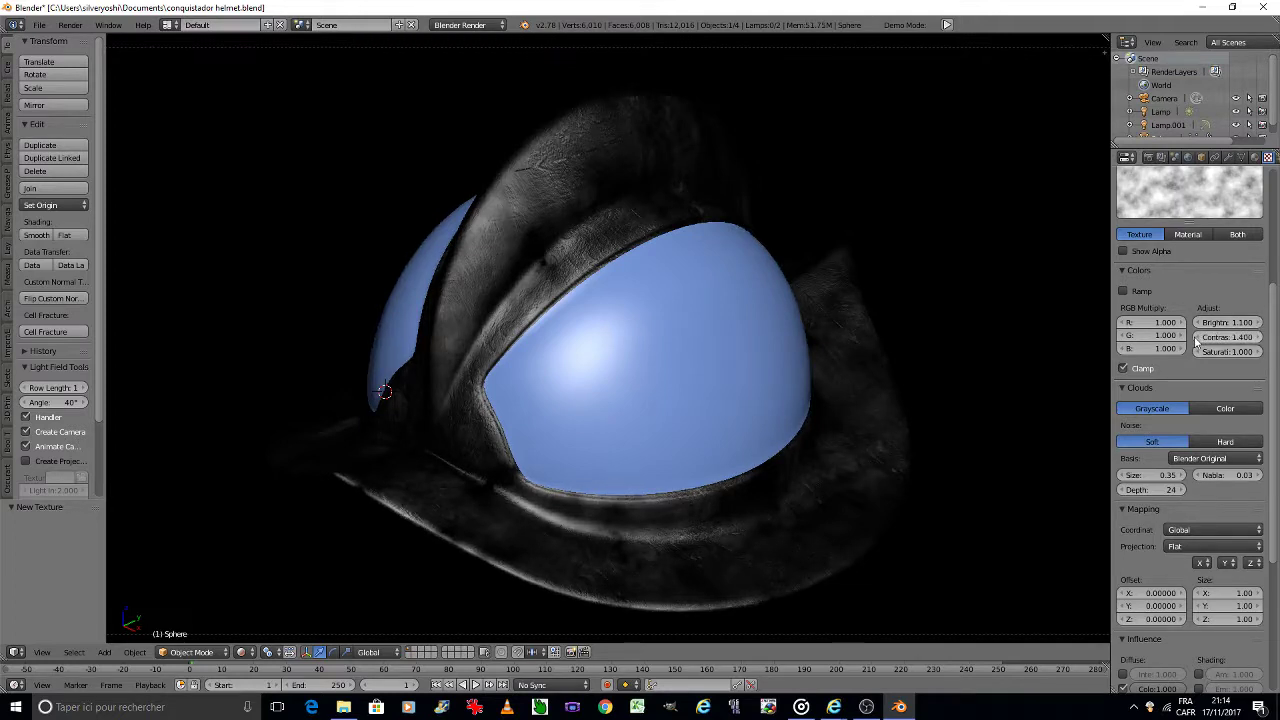
click(1197, 338)
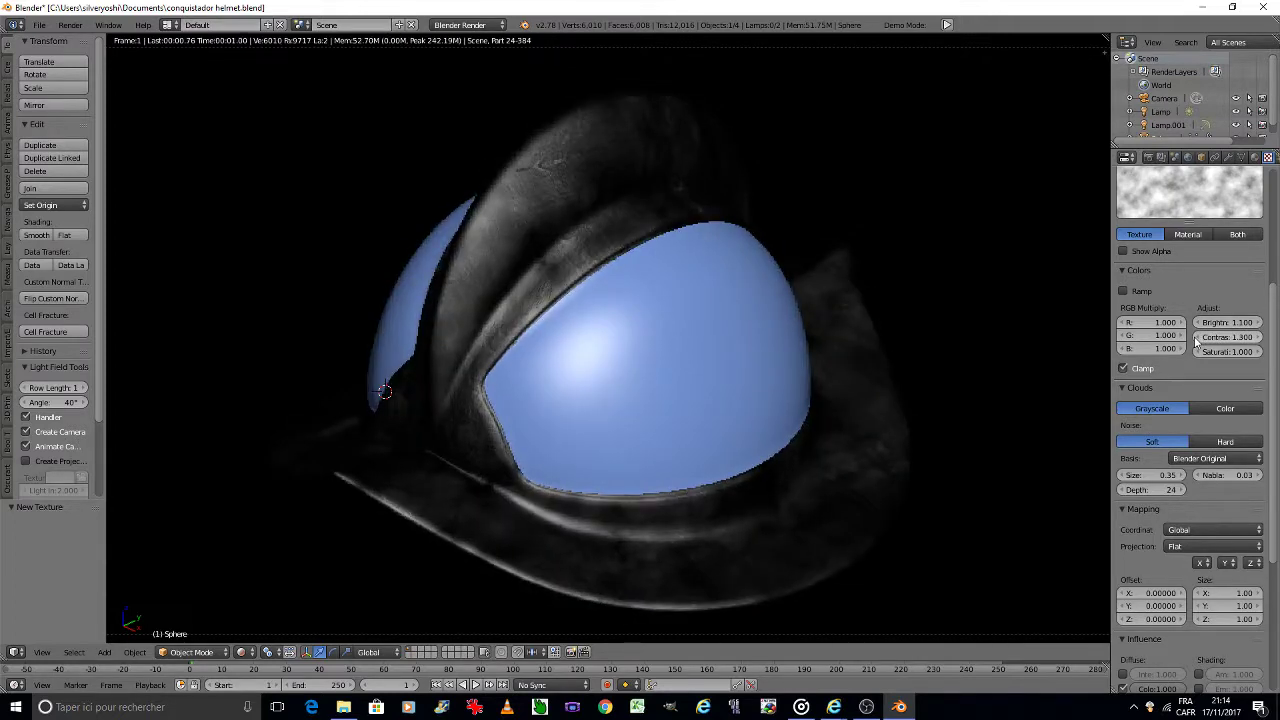
click(1197, 340)
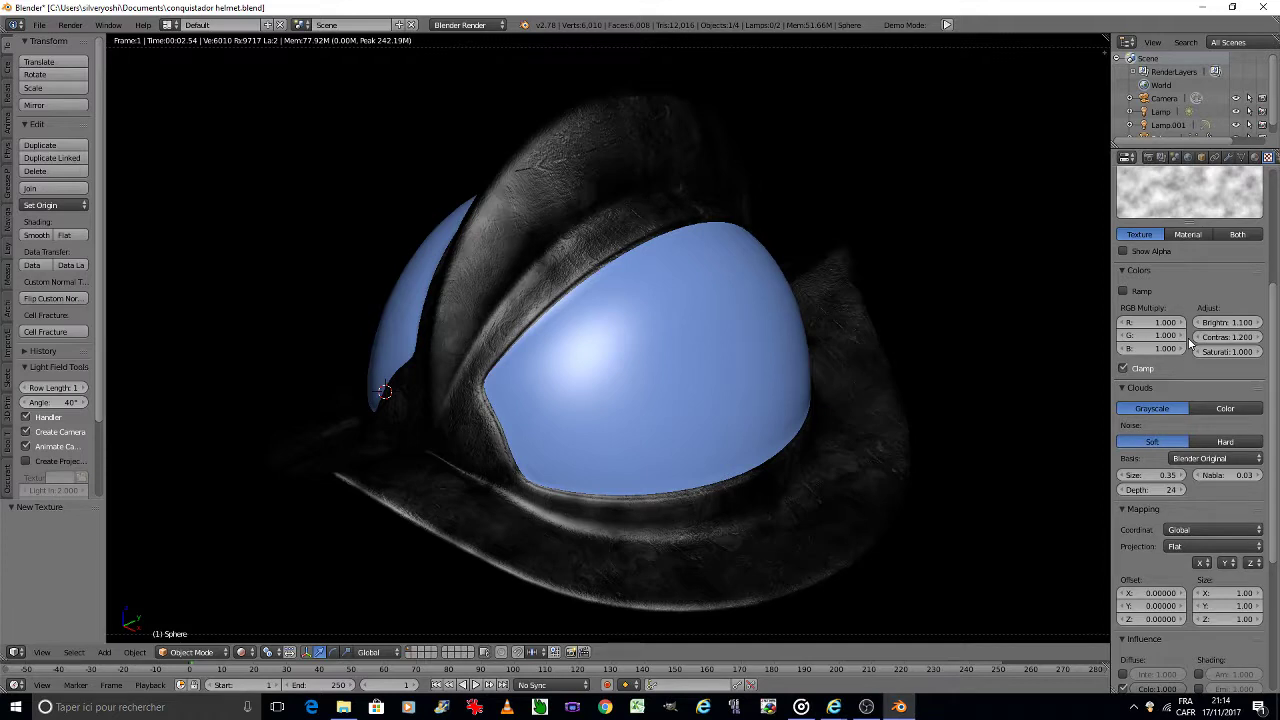
click(1258, 323)
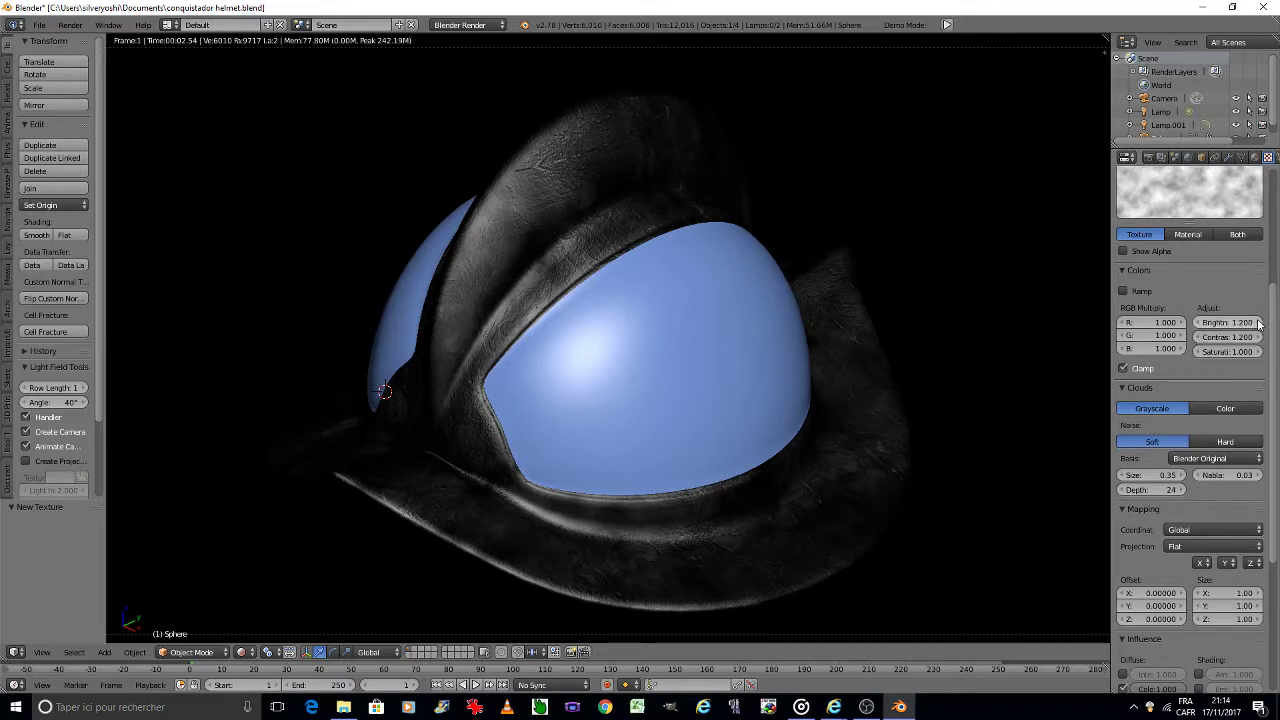
click(1199, 337)
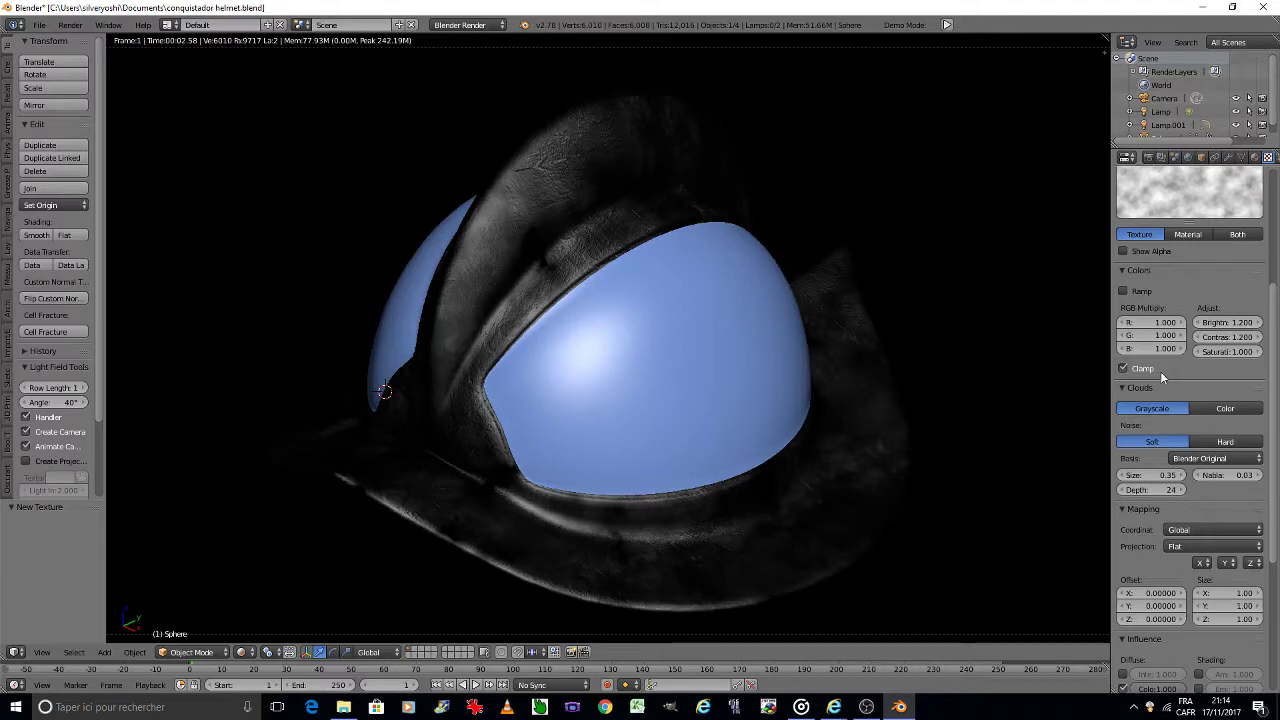
click(1200, 340)
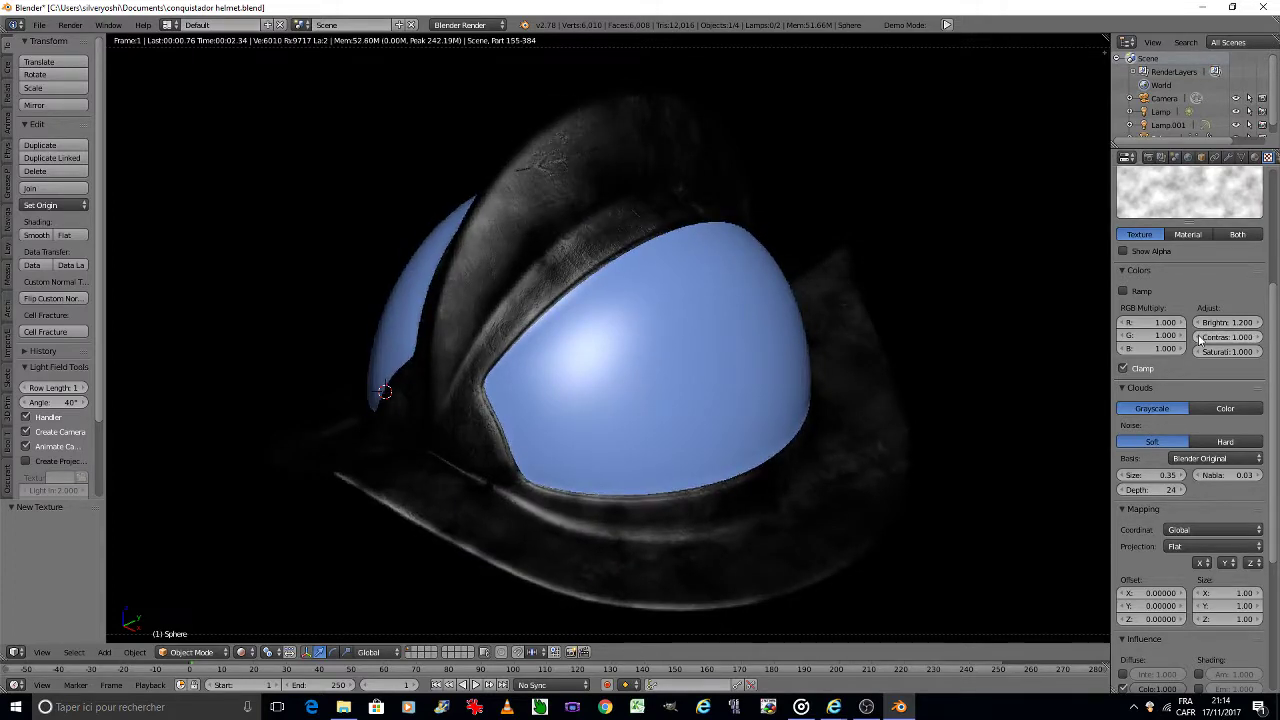
Step: Save the blend file twice, overwriting the existing copy each time
key(ctrl+s)
click(964, 490)
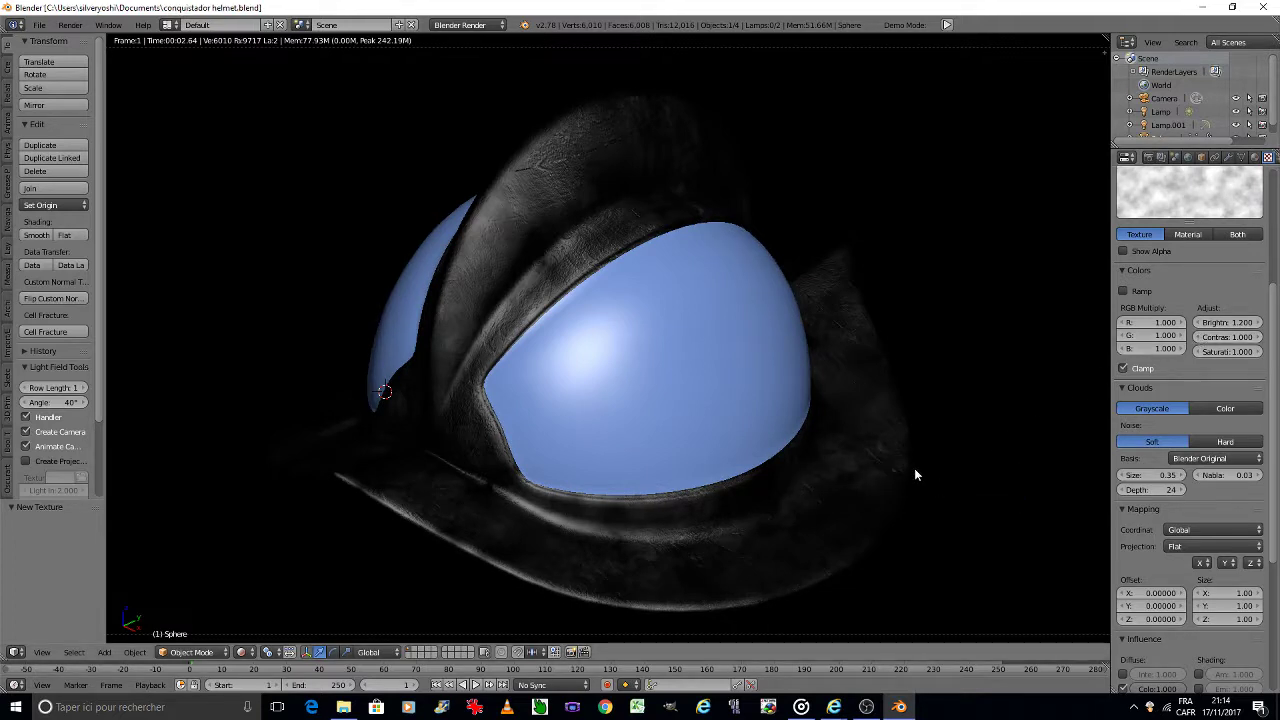
key(ctrl+s)
click(476, 540)
Step: Raise the helmet material's diffuse intensity to 0.400
click(1254, 157)
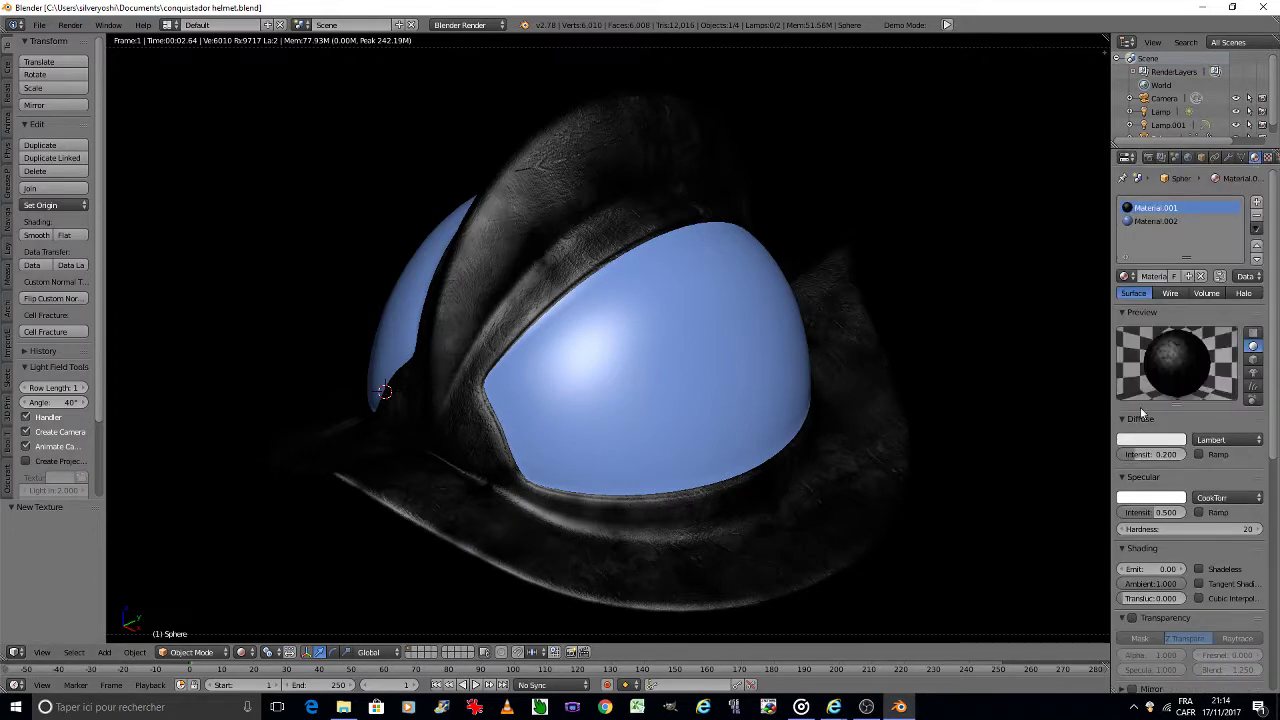
click(1140, 454)
text(.3)
key(Return)
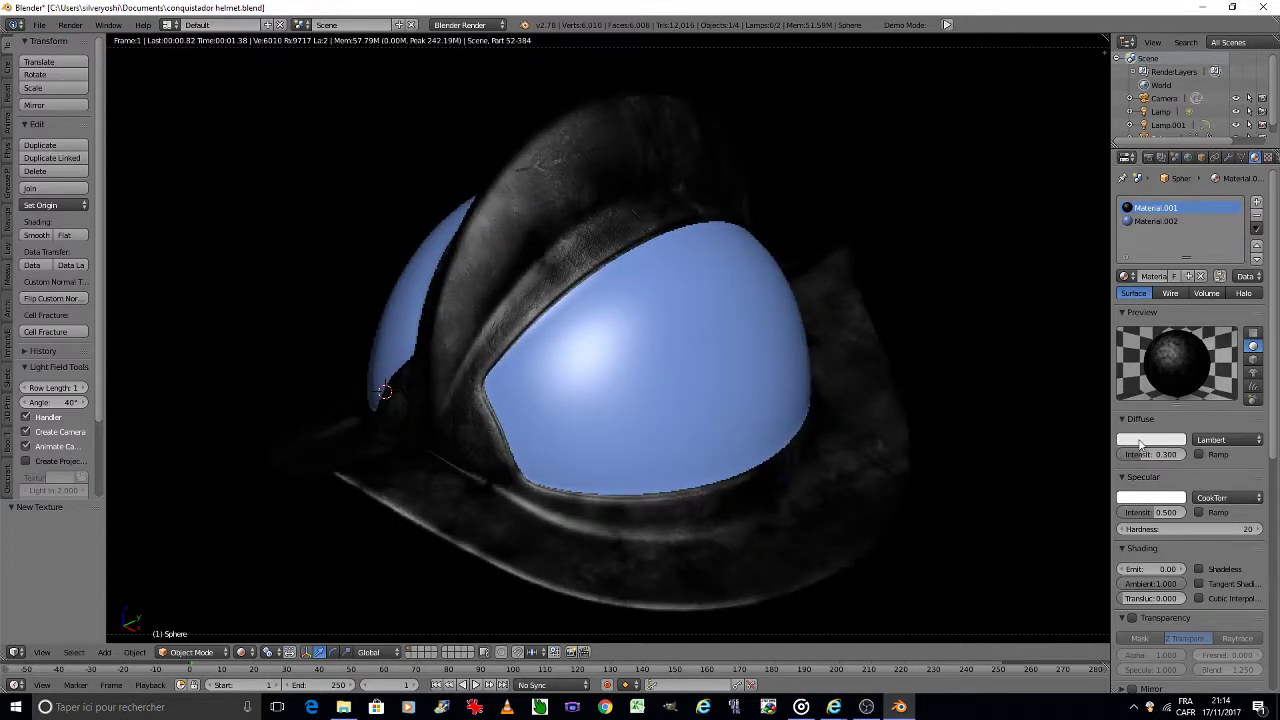
click(1142, 452)
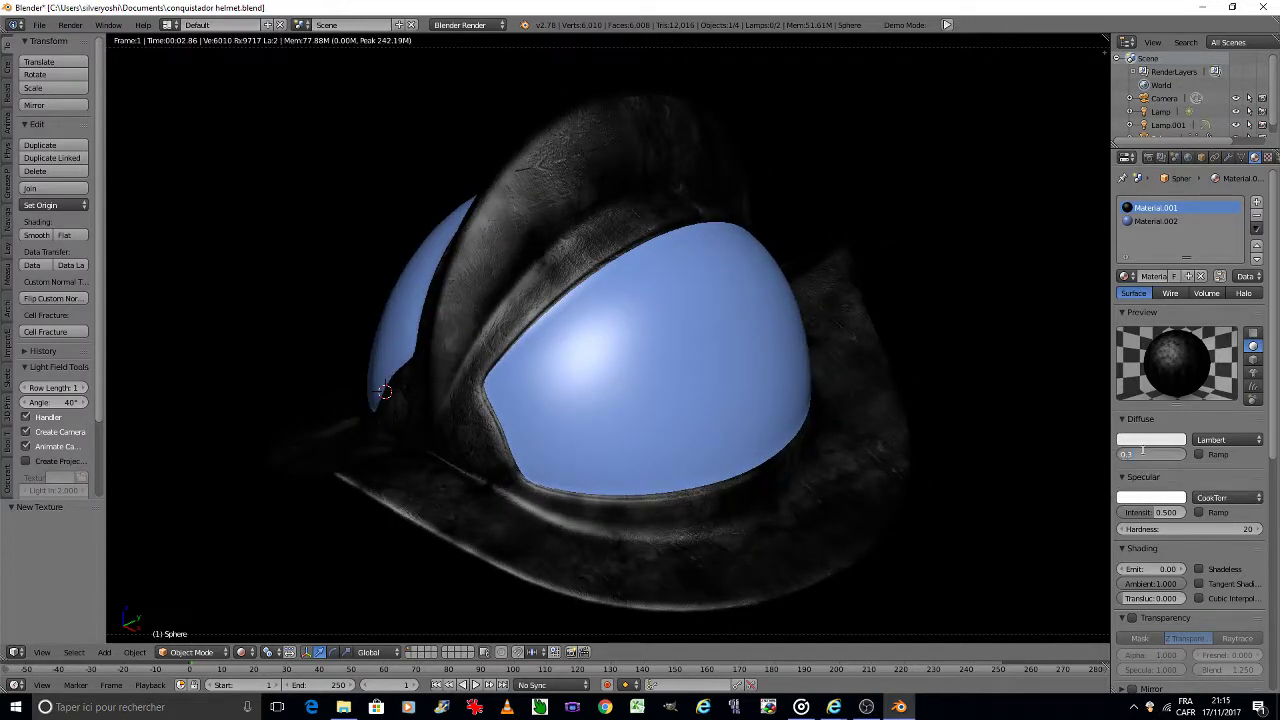
text(0.4)
key(Return)
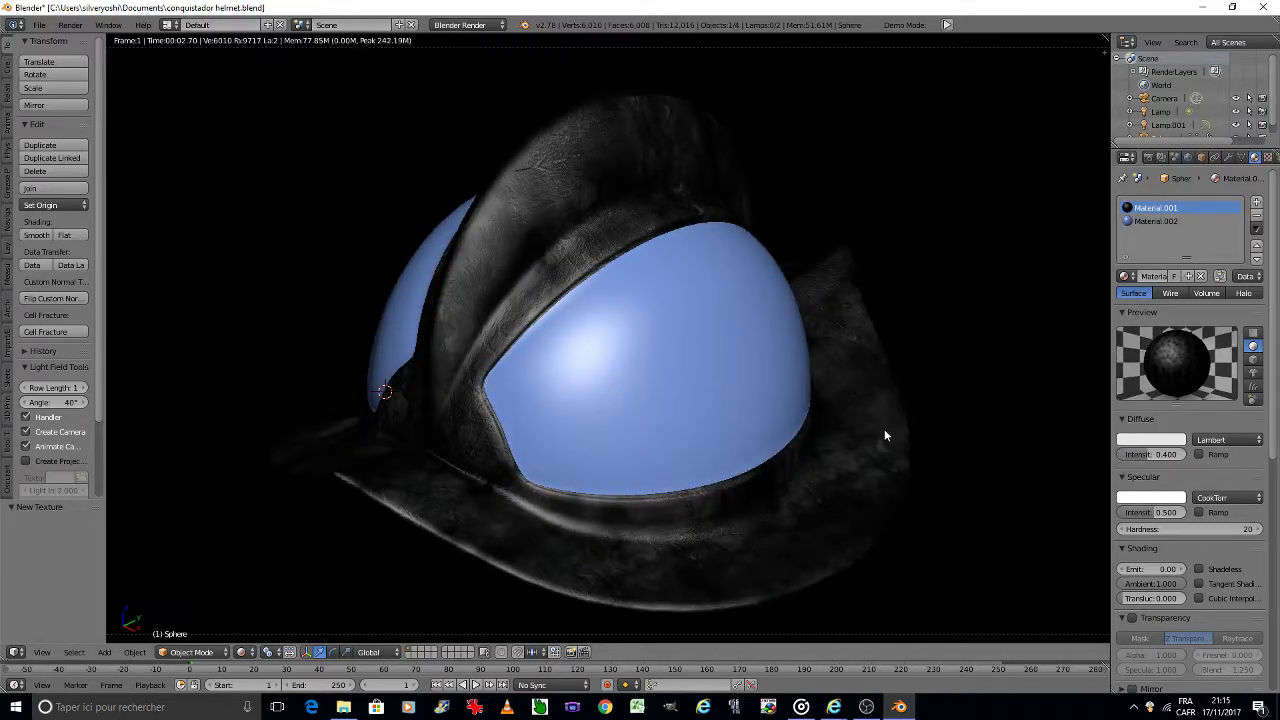
Step: Save the helmet file over the existing copy, then save again
key(ctrl+s)
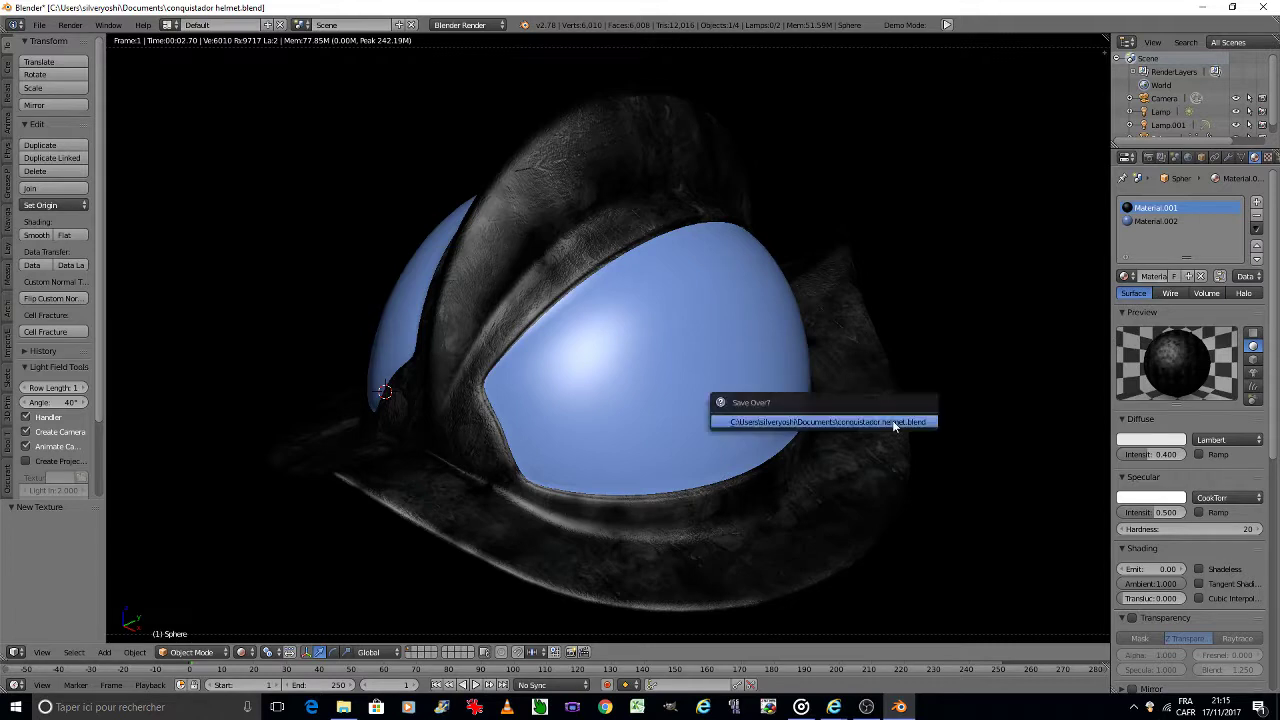
click(892, 421)
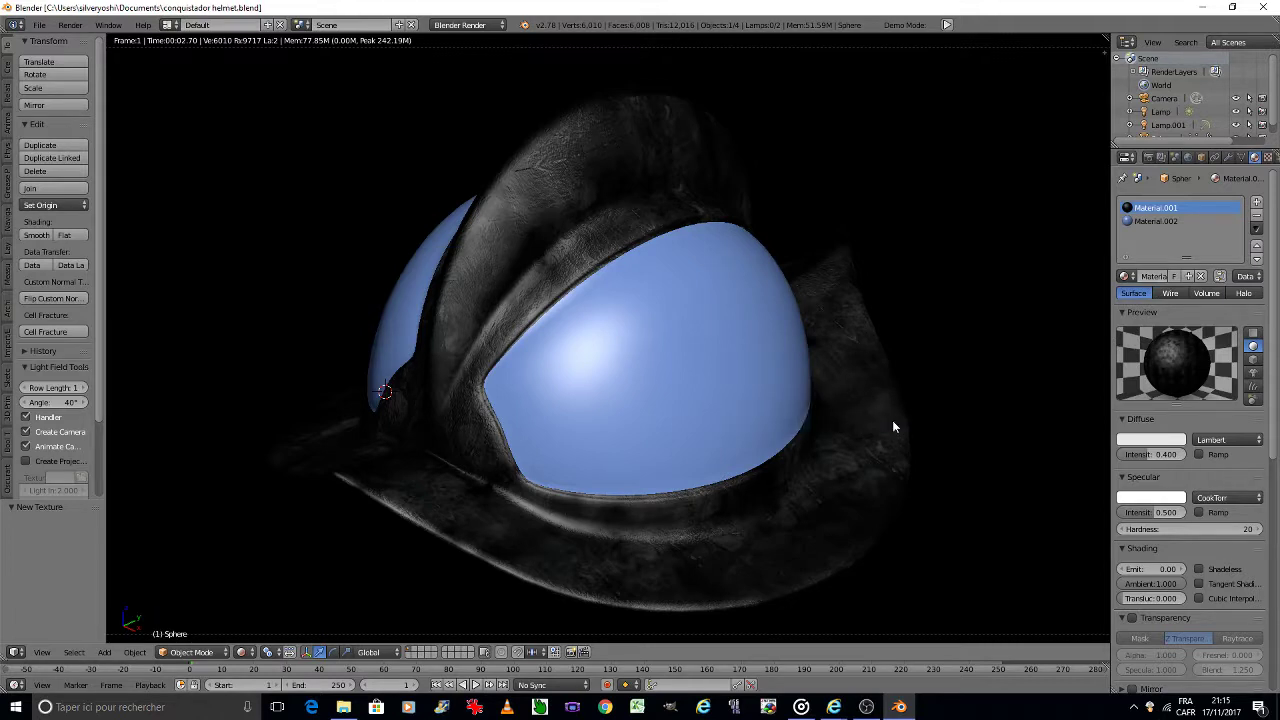
key(ctrl+s)
Step: Finish overwriting the saved file and switch the viewport to solid shading
click(621, 448)
click(248, 645)
click(262, 609)
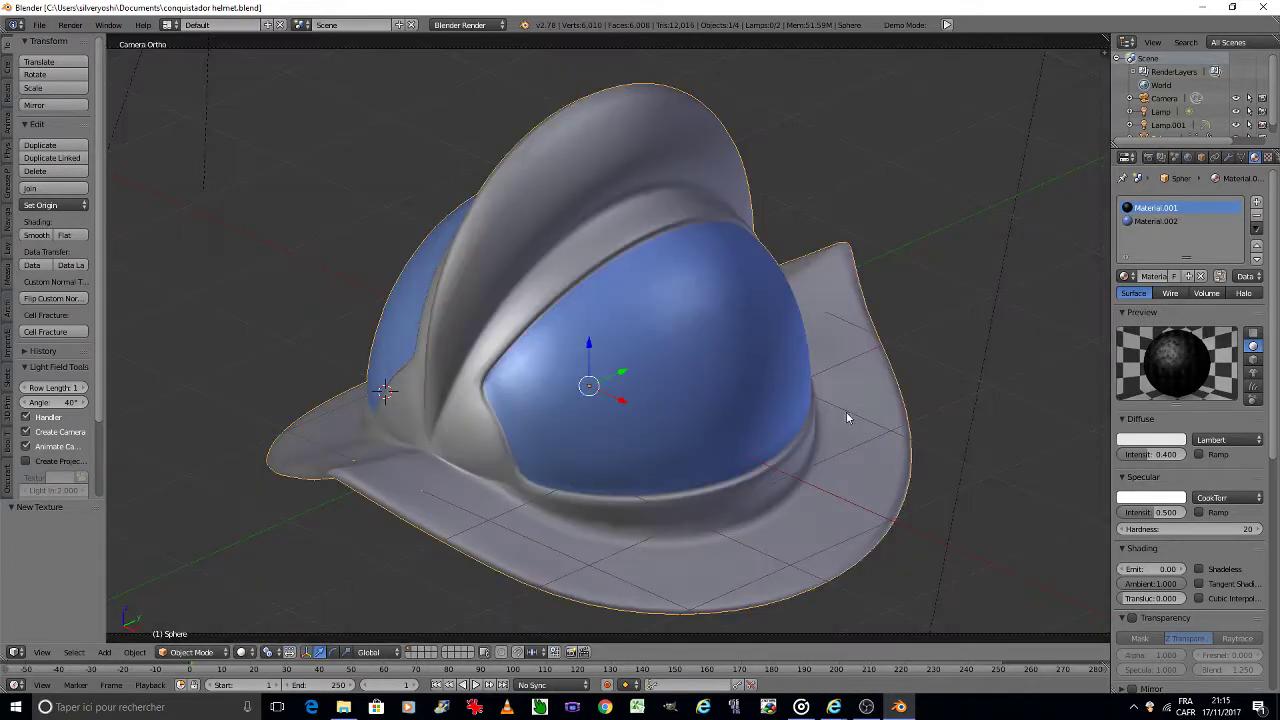
Step: Copy the first material's settings and paste them onto the blue dome's material slot
click(1255, 227)
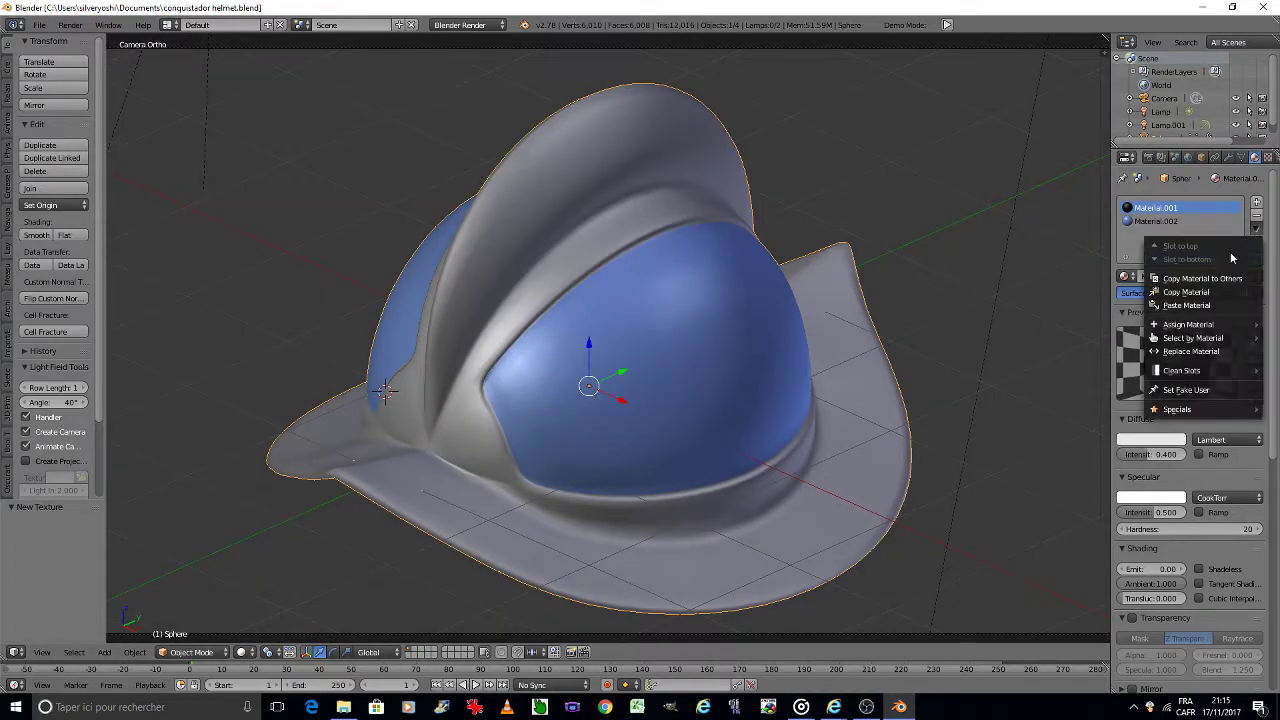
click(1208, 292)
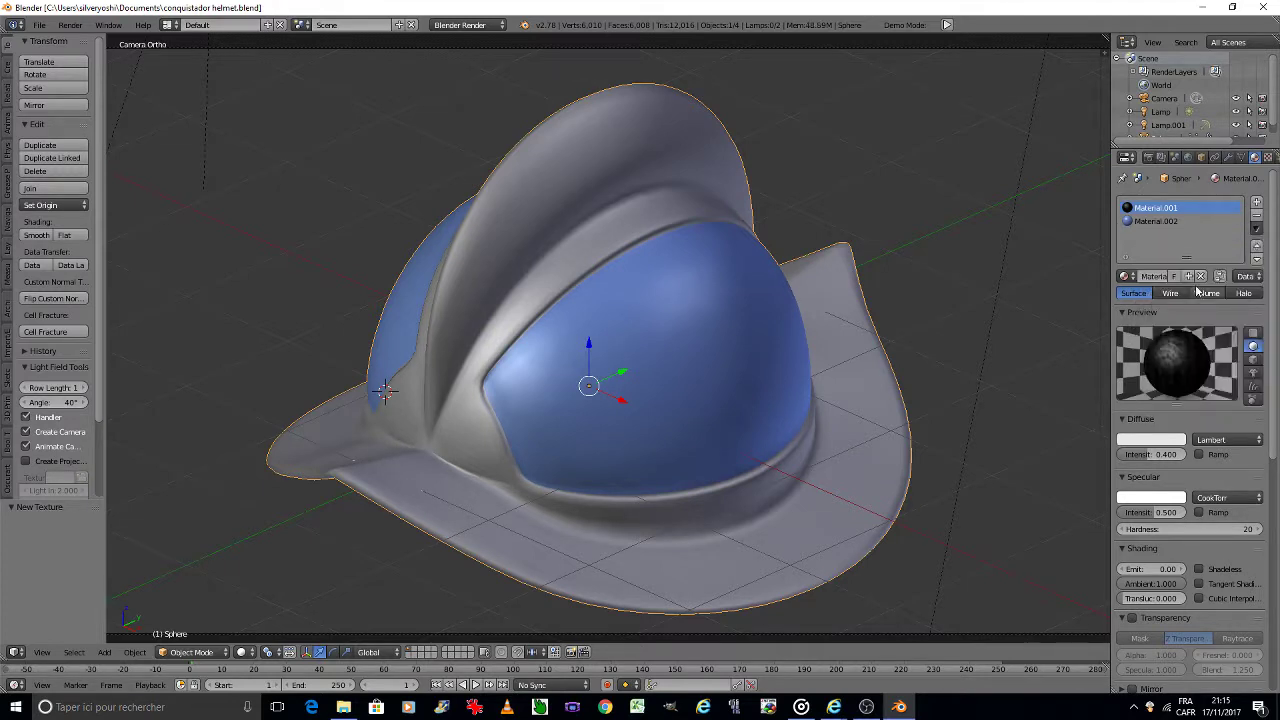
click(1160, 221)
click(1256, 228)
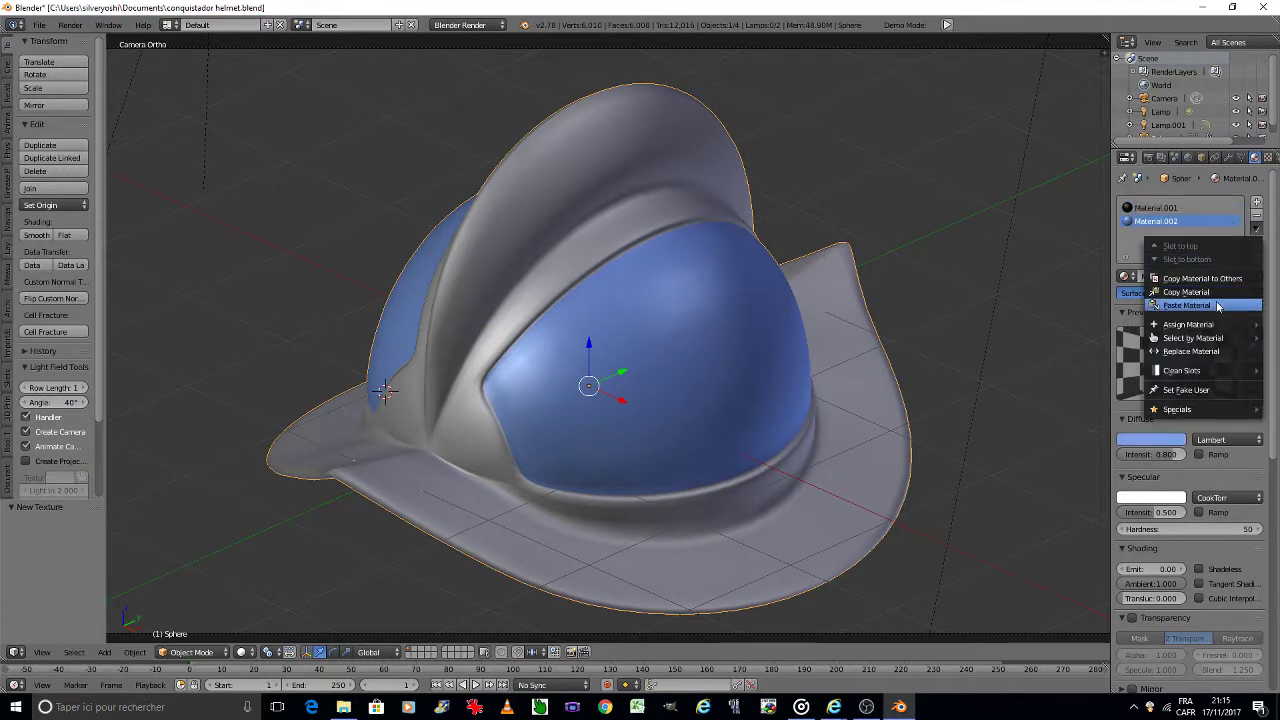
click(1200, 305)
Step: Create a new texture, Texture.002, in an empty slot of the dome material
click(1268, 158)
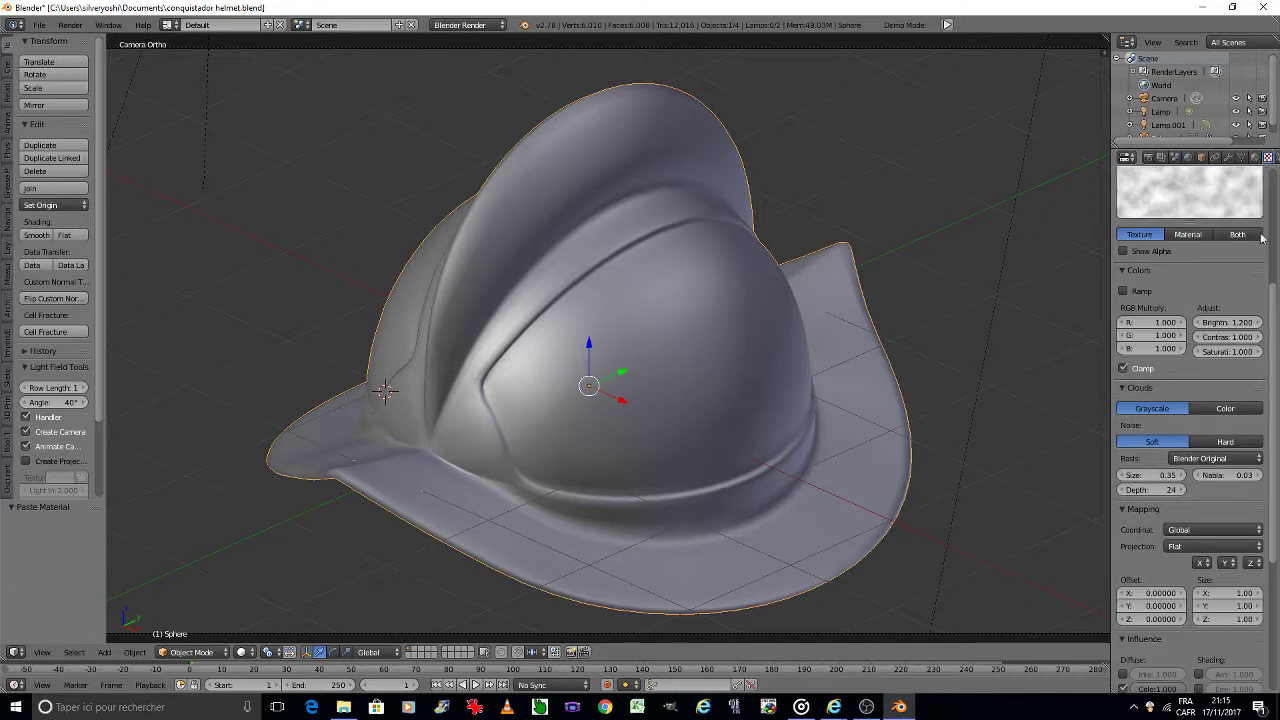
click(1178, 250)
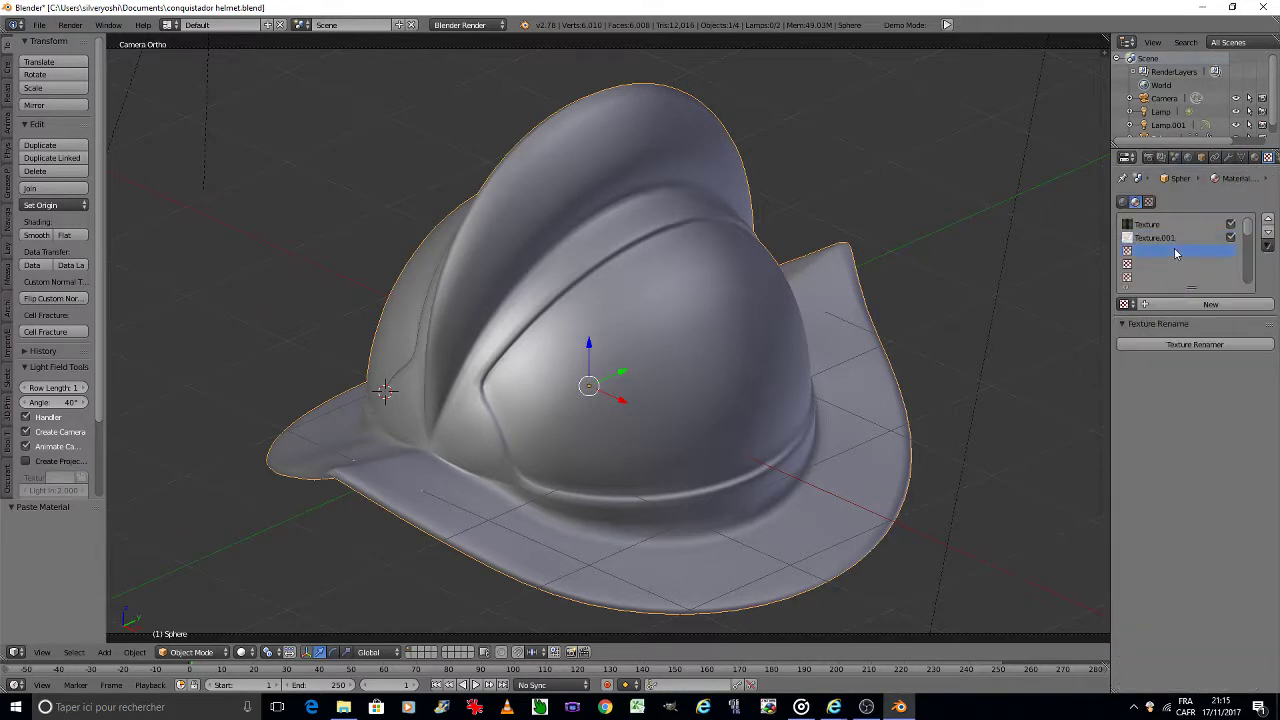
click(1180, 304)
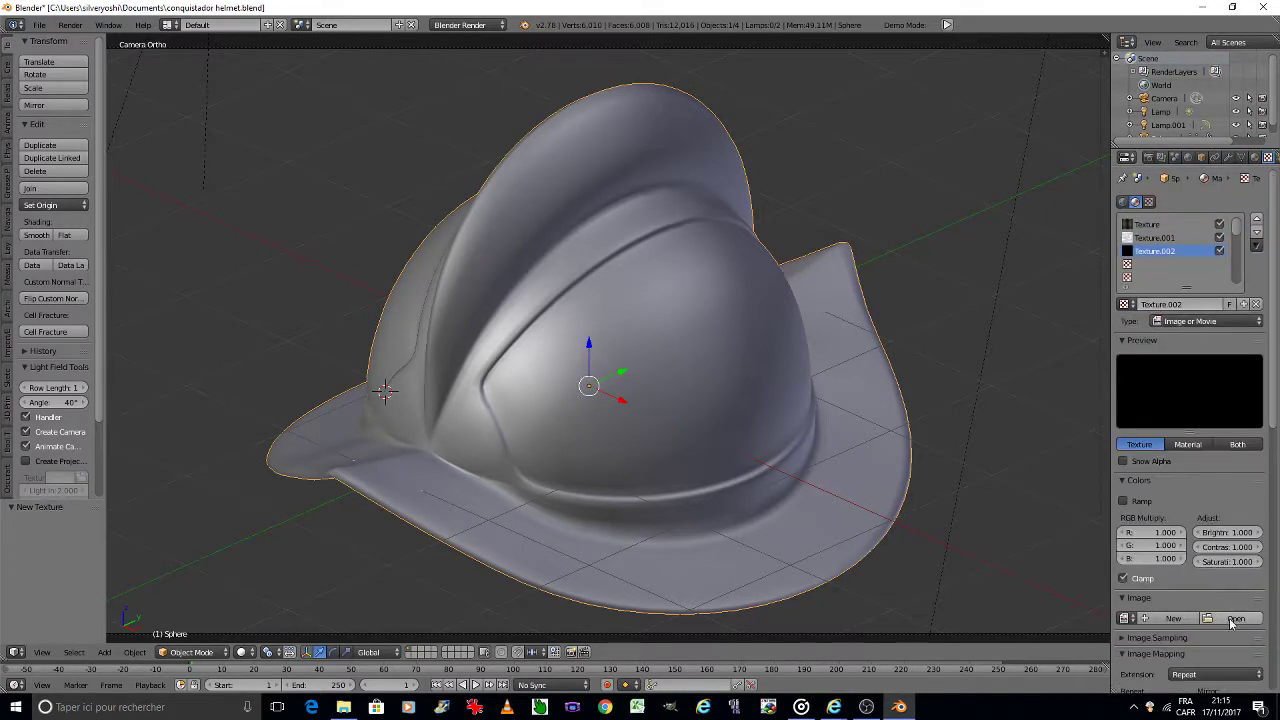
Step: Load motif lampe magique 4.png from the home folder into Texture.002
click(1236, 618)
click(62, 357)
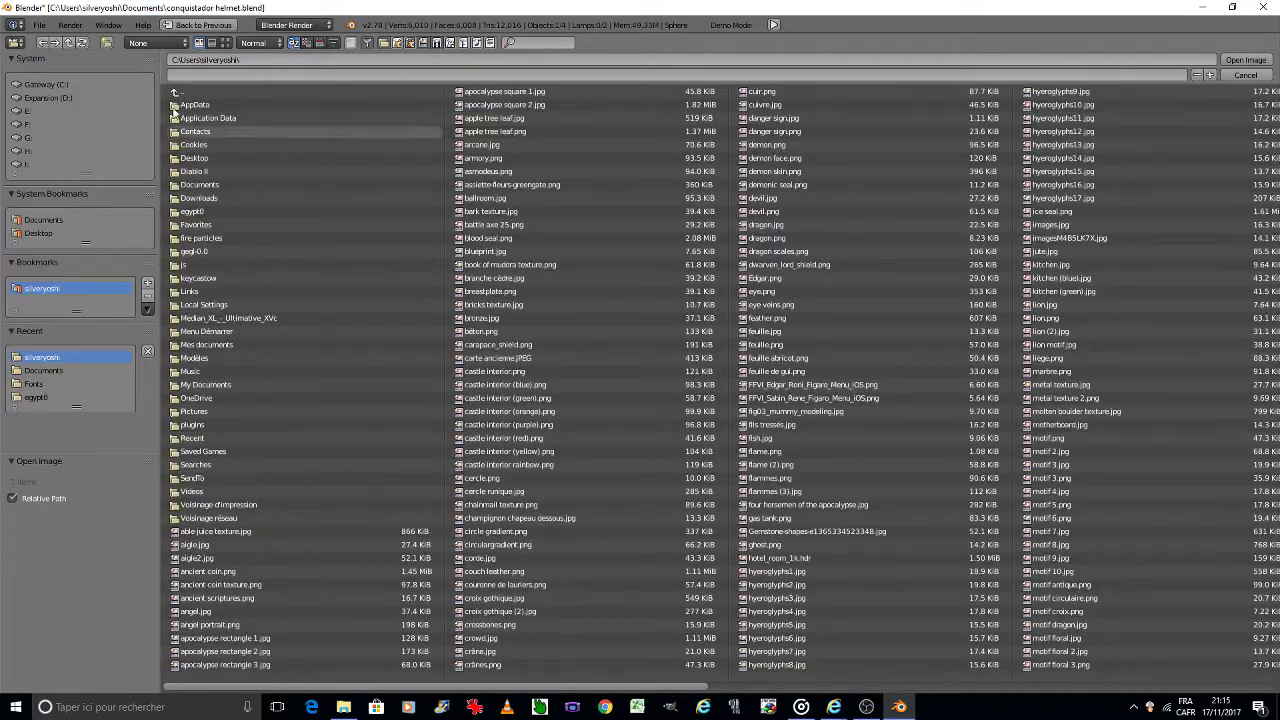
click(226, 43)
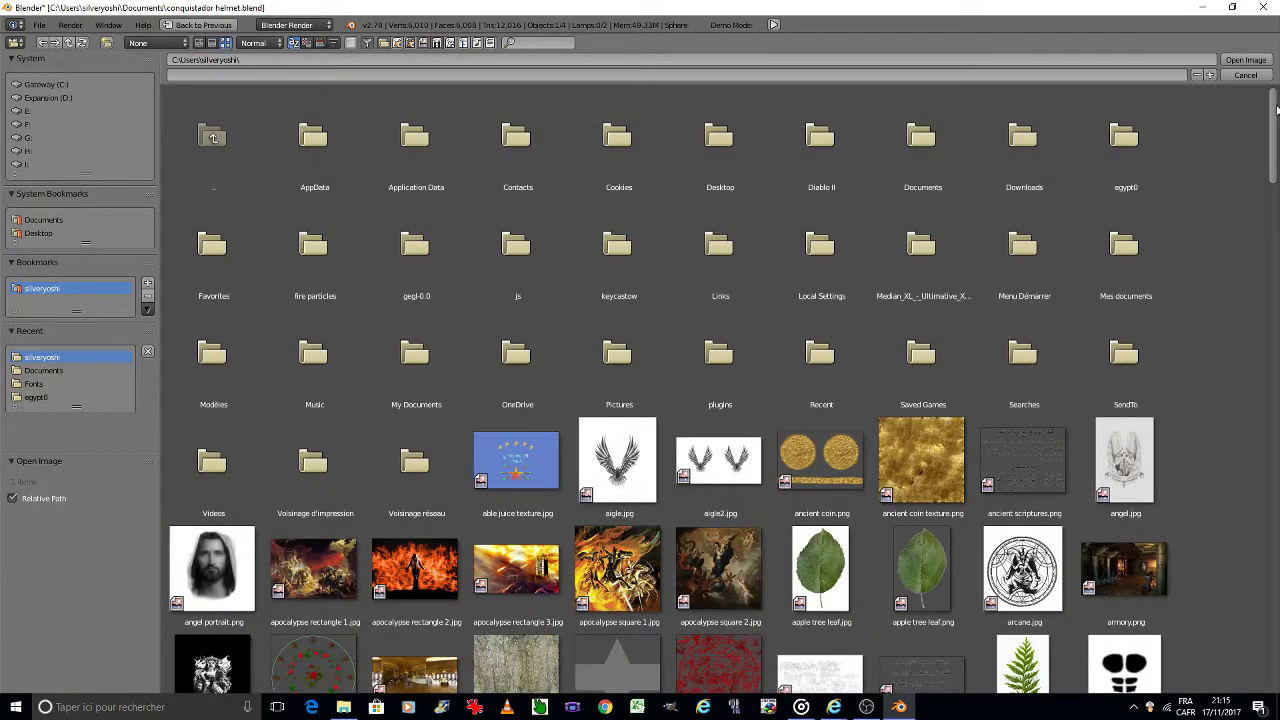
mouse_move(1277, 118)
mouse_down()
mouse_move(1277, 459)
mouse_move(1267, 398)
mouse_up()
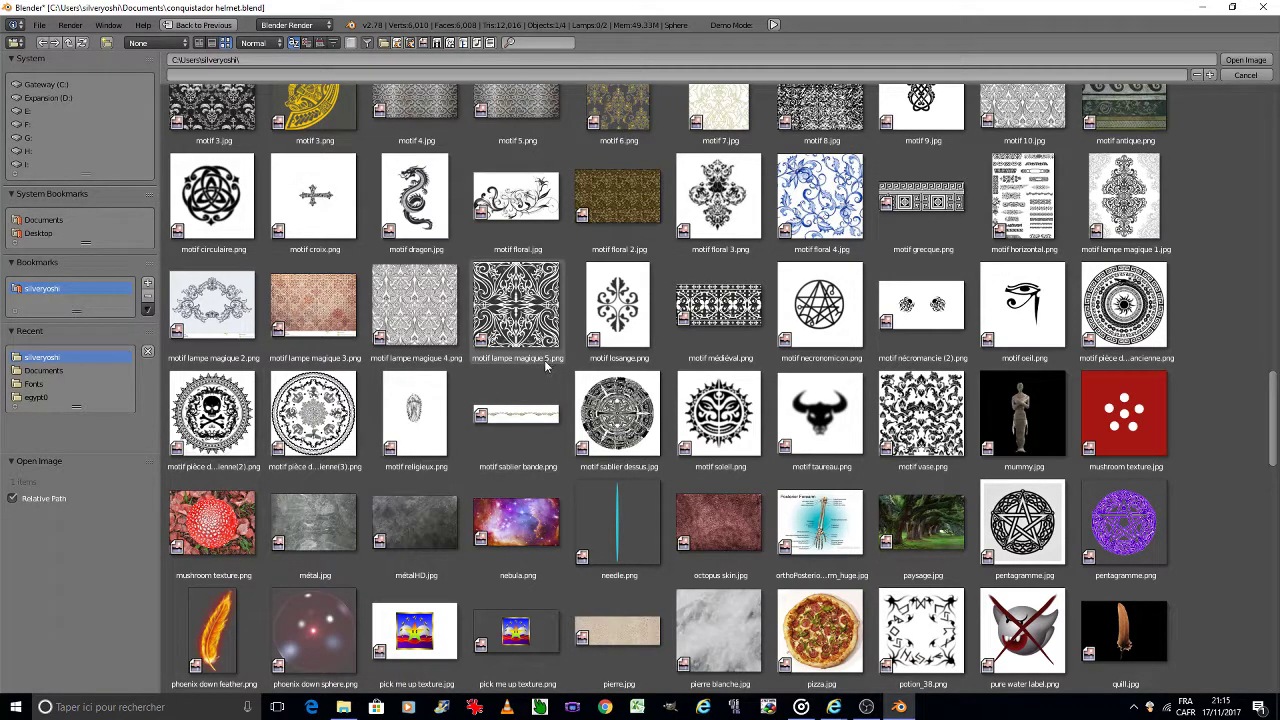
double_click(432, 322)
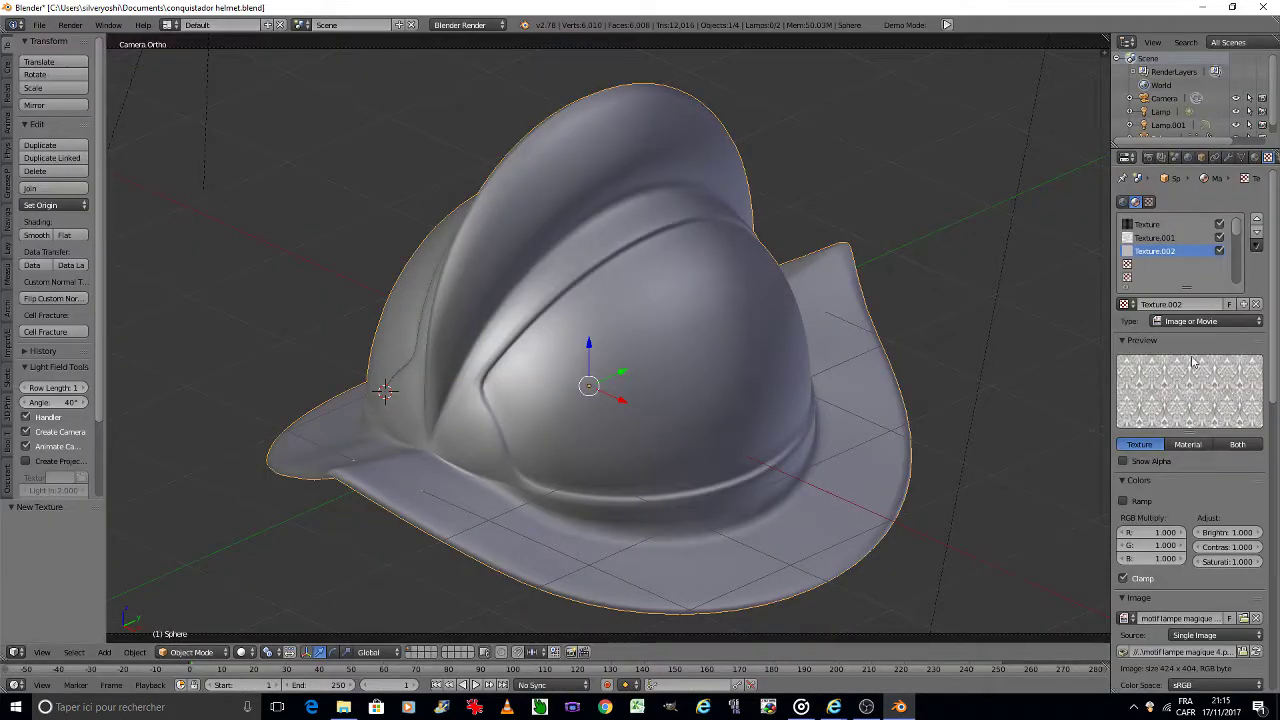
Step: Map the motif texture with Global coordinates and make its colour black
scroll(1190, 420, down, 5)
scroll(1190, 420, down, 3)
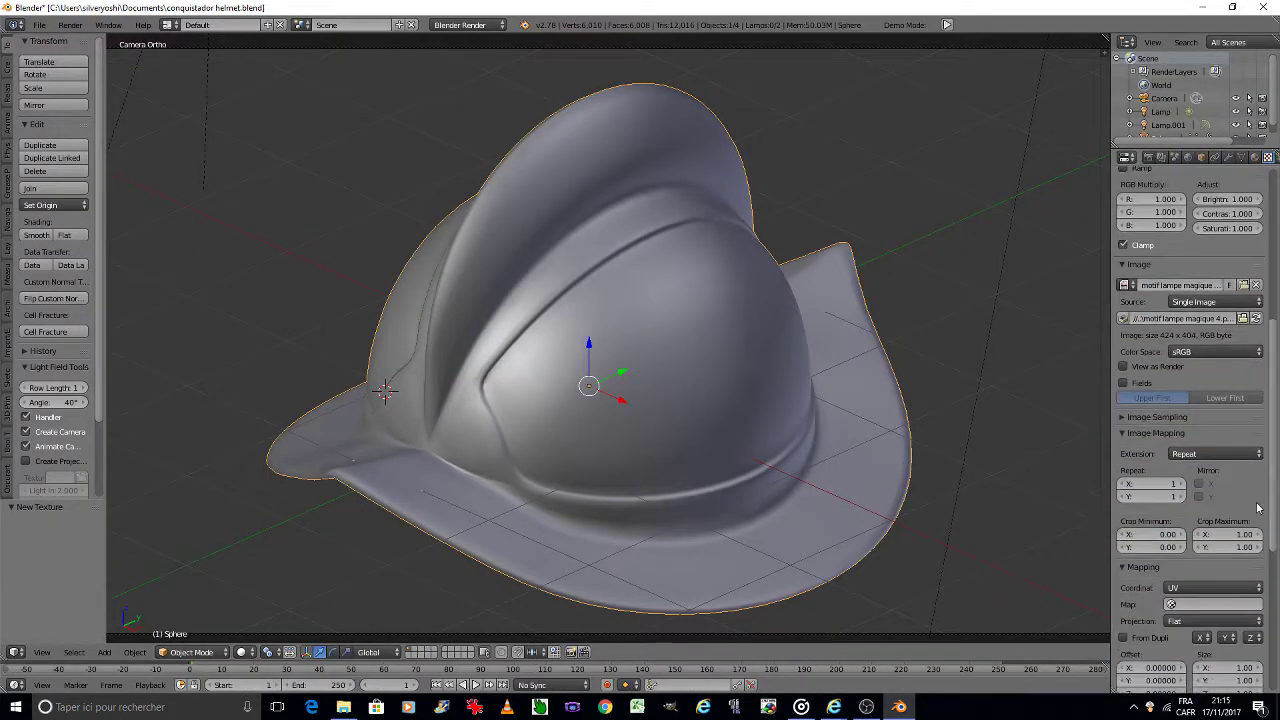
click(1215, 588)
click(1210, 571)
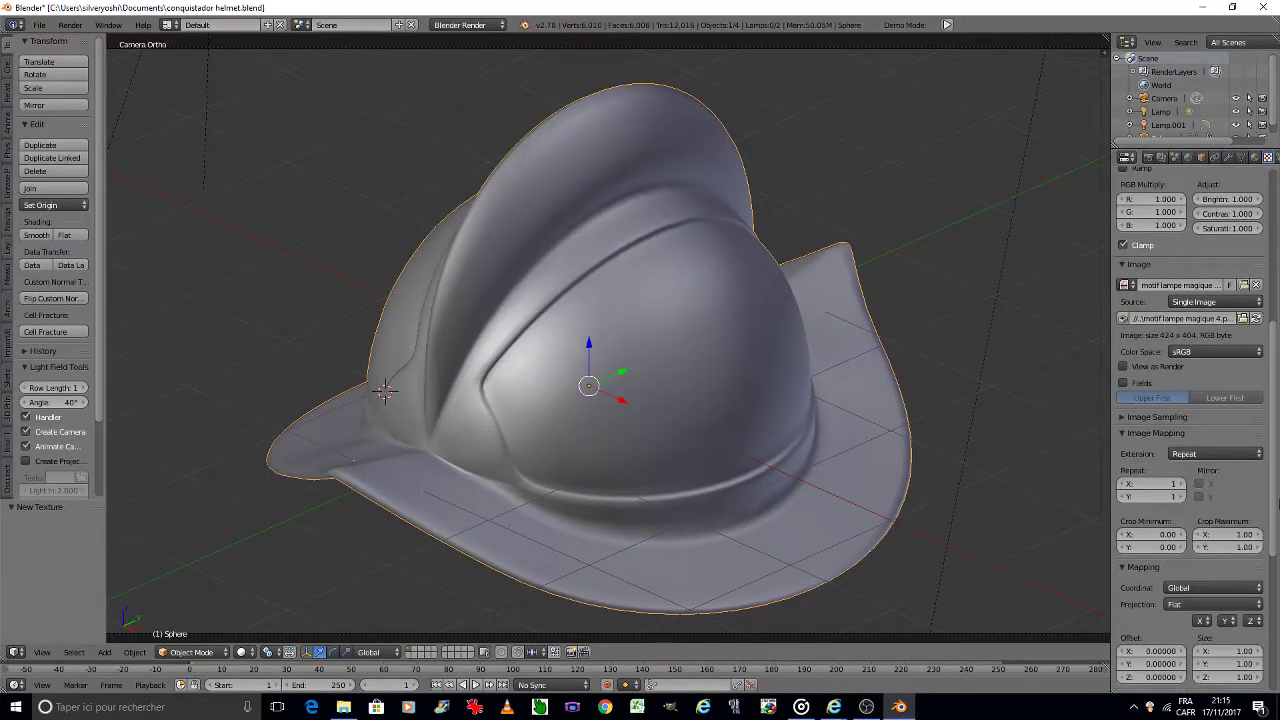
scroll(1277, 505, down, 7)
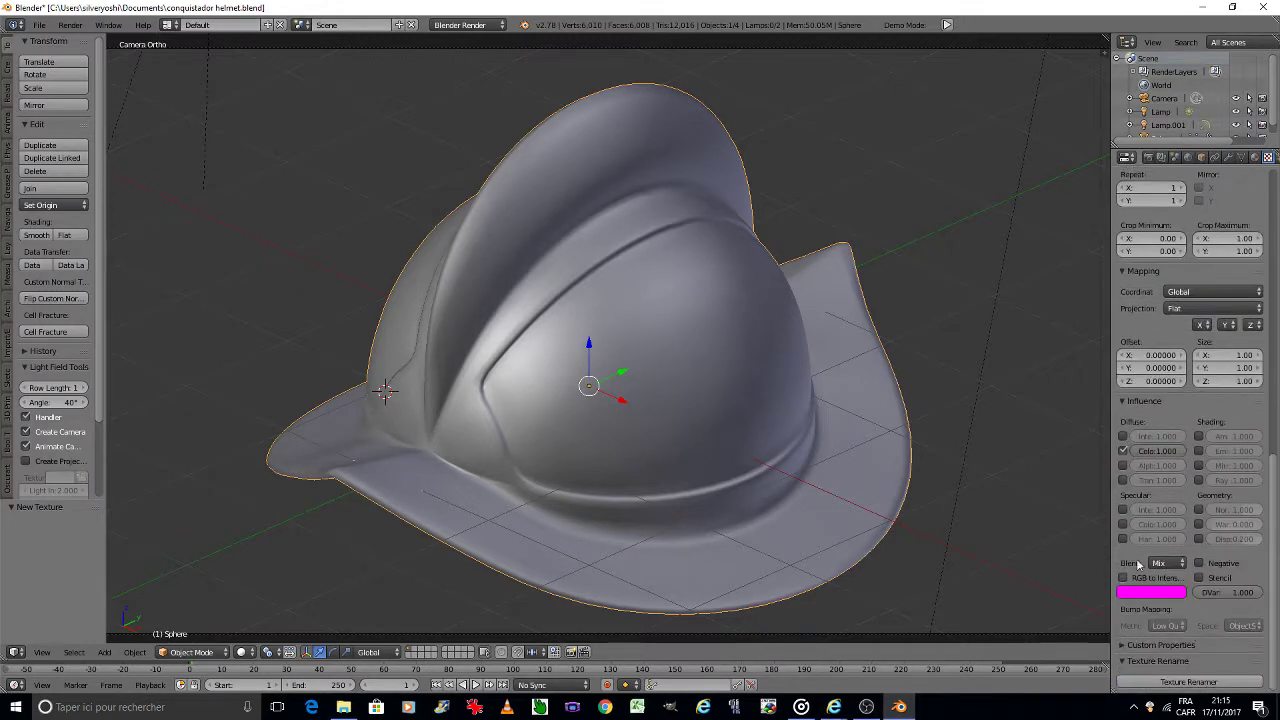
click(1157, 590)
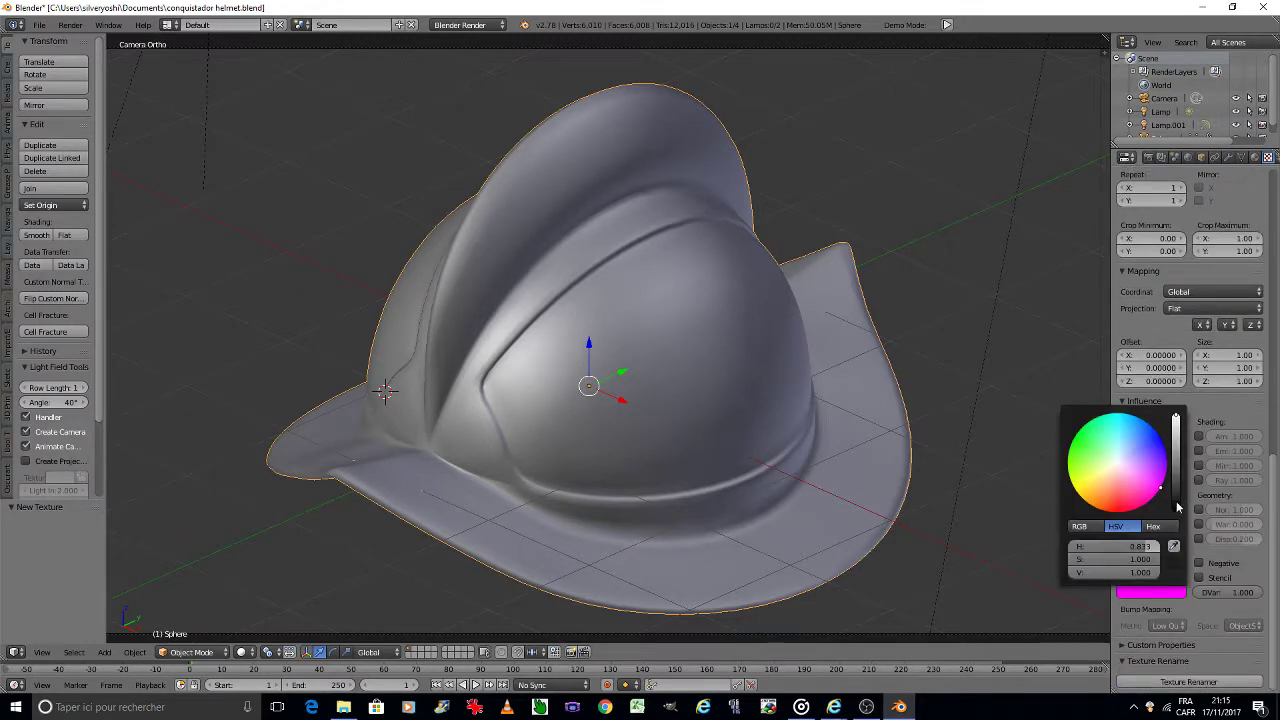
drag(1174, 518, 1176, 580)
Step: Bump the normals in ViewSpace at strength 0.150 and show a rendered viewport preview
click(1243, 626)
click(1208, 610)
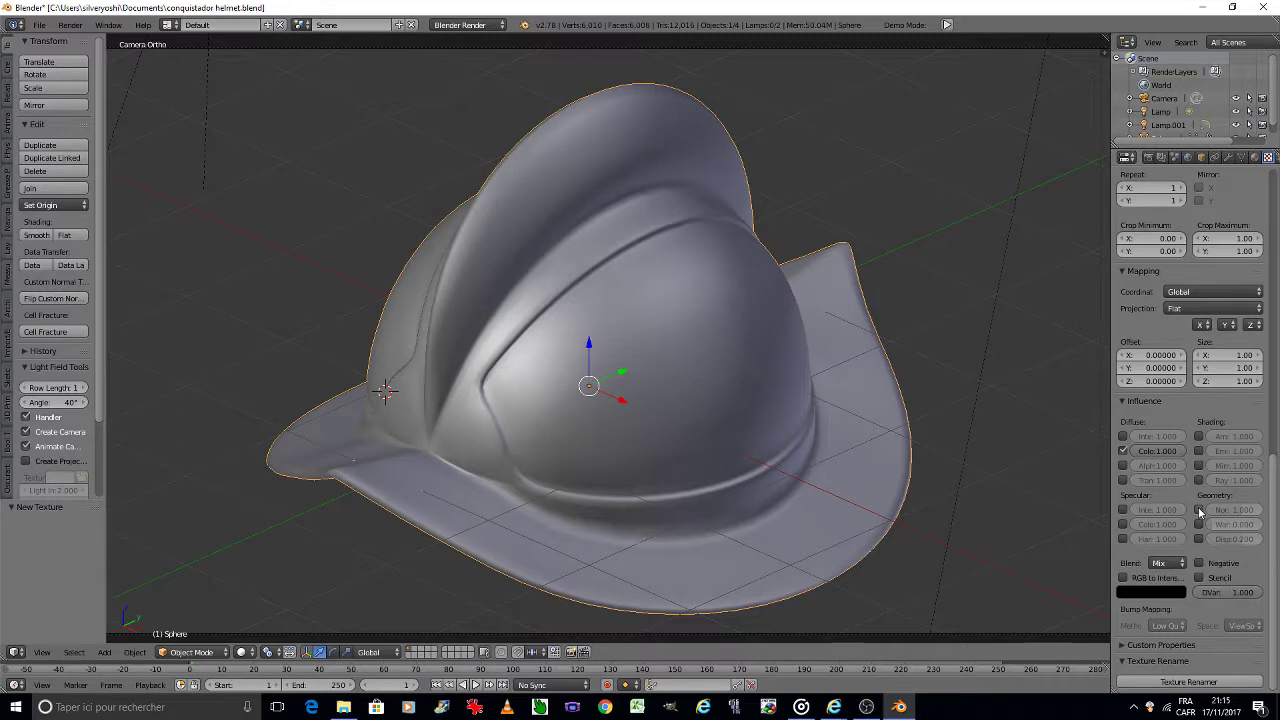
click(1198, 509)
text(0.1)
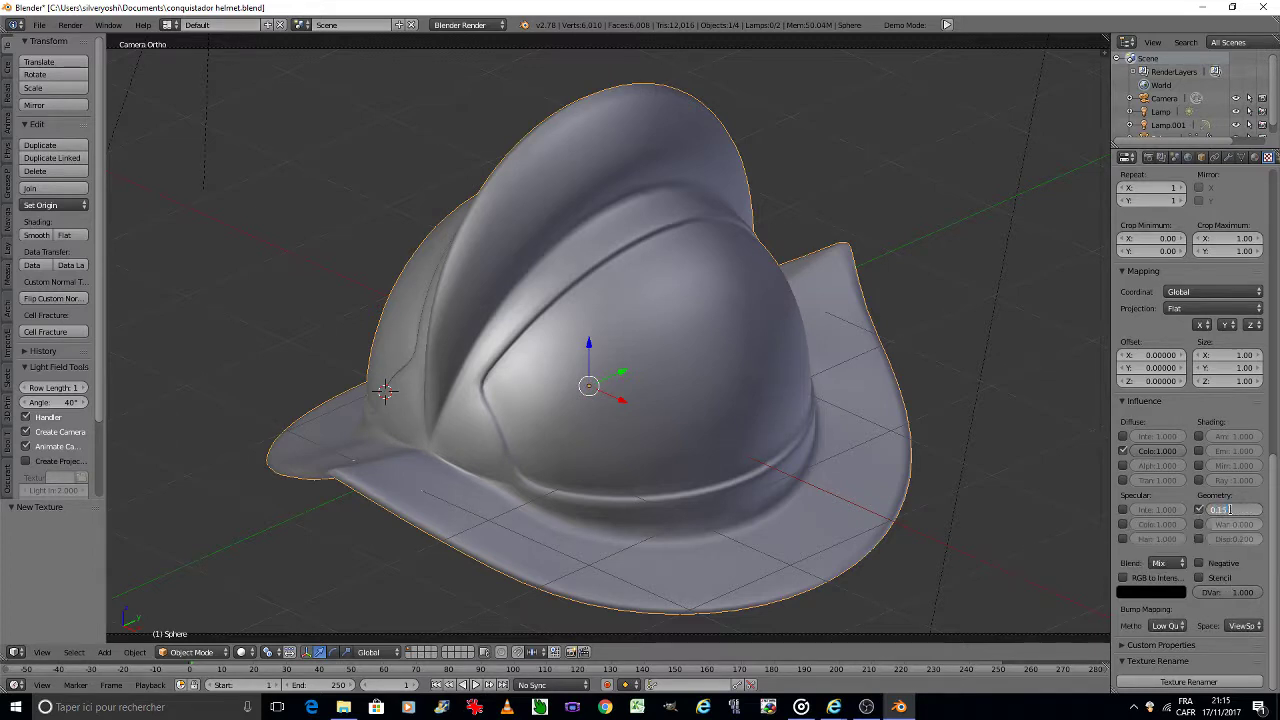
key(Return)
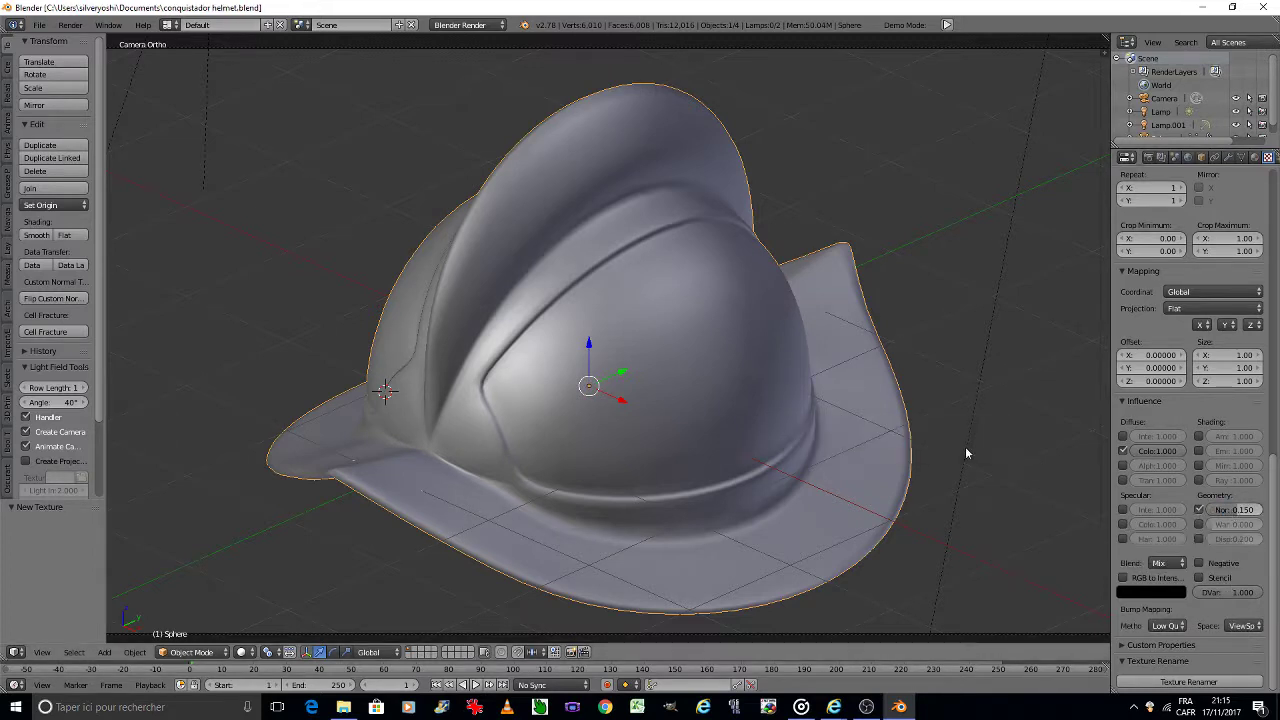
click(241, 652)
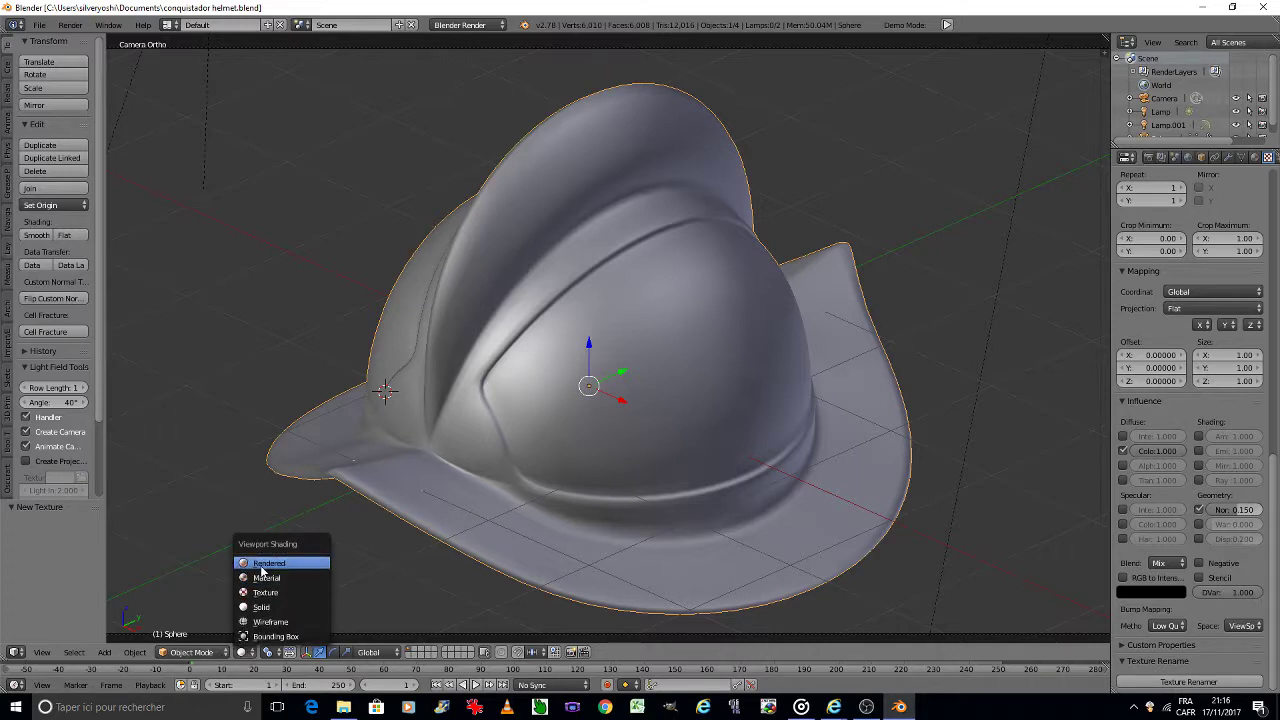
click(265, 563)
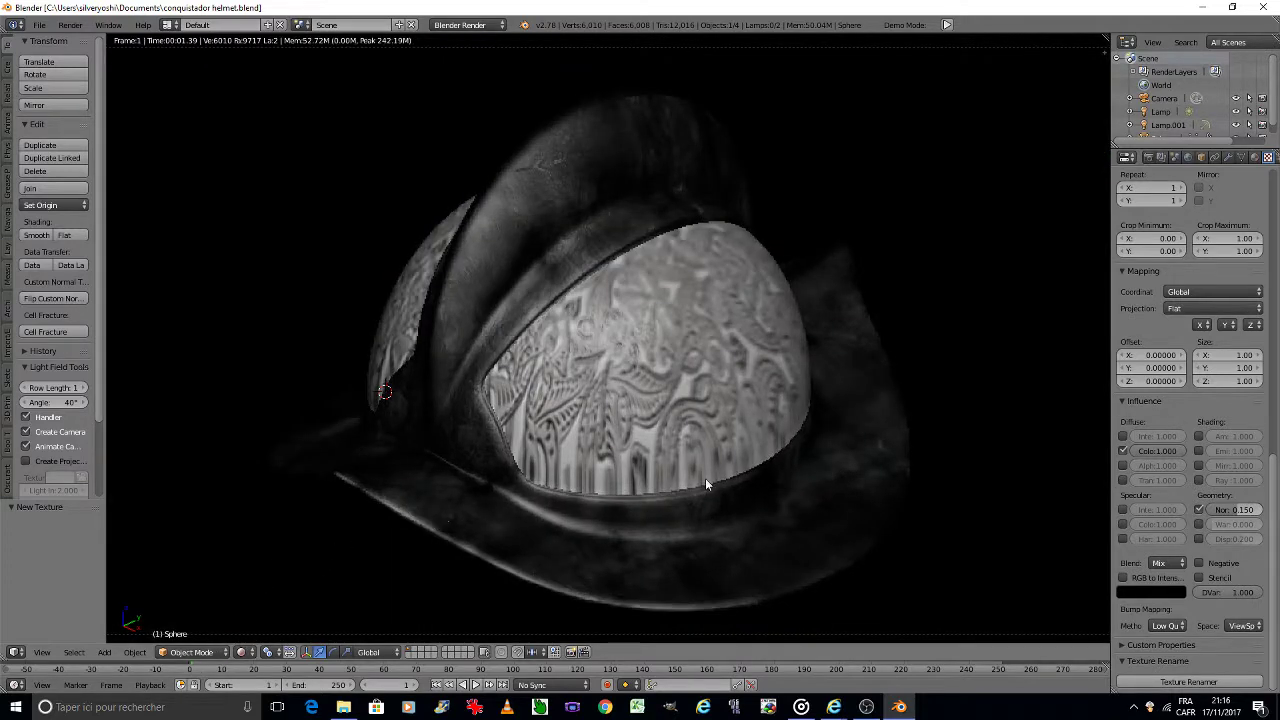
Step: Stop the motif tinting diffuse colour and try a 2× horizontal repeat
click(1123, 451)
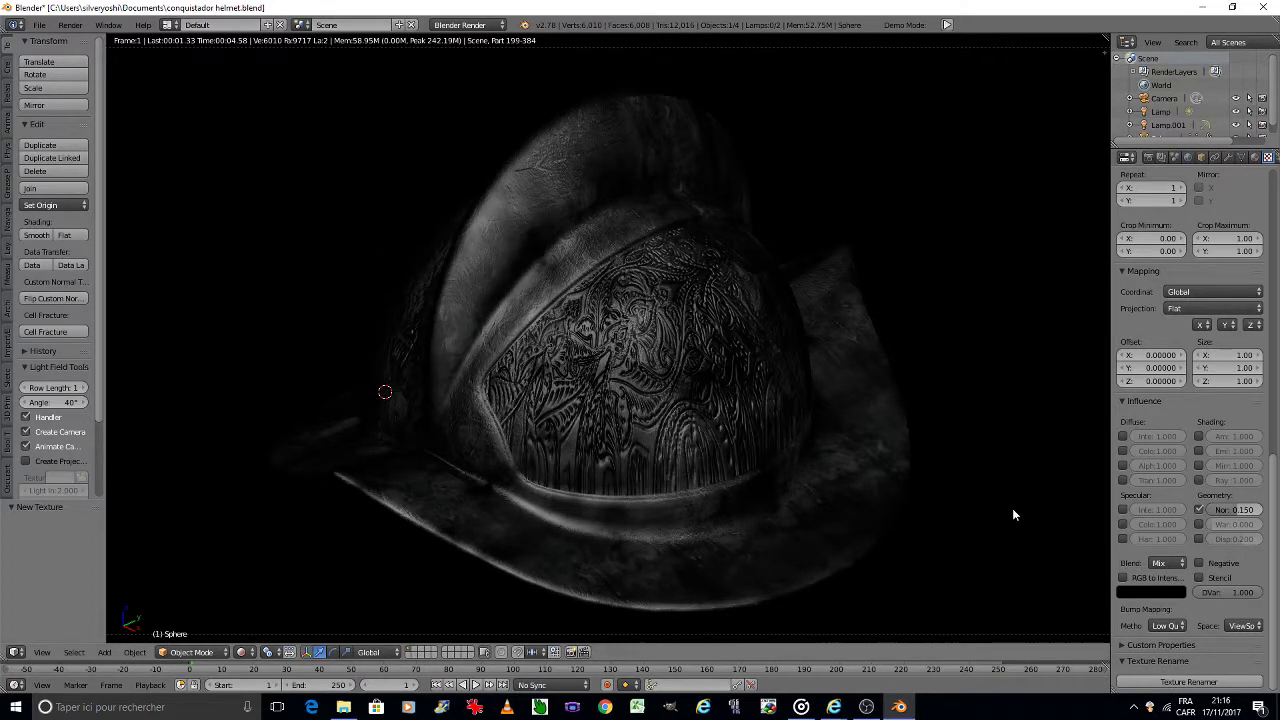
click(1181, 200)
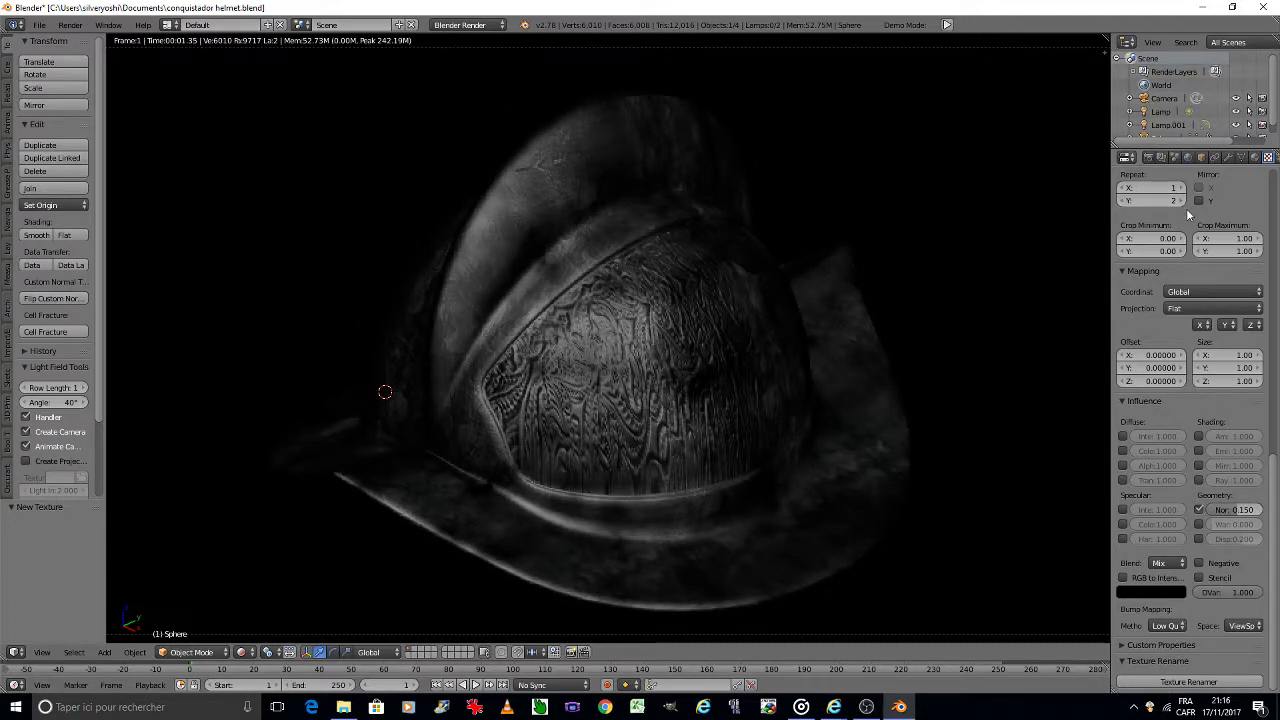
key(ctrl+z)
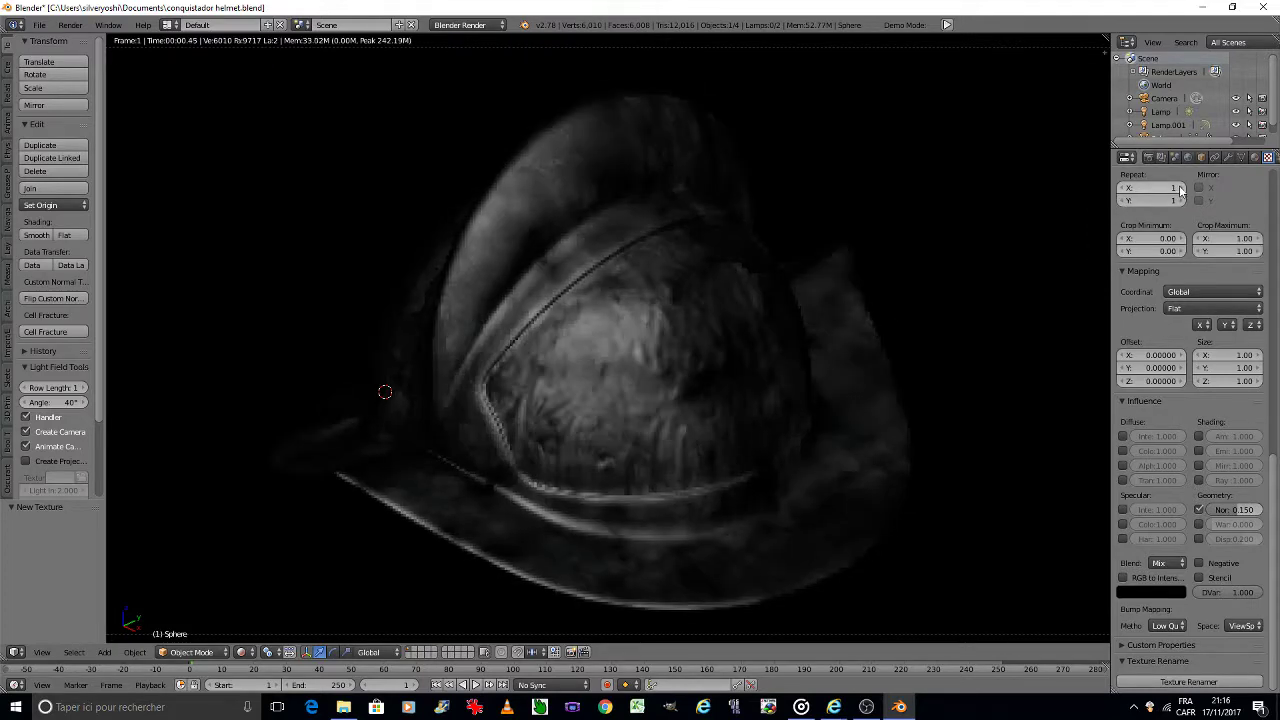
click(1181, 190)
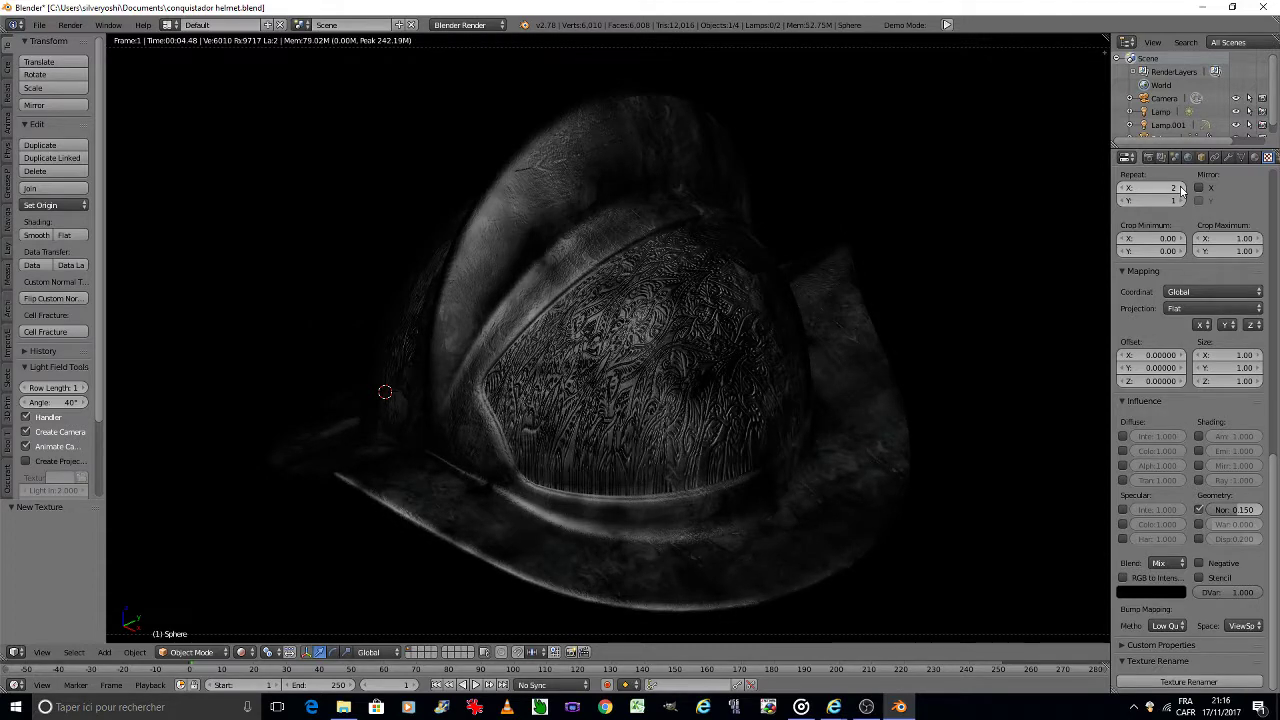
Step: Set normal strength to 0.1, restore horizontal repeat to 1, and save the file
click(1238, 509)
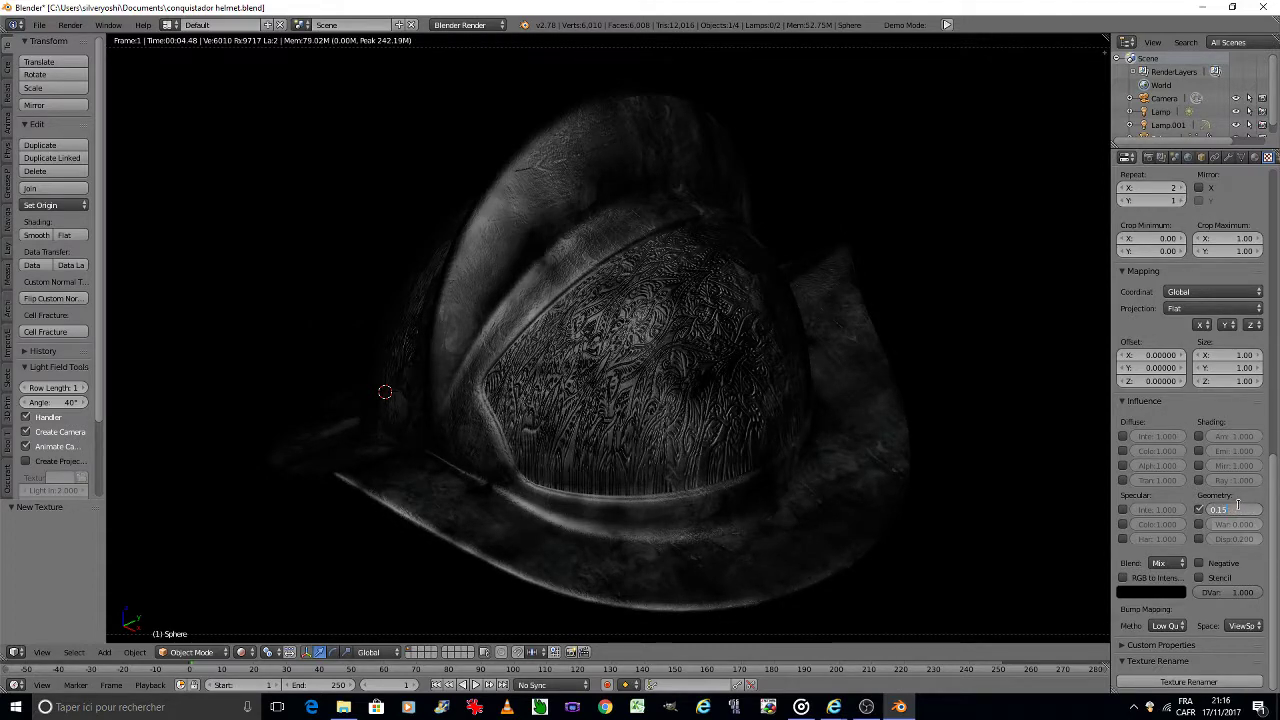
text(0.1)
key(Return)
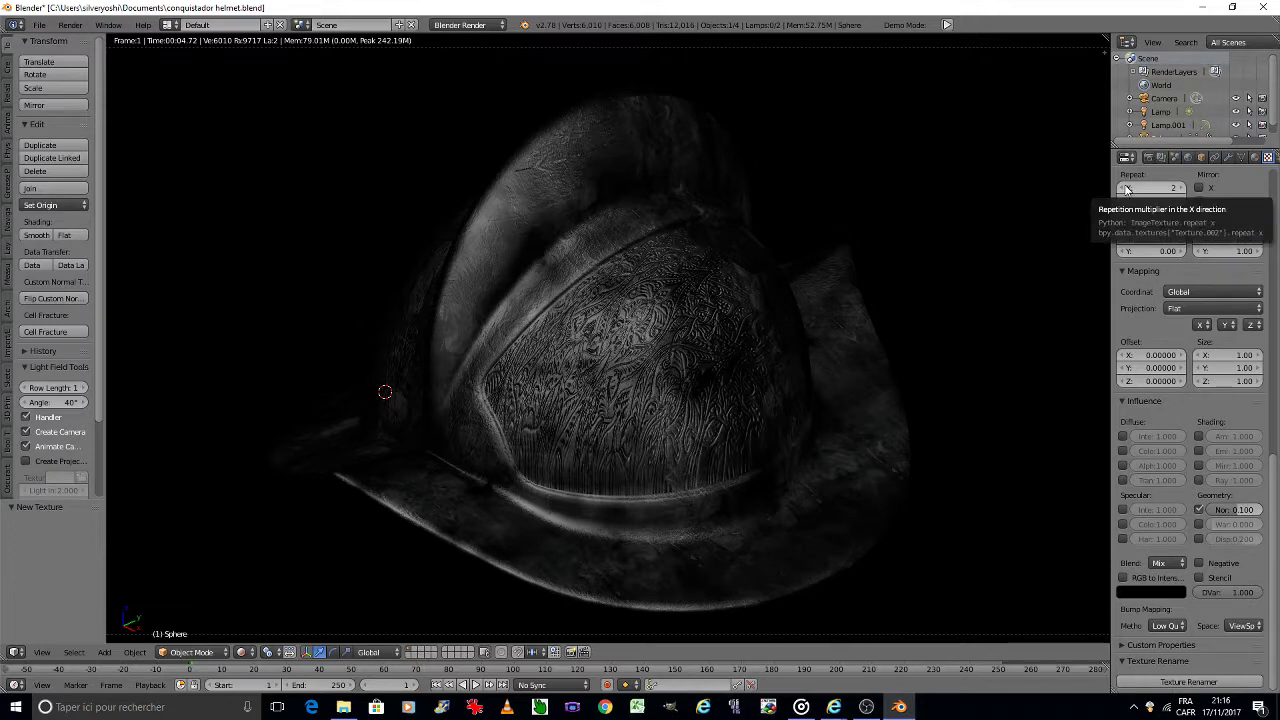
click(1127, 190)
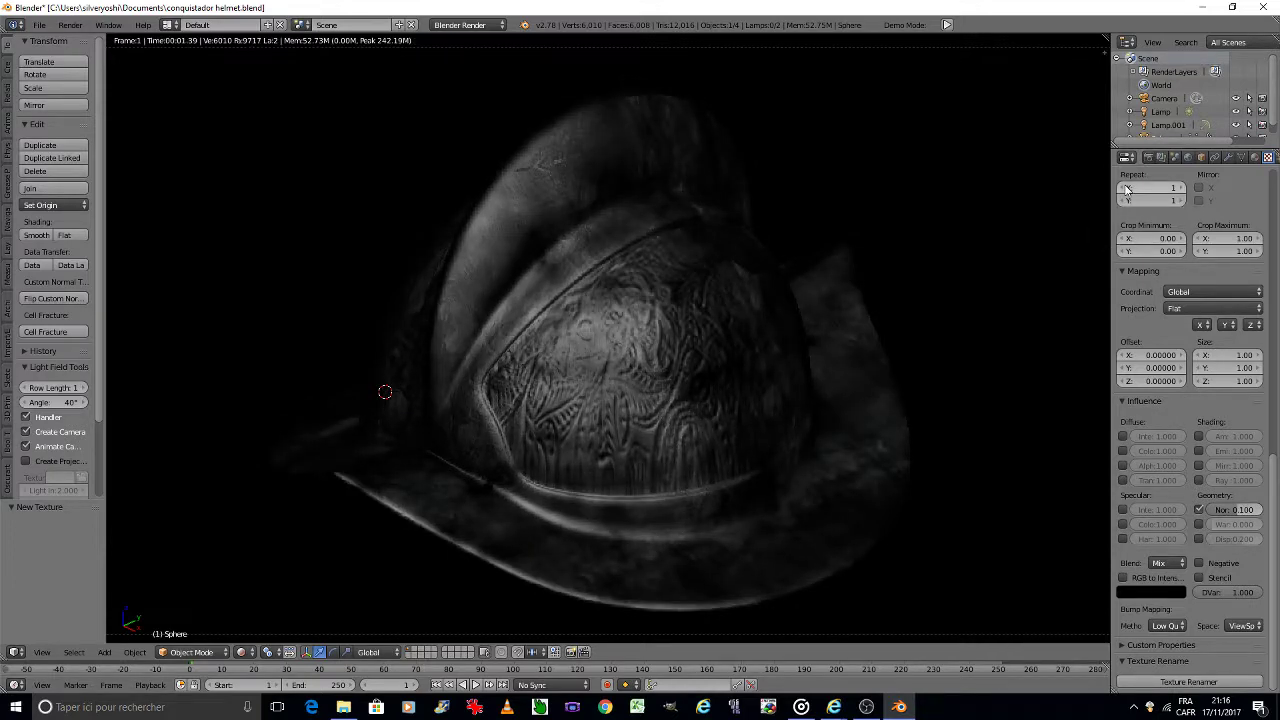
key(ctrl+s)
click(877, 428)
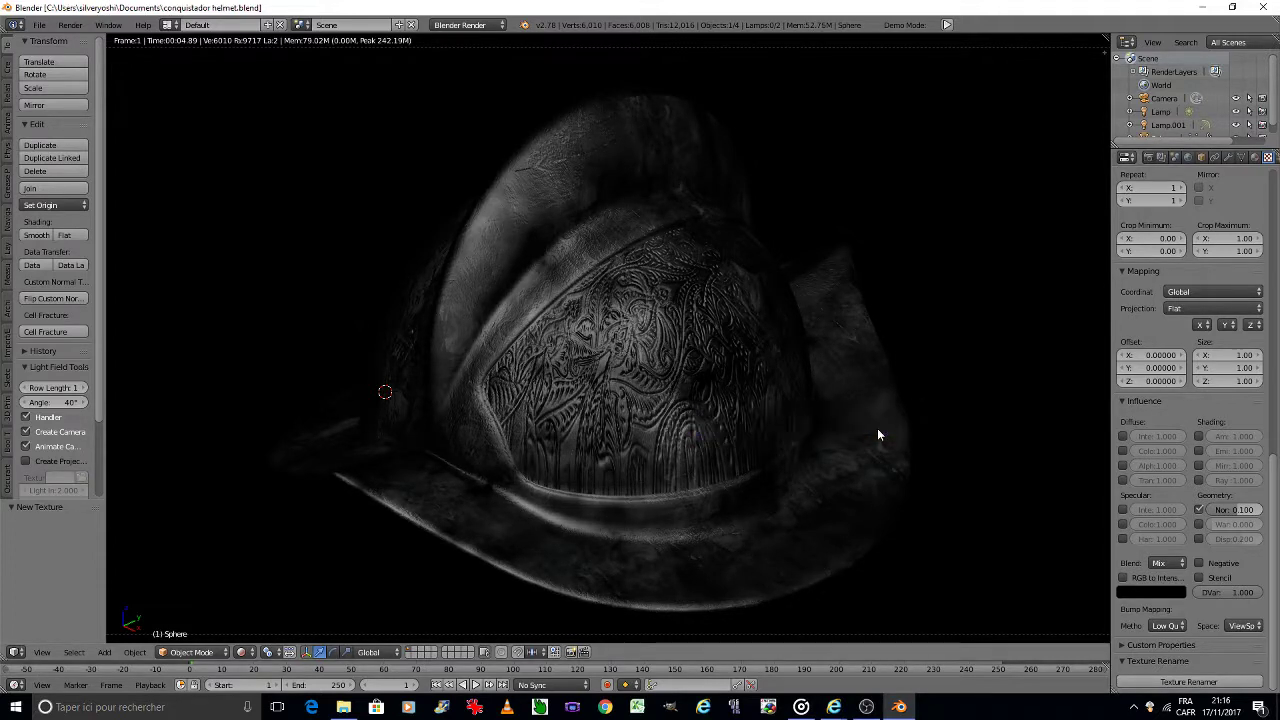
Step: Lower the motif's bump strength to 0.05
click(1218, 510)
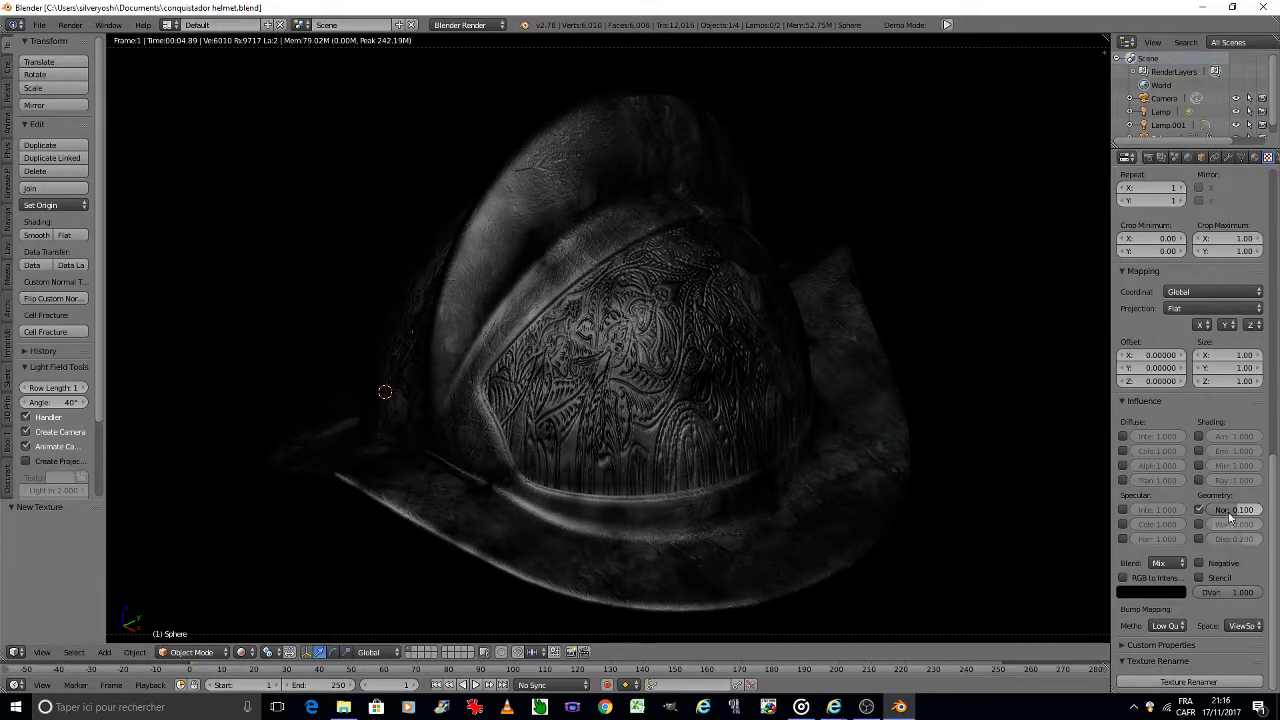
text(0.05)
key(Return)
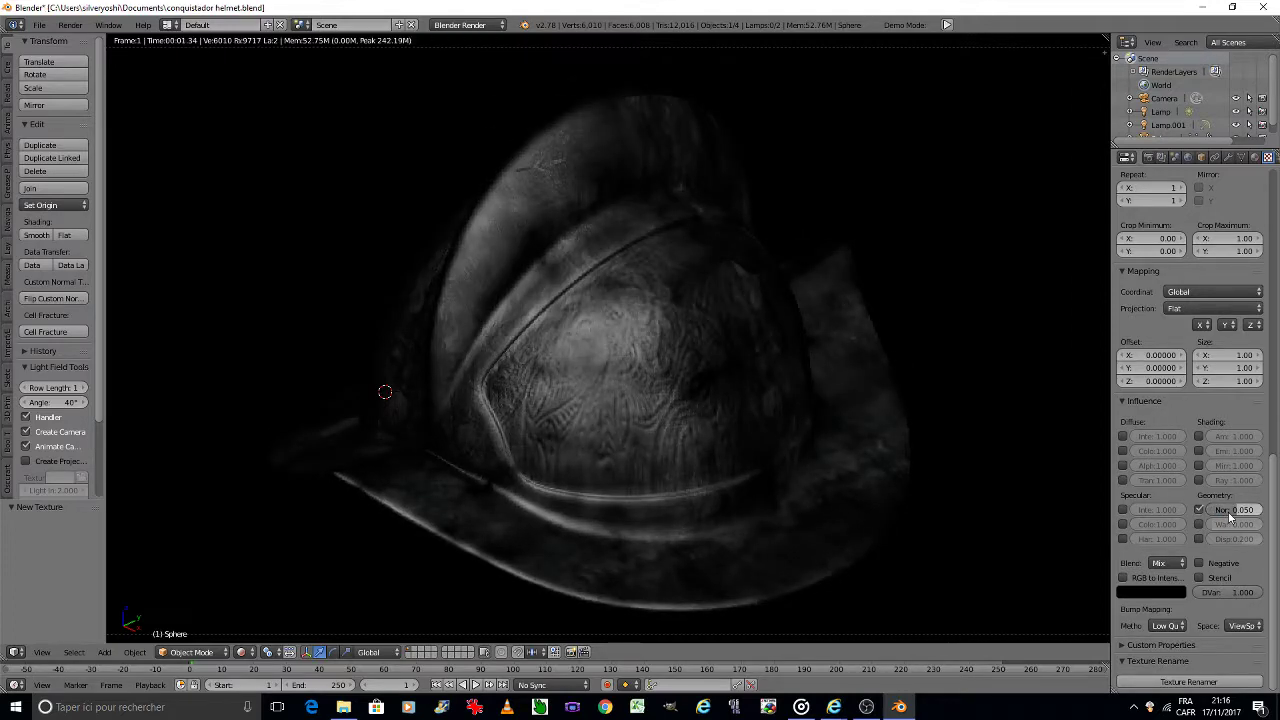
Step: Save the file, then try a 2×2 motif repeat before resetting it to 1
key(ctrl+s)
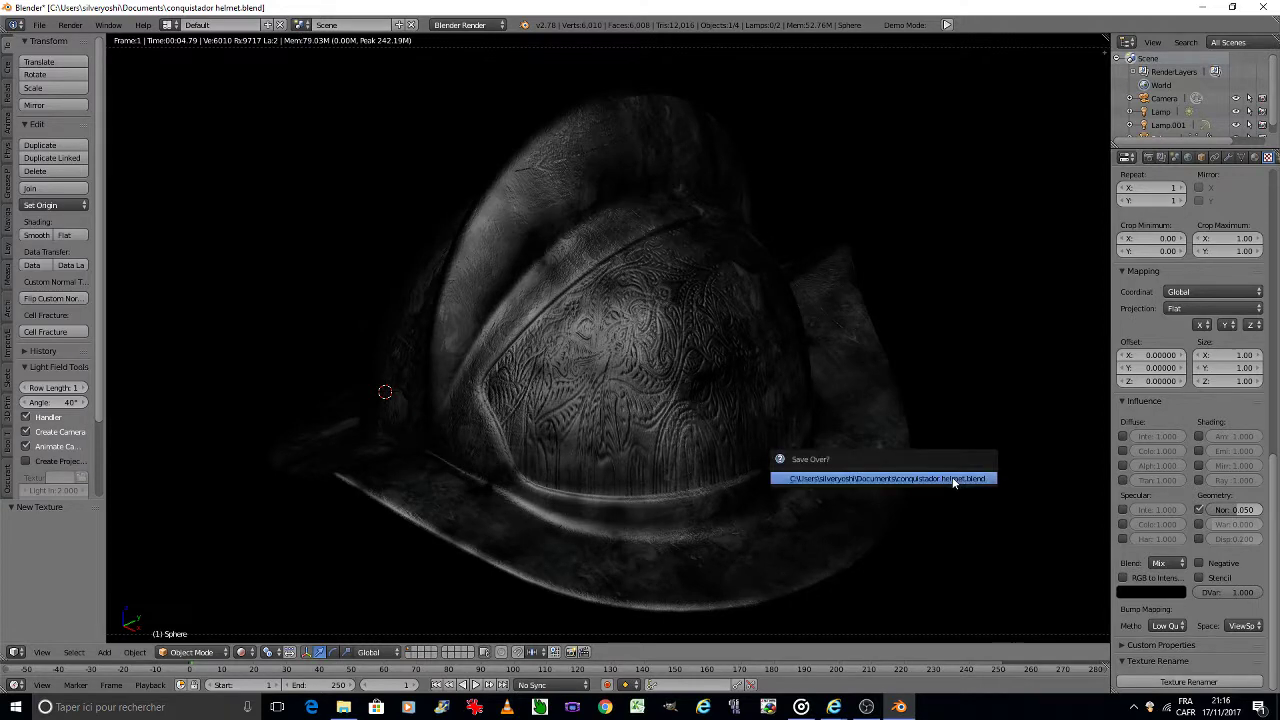
click(953, 481)
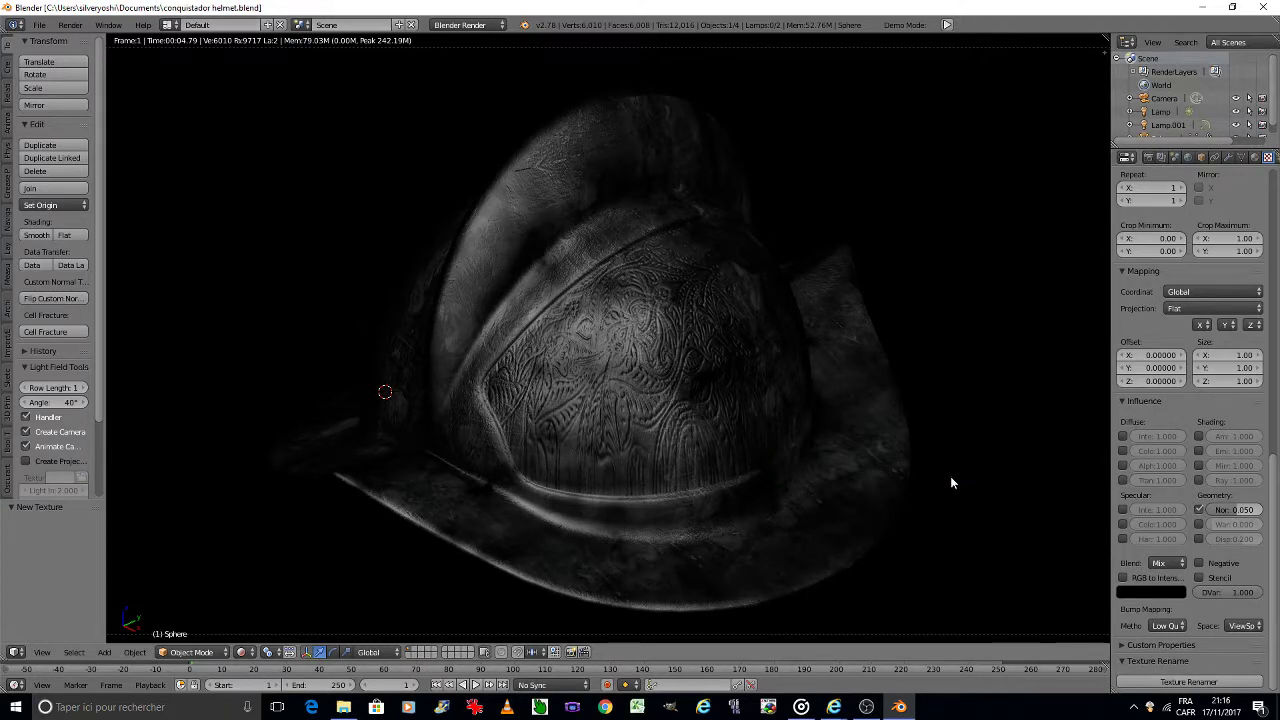
click(1181, 188)
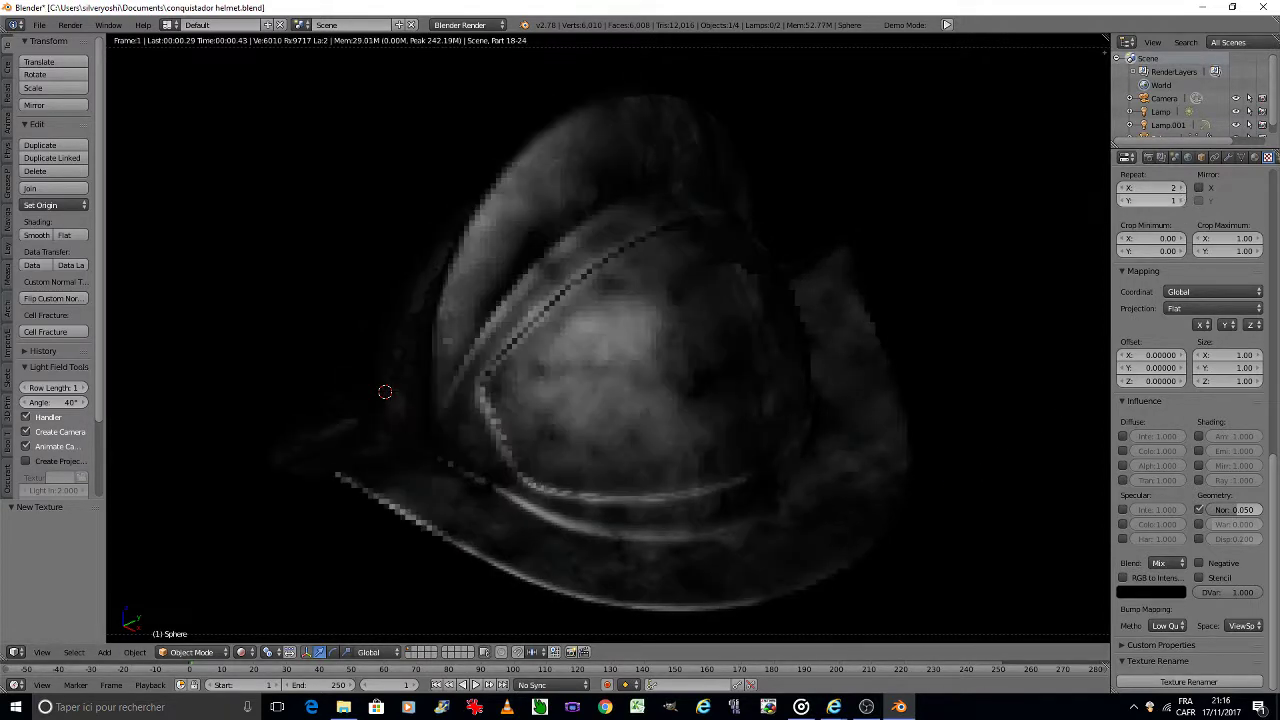
click(1181, 200)
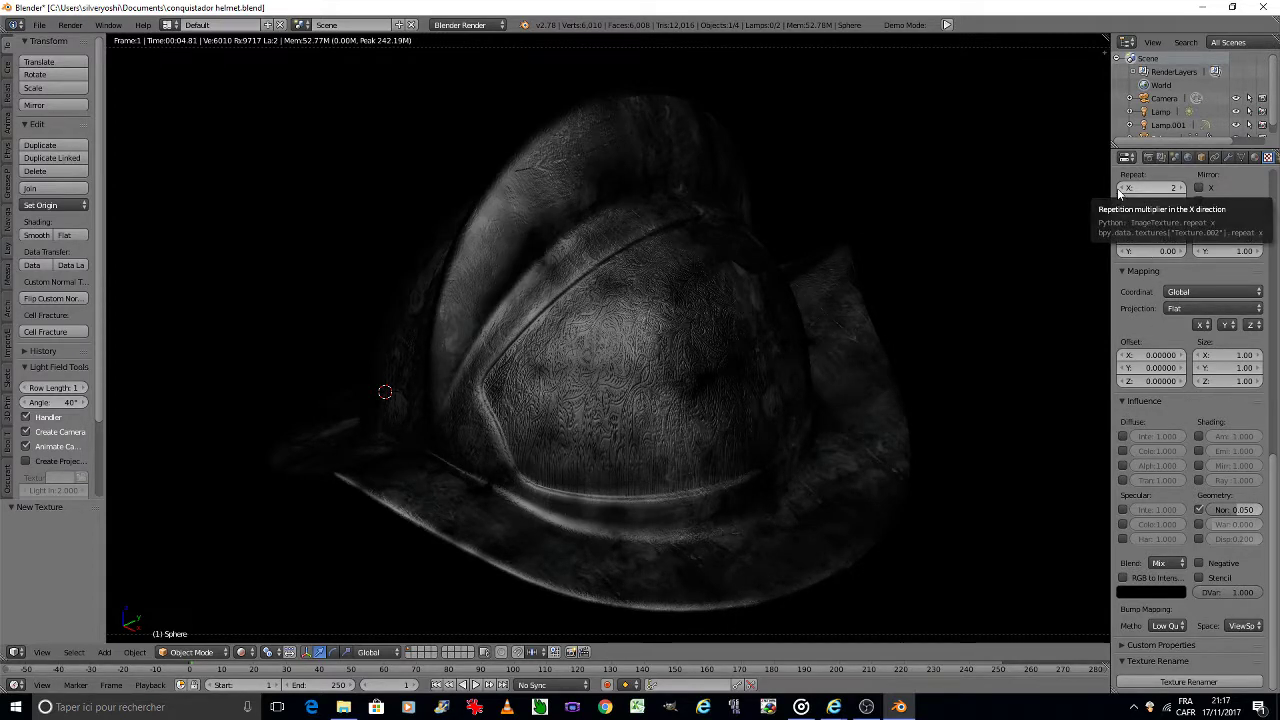
drag(1119, 193, 1123, 201)
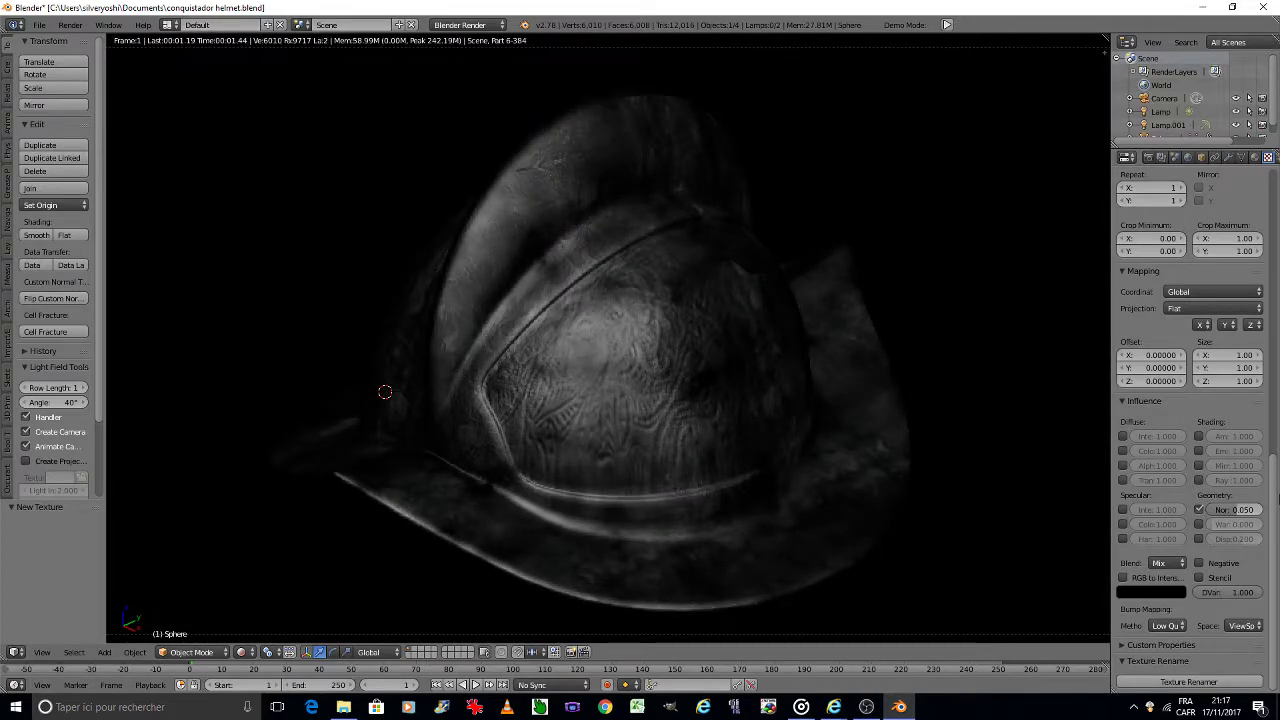
scroll(1250, 400, up, 10)
Step: Move Texture.002 up to the first slot of the texture stack
click(1257, 222)
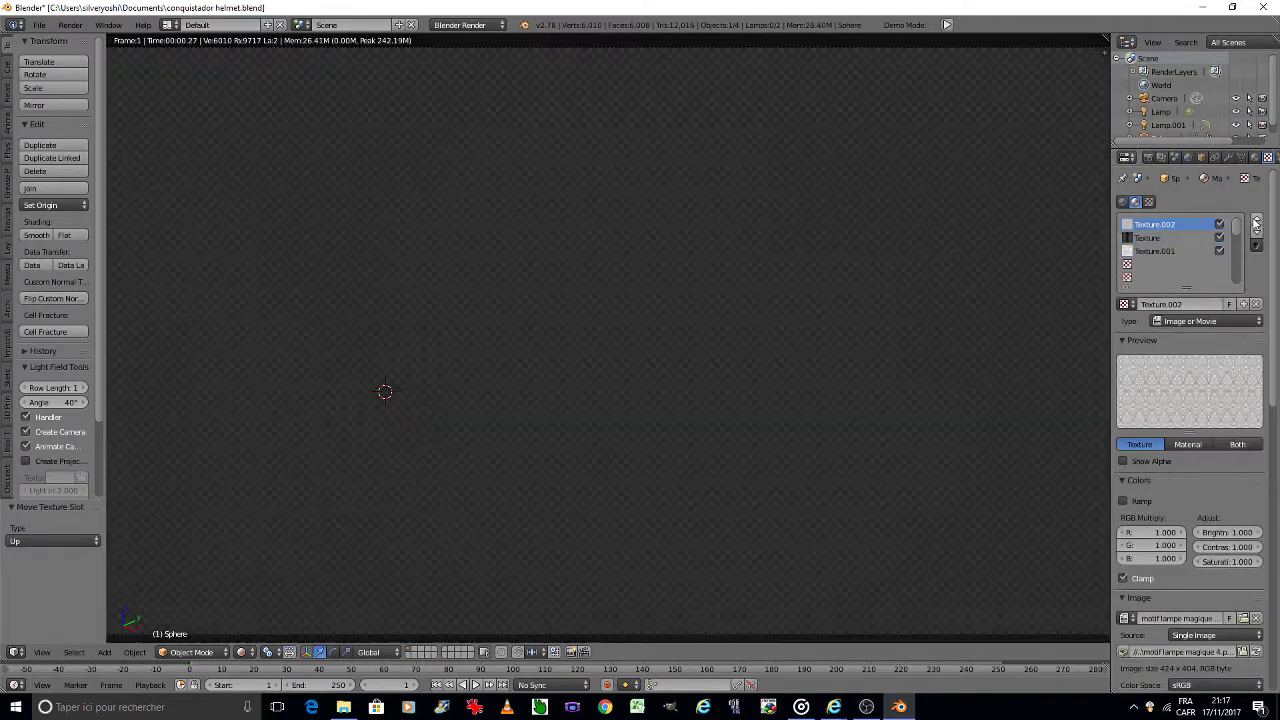
click(1257, 222)
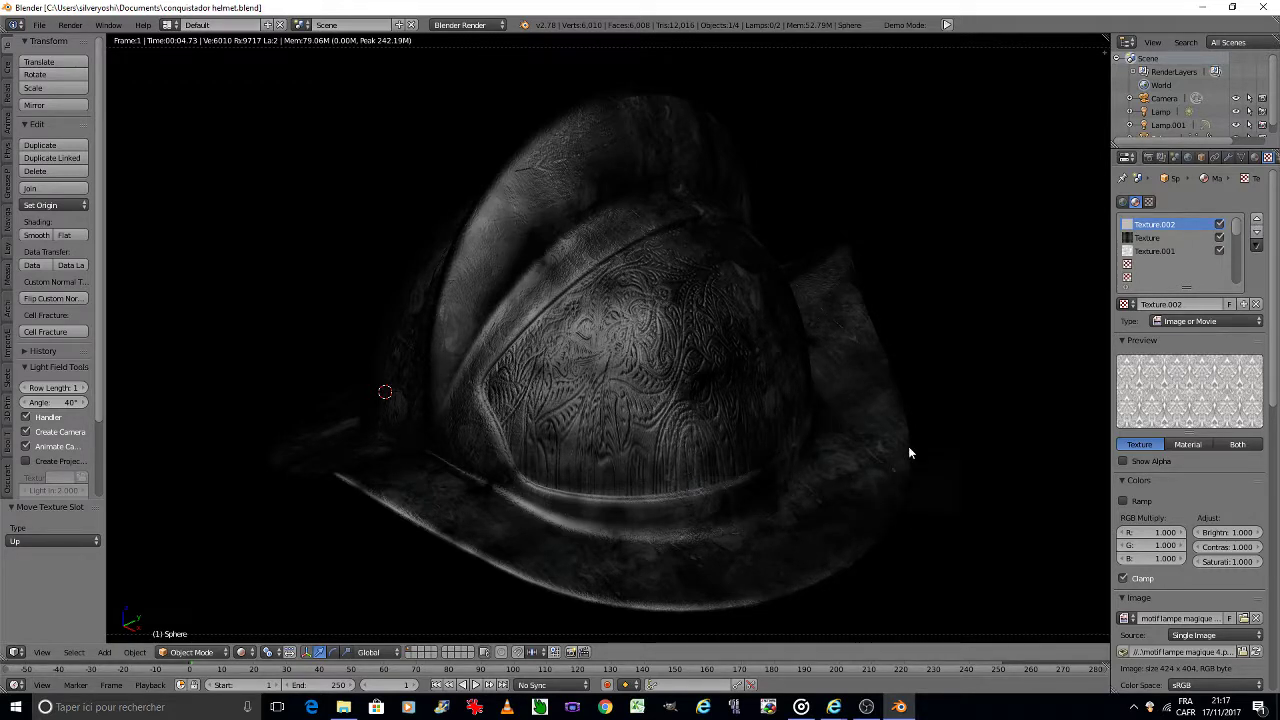
scroll(1274, 606, down, 10)
scroll(1274, 606, down, 3)
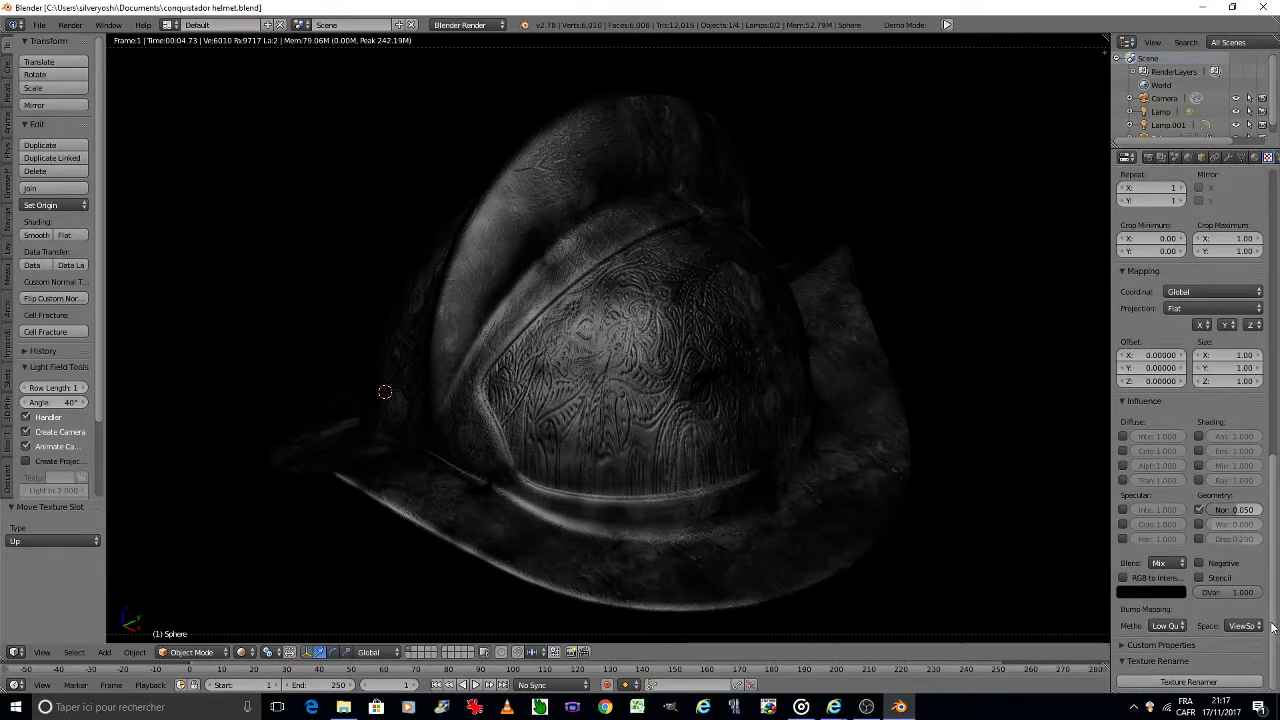
Step: Set the motif's bump strength to 0.065 and save over the helmet file
click(1224, 508)
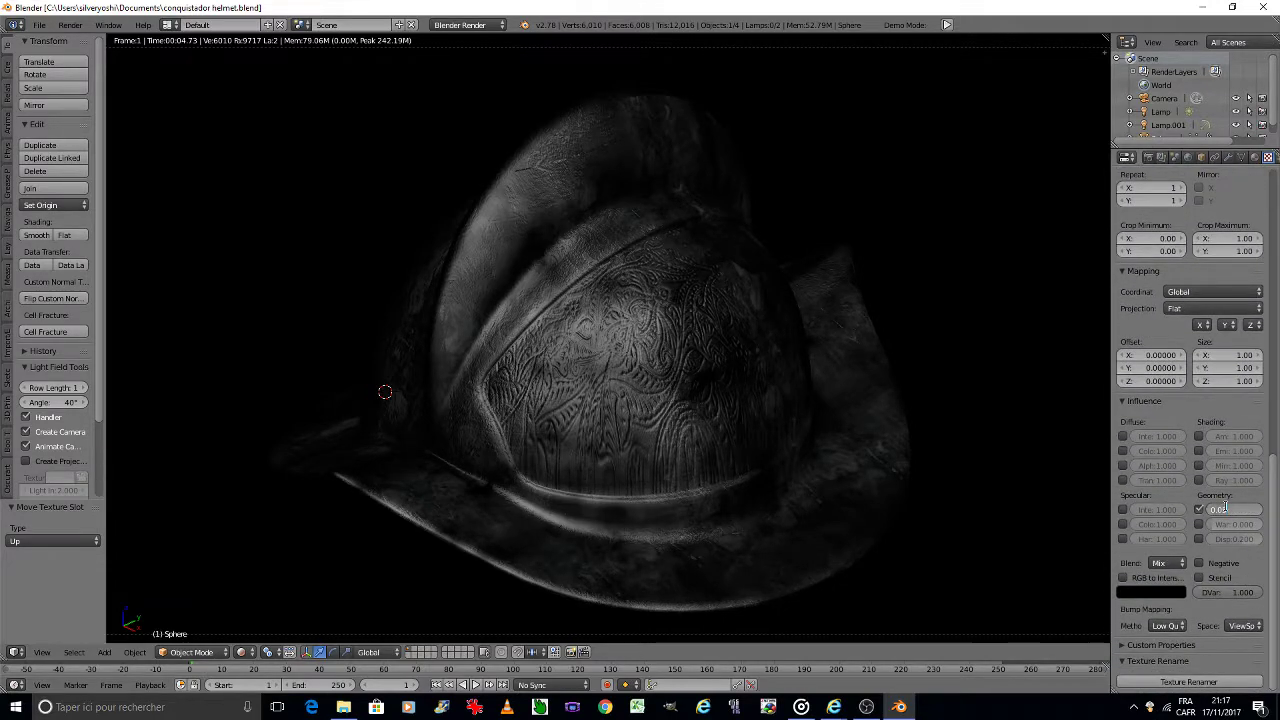
double_click(1225, 507)
key(Return)
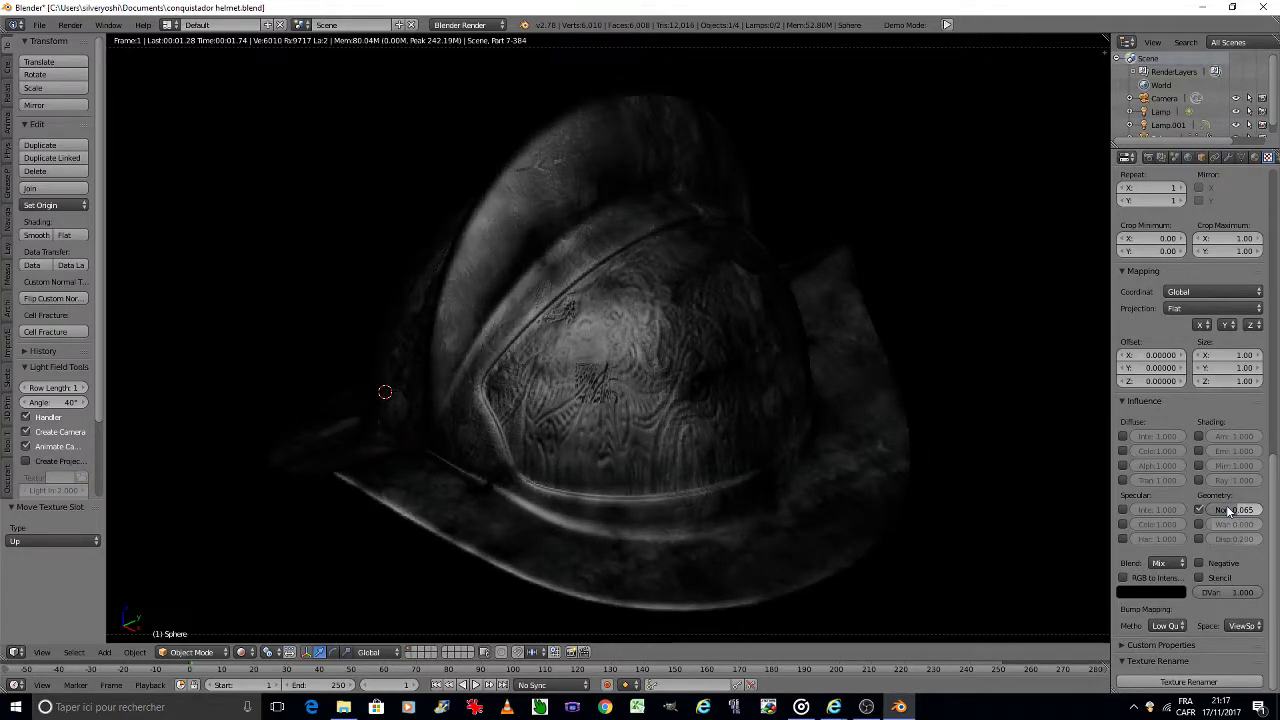
key(ctrl+s)
click(948, 487)
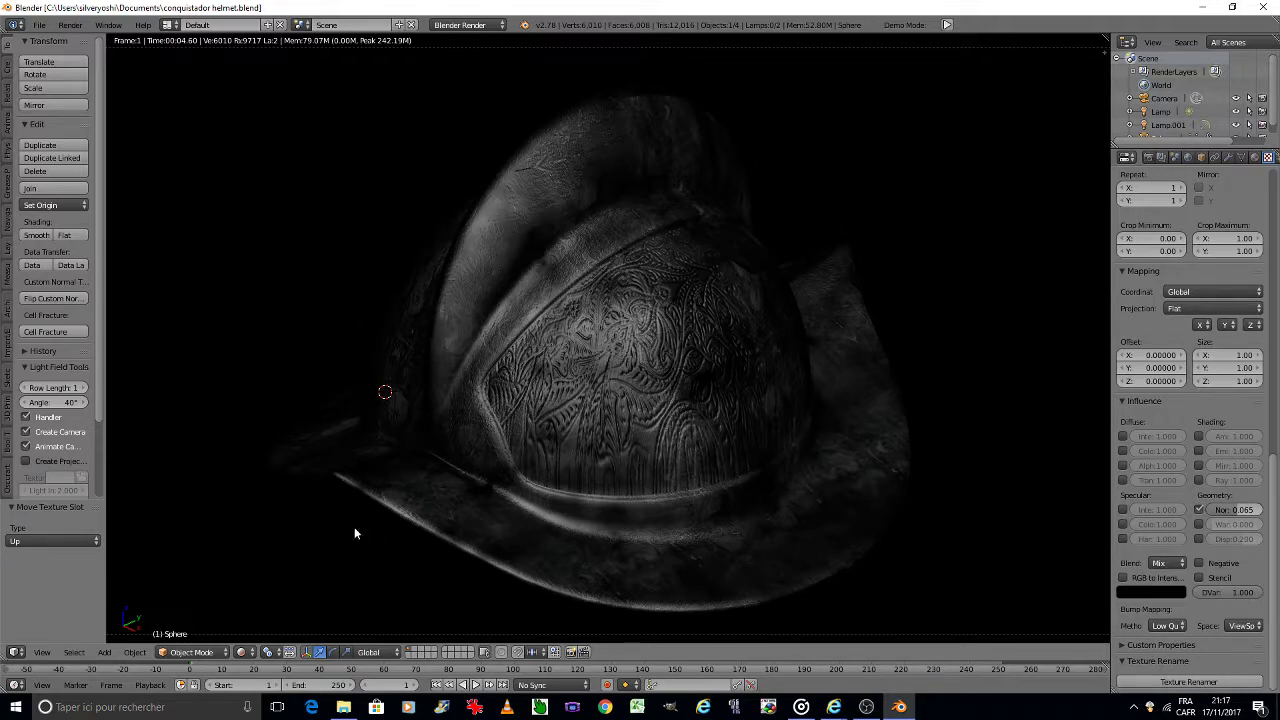
Step: In solid shading, rotate the helmet -26.38° around the Z axis
click(242, 652)
click(258, 607)
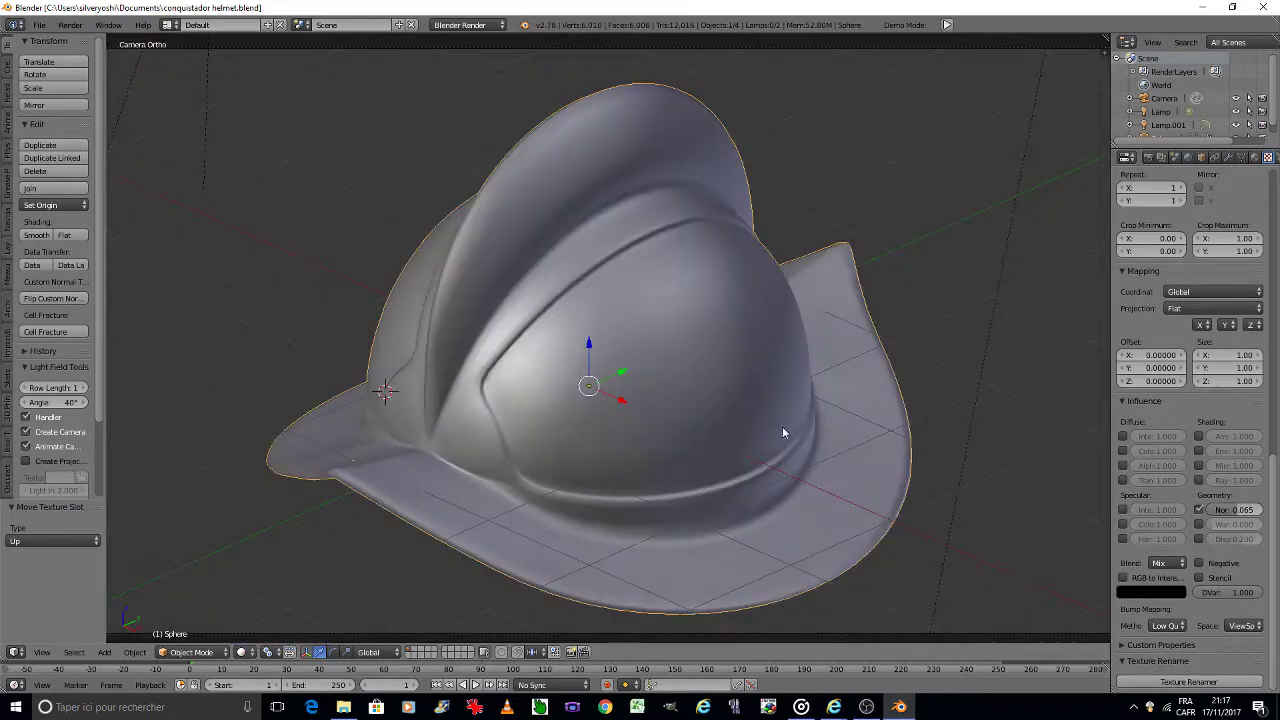
key(r)
key(z)
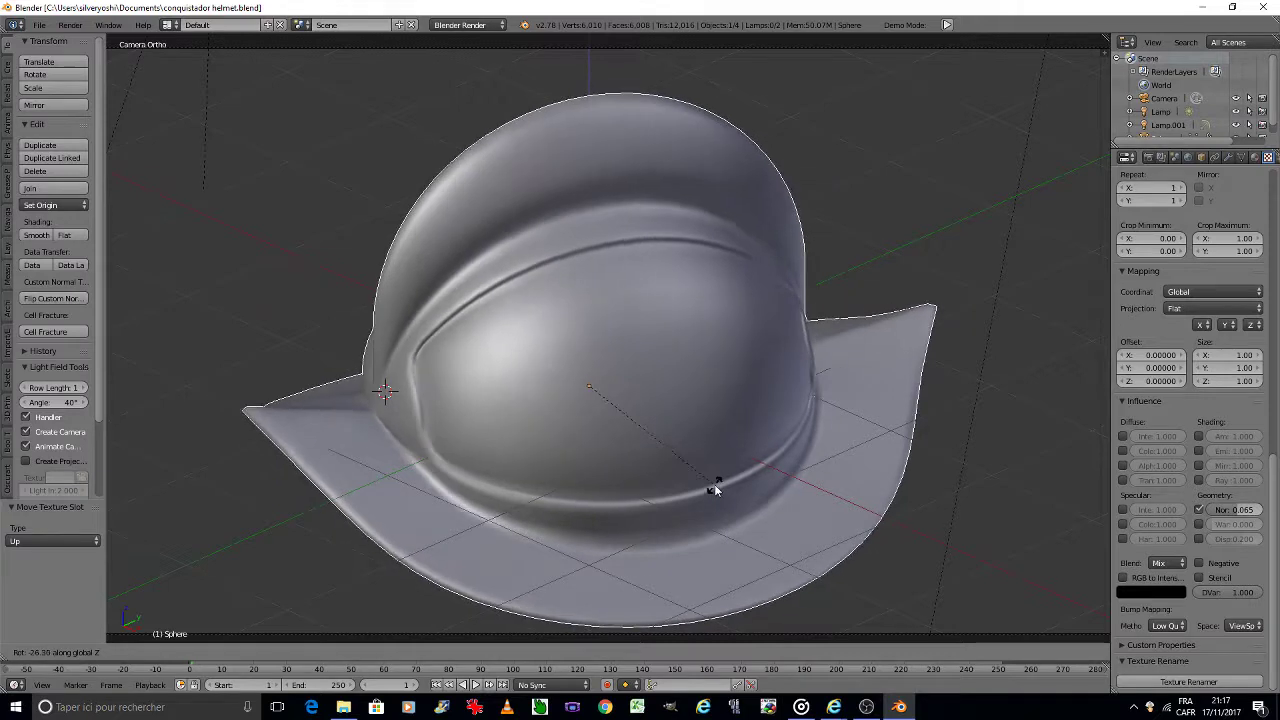
click(714, 487)
Step: Save over the file, deselect the helmet, and preview it in Rendered shading
key(ctrl+s)
click(714, 484)
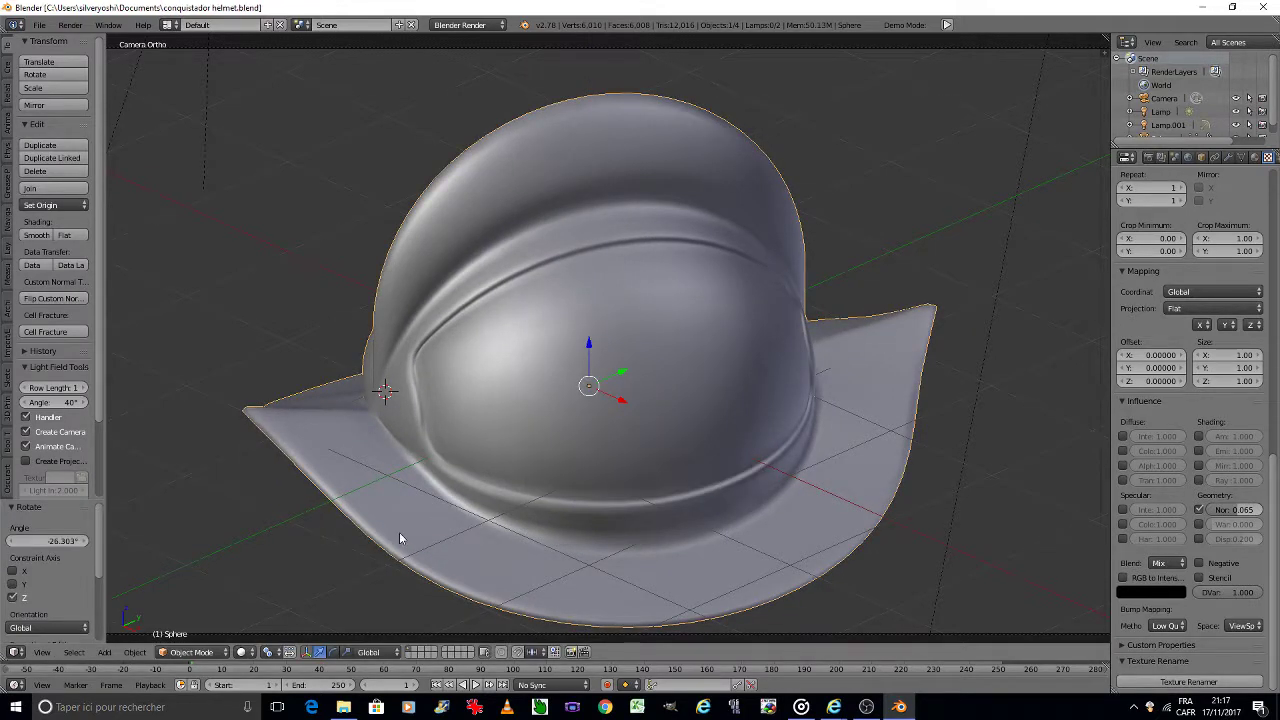
key(a)
click(242, 652)
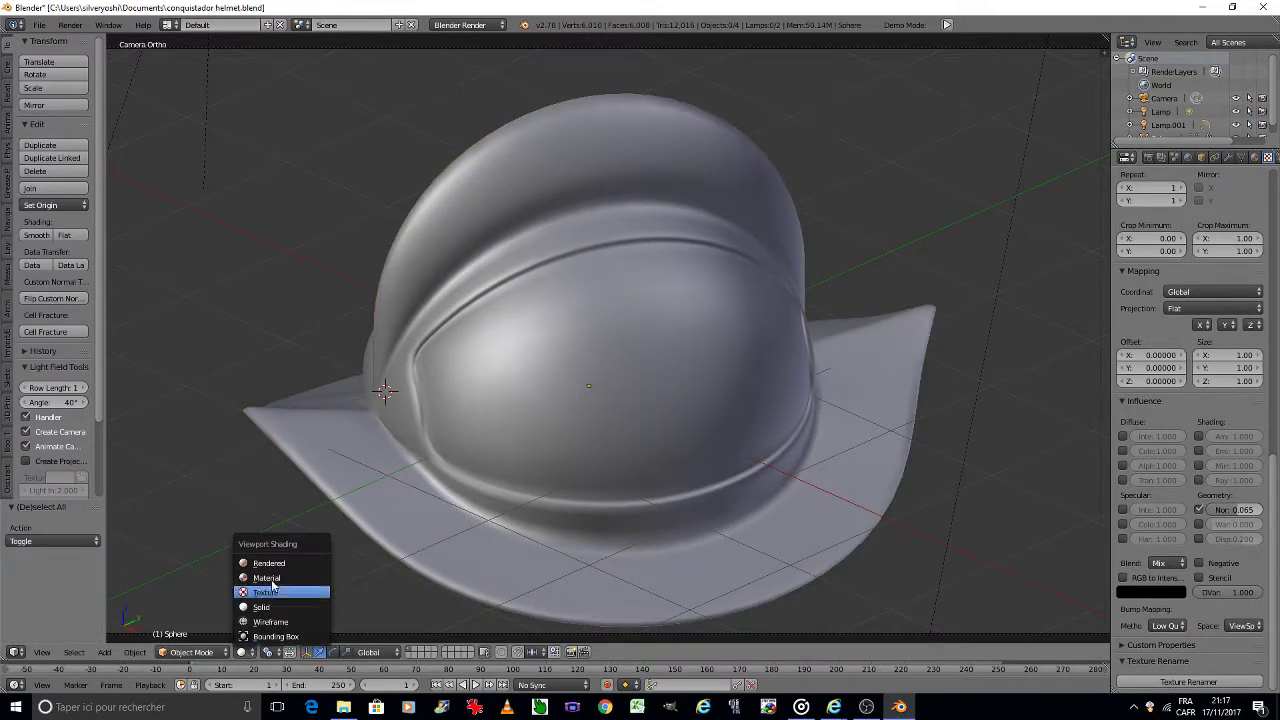
click(268, 563)
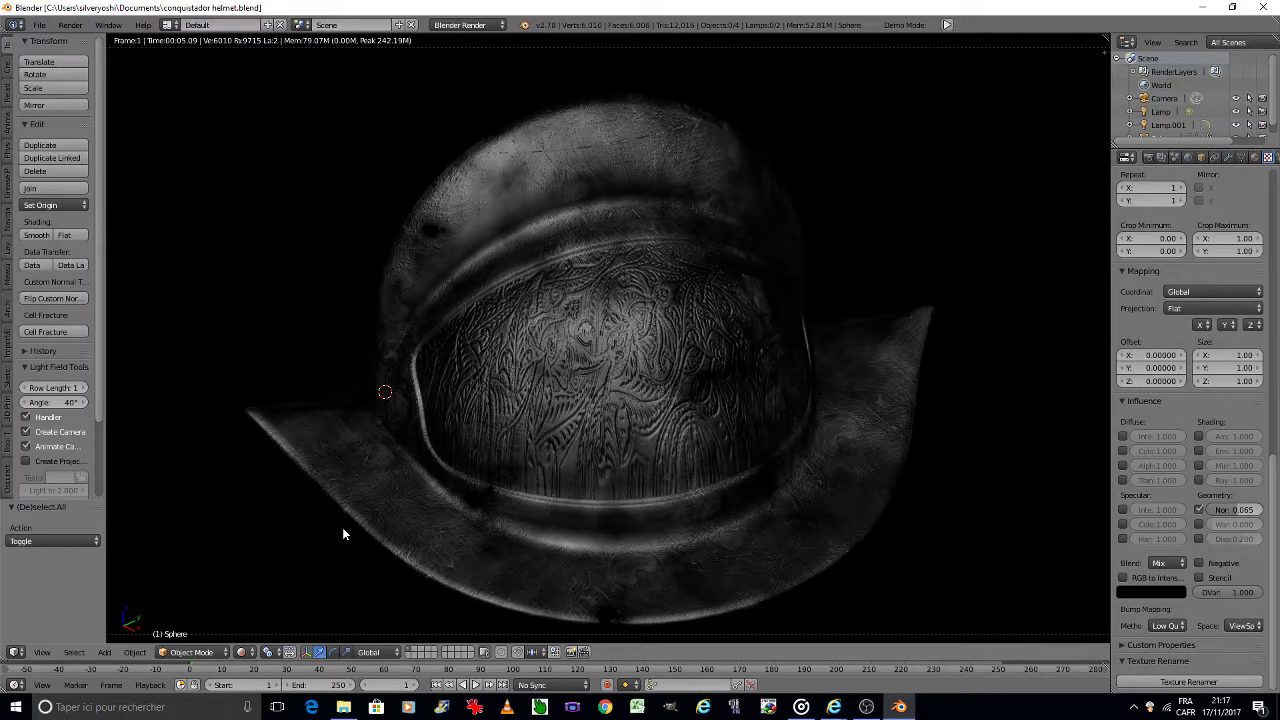
click(241, 652)
Step: Enter Edit Mode on the helmet in solid shading and orbit to look down on it
click(270, 590)
key(Tab)
click(433, 535)
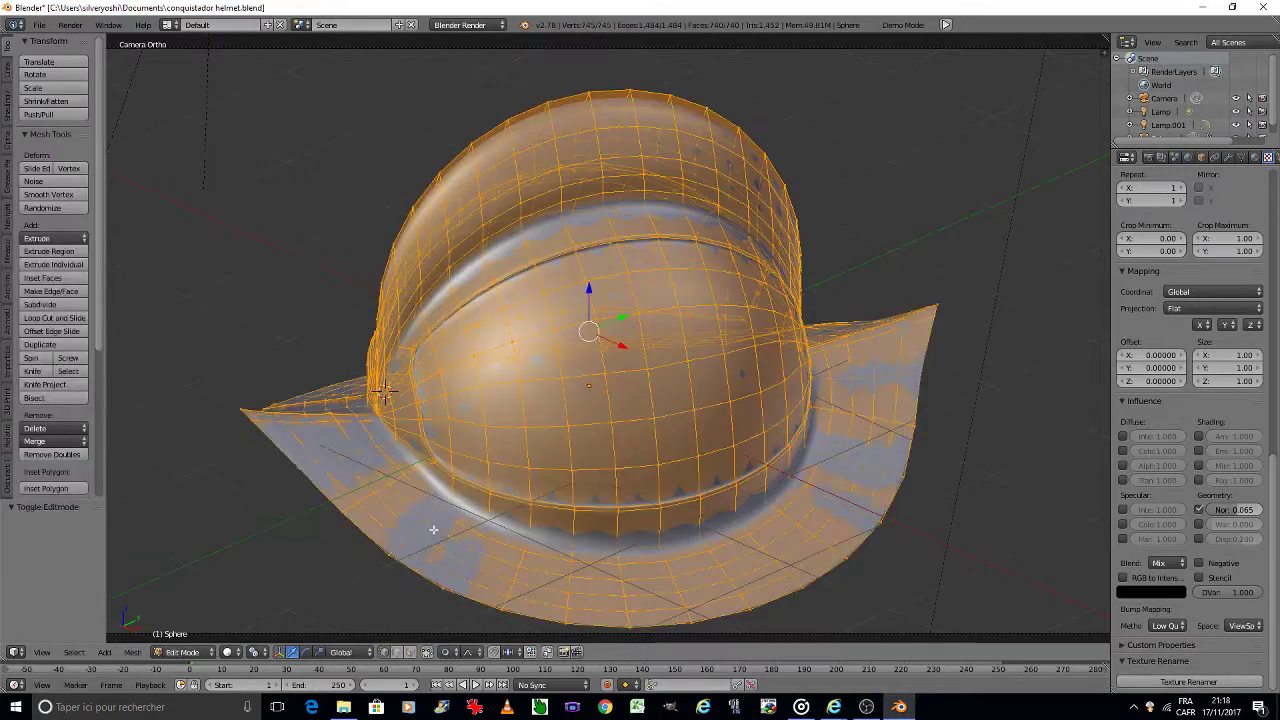
key(KP_0)
middle_drag(433, 529, 433, 529)
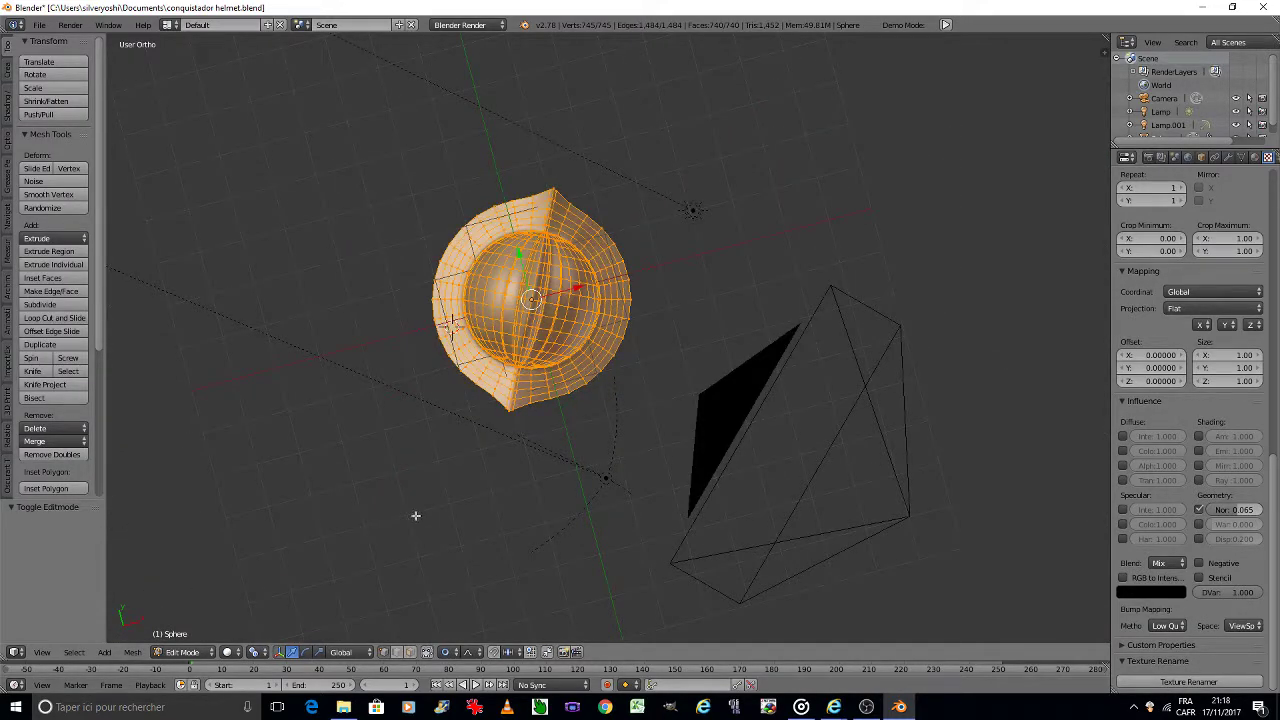
scroll(486, 316, up, 5)
middle_drag(502, 311, 536, 356)
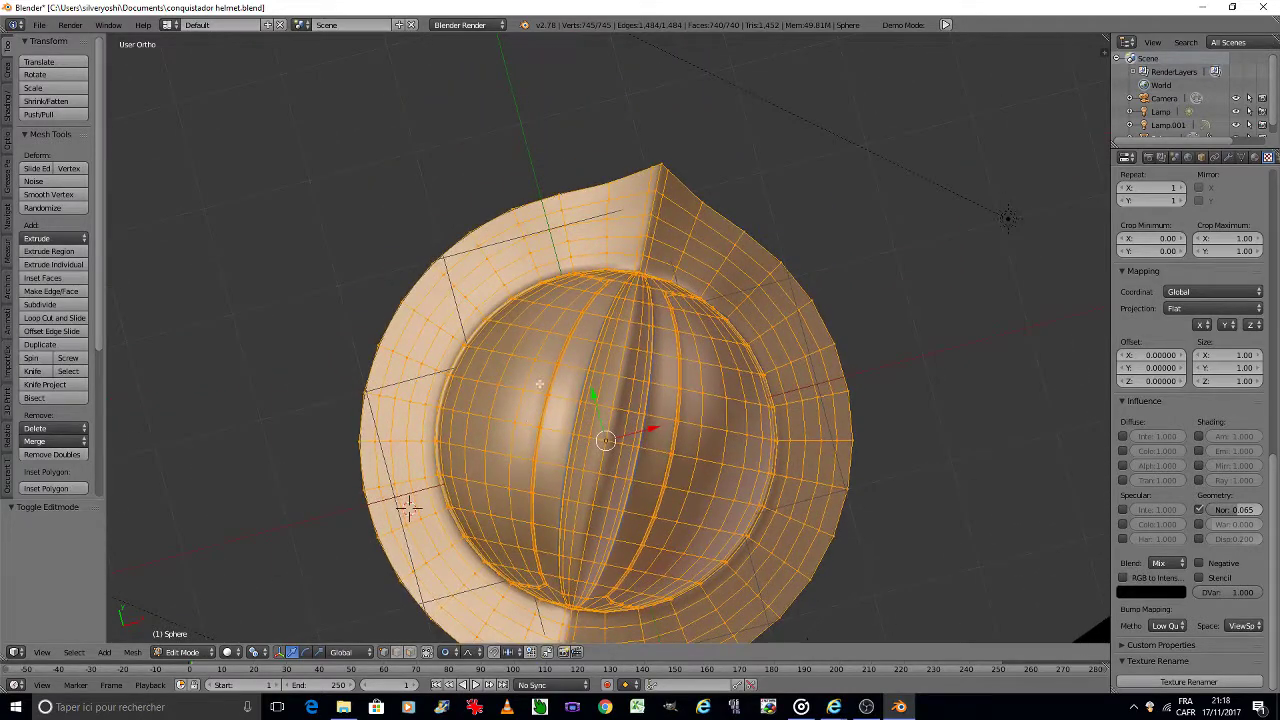
scroll(536, 355, up, 2)
scroll(536, 355, up, 2)
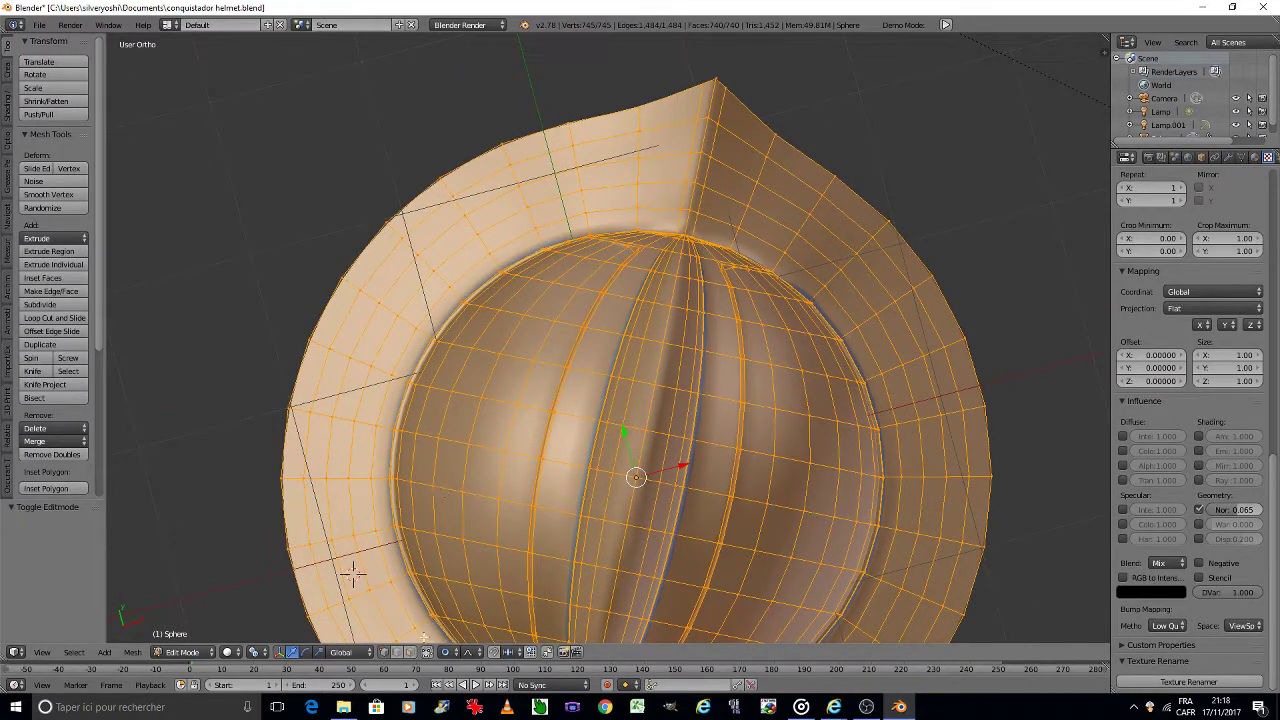
Step: Select the brim band faces lying between two edge loops around the brim
click(409, 652)
key(a)
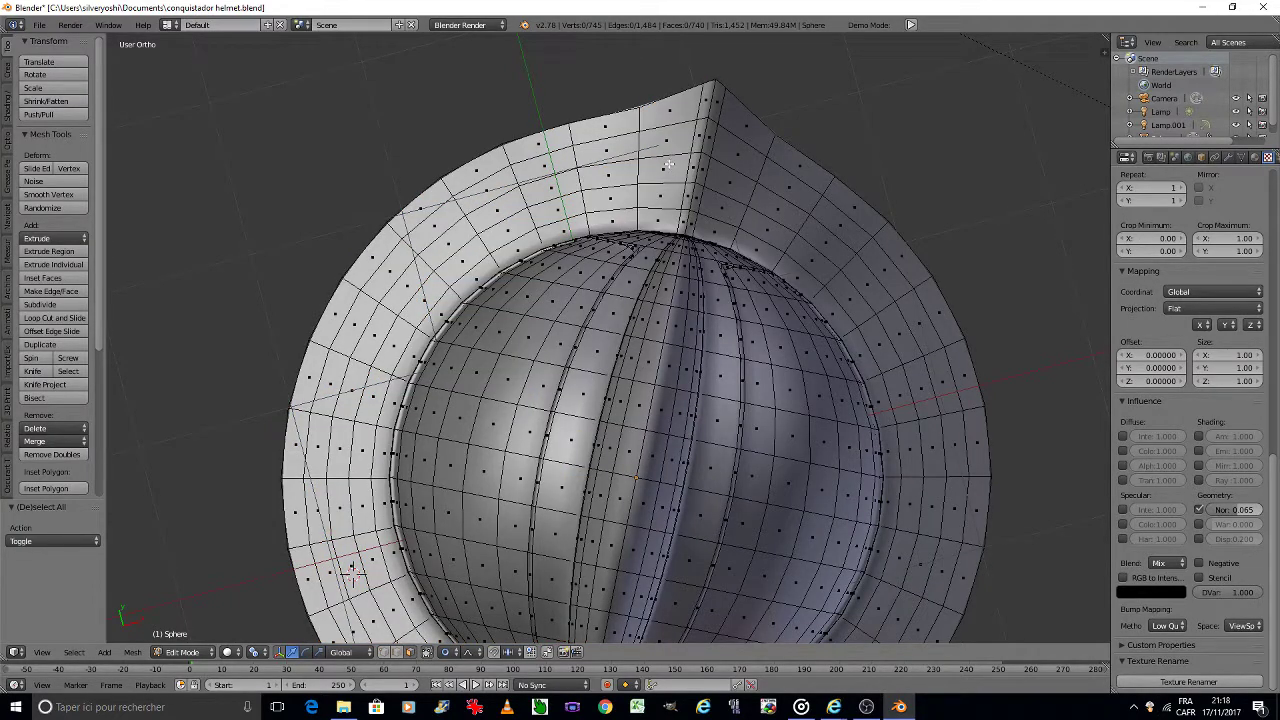
click(402, 652)
click(503, 238)
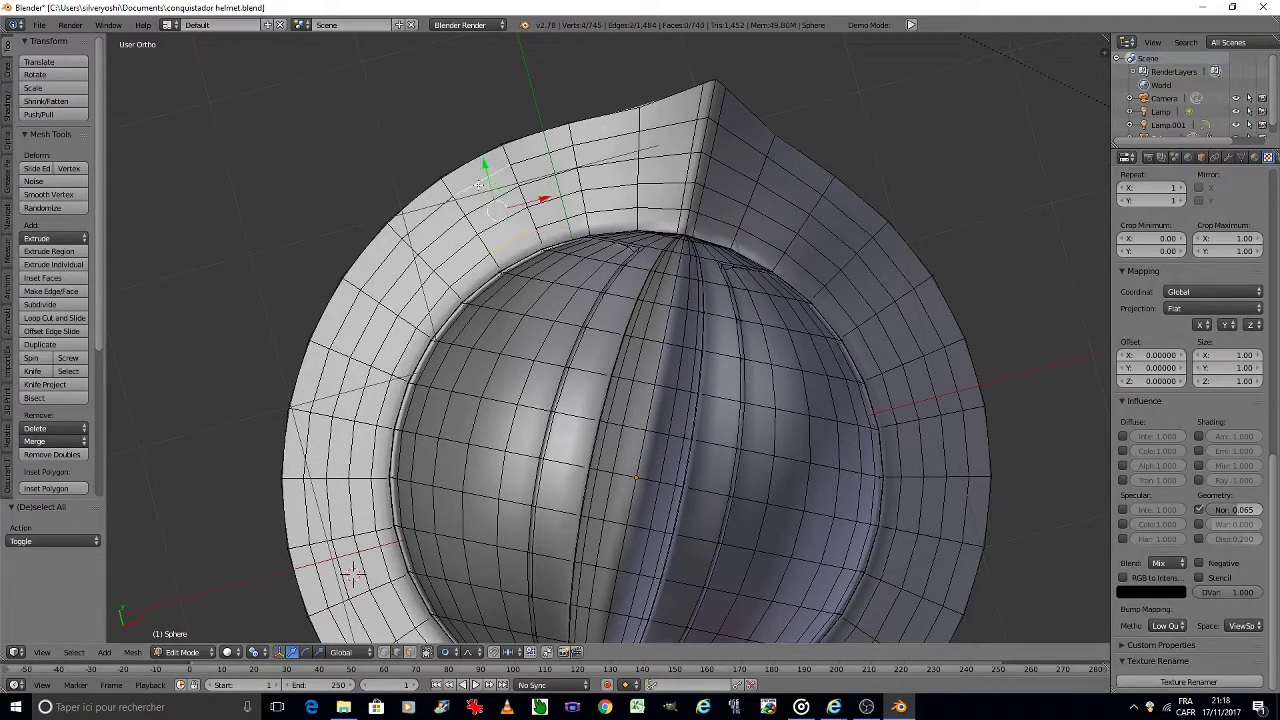
key(ctrl+e)
click(457, 473)
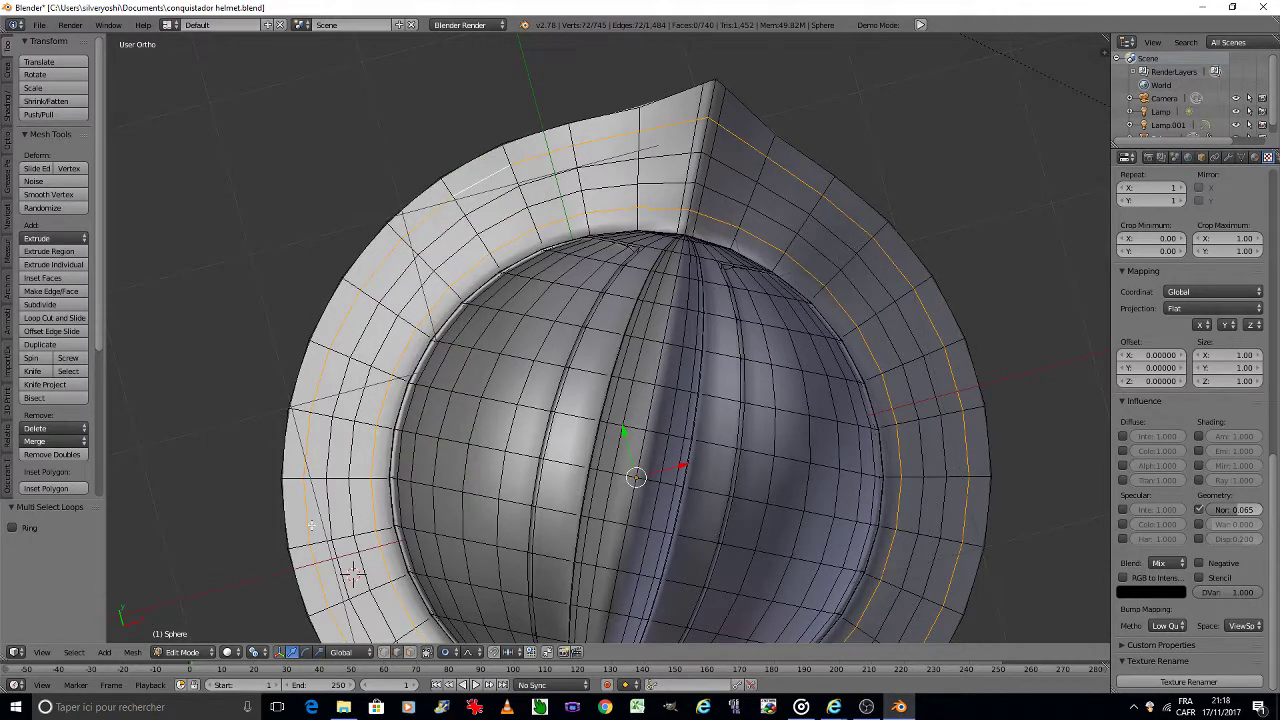
click(86, 656)
click(149, 356)
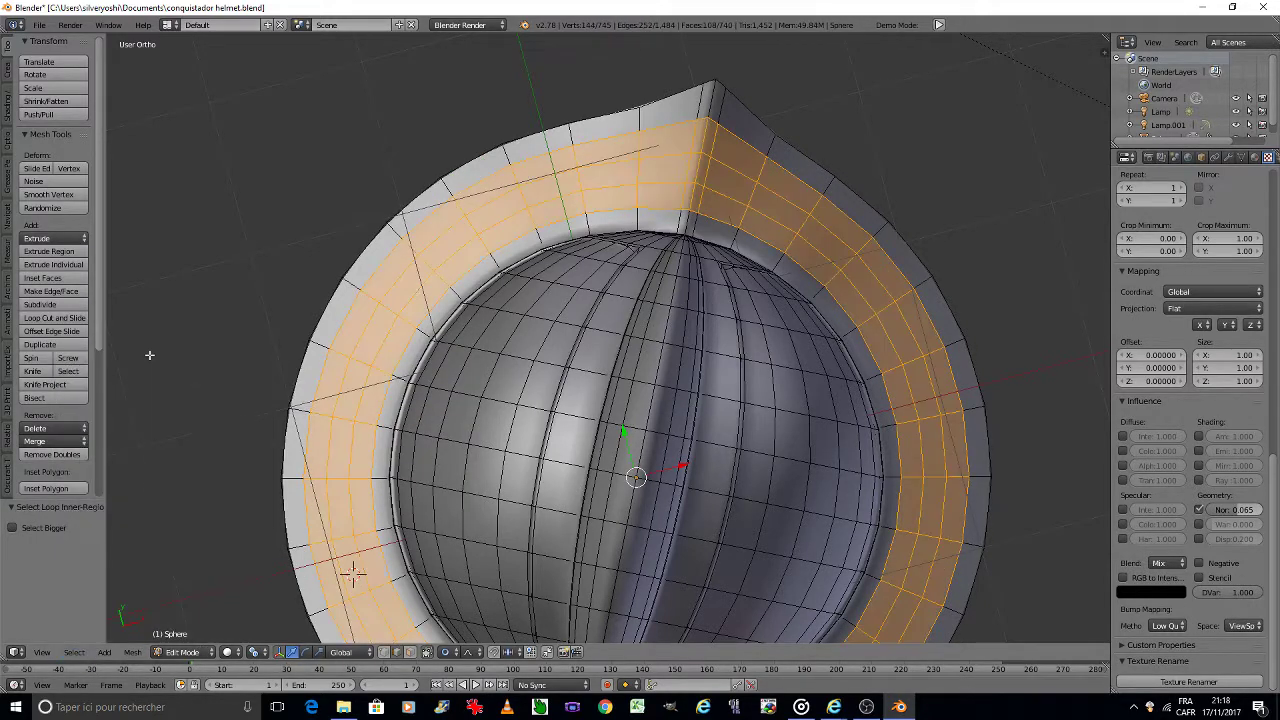
Step: Orbit to a tilted side view of the brim and return to Edit Mode
middle_drag(761, 459, 790, 420)
scroll(790, 420, up, 2)
scroll(810, 414, up, 2)
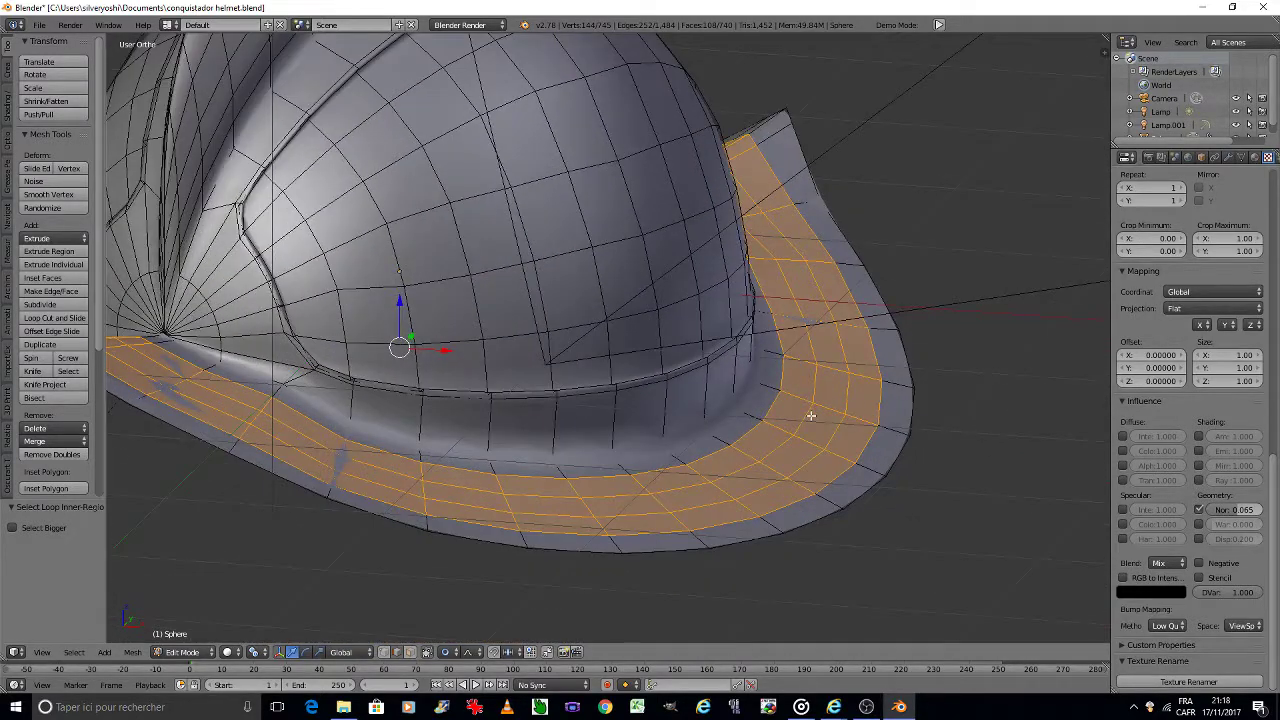
key(Tab)
click(758, 438)
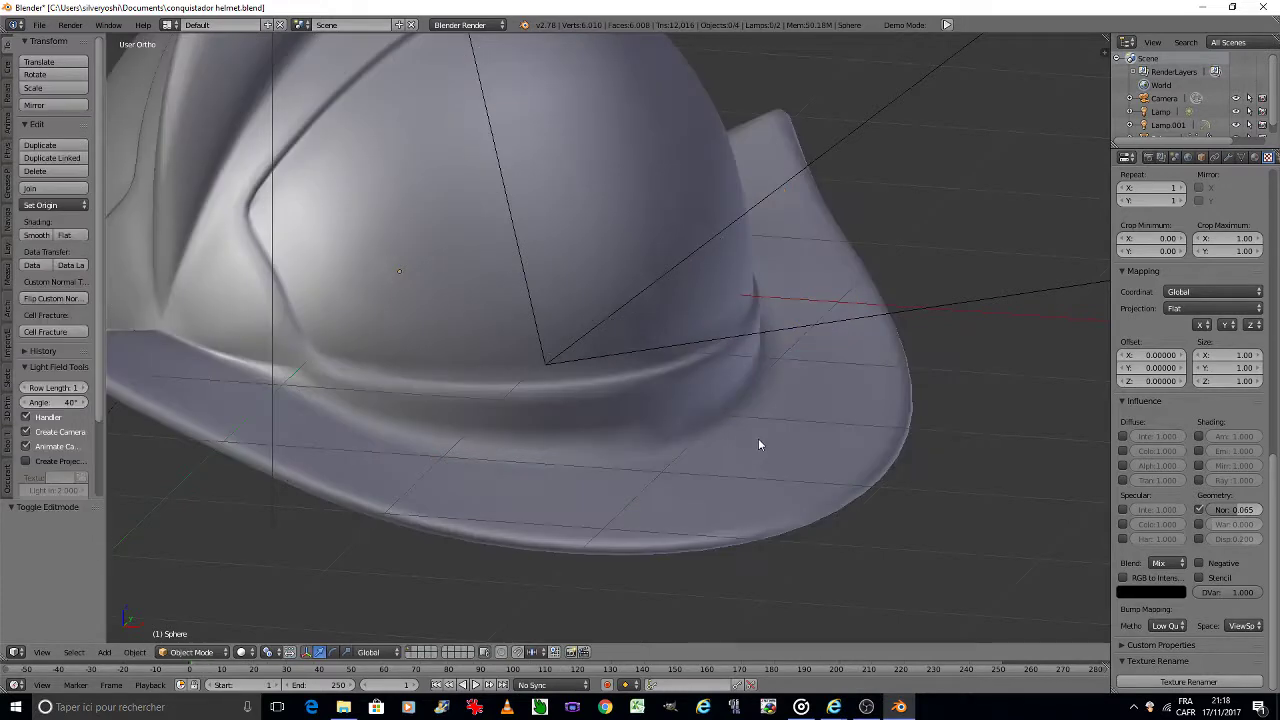
key(Tab)
click(836, 438)
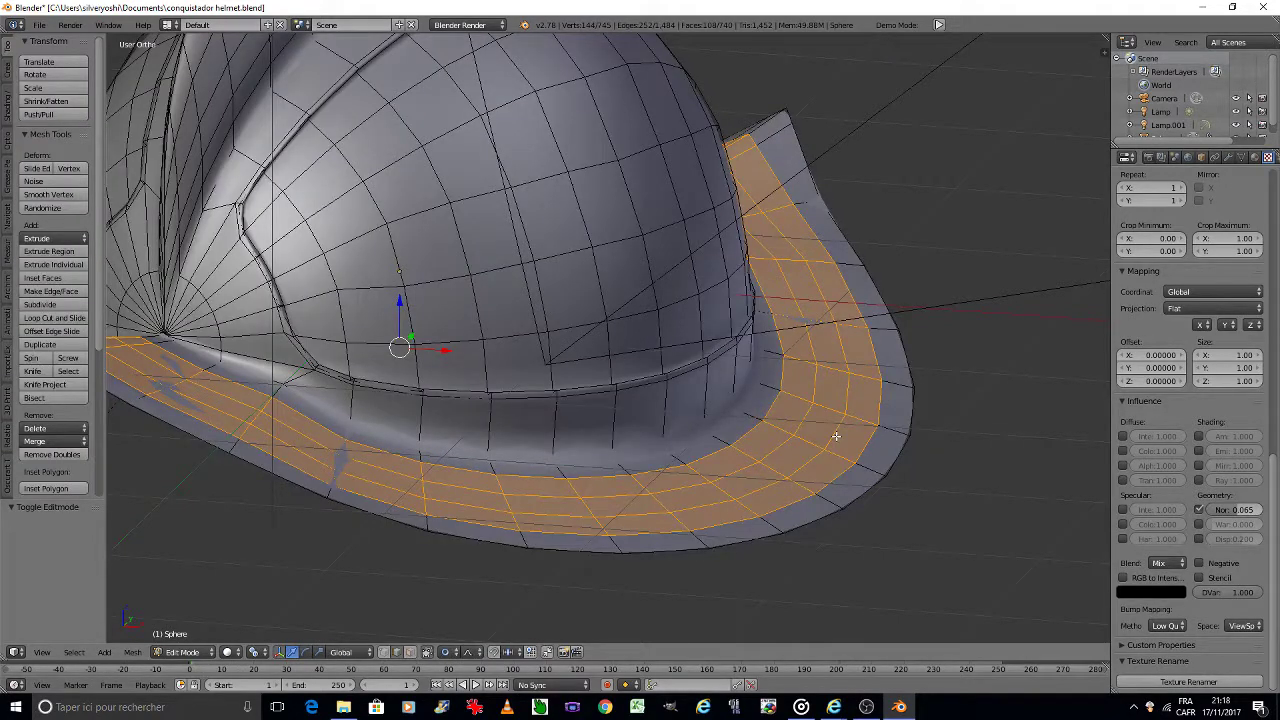
Step: Extrude the brim band about 0.04 along its normals and go back to Object Mode
key(e)
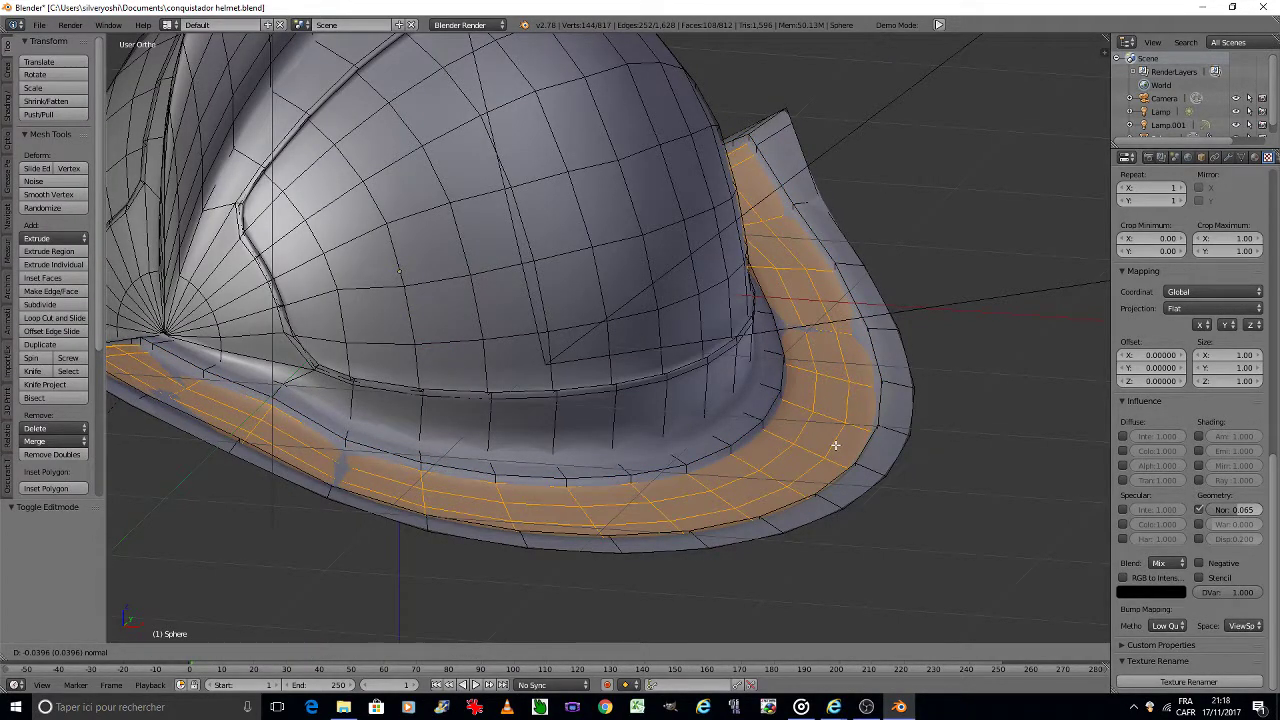
click(835, 444)
key(Tab)
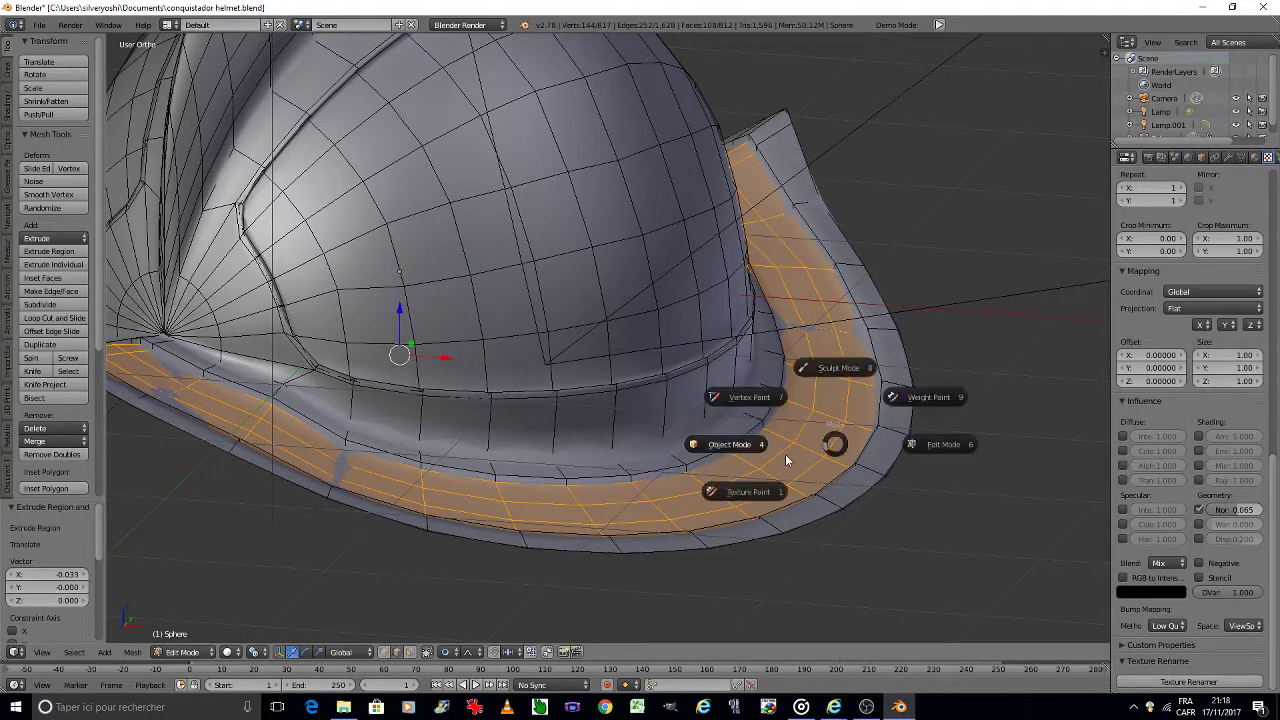
click(786, 460)
Step: Save over the file and view the helmet through the camera
key(ctrl+s)
click(785, 454)
scroll(785, 454, down, 3)
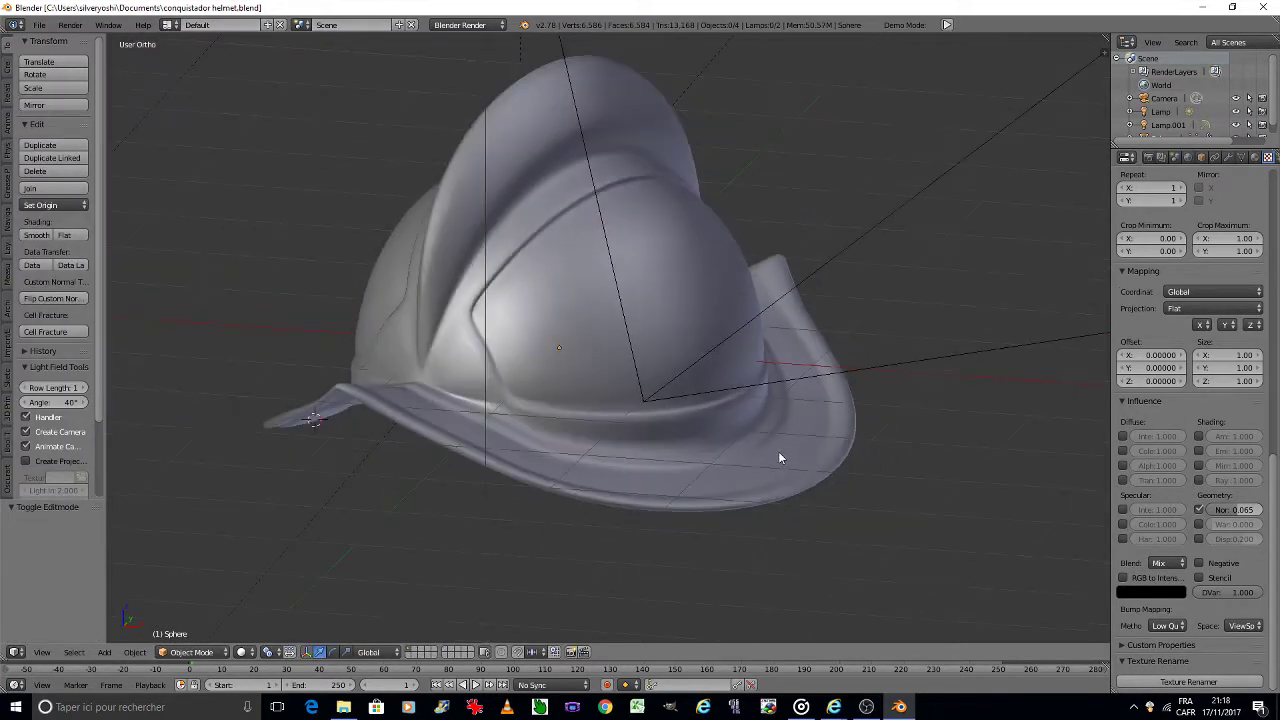
key(KP_0)
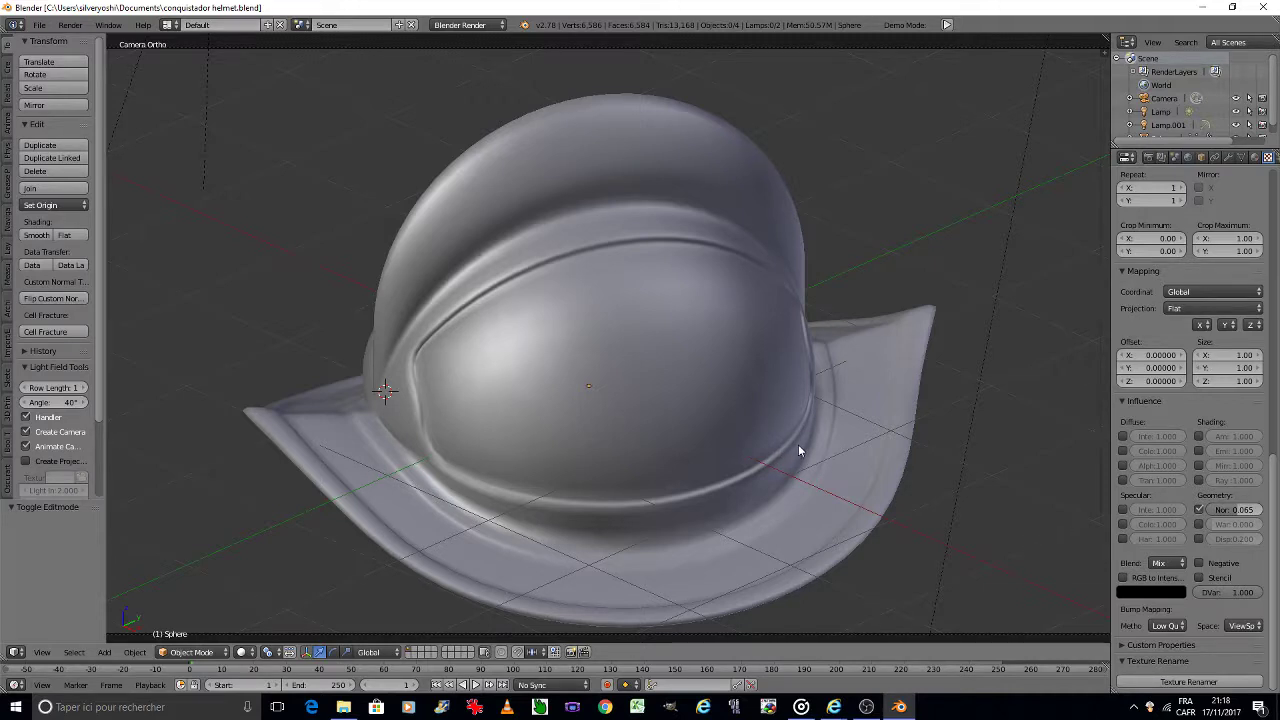
Step: Enter Edit Mode, start an inset on the brim faces, then cancel and undo it
key(Tab)
scroll(858, 438, up, 3)
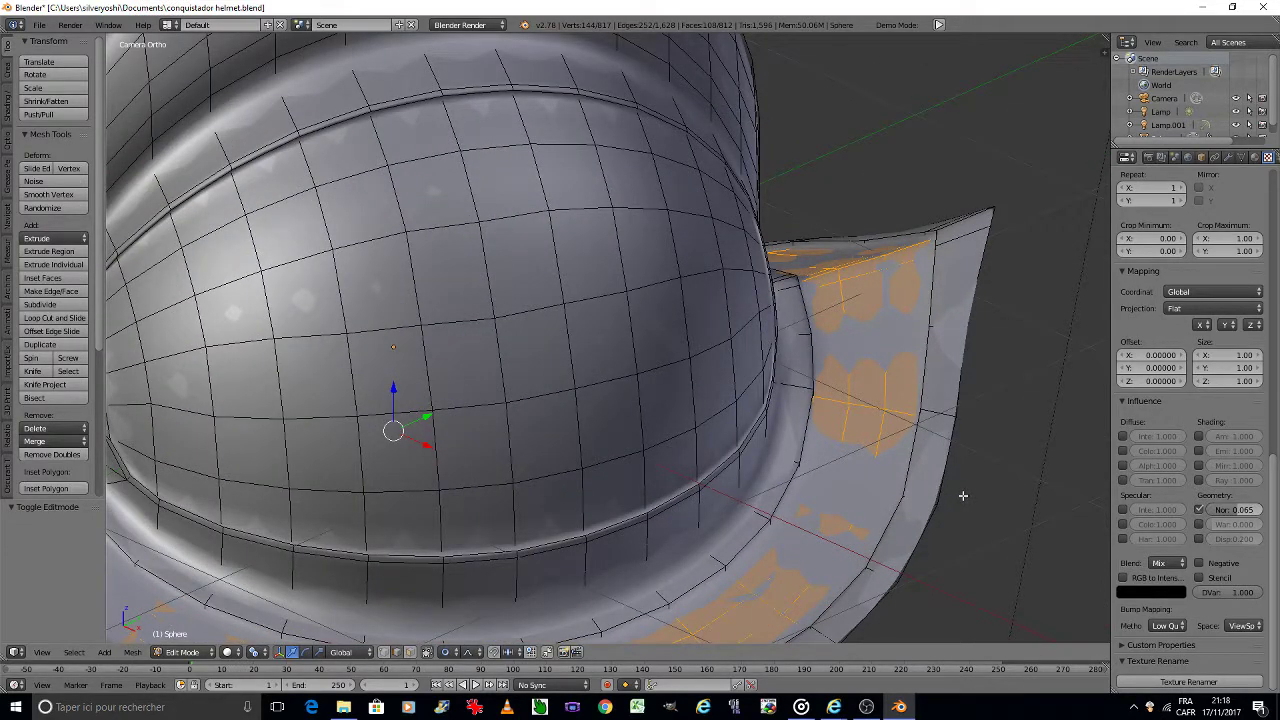
key(i)
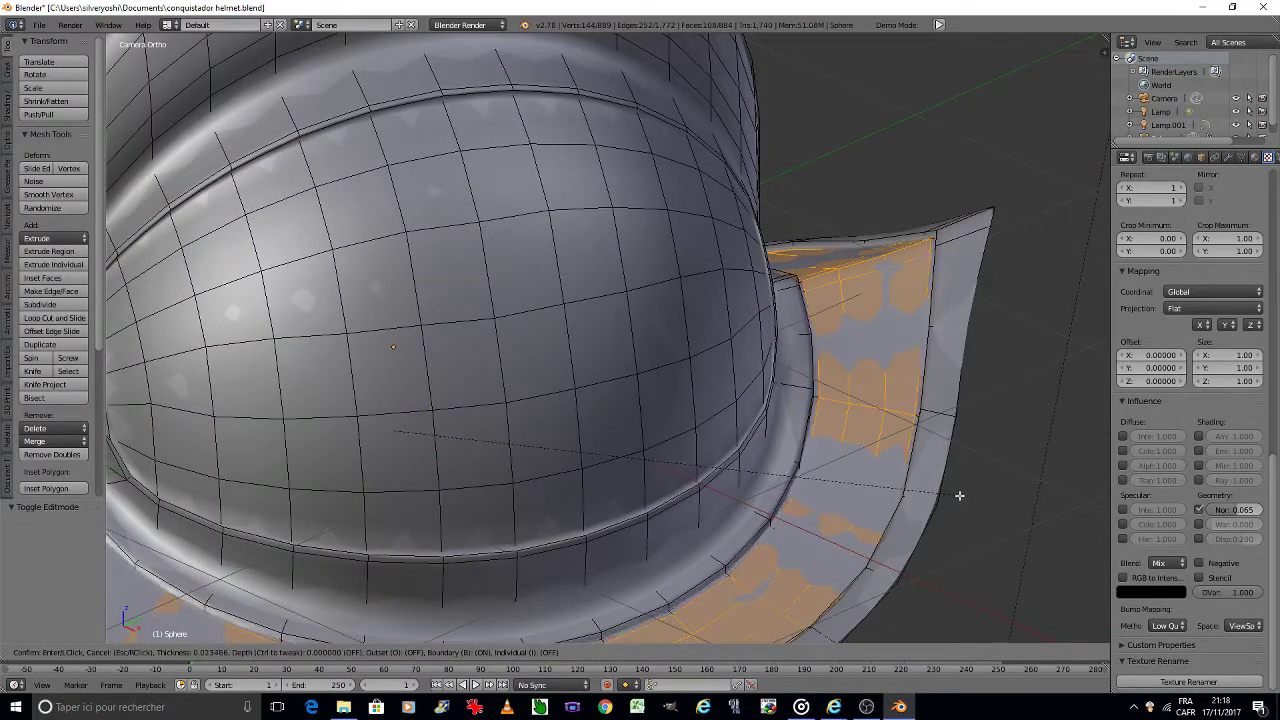
key(Escape)
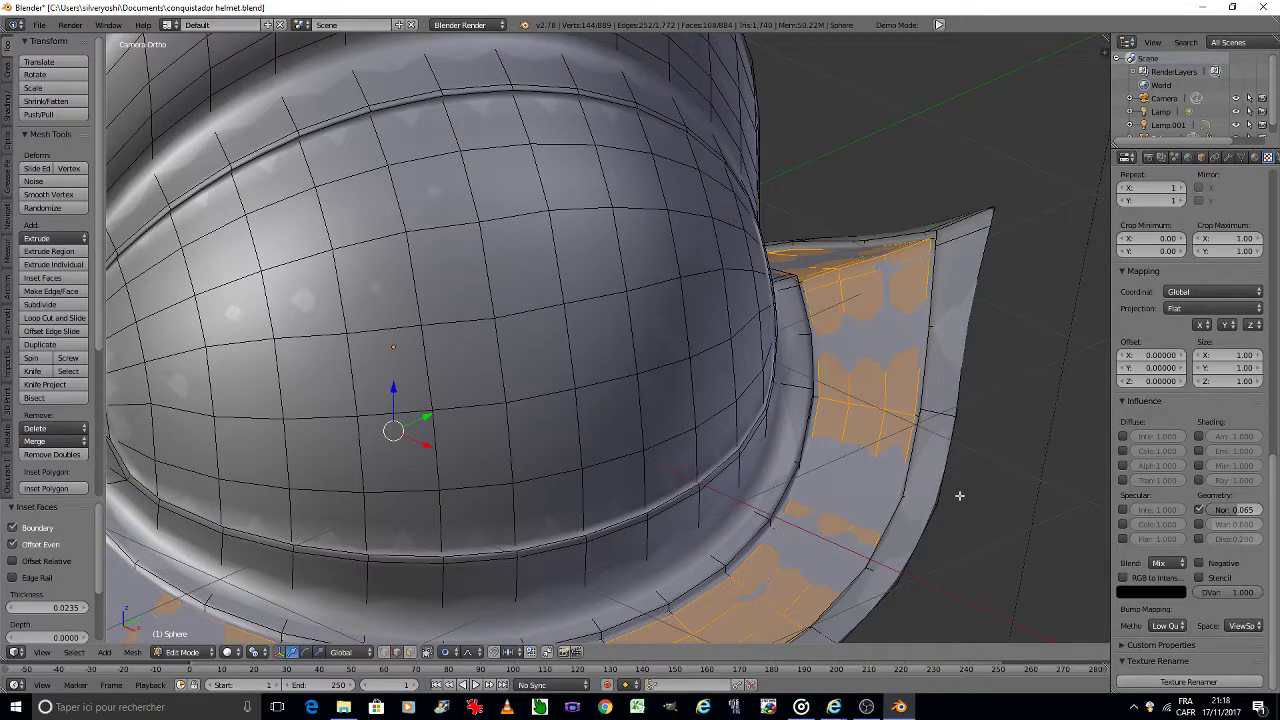
key(ctrl+z)
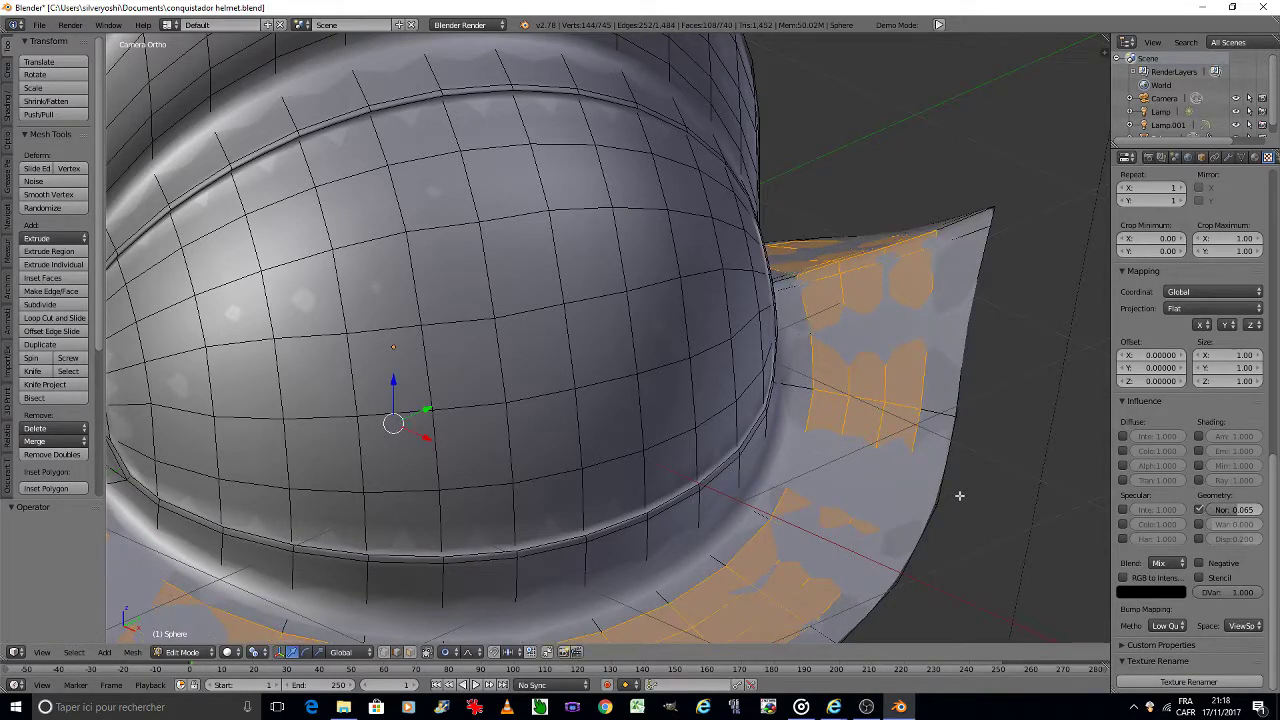
Step: Inset the brim faces about 0.05, extrude them along normals, and return to camera view
key(i)
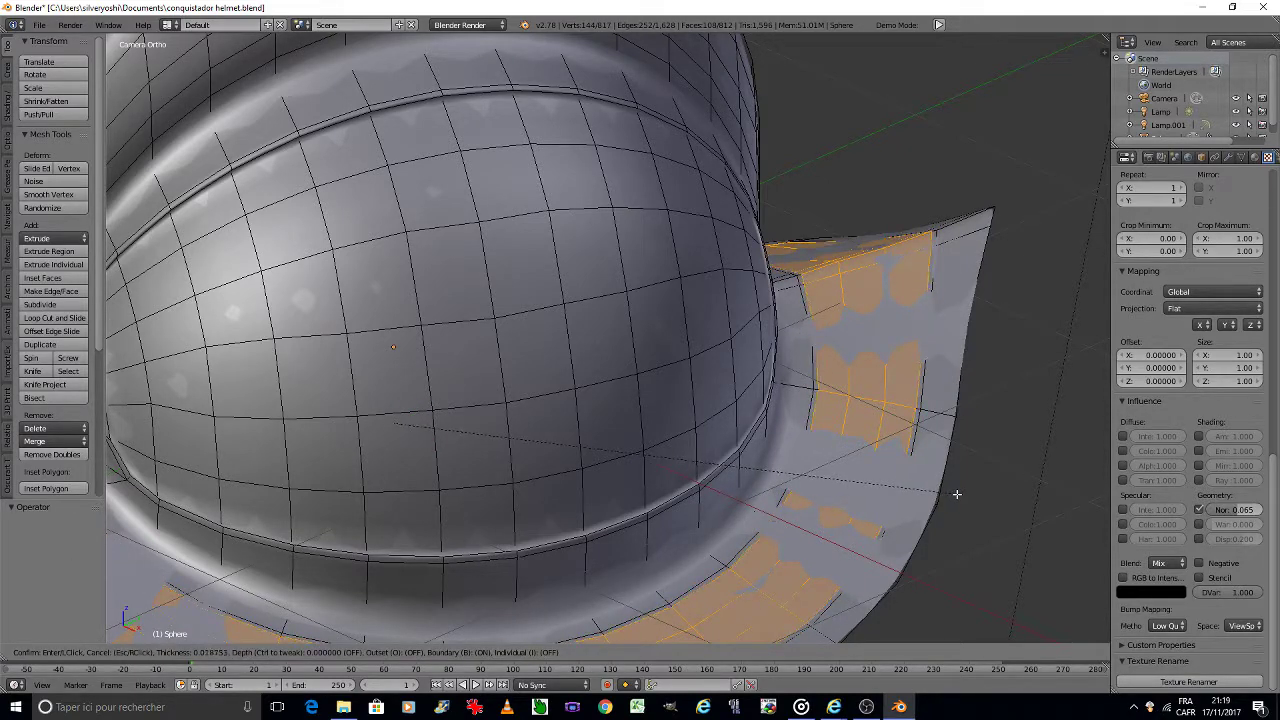
click(956, 494)
key(e)
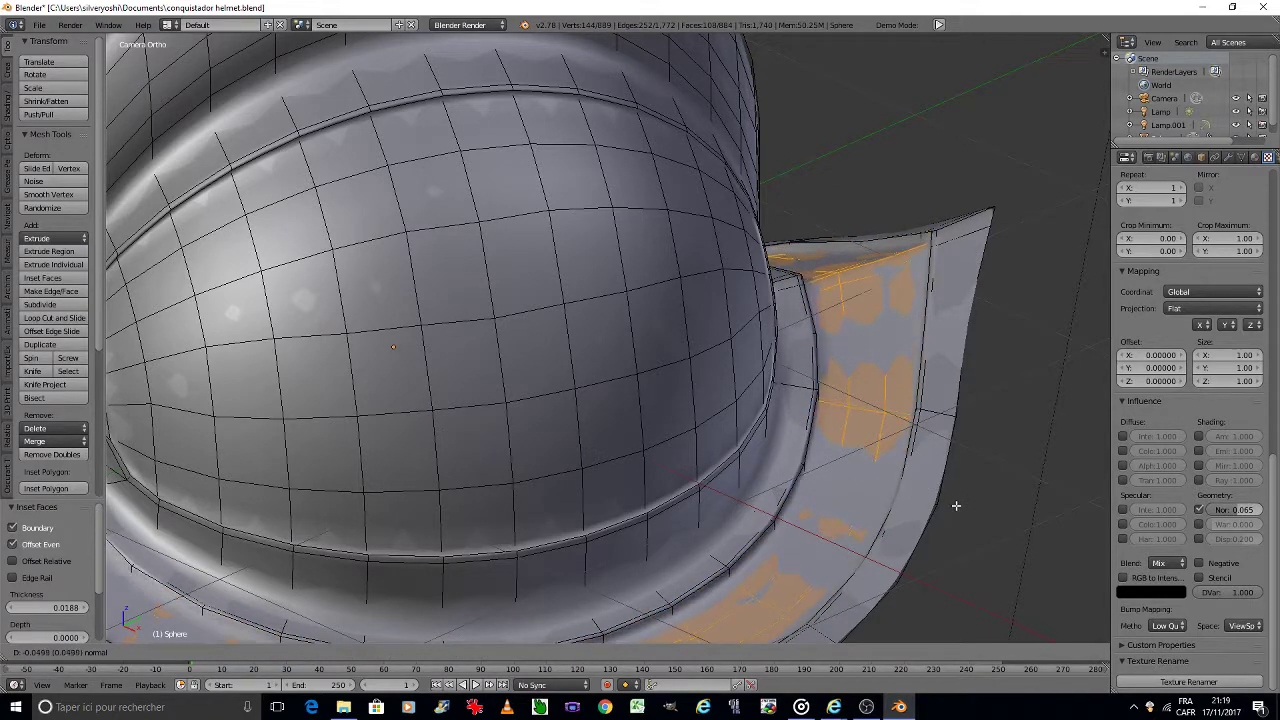
click(956, 506)
key(Tab)
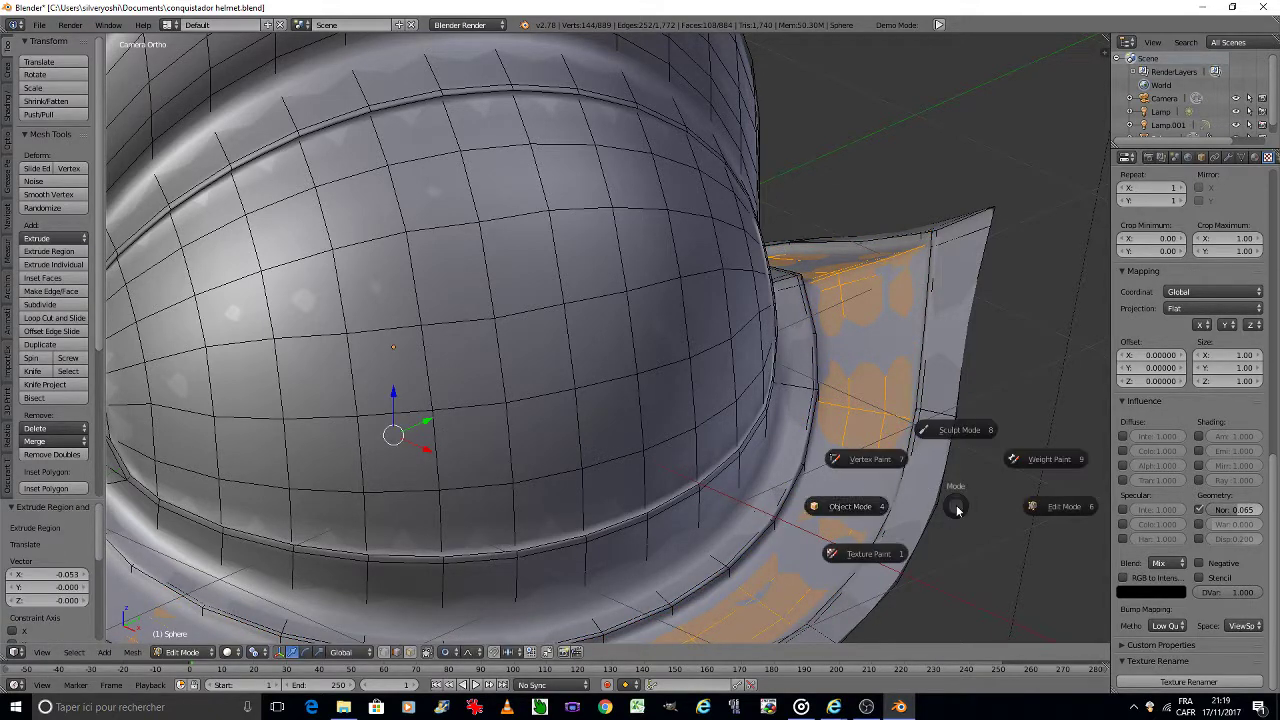
click(906, 507)
key(KP_0)
Step: Save the file, then enter Edit Mode and show the Material tab listing Material.001 and Material.002
key(ctrl+s)
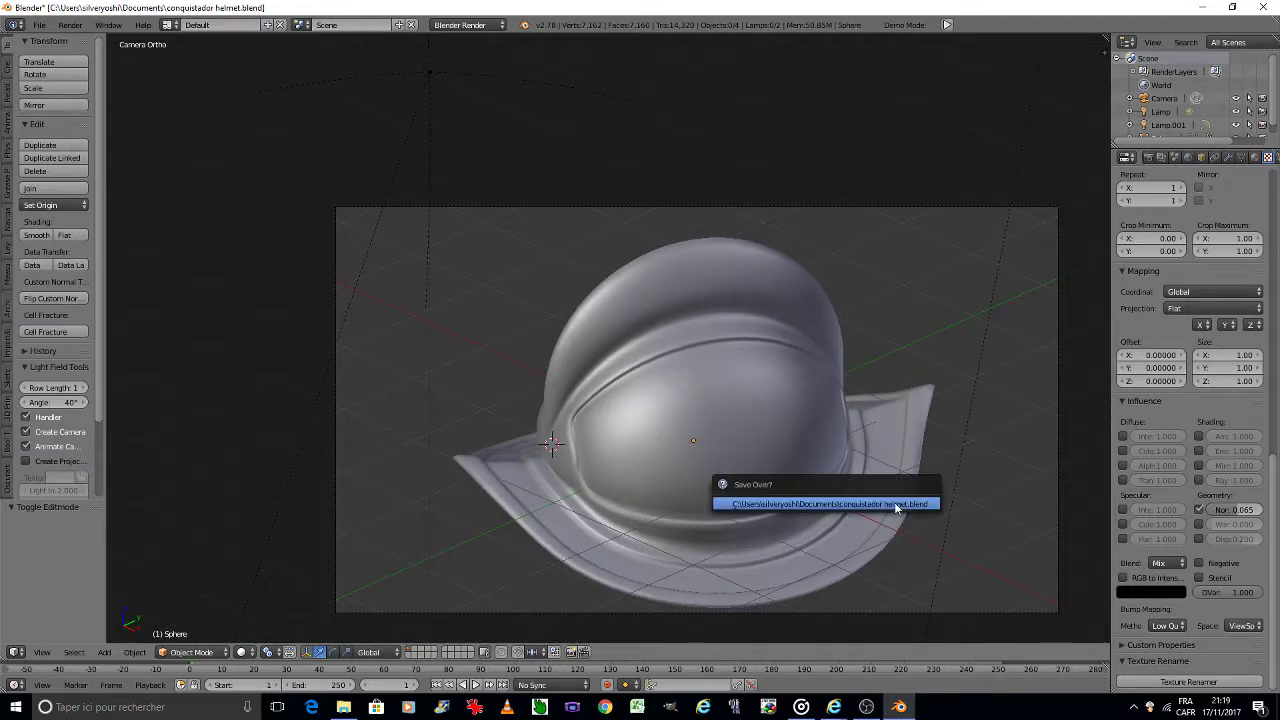
click(894, 504)
key(Tab)
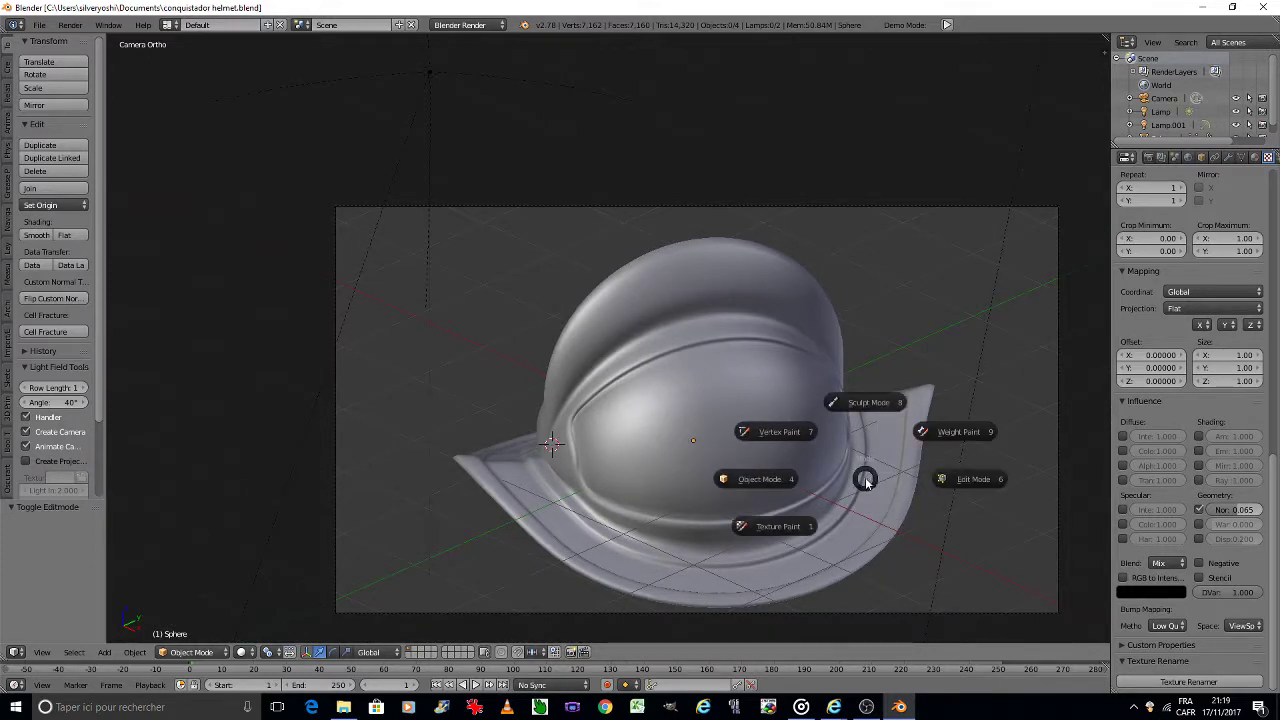
click(965, 478)
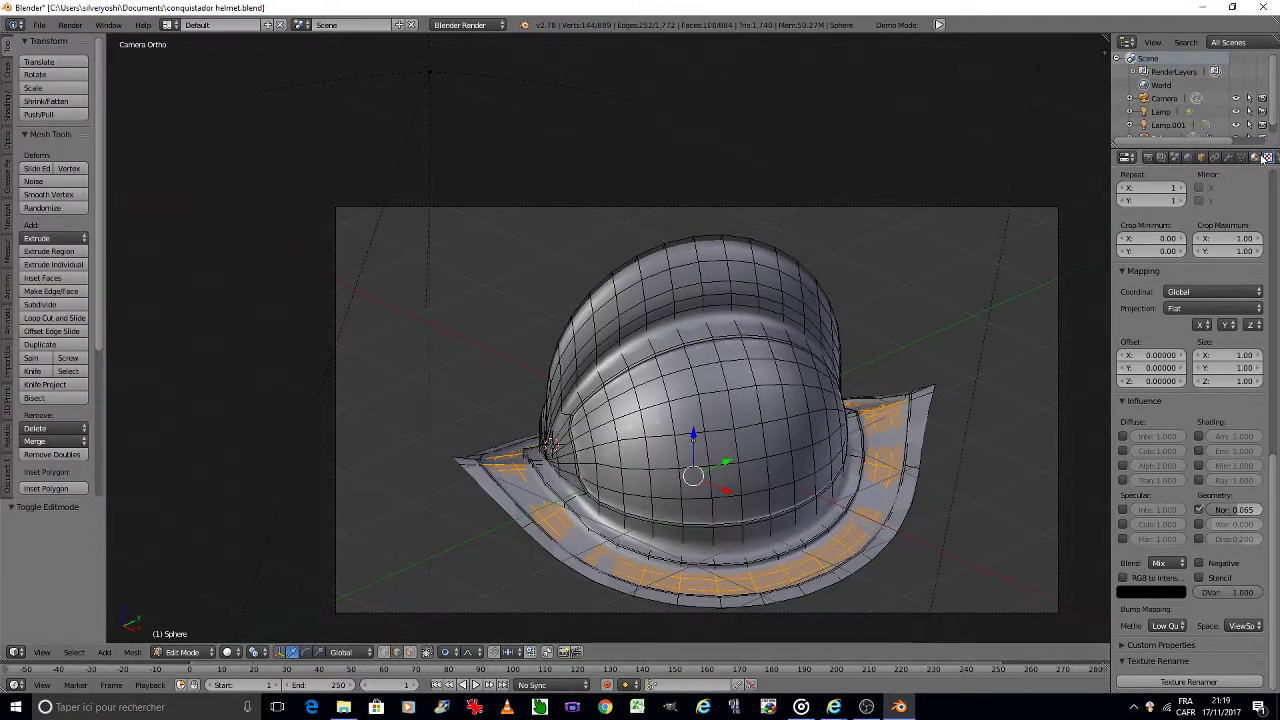
click(1255, 157)
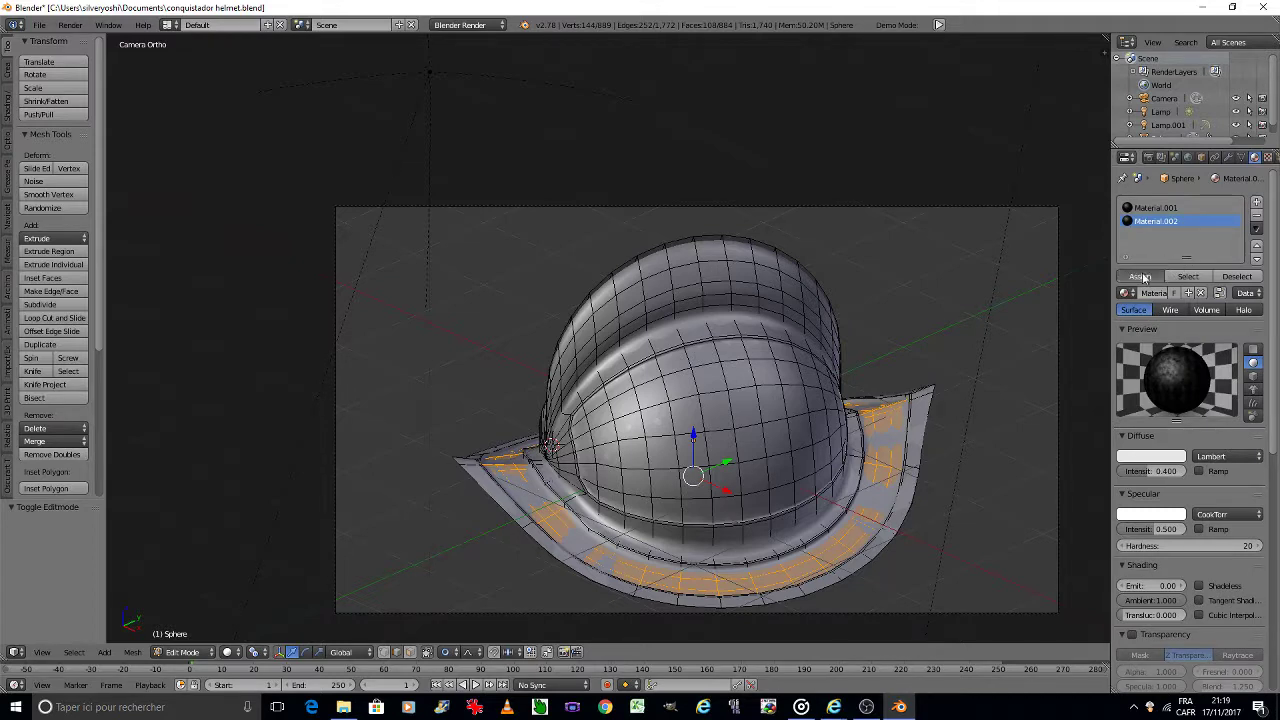
Step: Return the helmet to Object Mode
key(Tab)
click(745, 316)
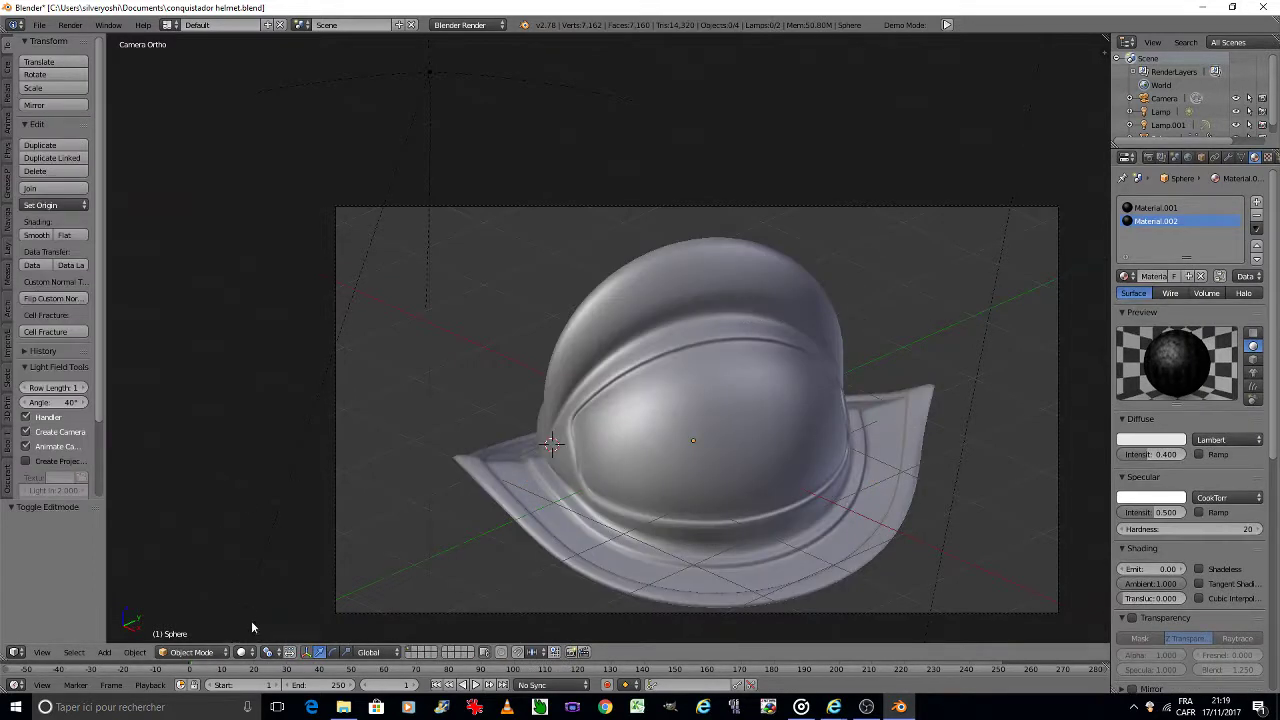
click(245, 652)
Step: Preview the embossed helmet in Rendered shading, orbit closer, and save the file
click(275, 563)
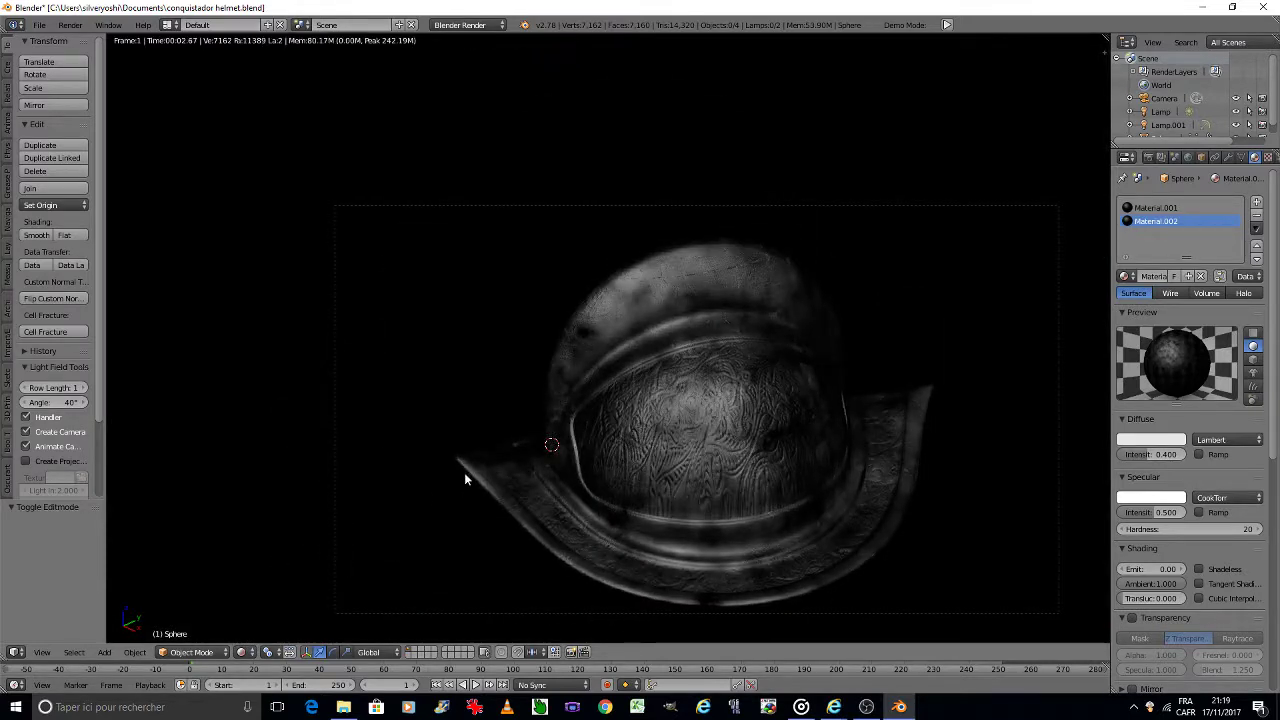
mouse_move(545, 452)
middle_down()
mouse_move(490, 395)
mouse_move(422, 397)
middle_up()
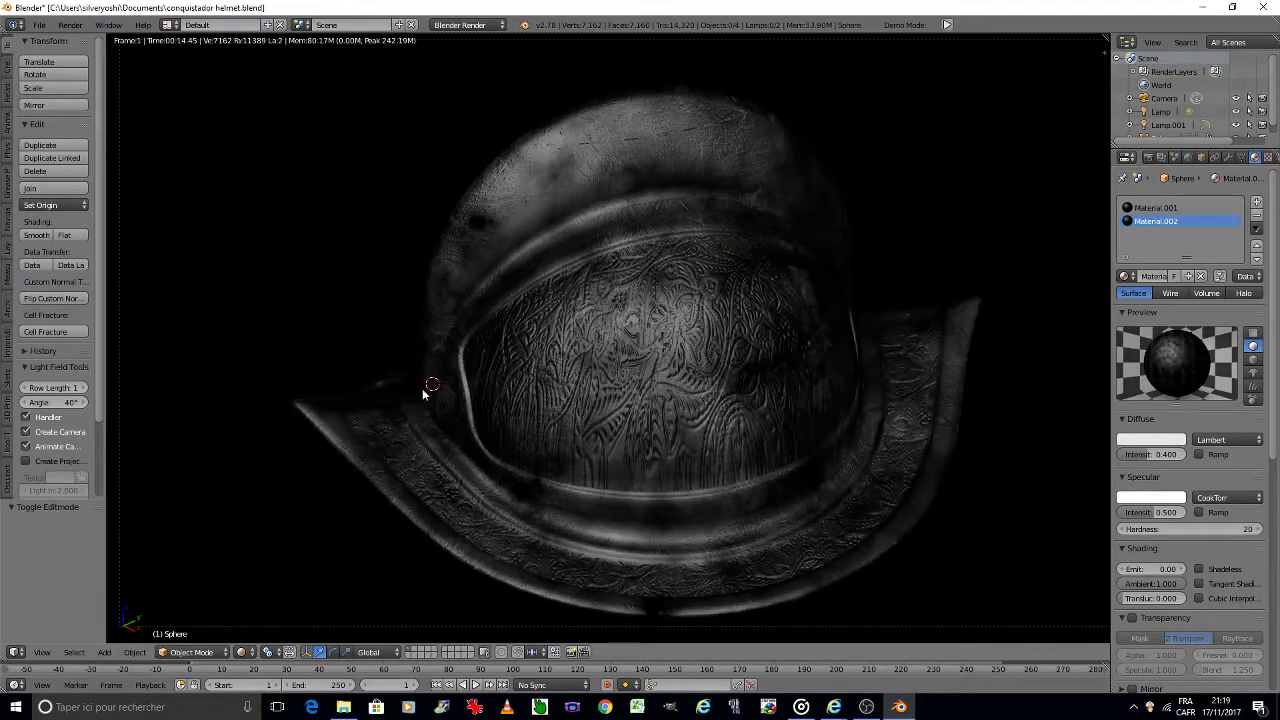
key(ctrl+s)
click(436, 398)
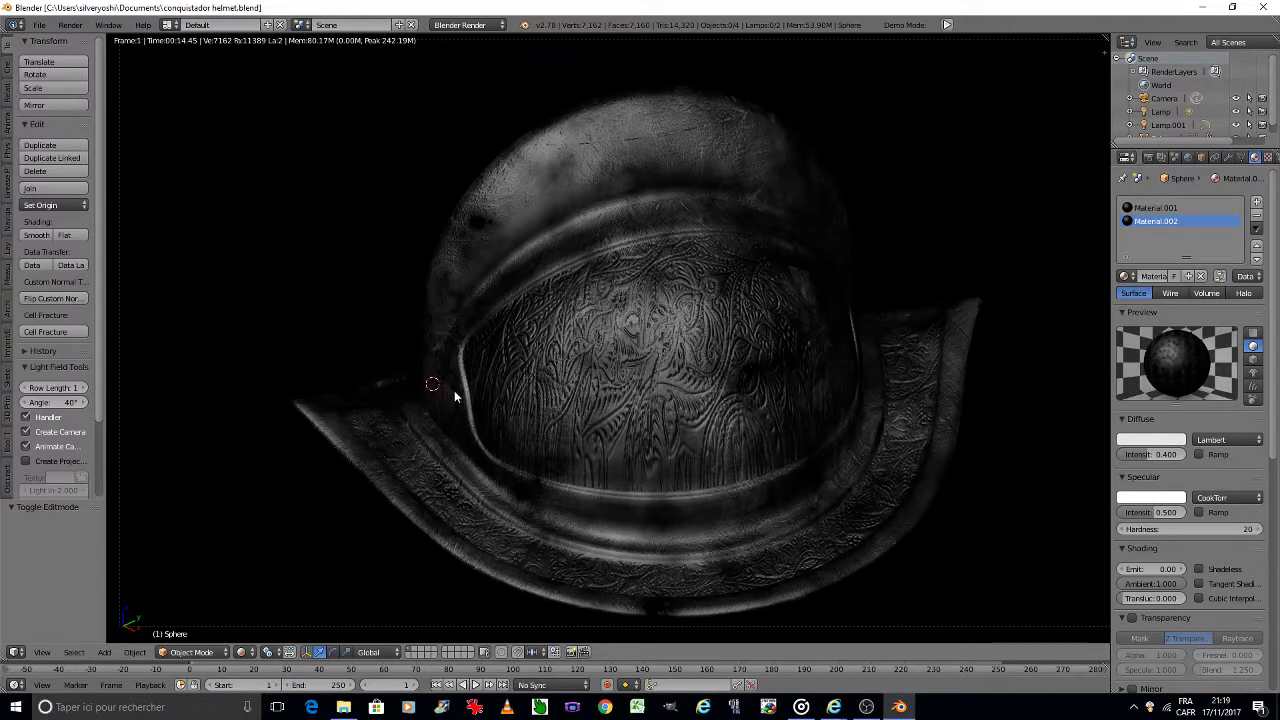
Step: Set Material.002's diffuse intensity to 0.6
click(1150, 456)
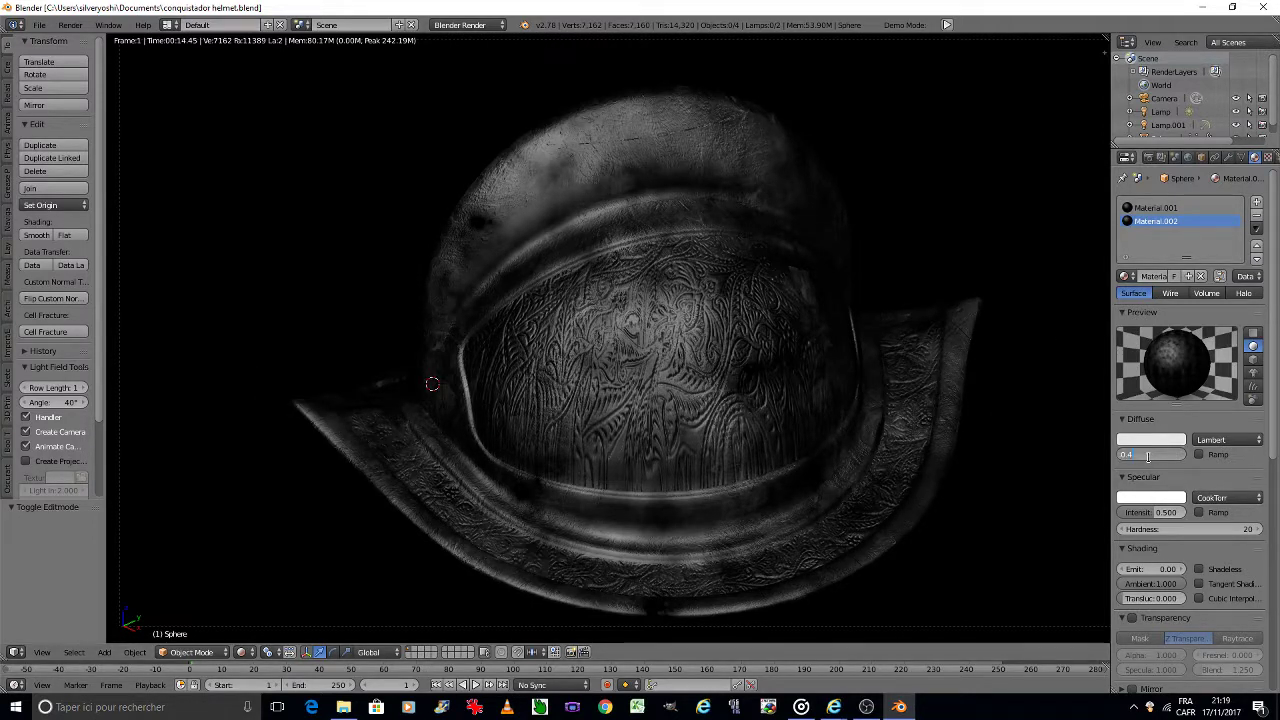
text(0.6)
key(Return)
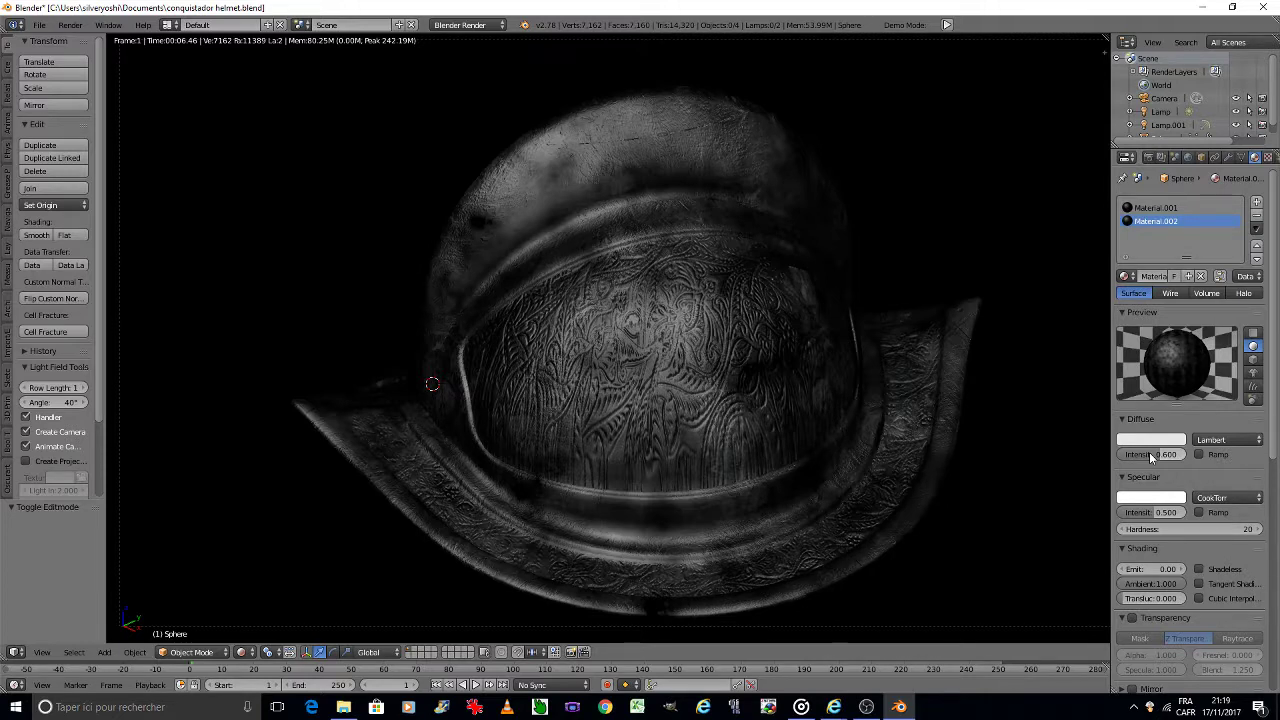
Step: Save over the file and switch the viewport from Rendered back to Solid shading
key(ctrl+s)
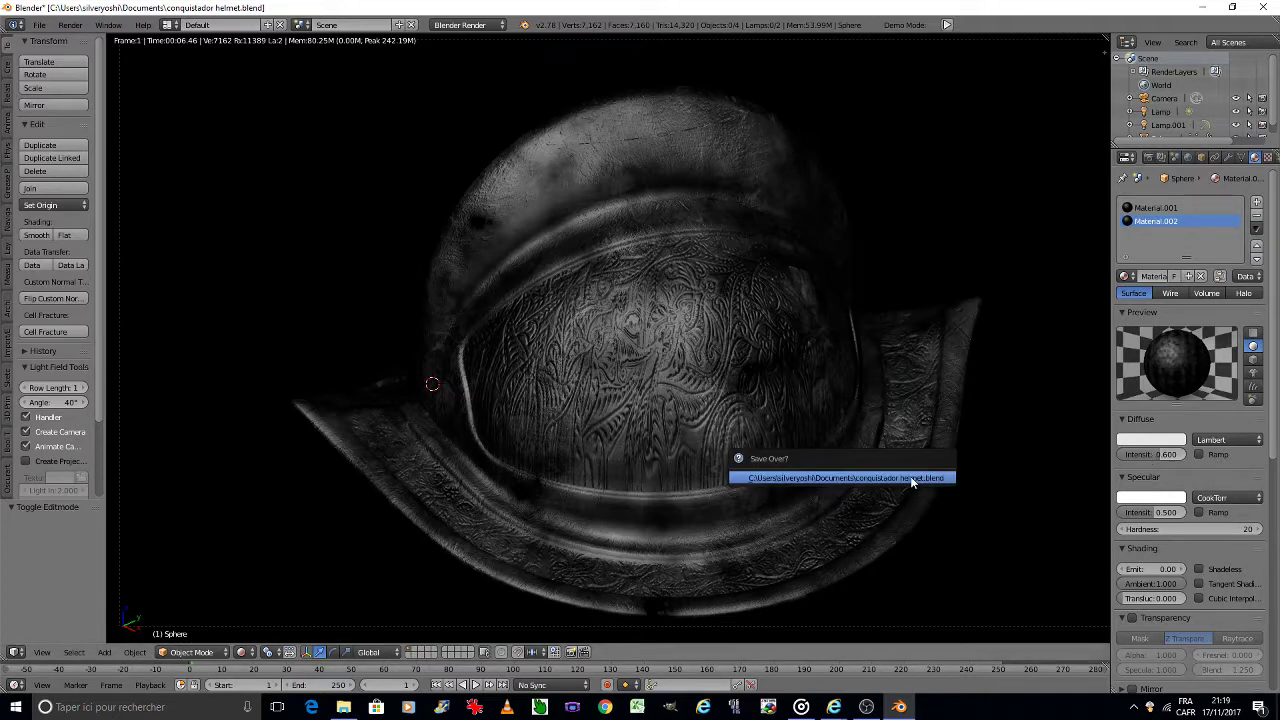
click(910, 476)
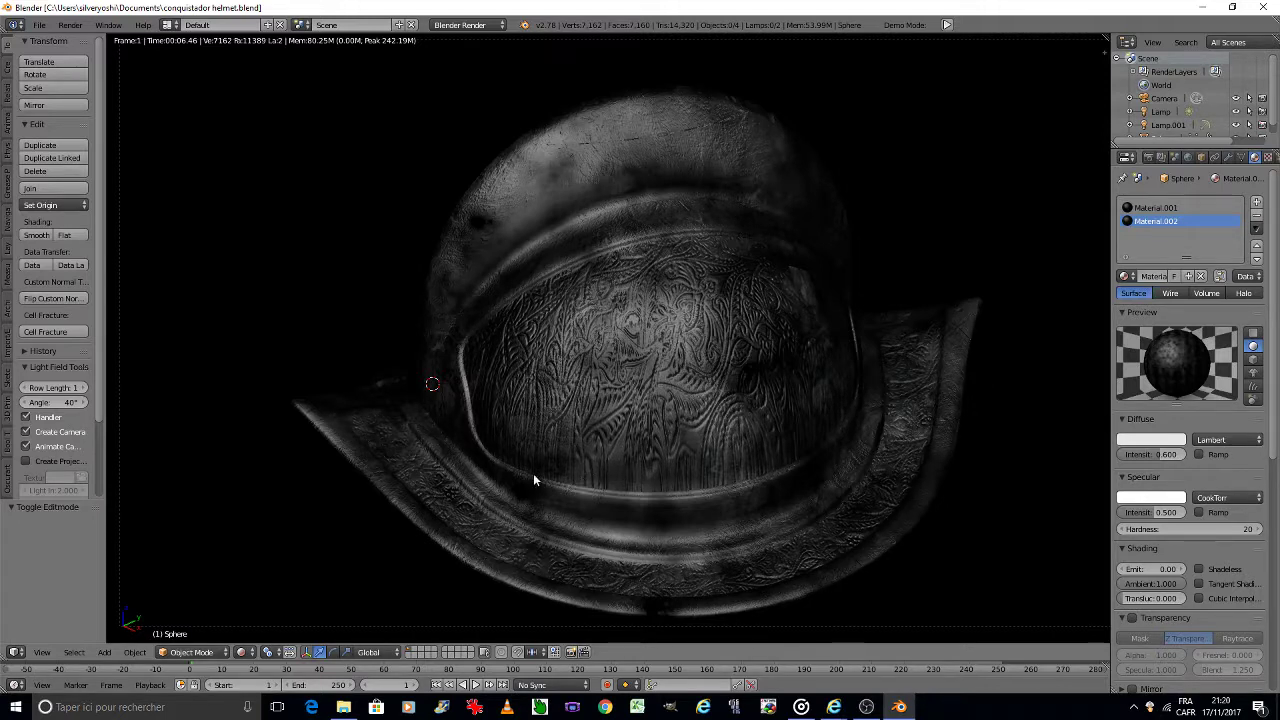
click(245, 651)
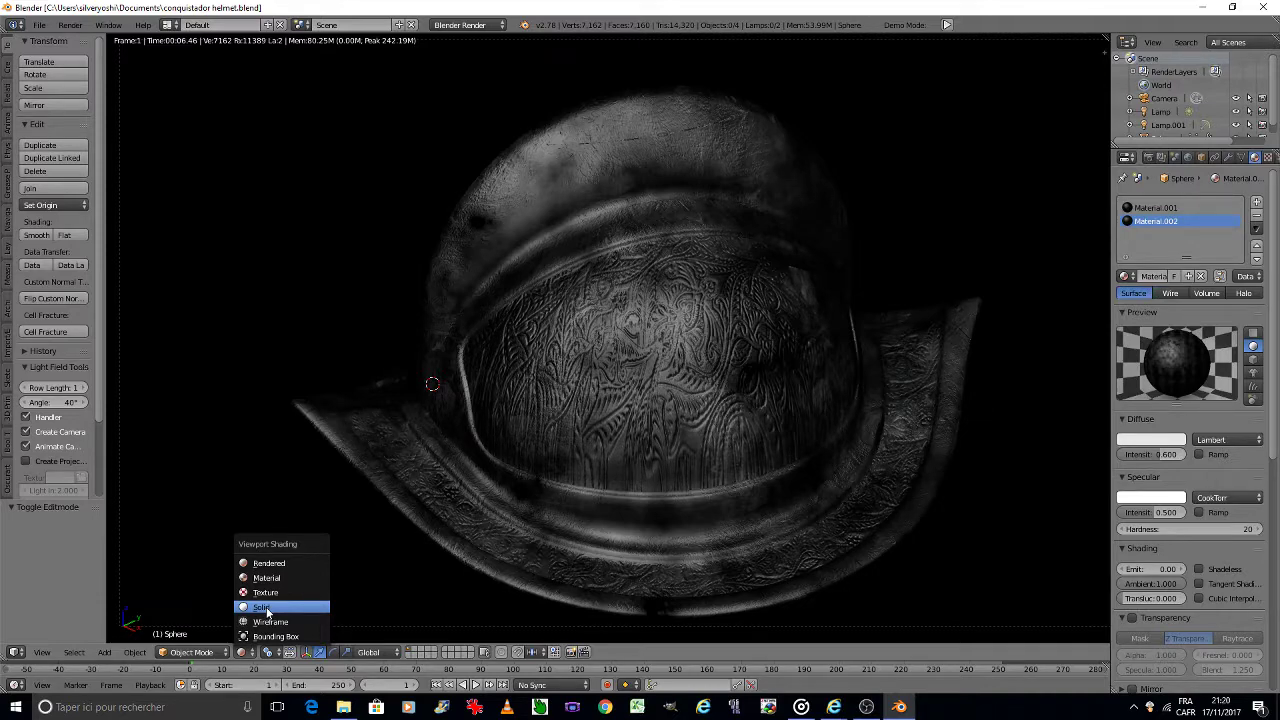
click(265, 608)
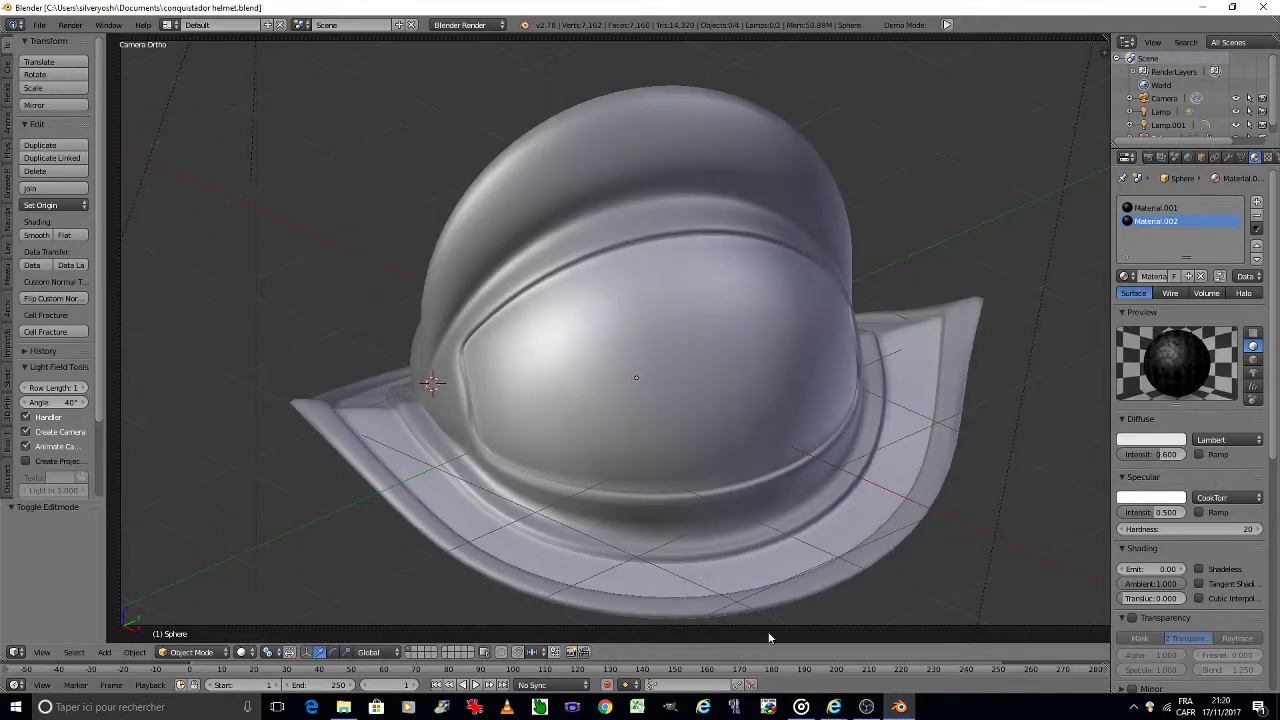